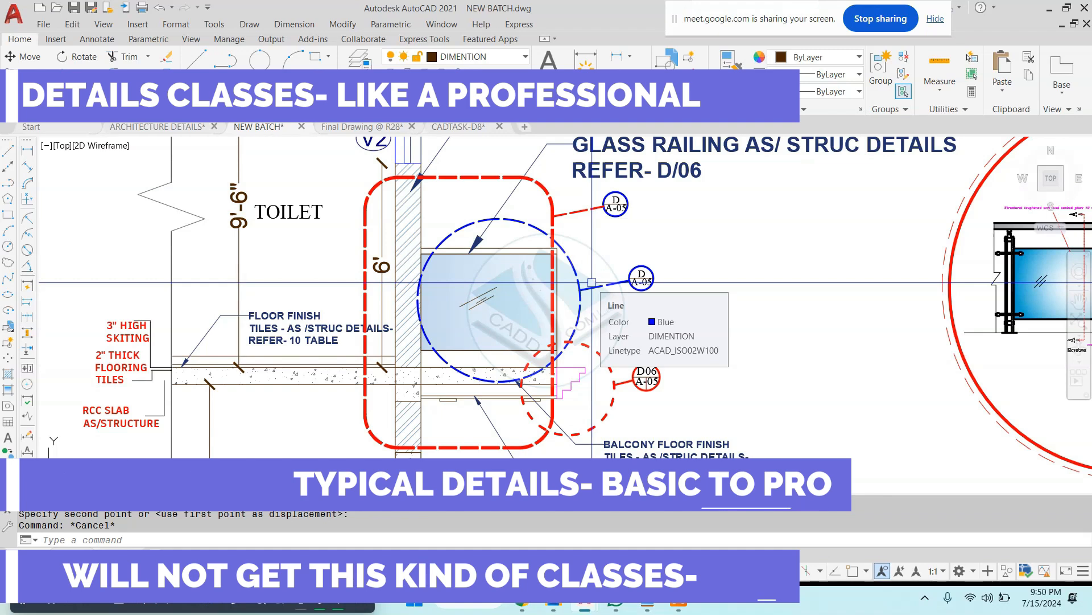
pyautogui.press('Escape')
pyautogui.press('Escape')
pyautogui.scroll(-2, 628, 274)
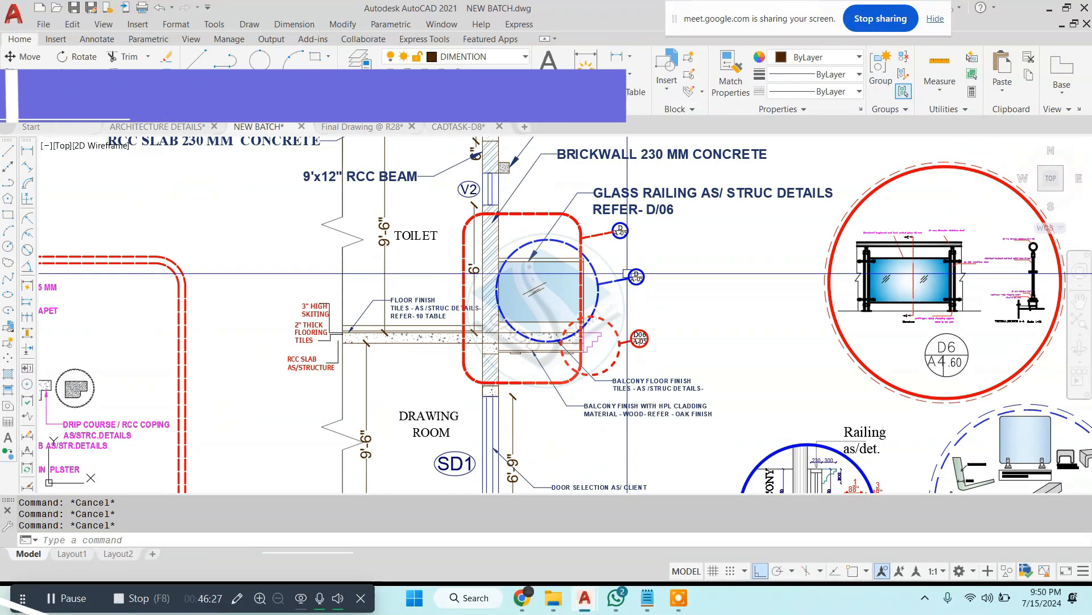
pyautogui.scroll(-3, 626, 274)
pyautogui.scroll(3, 626, 273)
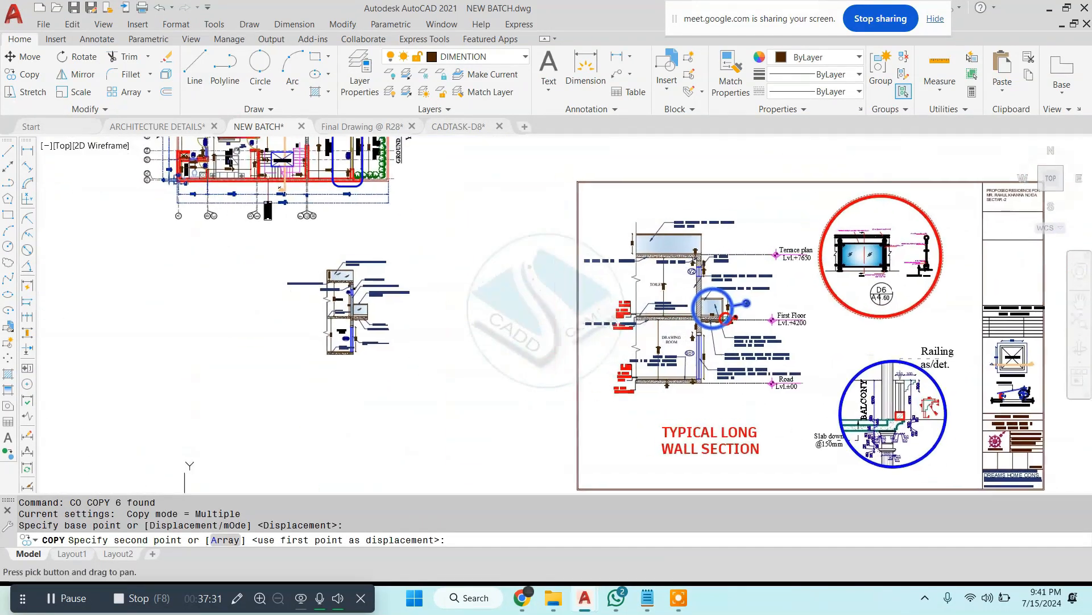
pyautogui.scroll(5, 756, 302)
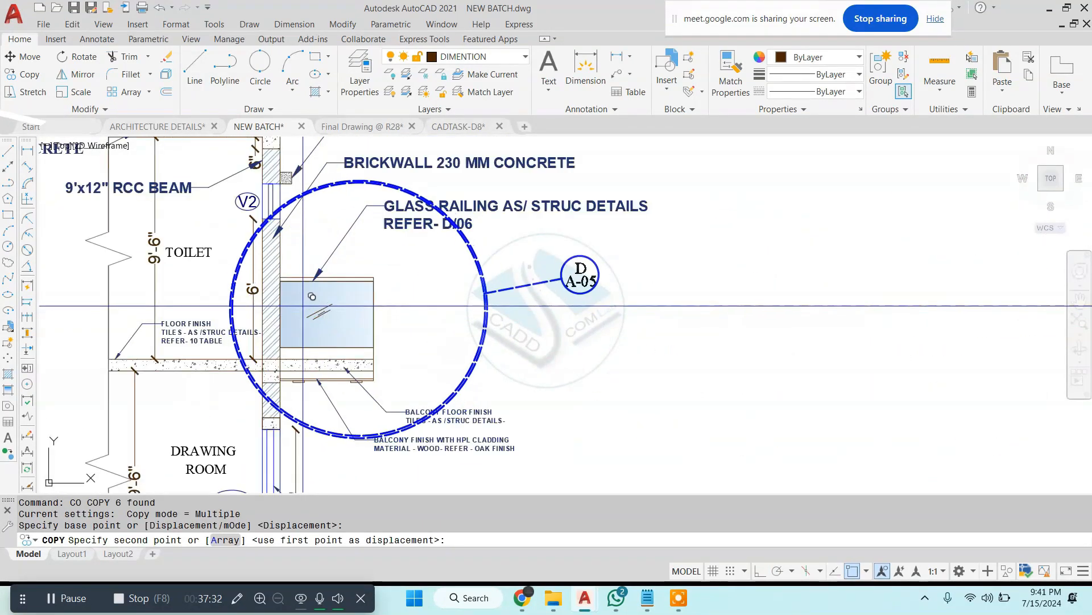
# Step: Scale down the blue dashed detail circle around the glass railing together with its D / A-05 callout
pyautogui.press('Escape')
pyautogui.click(579, 275)
pyautogui.click(435, 302)
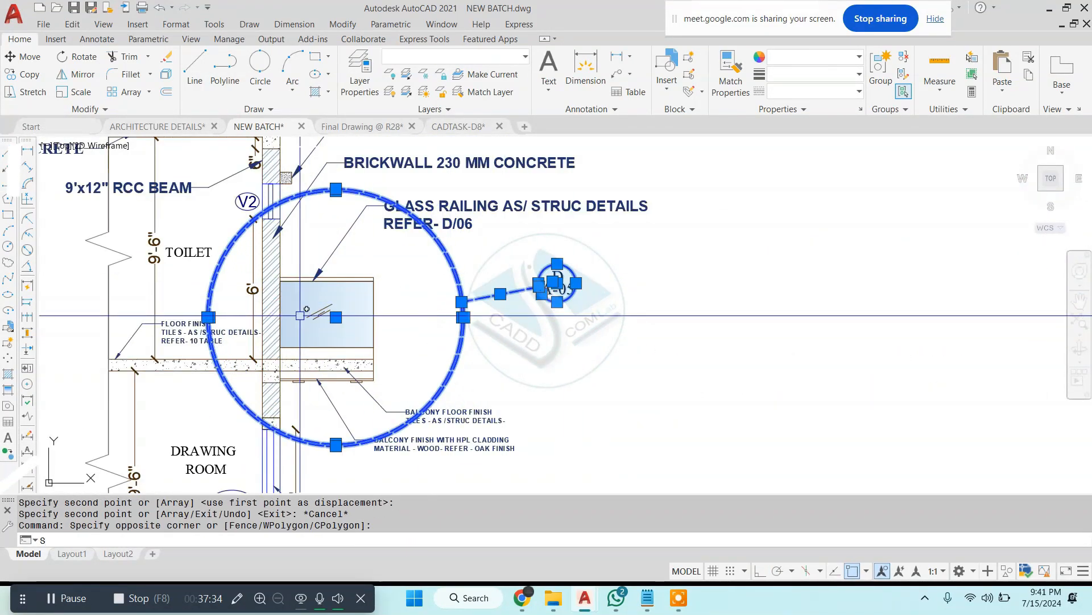
pyautogui.write('sc')
pyautogui.press('Return')
pyautogui.click(326, 313)
pyautogui.press('Escape')
pyautogui.scroll(3, 380, 297)
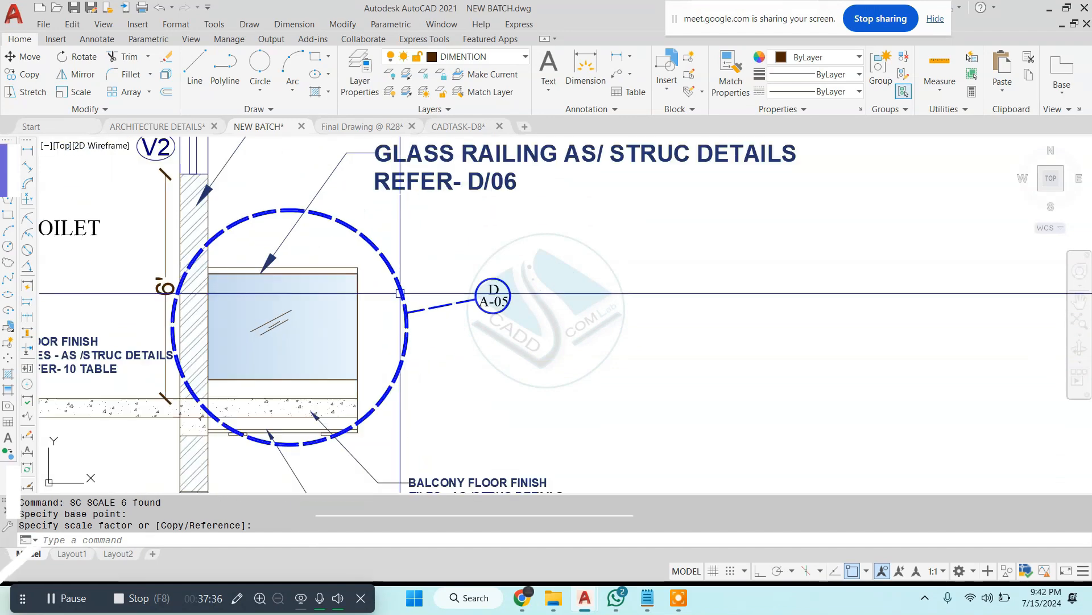
# Step: Draw a horizontal line across the callout bubble, separating the D from the A-05 label
pyautogui.scroll(5, 491, 297)
pyautogui.write('l')
pyautogui.press('Return')
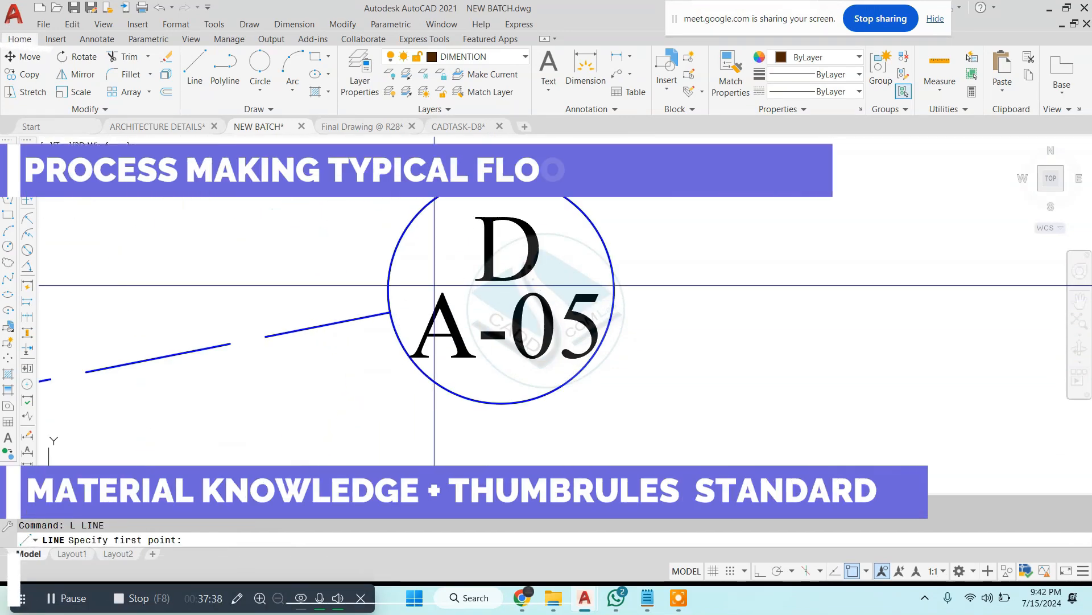
pyautogui.click(383, 295)
pyautogui.click(614, 290)
pyautogui.press('Escape')
pyautogui.scroll(-4, 569, 320)
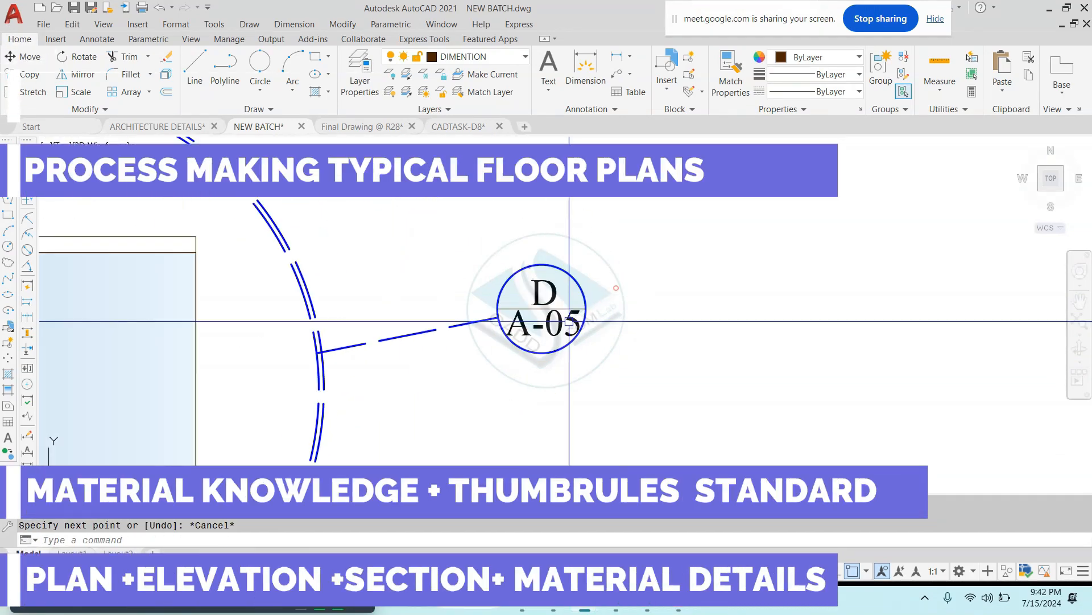
pyautogui.press('Escape')
pyautogui.scroll(-1, 468, 324)
pyautogui.moveTo(468, 325); pyautogui.dragTo(504, 303, button='middle')
pyautogui.scroll(-4, 490, 310)
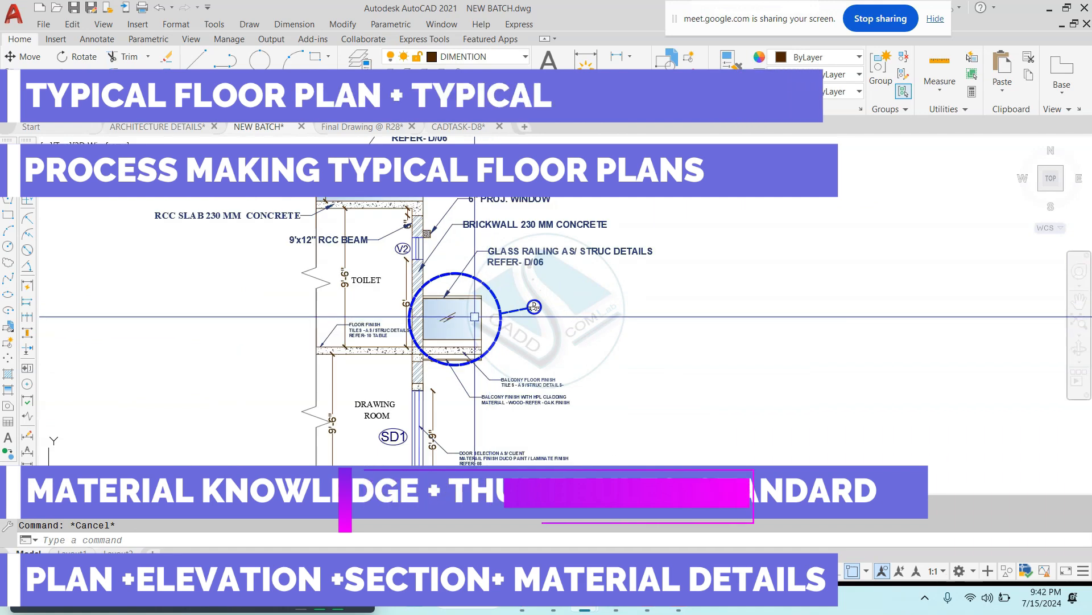
pyautogui.scroll(4, 472, 322)
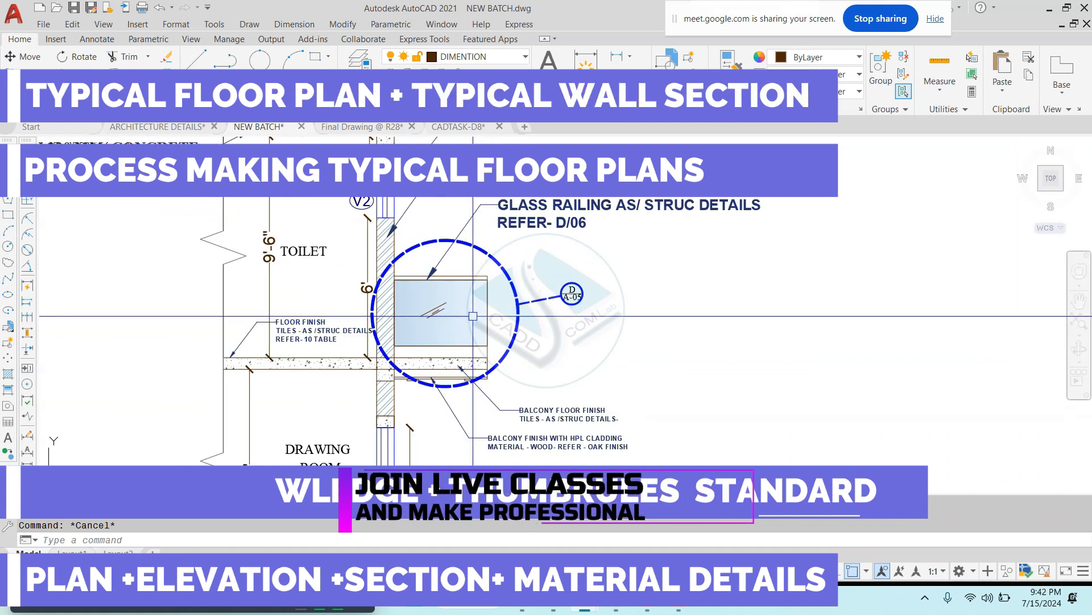
pyautogui.press('Escape')
pyautogui.press('Escape')
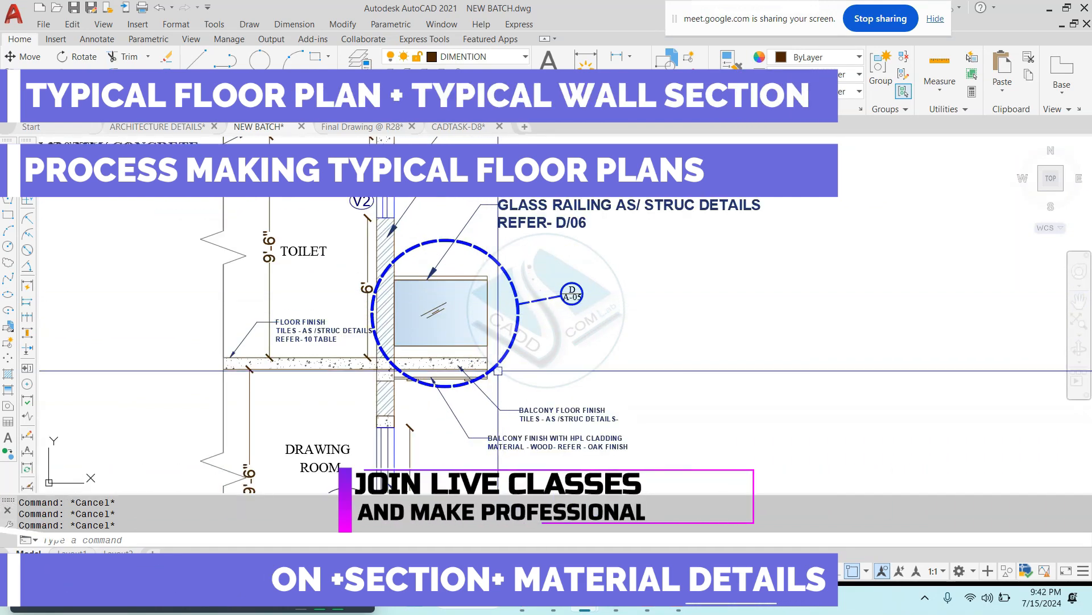
# Step: Try to draw a line of length 6 with ortho on, starting from the balcony slab's upper outer corner
pyautogui.scroll(4, 496, 372)
pyautogui.scroll(3, 473, 340)
pyautogui.write('L')
pyautogui.press('Return')
pyautogui.click(463, 322)
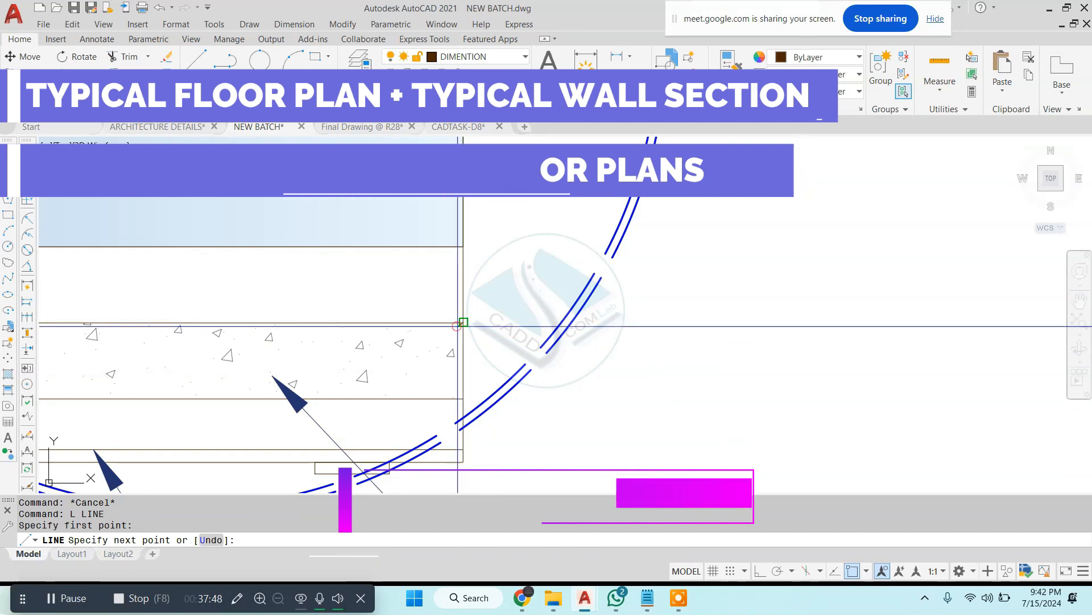
pyautogui.press('F8')
pyautogui.write('6')
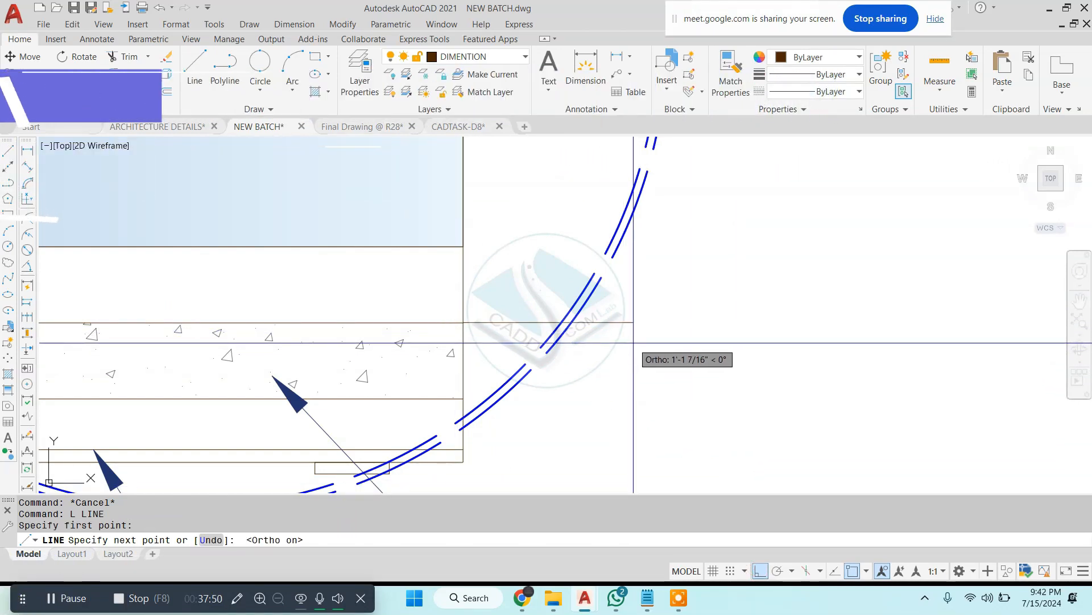
pyautogui.press('Return')
pyautogui.hotkey('ctrl', 'z')
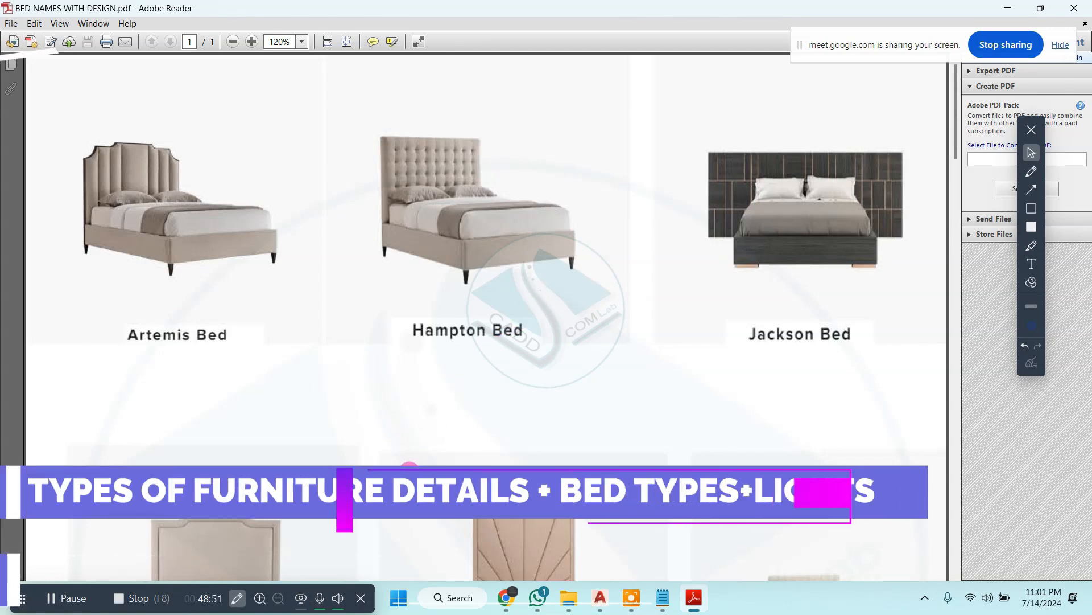
# Step: Look through the bed designs in BED NAMES WITH DESIGN.pdf, enlarging the area around the Amanda Bed
pyautogui.scroll(-3, 626, 344)
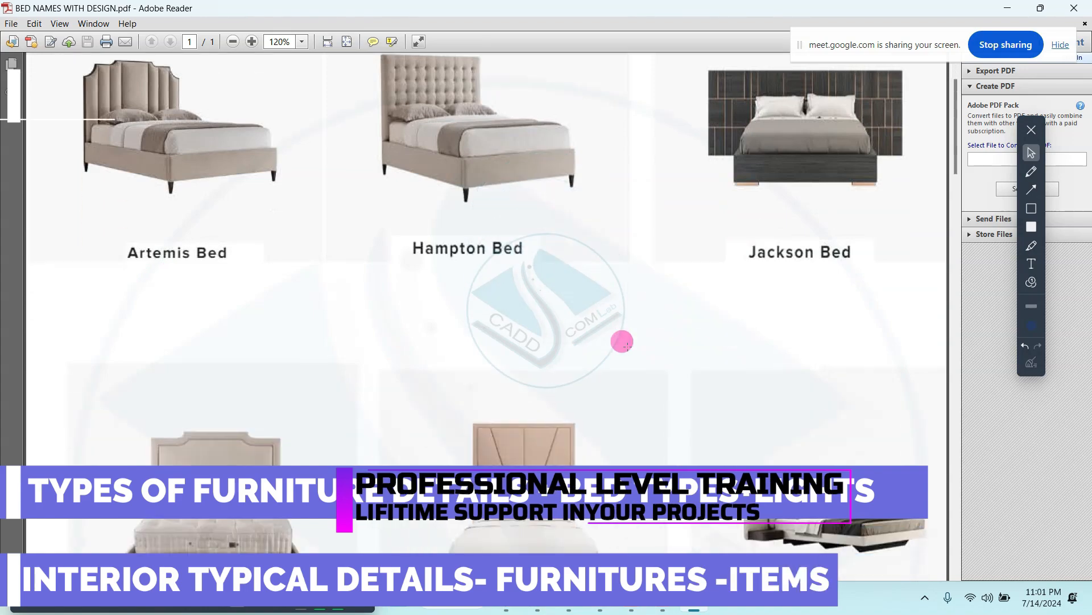
pyautogui.scroll(-10, 626, 344)
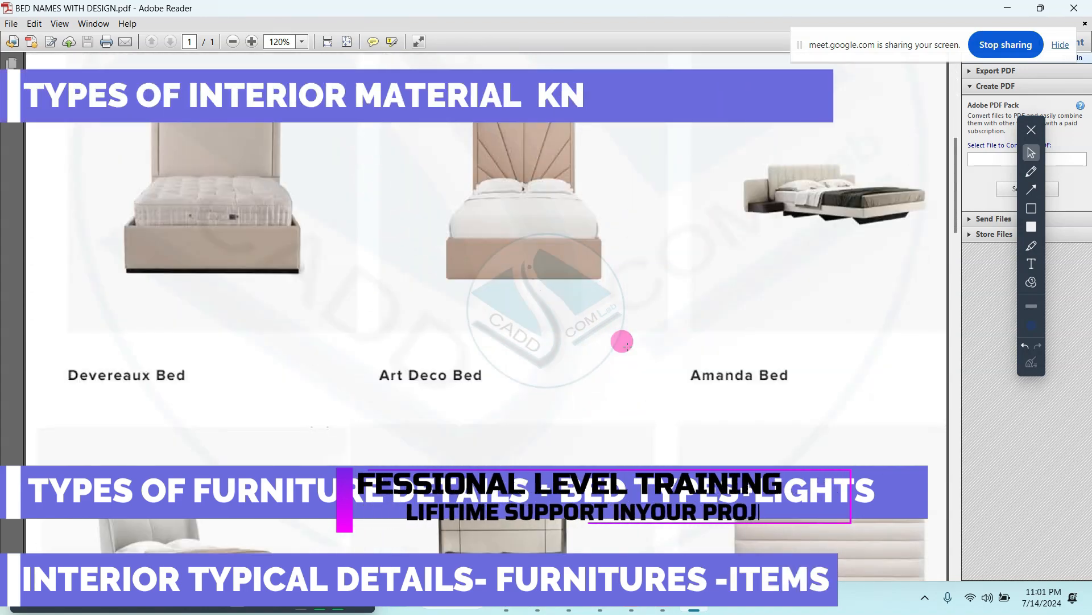
pyautogui.scroll(2, 627, 345)
pyautogui.keyDown('ctrl'); pyautogui.scroll(4, 936, 304); pyautogui.keyUp('ctrl')
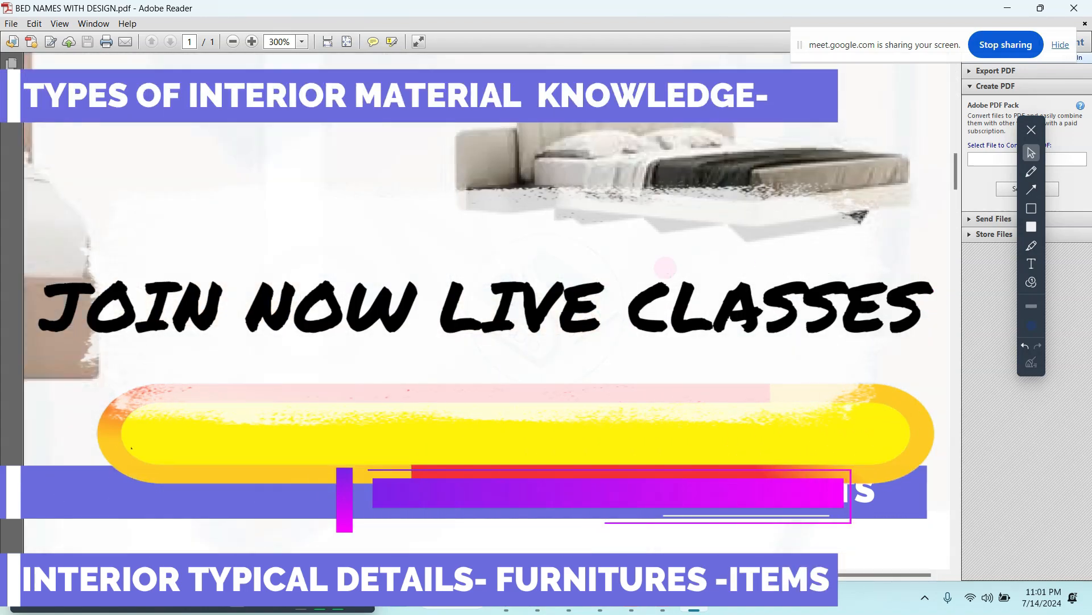
pyautogui.keyDown('ctrl'); pyautogui.scroll(-2, 659, 501); pyautogui.keyUp('ctrl')
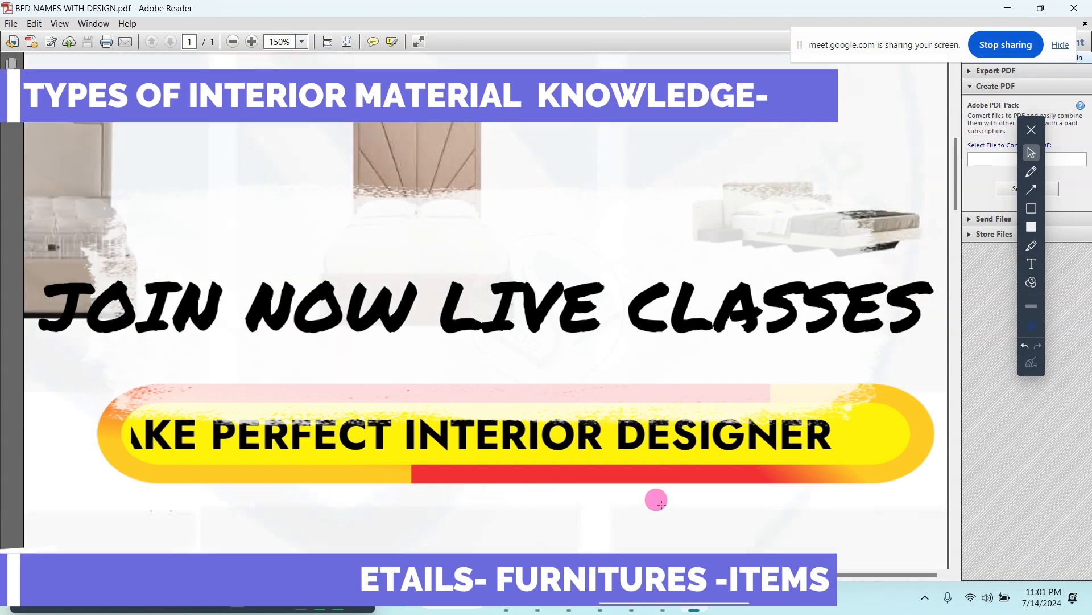
pyautogui.keyDown('ctrl'); pyautogui.scroll(-2, 661, 505); pyautogui.keyUp('ctrl')
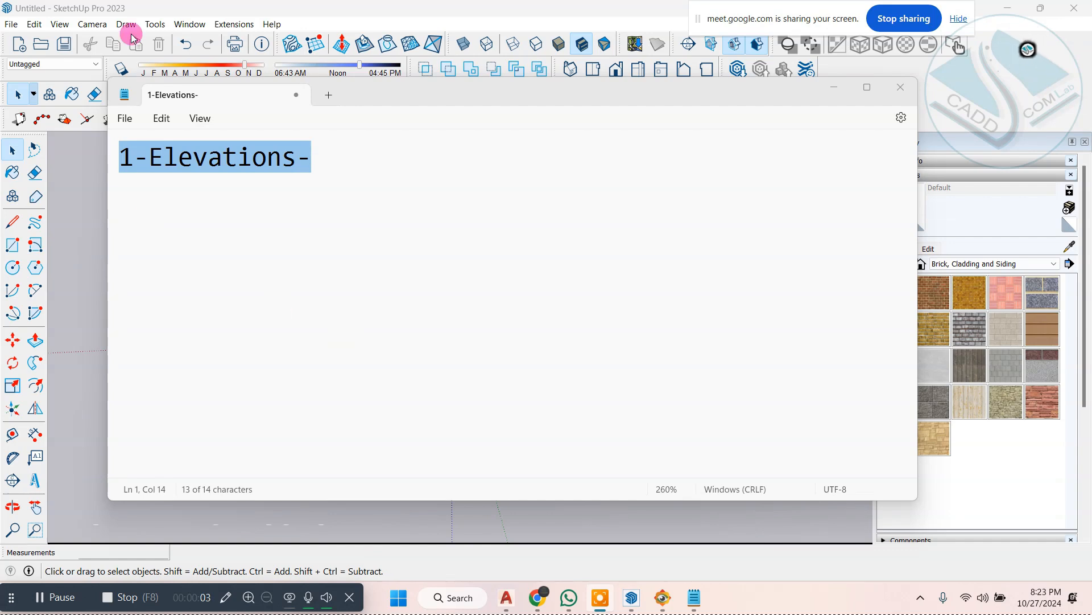
# Step: Minimize the 1-Elevations- note to work in the empty SketchUp model
pyautogui.click(835, 87)
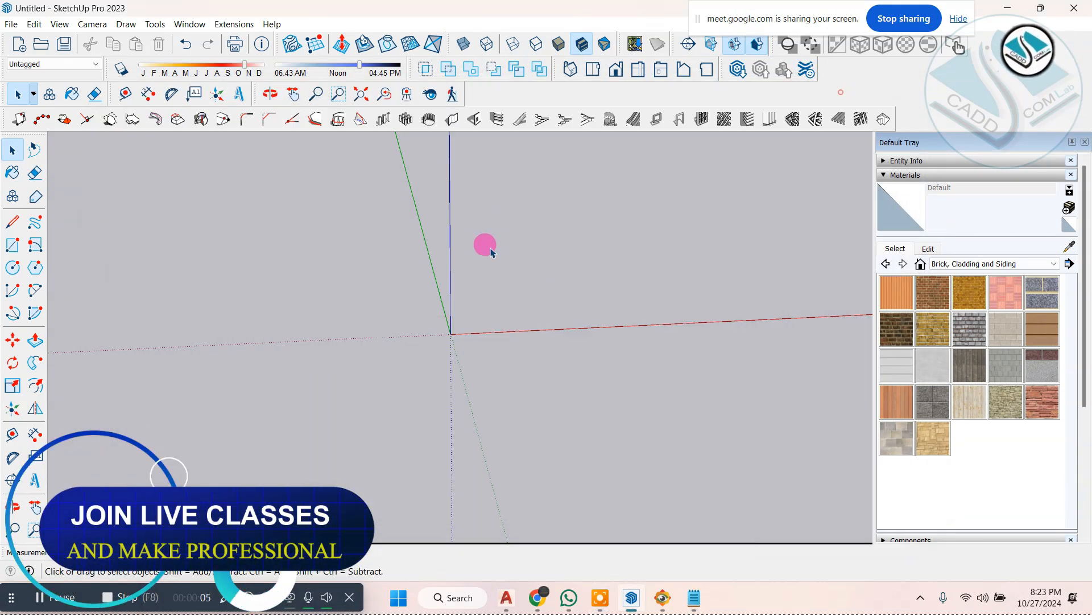
pyautogui.moveTo(503, 381); pyautogui.dragTo(384, 336, button='middle')
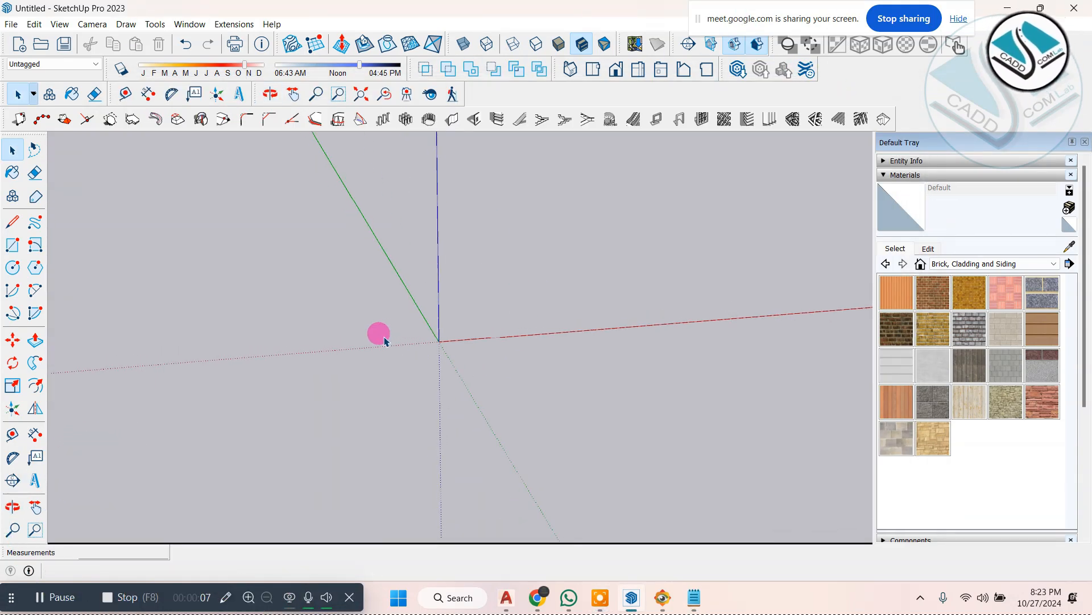
pyautogui.click(977, 594)
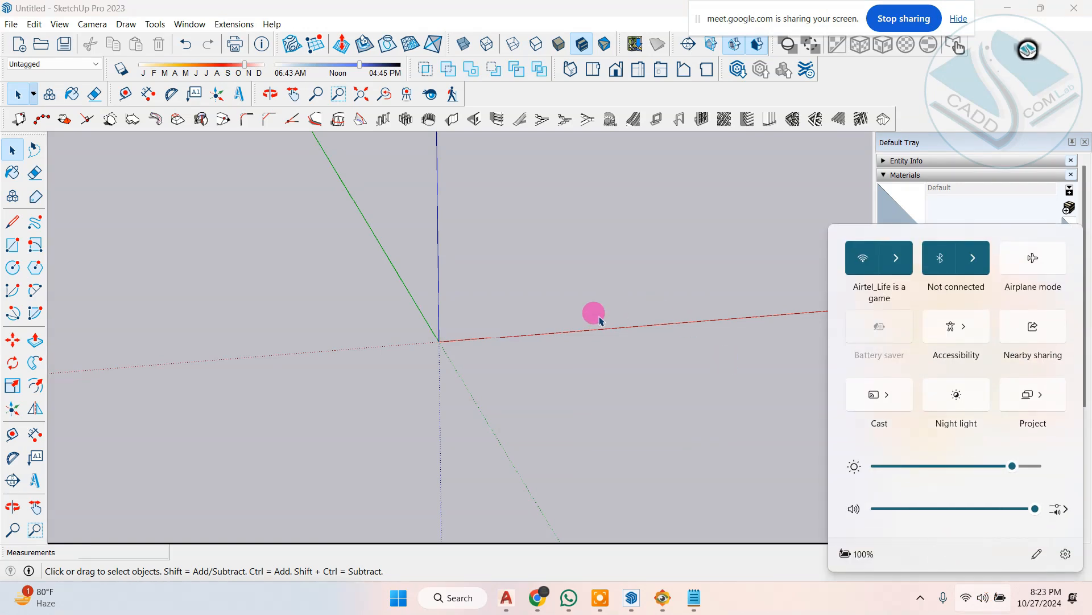
pyautogui.click(595, 313)
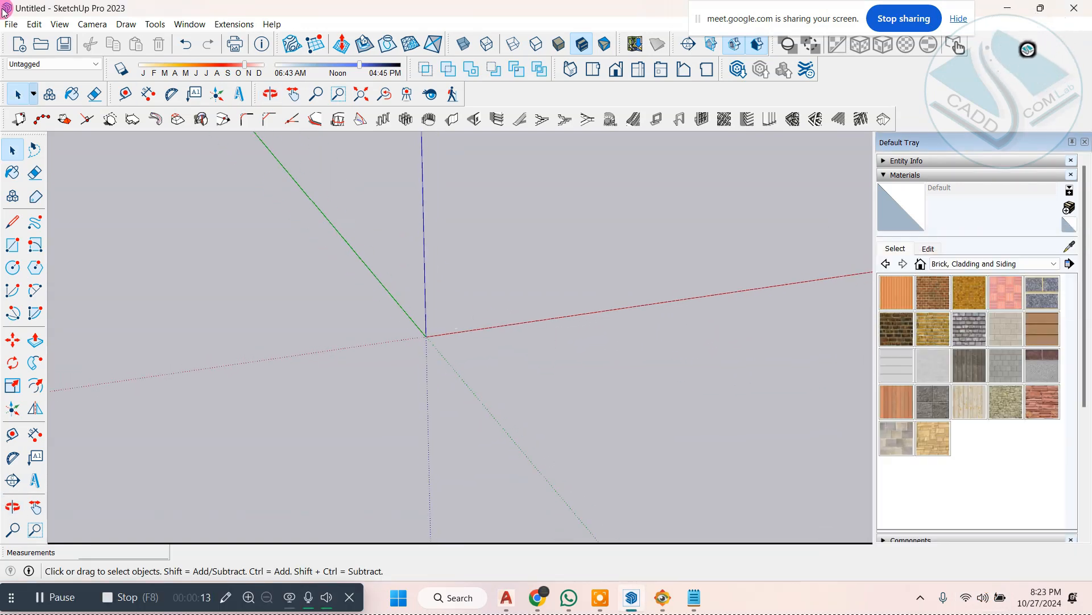
# Step: Start importing a file into the SketchUp model and browse the Desktop folder for the drawing
pyautogui.click(11, 22)
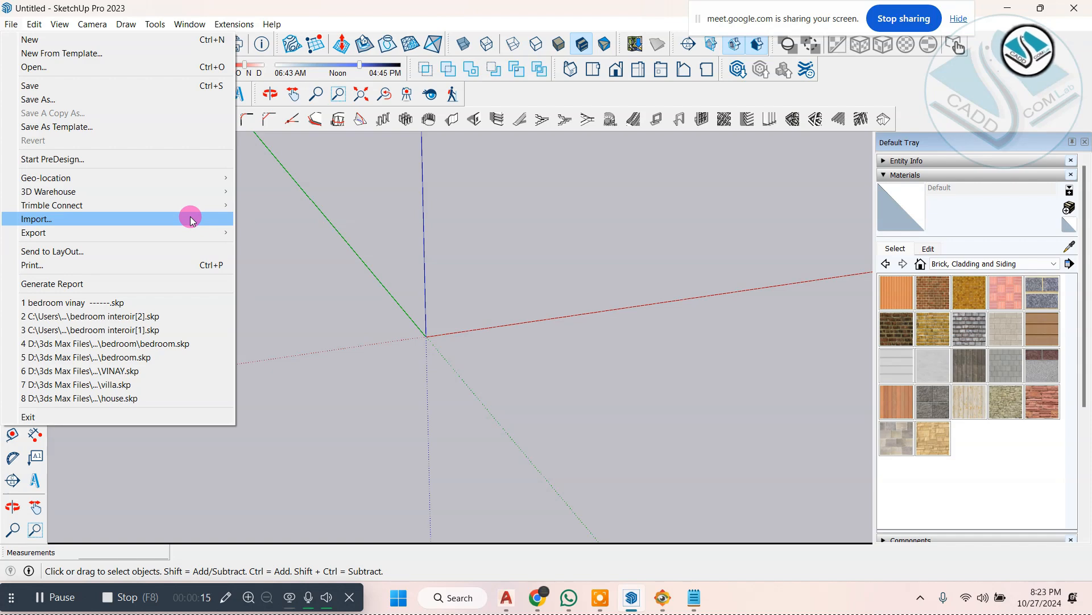
pyautogui.click(159, 220)
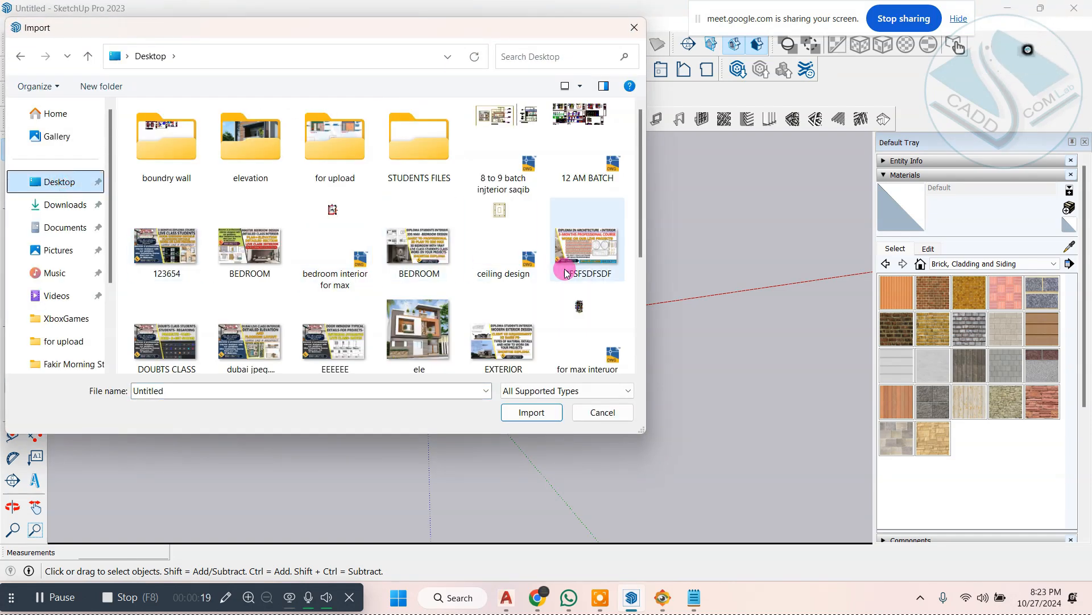
pyautogui.scroll(-1, 508, 289)
pyautogui.scroll(-2, 592, 357)
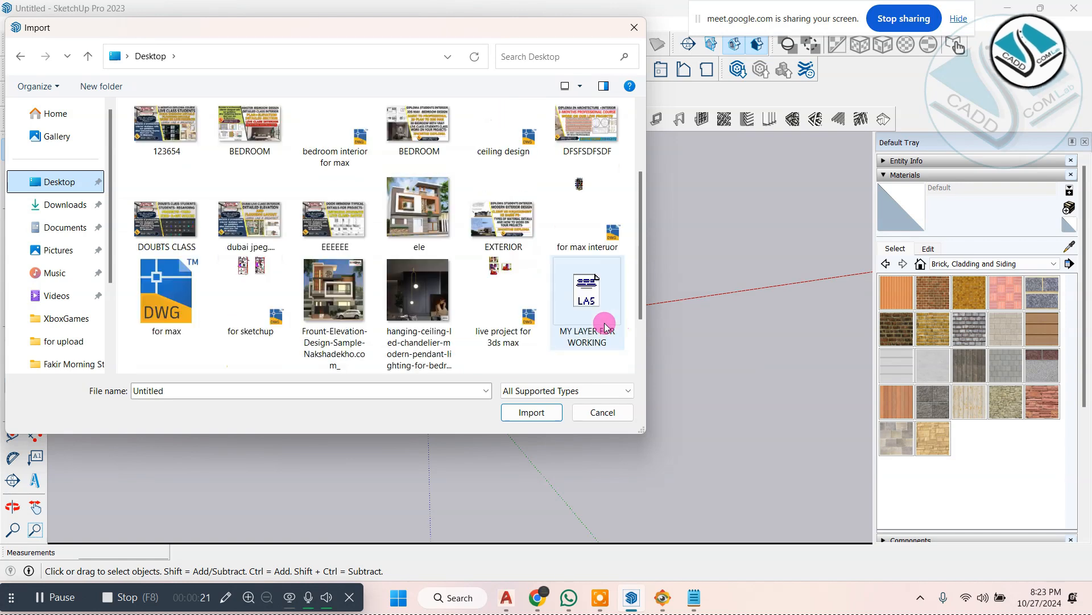
pyautogui.scroll(-2, 604, 326)
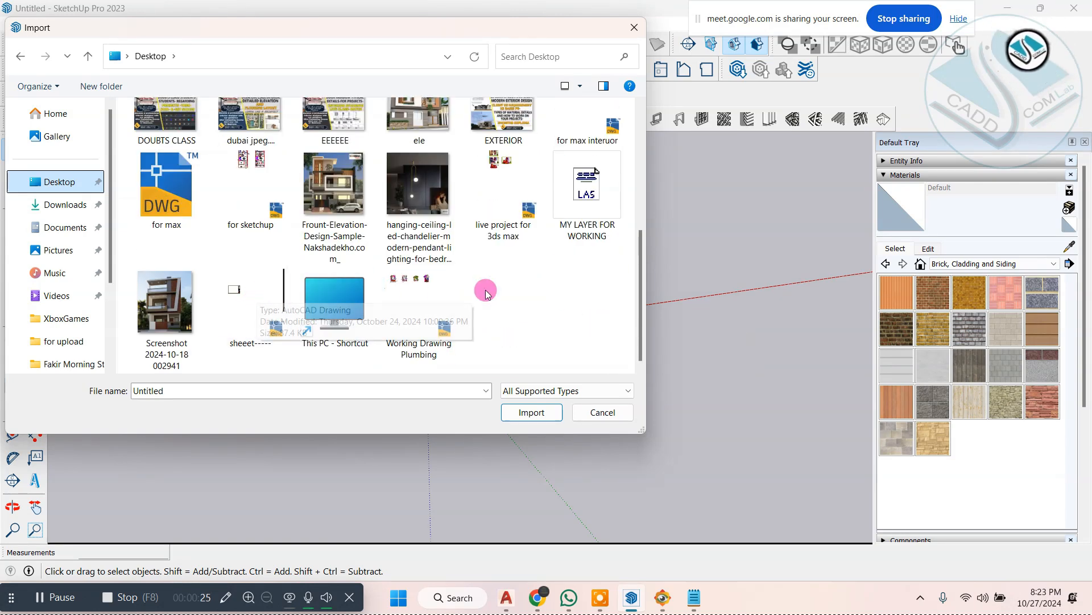
pyautogui.scroll(1, 515, 235)
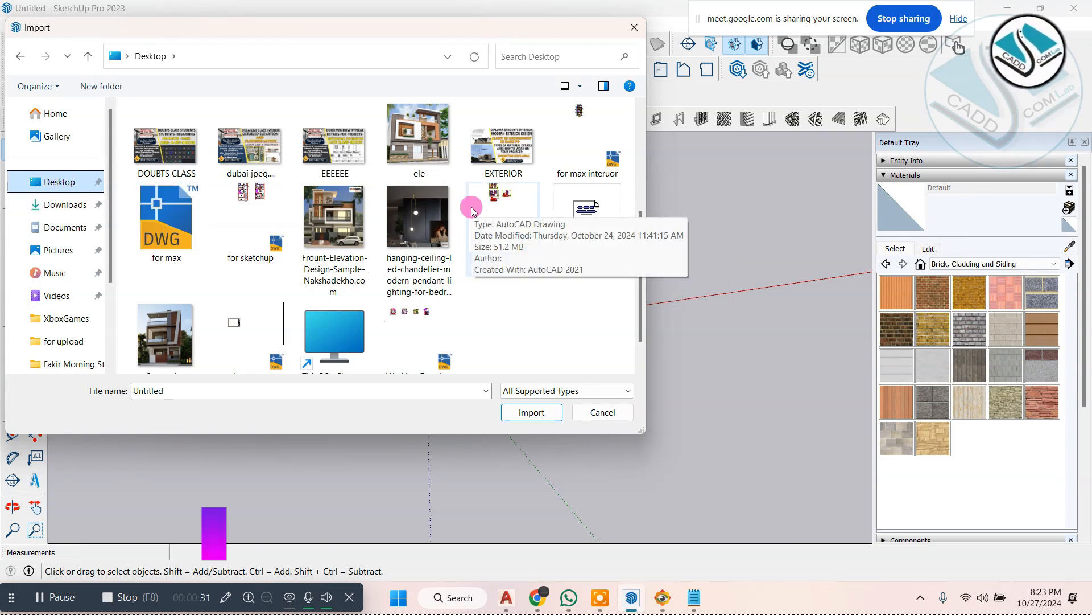
pyautogui.scroll(-1, 463, 214)
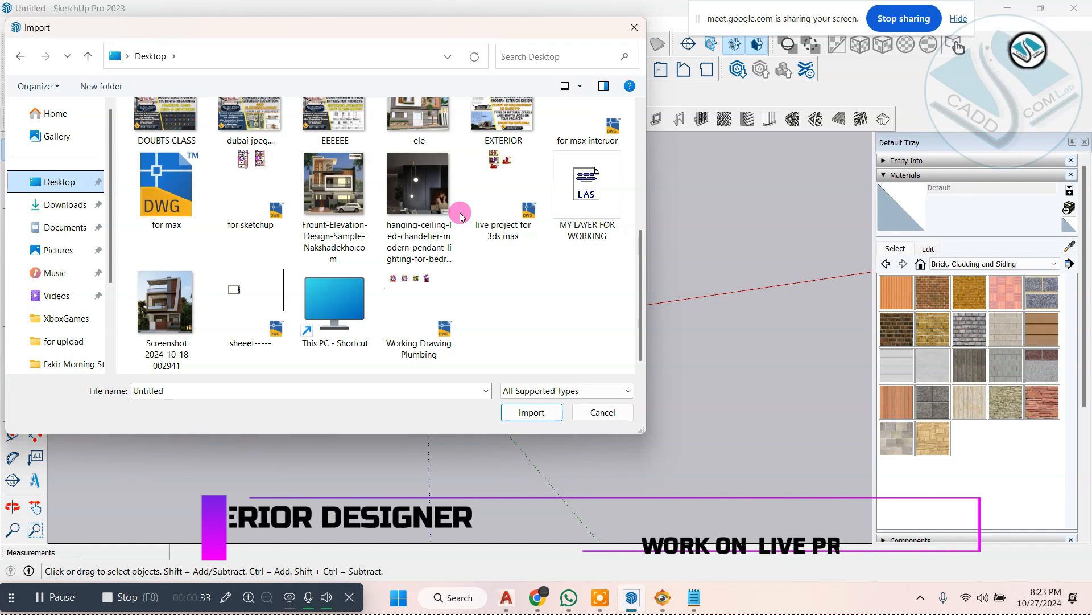
# Step: Search Windows for "for max" and open the file location of the matching DWG drawing
pyautogui.click(451, 591)
pyautogui.write('f')
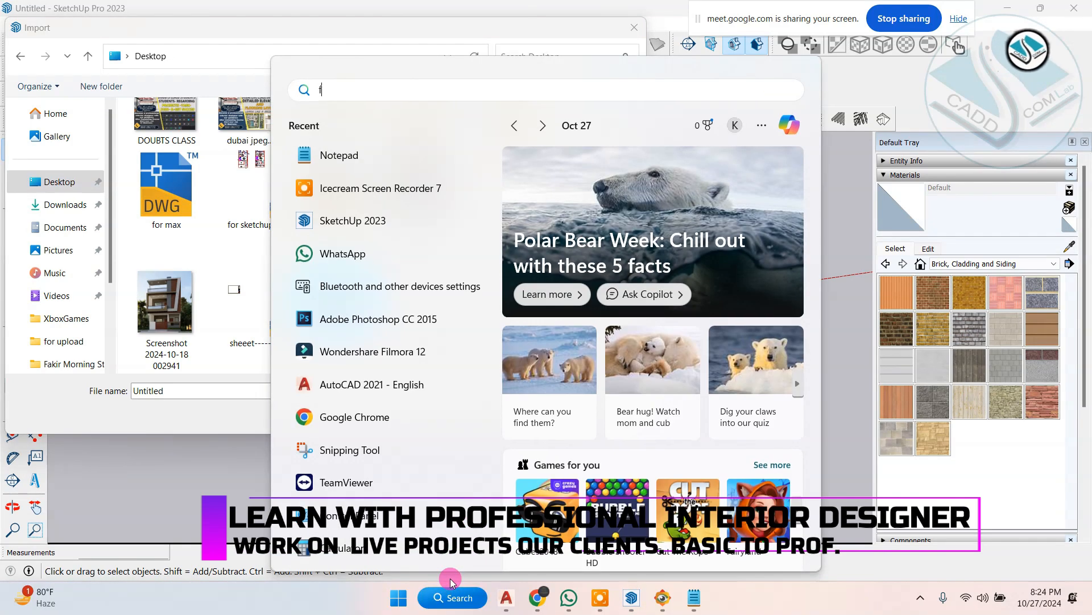
pyautogui.write('or max')
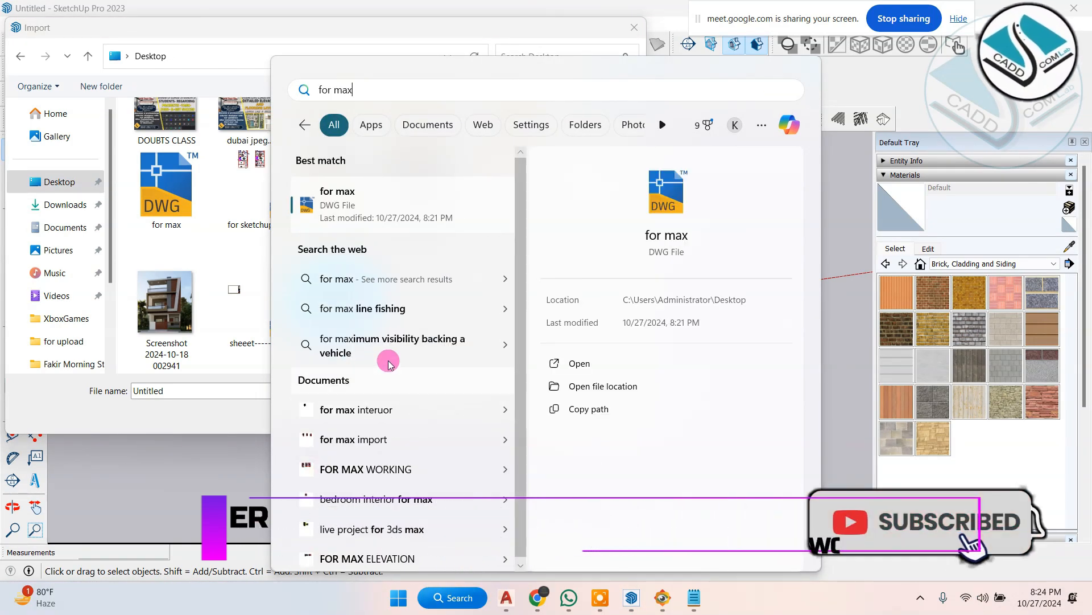
pyautogui.rightClick(415, 213)
pyautogui.click(441, 227)
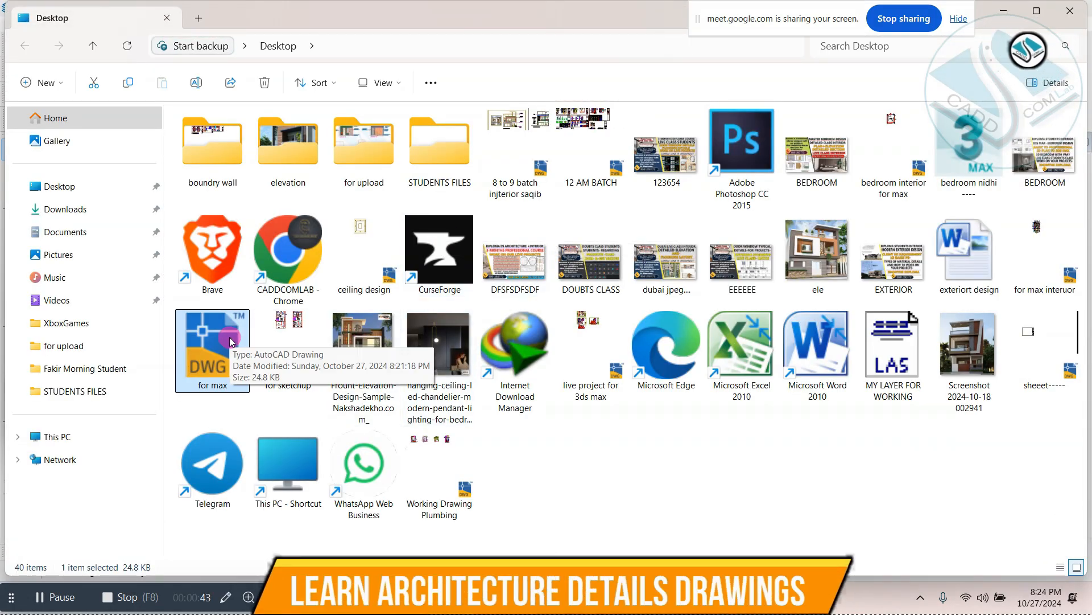
# Step: Minimize File Explorer and return to the Desktop files in SketchUp's Import dialog
pyautogui.click(1004, 10)
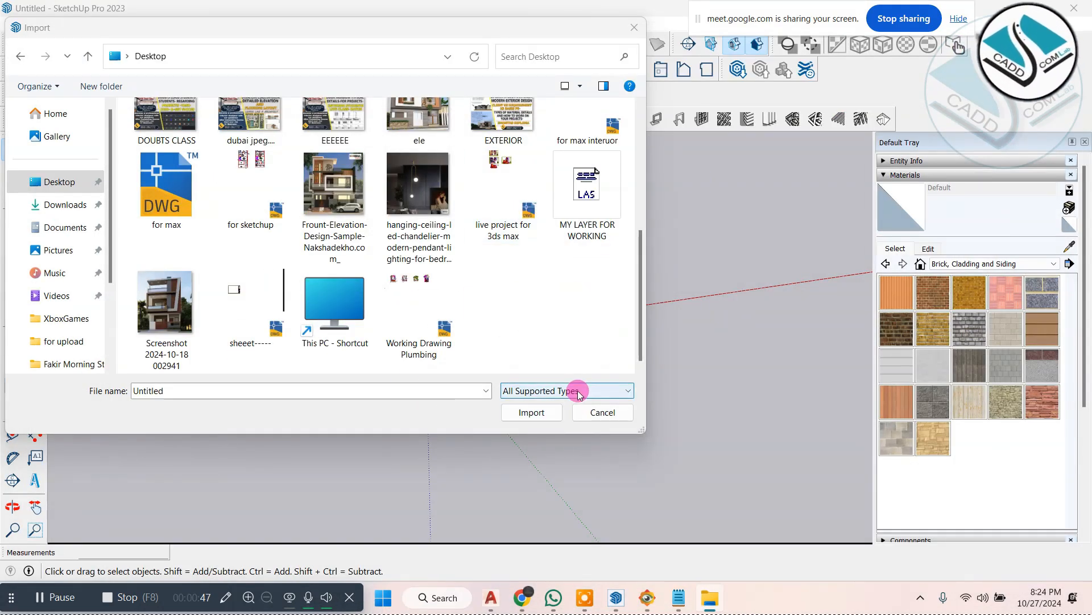
pyautogui.click(569, 330)
pyautogui.moveTo(643, 294); pyautogui.dragTo(650, 157)
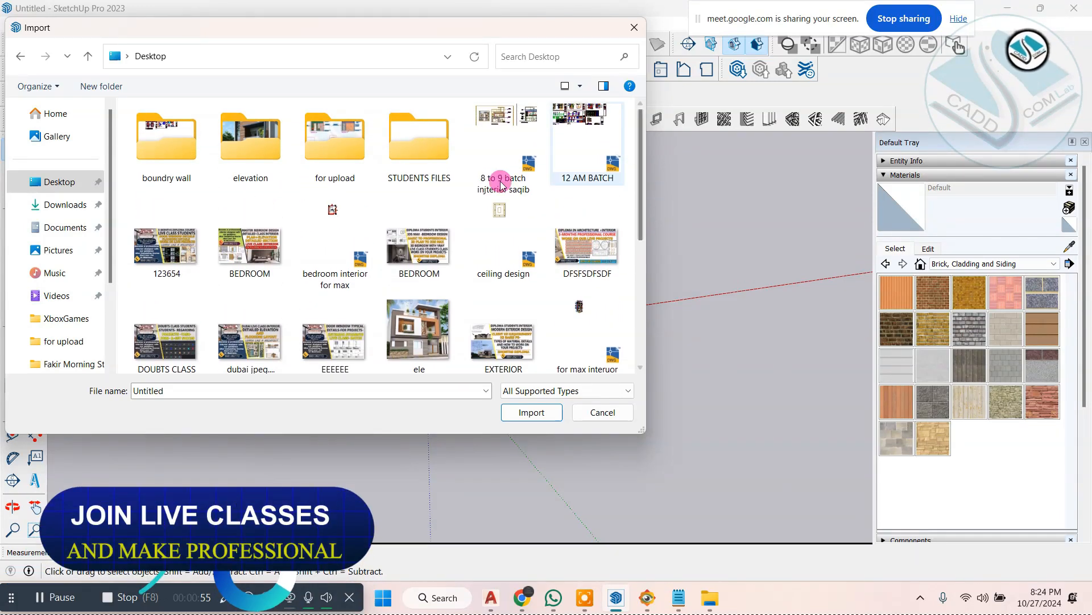
# Step: Restore the File Explorer window, move it clear of the Import dialog, and return to SketchUp
pyautogui.click(711, 597)
pyautogui.moveTo(567, 6)
pyautogui.mouseDown()
pyautogui.moveTo(568, 33)
pyautogui.moveTo(963, 76)
pyautogui.mouseUp()
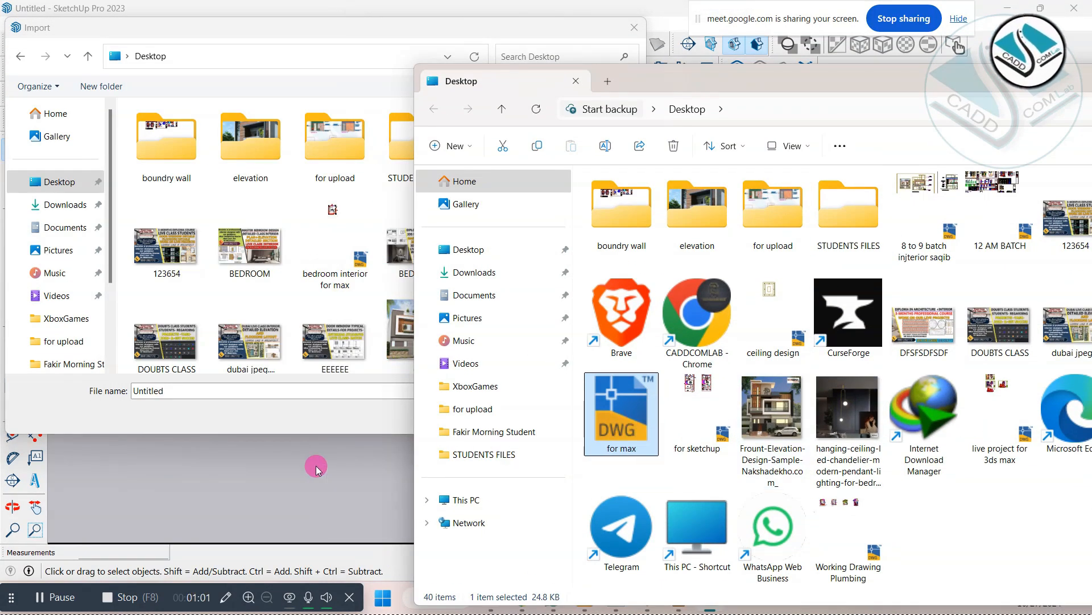
pyautogui.click(358, 451)
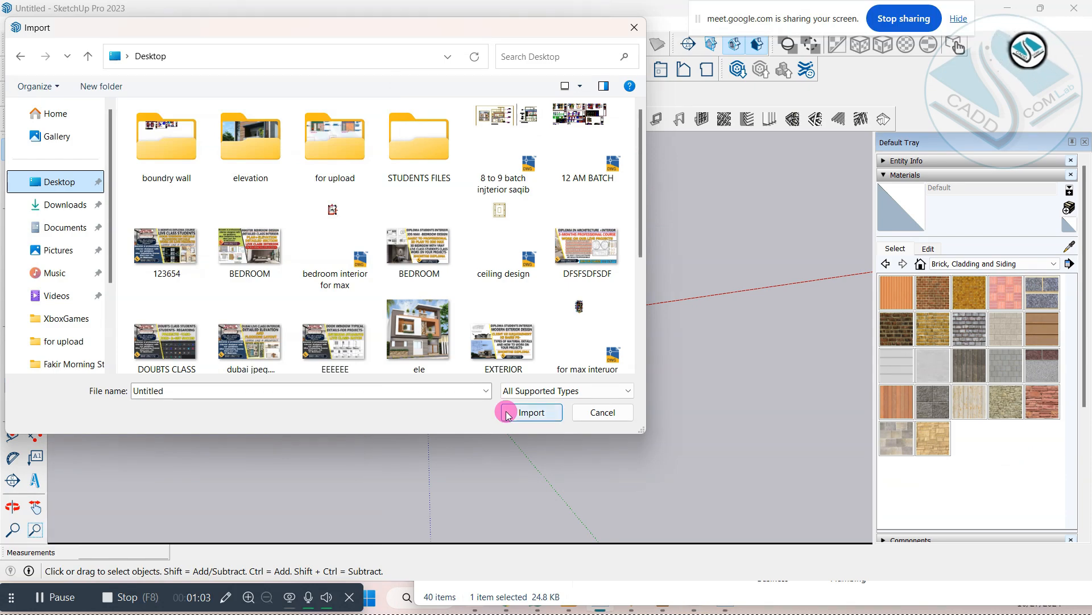
# Step: Close SketchUp's Import dialog and open the "for max" DWG from the Desktop folder in AutoCAD
pyautogui.click(628, 26)
pyautogui.click(569, 372)
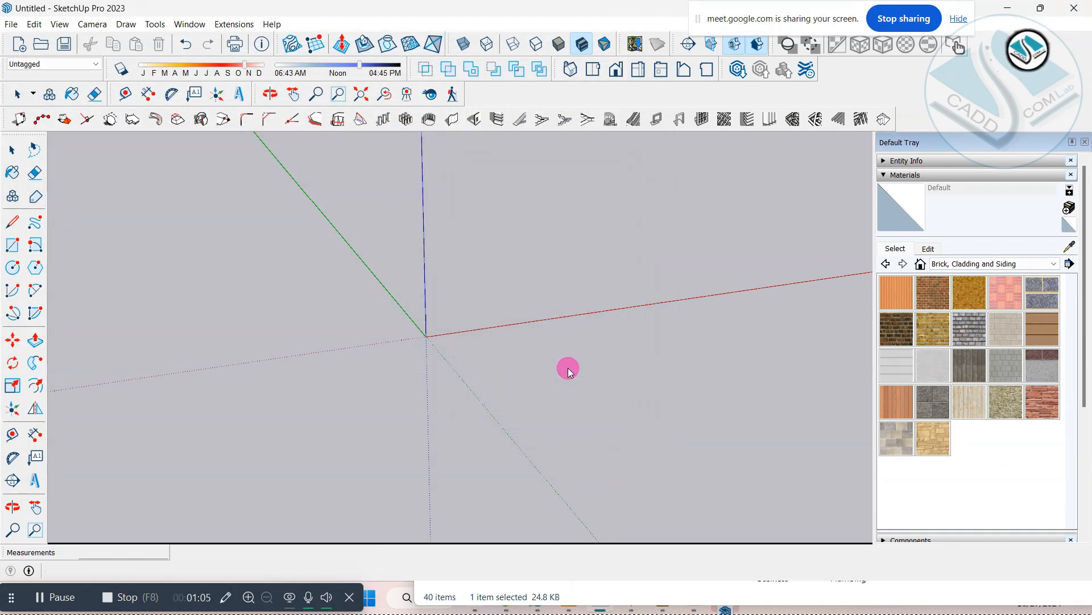
pyautogui.click(594, 590)
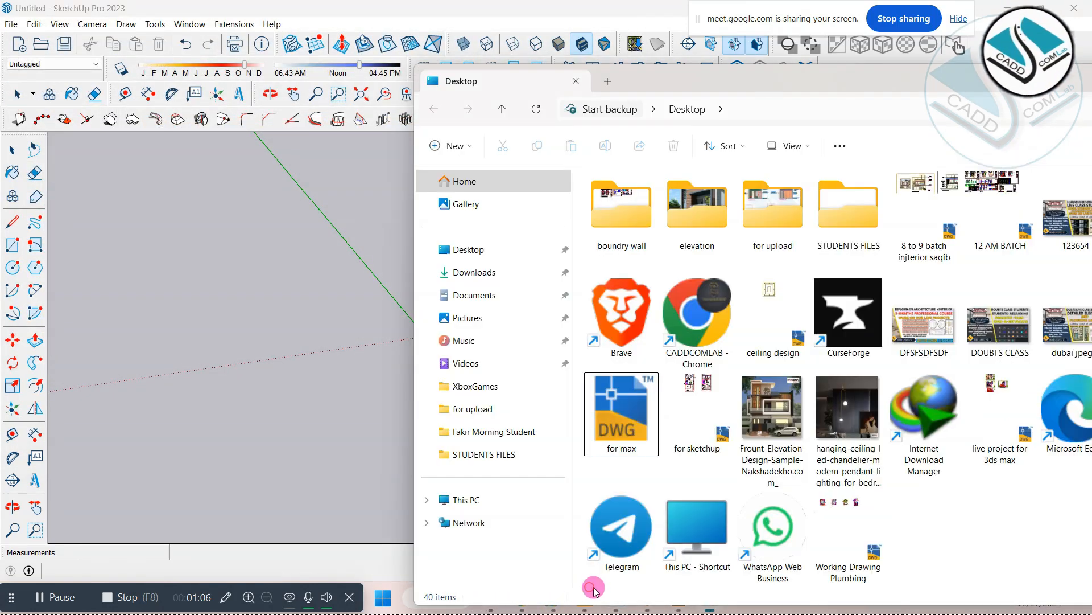
pyautogui.doubleClick(616, 395)
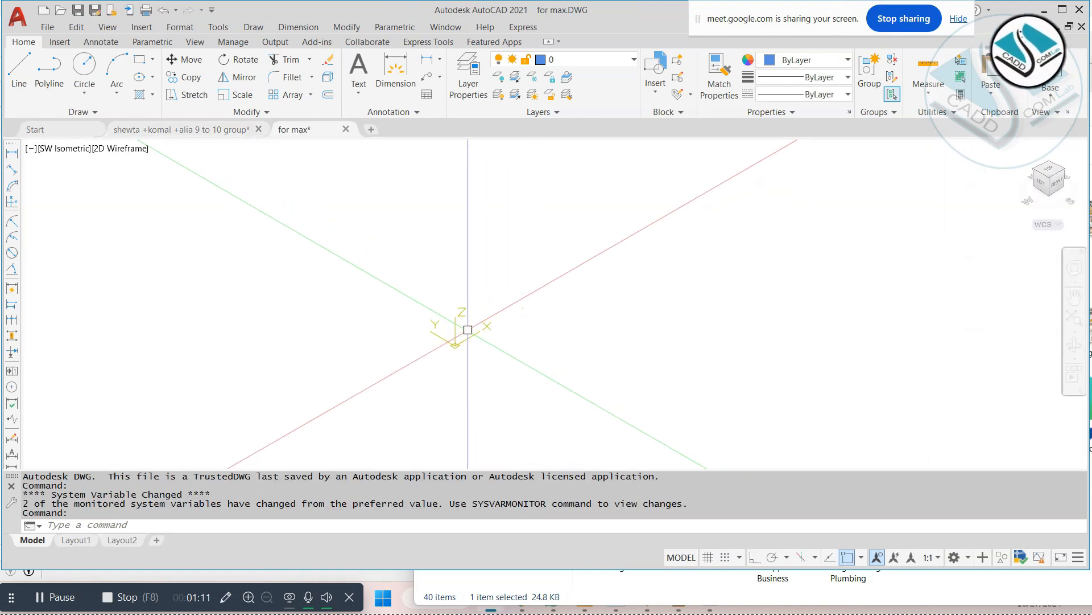
# Step: Set the drawing to the Top preset view and look over the full drawing extents
pyautogui.press('Return')
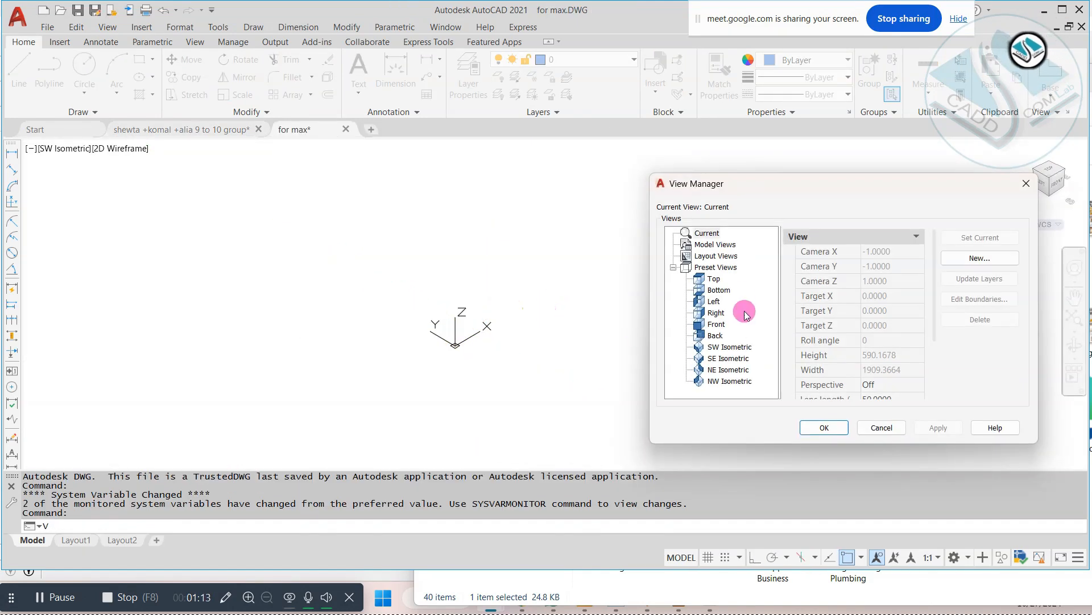
pyautogui.click(828, 428)
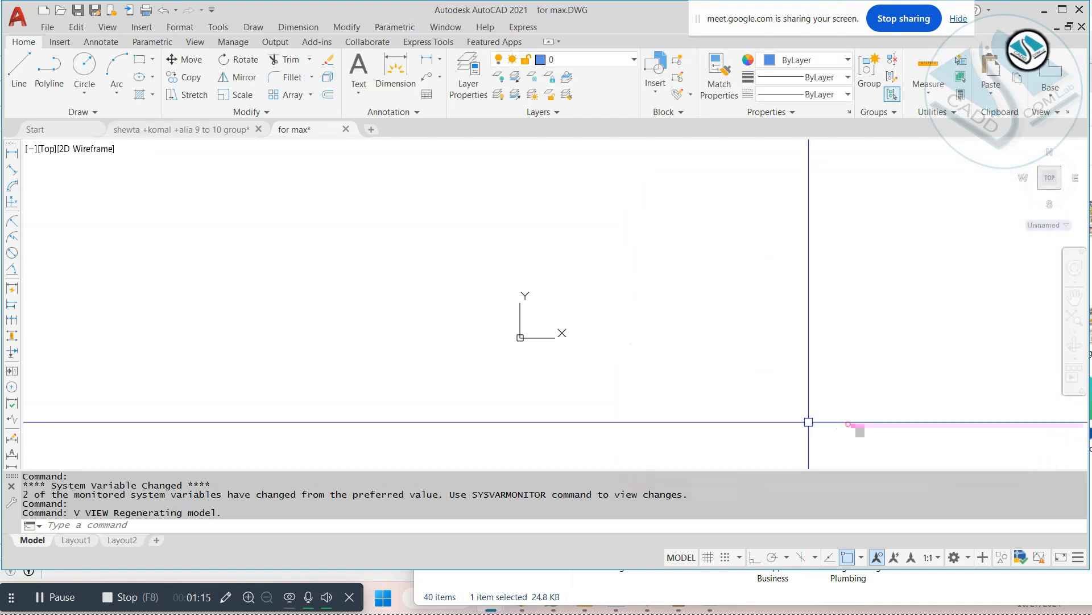
pyautogui.write('z a')
pyautogui.press('space')
pyautogui.press('space')
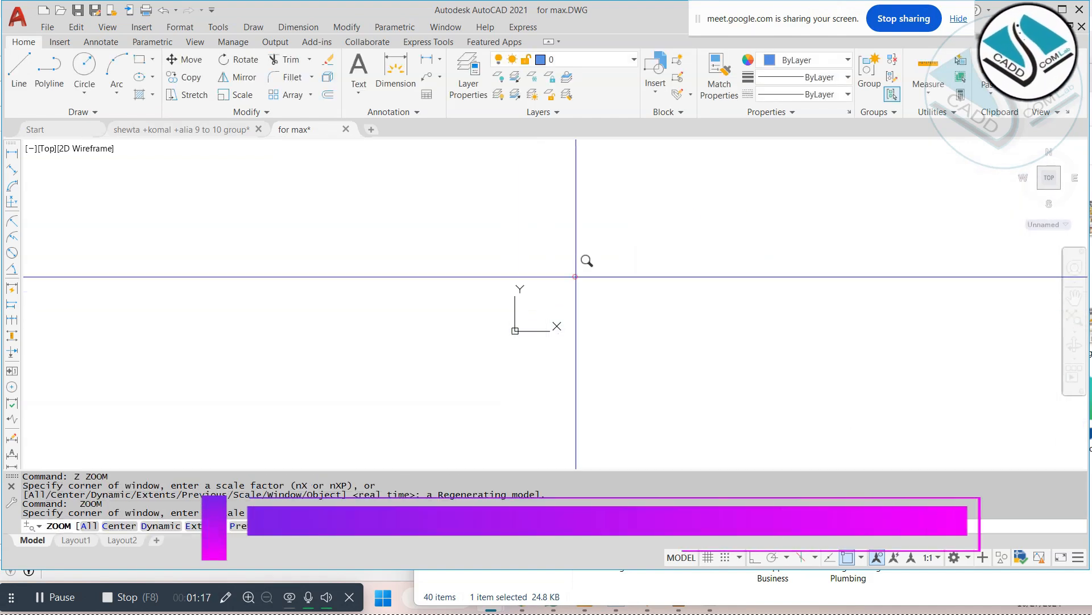
pyautogui.click(597, 249)
pyautogui.click(471, 359)
pyautogui.press('Escape')
pyautogui.moveTo(752, 317); pyautogui.dragTo(561, 314, button='middle')
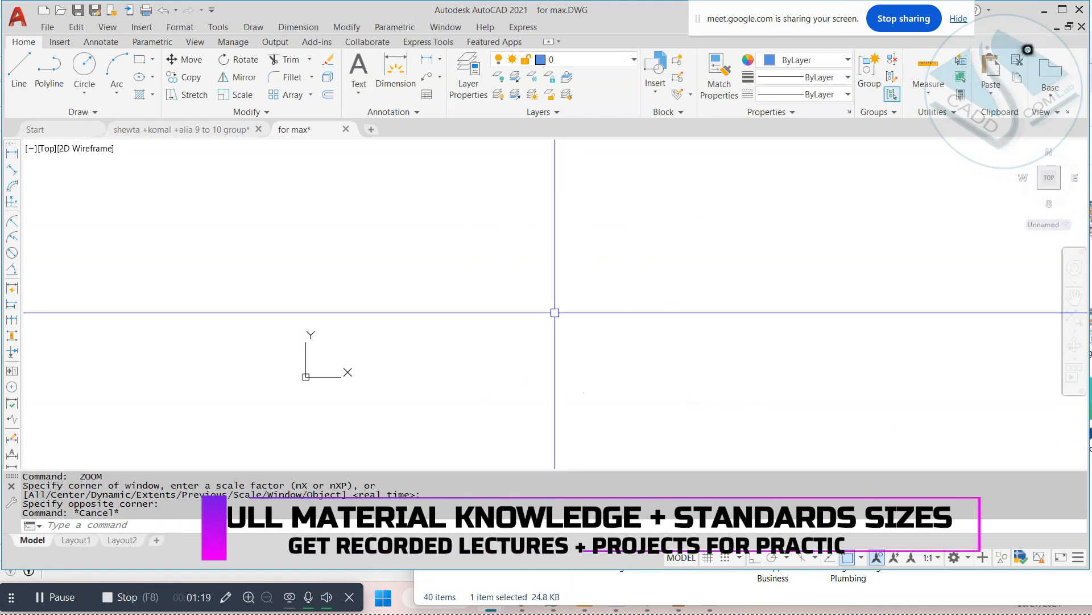
# Step: Switch to the Front preset view and select the linework to check that it lies flat
pyautogui.write('v')
pyautogui.press('Return')
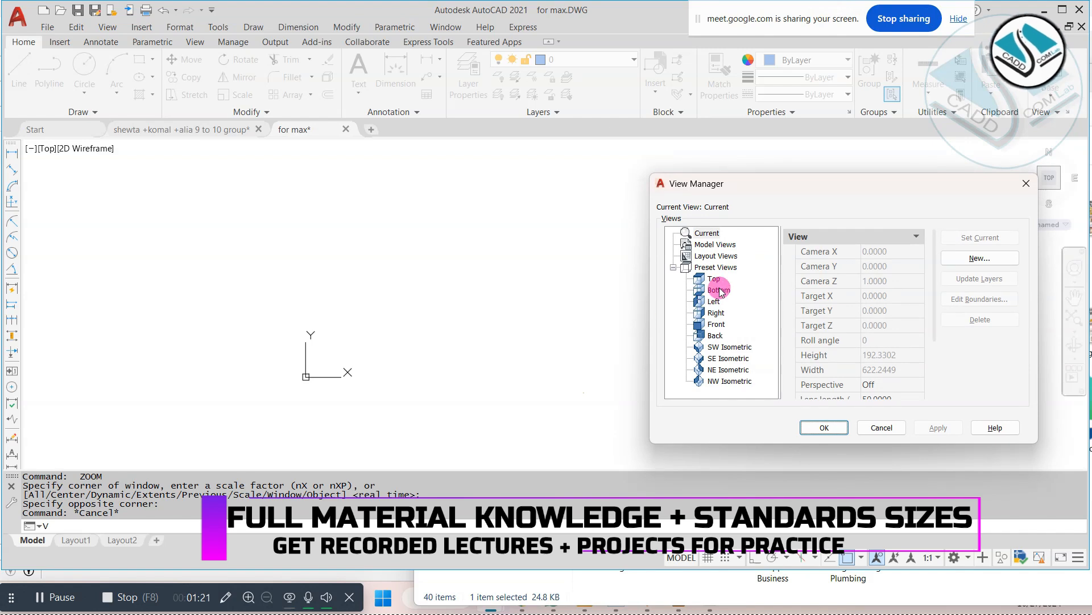
pyautogui.click(716, 324)
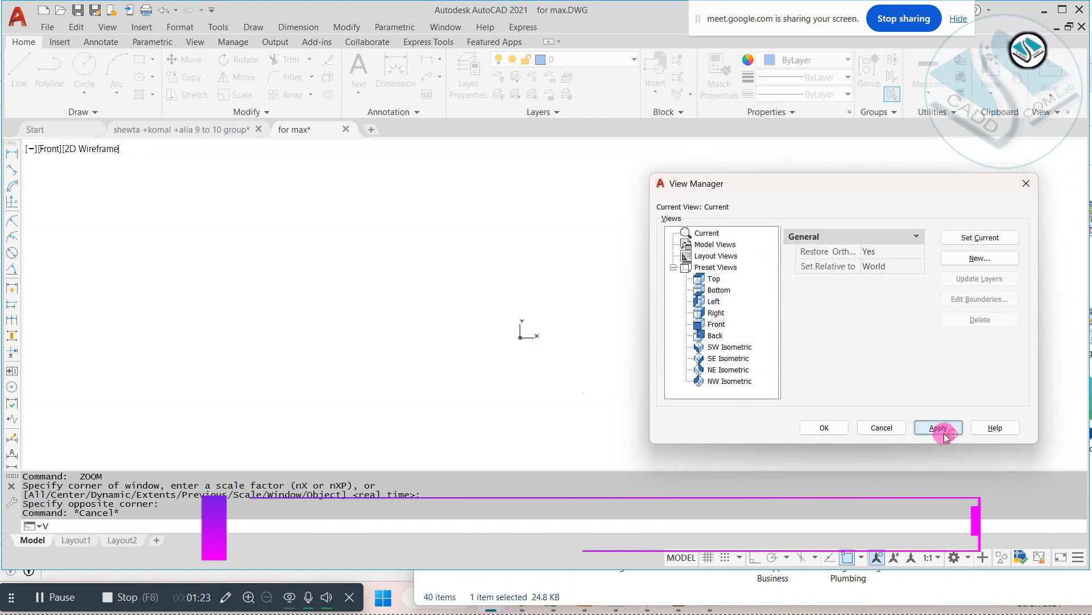
pyautogui.click(832, 433)
pyautogui.click(626, 226)
pyautogui.click(435, 350)
pyautogui.scroll(-4, 435, 326)
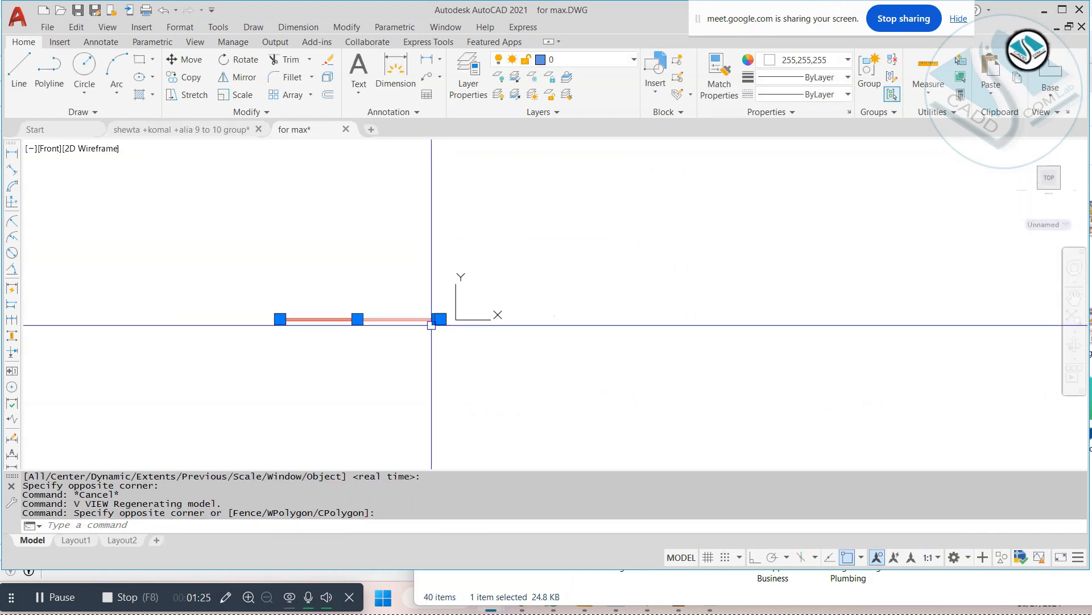
# Step: Switch to the Left preset view and select the linework to check its flatness from the side
pyautogui.press('Escape')
pyautogui.write('v')
pyautogui.press('Return')
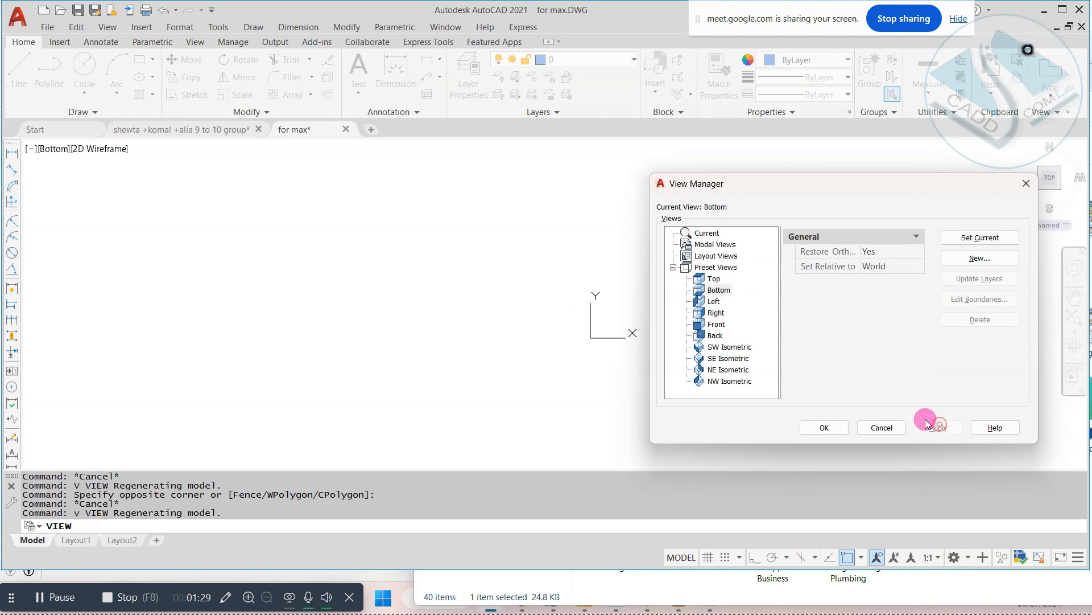
pyautogui.click(841, 423)
pyautogui.click(656, 348)
pyautogui.click(585, 402)
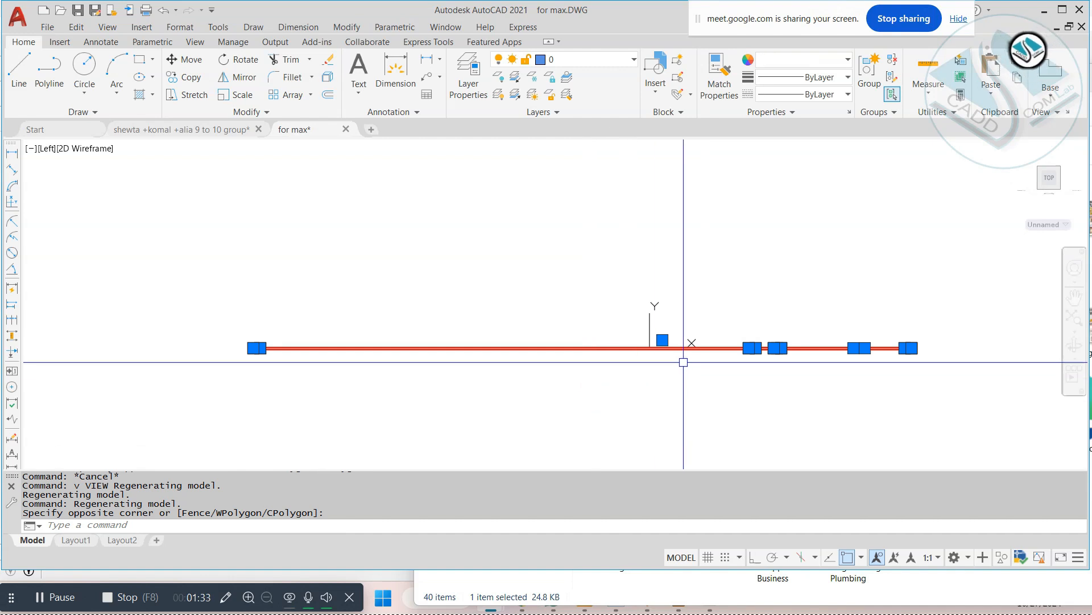
# Step: Return the drawing to the Top preset view
pyautogui.press('Escape')
pyautogui.write('v')
pyautogui.press('Return')
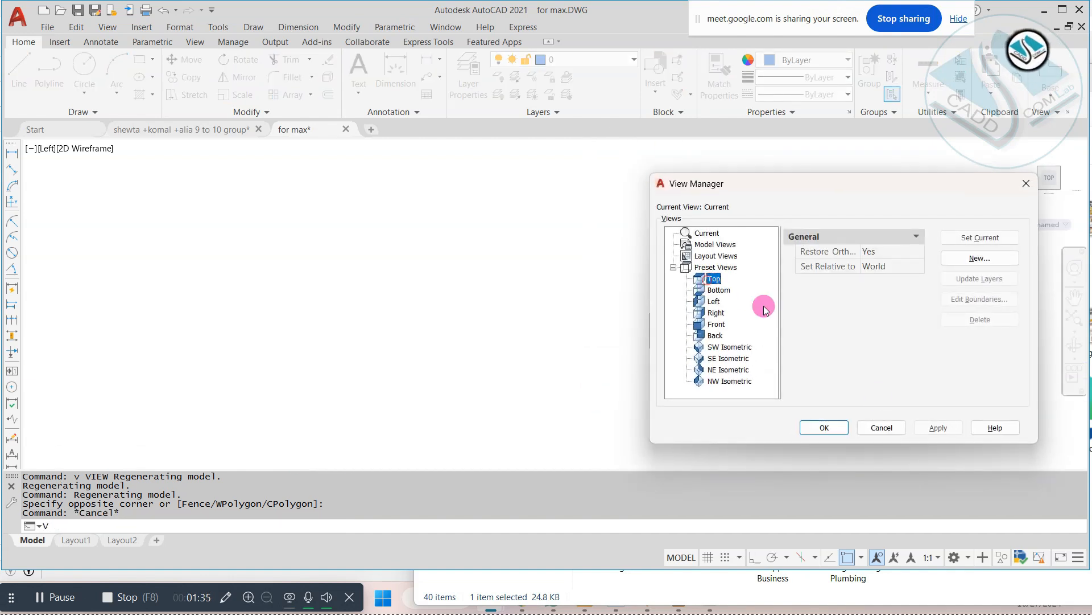
pyautogui.click(831, 431)
pyautogui.scroll(-3, 703, 300)
# Step: Select all the linework of both floor plans, change its color to black (0,0,0), and deselect it
pyautogui.click(705, 273)
pyautogui.click(522, 380)
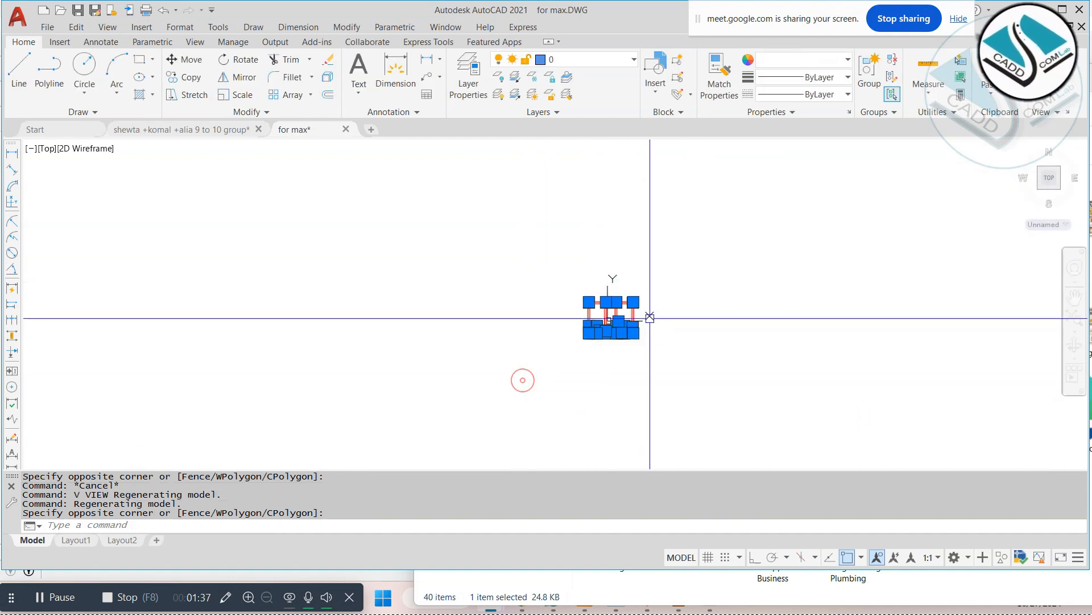
pyautogui.scroll(6, 651, 317)
pyautogui.click(811, 61)
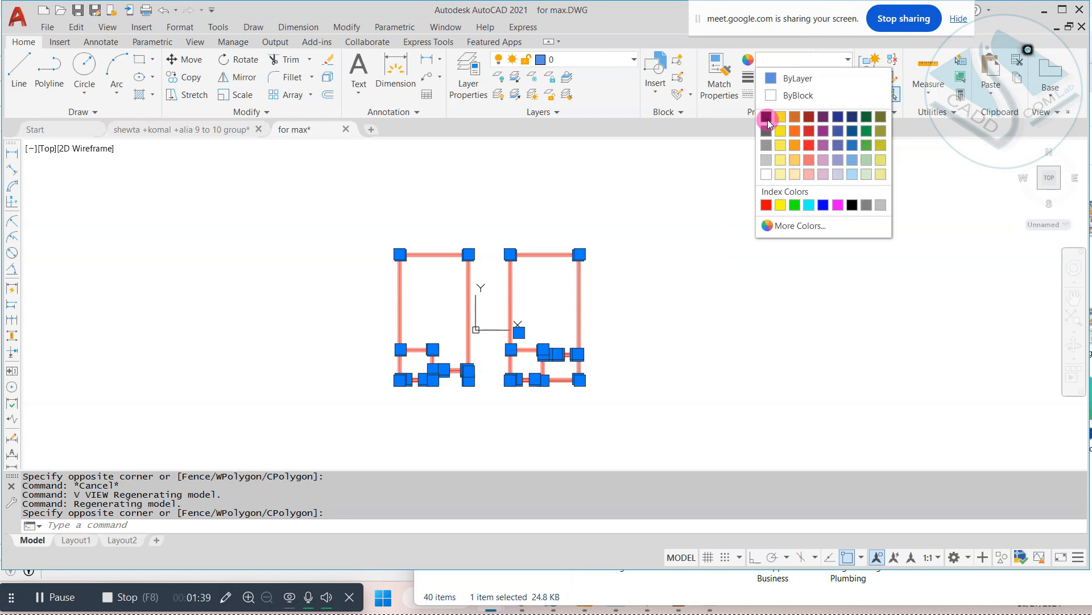
pyautogui.click(767, 120)
pyautogui.press('Escape')
pyautogui.click(646, 256)
pyautogui.click(442, 393)
pyautogui.press('Escape')
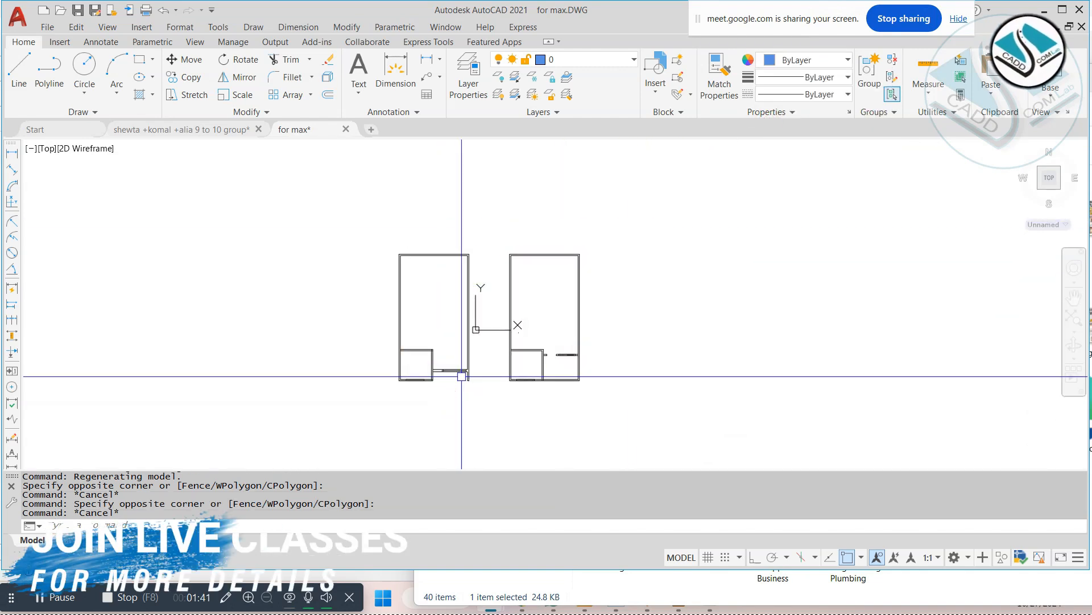
# Step: Explode all the objects of both floor plans
pyautogui.press('Escape')
pyautogui.click(386, 398)
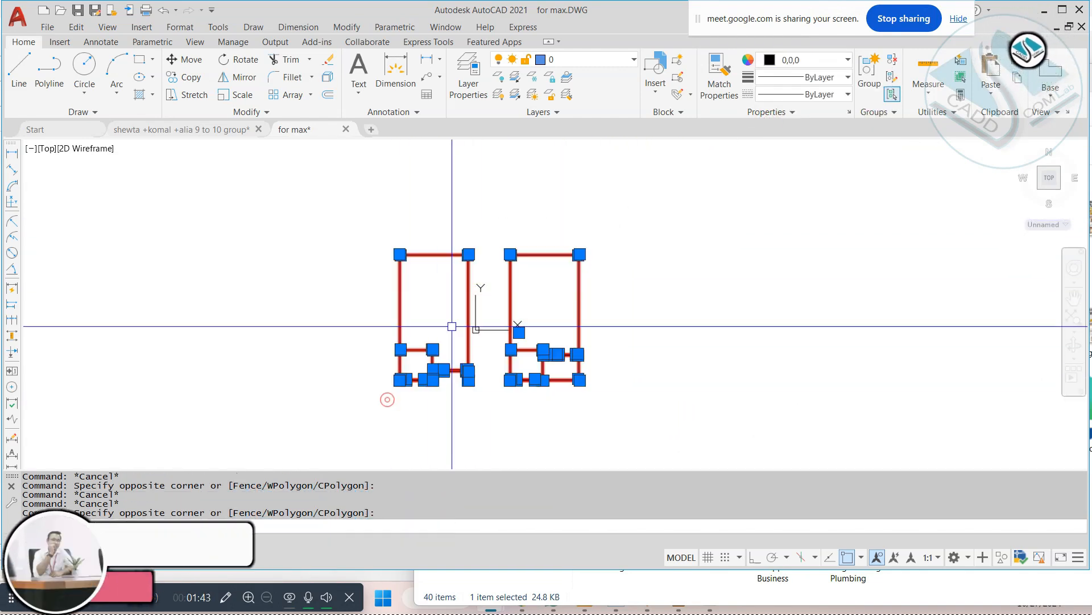
pyautogui.write('x')
# Step: Examine the exploded linework of both floor plans by window-selecting portions of it
pyautogui.scroll(3, 428, 253)
pyautogui.click(485, 213)
pyautogui.click(422, 305)
pyautogui.scroll(-2, 435, 247)
pyautogui.press('Escape')
pyautogui.click(370, 420)
pyautogui.press('Escape')
pyautogui.moveTo(529, 466); pyautogui.dragTo(529, 377, button='middle')
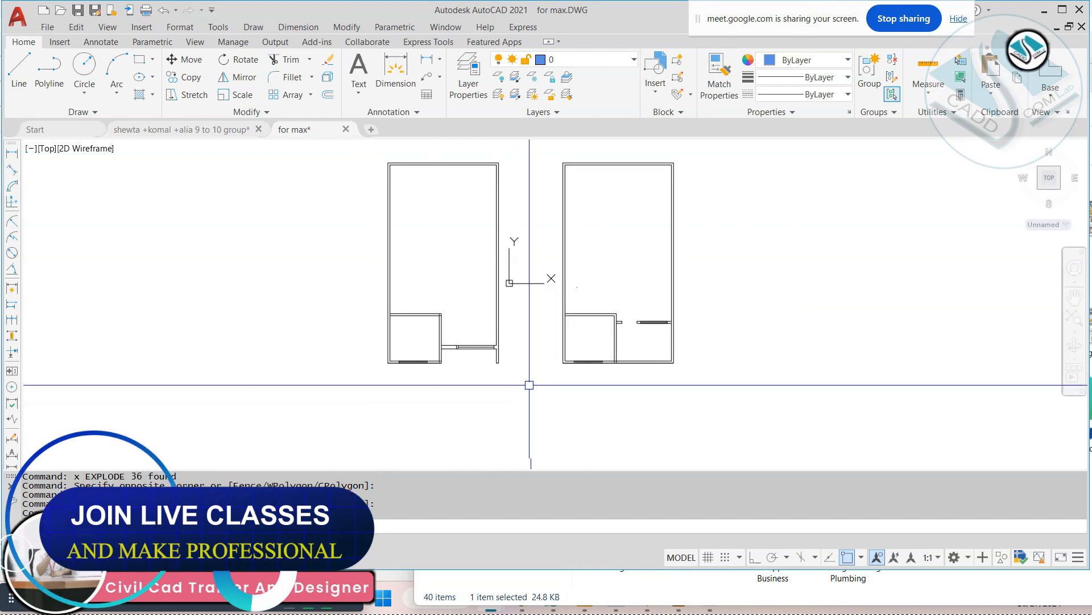
pyautogui.press('Escape')
pyautogui.scroll(2, 673, 318)
pyautogui.click(717, 297)
pyautogui.click(268, 434)
pyautogui.press('Escape')
pyautogui.moveTo(357, 370); pyautogui.dragTo(427, 375, button='middle')
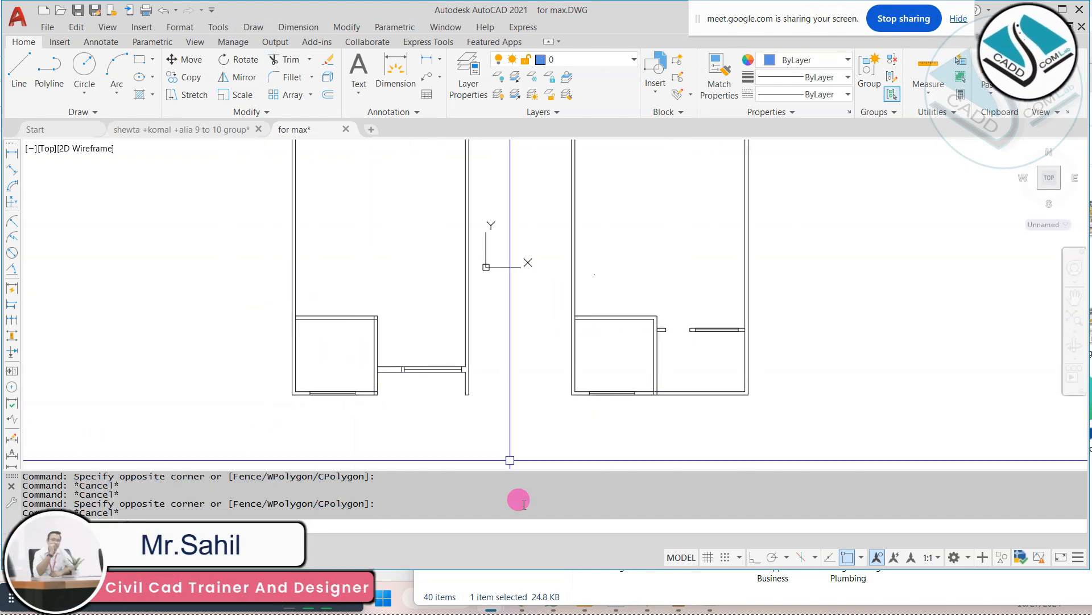
pyautogui.click(618, 589)
pyautogui.moveTo(845, 79); pyautogui.dragTo(397, 130)
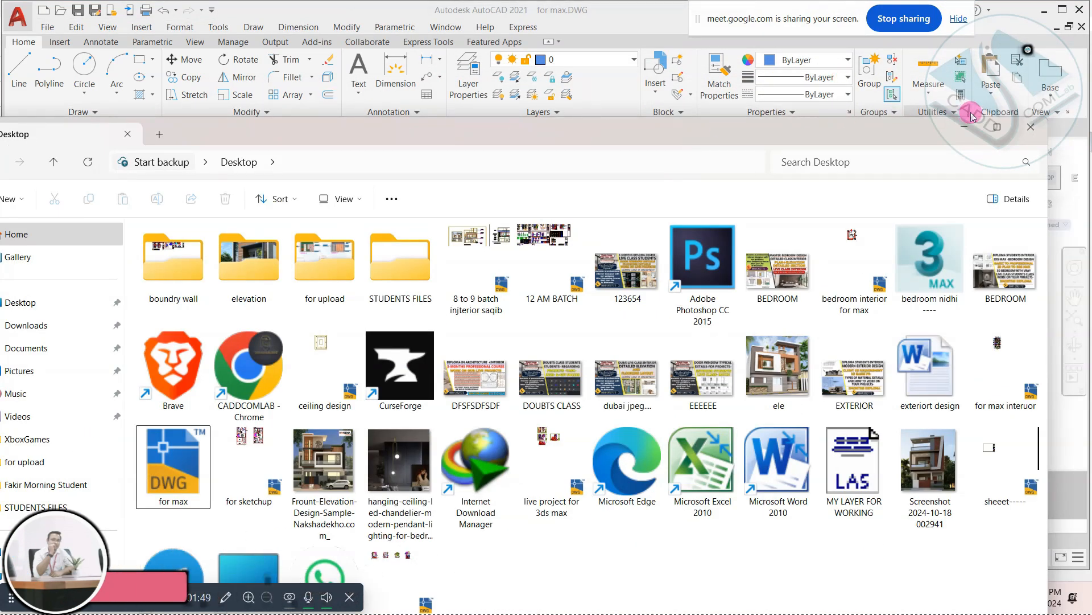
pyautogui.click(960, 128)
# Step: Save the cleaned drawing as a new file named "for working" on the Desktop
pyautogui.scroll(-3, 507, 273)
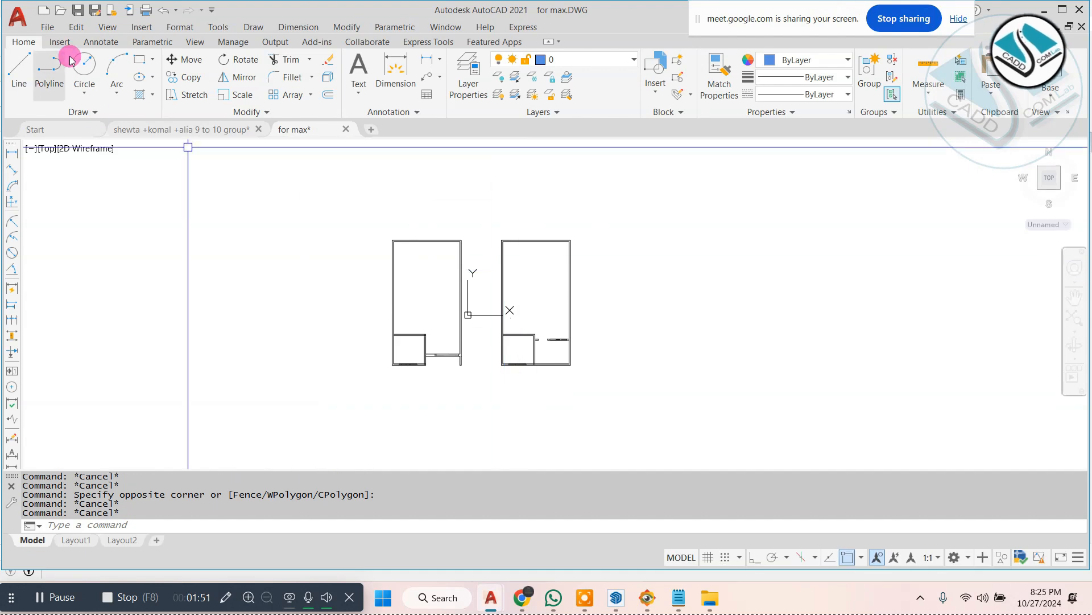
pyautogui.click(48, 28)
pyautogui.click(161, 172)
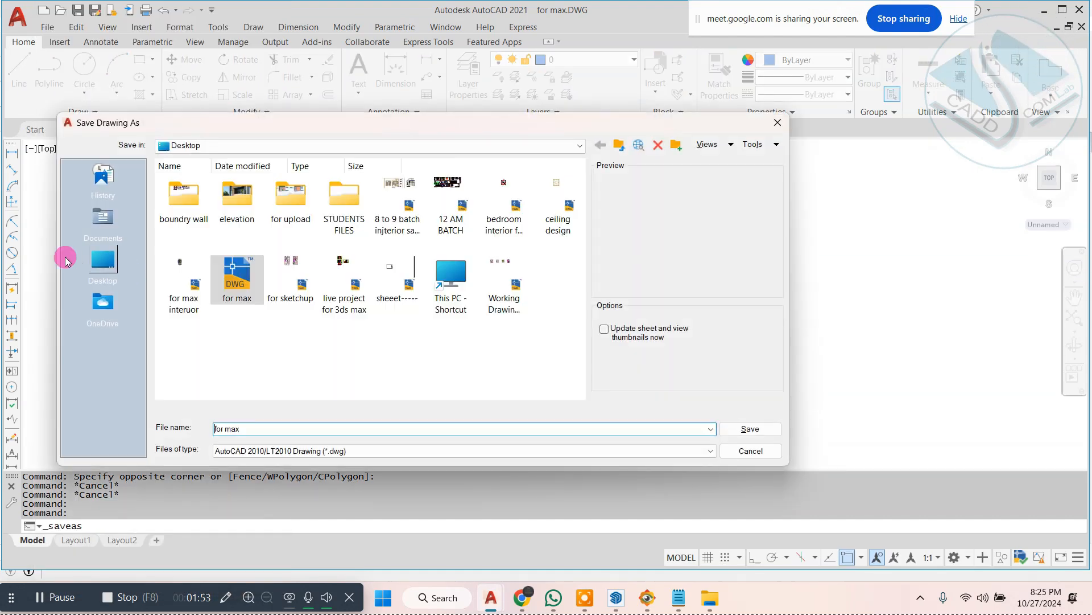
pyautogui.click(101, 260)
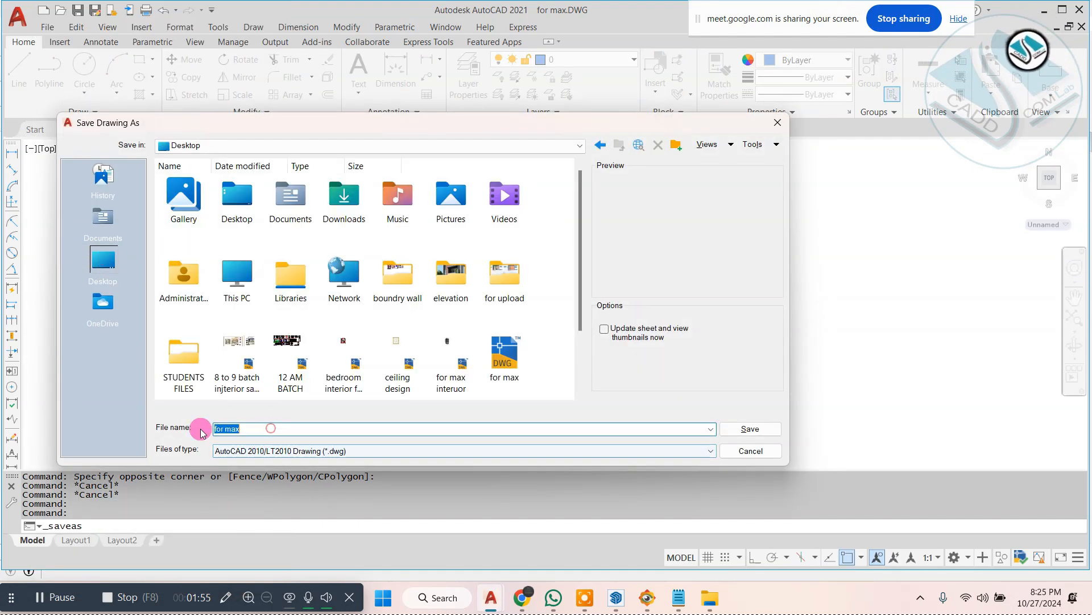
pyautogui.write('for working')
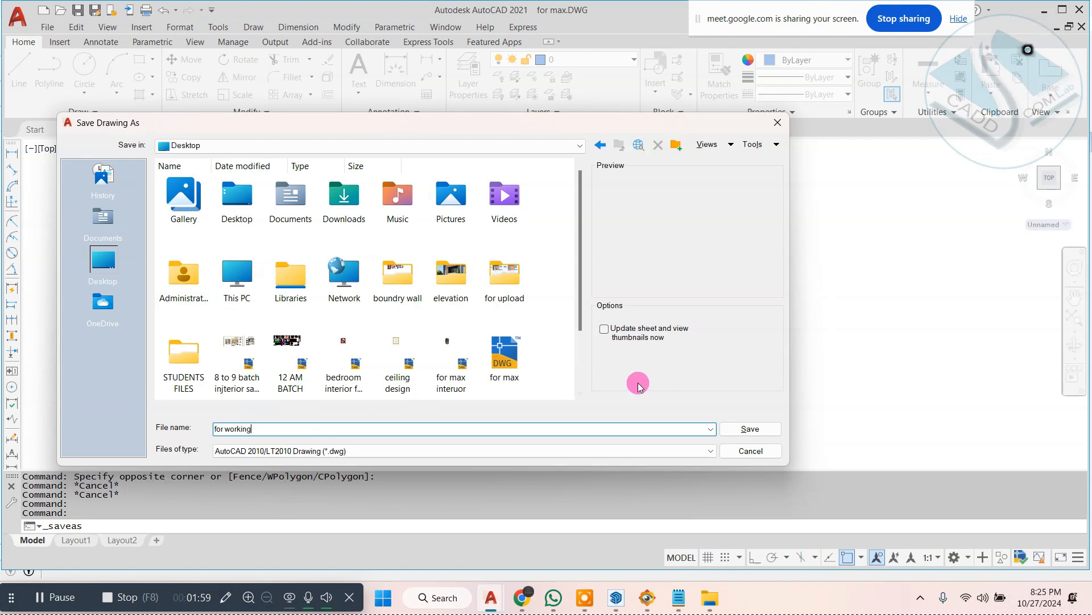
pyautogui.click(738, 430)
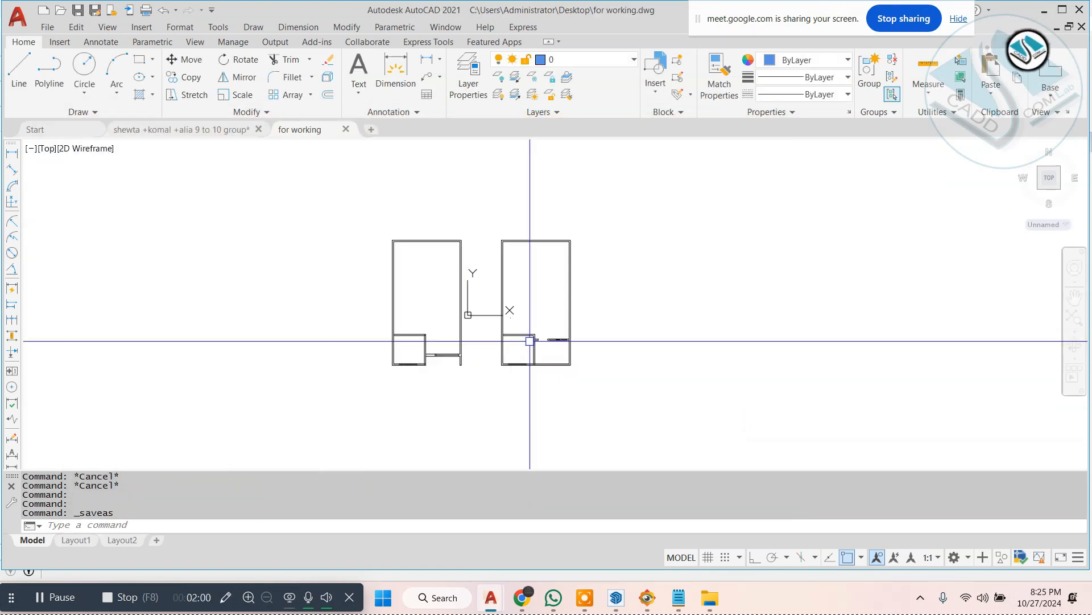
# Step: Close the "for working" drawing, cancel quitting at the other drawing's save prompt, and switch to SketchUp
pyautogui.click(1074, 14)
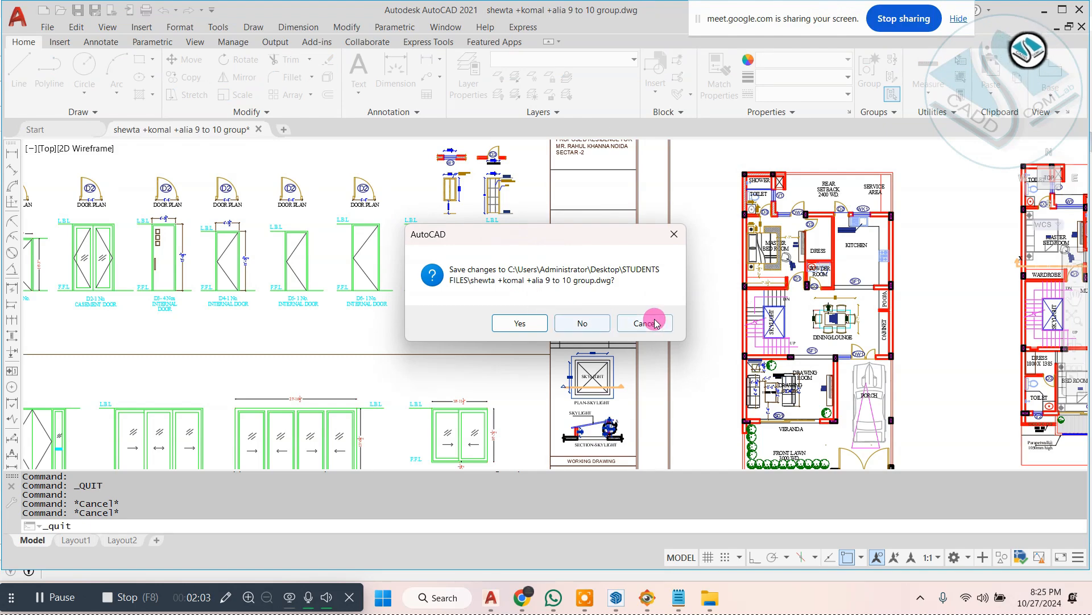
pyautogui.click(655, 323)
pyautogui.hotkey('alt', 'Tab')
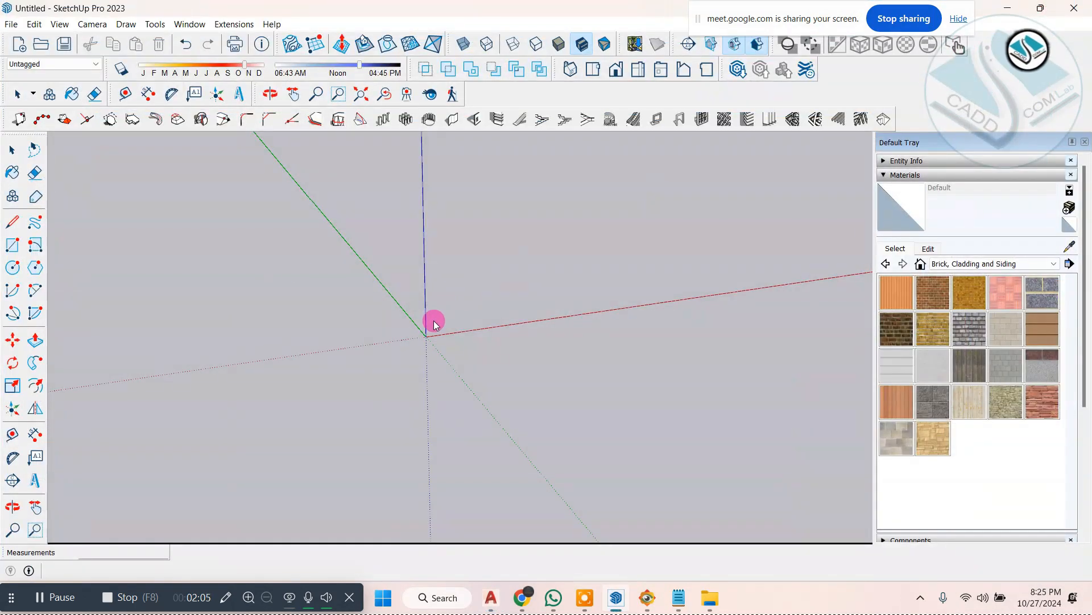
# Step: Import the "for working" DWG from the Desktop into the model and dismiss the import results
pyautogui.click(11, 24)
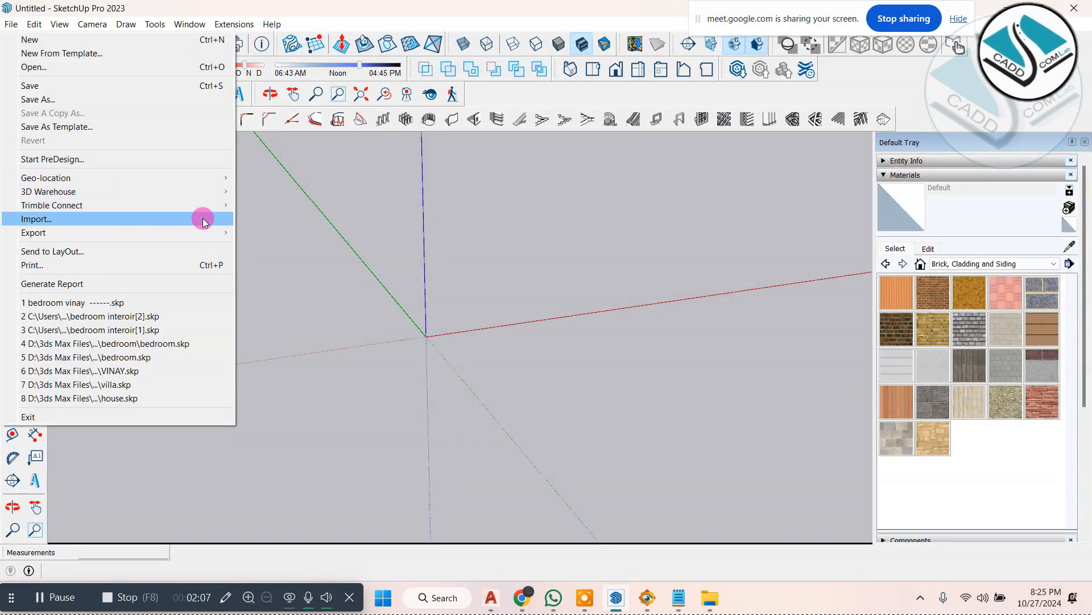
pyautogui.click(160, 219)
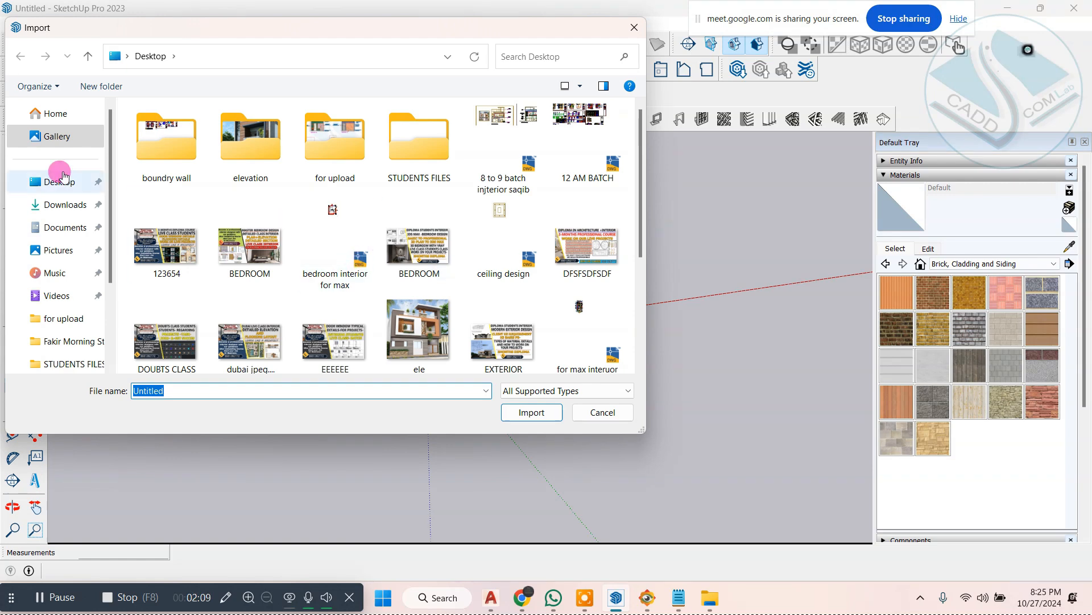
pyautogui.click(62, 183)
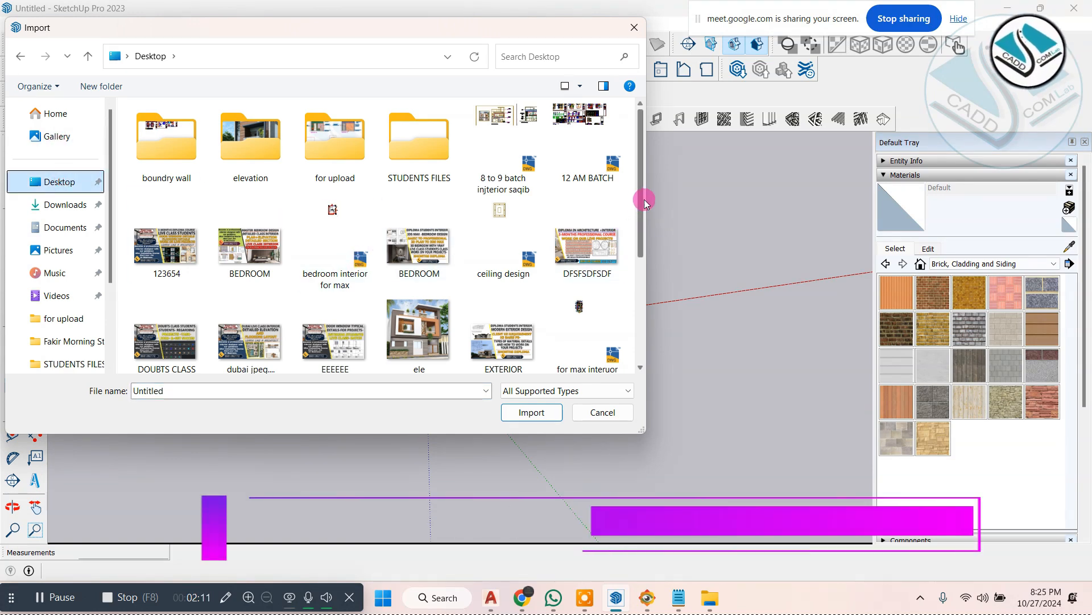
pyautogui.moveTo(641, 195); pyautogui.dragTo(641, 246)
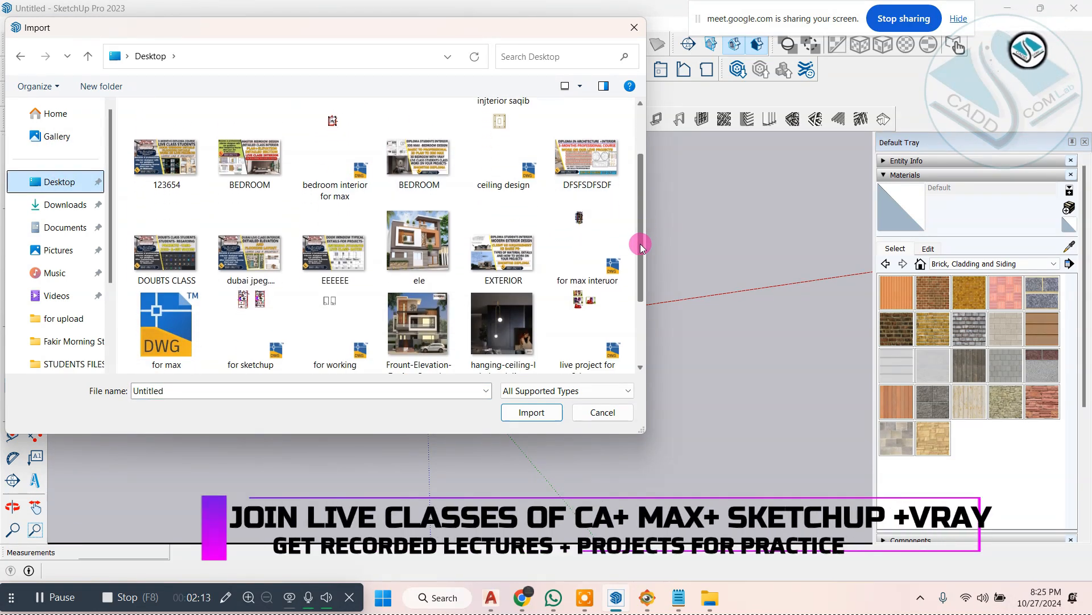
pyautogui.click(350, 322)
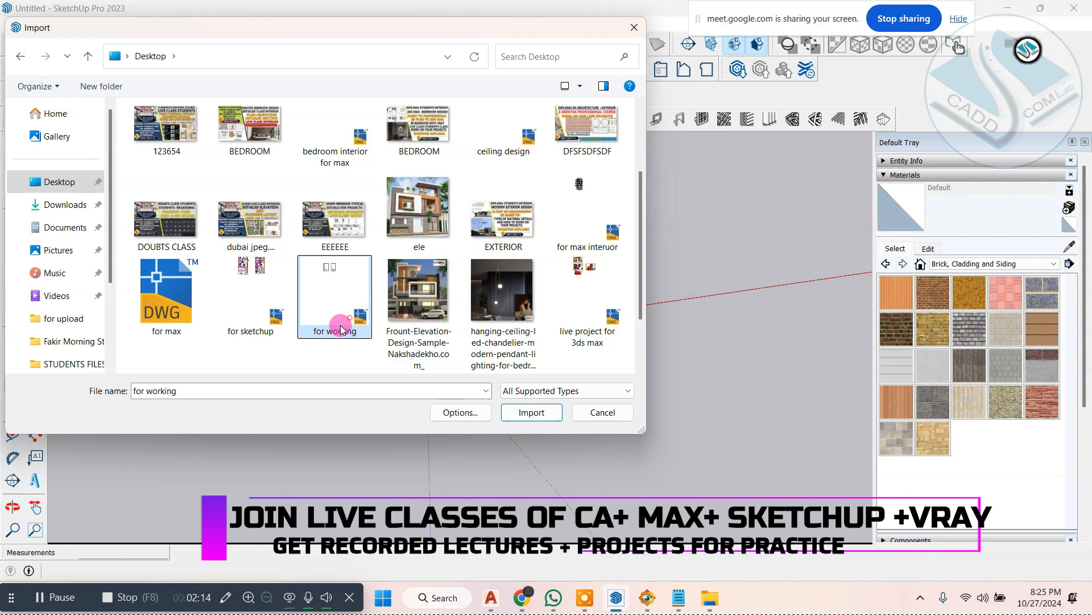
pyautogui.click(541, 411)
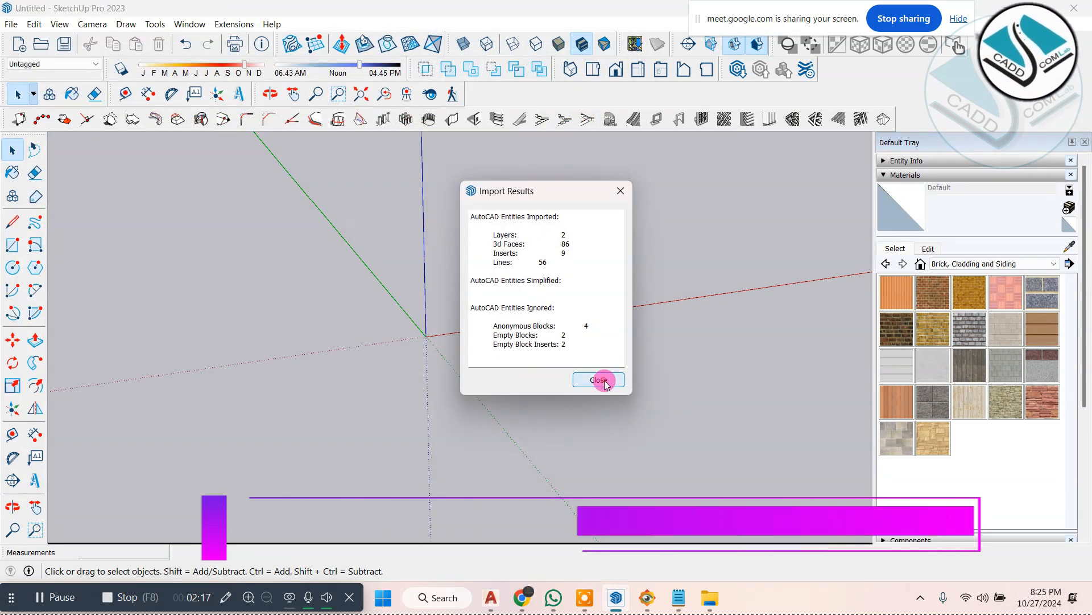
pyautogui.click(599, 379)
pyautogui.moveTo(446, 349); pyautogui.dragTo(503, 379, button='middle')
pyautogui.scroll(2, 645, 263)
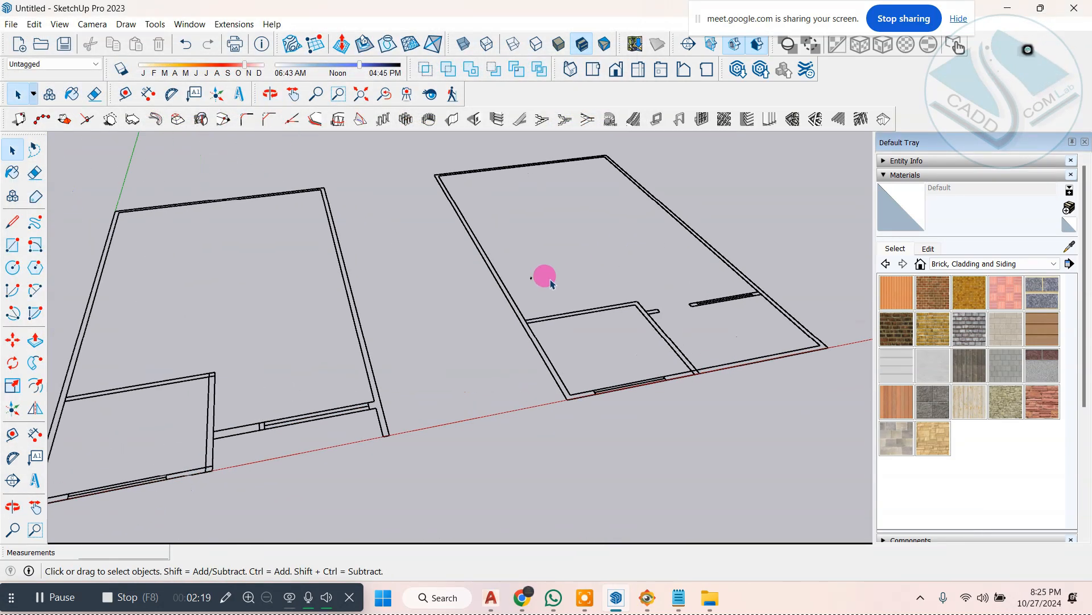
pyautogui.moveTo(553, 267); pyautogui.dragTo(530, 289)
pyautogui.click(537, 278)
pyautogui.moveTo(537, 278); pyautogui.dragTo(432, 362, button='middle')
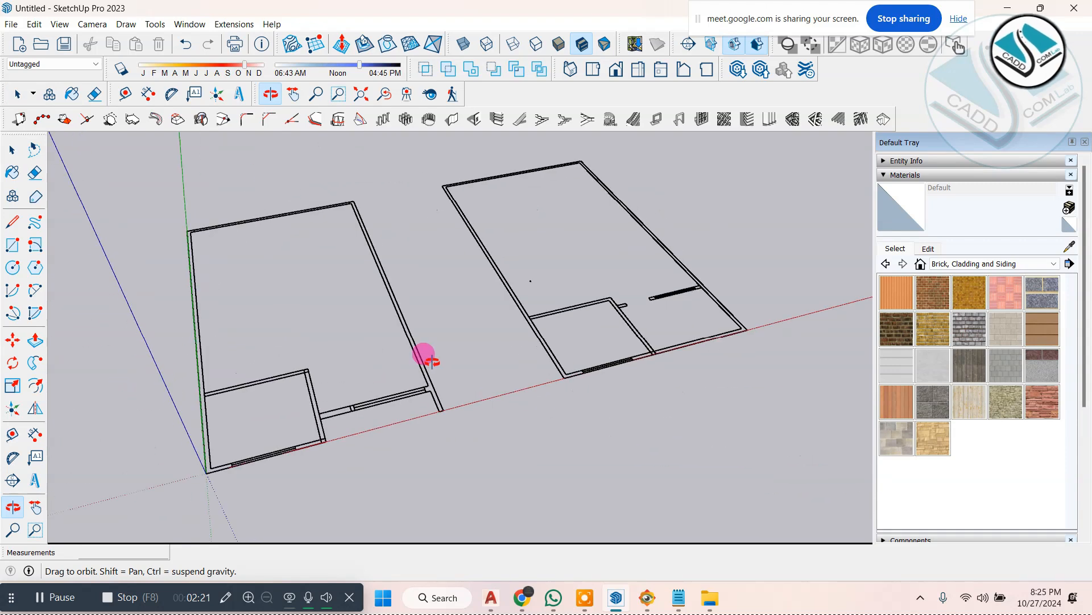
# Step: Configure the 1001bit vertical wall with left alignment, a 9" thickness and an 11' height, built as a group
pyautogui.scroll(3, 364, 244)
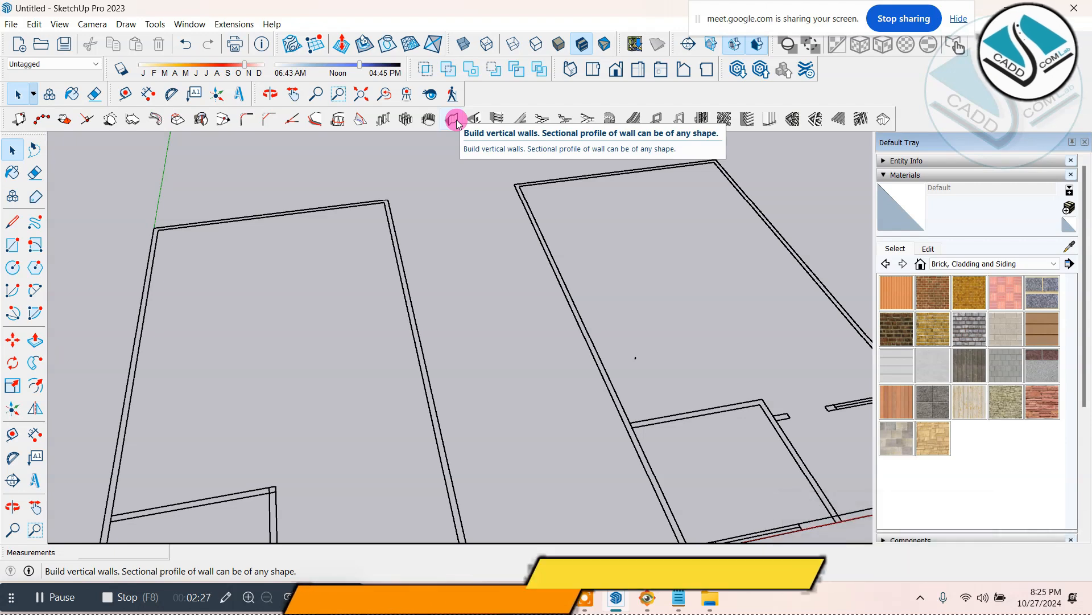
pyautogui.scroll(-3, 449, 286)
pyautogui.scroll(8, 450, 285)
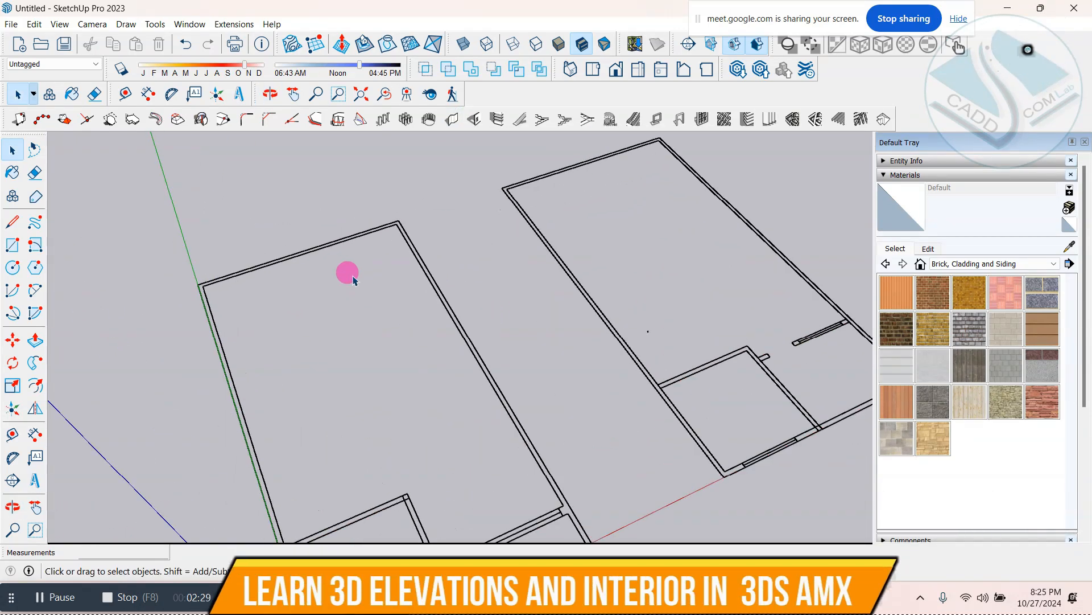
pyautogui.click(453, 119)
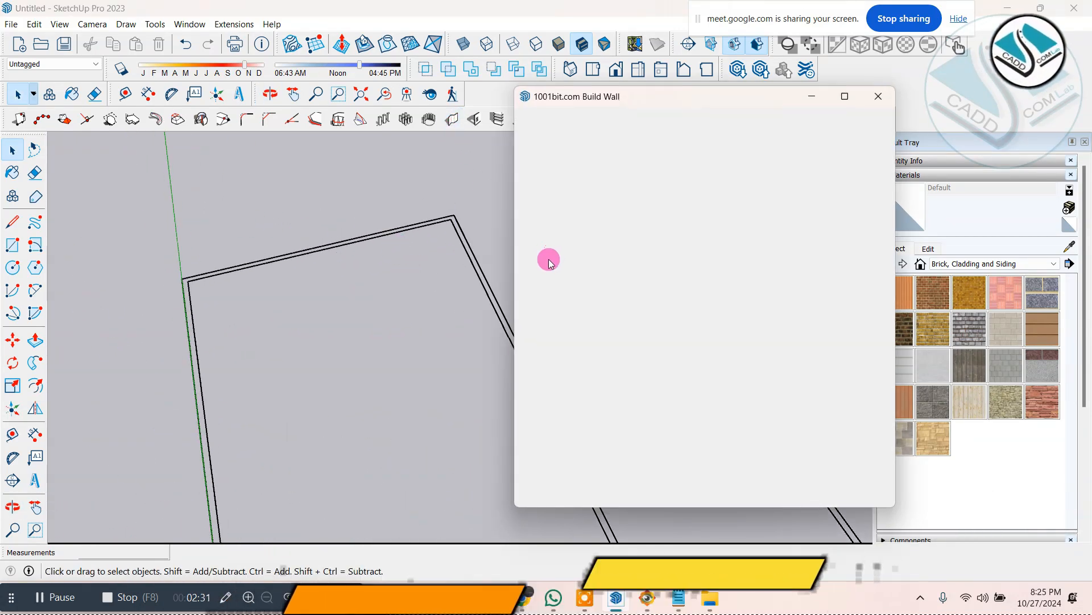
pyautogui.click(878, 97)
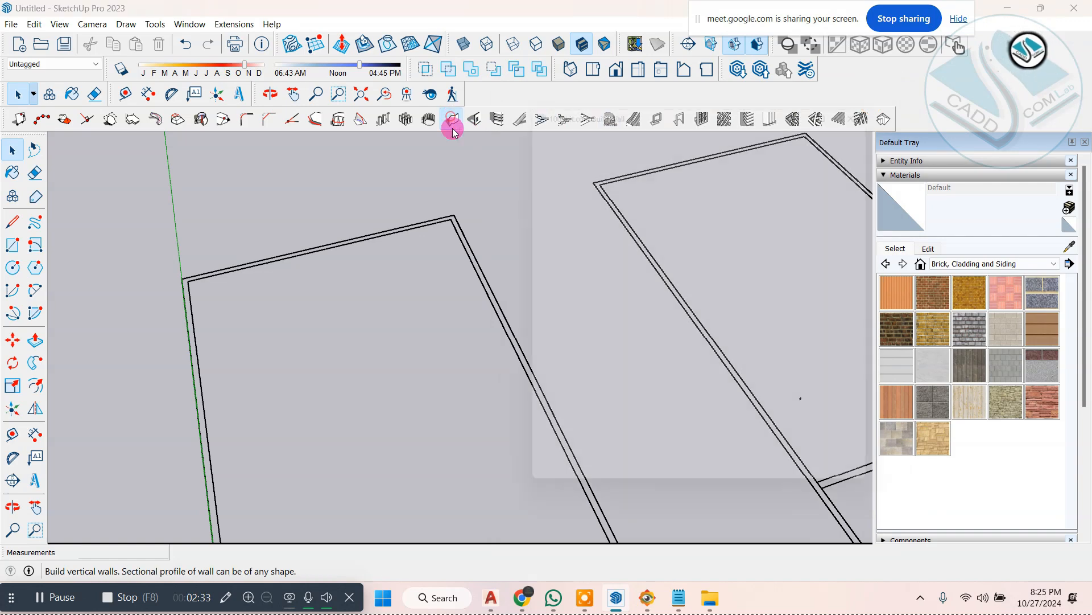
pyautogui.click(452, 119)
pyautogui.moveTo(671, 97); pyautogui.dragTo(588, 112)
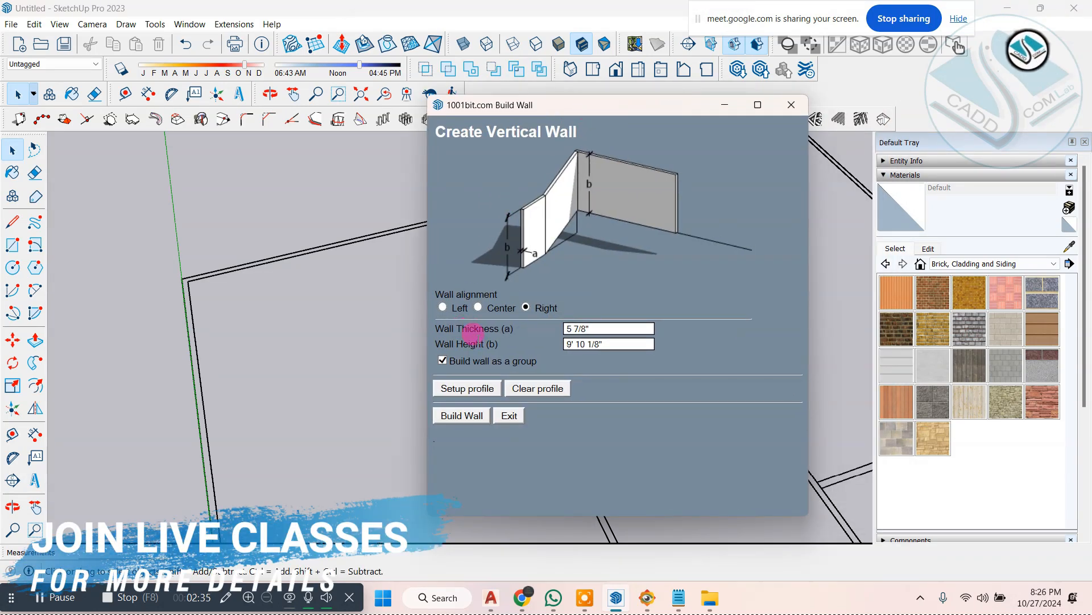
pyautogui.click(619, 344)
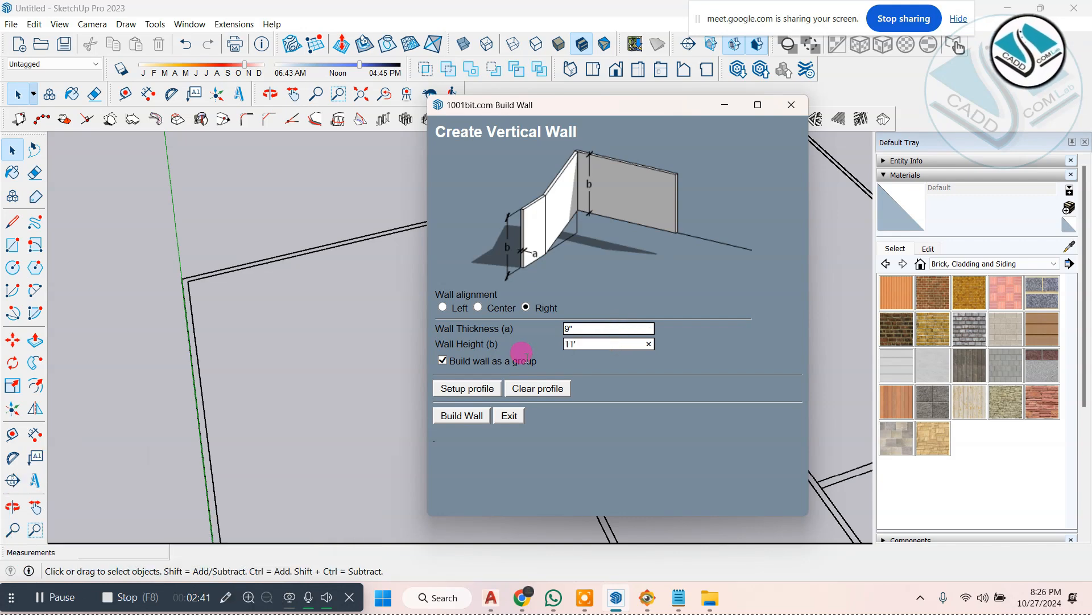
pyautogui.click(443, 307)
pyautogui.click(513, 330)
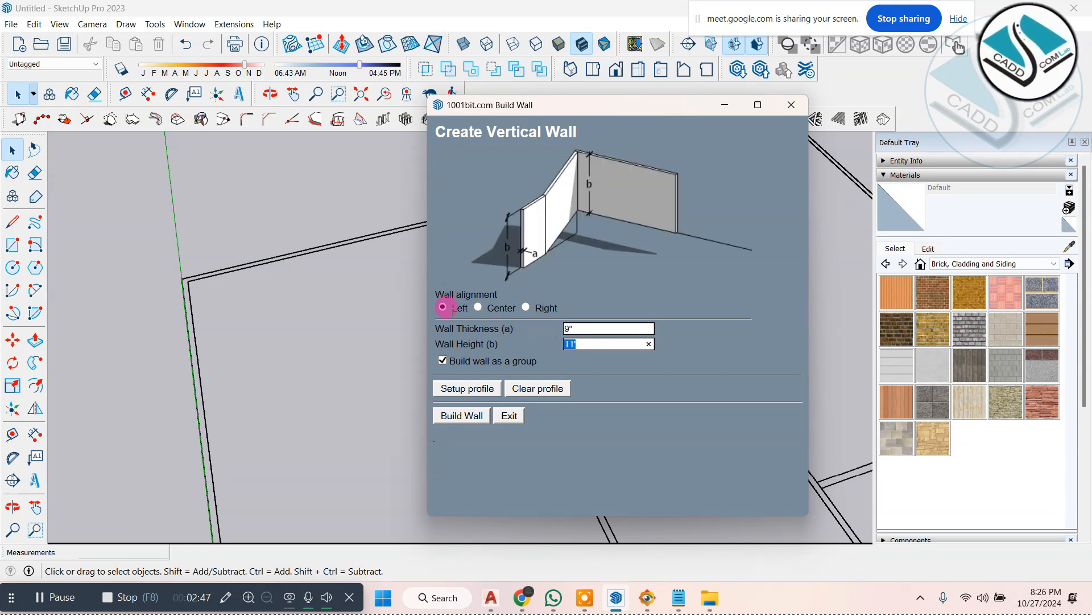
# Step: Build the rear wall of the floor plan at the origin, from corner to corner along its outer line
pyautogui.click(477, 416)
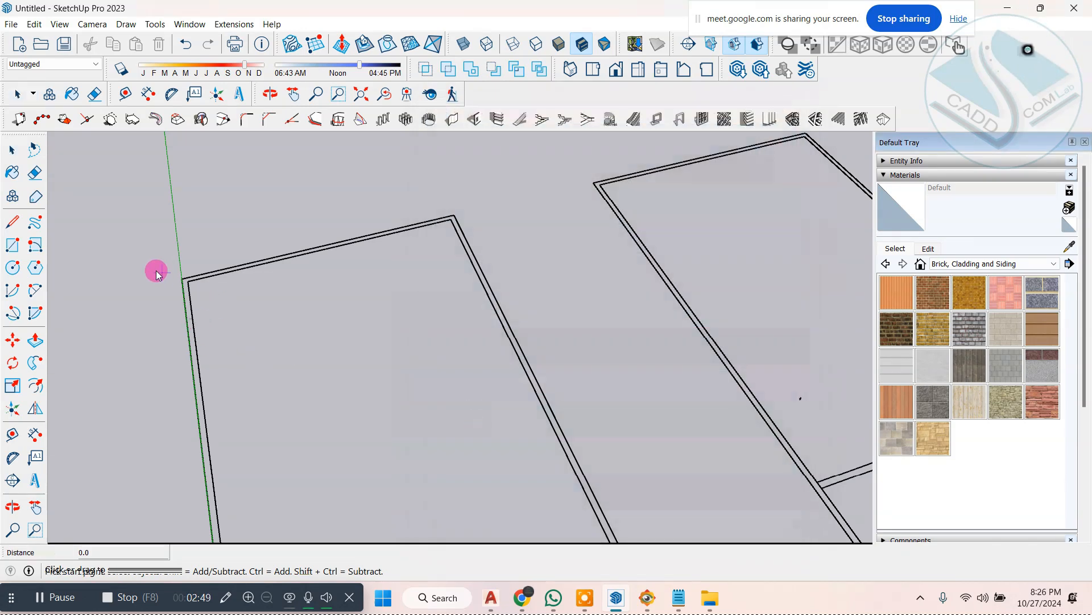
pyautogui.scroll(3, 188, 278)
pyautogui.scroll(-3, 253, 289)
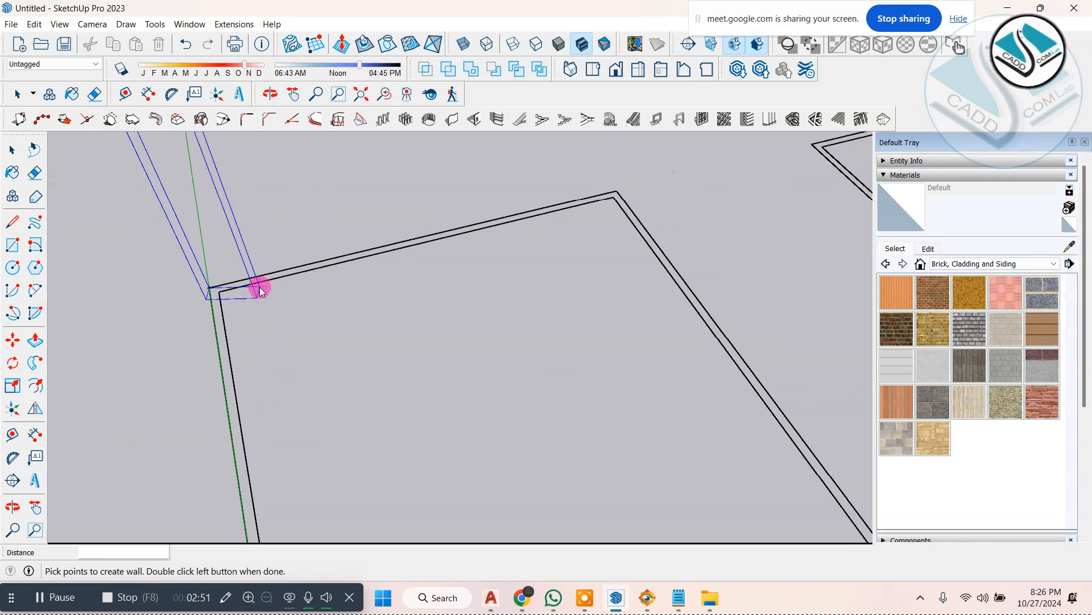
pyautogui.scroll(3, 524, 200)
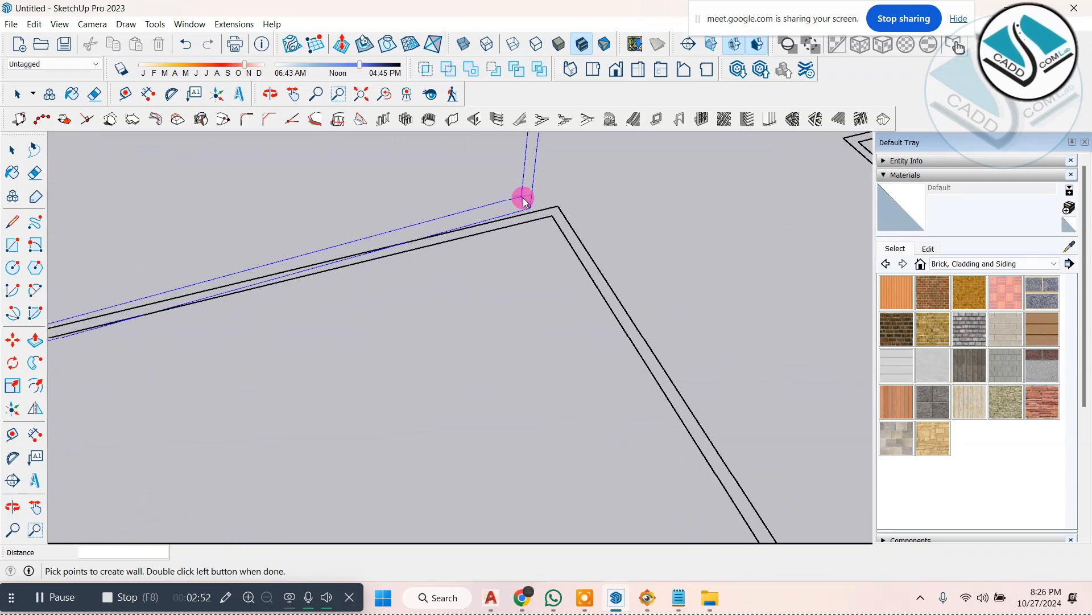
pyautogui.click(562, 210)
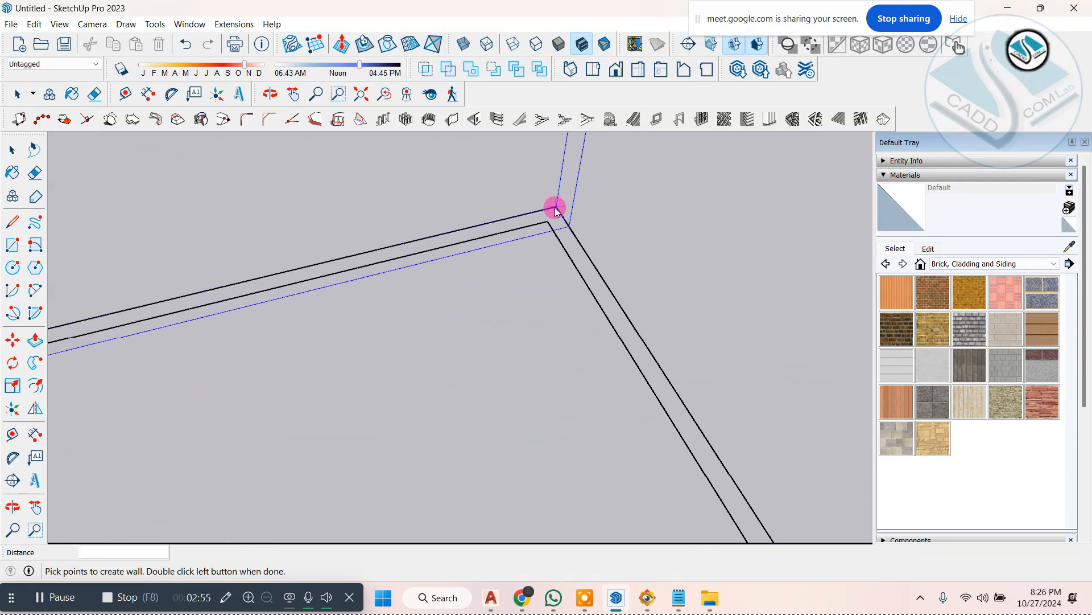
pyautogui.scroll(-5, 510, 252)
pyautogui.moveTo(510, 254); pyautogui.dragTo(603, 246, button='middle')
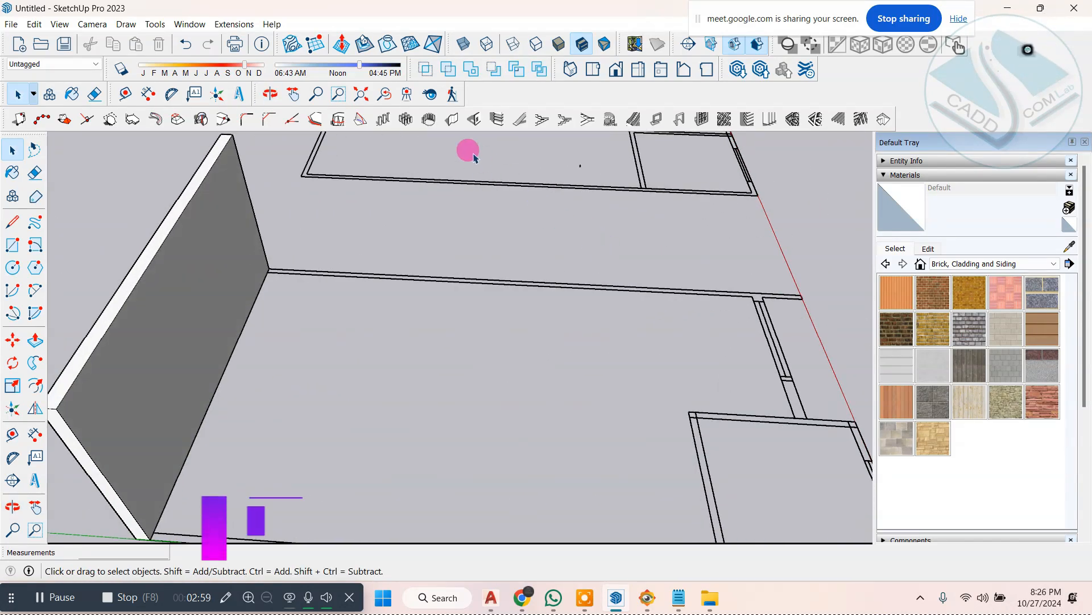
# Step: Build the long side wall facing the second plan, from the rear corner to the recessed front wall, with the same settings
pyautogui.click(452, 119)
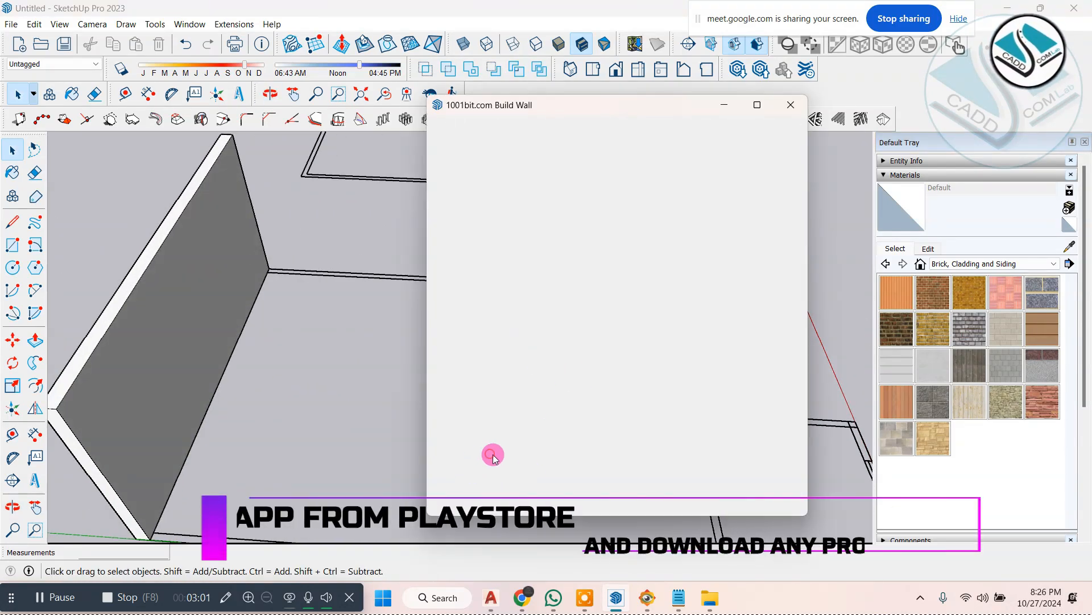
pyautogui.click(790, 116)
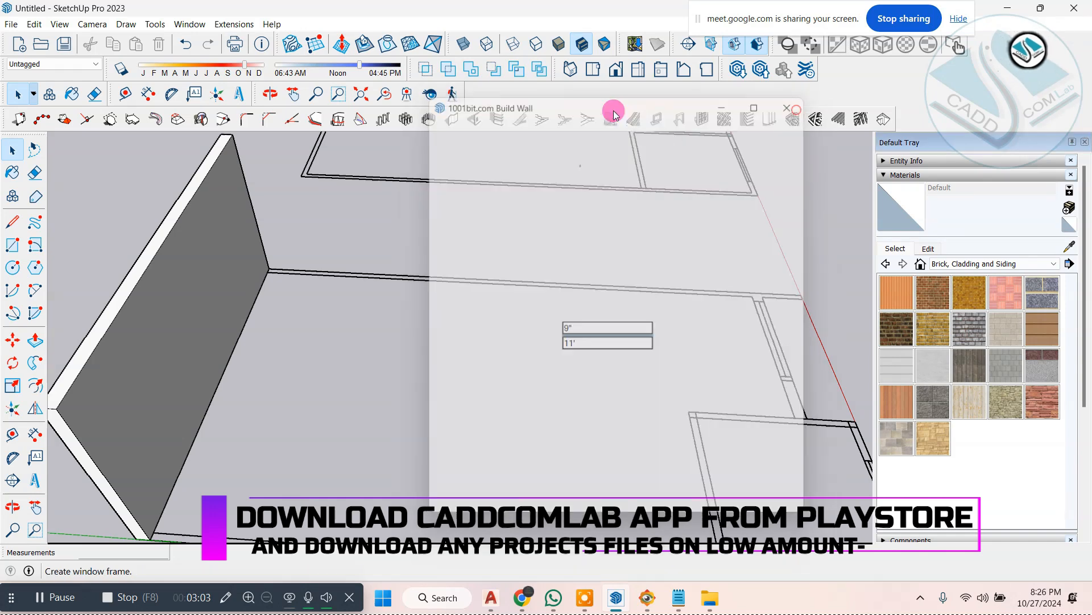
pyautogui.click(456, 120)
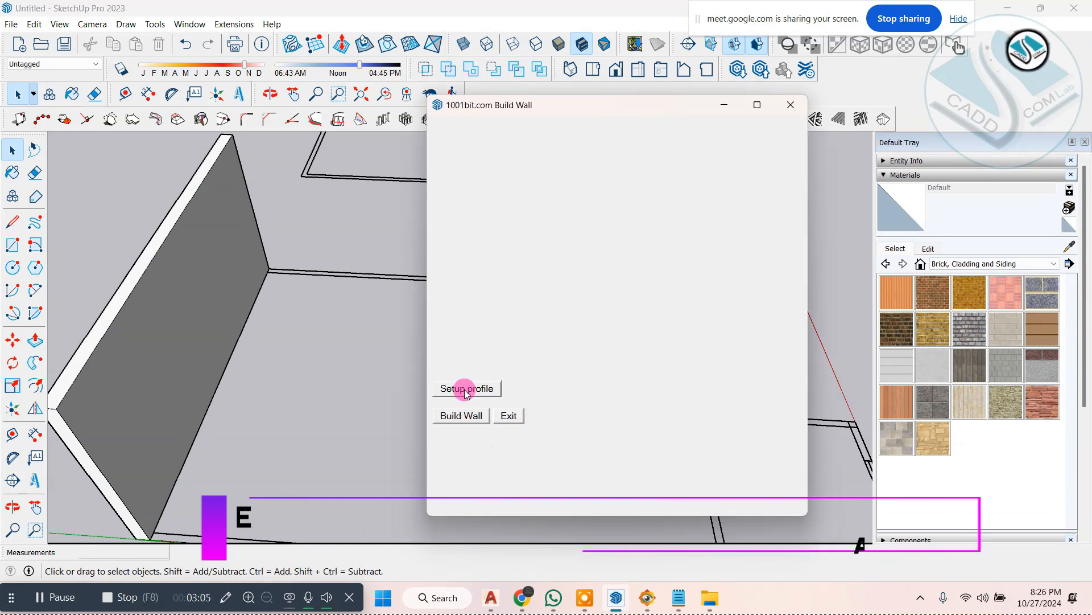
pyautogui.click(462, 424)
pyautogui.scroll(3, 263, 269)
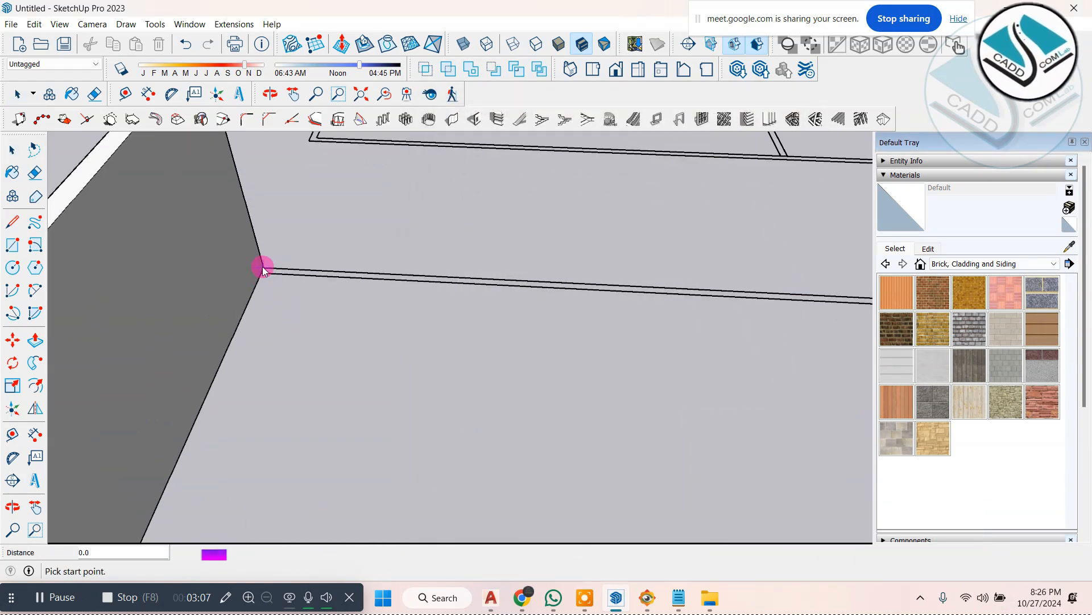
pyautogui.scroll(-6, 549, 273)
pyautogui.scroll(6, 688, 298)
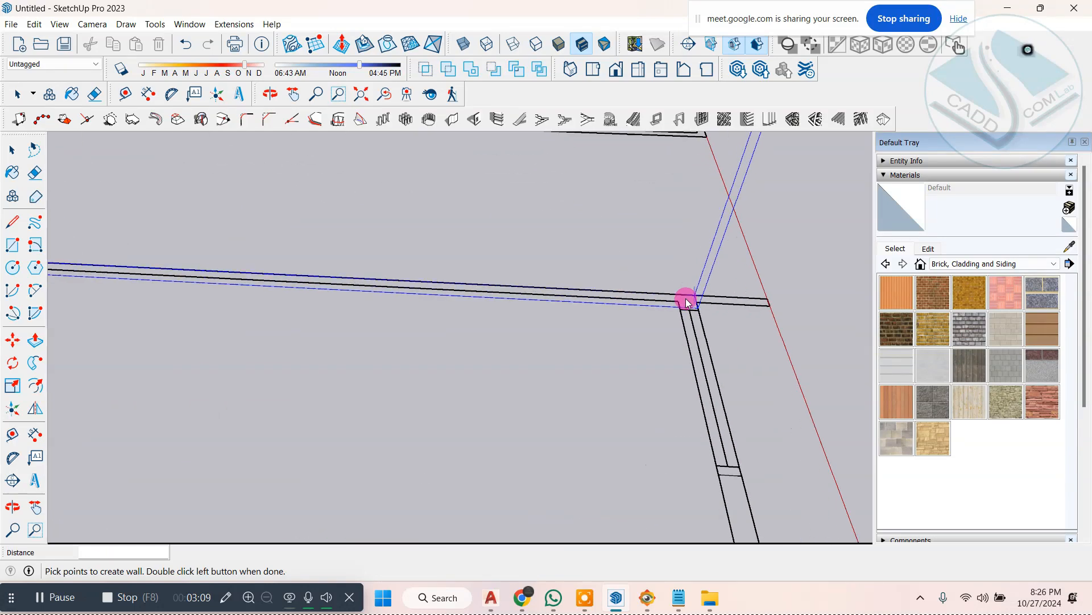
pyautogui.doubleClick(696, 298)
pyautogui.scroll(-4, 598, 292)
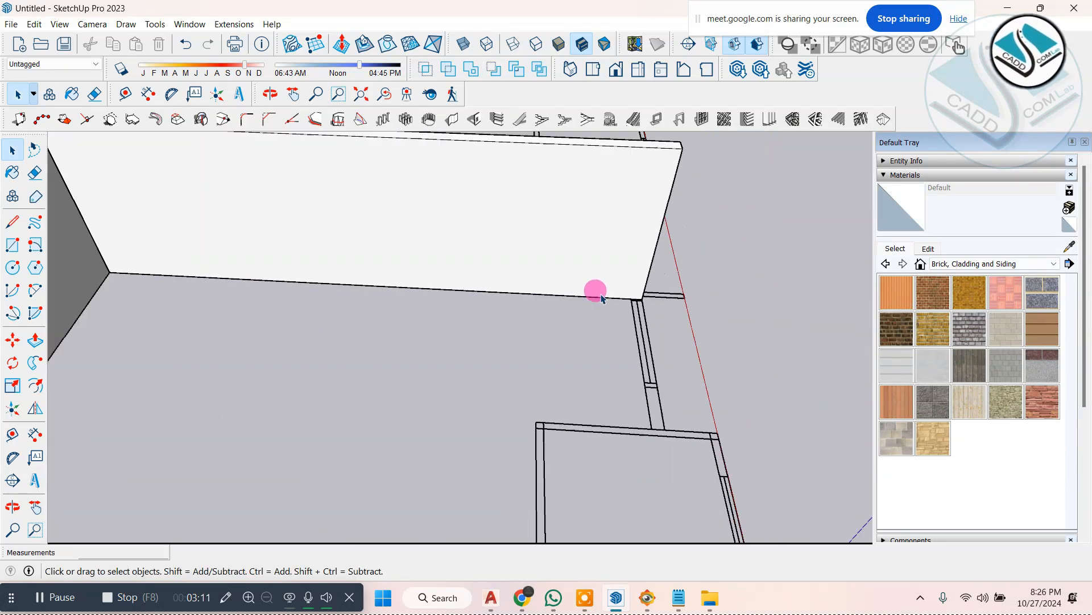
# Step: Build the recessed front wall from the long side wall to the small front room's side wall
pyautogui.moveTo(592, 292); pyautogui.dragTo(794, 297, button='middle')
pyautogui.scroll(-4, 561, 222)
pyautogui.moveTo(484, 311); pyautogui.dragTo(717, 324, button='middle')
pyautogui.scroll(1, 592, 302)
pyautogui.scroll(-2, 613, 279)
pyautogui.scroll(7, 358, 273)
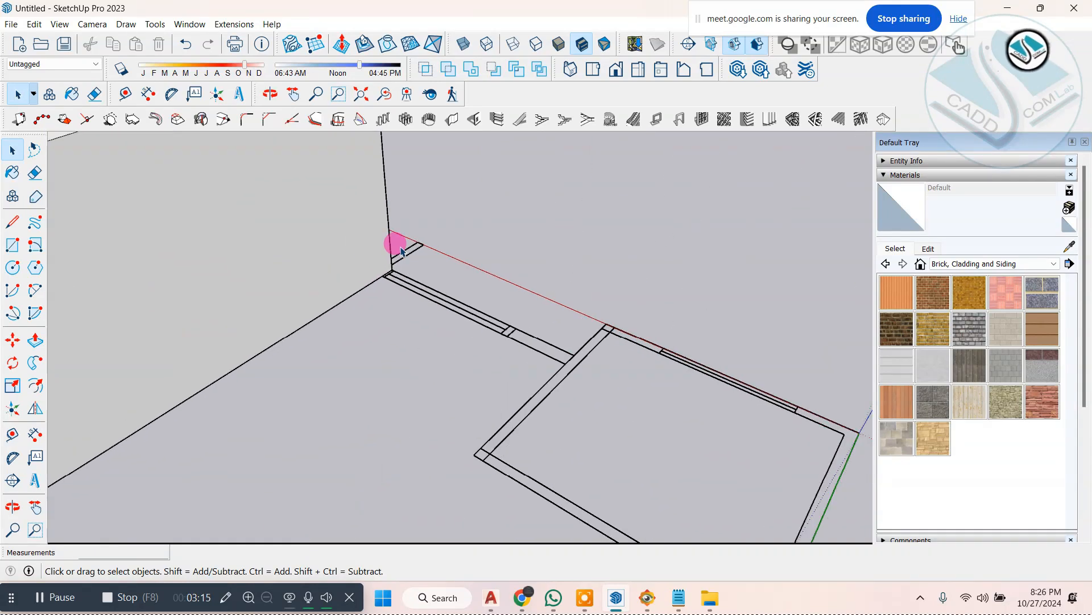
pyautogui.moveTo(444, 255); pyautogui.dragTo(474, 265, button='middle')
pyautogui.click(450, 121)
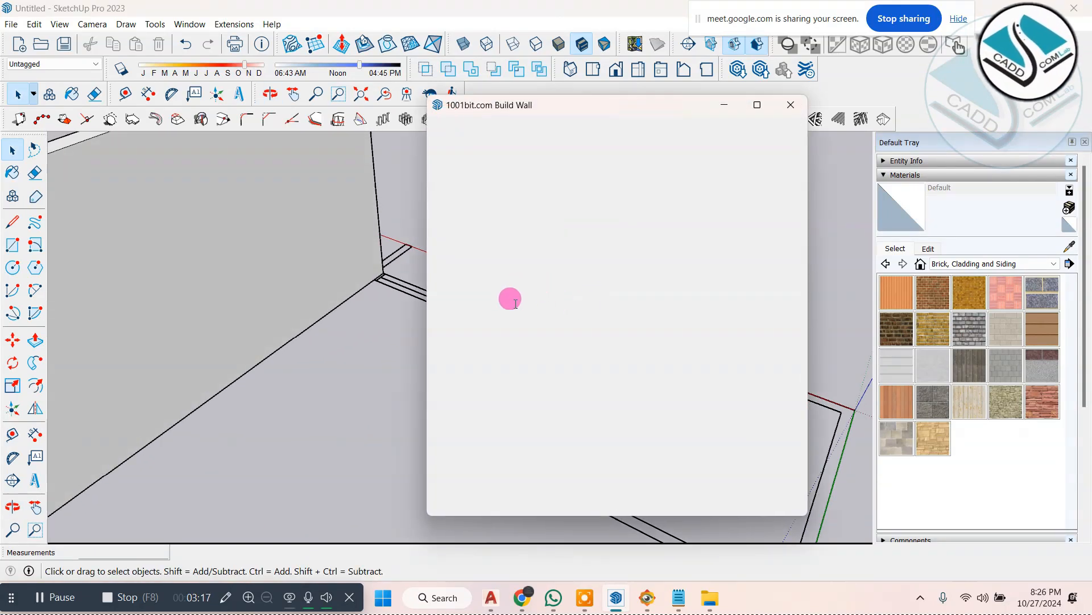
pyautogui.click(465, 421)
pyautogui.scroll(5, 392, 286)
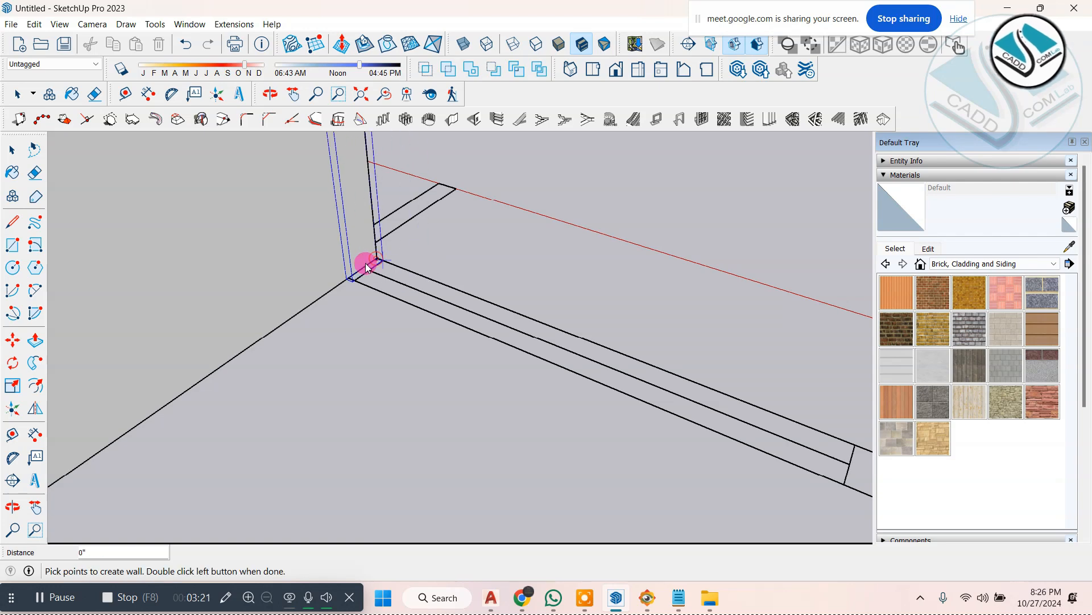
pyautogui.scroll(-5, 369, 262)
pyautogui.scroll(1, 506, 292)
pyautogui.scroll(-3, 500, 297)
pyautogui.scroll(1, 536, 331)
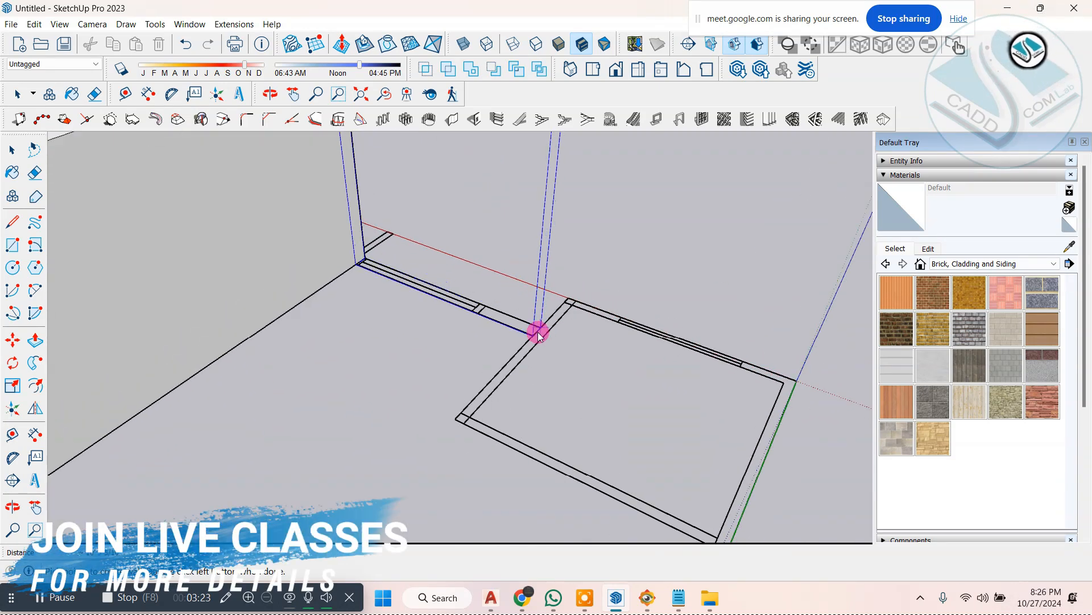
pyautogui.scroll(3, 538, 332)
pyautogui.doubleClick(538, 320)
pyautogui.scroll(-4, 550, 318)
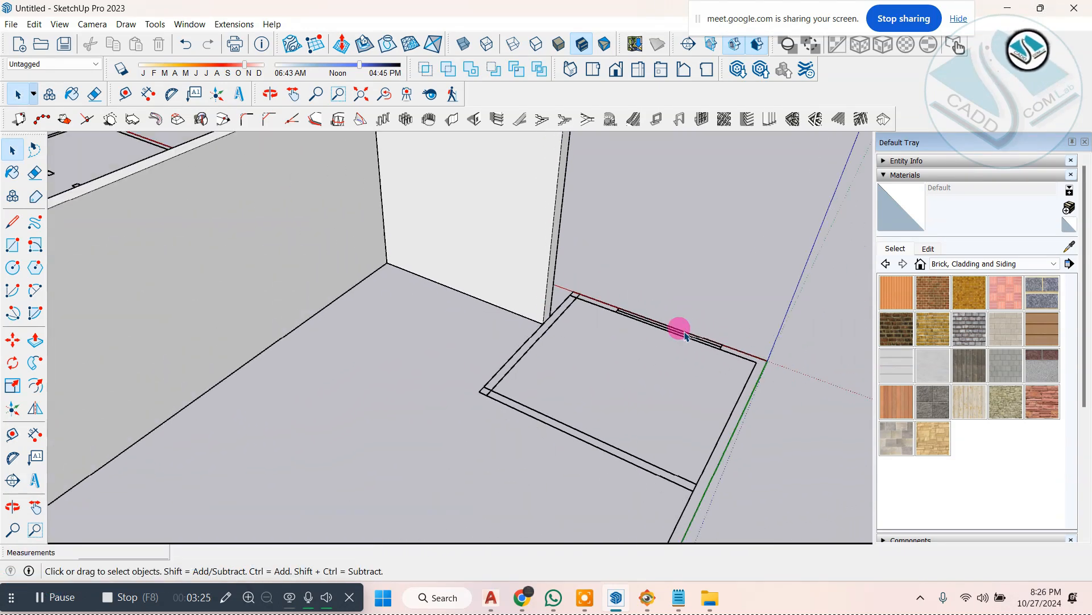
# Step: Build the small front room's side wall from its inner corner out to the front corner on the red axis
pyautogui.moveTo(686, 336)
pyautogui.mouseDown(button='middle')
pyautogui.moveTo(302, 332)
pyautogui.moveTo(439, 331)
pyautogui.moveTo(401, 349)
pyautogui.mouseUp(button='middle')
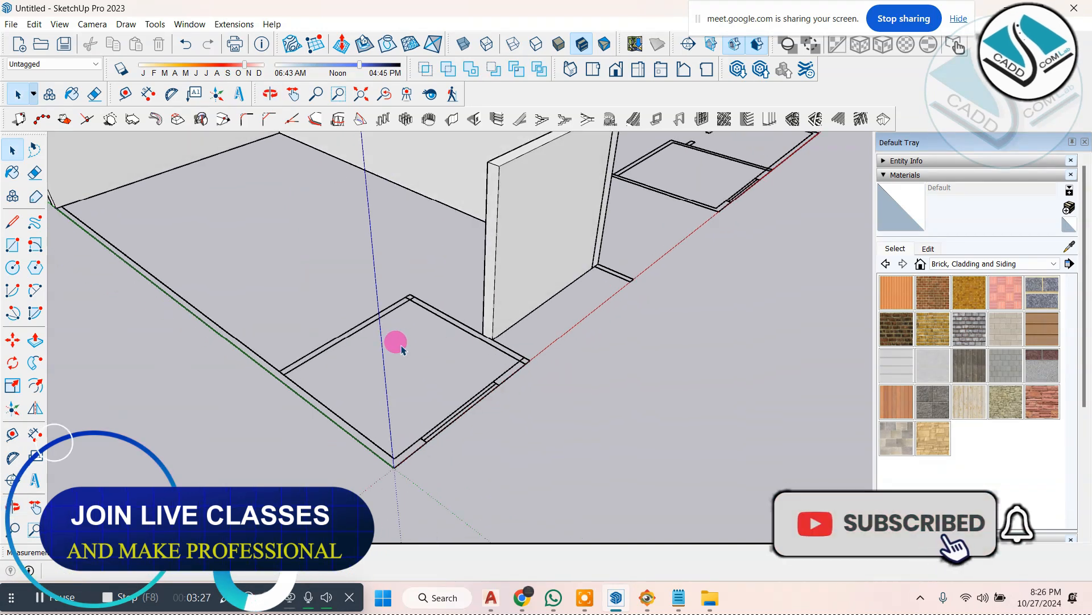
pyautogui.click(473, 119)
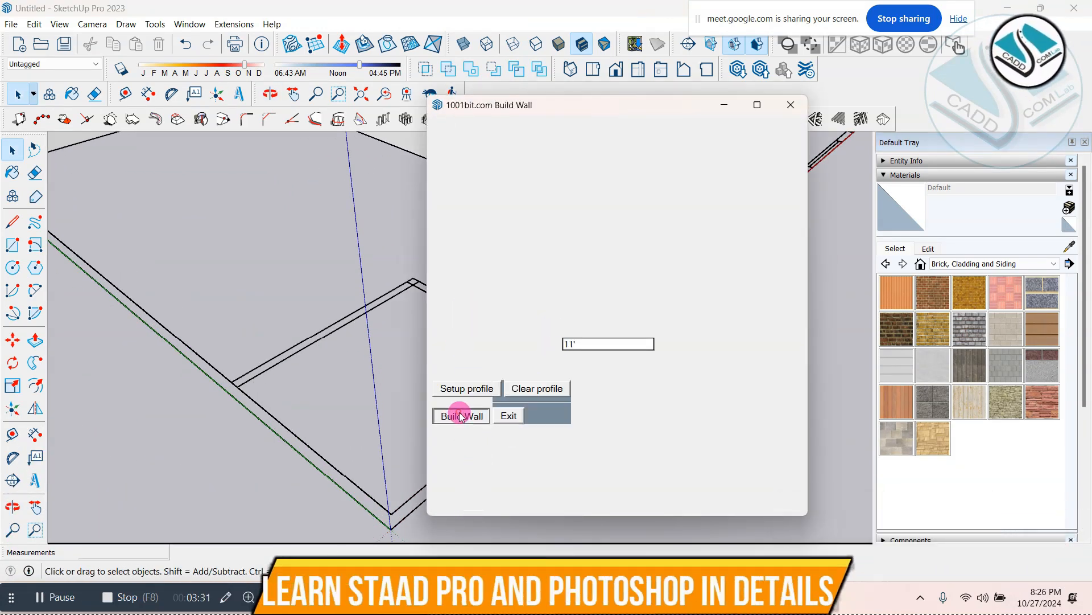
pyautogui.click(462, 416)
pyautogui.scroll(3, 410, 279)
pyautogui.scroll(-2, 377, 268)
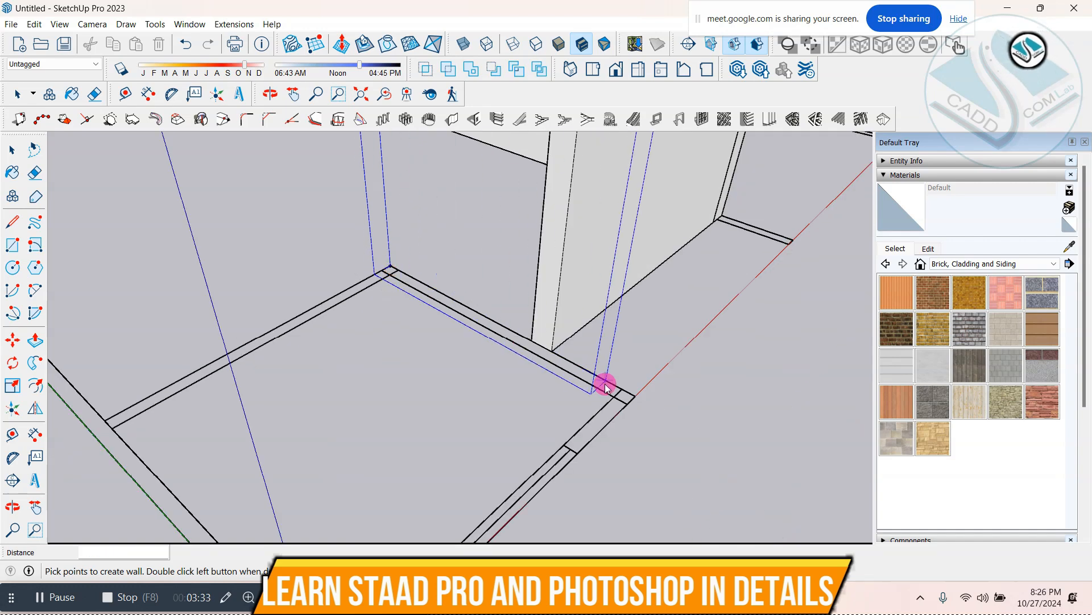
pyautogui.scroll(1, 606, 385)
pyautogui.doubleClick(643, 400)
# Step: Build the small room's front wall along the red axis, ending at the origin corner
pyautogui.scroll(-1, 566, 346)
pyautogui.scroll(-3, 567, 348)
pyautogui.moveTo(333, 362); pyautogui.dragTo(623, 279, button='middle')
pyautogui.scroll(3, 625, 278)
pyautogui.moveTo(514, 322); pyautogui.dragTo(604, 227, button='middle')
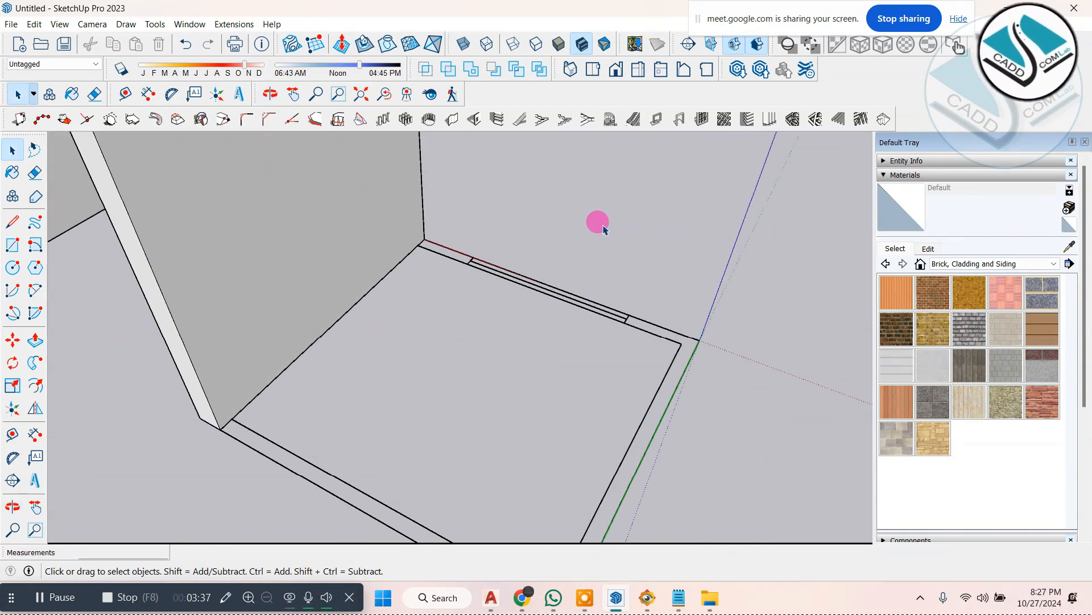
pyautogui.click(450, 119)
pyautogui.click(462, 416)
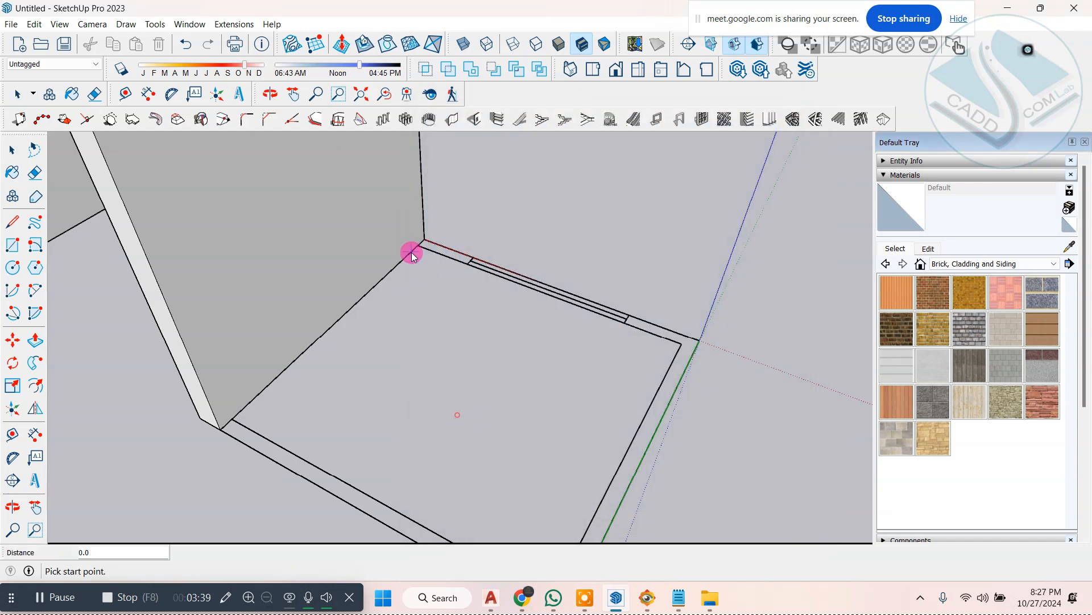
pyautogui.doubleClick(696, 341)
# Step: Build the long side wall along the green axis from the origin corner to the rear wall, closing the outline
pyautogui.scroll(-5, 581, 290)
pyautogui.moveTo(273, 308); pyautogui.dragTo(603, 261, button='middle')
pyautogui.scroll(3, 540, 228)
pyautogui.click(472, 121)
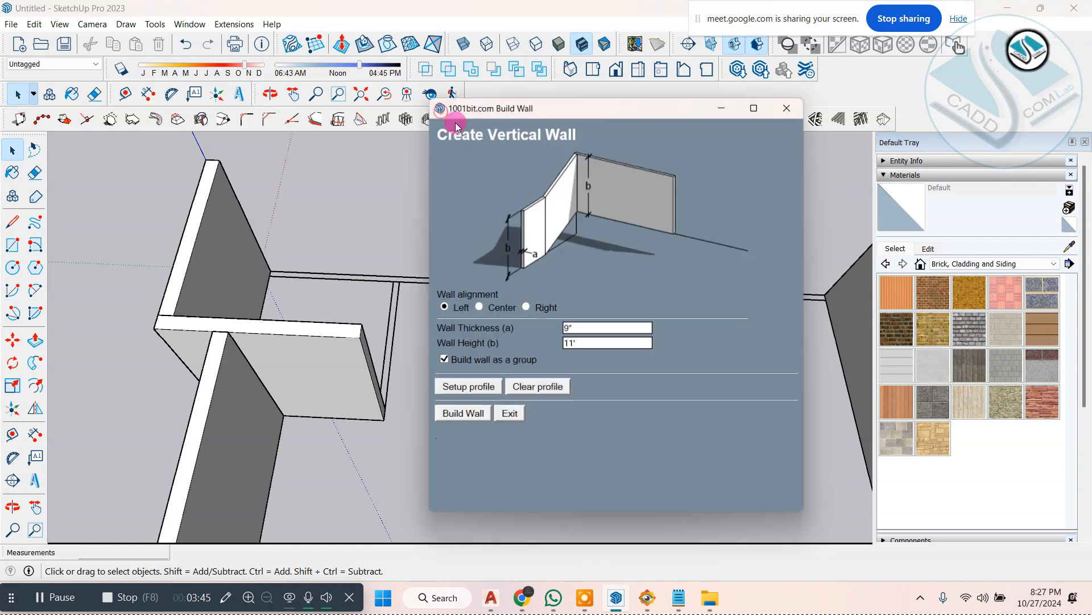
pyautogui.click(455, 415)
pyautogui.scroll(2, 270, 282)
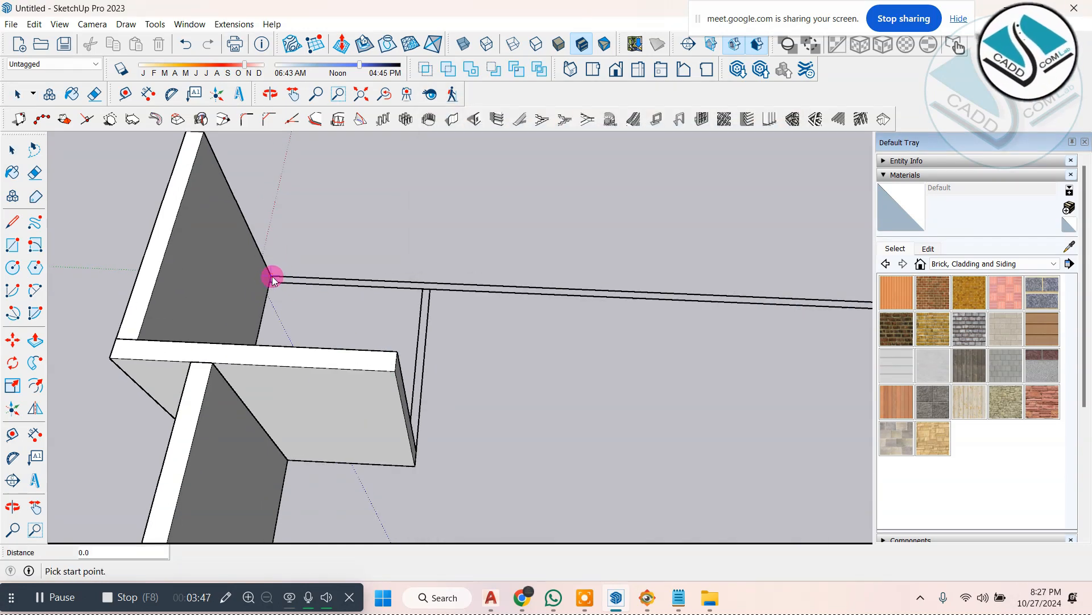
pyautogui.click(273, 278)
pyautogui.scroll(-3, 483, 285)
pyautogui.scroll(5, 726, 300)
pyautogui.doubleClick(666, 300)
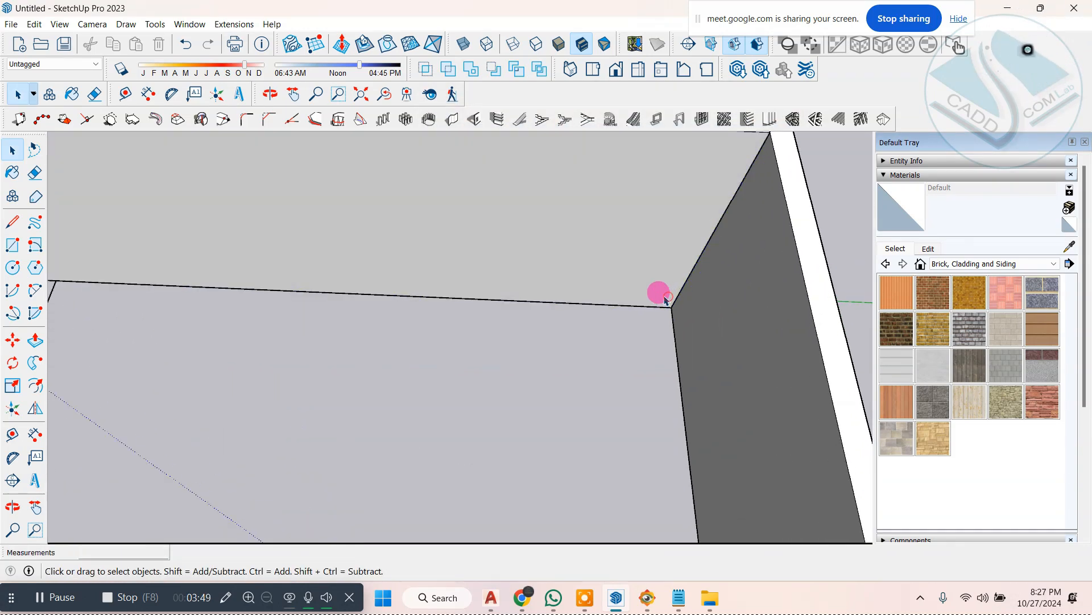
# Step: Examine the walls of the first plan from several angles and select its recessed front wall
pyautogui.scroll(-5, 569, 282)
pyautogui.moveTo(544, 275); pyautogui.dragTo(563, 439, button='middle')
pyautogui.scroll(-3, 563, 445)
pyautogui.moveTo(487, 349); pyautogui.dragTo(707, 439, button='middle')
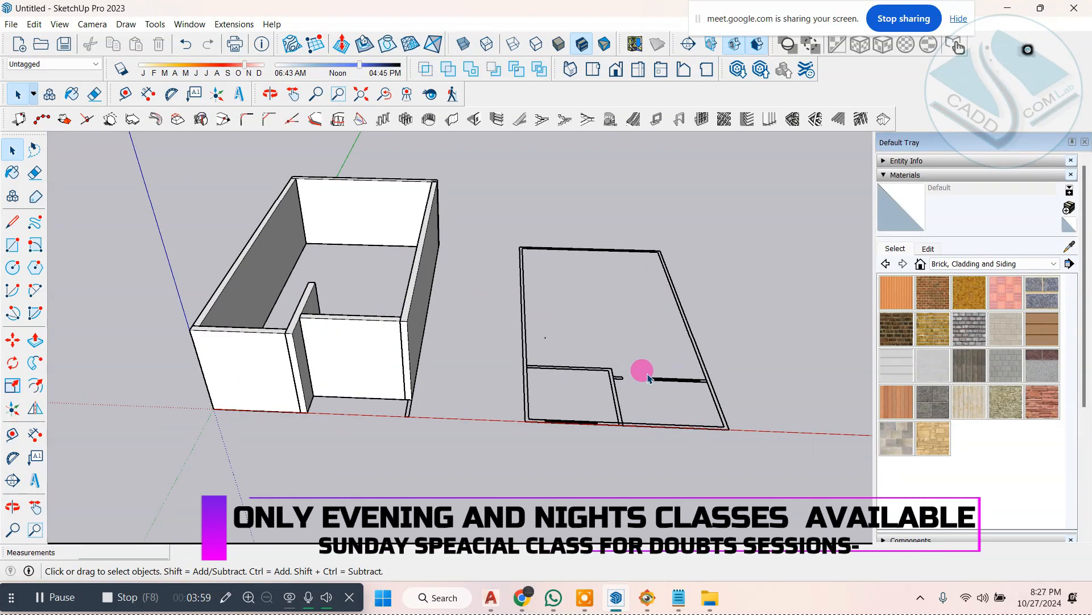
pyautogui.click(373, 337)
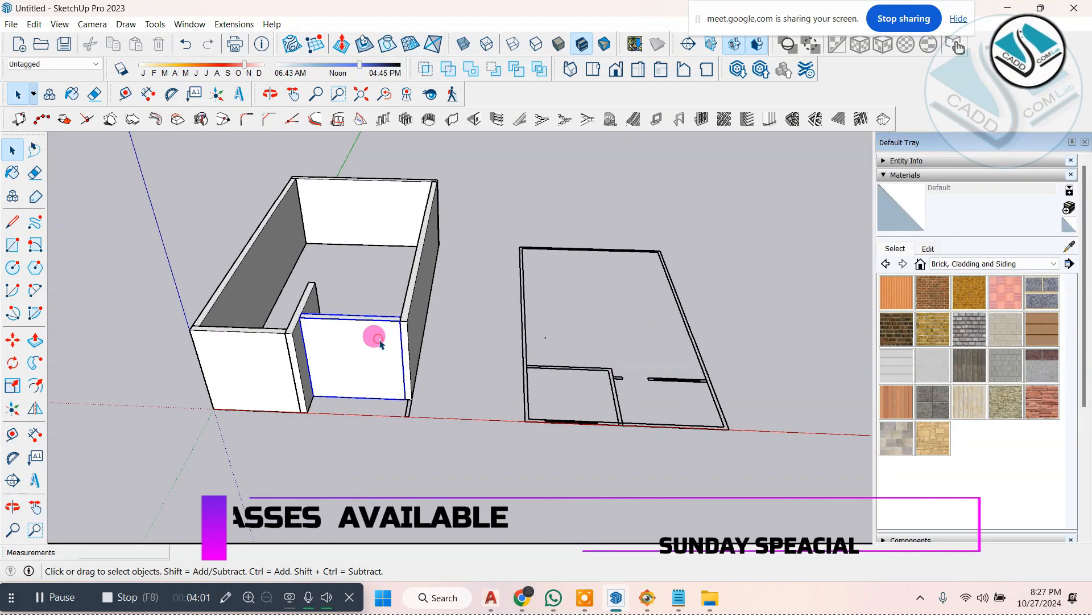
pyautogui.moveTo(373, 337); pyautogui.dragTo(591, 267, button='middle')
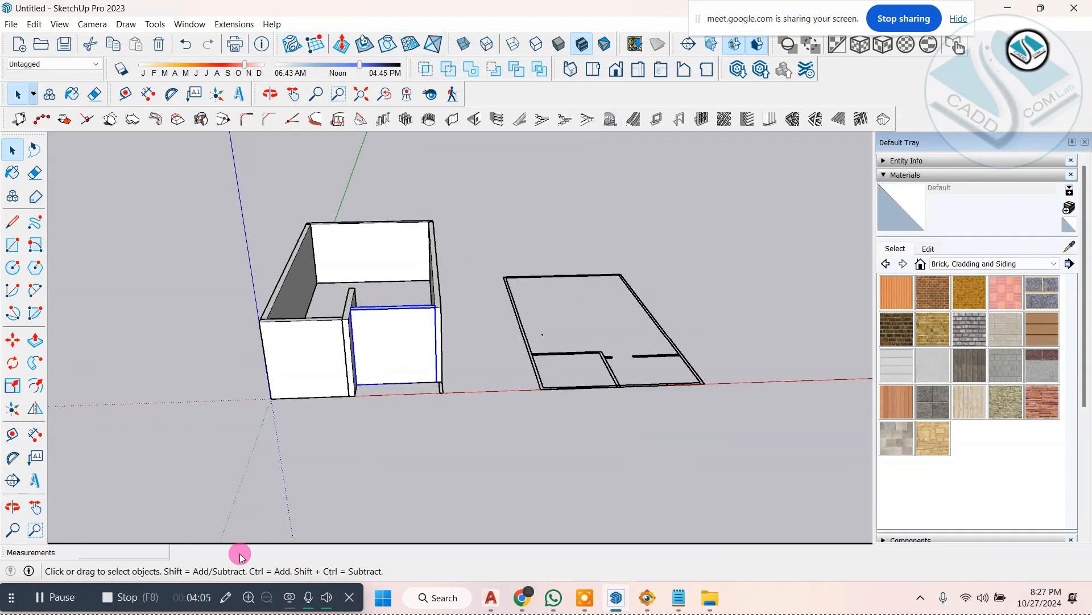
pyautogui.click(228, 599)
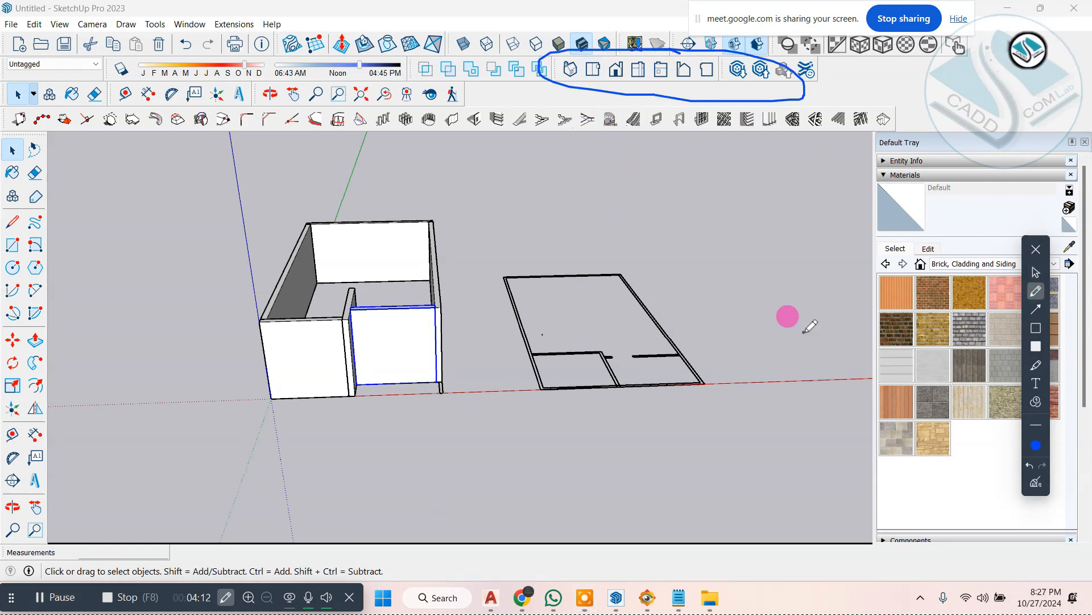
# Step: Show the model from the front and switch the camera to parallel projection
pyautogui.click(1035, 482)
pyautogui.click(1036, 249)
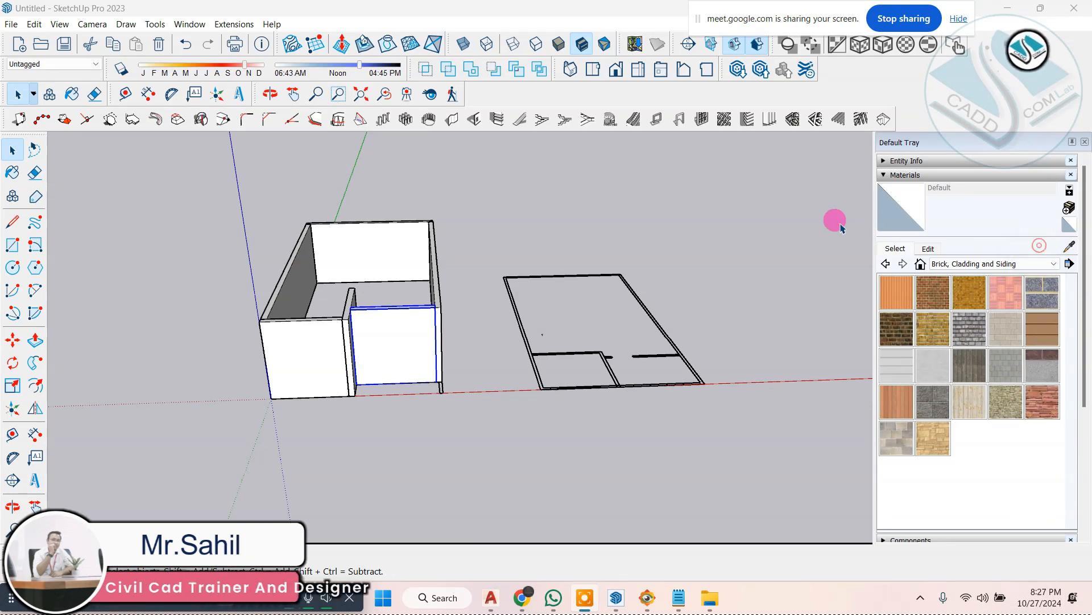
pyautogui.click(839, 222)
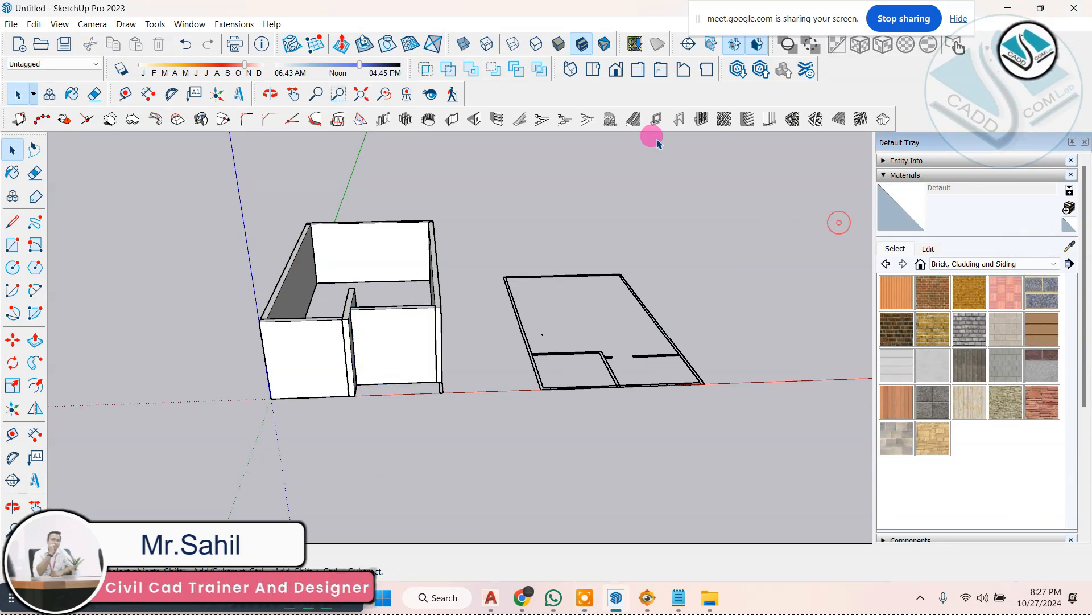
pyautogui.click(617, 70)
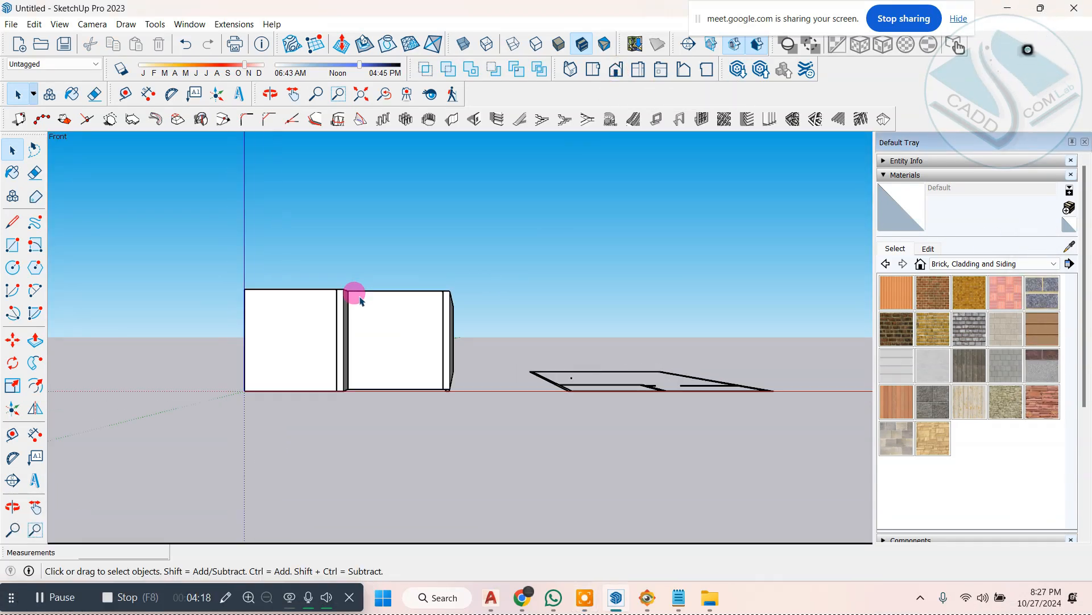
pyautogui.scroll(2, 464, 323)
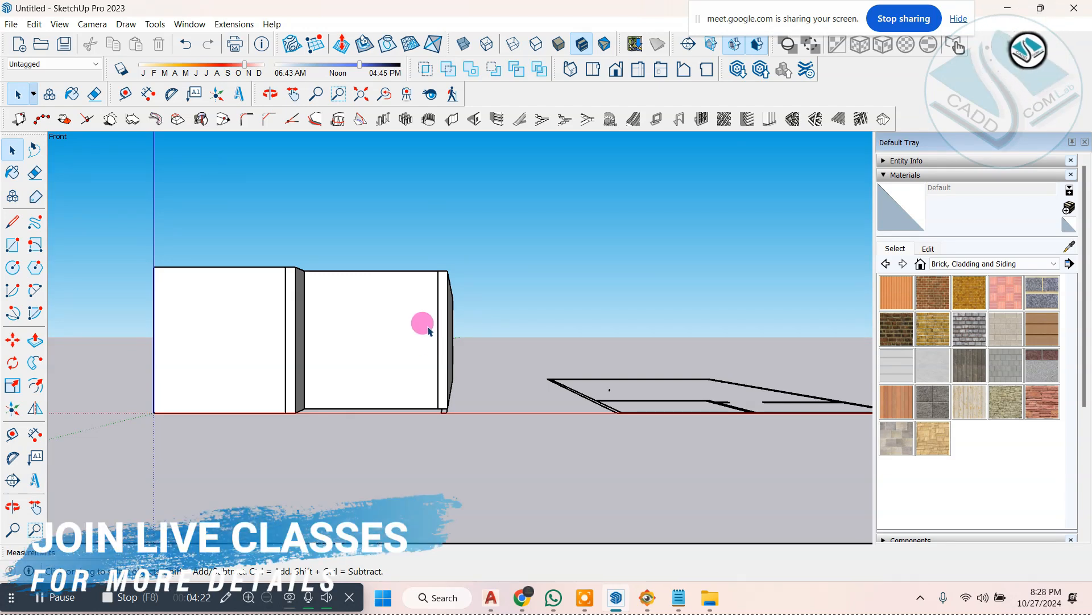
pyautogui.click(92, 23)
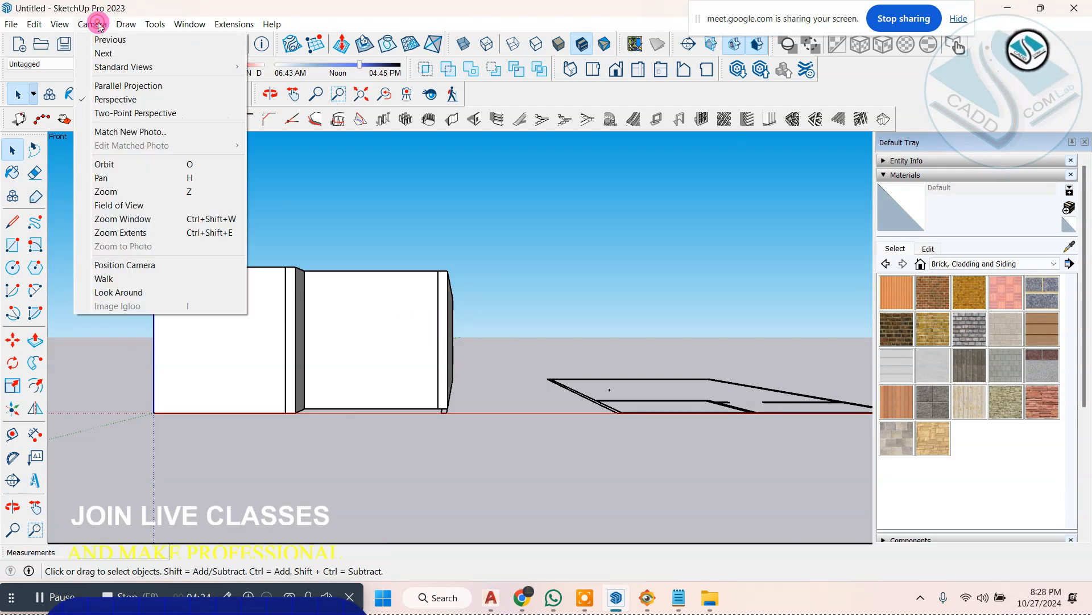
pyautogui.click(154, 86)
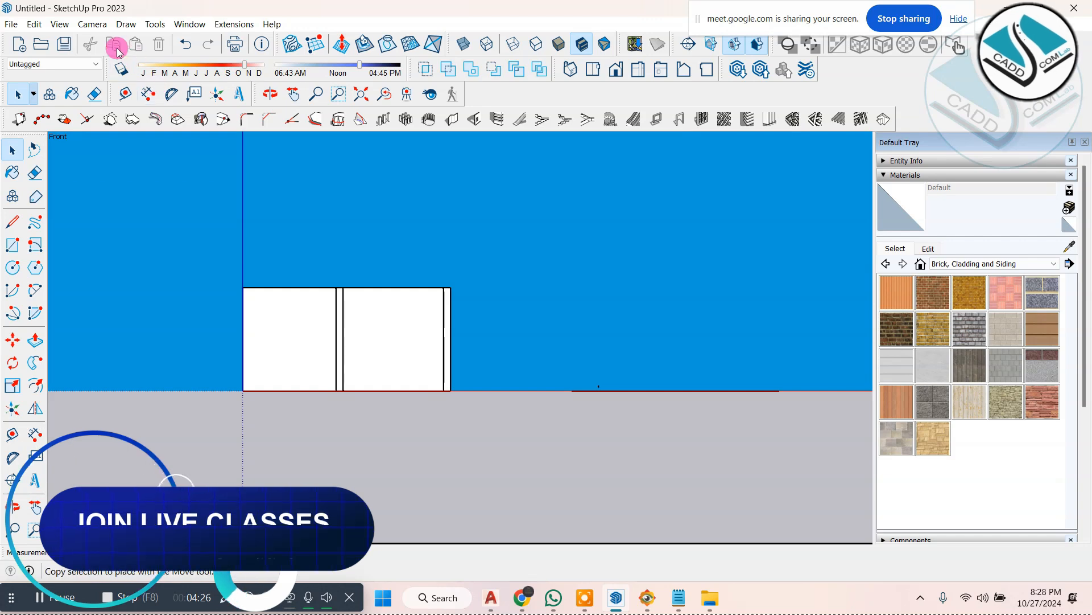
# Step: Copy all walls of the first plan from the origin corner to the matching front corner of the second plan
pyautogui.scroll(-2, 366, 260)
pyautogui.scroll(3, 375, 272)
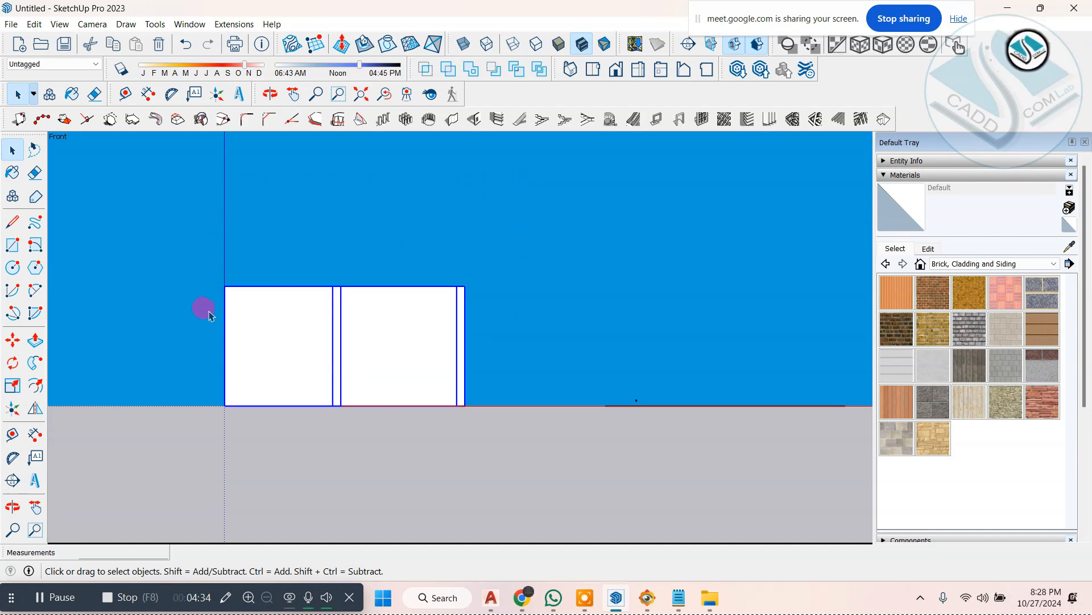
pyautogui.click(14, 341)
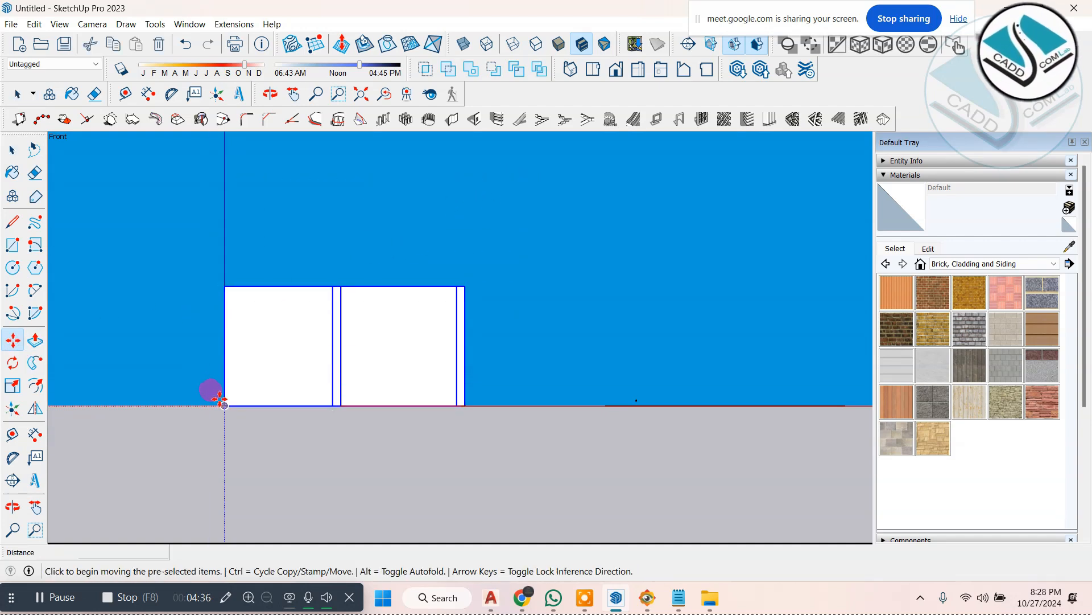
pyautogui.click(221, 400)
pyautogui.press('ctrl')
pyautogui.moveTo(391, 329); pyautogui.dragTo(512, 442, button='middle')
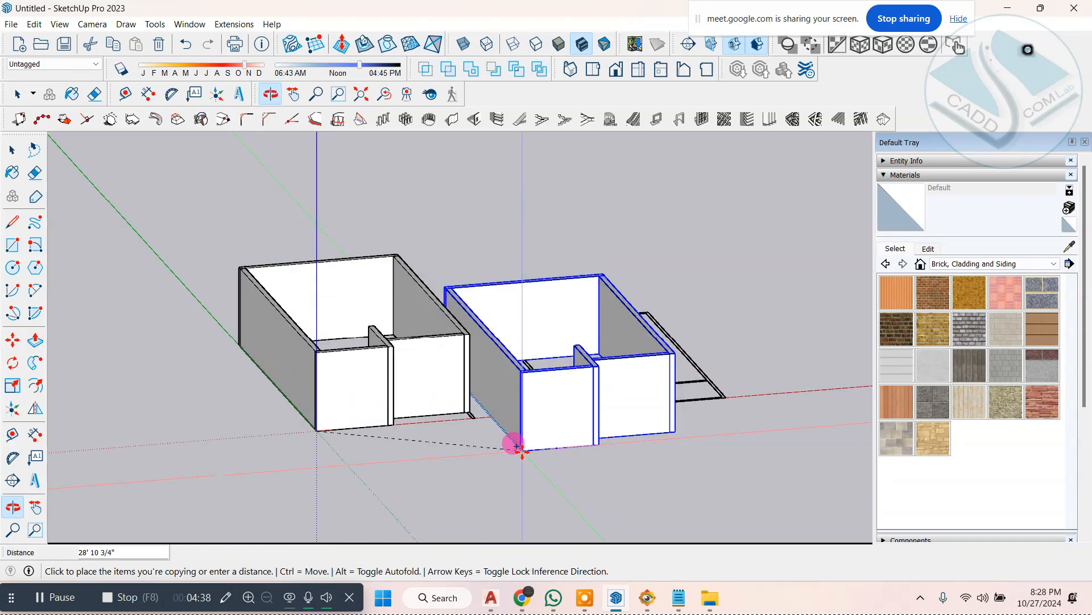
pyautogui.scroll(5, 572, 404)
pyautogui.scroll(3, 571, 404)
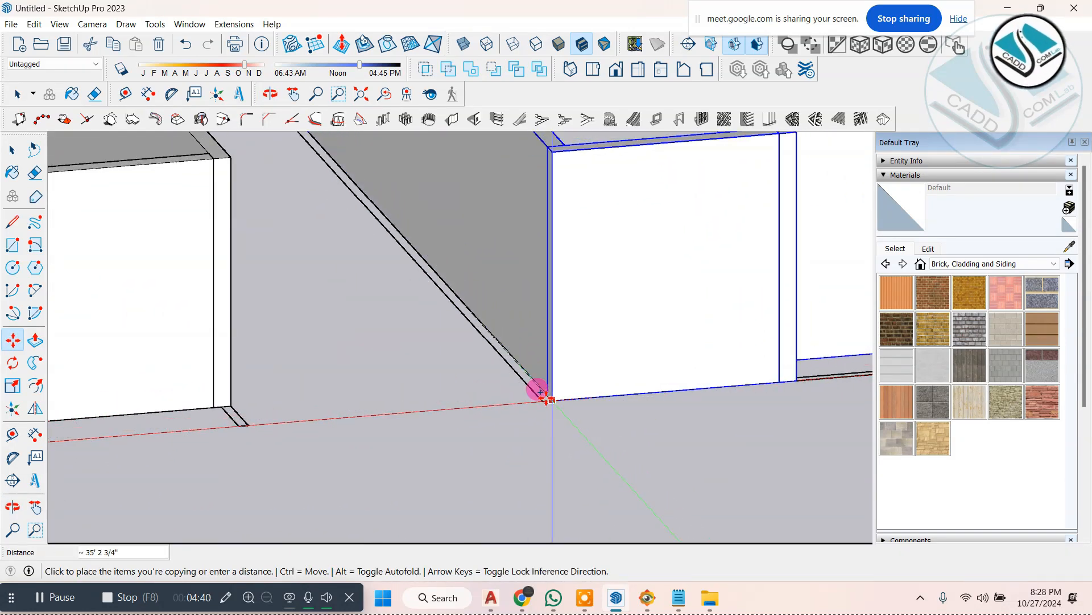
pyautogui.click(540, 392)
pyautogui.scroll(-8, 456, 381)
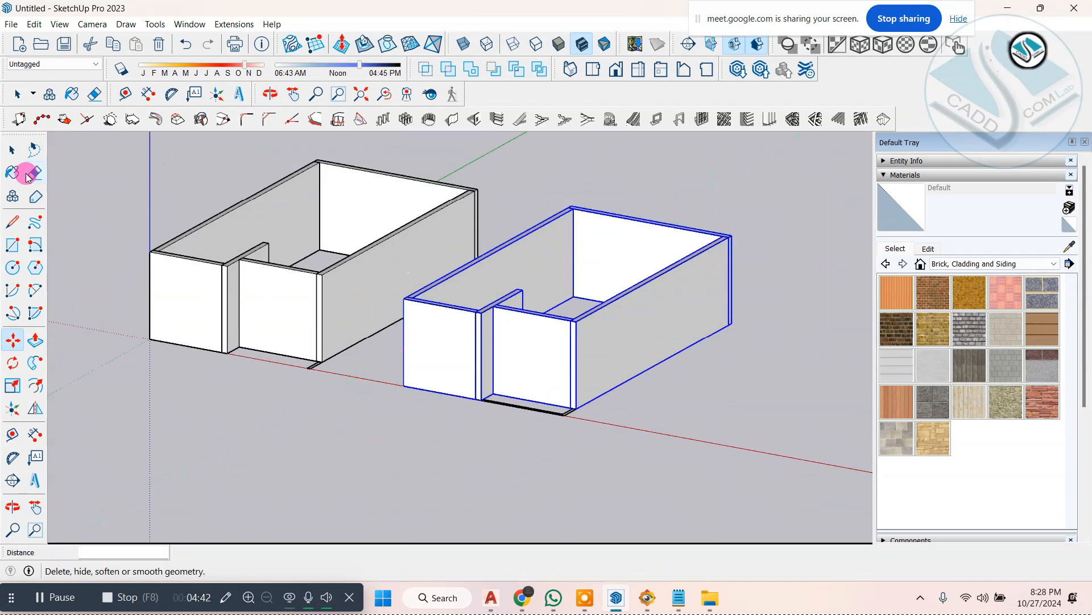
# Step: Move the copied building's recessed front wall back from its lower inner corner to the partition line of the second plan
pyautogui.moveTo(691, 392); pyautogui.dragTo(640, 408, button='middle')
pyautogui.click(740, 414)
pyautogui.scroll(2, 739, 415)
pyautogui.moveTo(734, 415); pyautogui.dragTo(680, 411, button='middle')
pyautogui.scroll(3, 508, 409)
pyautogui.moveTo(510, 408); pyautogui.dragTo(614, 415, button='middle')
pyautogui.click(480, 329)
pyautogui.moveTo(481, 329); pyautogui.dragTo(666, 376, button='middle')
pyautogui.scroll(3, 668, 378)
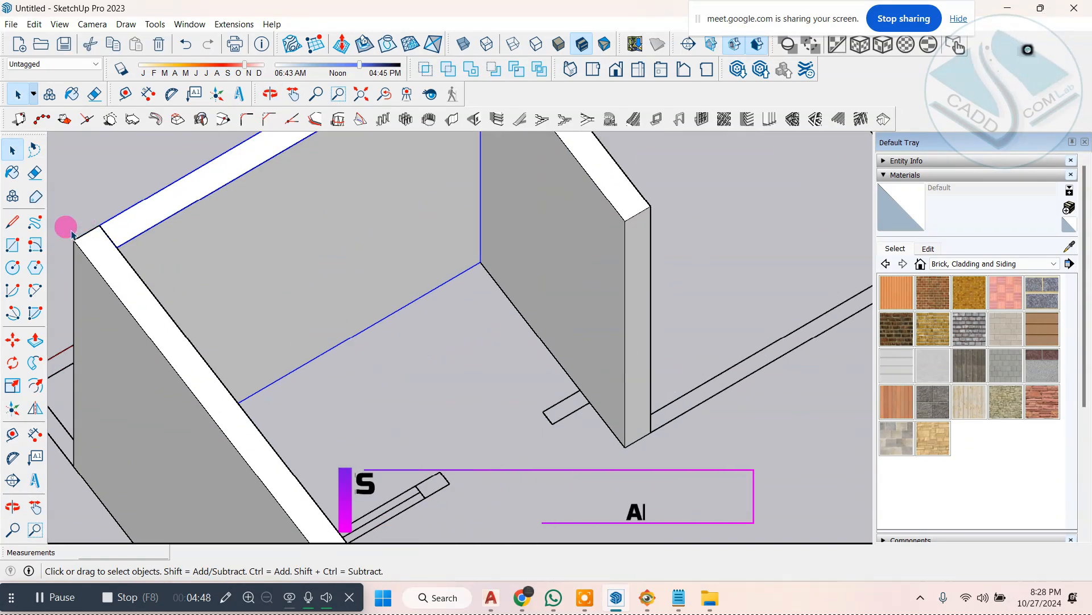
pyautogui.click(12, 340)
pyautogui.click(479, 263)
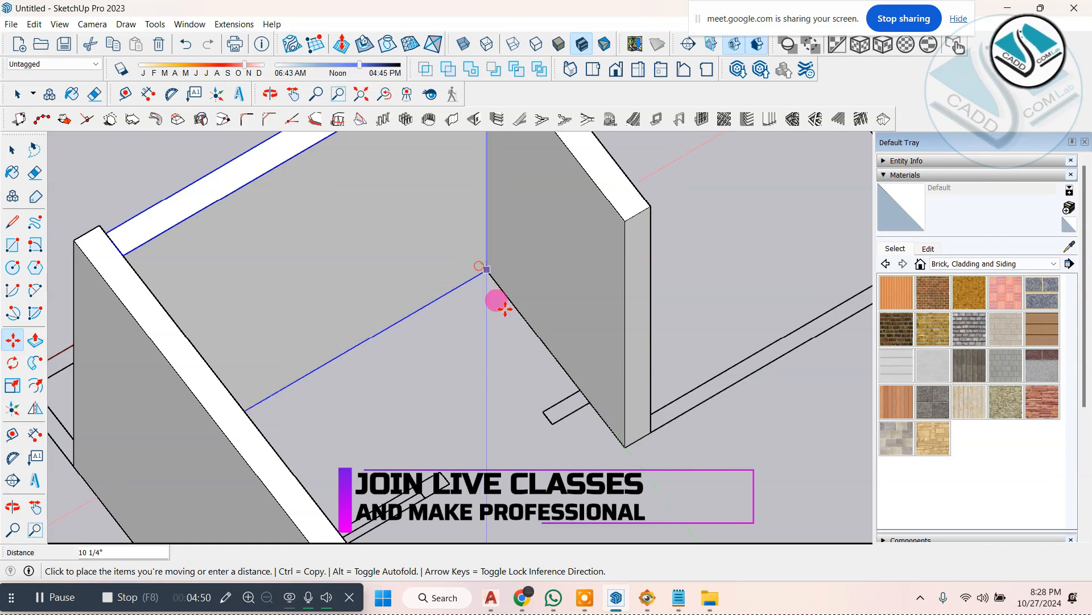
pyautogui.click(586, 394)
pyautogui.scroll(-3, 447, 312)
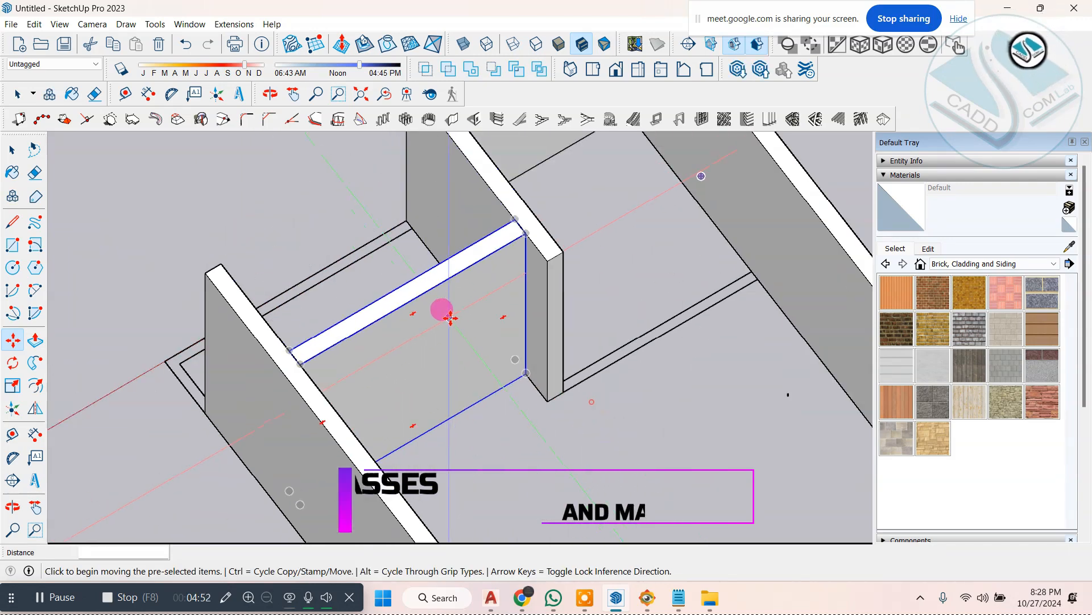
# Step: Move the copied small room's front wall back along the partition, from its lower inner corner to the second plan's room line
pyautogui.moveTo(446, 311); pyautogui.dragTo(635, 313, button='middle')
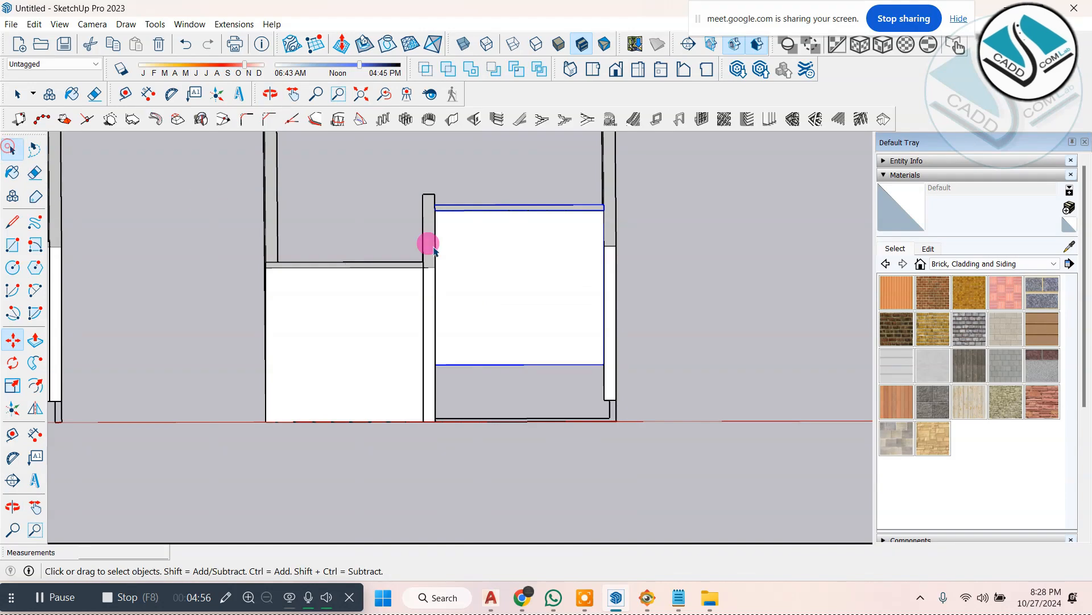
pyautogui.scroll(-2, 569, 318)
pyautogui.moveTo(622, 420); pyautogui.dragTo(464, 455, button='middle')
pyautogui.scroll(3, 549, 316)
pyautogui.scroll(-2, 459, 330)
pyautogui.moveTo(512, 329); pyautogui.dragTo(484, 170, button='middle')
pyautogui.moveTo(363, 268); pyautogui.dragTo(146, 274, button='middle')
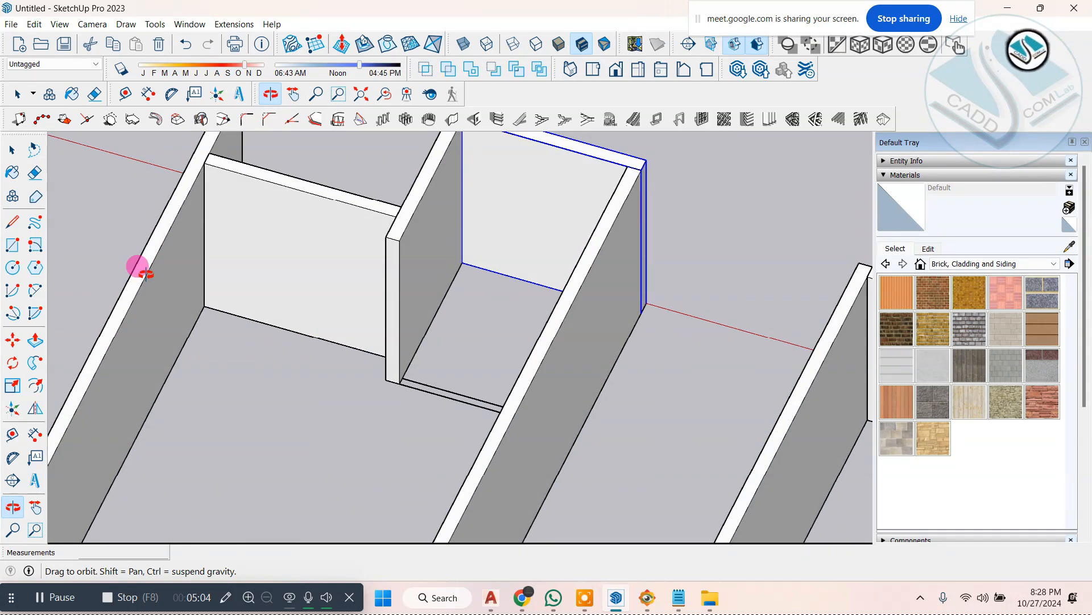
pyautogui.click(12, 339)
pyautogui.scroll(2, 464, 265)
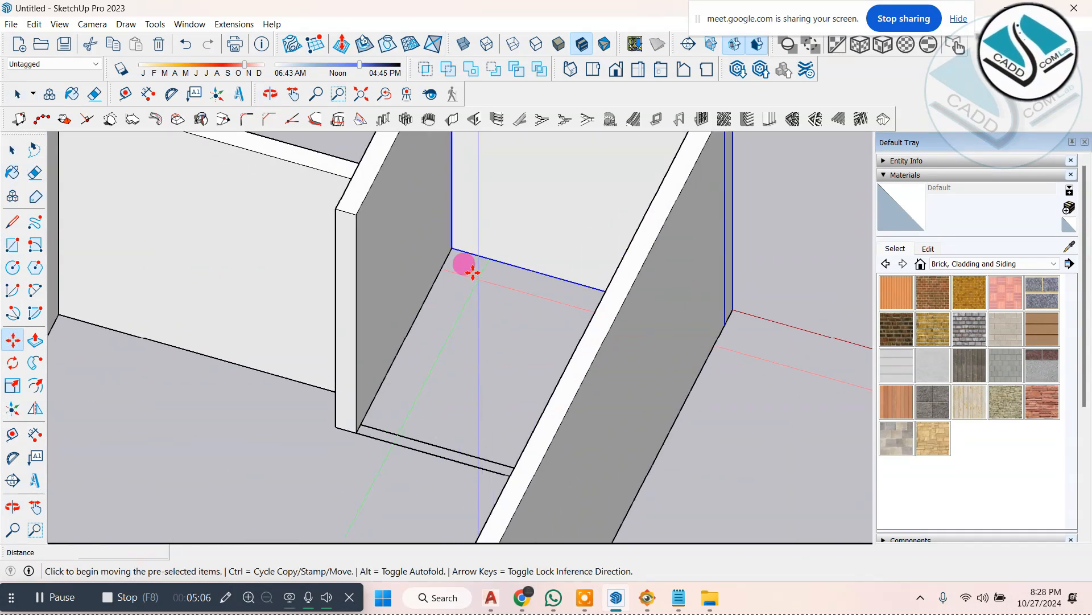
pyautogui.moveTo(452, 247); pyautogui.dragTo(357, 430)
pyautogui.click(360, 428)
pyautogui.scroll(-3, 392, 290)
pyautogui.moveTo(394, 292); pyautogui.dragTo(552, 329, button='middle')
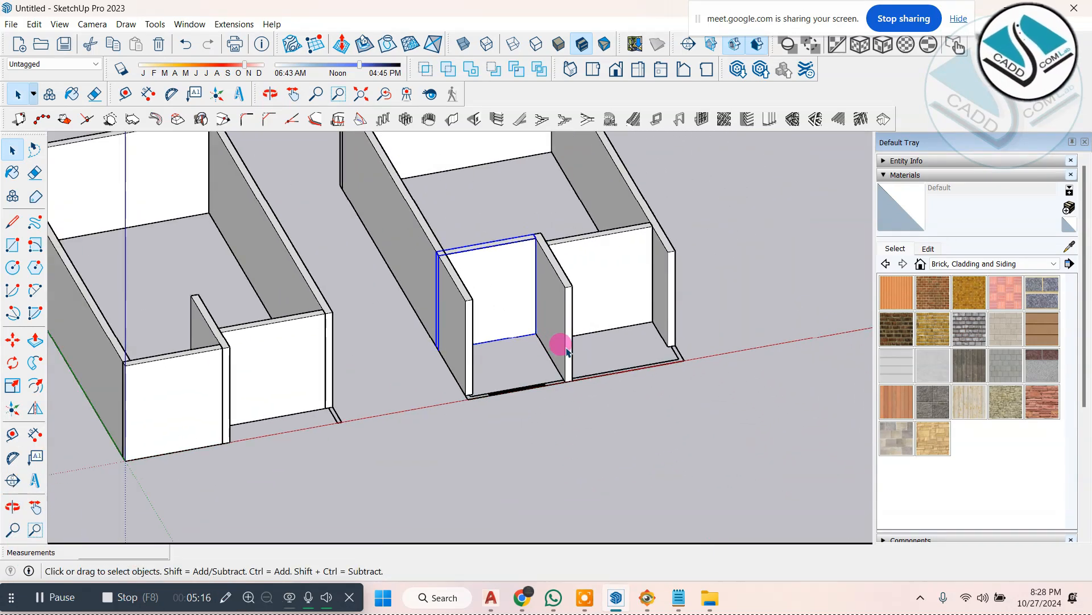
# Step: Switch to FastStone Image Viewer and examine the kitchen and front courtyard layout on the ground floor plan in ELEVATION 1.jpg
pyautogui.scroll(4, 572, 356)
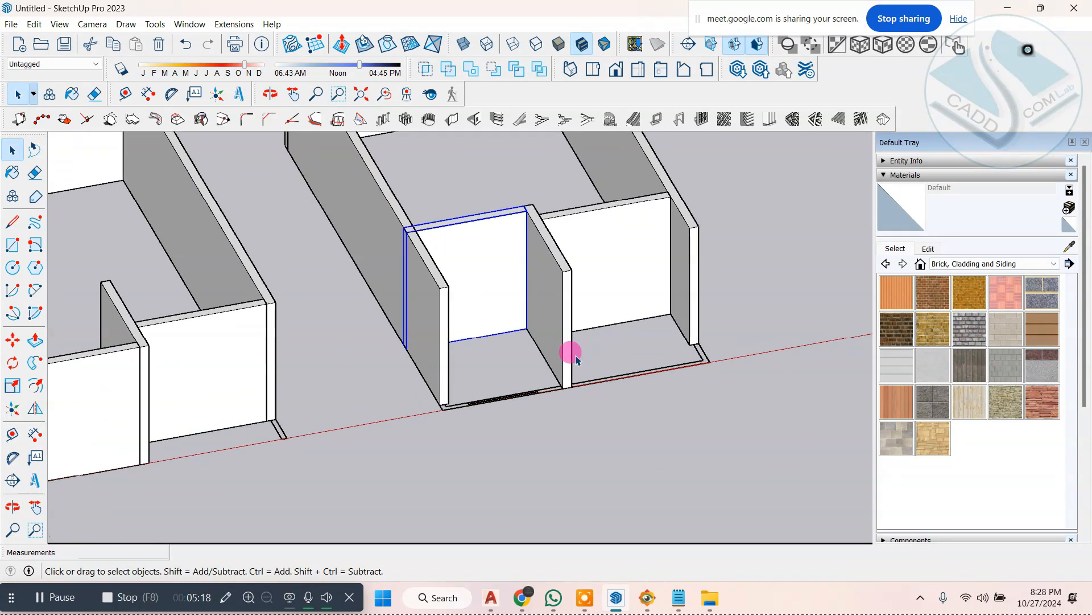
pyautogui.scroll(-3, 595, 386)
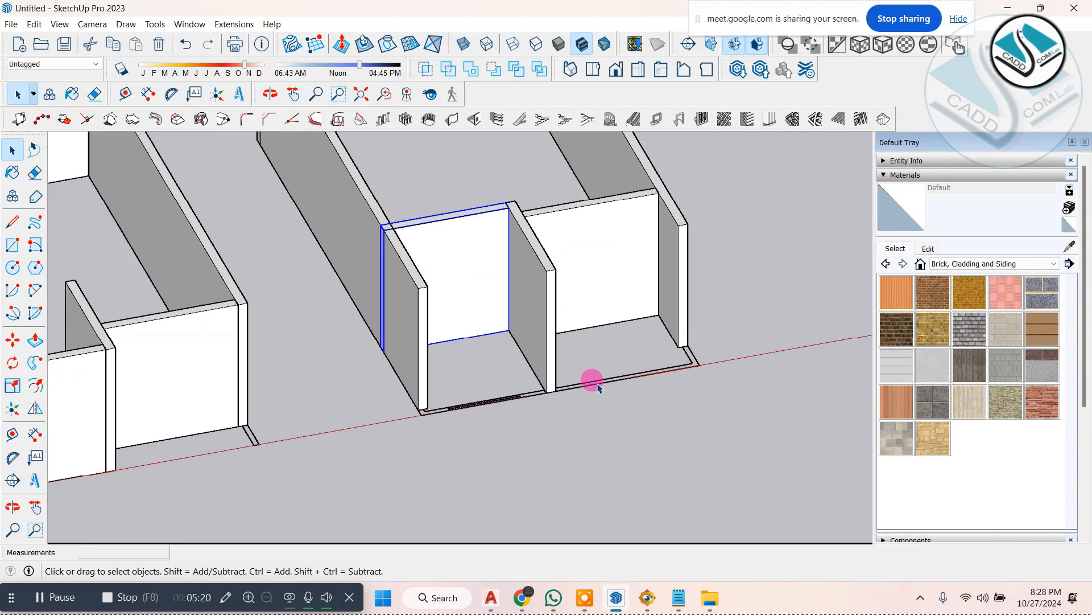
pyautogui.scroll(-2, 588, 389)
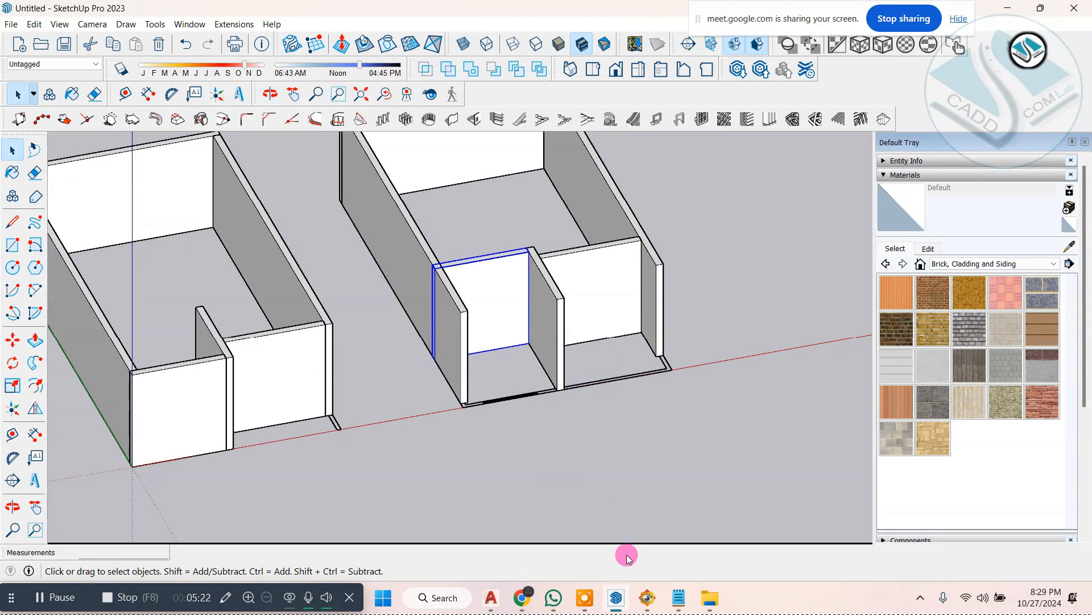
pyautogui.click(649, 597)
pyautogui.moveTo(537, 374); pyautogui.dragTo(503, 352)
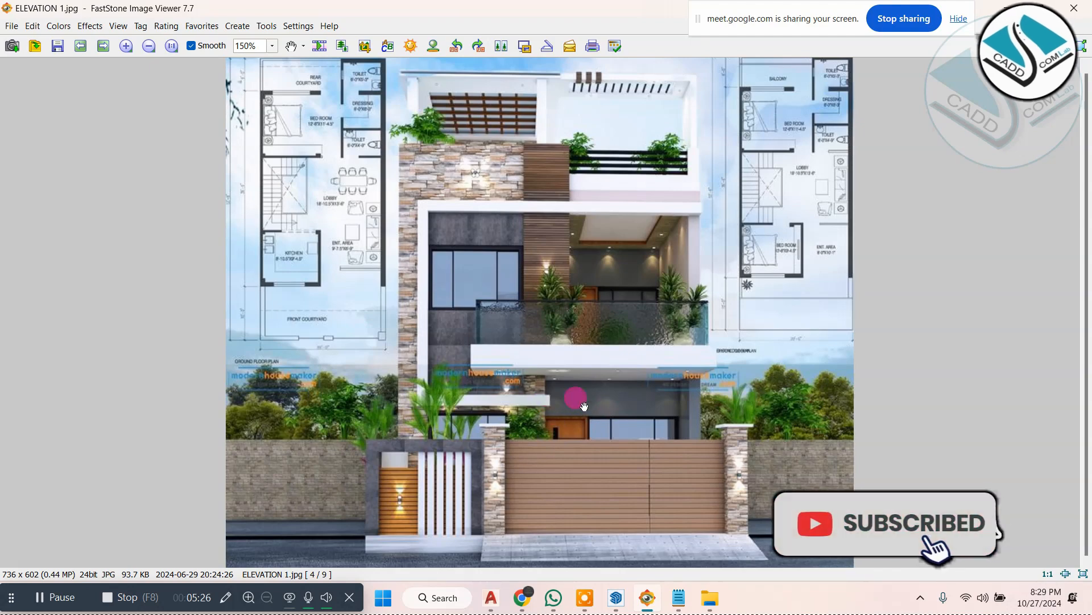
pyautogui.click(1023, 11)
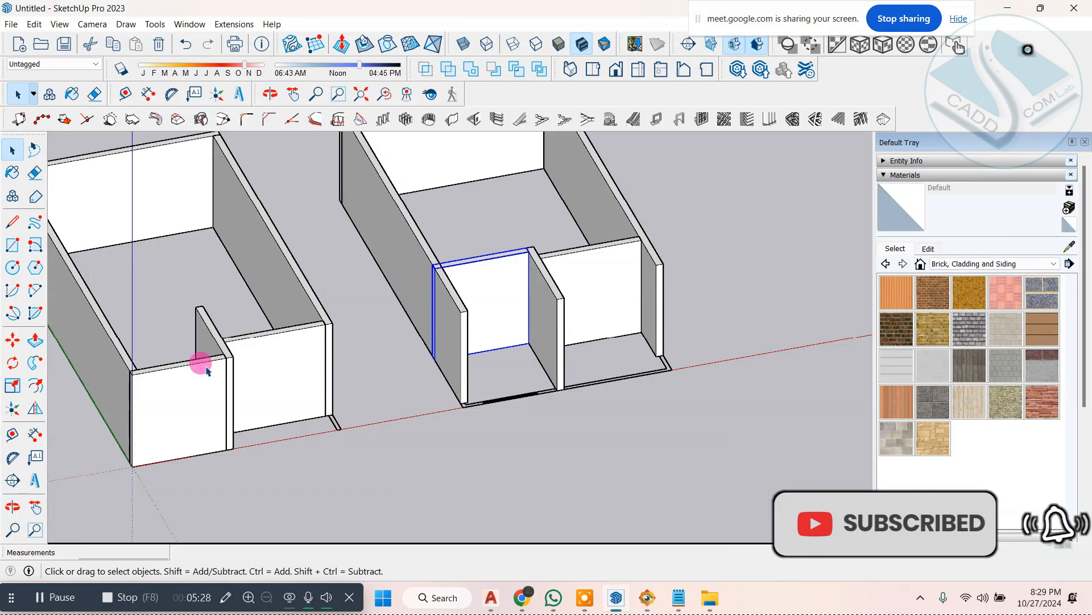
pyautogui.click(647, 596)
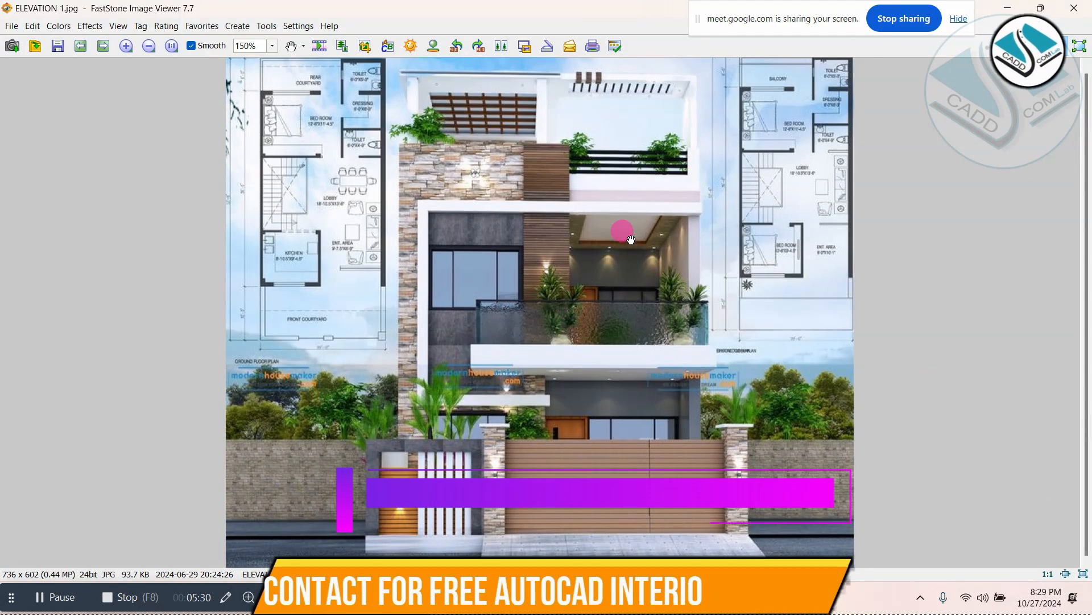
pyautogui.scroll(4, 415, 255)
pyautogui.moveTo(302, 293); pyautogui.dragTo(912, 291)
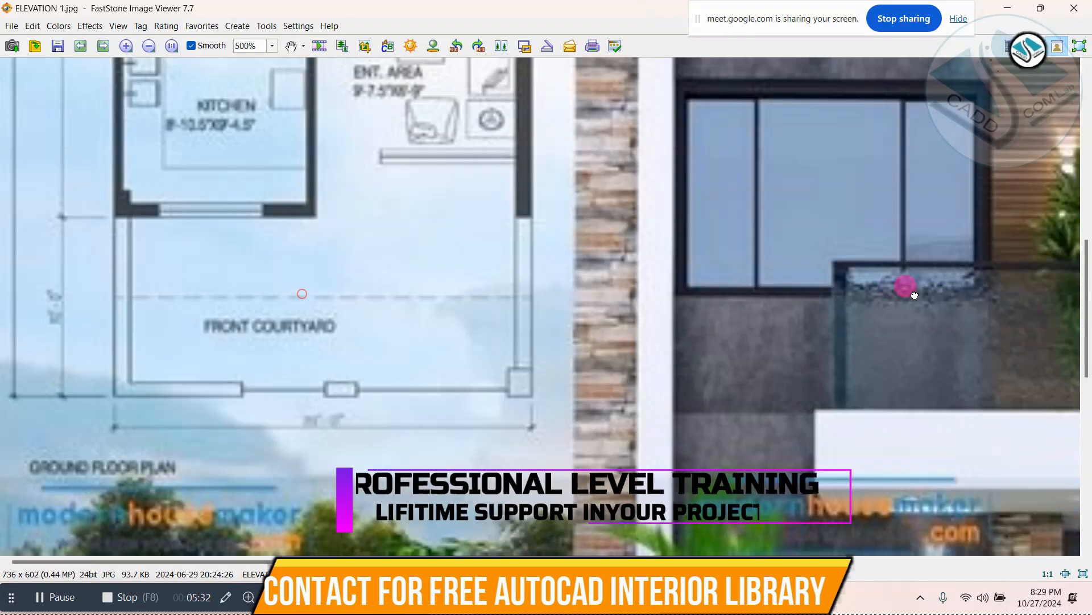
pyautogui.moveTo(381, 233); pyautogui.dragTo(381, 283)
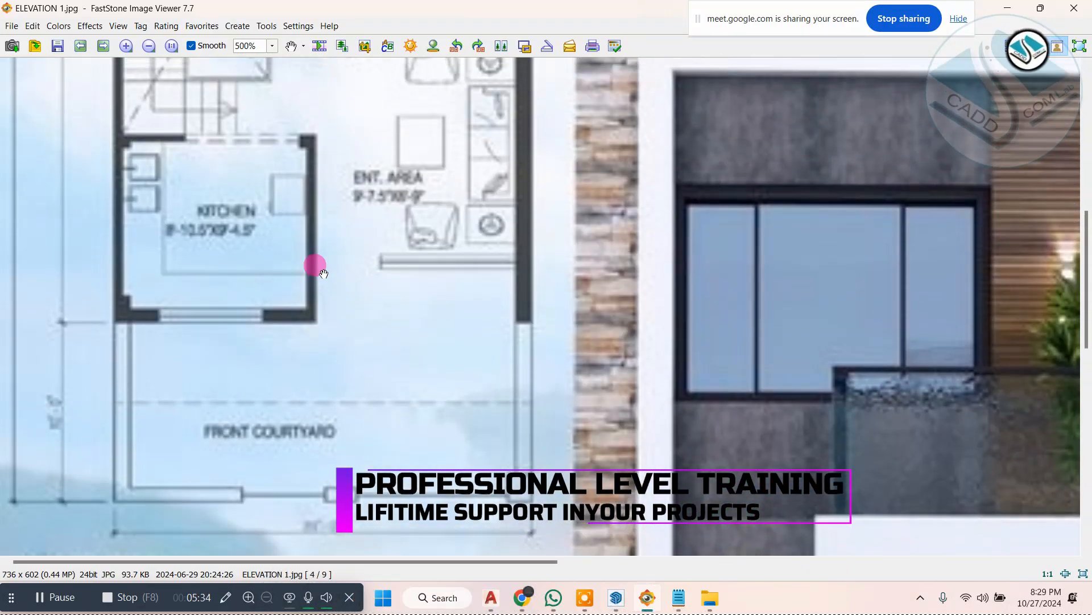
pyautogui.scroll(-4, 319, 261)
pyautogui.click(1008, 8)
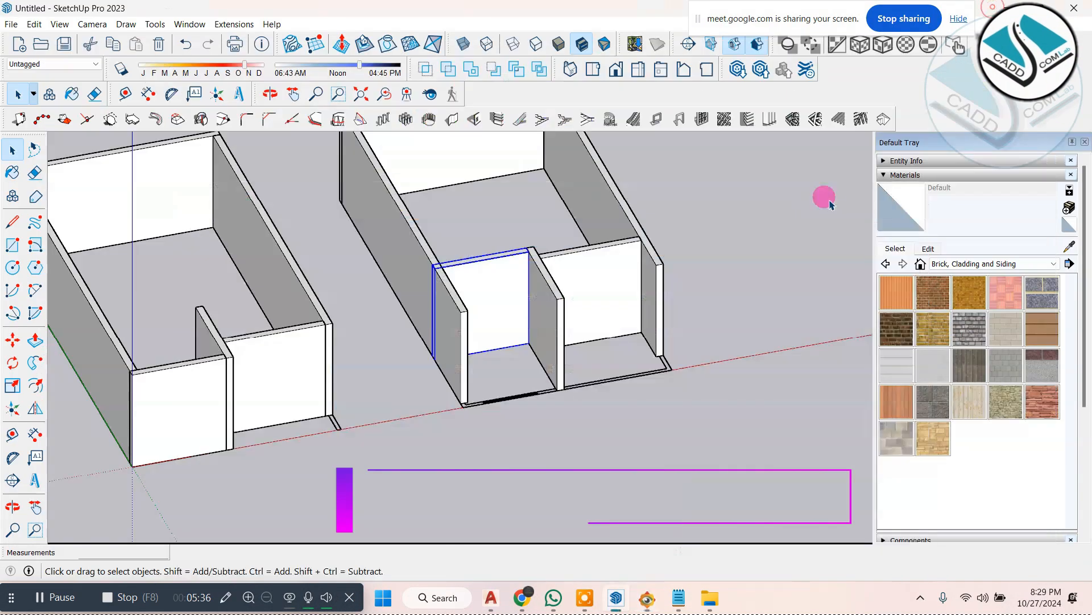
# Step: Open the copied building's outer side wall group and Push/Pull its front end about 2' 9 7/8" to the plan's front corner
pyautogui.moveTo(654, 346)
pyautogui.mouseDown(button='middle')
pyautogui.moveTo(462, 345)
pyautogui.moveTo(585, 358)
pyautogui.moveTo(617, 374)
pyautogui.moveTo(688, 334)
pyautogui.moveTo(575, 285)
pyautogui.moveTo(571, 358)
pyautogui.moveTo(600, 268)
pyautogui.moveTo(556, 285)
pyautogui.moveTo(575, 248)
pyautogui.mouseUp(button='middle')
pyautogui.scroll(3, 653, 367)
pyautogui.scroll(3, 643, 347)
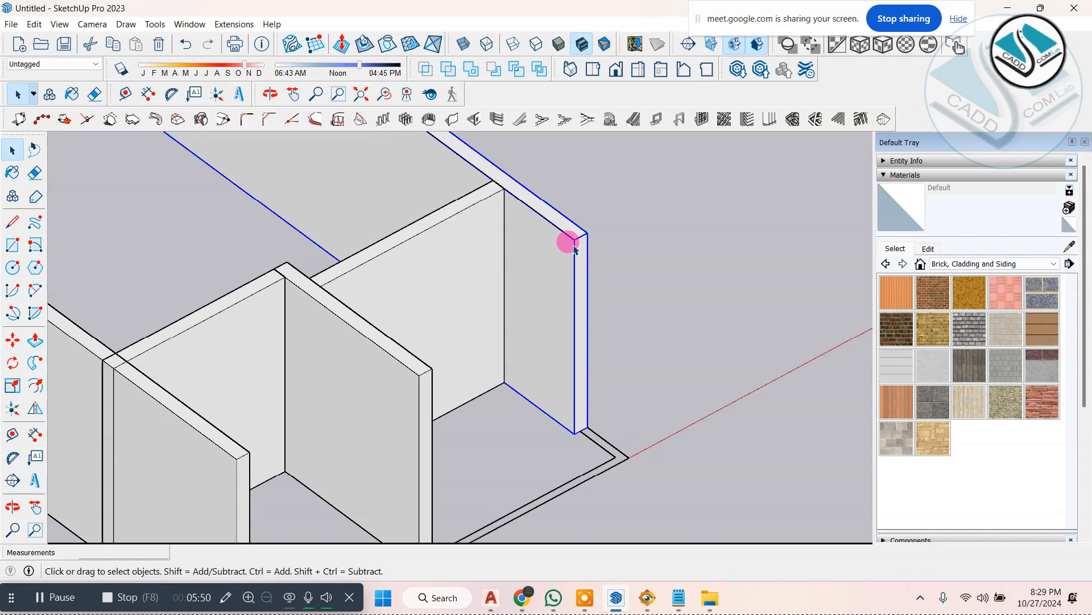
pyautogui.rightClick(560, 249)
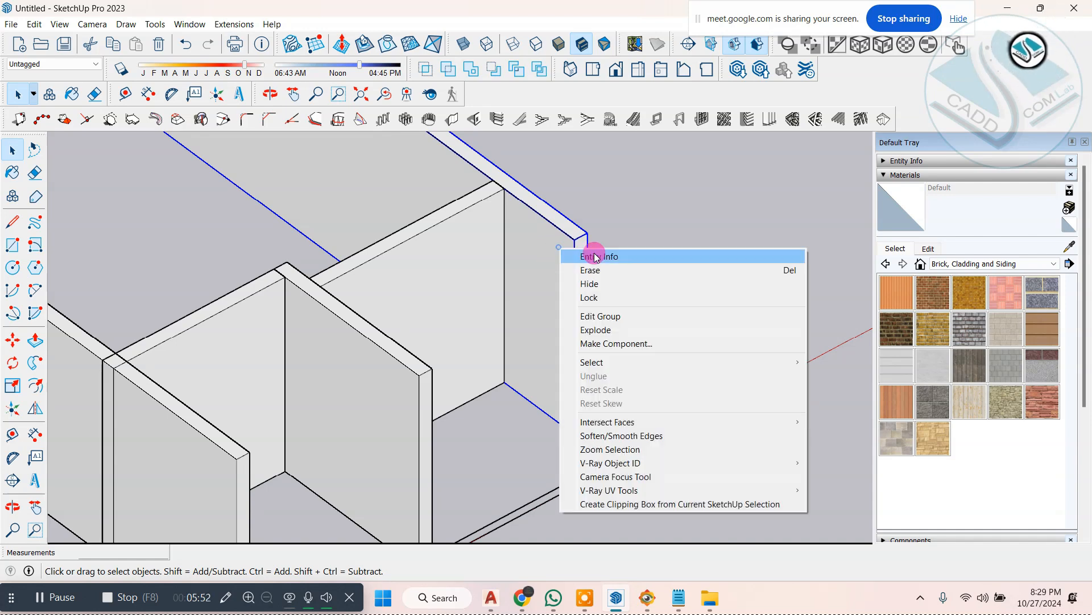
pyautogui.click(623, 217)
pyautogui.scroll(5, 545, 268)
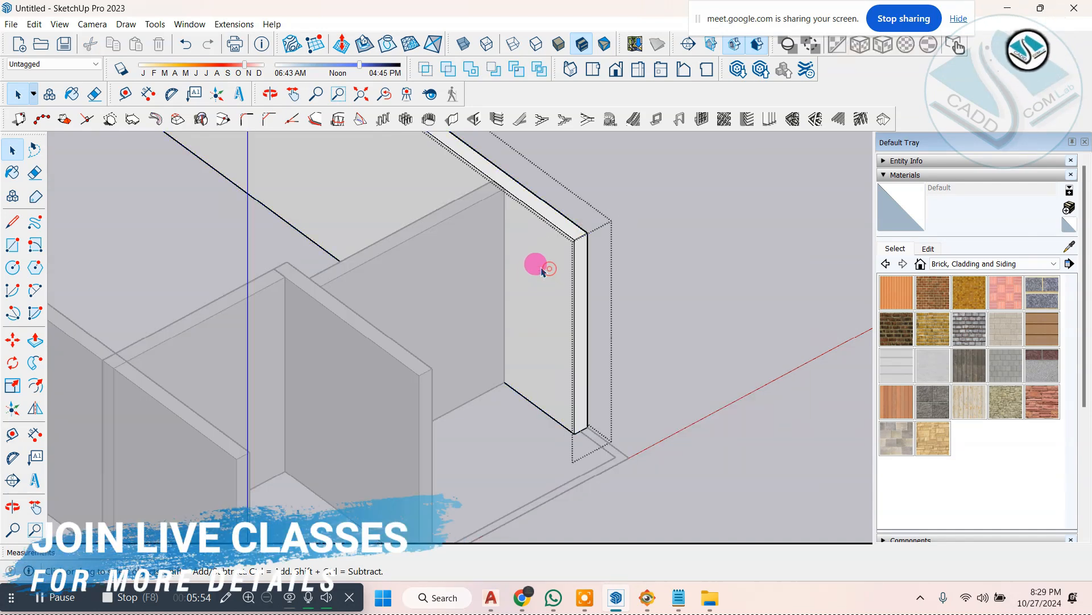
pyautogui.click(549, 370)
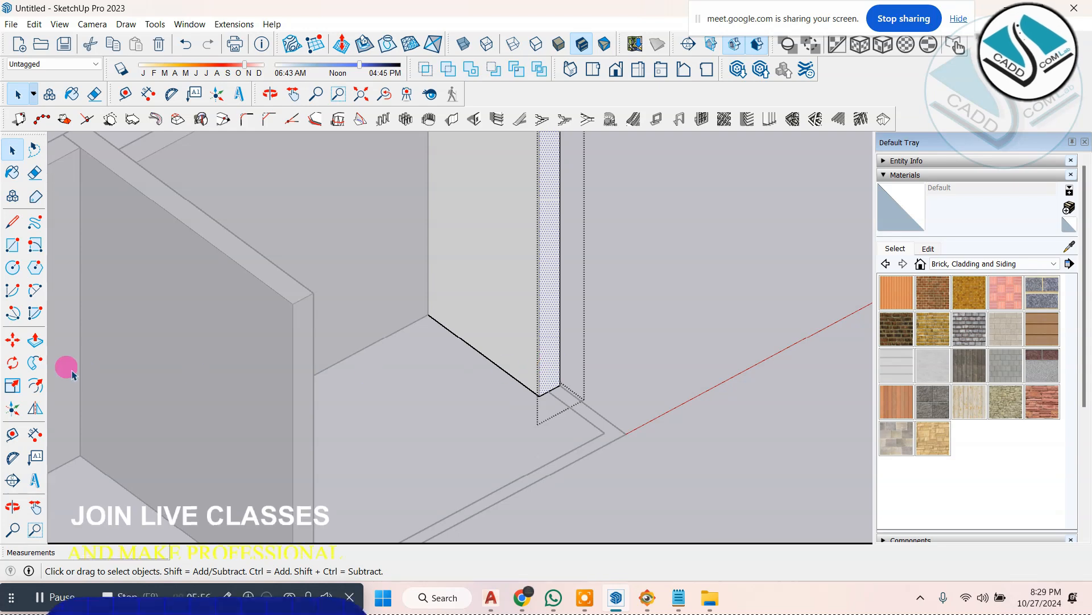
pyautogui.click(36, 339)
pyautogui.click(555, 383)
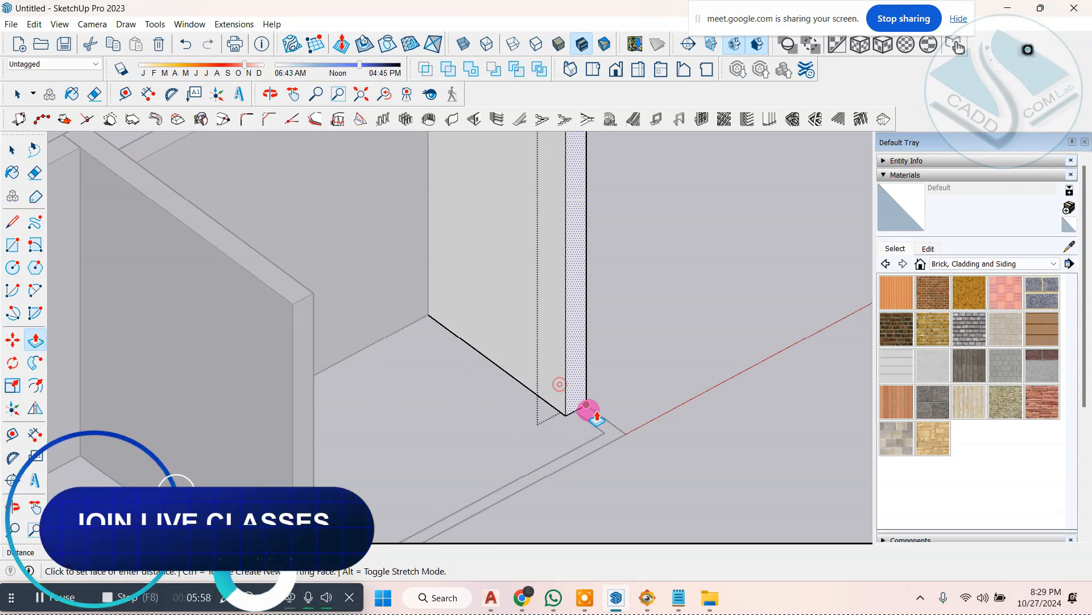
pyautogui.click(615, 434)
pyautogui.scroll(-4, 588, 373)
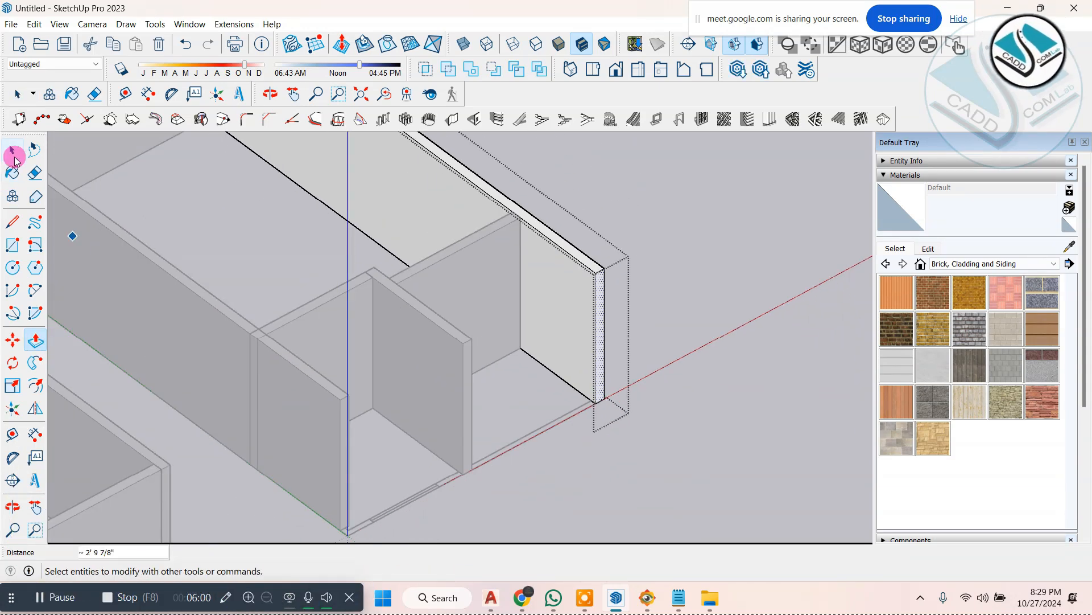
pyautogui.click(12, 152)
pyautogui.click(686, 252)
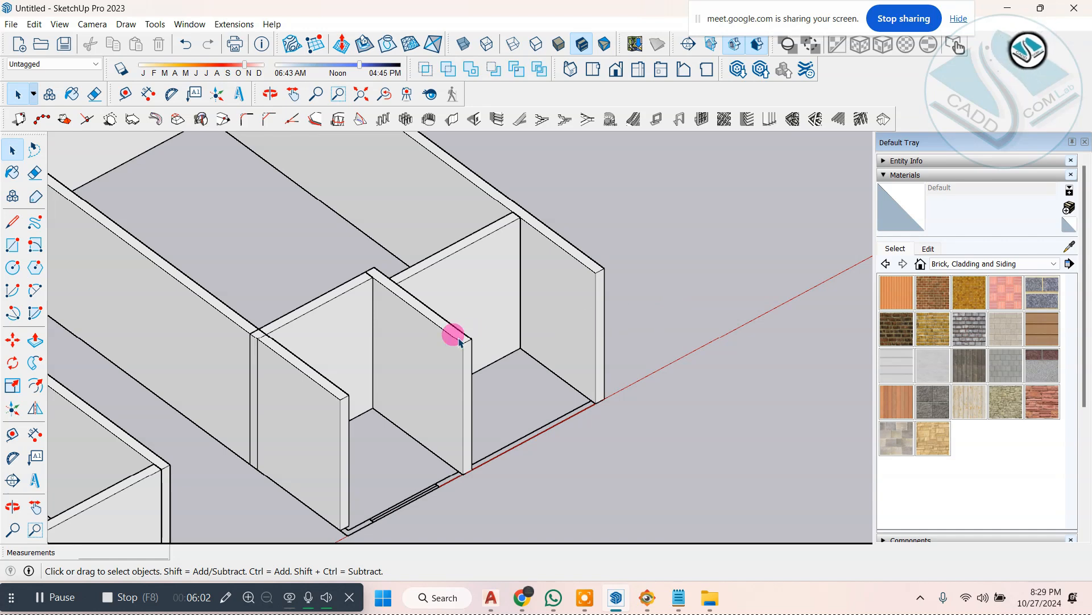
# Step: Copy the recessed front wall forward about 7' 6 15/16" from its lower corner to the outer side wall's front corner
pyautogui.moveTo(398, 340); pyautogui.dragTo(330, 341, button='middle')
pyautogui.scroll(2, 500, 271)
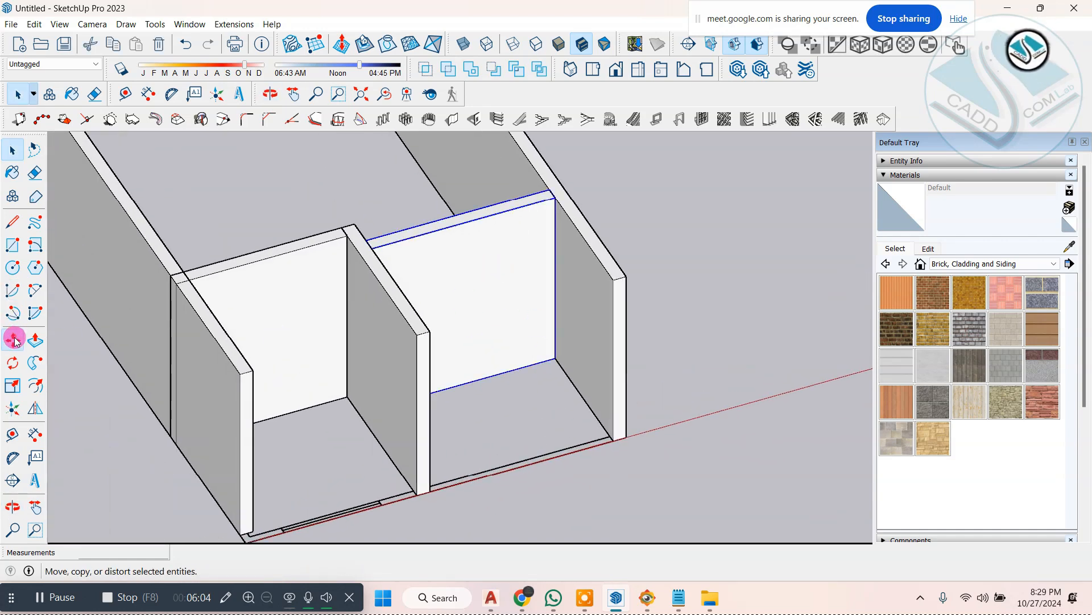
pyautogui.click(16, 341)
pyautogui.click(555, 359)
pyautogui.press('ctrl')
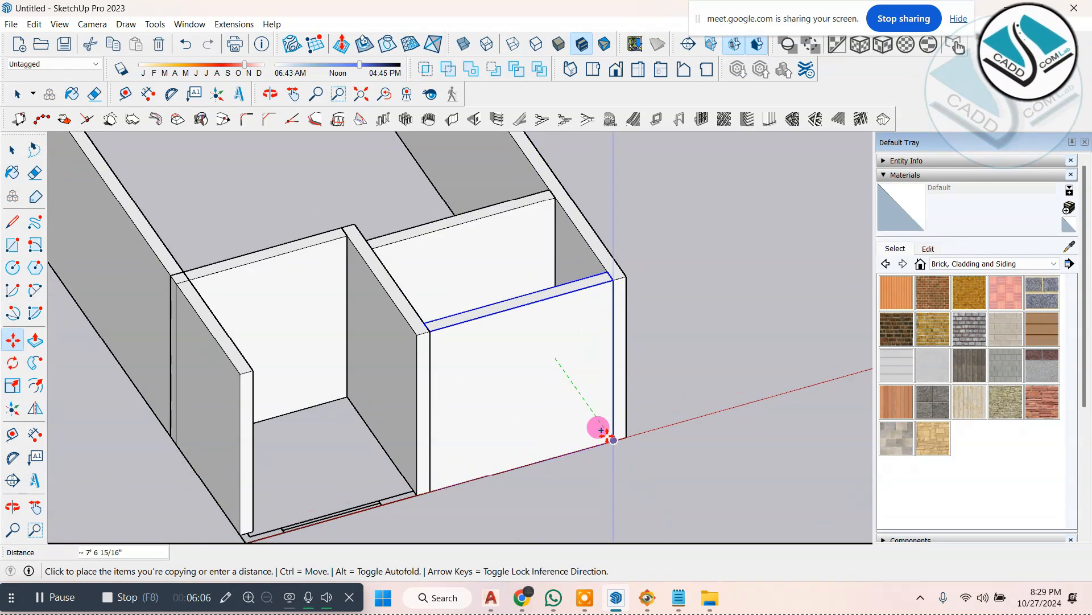
pyautogui.click(610, 437)
pyautogui.scroll(-2, 603, 343)
pyautogui.moveTo(603, 343)
pyautogui.mouseDown(button='middle')
pyautogui.moveTo(441, 359)
pyautogui.moveTo(529, 334)
pyautogui.mouseUp(button='middle')
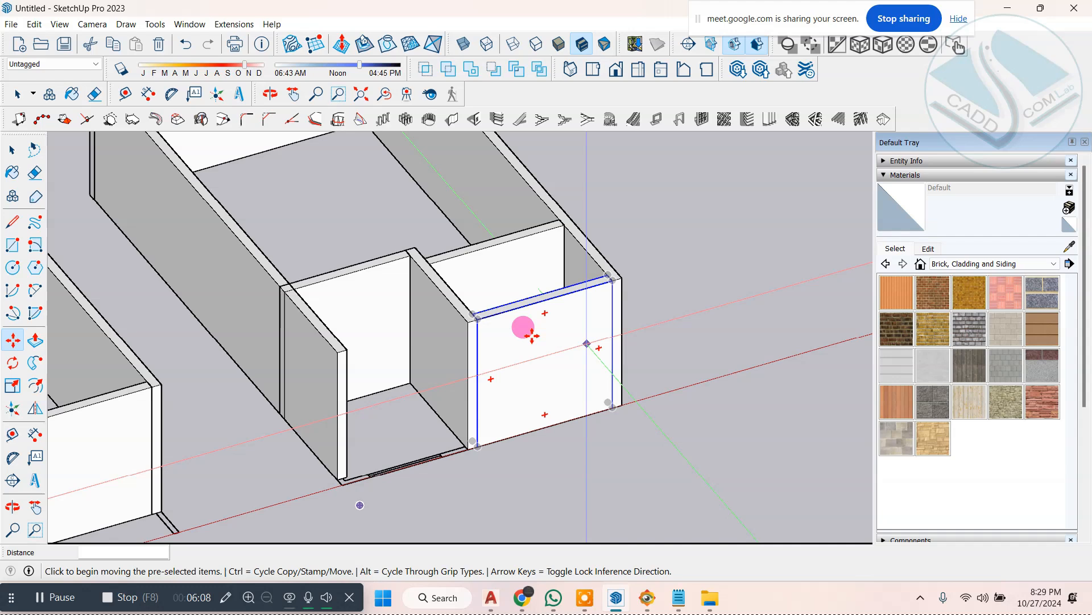
pyautogui.click(14, 151)
pyautogui.click(714, 251)
# Step: Open the opposite outer side wall group beside the small room and Push/Pull its front end 9" to the plan's front corner
pyautogui.scroll(-1, 483, 446)
pyautogui.moveTo(441, 461); pyautogui.dragTo(422, 466, button='middle')
pyautogui.scroll(3, 436, 468)
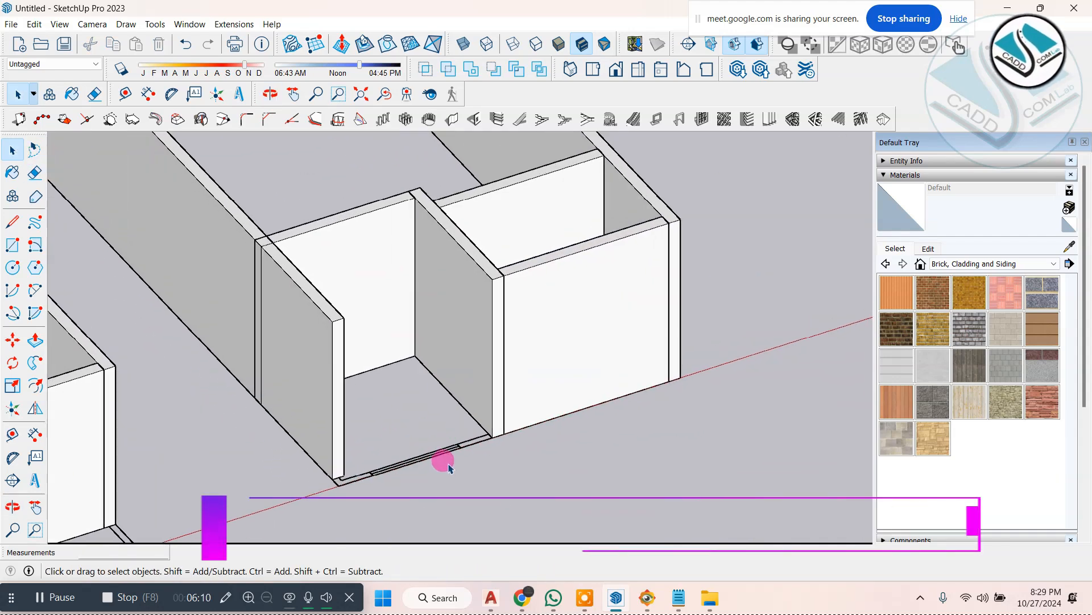
pyautogui.scroll(1, 563, 383)
pyautogui.scroll(3, 322, 495)
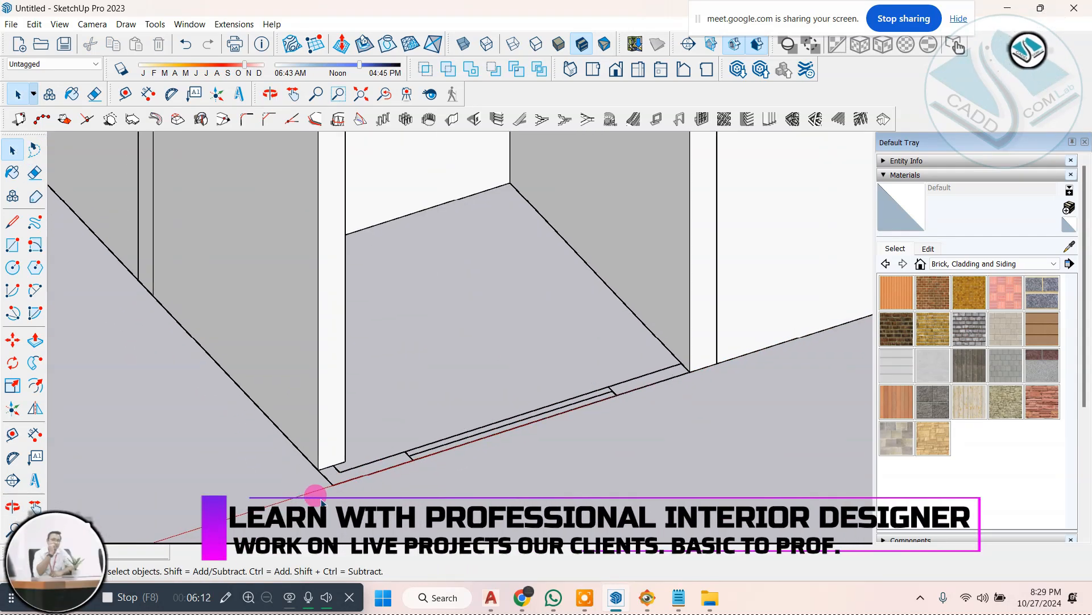
pyautogui.keyDown('shift'); pyautogui.moveTo(321, 500); pyautogui.dragTo(365, 440, button='middle'); pyautogui.keyUp('shift')
pyautogui.scroll(2, 376, 376)
pyautogui.click(342, 323)
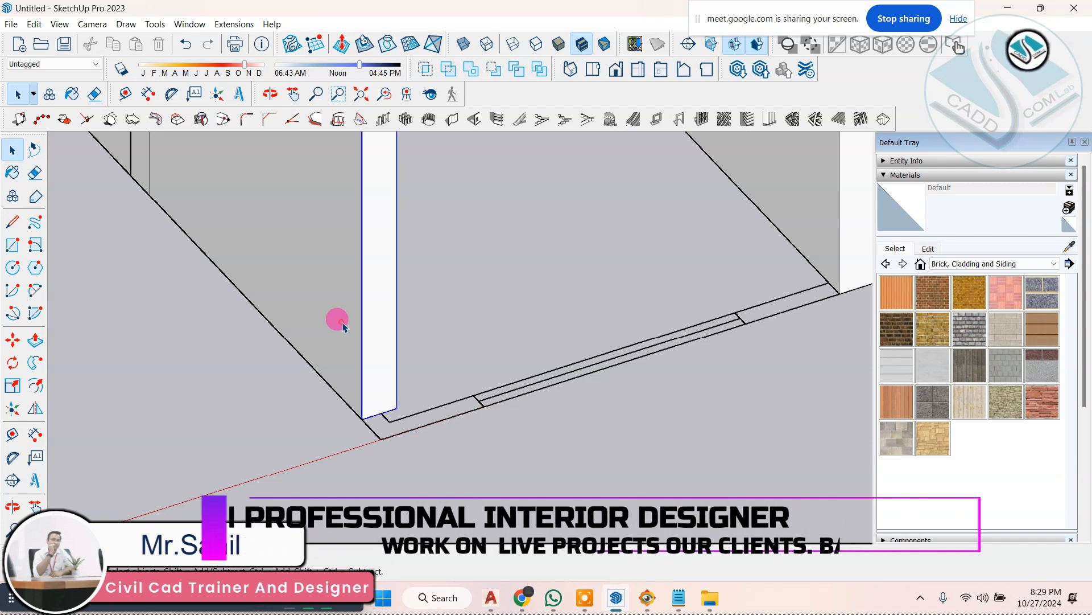
pyautogui.doubleClick(342, 323)
pyautogui.scroll(1, 373, 421)
pyautogui.click(383, 397)
pyautogui.click(40, 337)
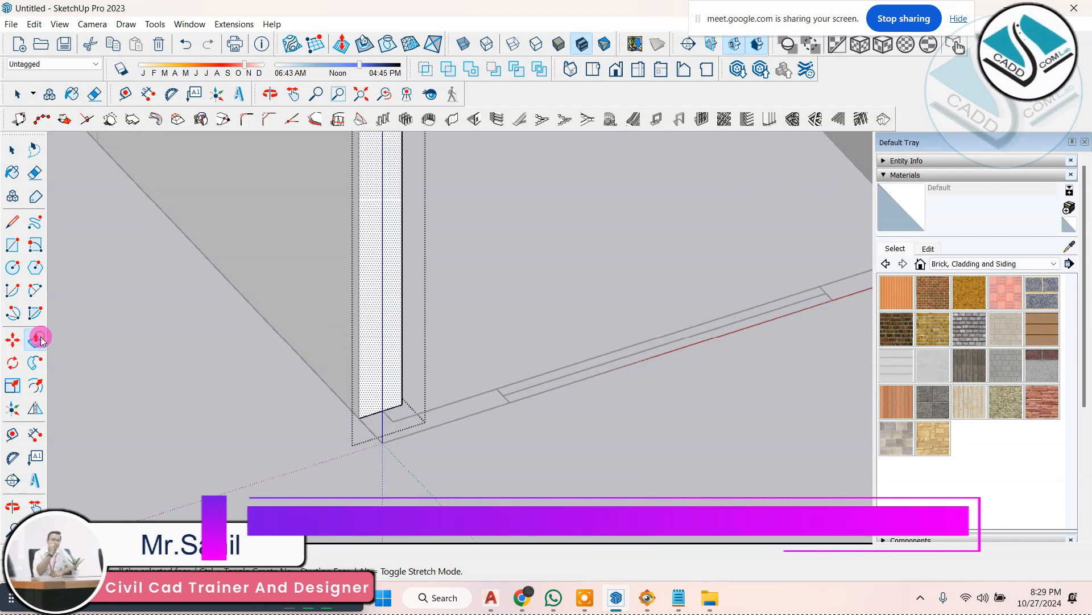
pyautogui.scroll(1, 355, 418)
pyautogui.click(361, 416)
pyautogui.click(387, 446)
pyautogui.scroll(-1, 341, 441)
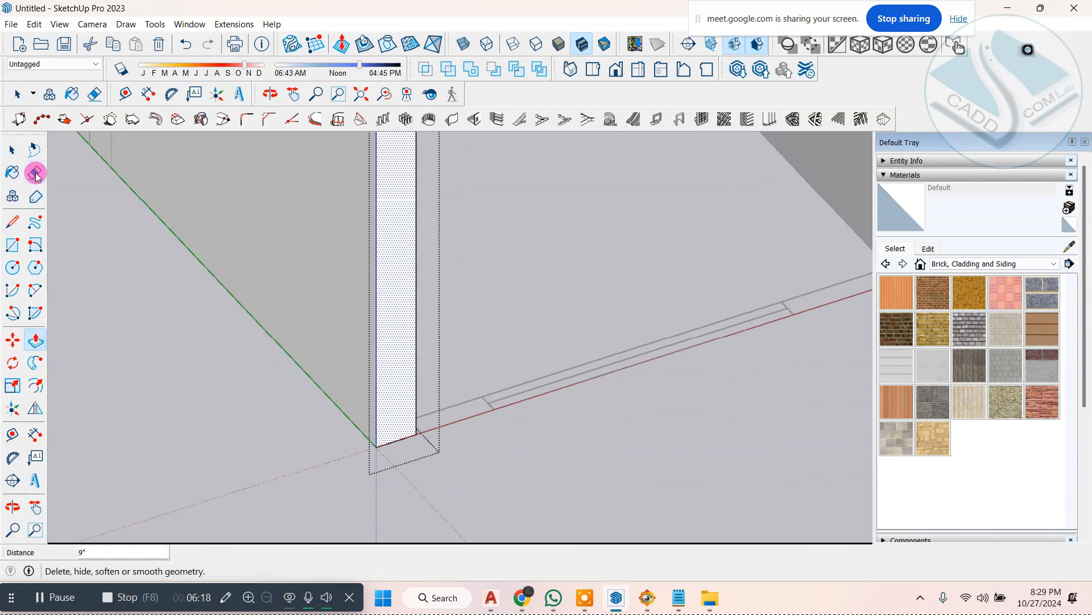
pyautogui.click(15, 151)
pyautogui.click(217, 439)
pyautogui.scroll(-5, 298, 442)
# Step: Copy the new front wall about 9' 10 5/8" along the red axis to close the small room's front against the outer side wall
pyautogui.scroll(1, 528, 373)
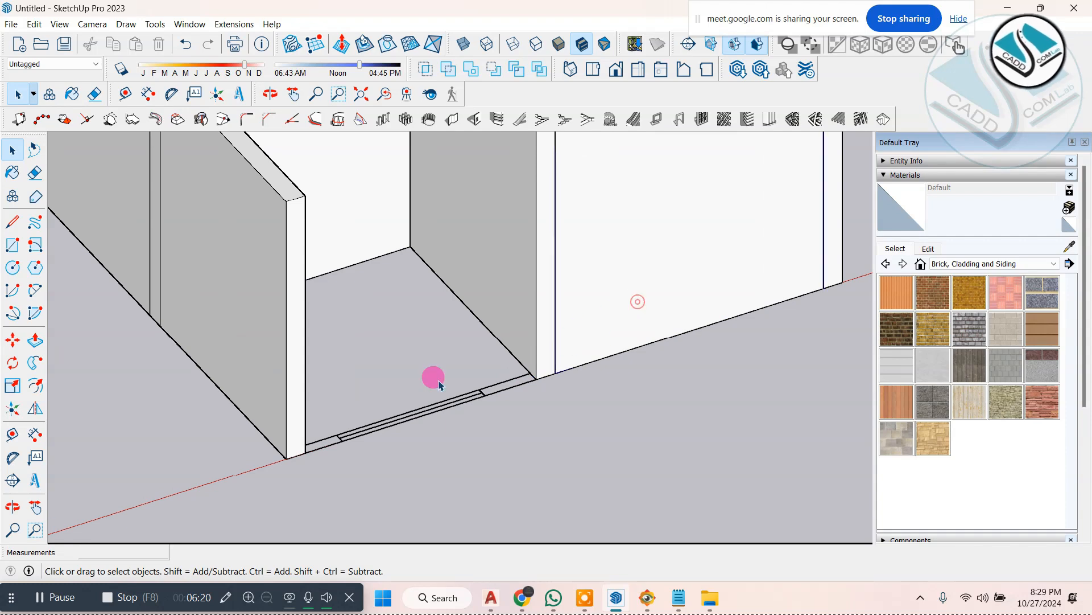
pyautogui.scroll(-1, 602, 376)
pyautogui.click(14, 337)
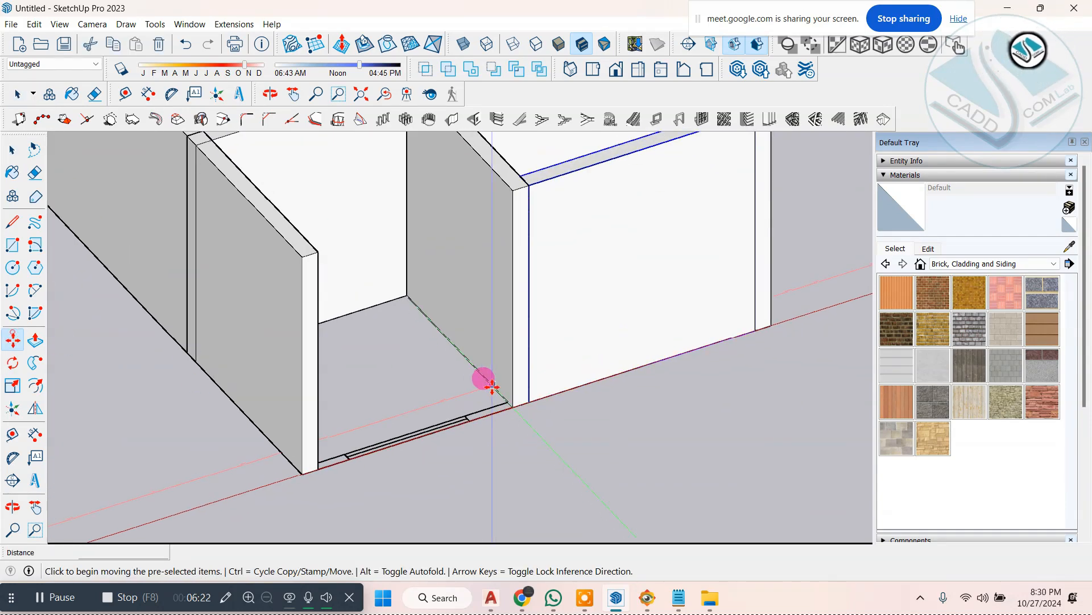
pyautogui.click(531, 402)
pyautogui.press('ctrl')
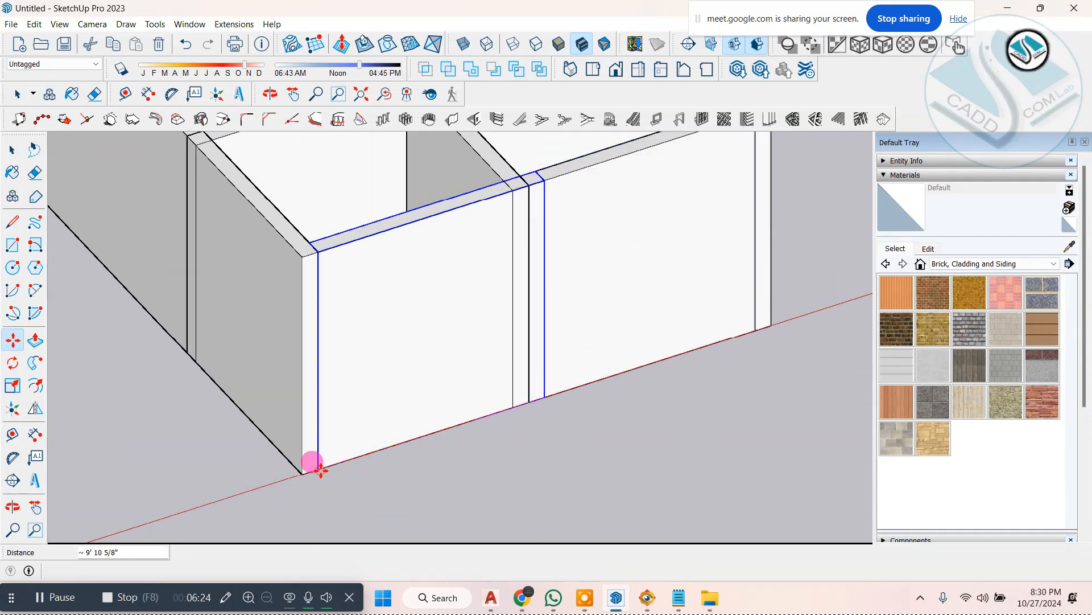
pyautogui.click(318, 468)
pyautogui.scroll(-2, 319, 468)
pyautogui.click(13, 150)
# Step: Scale the small room's front wall to about 0.86 so its overlapping end stops at the partition wall
pyautogui.moveTo(511, 355); pyautogui.dragTo(233, 392, button='middle')
pyautogui.scroll(2, 463, 300)
pyautogui.click(12, 385)
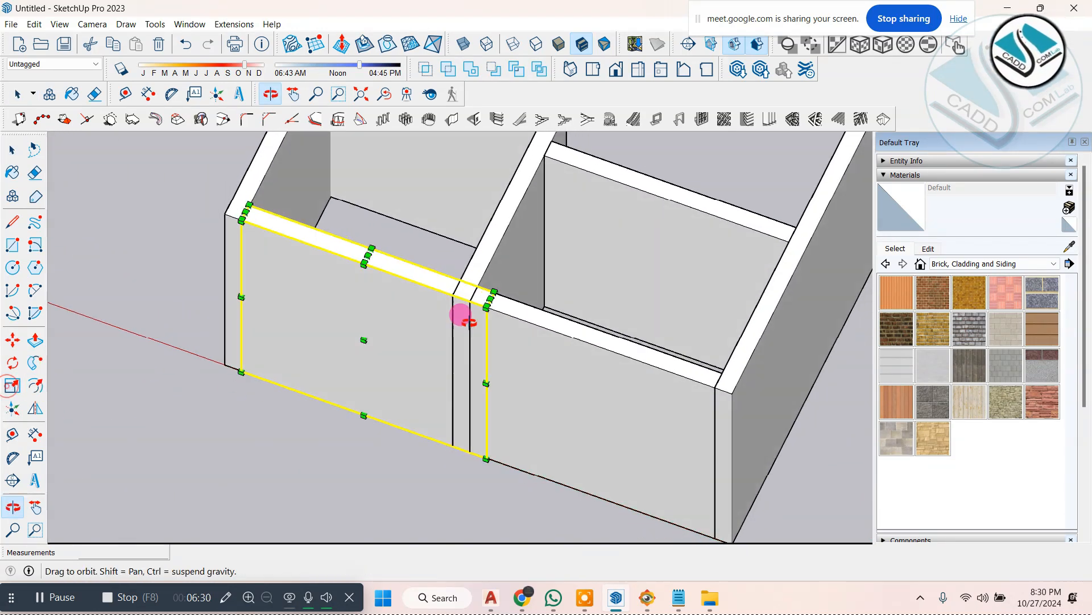
pyautogui.scroll(2, 495, 312)
pyautogui.click(497, 315)
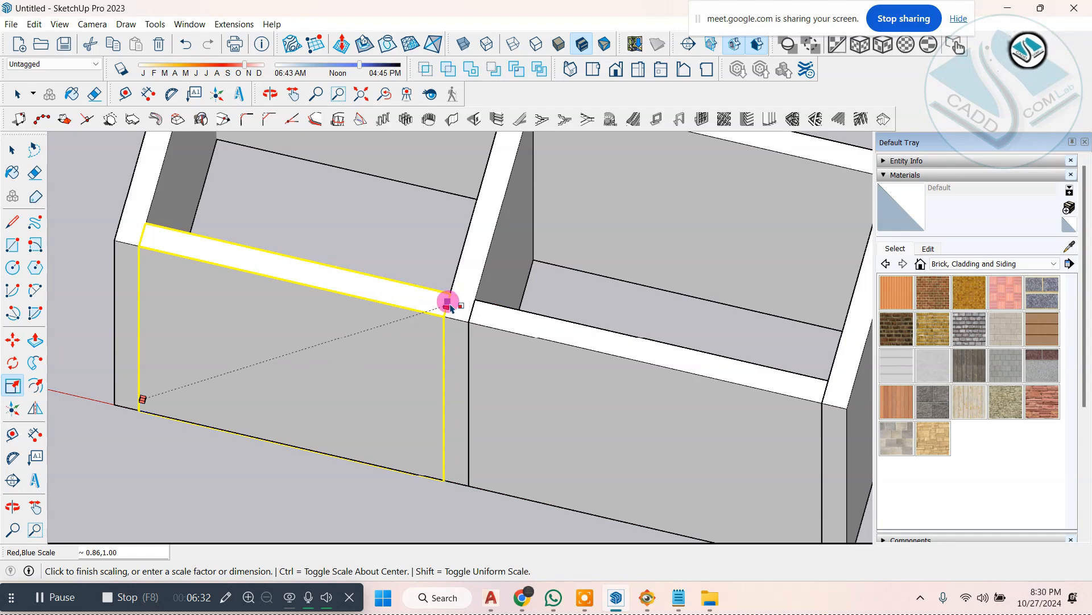
pyautogui.click(449, 305)
pyautogui.scroll(-2, 1, 195)
pyautogui.click(12, 153)
# Step: Scale the small room's rear wall to about 0.92 so its end stops at the outer side wall's inner face
pyautogui.moveTo(421, 387); pyautogui.dragTo(529, 390, button='middle')
pyautogui.scroll(4, 530, 391)
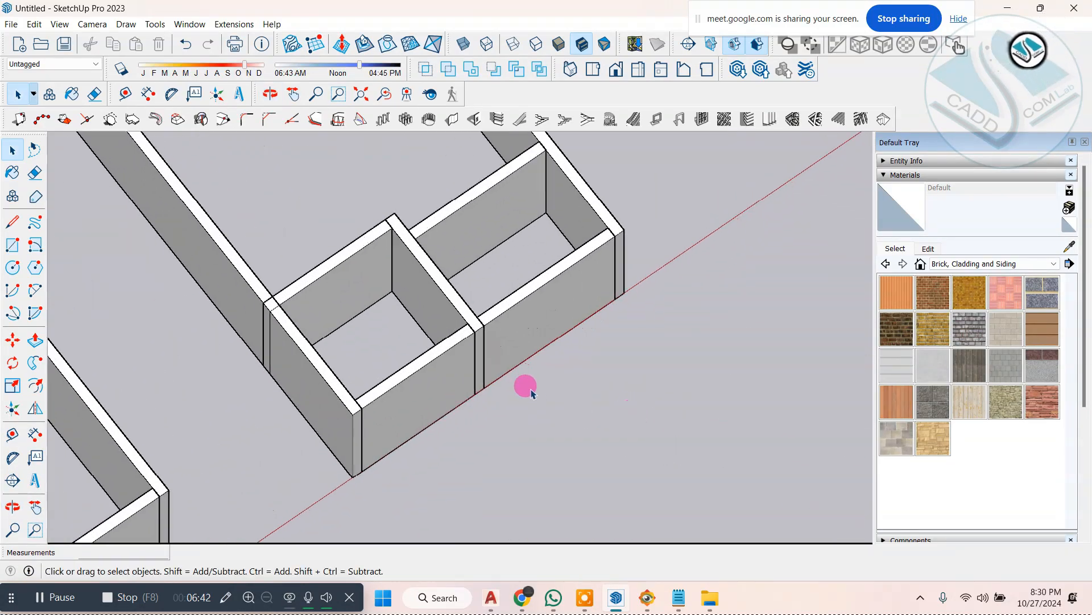
pyautogui.moveTo(441, 373); pyautogui.dragTo(382, 317, button='middle')
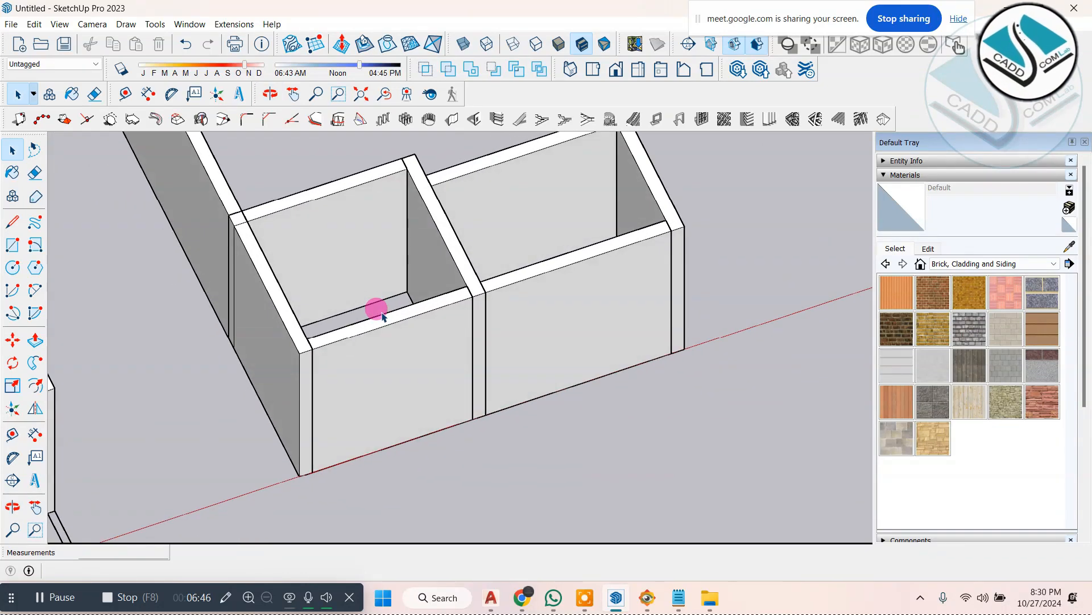
pyautogui.scroll(-3, 374, 352)
pyautogui.scroll(5, 295, 296)
pyautogui.click(409, 254)
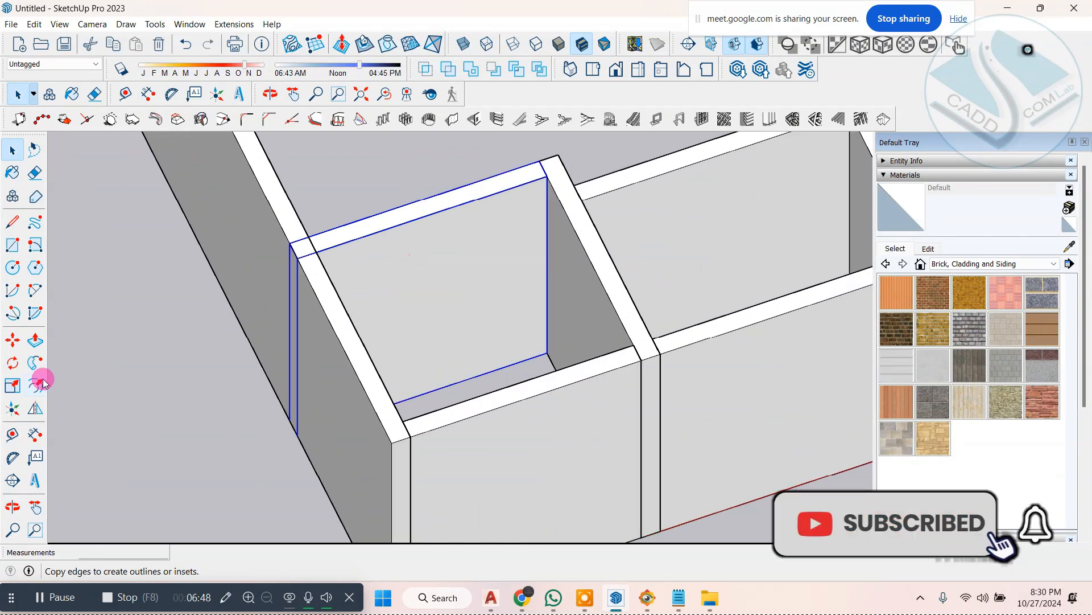
pyautogui.click(13, 385)
pyautogui.scroll(3, 297, 253)
pyautogui.click(279, 266)
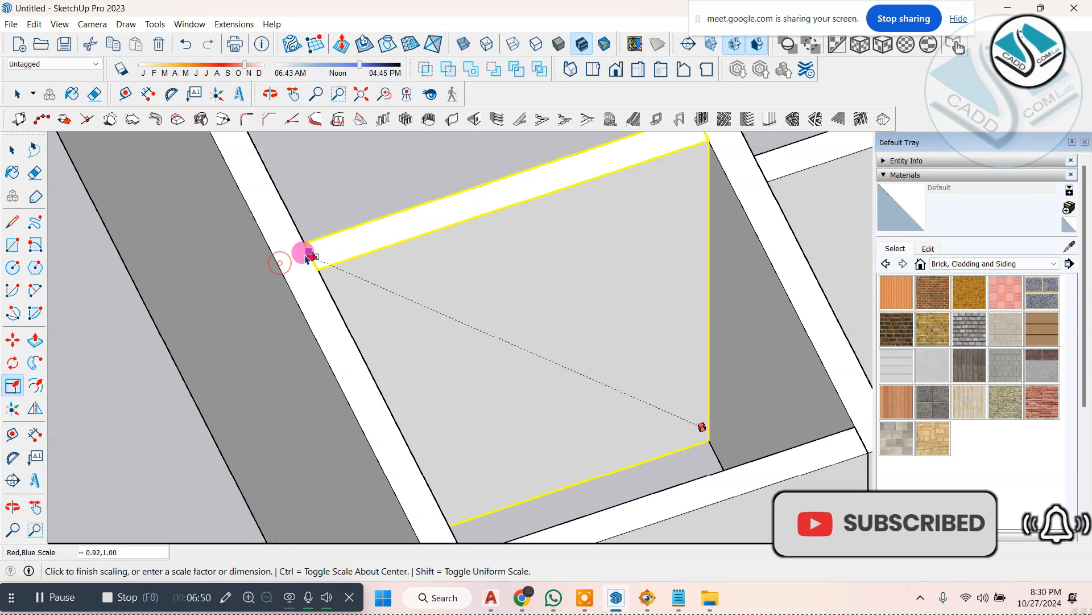
pyautogui.click(316, 249)
pyautogui.scroll(-6, 405, 253)
# Step: Turn on the Back Edges edge style to show the plan lines hidden behind the walls
pyautogui.moveTo(508, 373); pyautogui.dragTo(546, 322, button='middle')
pyautogui.scroll(2, 519, 318)
pyautogui.click(248, 174)
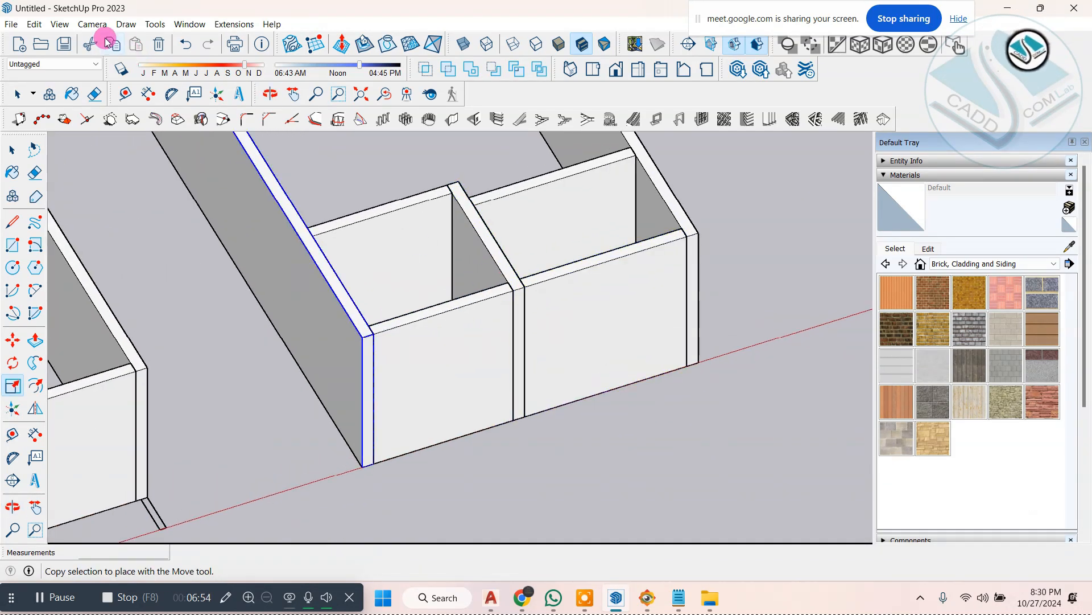
pyautogui.click(60, 23)
pyautogui.click(60, 24)
pyautogui.click(60, 24)
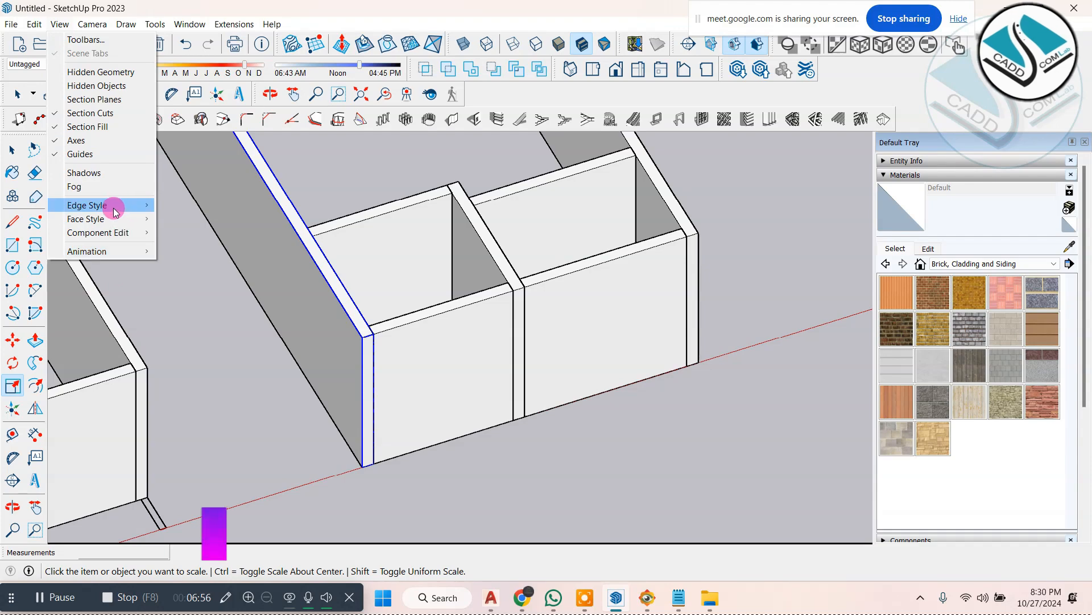
pyautogui.moveTo(116, 209)
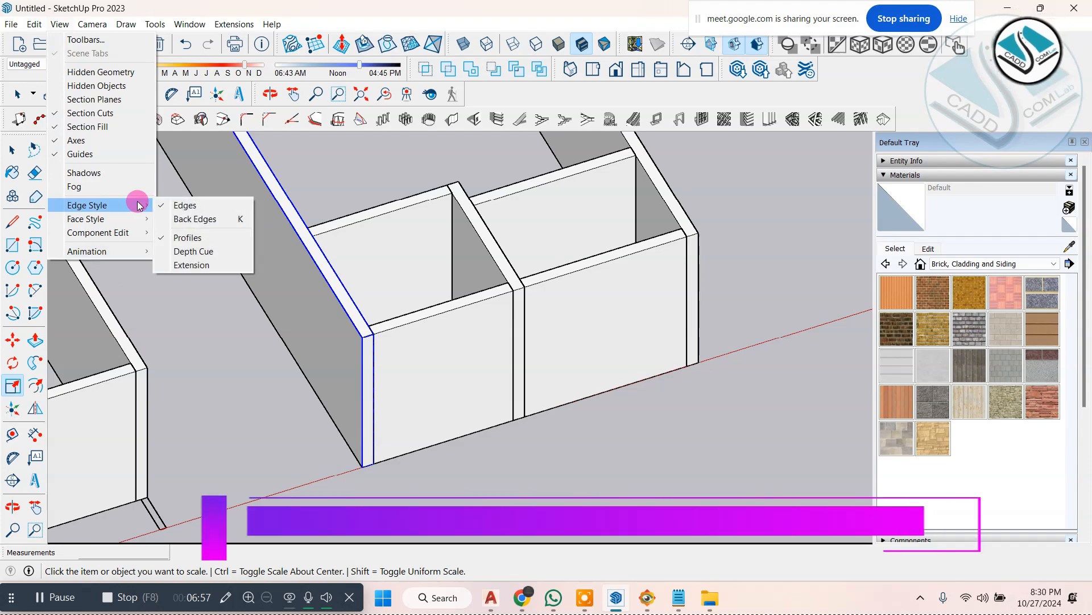
pyautogui.click(205, 225)
pyautogui.moveTo(288, 273); pyautogui.dragTo(449, 433, button='middle')
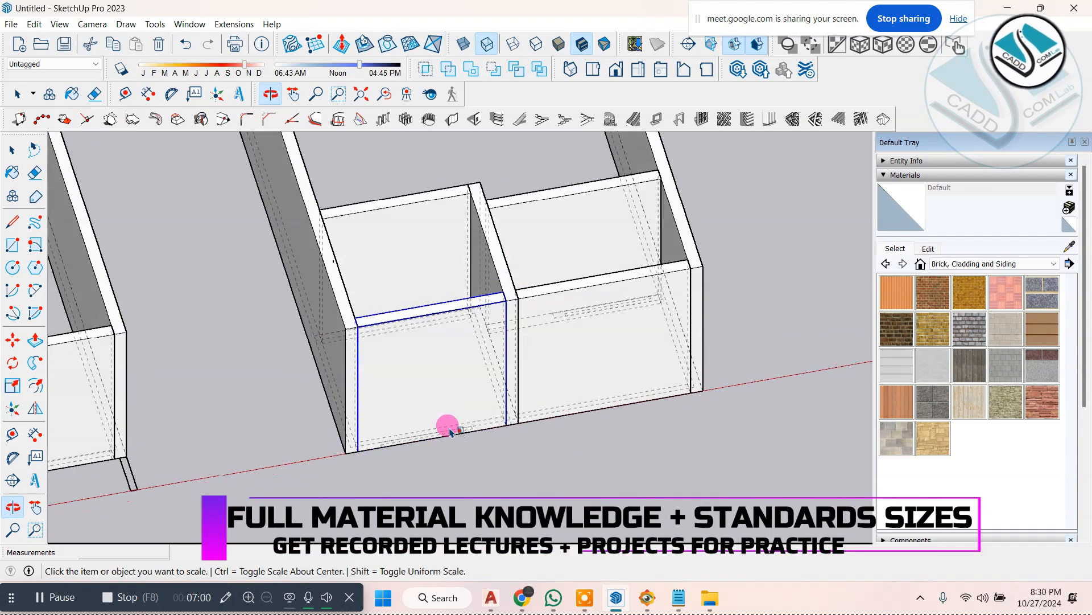
pyautogui.scroll(3, 468, 473)
pyautogui.scroll(-3, 435, 419)
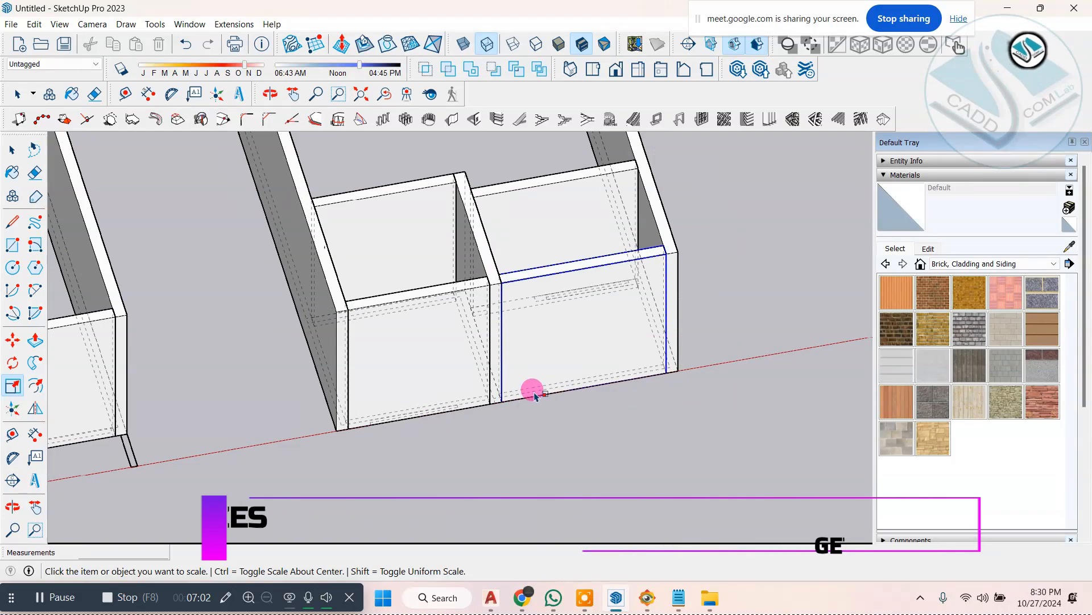
pyautogui.moveTo(535, 395); pyautogui.dragTo(642, 417, button='middle')
pyautogui.press('s')
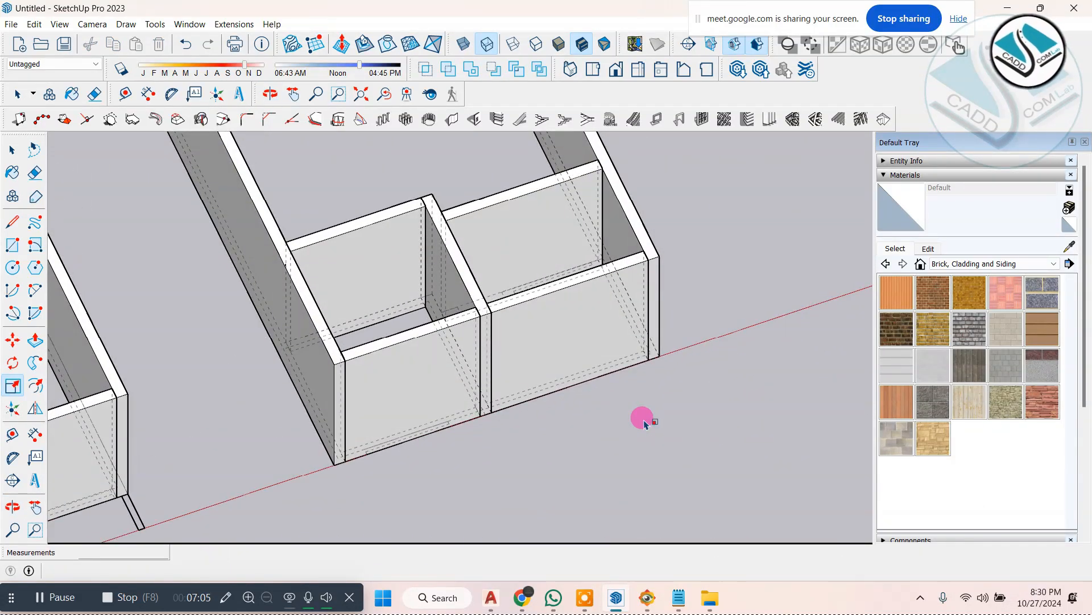
# Step: Switch to FastStone Image Viewer to check the ground-floor front in ELEVATION 1.jpg, then return to SketchUp
pyautogui.click(664, 603)
pyautogui.click(651, 601)
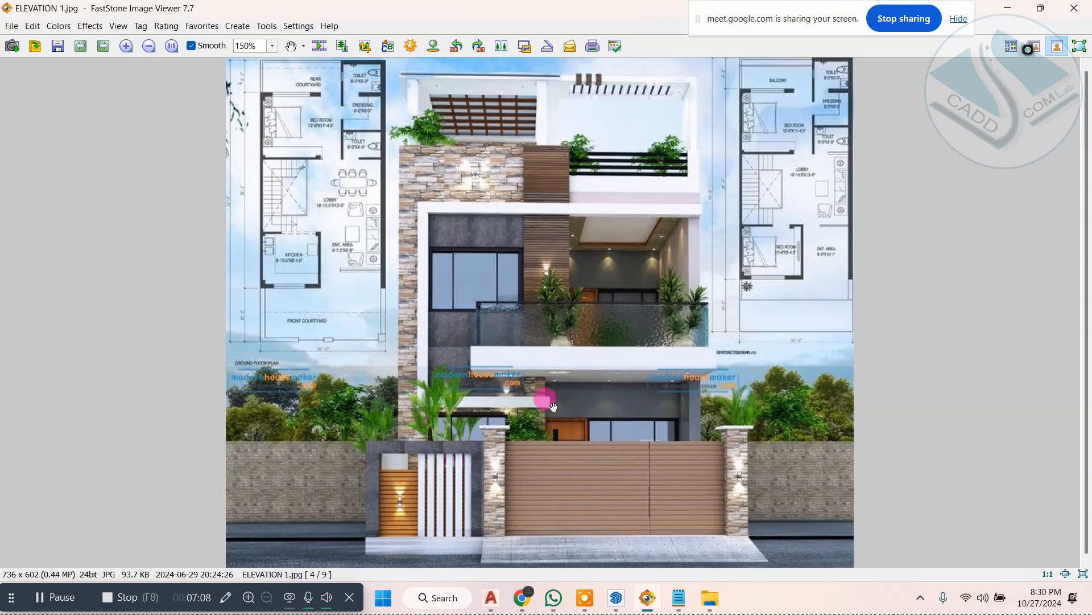
pyautogui.click(1020, 7)
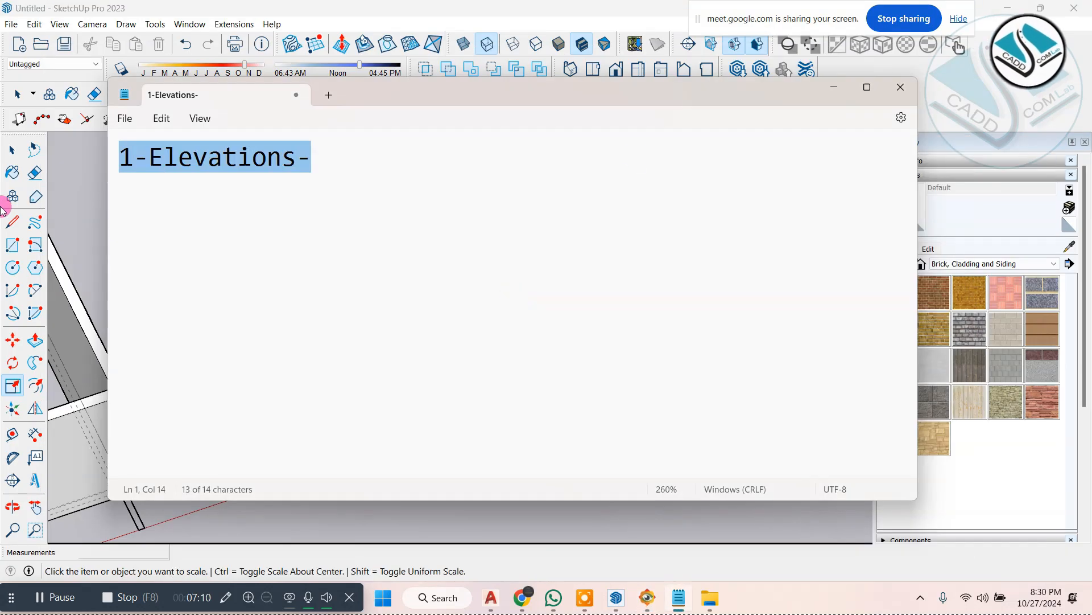
pyautogui.click(840, 89)
# Step: Delete the copied front wall that closes the wider bay beside the small room
pyautogui.click(12, 149)
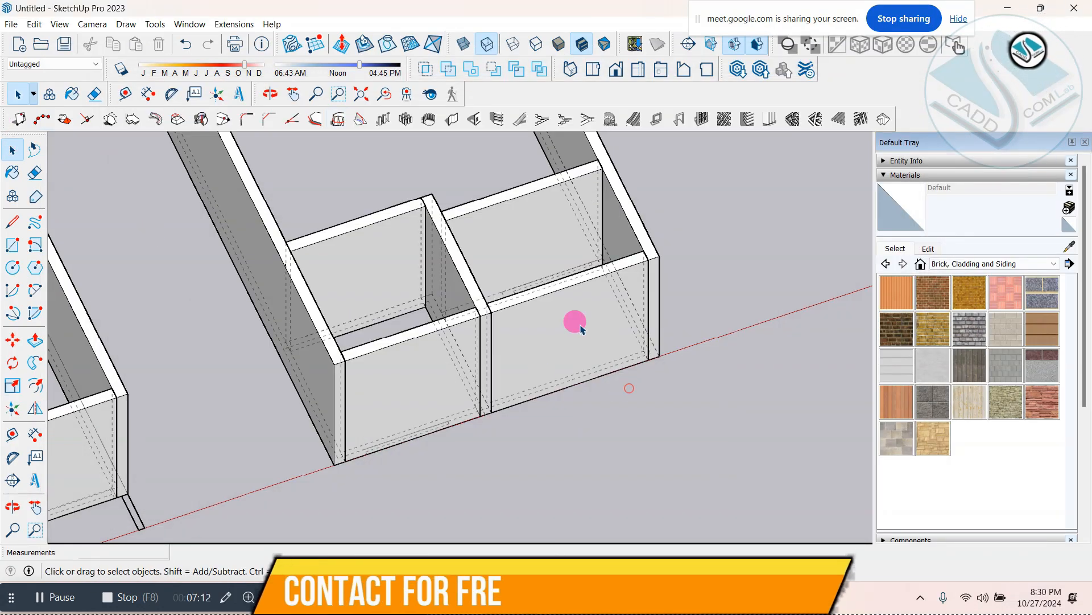
pyautogui.moveTo(556, 371)
pyautogui.mouseDown(button='middle')
pyautogui.moveTo(478, 321)
pyautogui.moveTo(493, 283)
pyautogui.mouseUp(button='middle')
pyautogui.scroll(3, 493, 283)
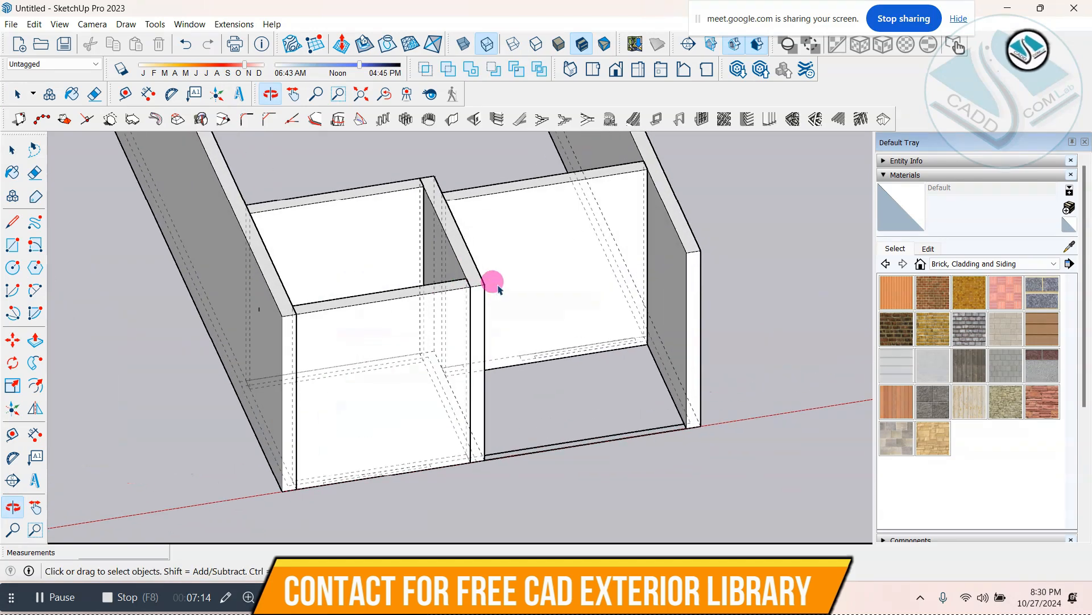
# Step: Compare the open entrance bay of the model with the ground-floor entrance in ELEVATION 1.jpg in FastStone Image Viewer
pyautogui.click(648, 597)
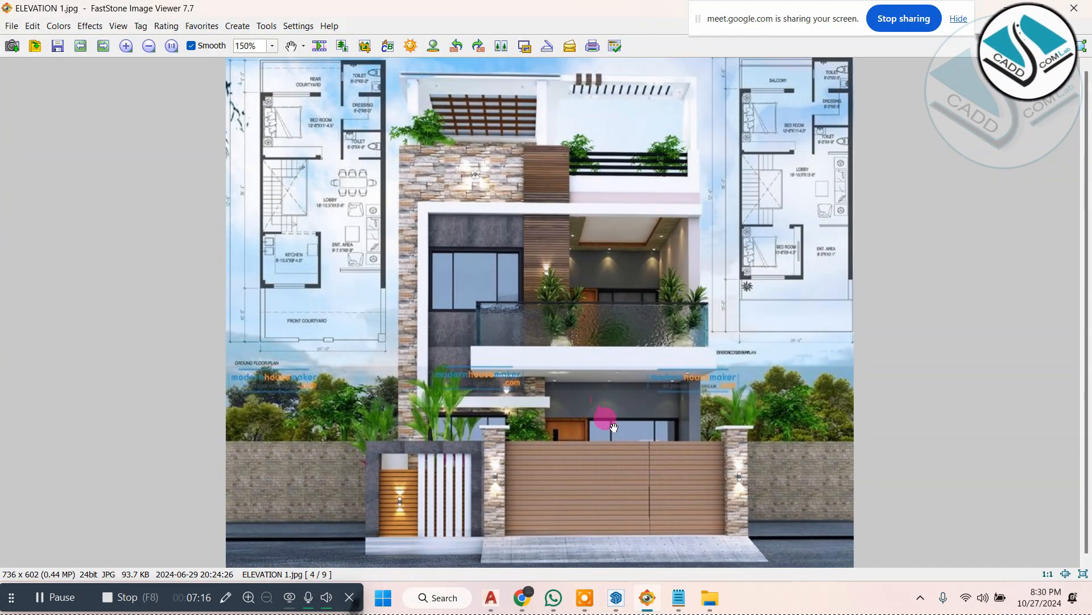
pyautogui.click(603, 410)
pyautogui.scroll(3, 630, 386)
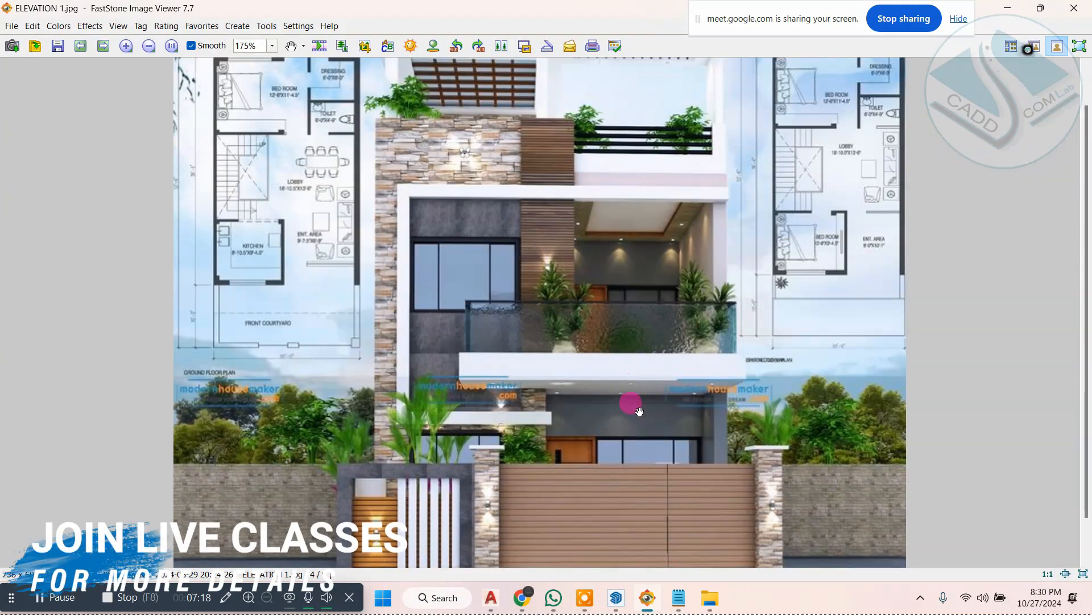
pyautogui.moveTo(642, 414); pyautogui.dragTo(897, 141)
pyautogui.click(1016, 5)
pyautogui.moveTo(552, 371); pyautogui.dragTo(489, 455, button='middle')
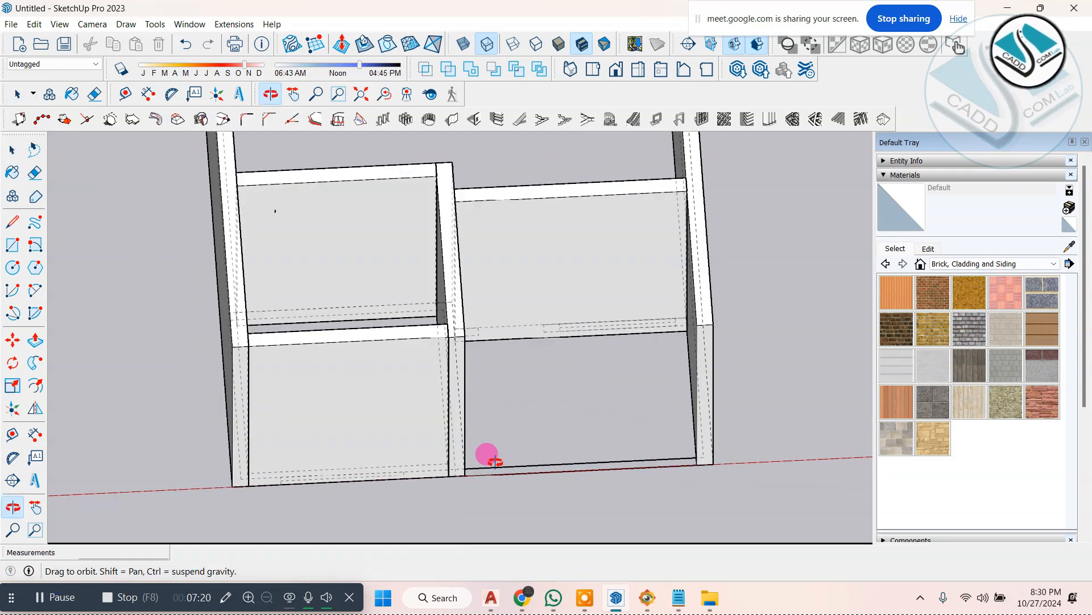
pyautogui.scroll(3, 544, 329)
pyautogui.scroll(-5, 488, 334)
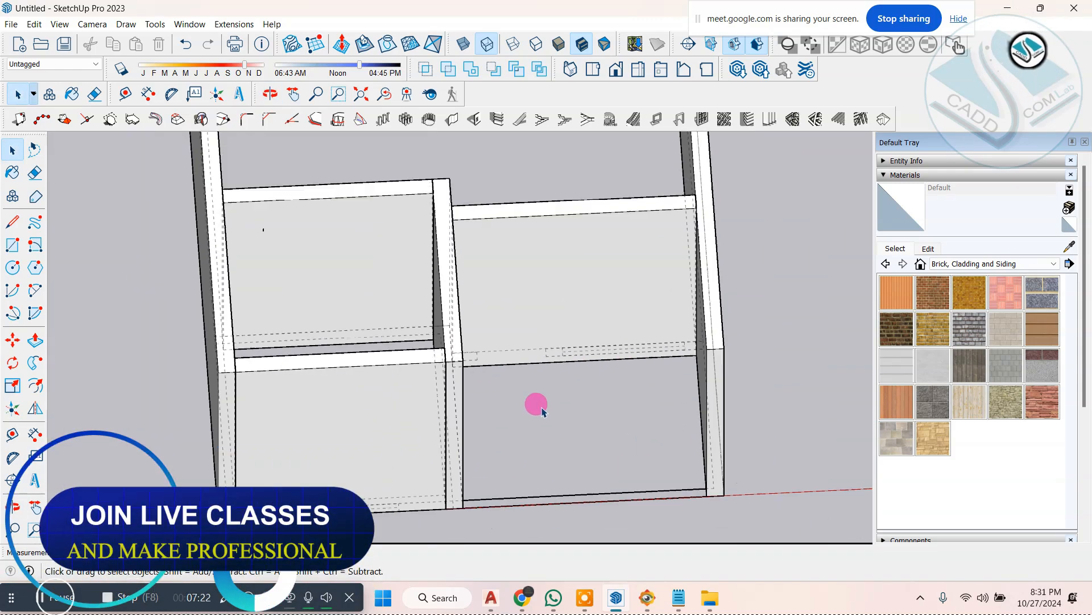
pyautogui.moveTo(536, 408)
pyautogui.mouseDown(button='middle')
pyautogui.moveTo(403, 378)
pyautogui.moveTo(605, 386)
pyautogui.moveTo(690, 364)
pyautogui.mouseUp(button='middle')
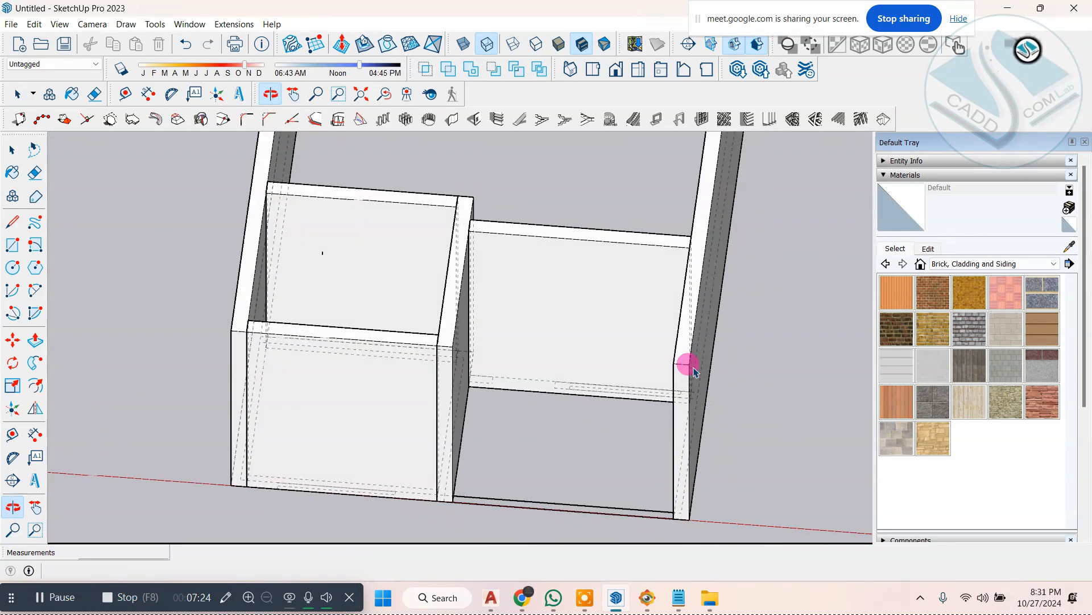
pyautogui.click(60, 24)
pyautogui.moveTo(147, 208)
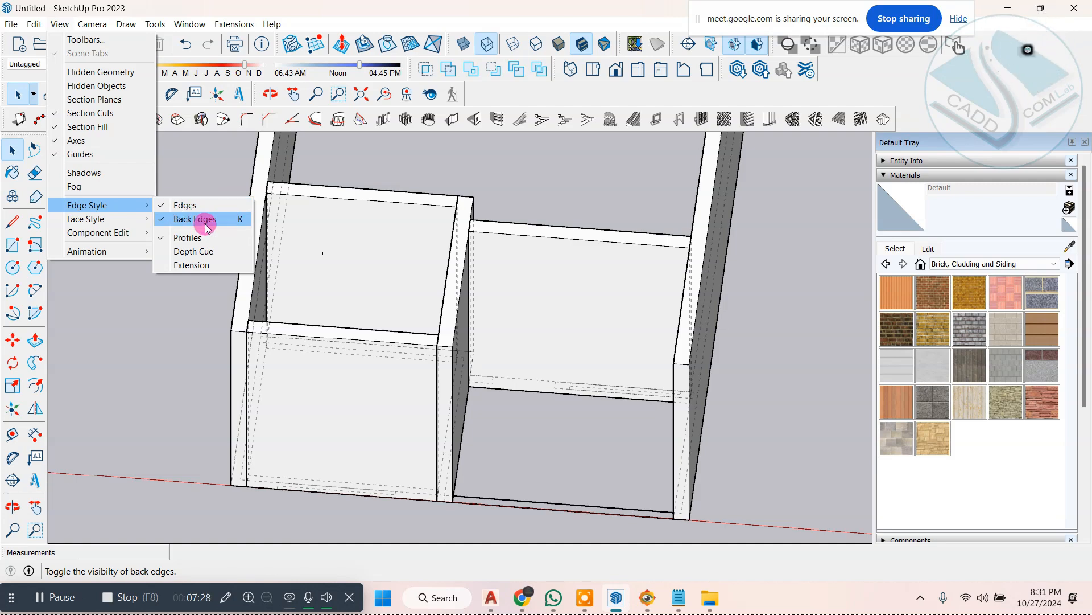
pyautogui.click(483, 220)
# Step: Measure the window's width along its plan lines beneath the small room's front wall with the Dimension tool
pyautogui.moveTo(434, 283); pyautogui.dragTo(316, 459, button='middle')
pyautogui.scroll(5, 339, 484)
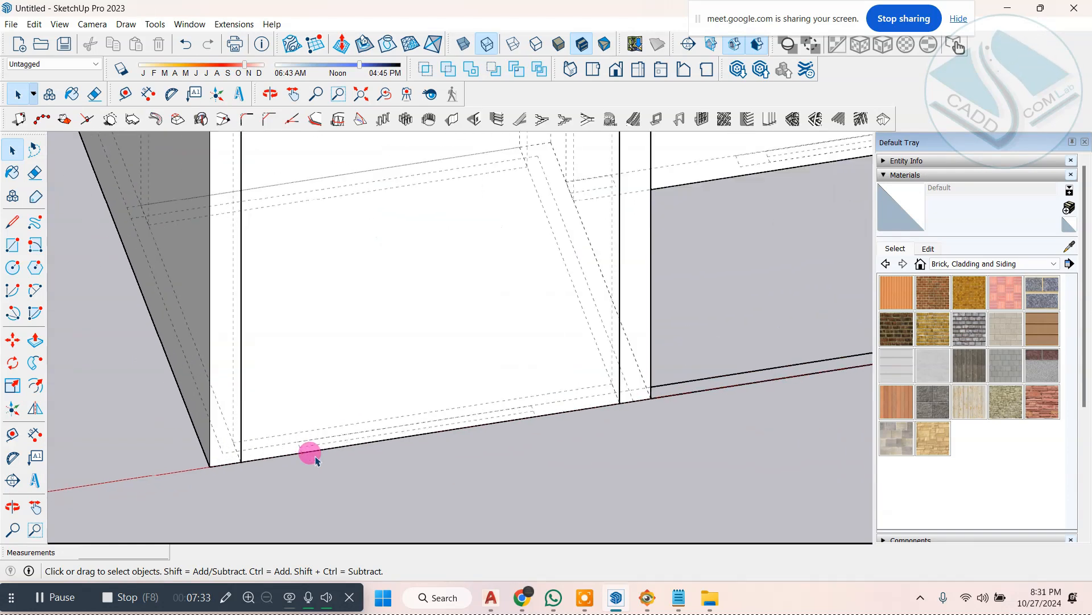
pyautogui.click(35, 436)
pyautogui.click(302, 453)
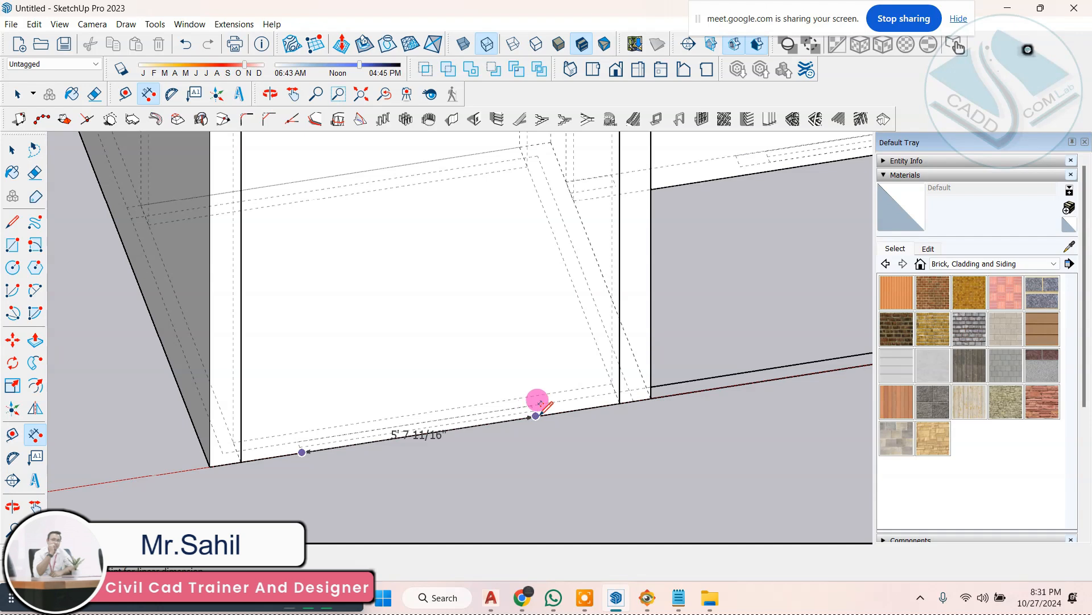
pyautogui.scroll(-5, 497, 425)
pyautogui.scroll(3, 490, 427)
pyautogui.moveTo(489, 427); pyautogui.dragTo(517, 386, button='middle')
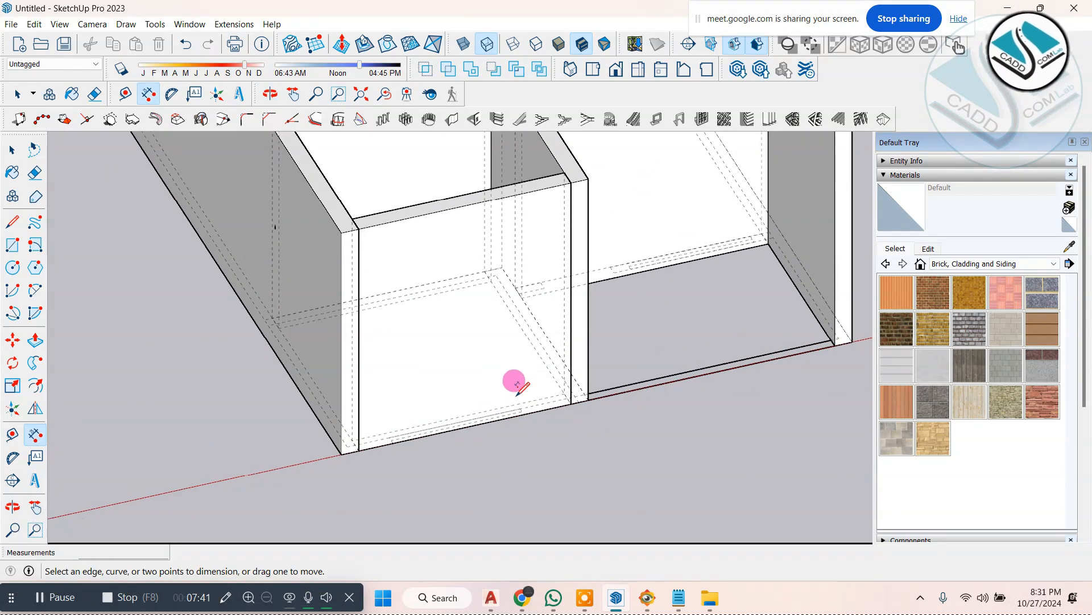
# Step: Start the 1001bit Create Wall Opening tool with an opening width of 5' and a height of 6'
pyautogui.click(476, 120)
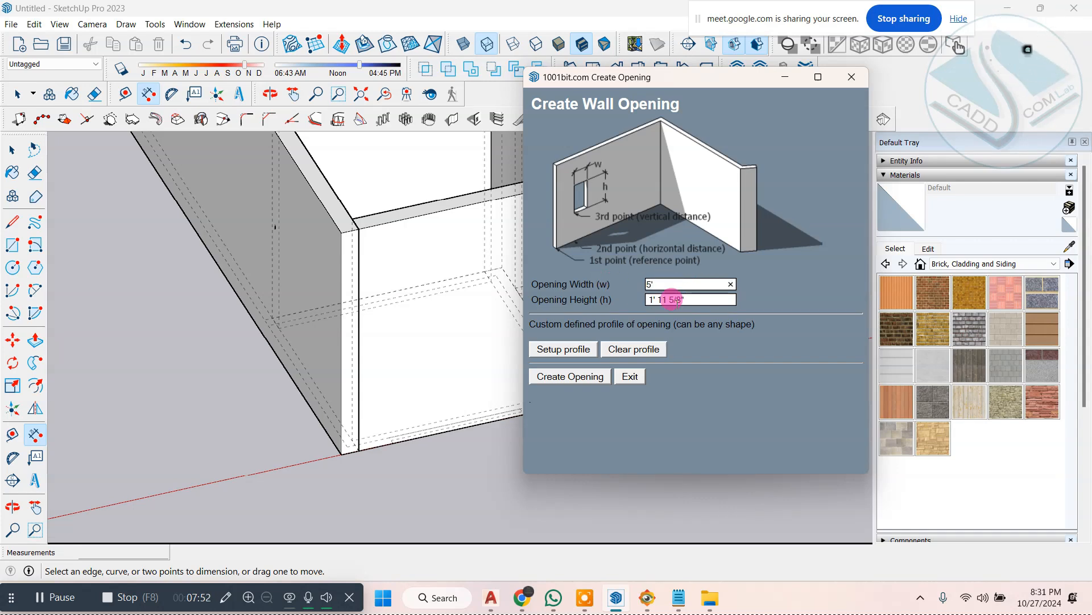
pyautogui.write("6'")
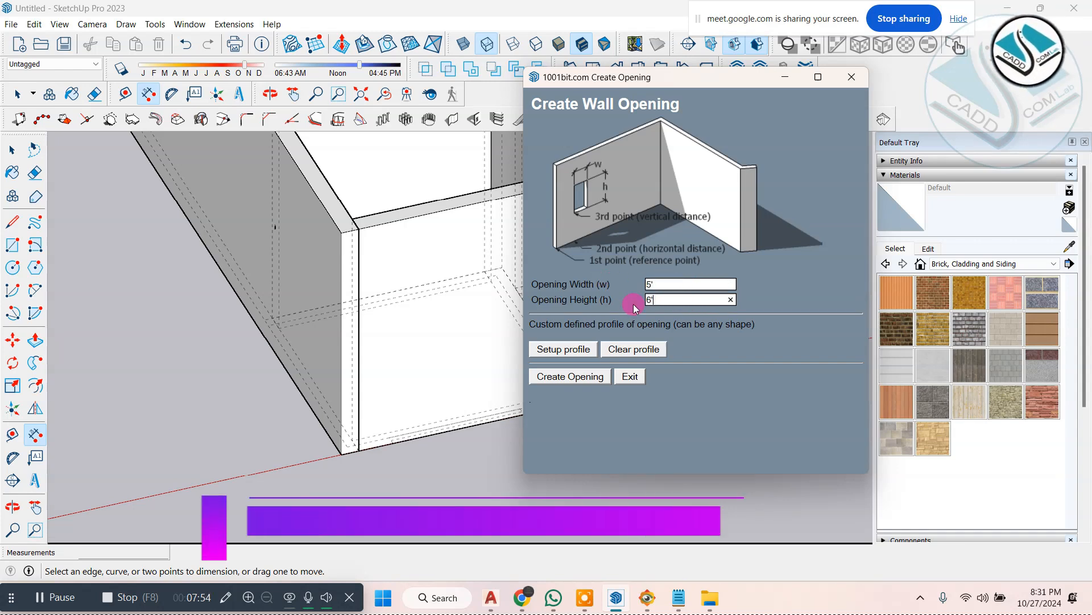
# Step: Switch to FastStone Image Viewer to check the front window proportions in ELEVATION 1.jpg, then return to SketchUp
pyautogui.click(647, 595)
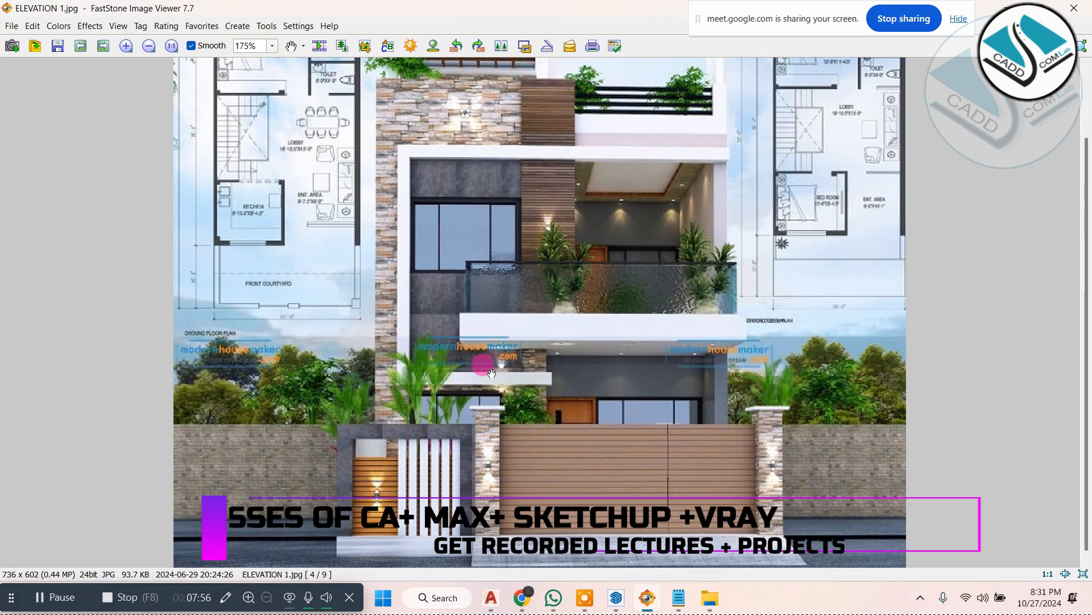
pyautogui.scroll(1, 483, 422)
pyautogui.scroll(-1, 483, 425)
pyautogui.click(519, 392)
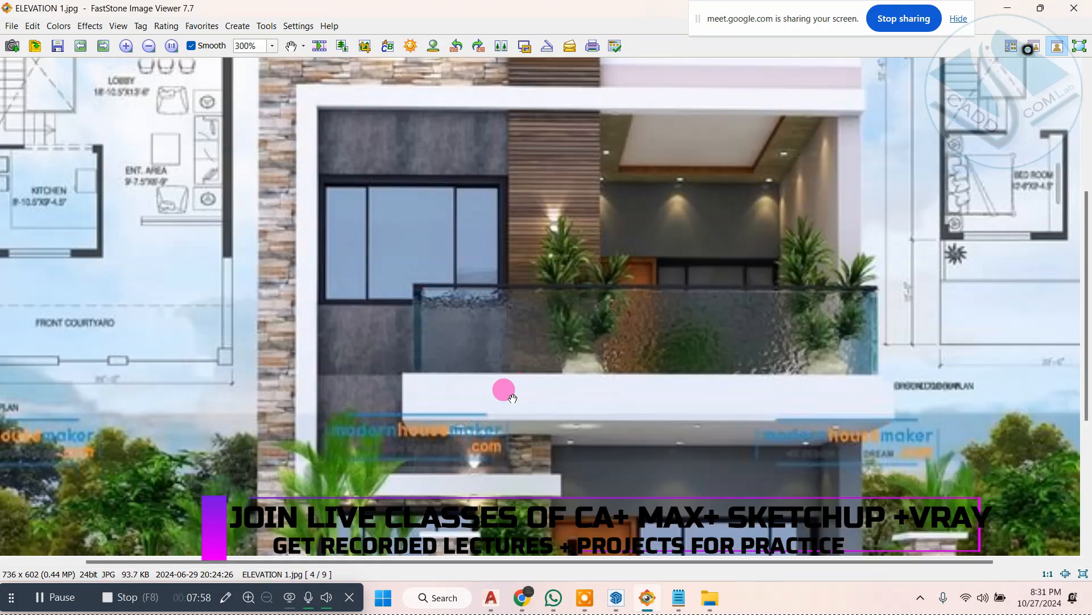
pyautogui.moveTo(505, 405); pyautogui.dragTo(415, 308)
pyautogui.click(1007, 9)
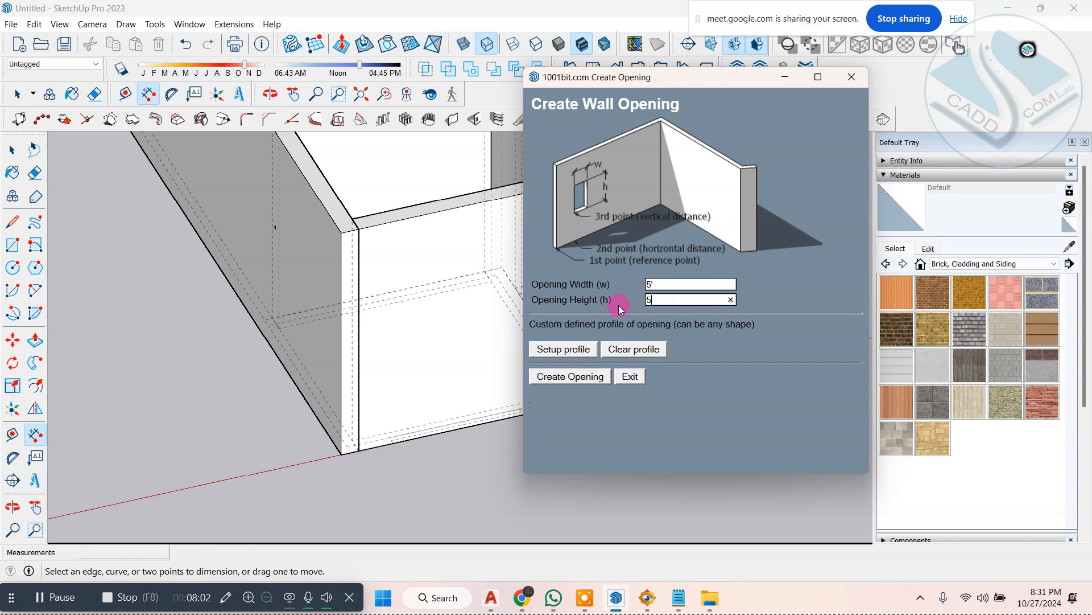
# Step: Set the opening height to 5' and try placing the opening from the window mark on the small room's front wall
pyautogui.click(572, 377)
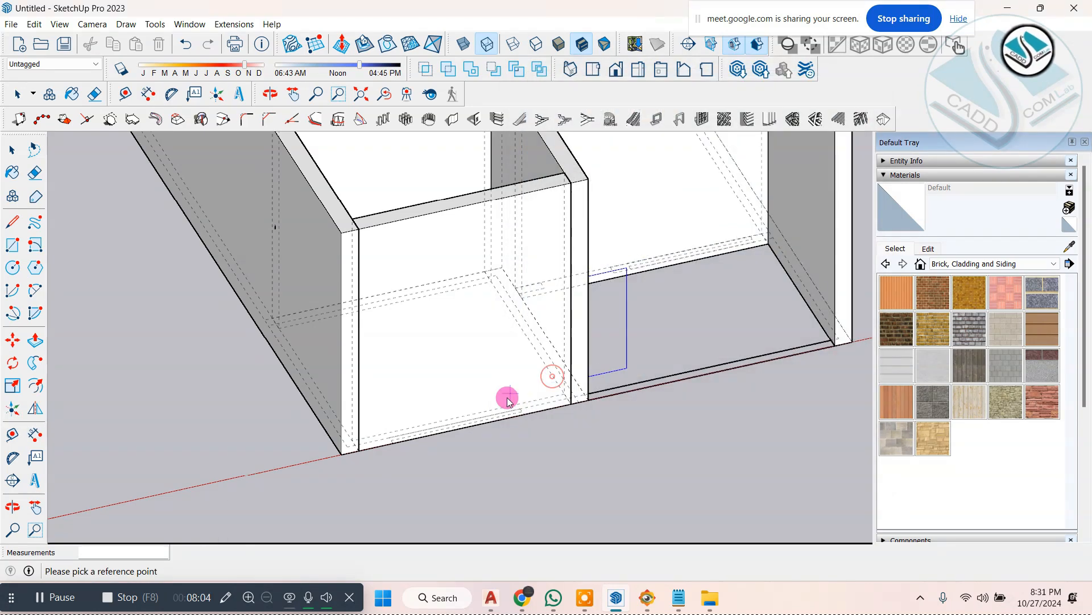
pyautogui.scroll(2, 508, 395)
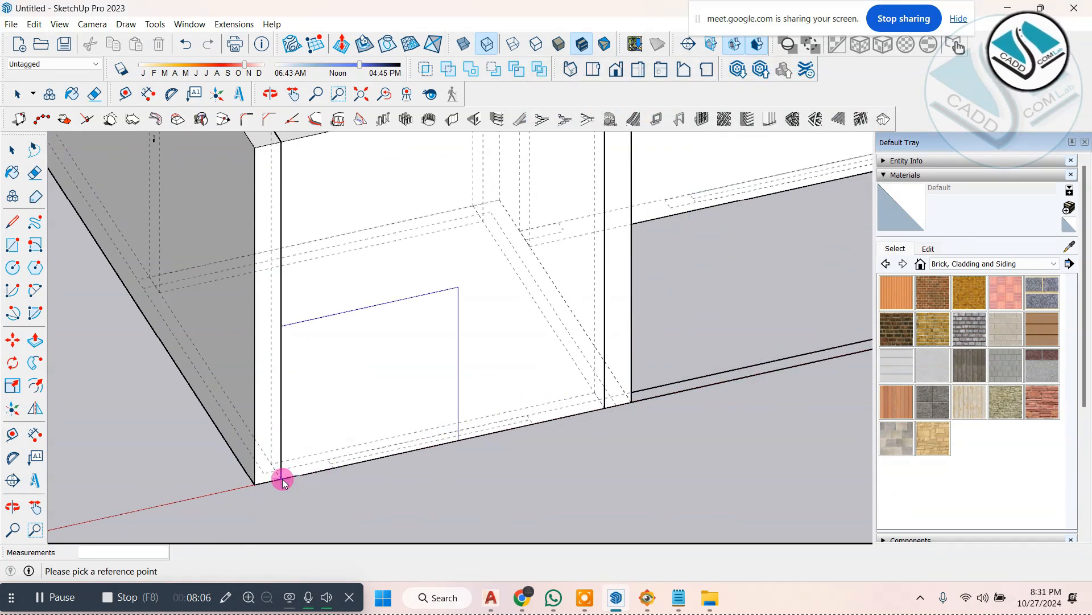
pyautogui.click(334, 467)
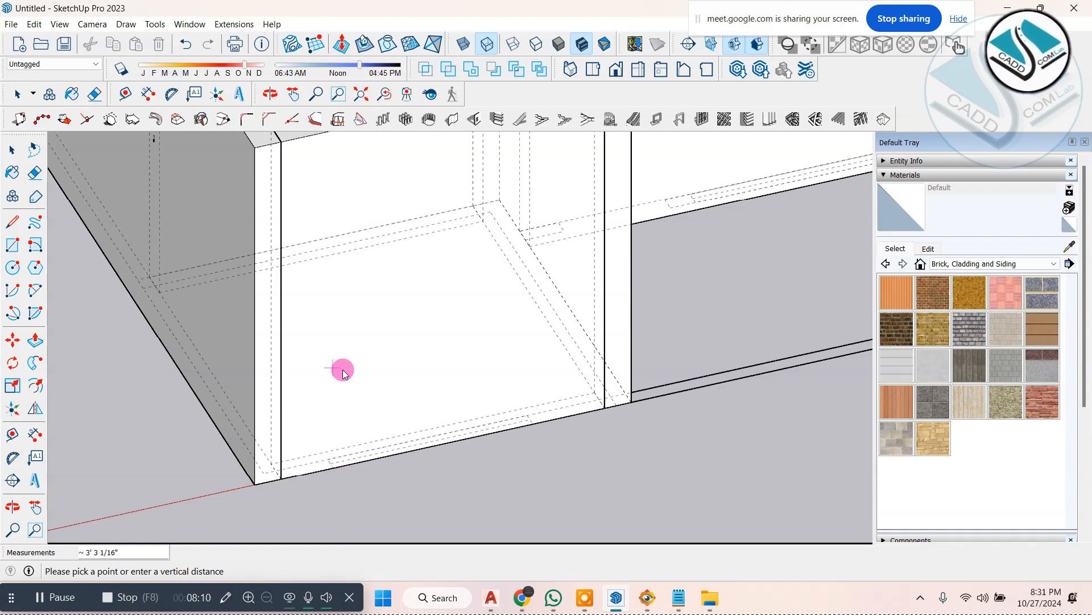
pyautogui.press('space')
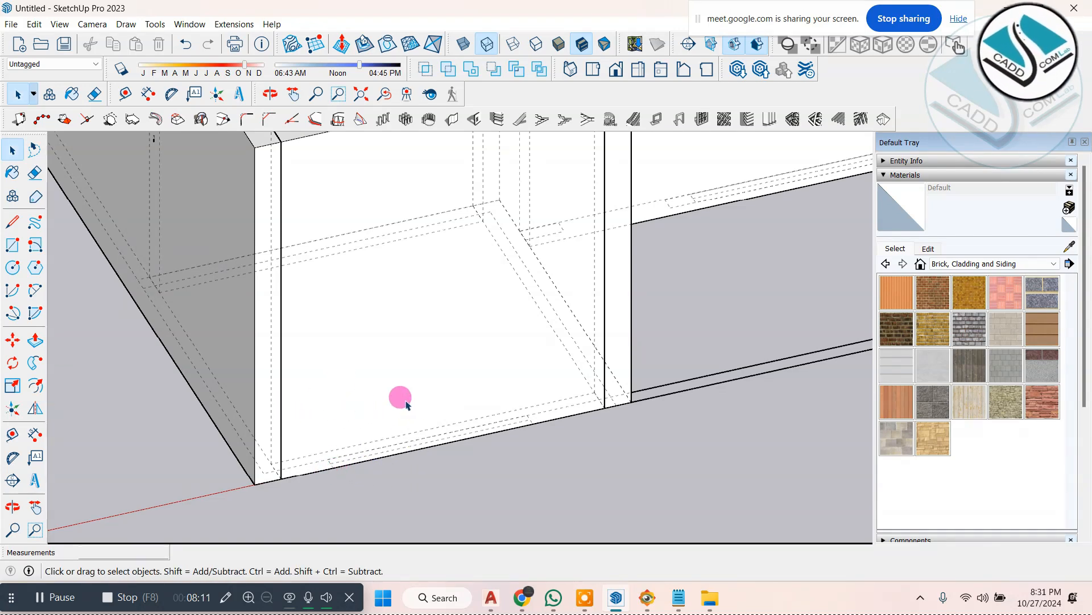
# Step: Restart Create Wall Opening and place the 5' by 5' opening in the small room's front wall above the window mark
pyautogui.click(480, 120)
pyautogui.click(576, 380)
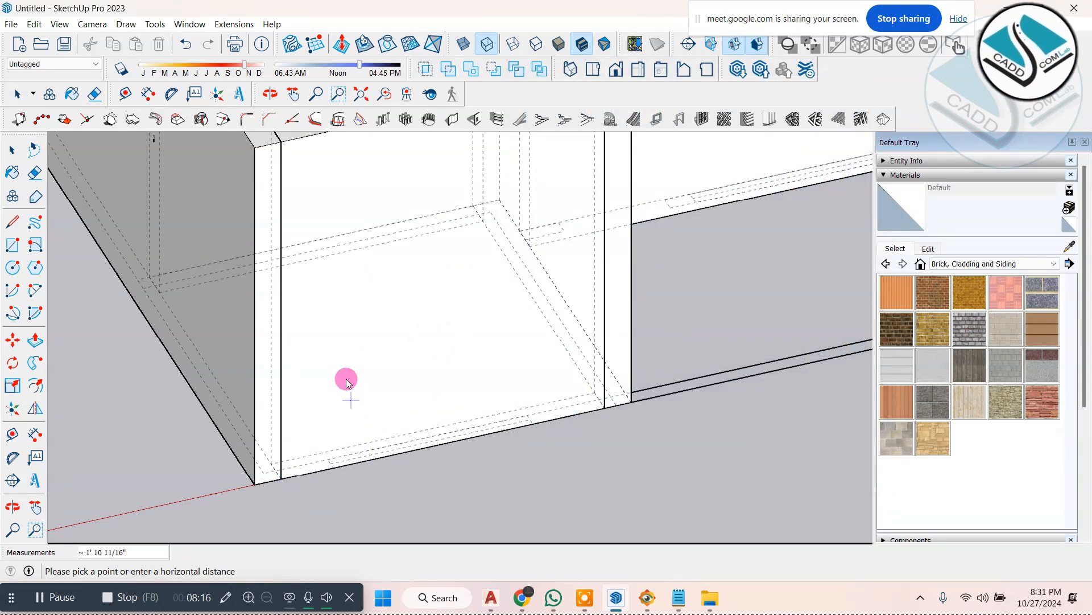
pyautogui.click(334, 466)
pyautogui.click(471, 431)
pyautogui.scroll(-2, 471, 431)
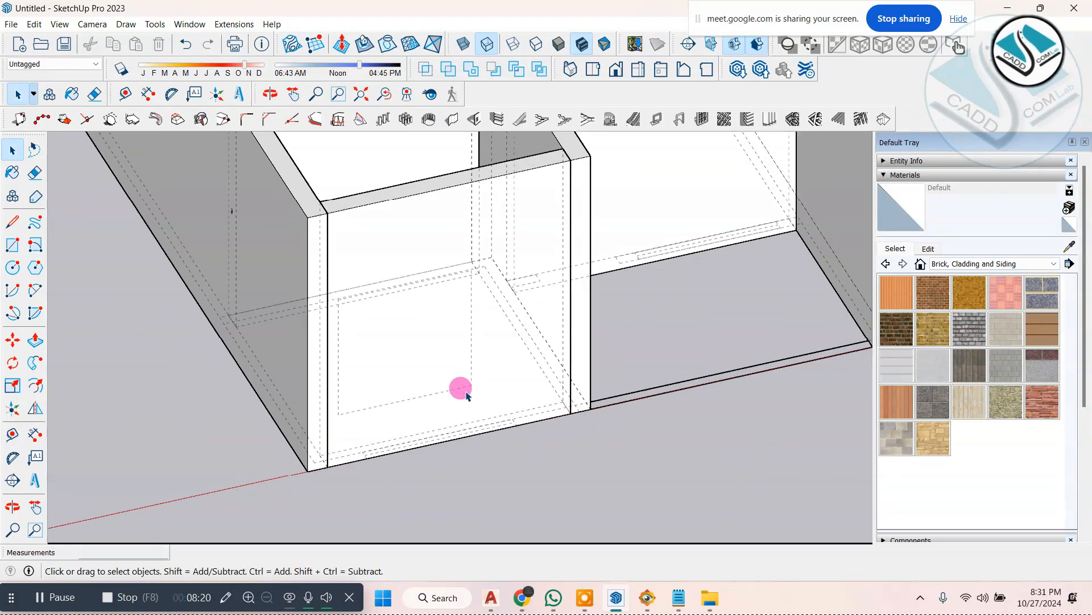
# Step: Undo the wall opening just placed in the small room's front wall
pyautogui.moveTo(458, 388); pyautogui.dragTo(748, 482, button='middle')
pyautogui.hotkey('ctrl', 'z')
pyautogui.hotkey('ctrl', 'z')
pyautogui.hotkey('ctrl', 'z')
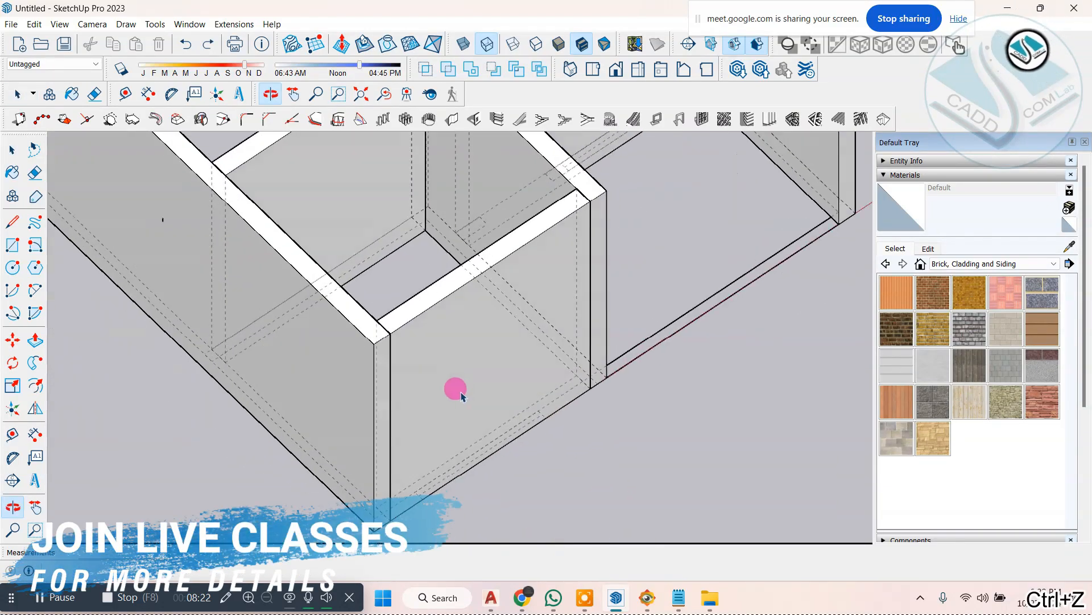
pyautogui.scroll(-1, 364, 256)
pyautogui.moveTo(387, 279); pyautogui.dragTo(410, 416, button='middle')
pyautogui.scroll(1, 487, 444)
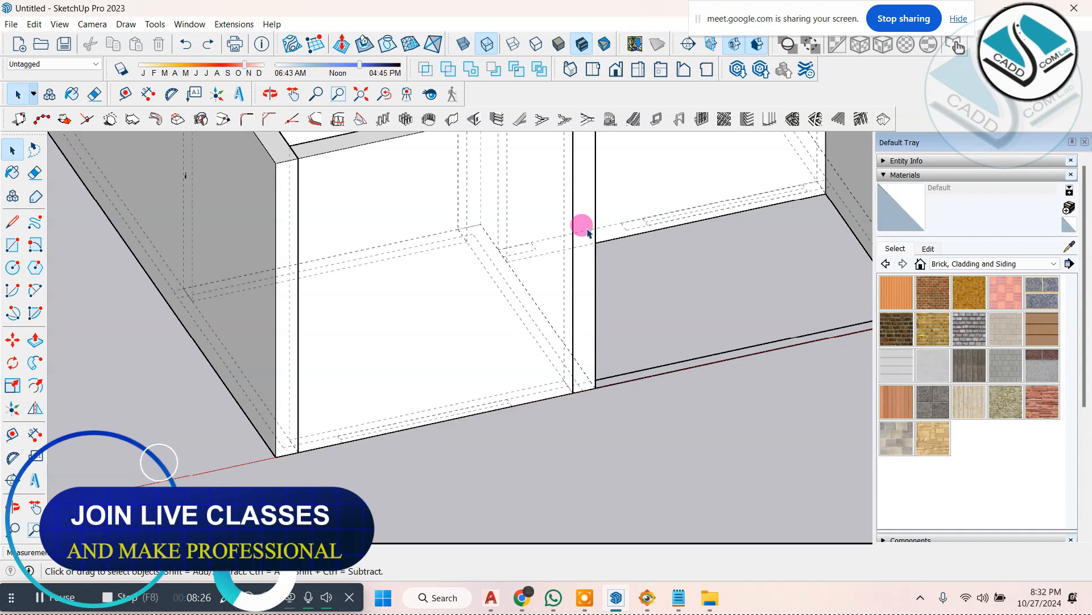
# Step: Select the small room's front wall and try to place the 5' by 5' wall opening from its bottom corner
pyautogui.click(476, 119)
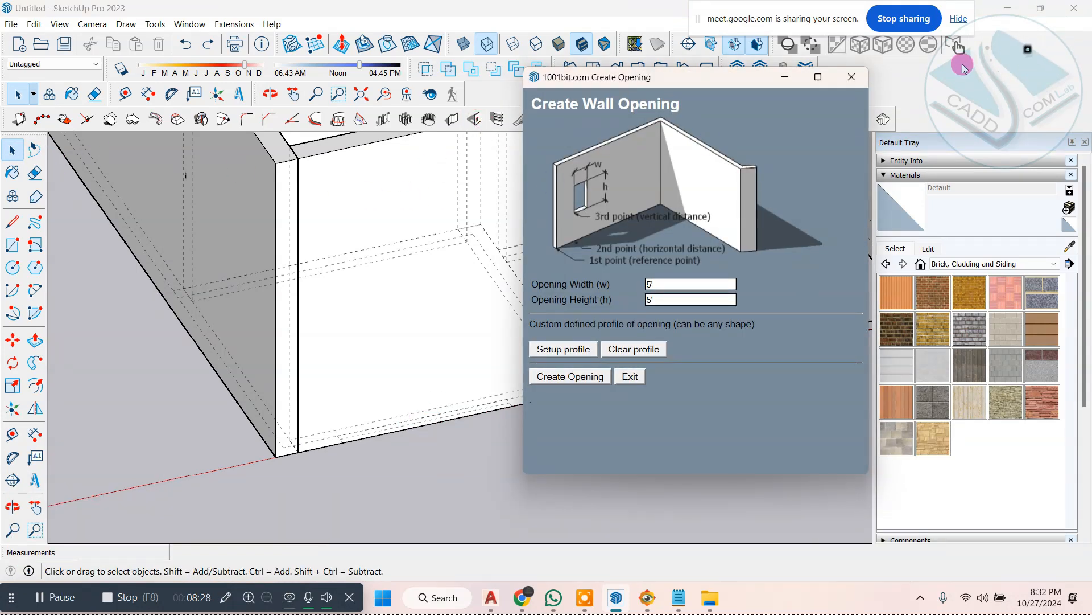
pyautogui.click(853, 77)
pyautogui.click(404, 248)
pyautogui.scroll(-1, 406, 249)
pyautogui.moveTo(407, 251); pyautogui.dragTo(465, 270, button='middle')
pyautogui.scroll(1, 465, 270)
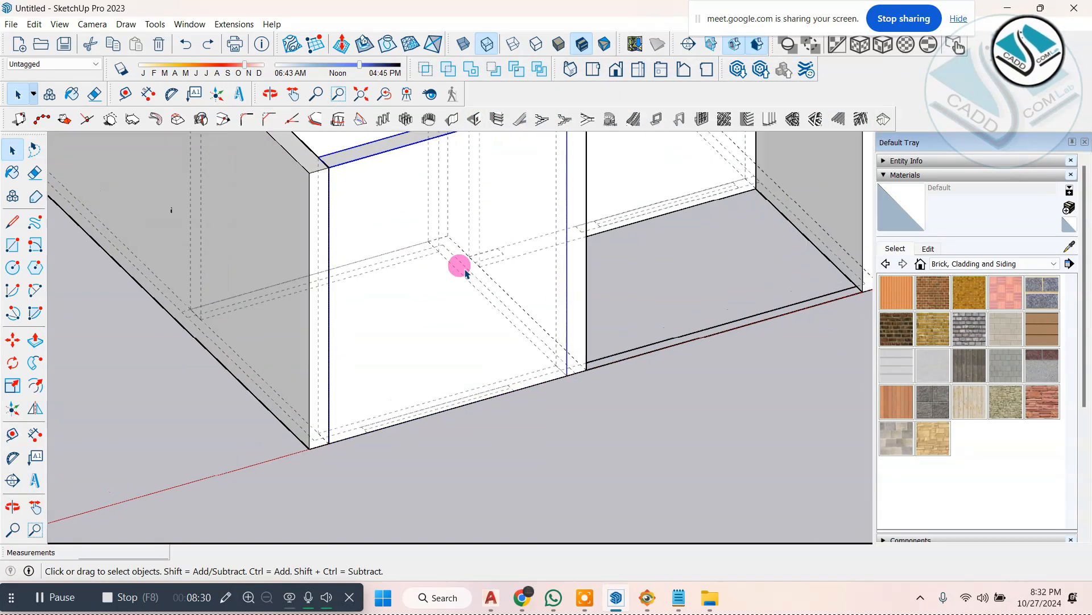
pyautogui.click(475, 120)
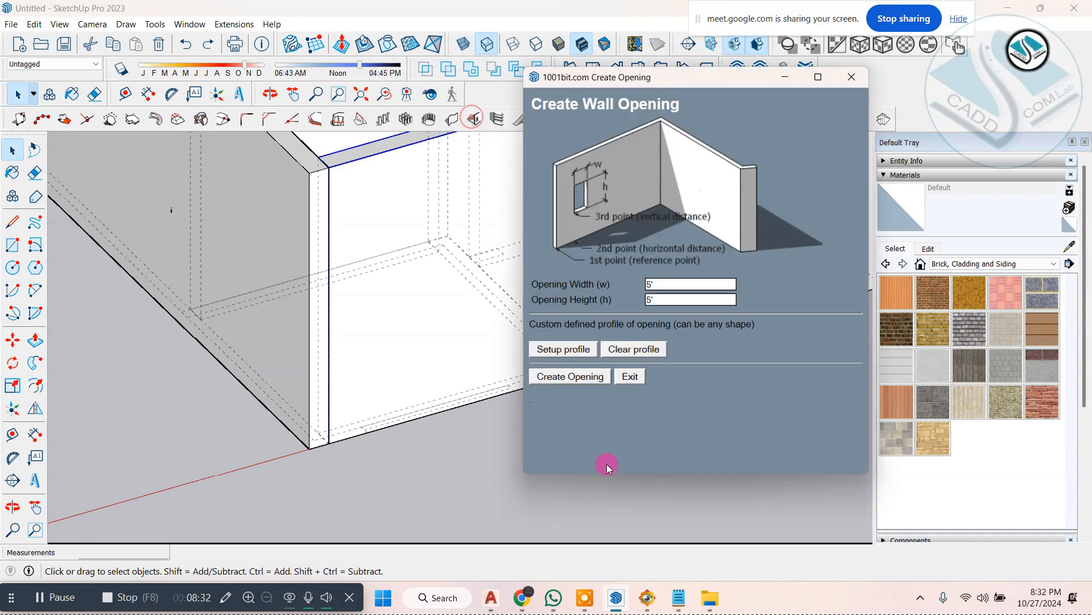
pyautogui.click(557, 378)
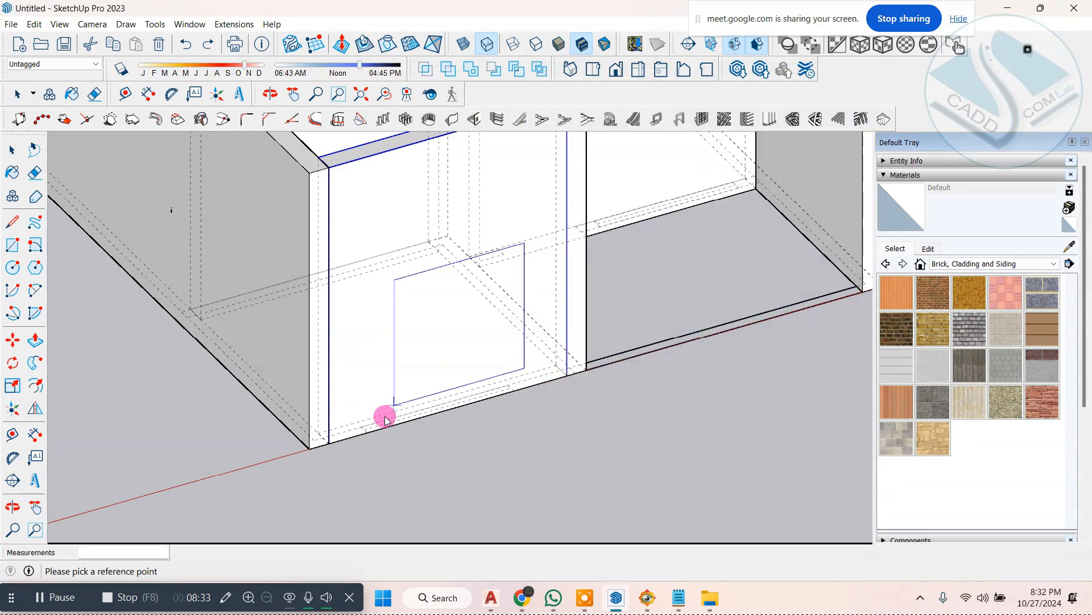
pyautogui.click(334, 443)
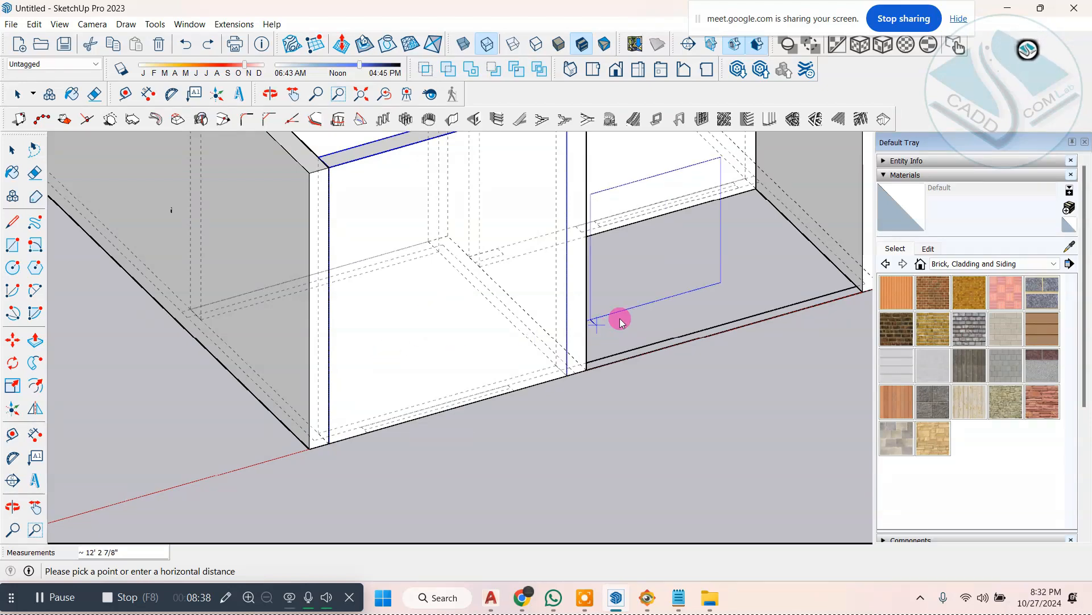
pyautogui.moveTo(647, 325); pyautogui.dragTo(675, 305, button='middle')
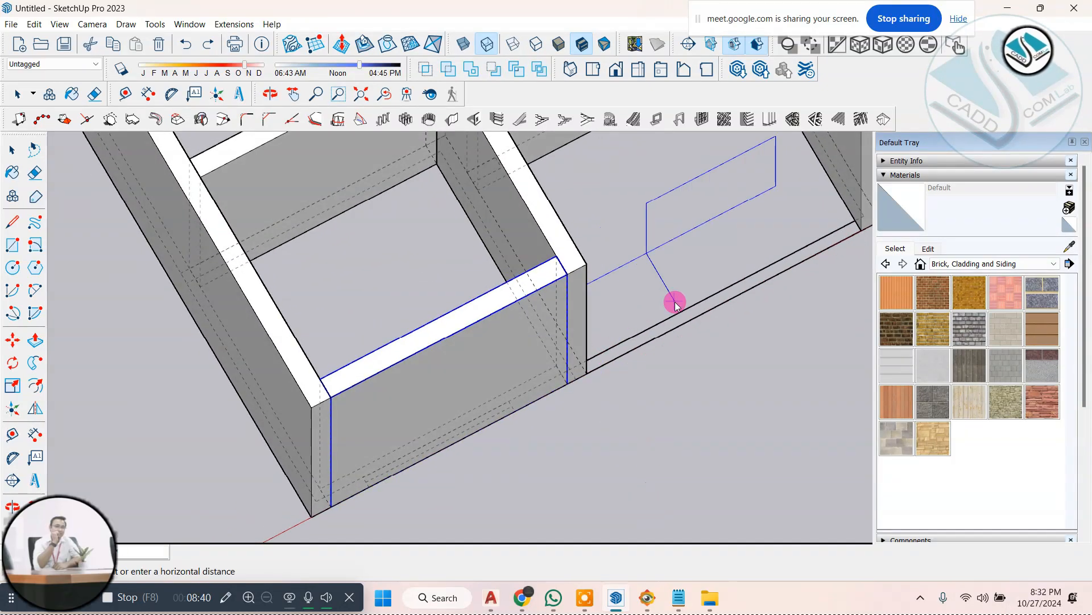
pyautogui.scroll(-2, 539, 349)
pyautogui.press('space')
# Step: Turn off the Back Edges edge style so the walls hide the plan lines behind them
pyautogui.scroll(2, 551, 312)
pyautogui.moveTo(539, 349); pyautogui.dragTo(601, 277, button='middle')
pyautogui.click(63, 24)
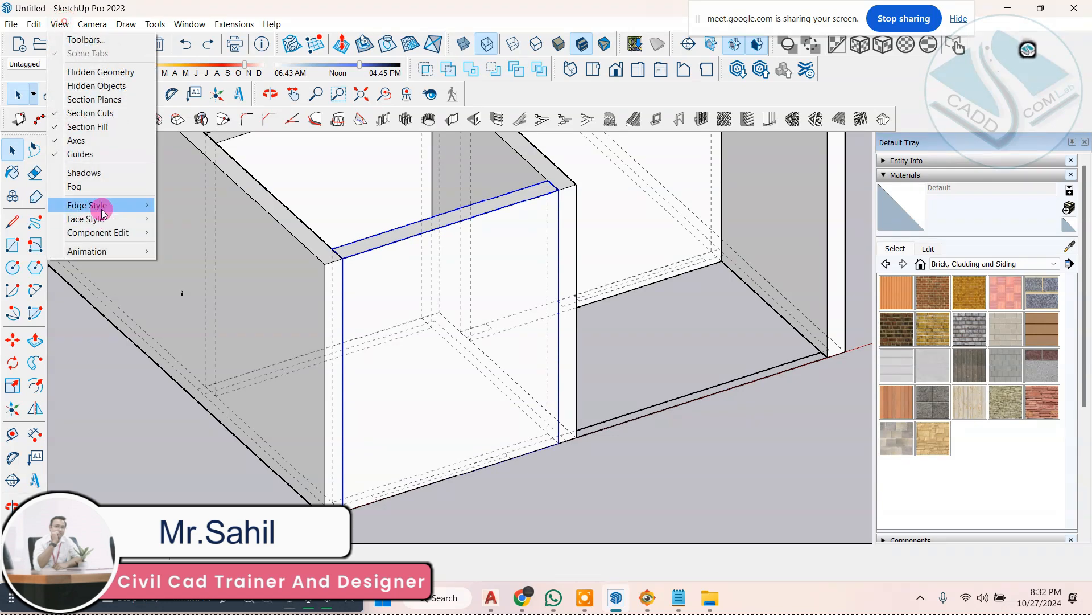
pyautogui.click(128, 205)
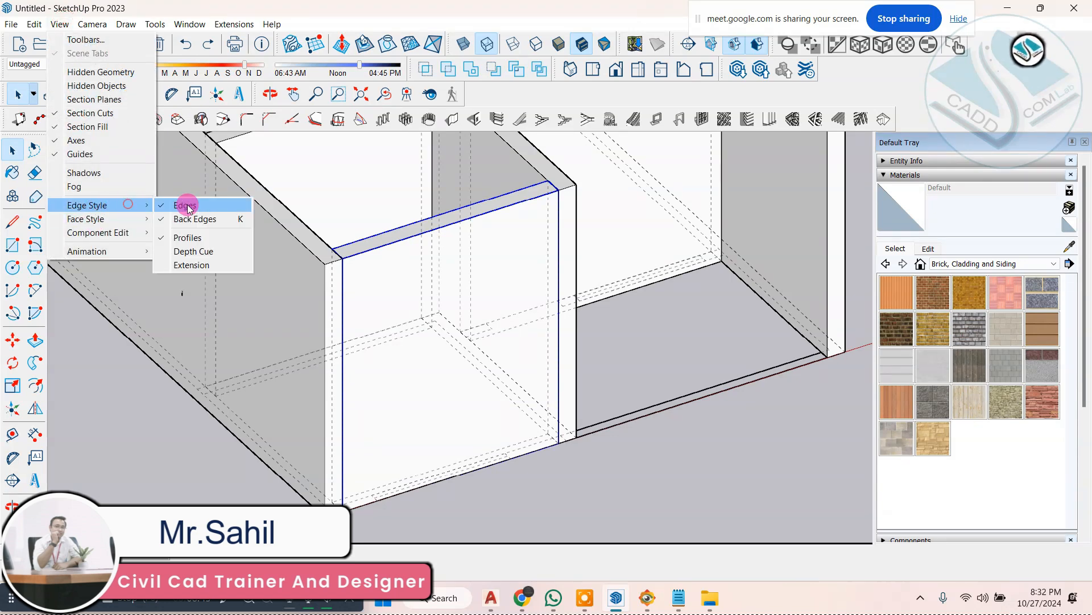
pyautogui.click(227, 219)
pyautogui.moveTo(646, 495); pyautogui.dragTo(631, 460, button='middle')
pyautogui.moveTo(447, 306); pyautogui.dragTo(413, 209, button='middle')
pyautogui.scroll(-2, 505, 325)
pyautogui.scroll(1, 657, 238)
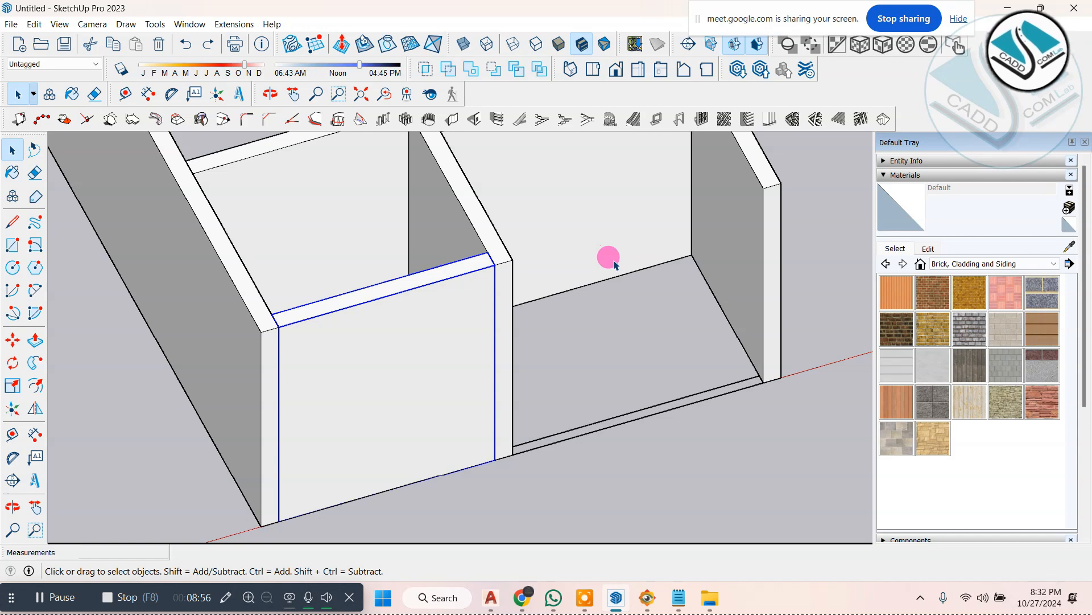
pyautogui.moveTo(516, 291)
pyautogui.mouseDown(button='middle')
pyautogui.moveTo(481, 277)
pyautogui.moveTo(537, 292)
pyautogui.mouseUp(button='middle')
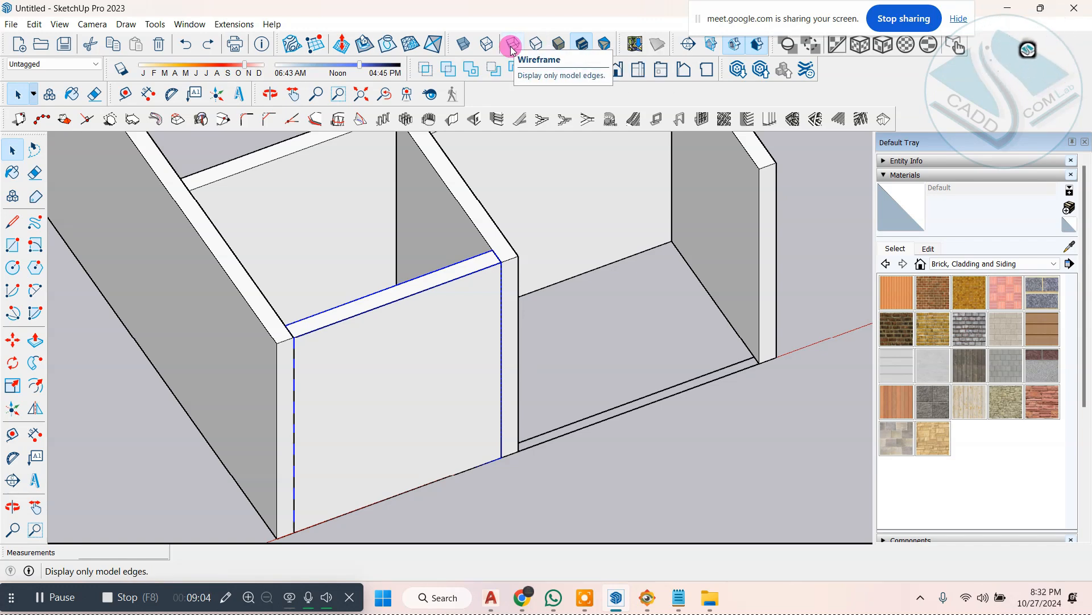
# Step: Turn on X-ray face transparency and clear the front wall's selection
pyautogui.click(469, 45)
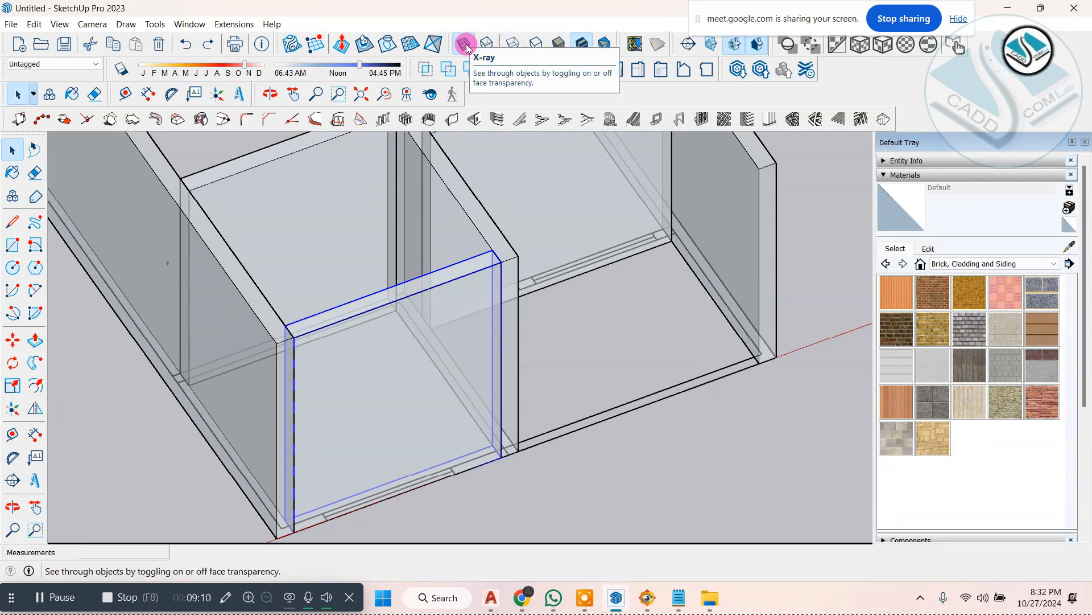
pyautogui.click(659, 424)
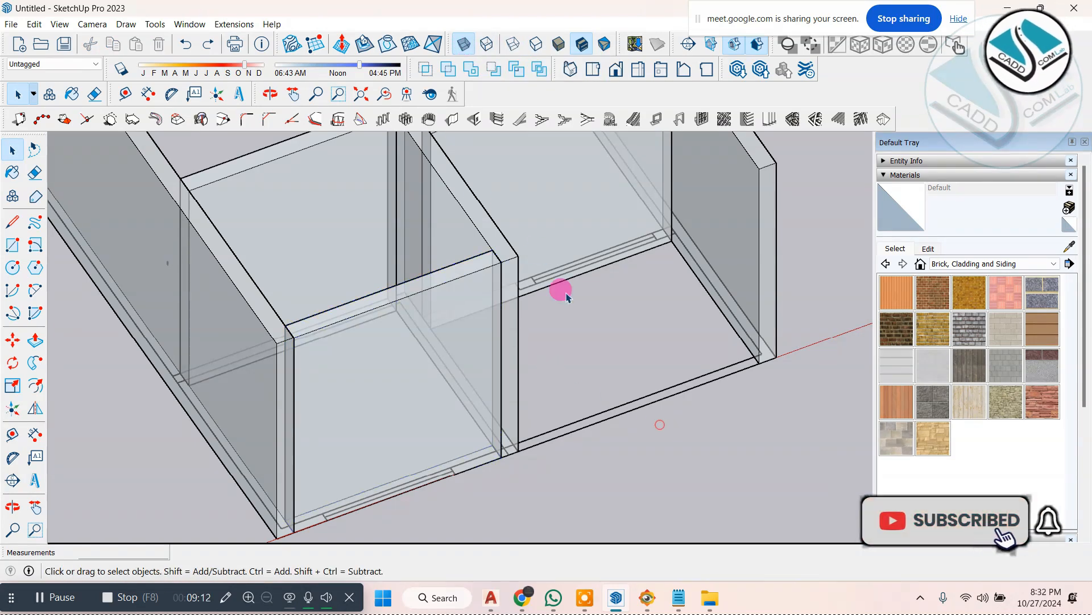
pyautogui.scroll(-3, 535, 324)
pyautogui.moveTo(530, 361); pyautogui.dragTo(499, 344, button='middle')
pyautogui.scroll(3, 498, 348)
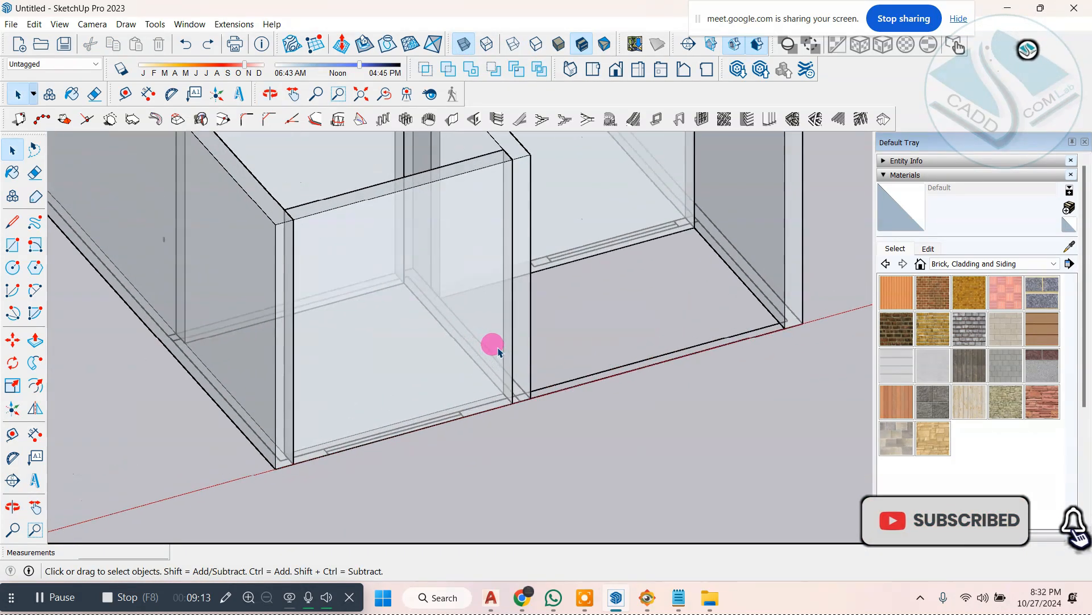
# Step: Compare the front walls with X-ray transparency off and on, leaving X-ray on
pyautogui.click(468, 46)
pyautogui.click(468, 46)
pyautogui.click(468, 46)
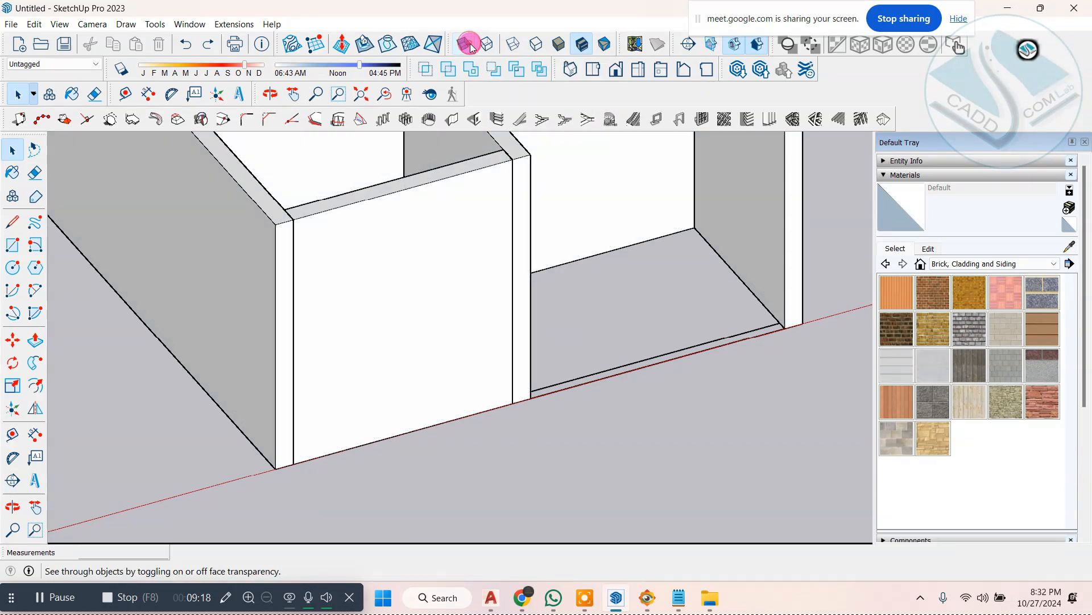
pyautogui.click(468, 46)
pyautogui.click(468, 45)
pyautogui.click(468, 45)
pyautogui.click(469, 46)
pyautogui.click(469, 46)
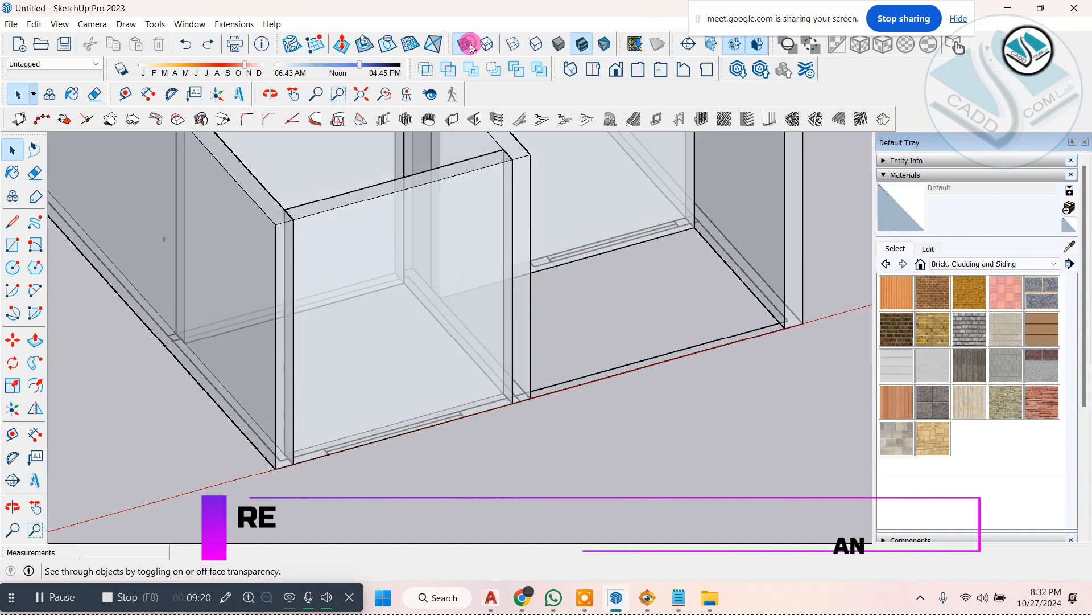
pyautogui.click(469, 46)
pyautogui.click(468, 46)
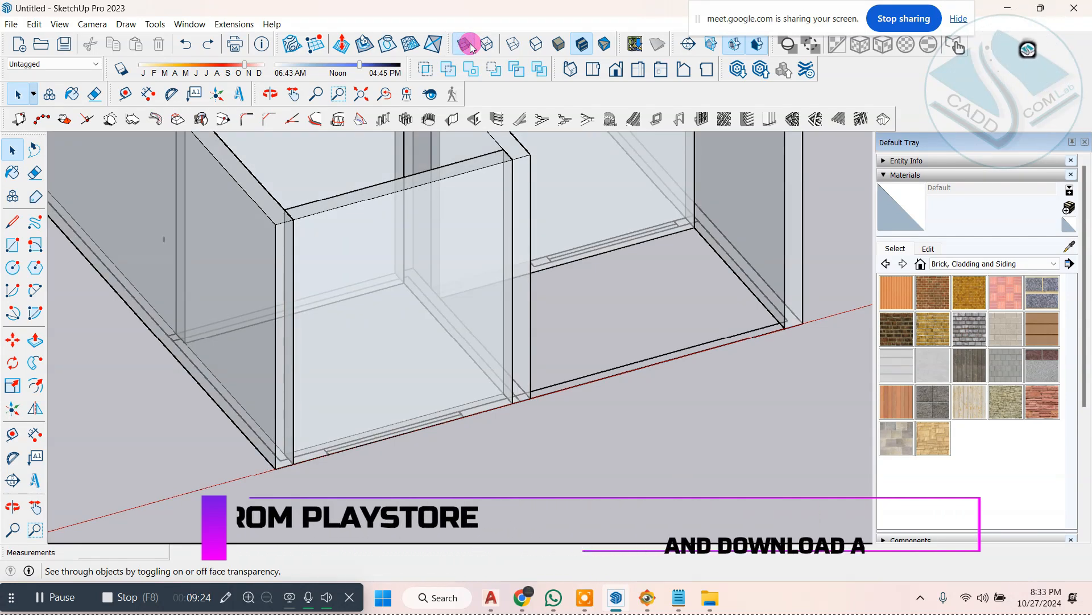
pyautogui.click(469, 45)
pyautogui.click(464, 44)
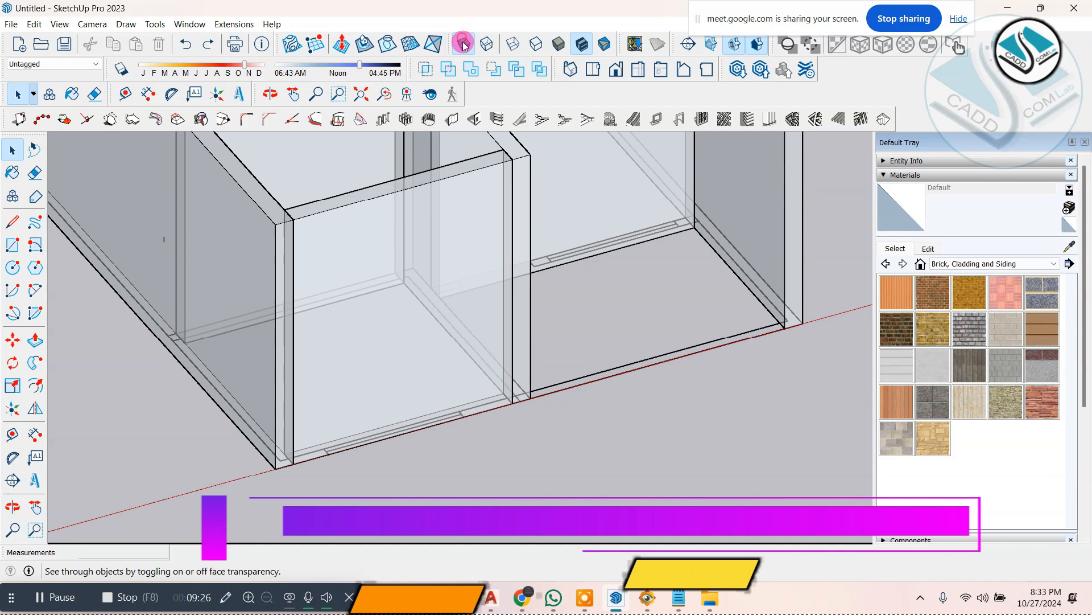
pyautogui.click(474, 119)
pyautogui.click(570, 377)
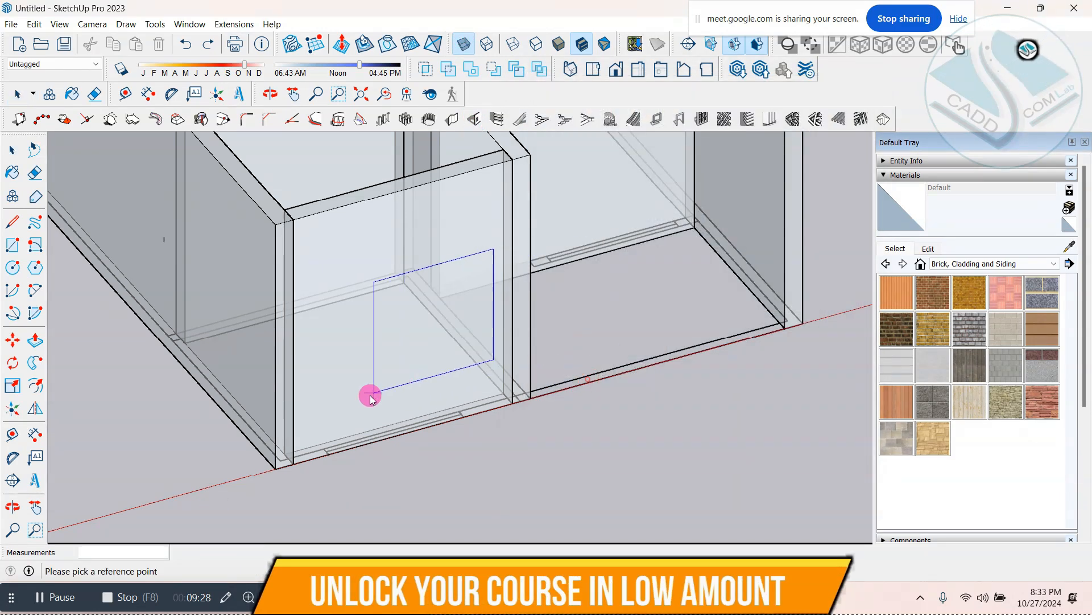
pyautogui.scroll(3, 341, 433)
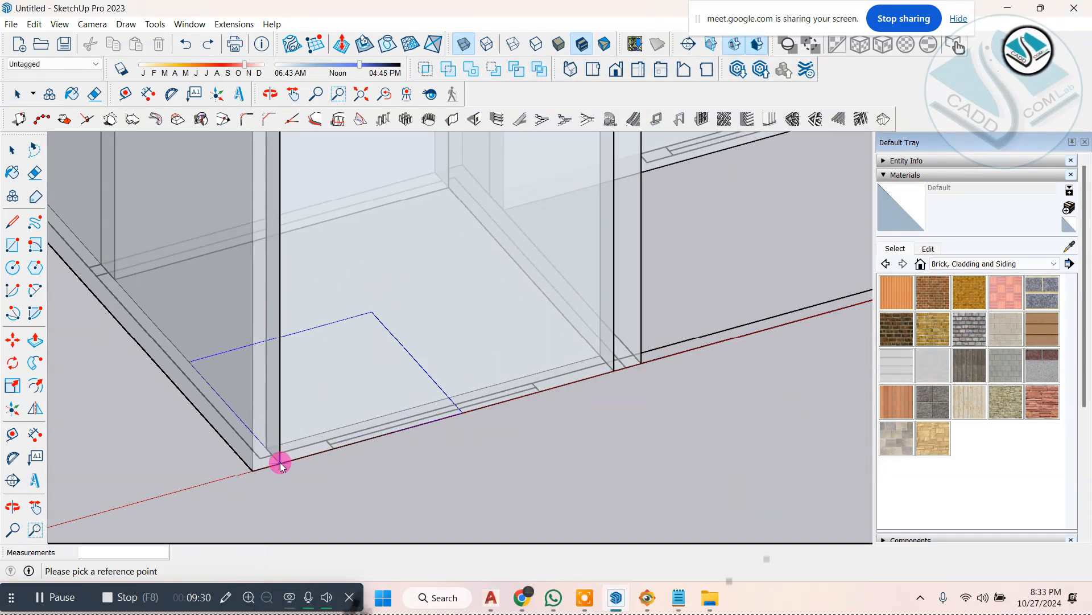
pyautogui.click(281, 458)
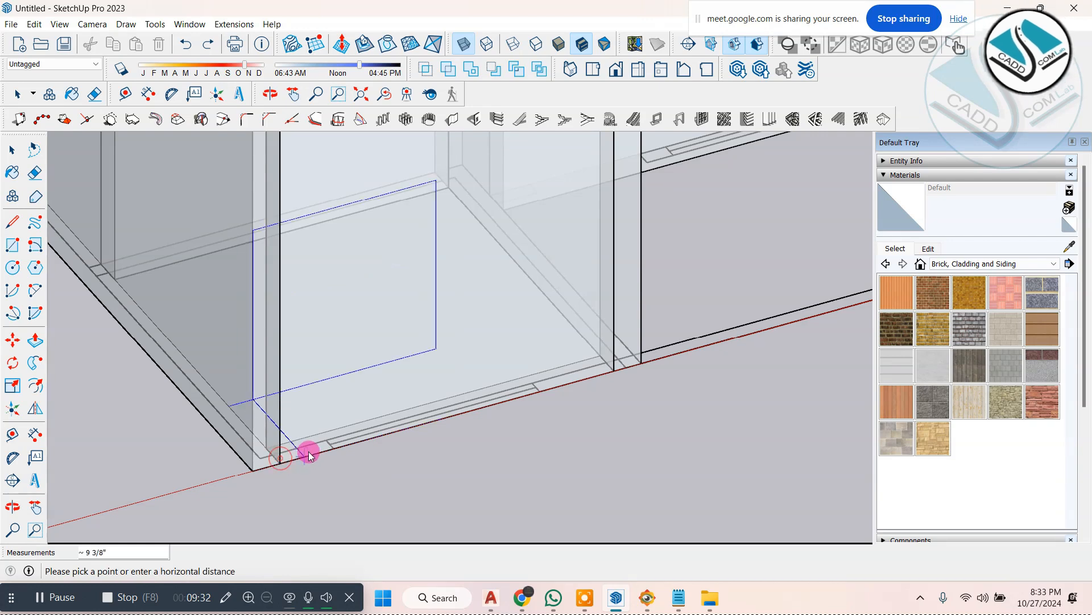
pyautogui.moveTo(376, 435); pyautogui.dragTo(415, 478, button='middle')
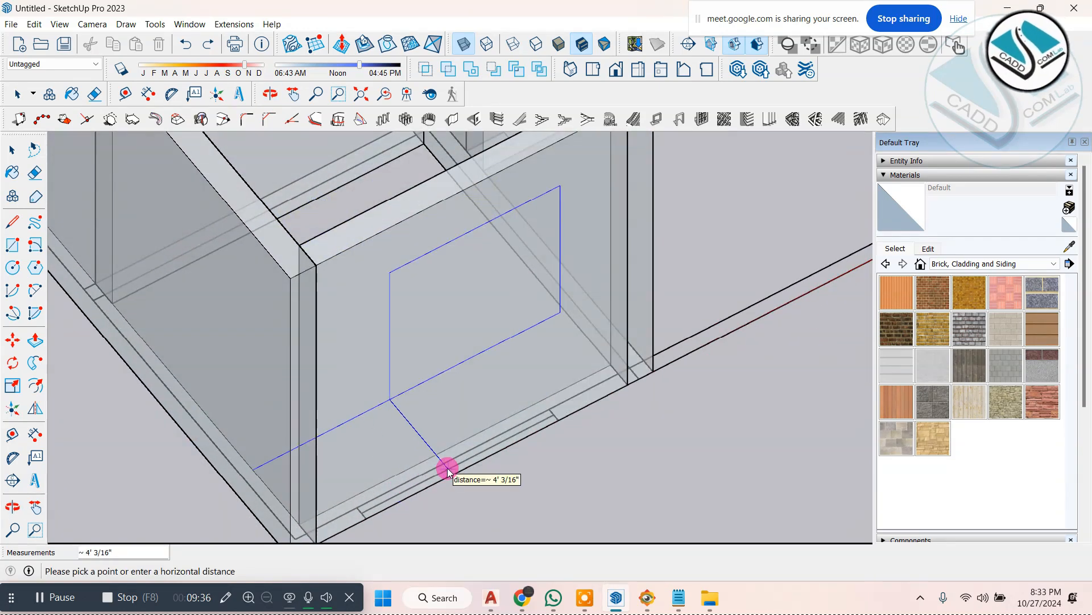
pyautogui.press('space')
# Step: Examine how the small room's side wall and front wall meet at the corner, selecting each wall in turn
pyautogui.scroll(-2, 398, 356)
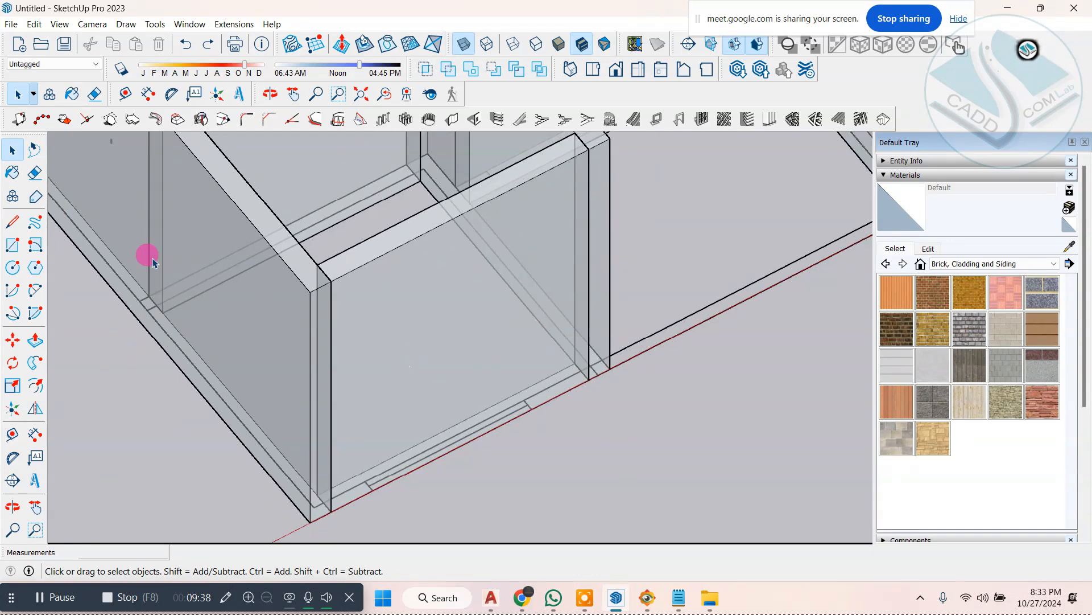
pyautogui.scroll(-2, 248, 250)
pyautogui.moveTo(244, 252); pyautogui.dragTo(352, 405, button='middle')
pyautogui.scroll(2, 350, 383)
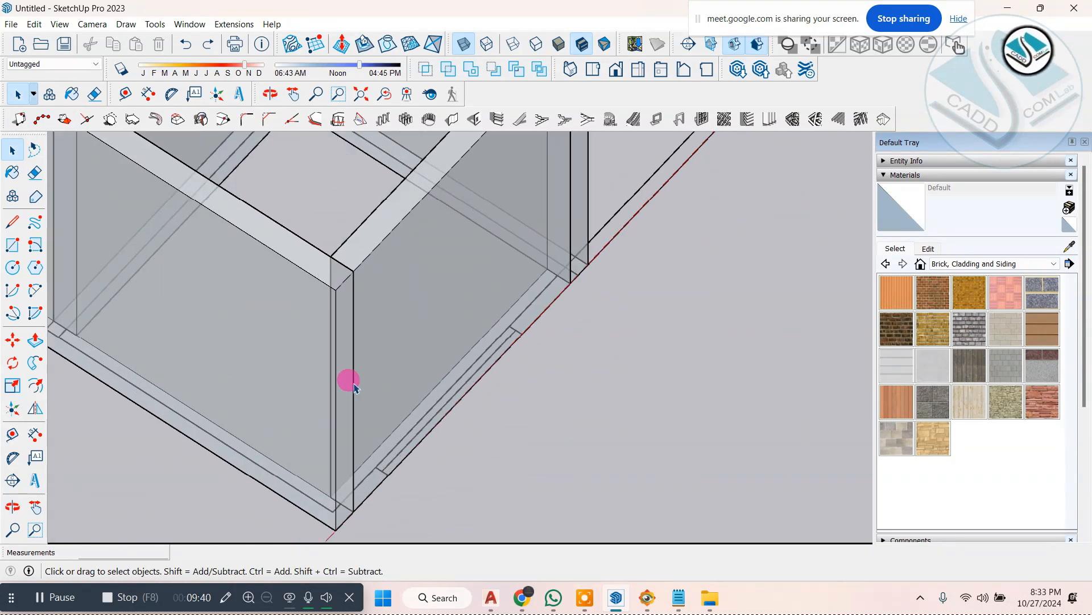
pyautogui.click(281, 275)
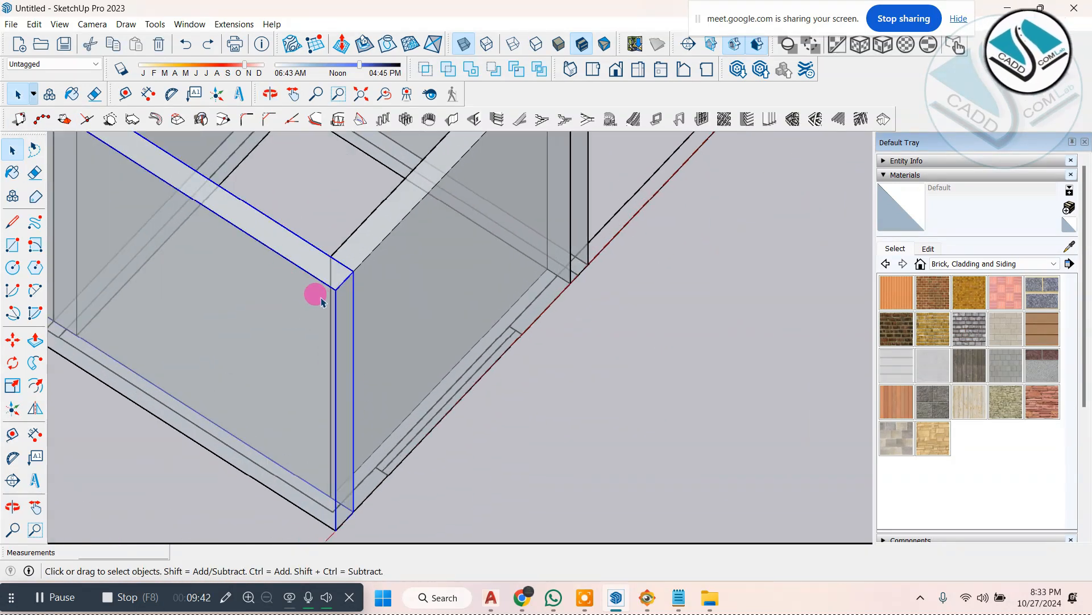
pyautogui.moveTo(321, 302); pyautogui.dragTo(371, 265, button='middle')
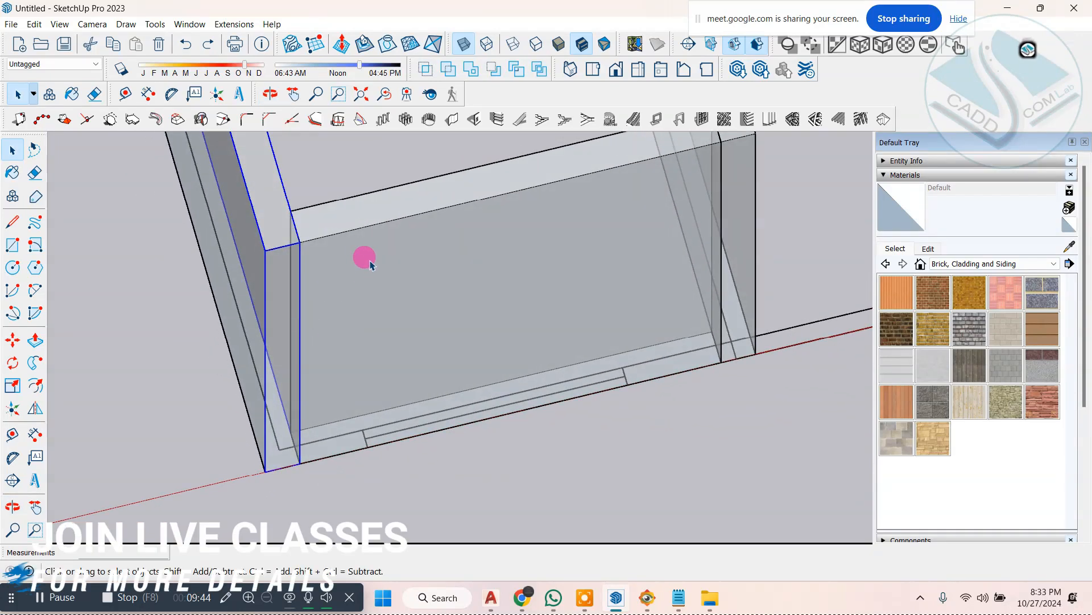
pyautogui.click(369, 265)
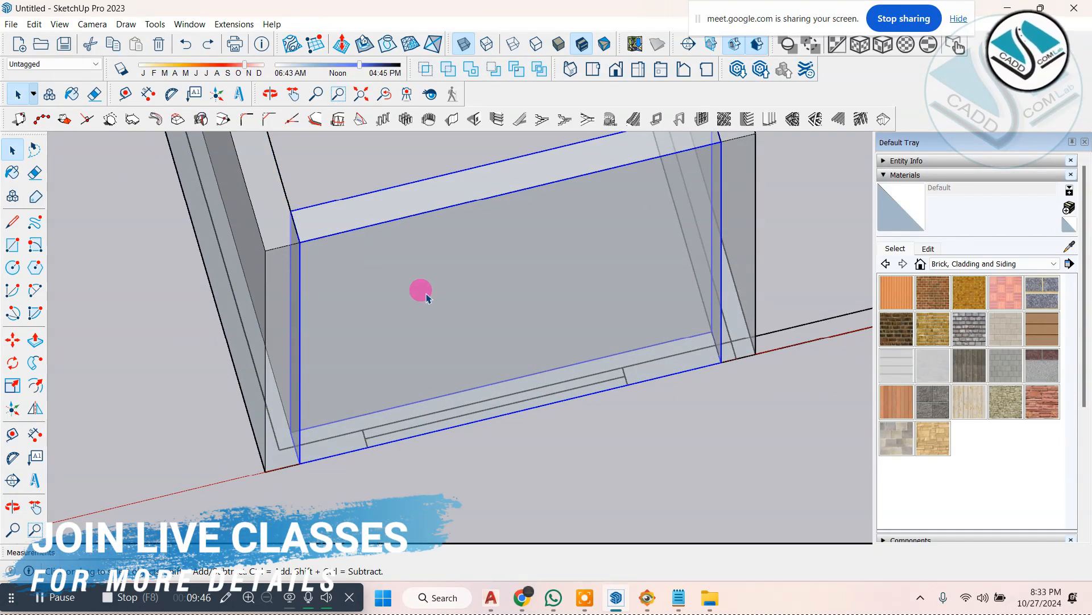
pyautogui.moveTo(238, 268); pyautogui.dragTo(385, 272, button='middle')
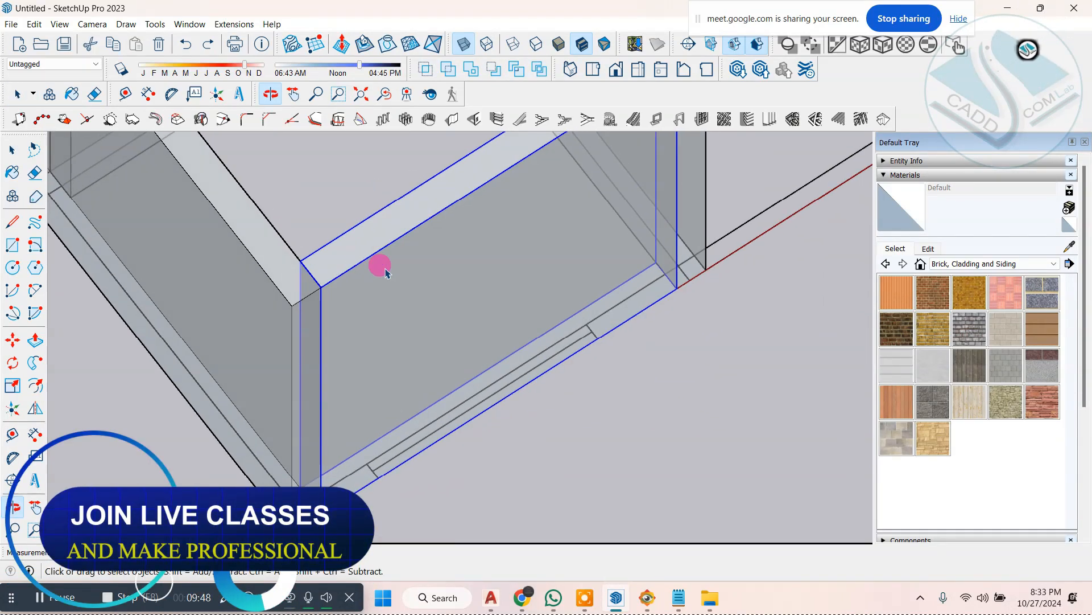
# Step: Open the side wall for editing and push its front end face back 9" to the inner face of the front wall
pyautogui.scroll(-3, 640, 378)
pyautogui.click(634, 380)
pyautogui.scroll(3, 435, 367)
pyautogui.doubleClick(331, 285)
pyautogui.scroll(2, 391, 354)
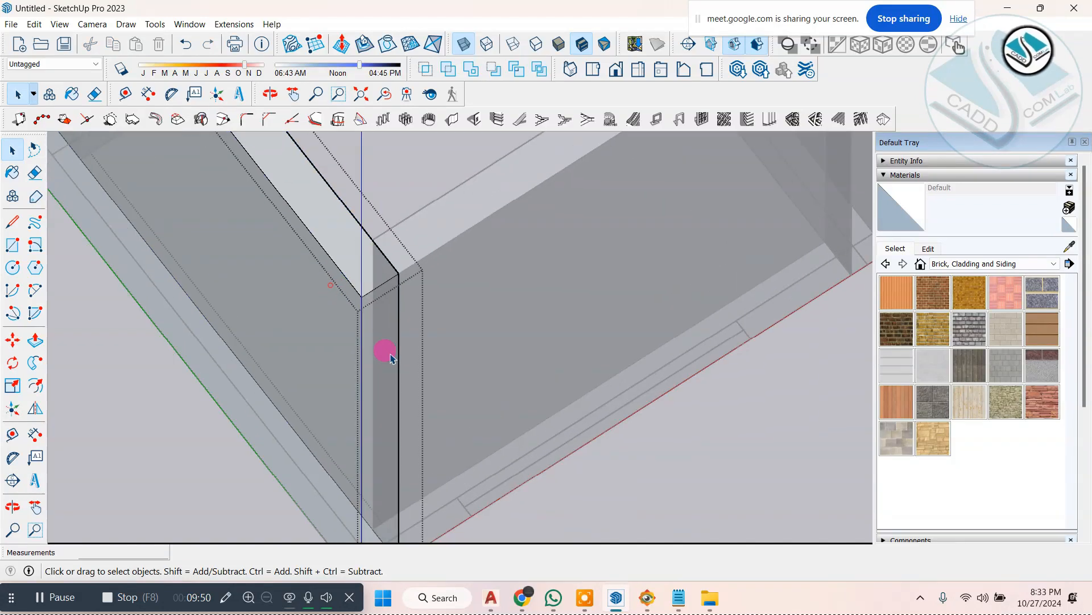
pyautogui.click(369, 302)
pyautogui.scroll(-1, 131, 338)
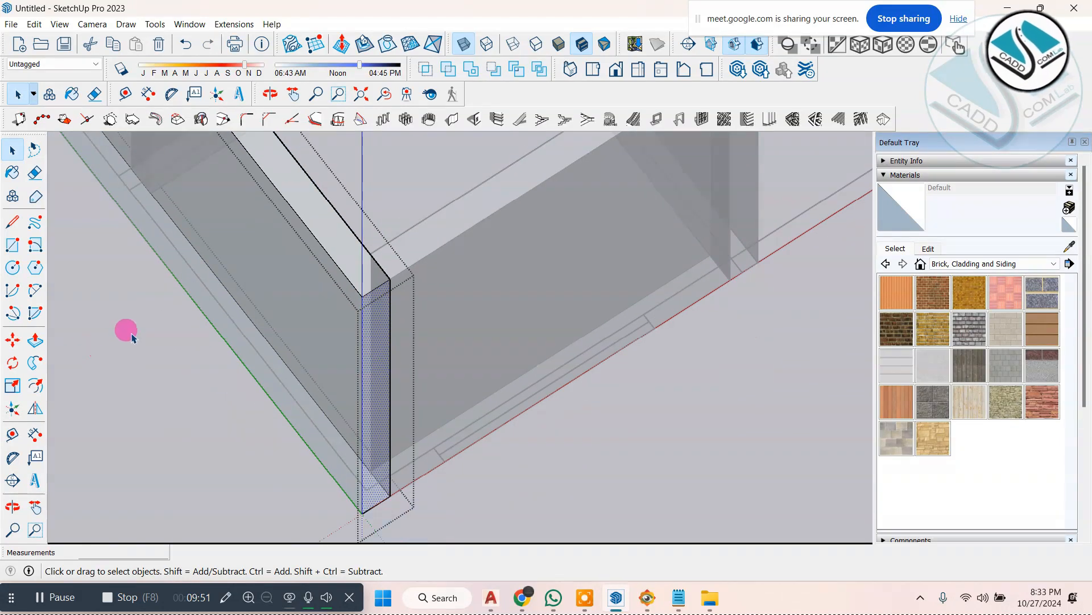
pyautogui.click(404, 329)
pyautogui.click(361, 248)
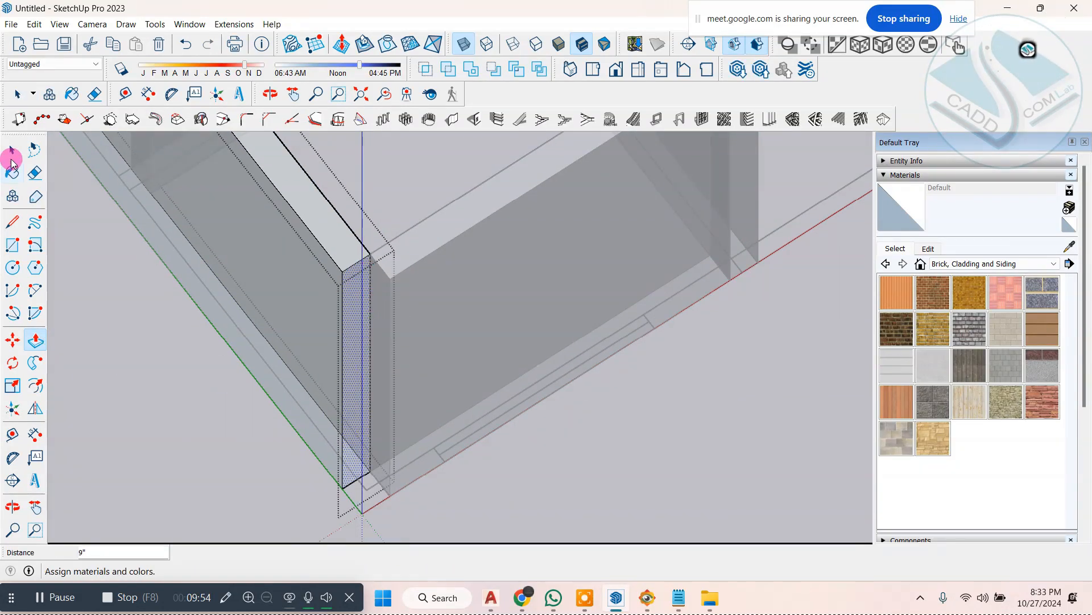
# Step: Extend the front wall's end face 9" to the side wall's outer face and close the wall for editing
pyautogui.click(12, 150)
pyautogui.moveTo(117, 292); pyautogui.dragTo(408, 291, button='middle')
pyautogui.click(408, 290)
pyautogui.click(31, 344)
pyautogui.scroll(-1, 377, 275)
pyautogui.click(385, 246)
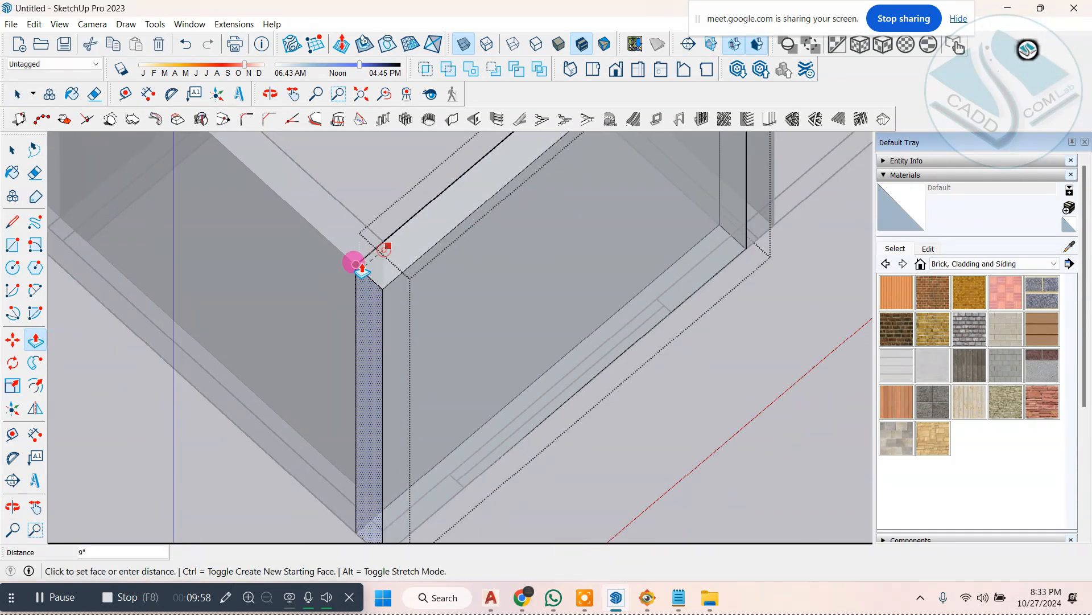
pyautogui.click(355, 265)
pyautogui.scroll(-1, 227, 269)
pyautogui.click(17, 145)
pyautogui.scroll(-1, 18, 145)
pyautogui.click(526, 424)
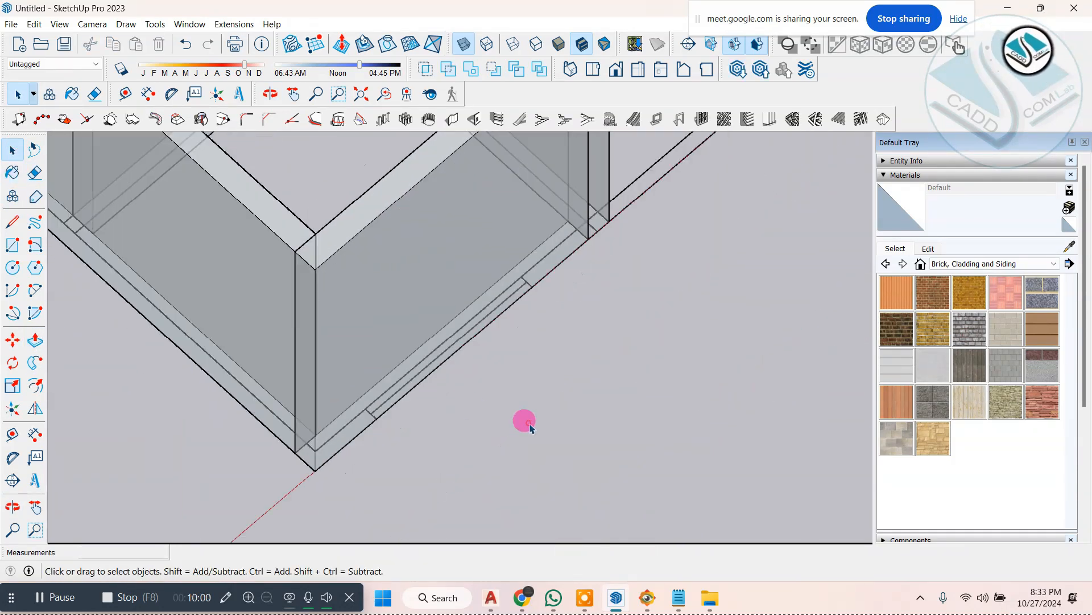
# Step: Create a 5' by 5' wall opening in the small room's front wall, measured from its bottom outer corner to the plan's window mark
pyautogui.moveTo(515, 468); pyautogui.dragTo(407, 276, button='middle')
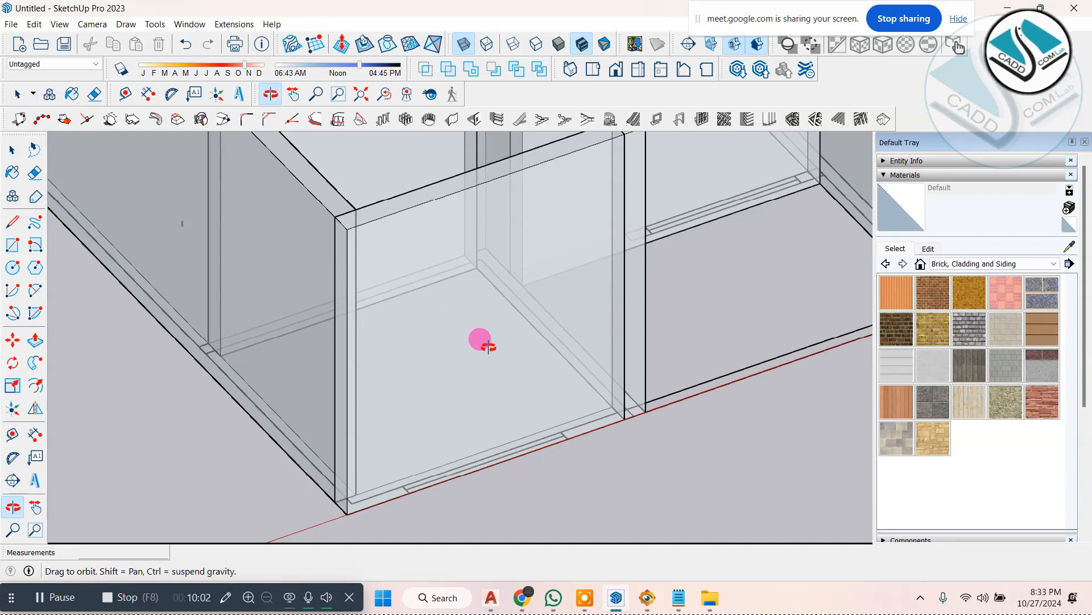
pyautogui.moveTo(483, 342); pyautogui.dragTo(506, 293, button='middle')
pyautogui.scroll(-3, 373, 293)
pyautogui.scroll(3, 339, 288)
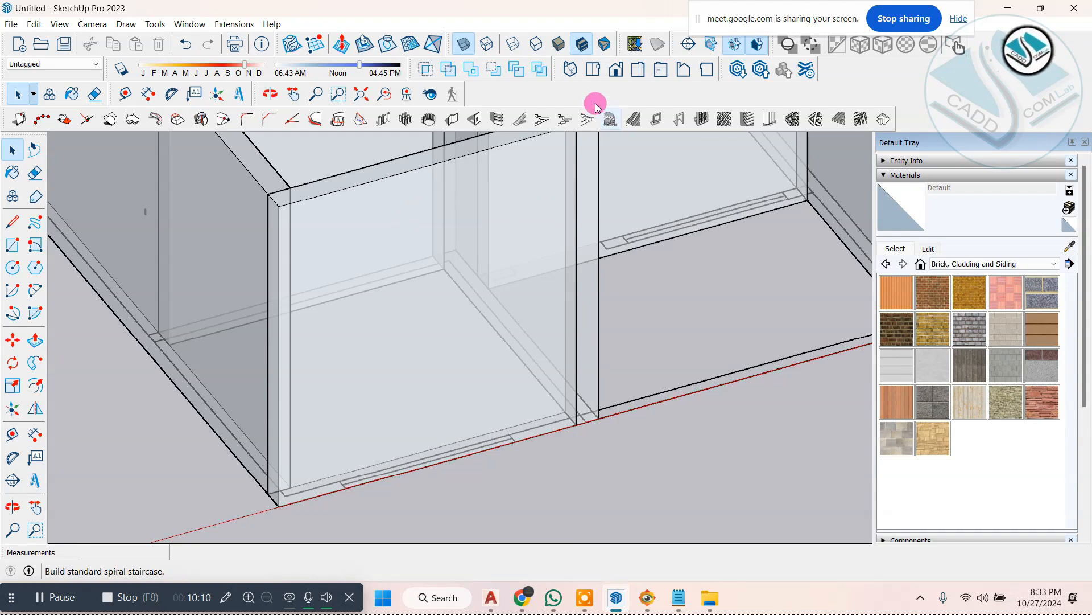
pyautogui.click(482, 122)
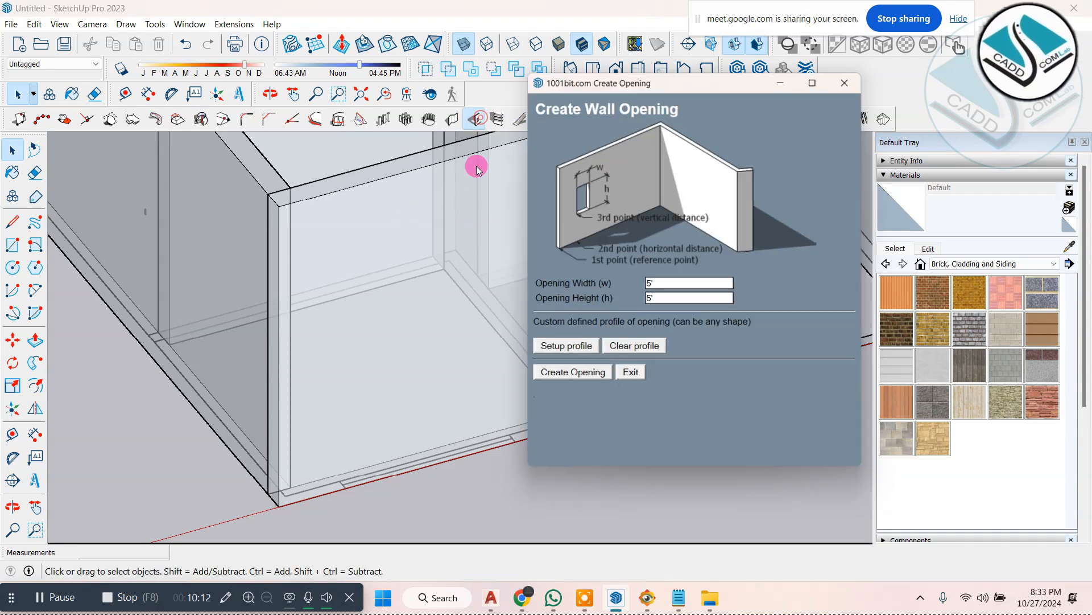
pyautogui.click(583, 373)
pyautogui.scroll(2, 307, 487)
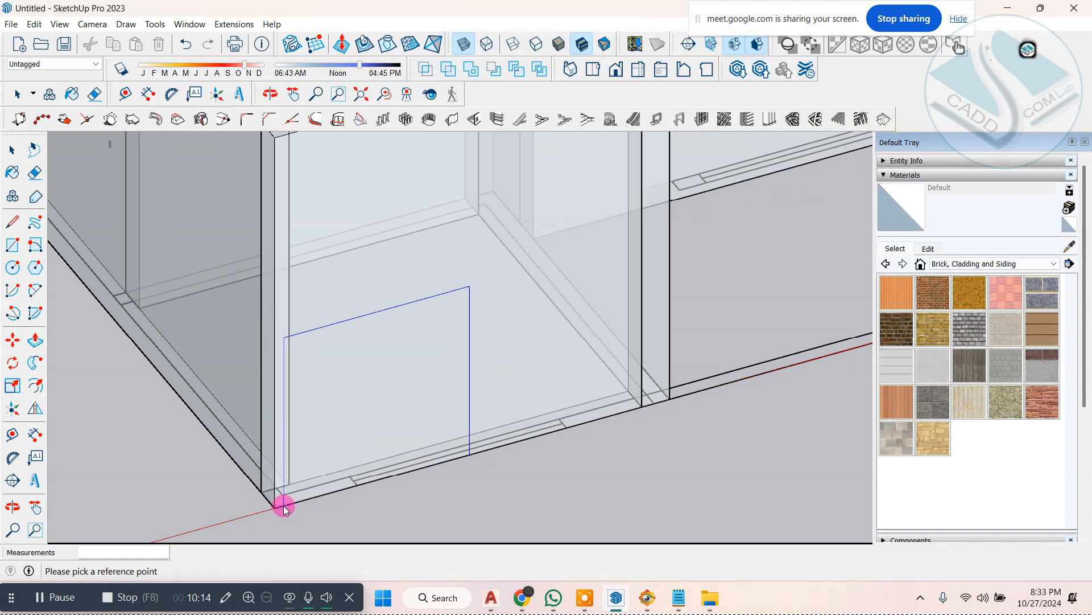
pyautogui.click(276, 505)
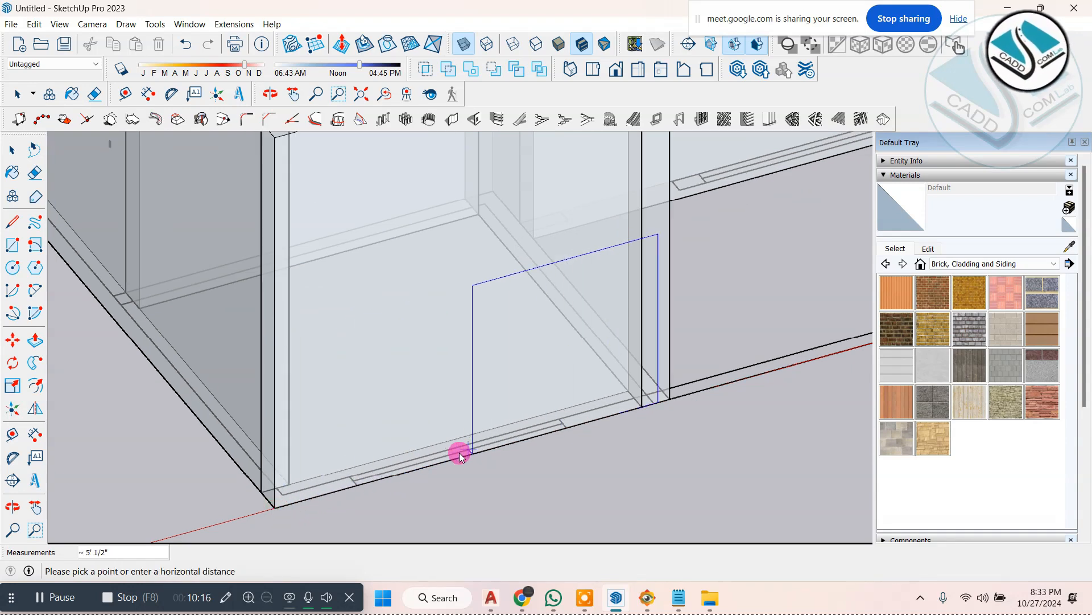
pyautogui.click(359, 484)
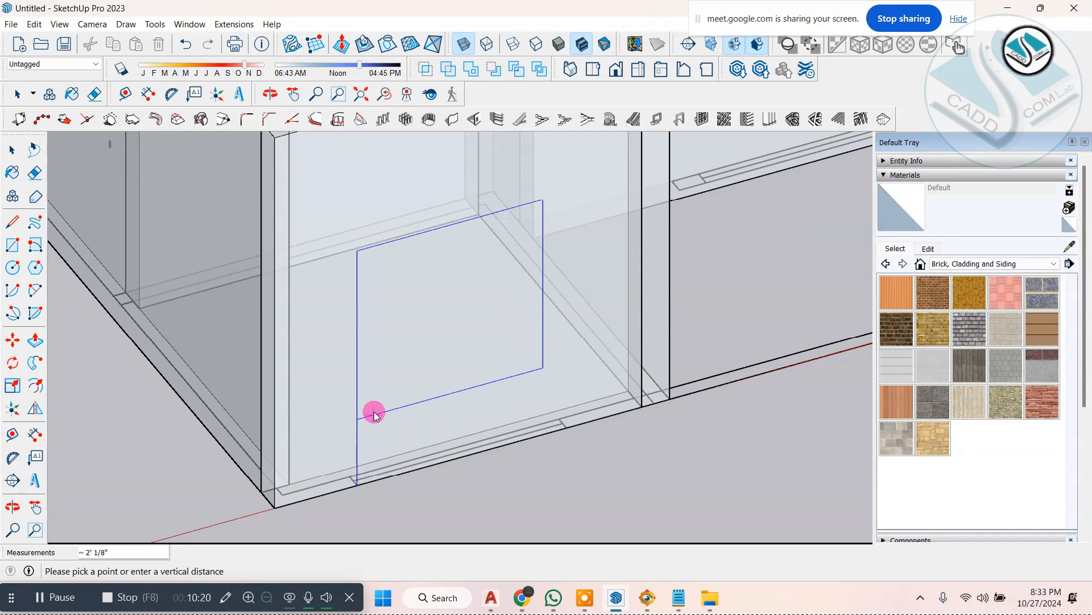
pyautogui.click(387, 356)
pyautogui.scroll(-2, 387, 356)
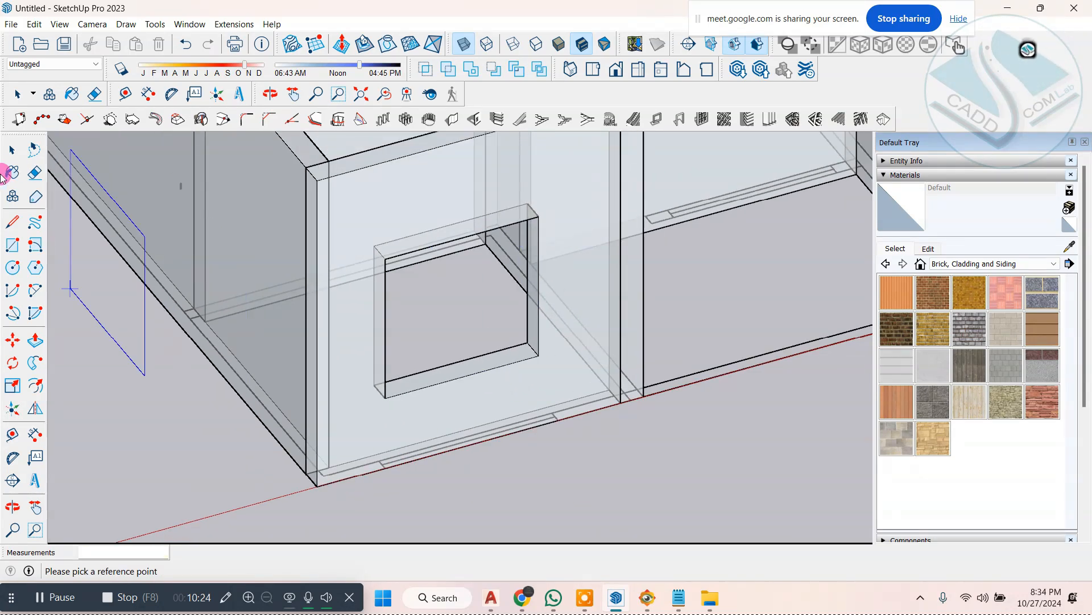
# Step: Open the front wall for editing and push the opening's inner side face outward to the end of the plan's window mark
pyautogui.moveTo(86, 216); pyautogui.dragTo(471, 334, button='middle')
pyautogui.scroll(3, 470, 334)
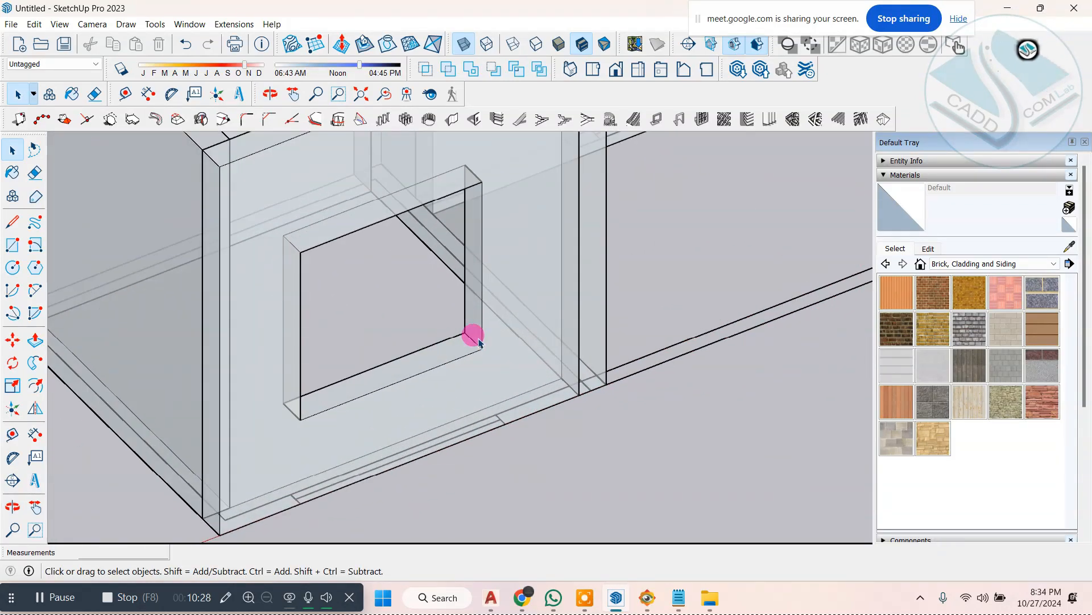
pyautogui.click(470, 324)
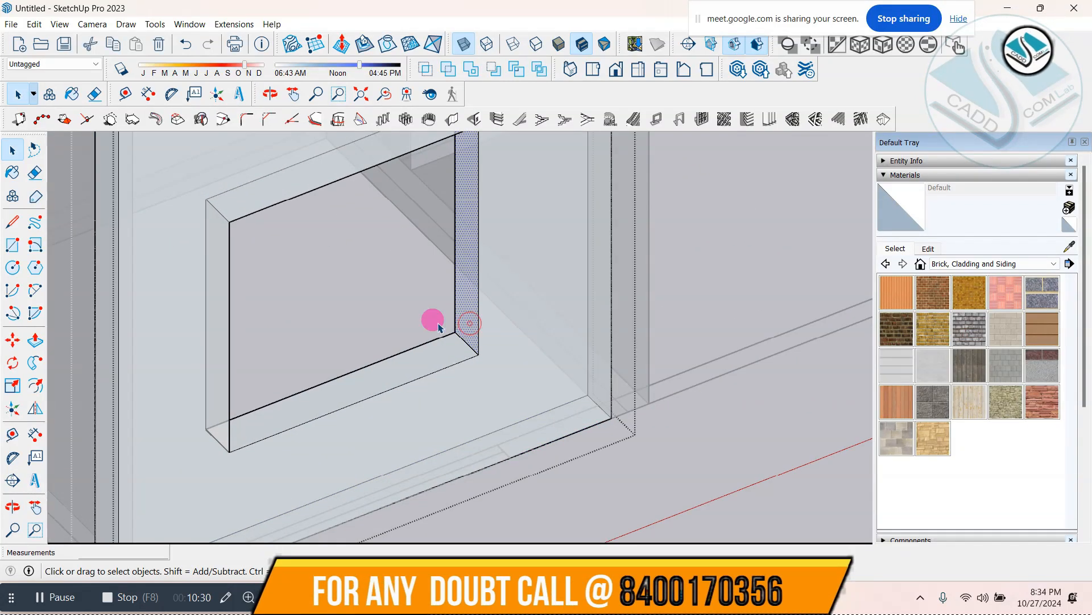
pyautogui.click(454, 344)
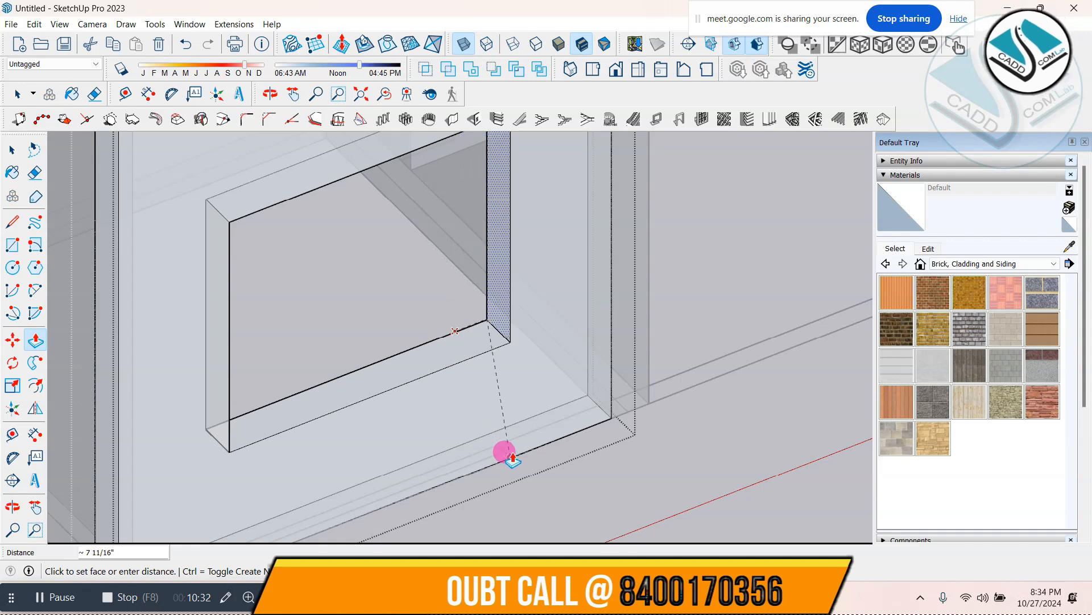
pyautogui.scroll(-3, 458, 400)
pyautogui.moveTo(459, 400); pyautogui.dragTo(350, 341, button='middle')
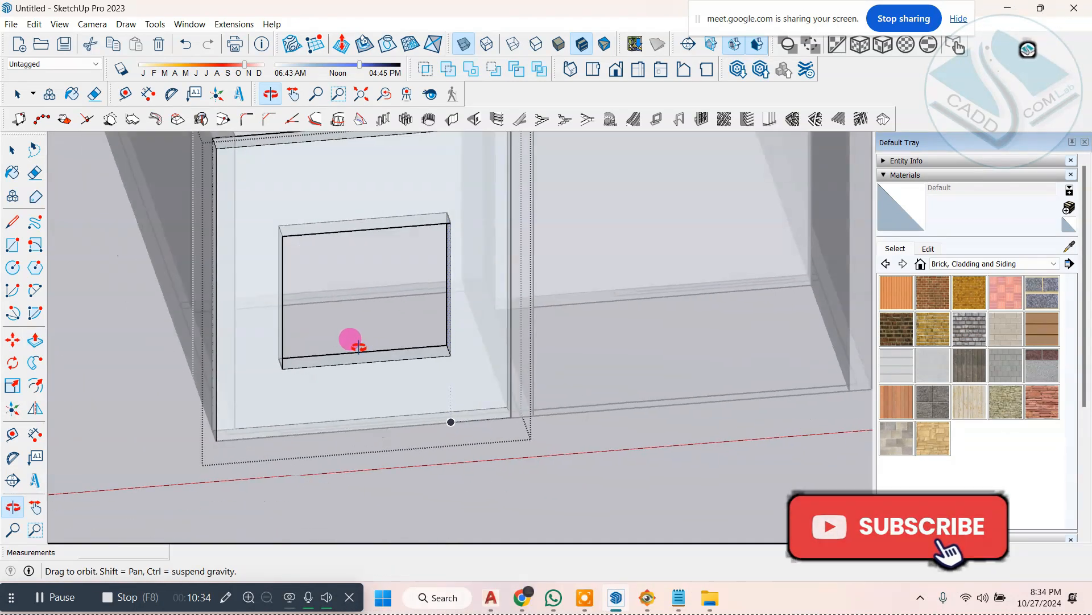
pyautogui.click(7, 154)
# Step: Check the corner joint beside the new window opening by selecting the side wall and then the front wall
pyautogui.scroll(-3, 213, 260)
pyautogui.moveTo(550, 475); pyautogui.dragTo(283, 310, button='middle')
pyautogui.scroll(4, 283, 310)
pyautogui.doubleClick(228, 268)
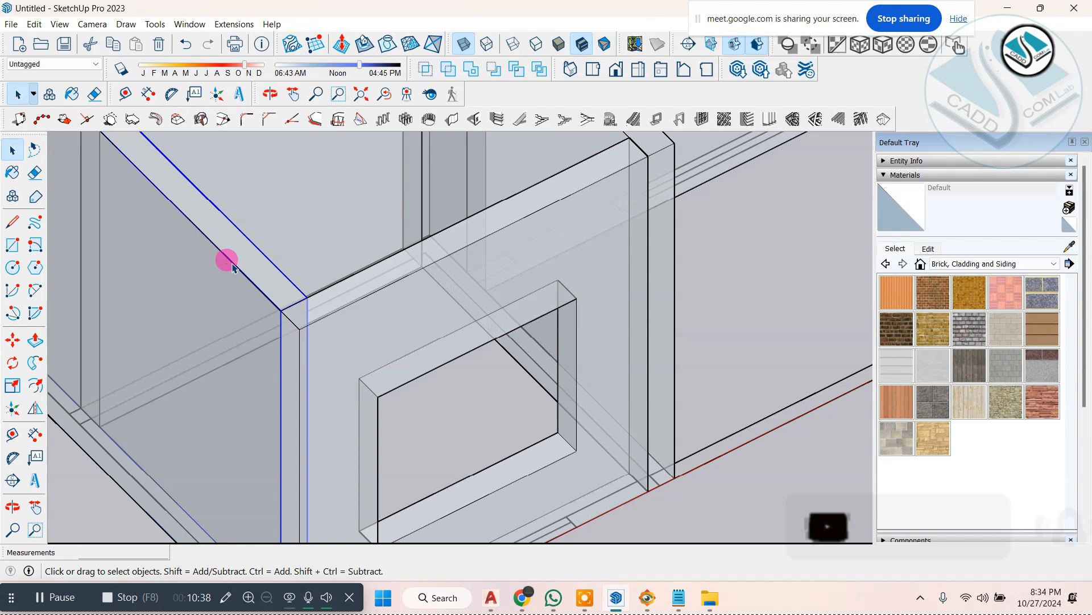
pyautogui.doubleClick(398, 303)
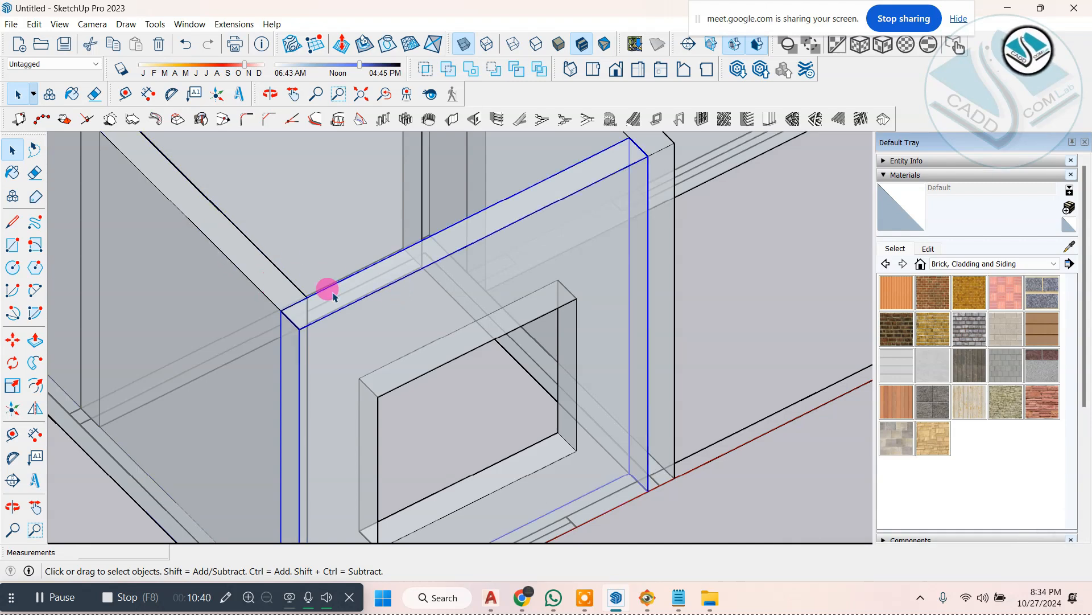
pyautogui.scroll(-3, 346, 279)
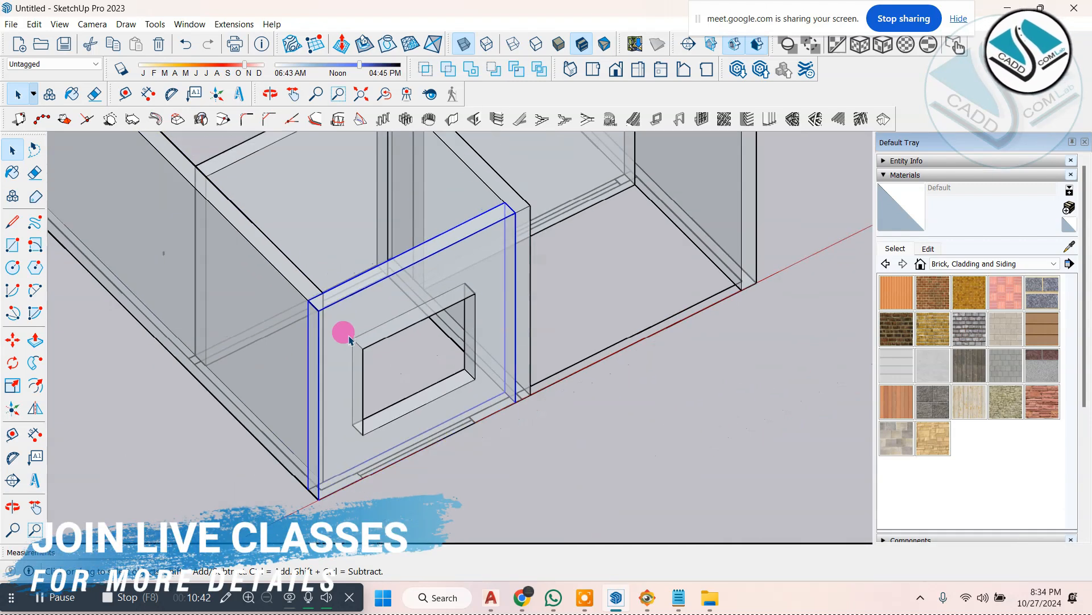
# Step: Try to dimension the door gap marked on the plan at the foot of the recessed front wall
pyautogui.scroll(-3, 349, 339)
pyautogui.moveTo(448, 353); pyautogui.dragTo(592, 270, button='middle')
pyautogui.scroll(3, 646, 235)
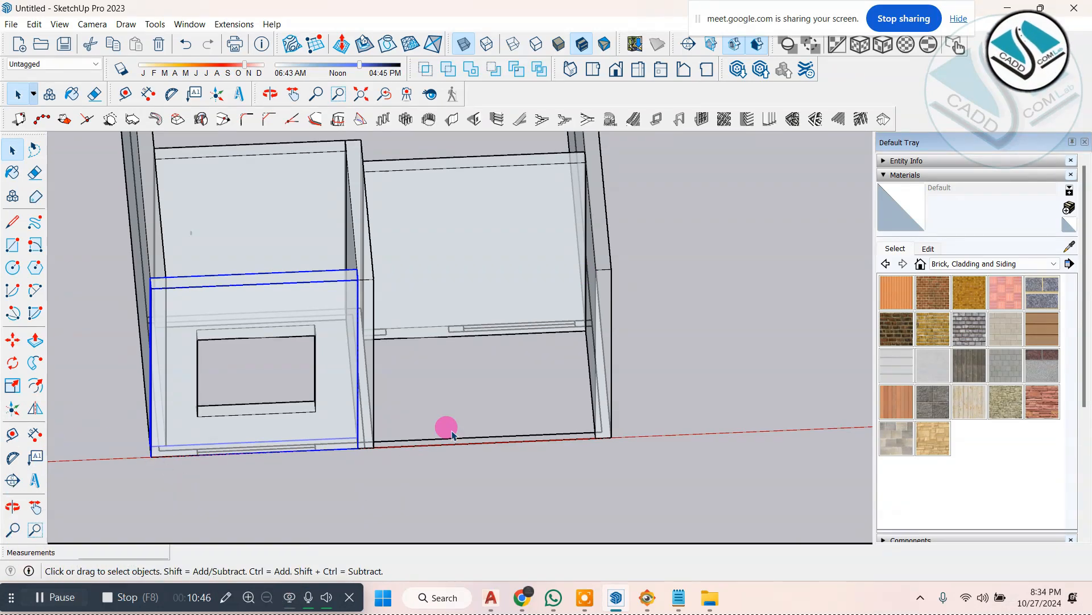
pyautogui.scroll(2, 466, 404)
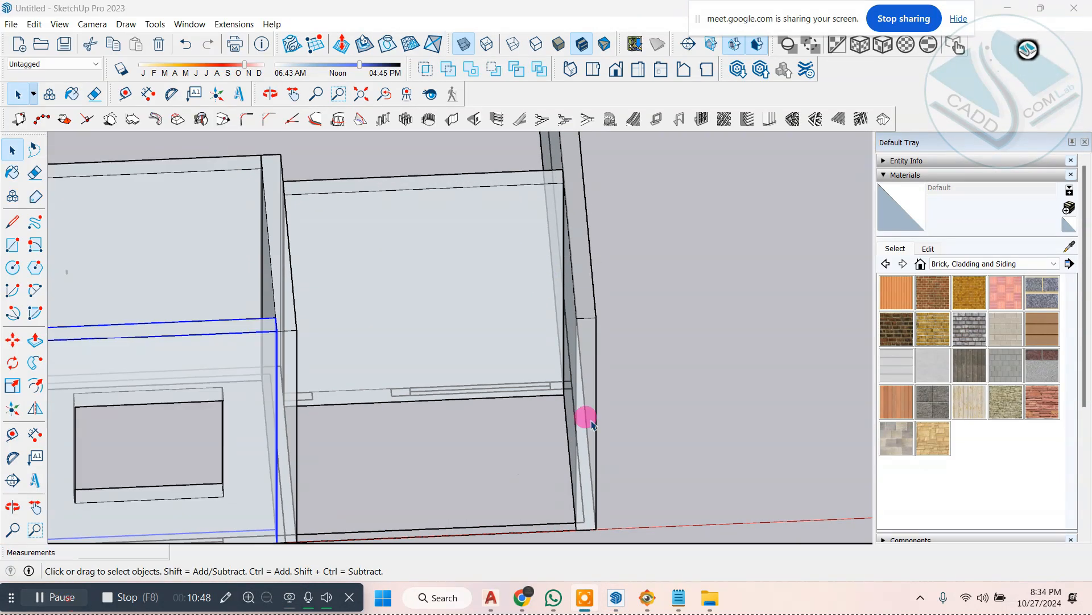
pyautogui.moveTo(521, 367); pyautogui.dragTo(554, 379, button='middle')
pyautogui.scroll(2, 453, 390)
pyautogui.moveTo(453, 390); pyautogui.dragTo(362, 382, button='middle')
pyautogui.scroll(-2, 299, 324)
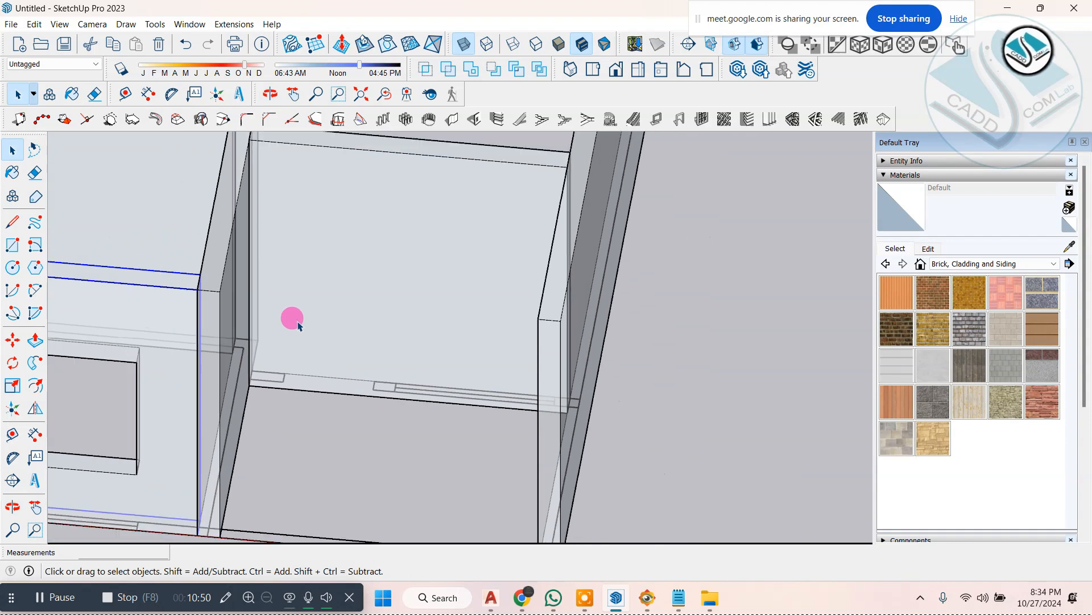
pyautogui.scroll(2, 302, 319)
pyautogui.click(473, 123)
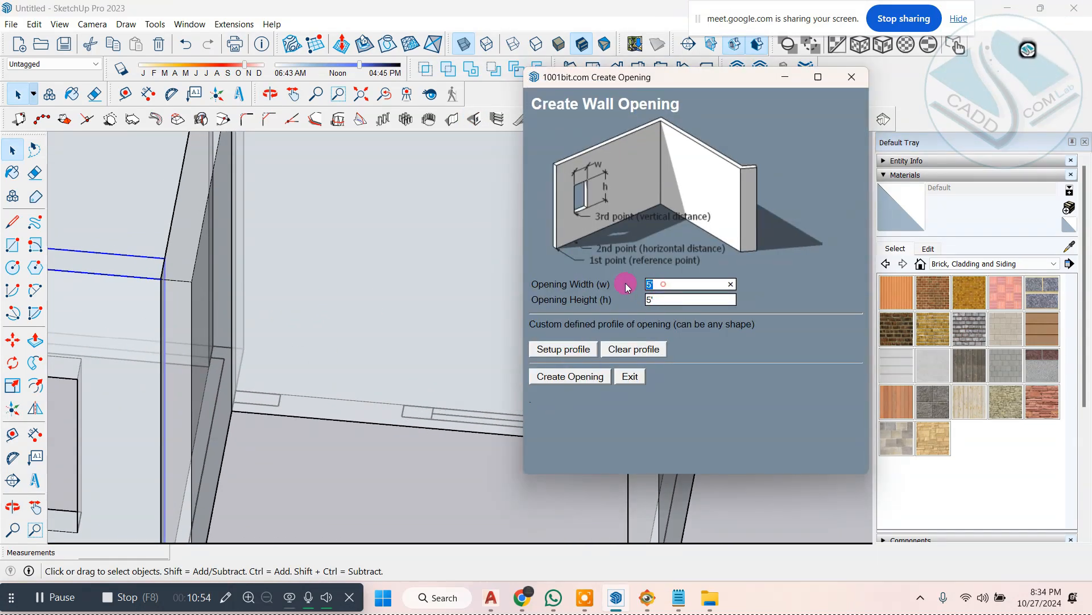
pyautogui.click(852, 78)
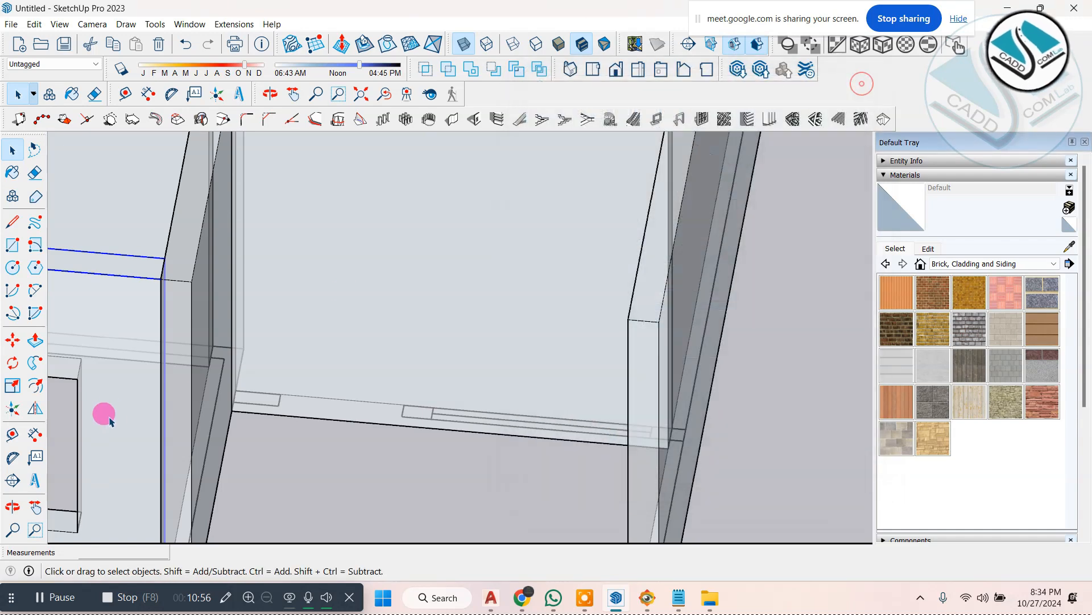
pyautogui.click(32, 435)
pyautogui.click(279, 405)
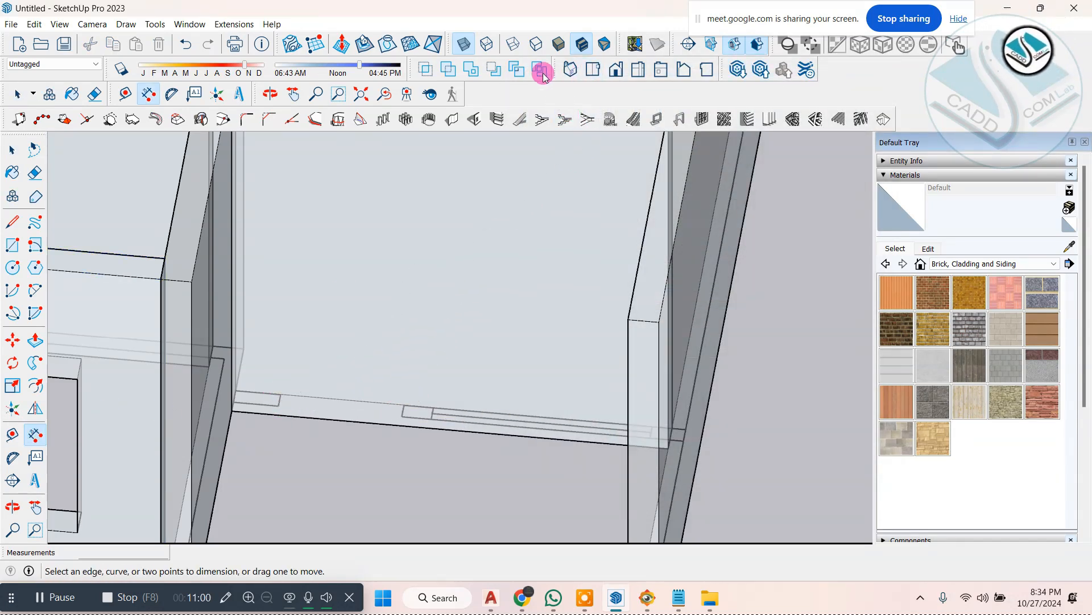
# Step: Set up a door-sized wall opening 3' wide and 7' high and start placing it
pyautogui.click(487, 123)
pyautogui.click(658, 284)
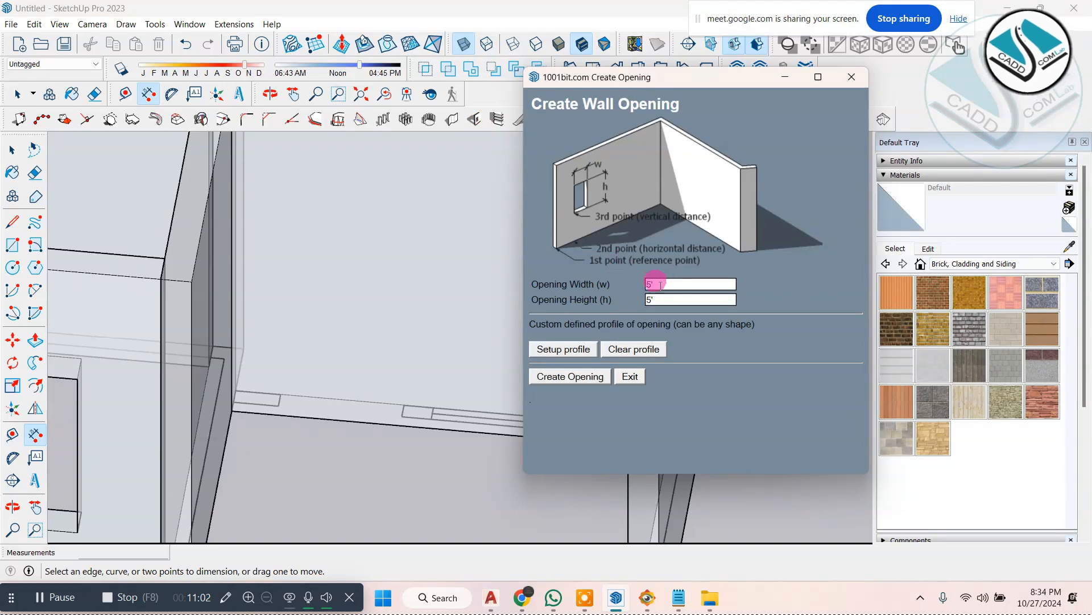
pyautogui.write("3'")
pyautogui.press('Tab')
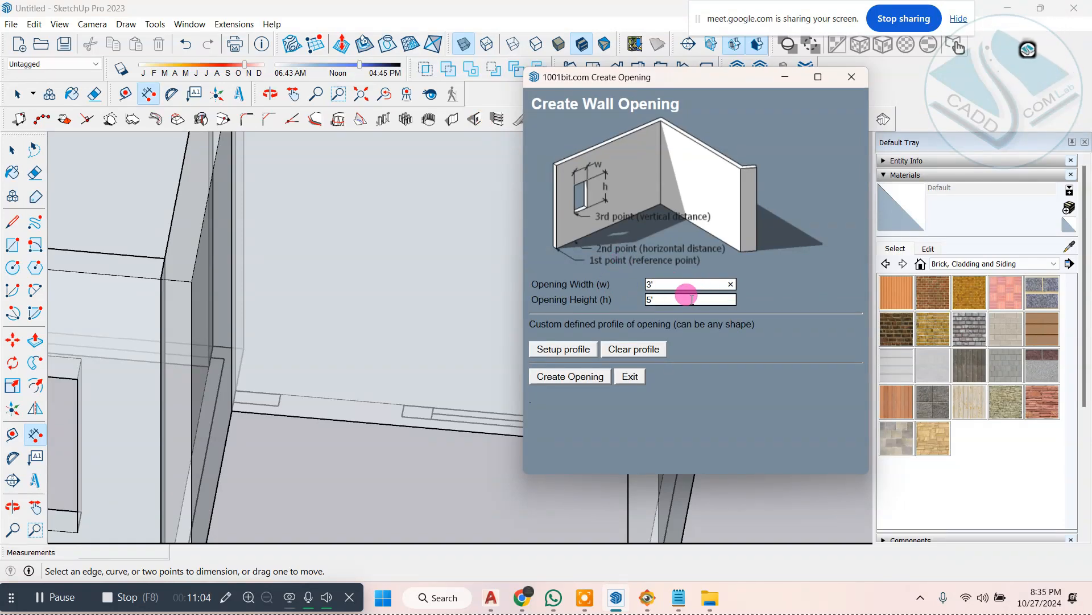
pyautogui.write("7'")
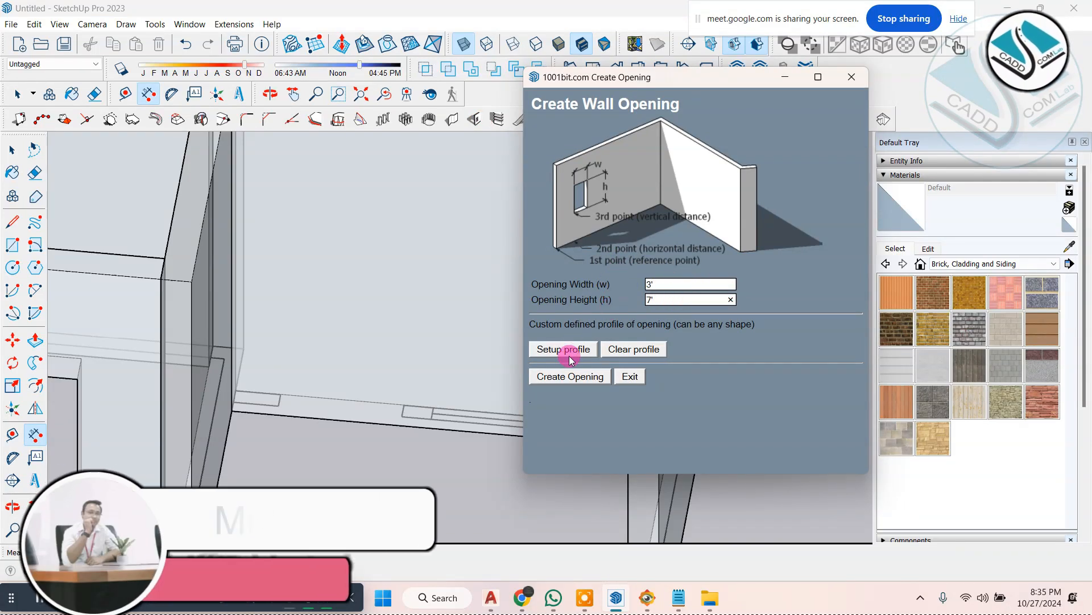
pyautogui.click(560, 376)
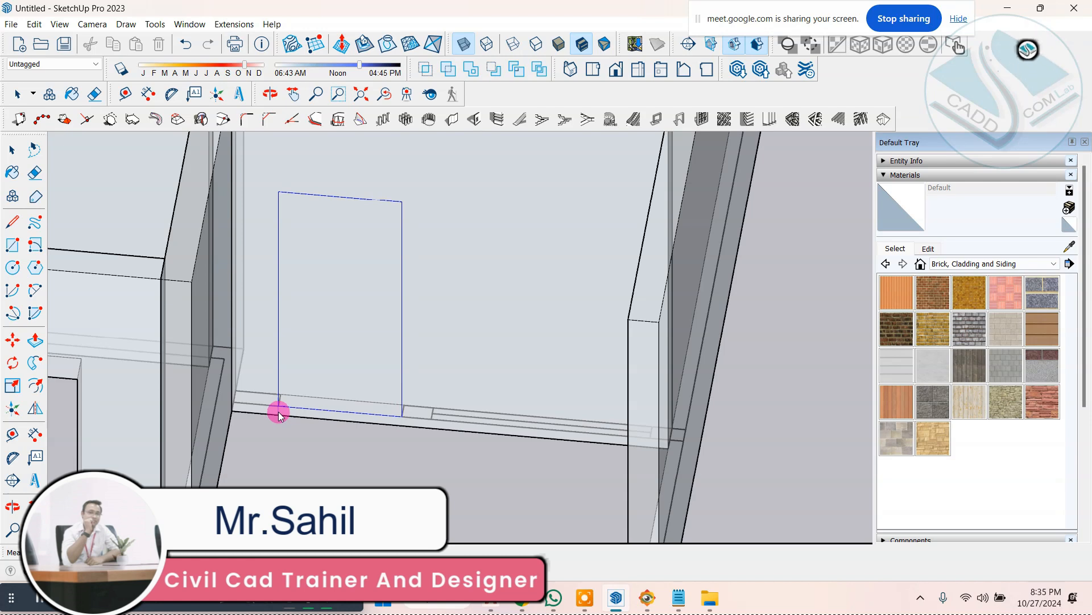
# Step: Try to place the door opening in the recessed front wall from the plan's door mark, and cancel the placement
pyautogui.click(278, 412)
pyautogui.moveTo(442, 378); pyautogui.dragTo(370, 407, button='middle')
pyautogui.hotkey('ctrl', 'z')
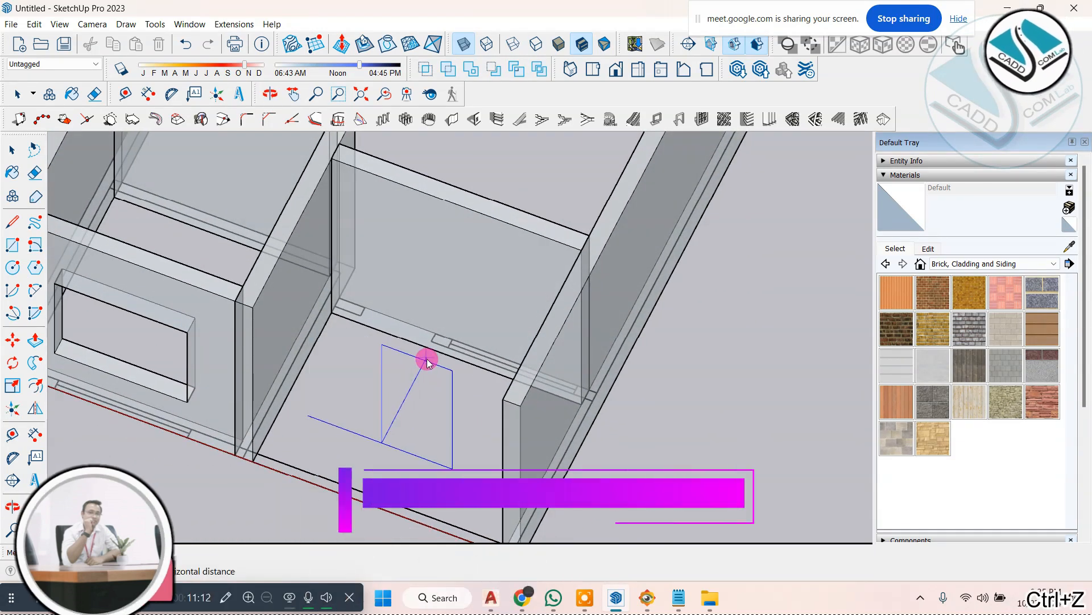
pyautogui.moveTo(426, 314); pyautogui.dragTo(370, 344, button='middle')
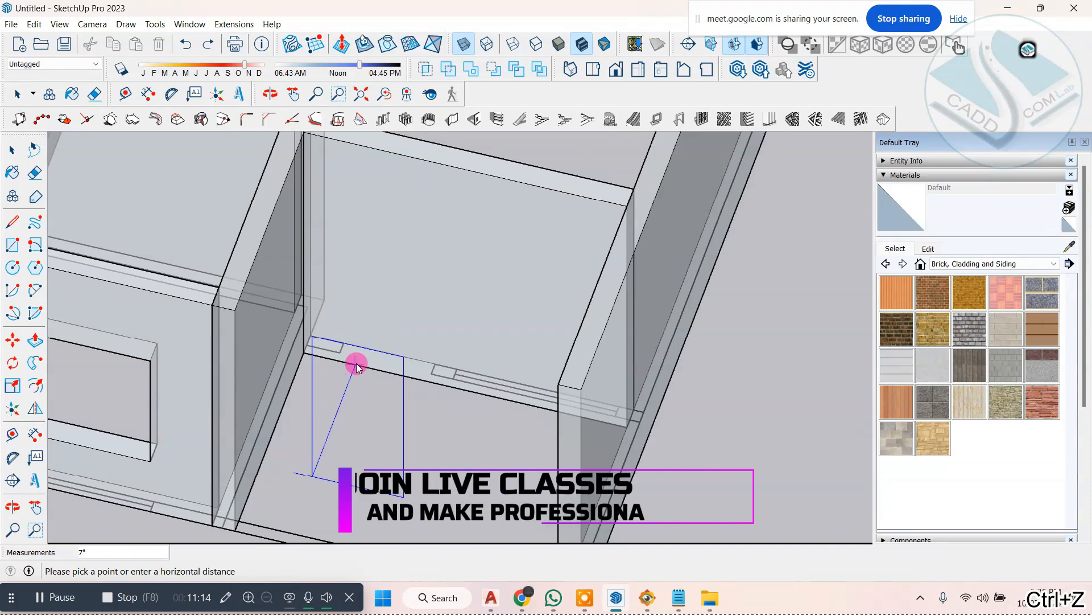
pyautogui.press('space')
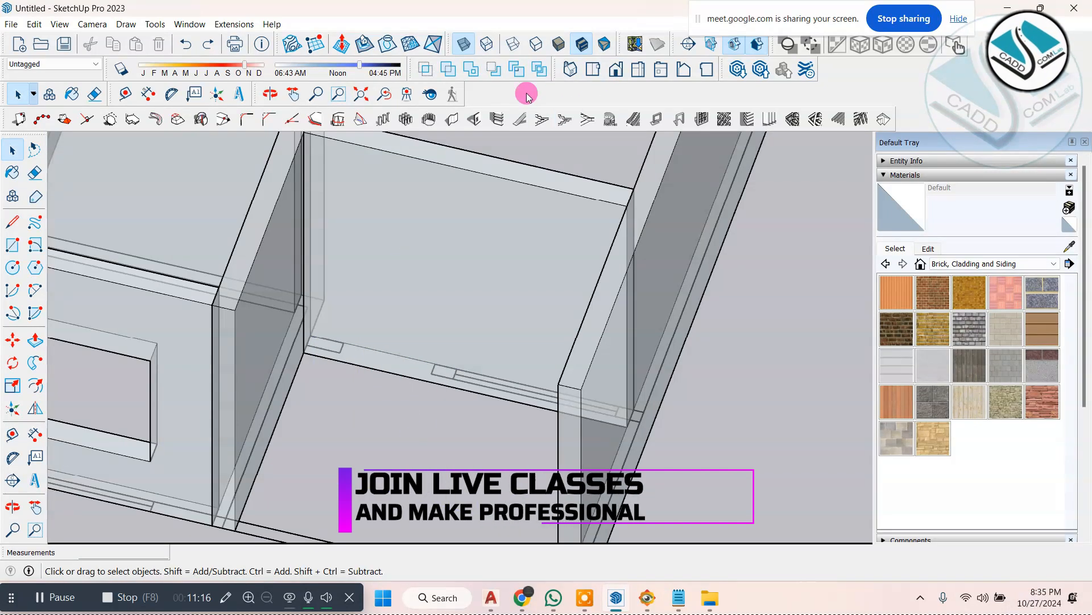
# Step: Restart the 3' by 7' wall opening, try placing it from the plan's door mark on the wall's inner side, and cancel it
pyautogui.click(475, 118)
pyautogui.click(577, 379)
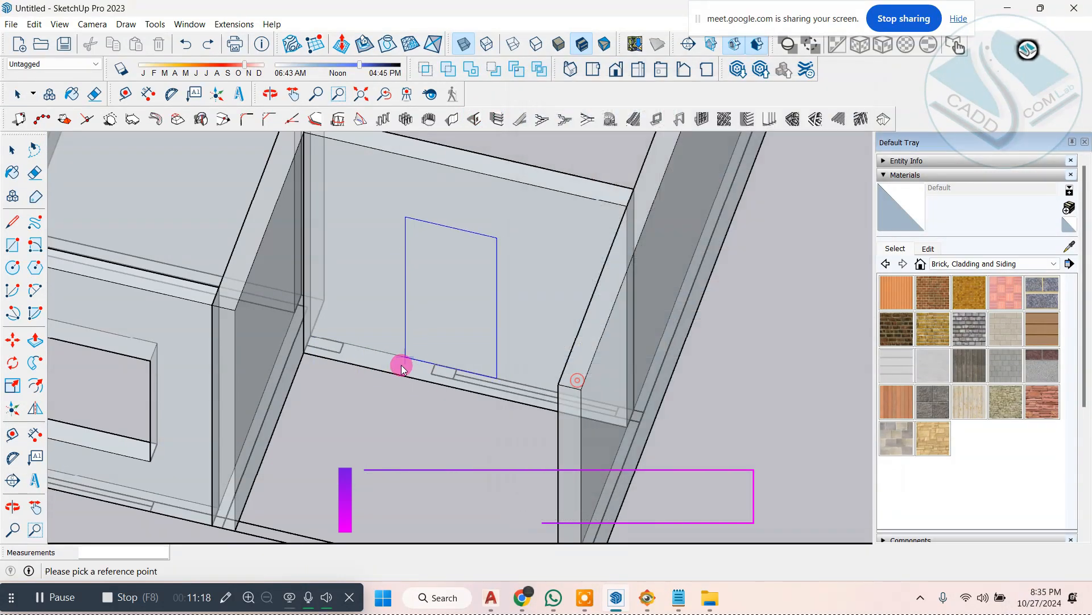
pyautogui.moveTo(339, 386); pyautogui.dragTo(305, 329, button='middle')
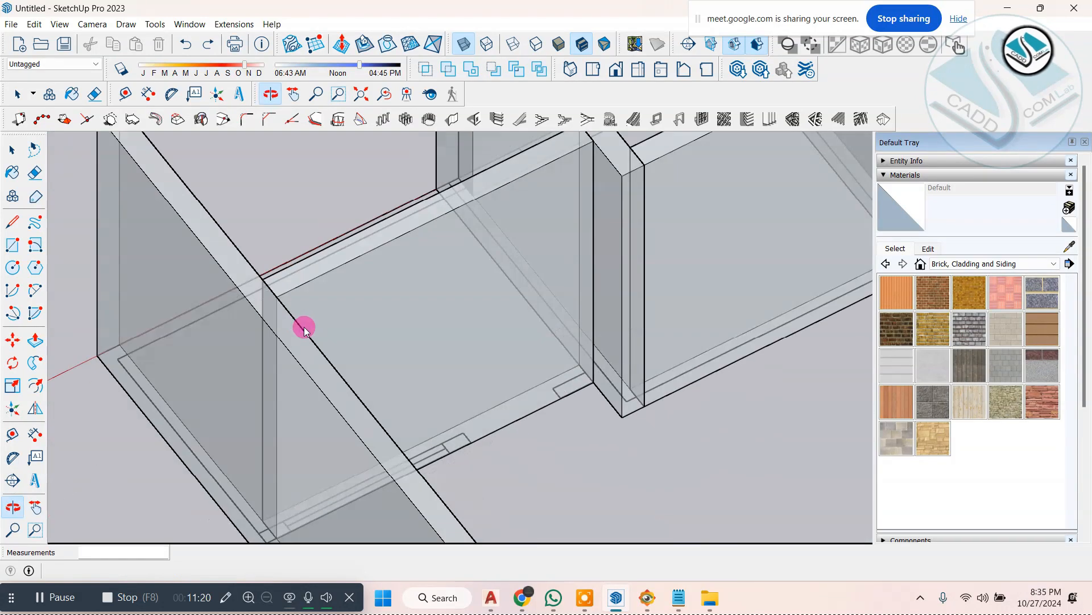
pyautogui.click(465, 445)
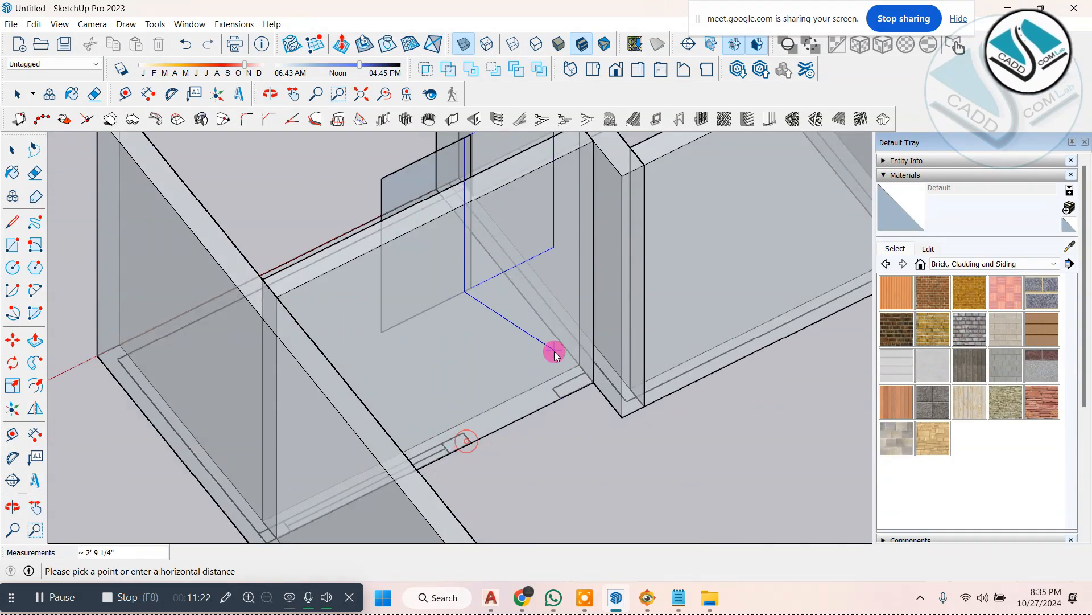
pyautogui.moveTo(556, 351); pyautogui.dragTo(580, 348, button='middle')
pyautogui.hotkey('ctrl', 'z')
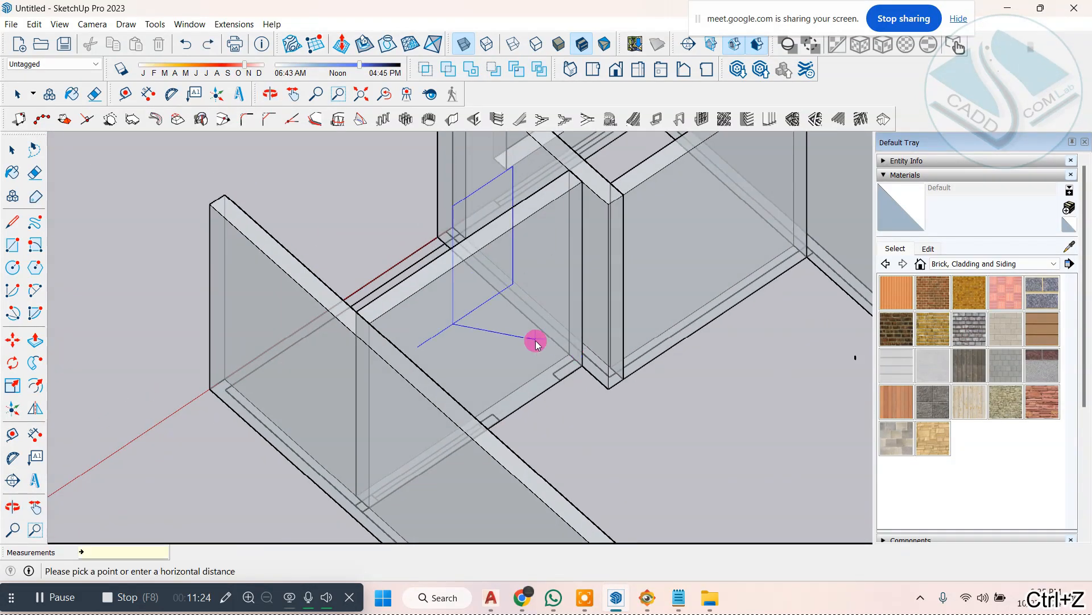
pyautogui.click(11, 153)
# Step: Select the recessed front wall and examine the plan's door and window marks along its base
pyautogui.moveTo(198, 267); pyautogui.dragTo(544, 227, button='middle')
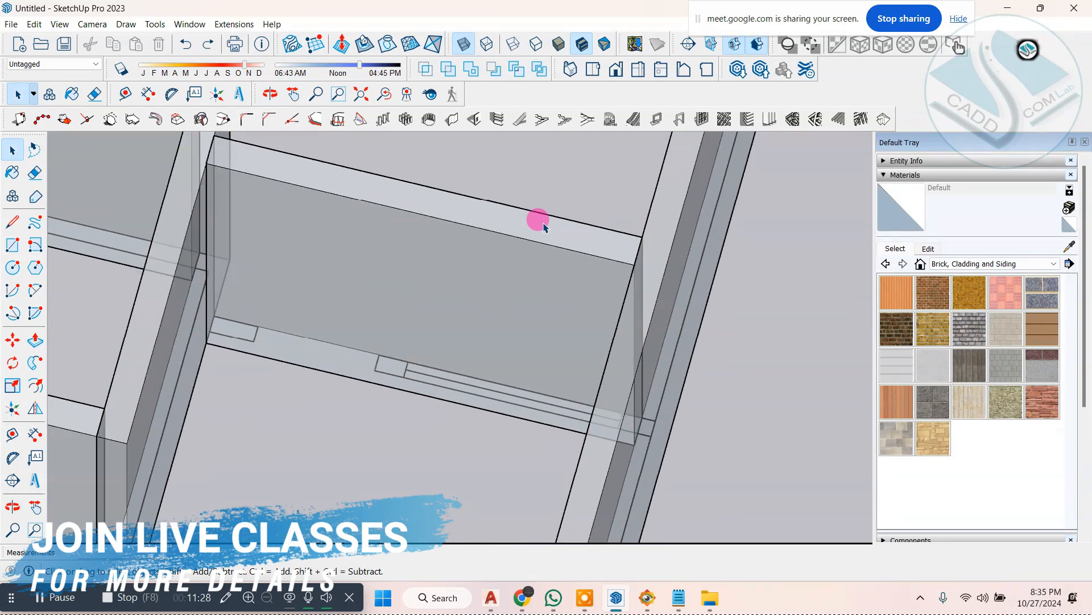
pyautogui.scroll(2, 317, 274)
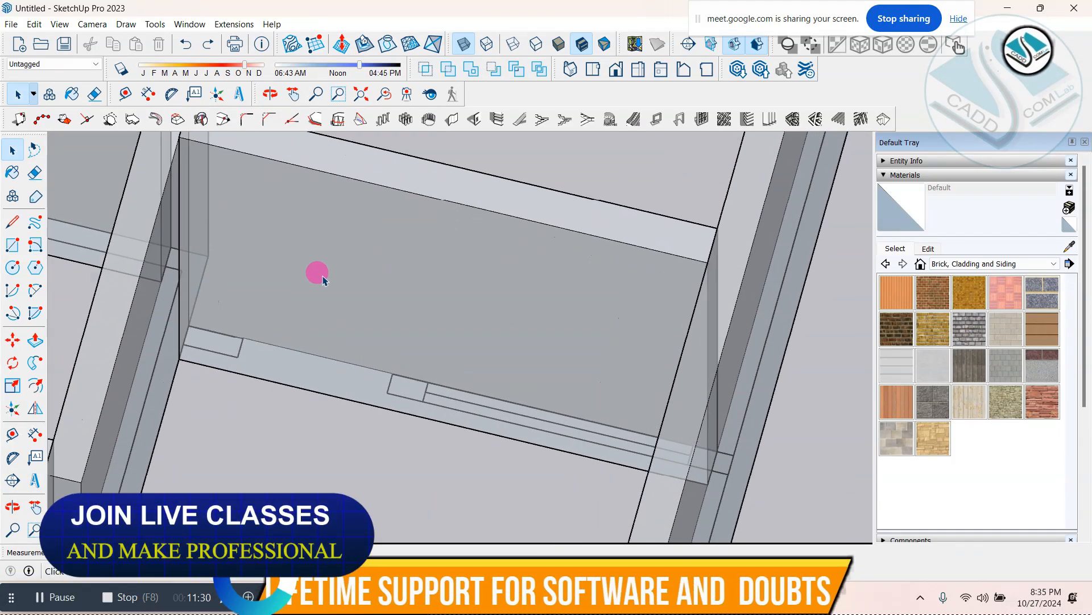
pyautogui.click(332, 271)
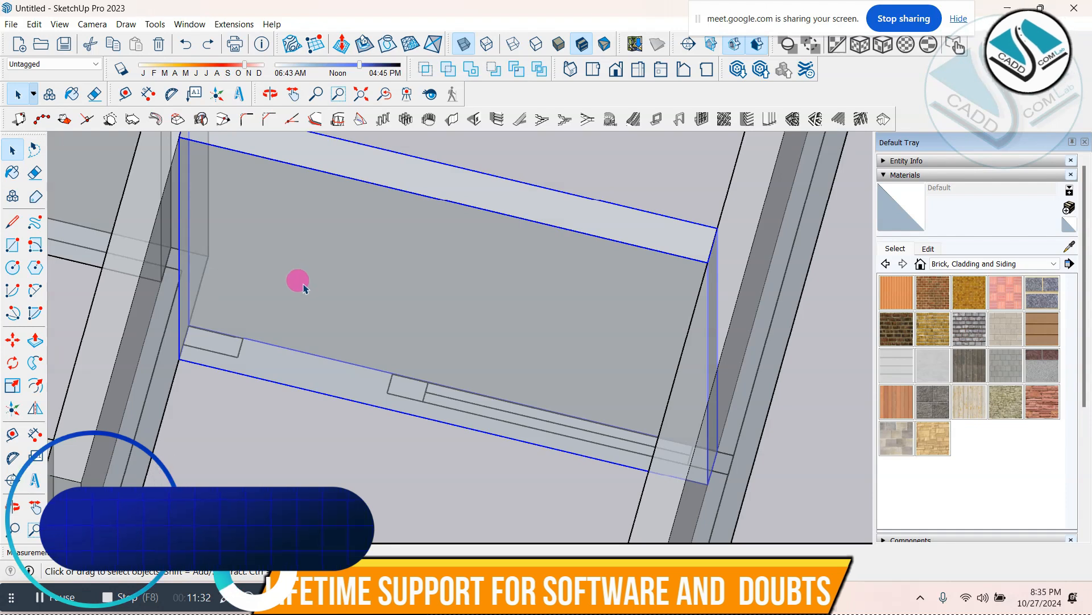
pyautogui.scroll(4, 228, 318)
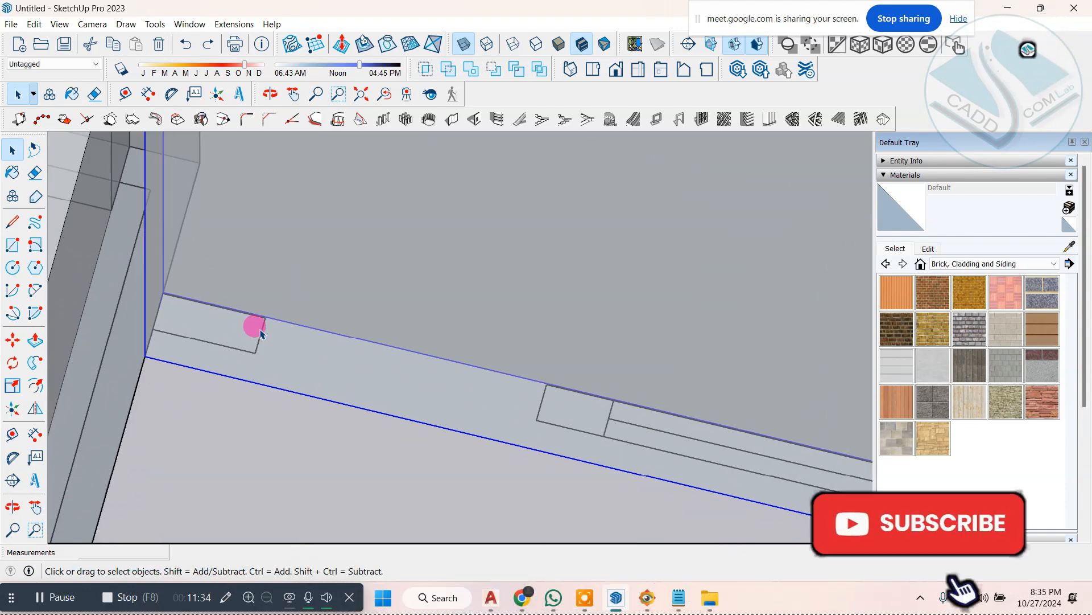
pyautogui.scroll(2, 245, 331)
pyautogui.click(225, 597)
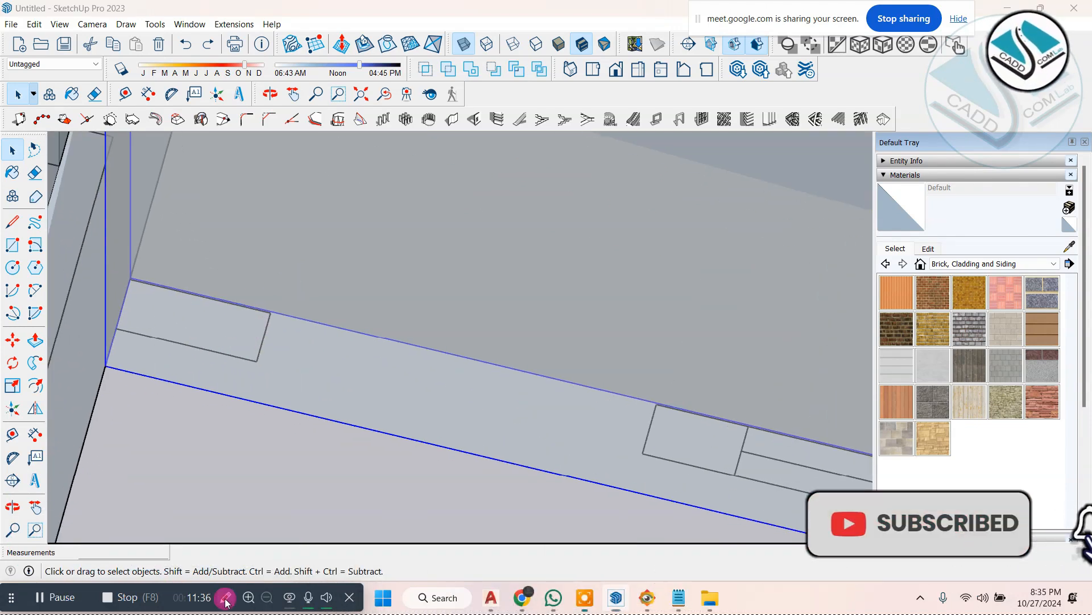
pyautogui.click(1005, 292)
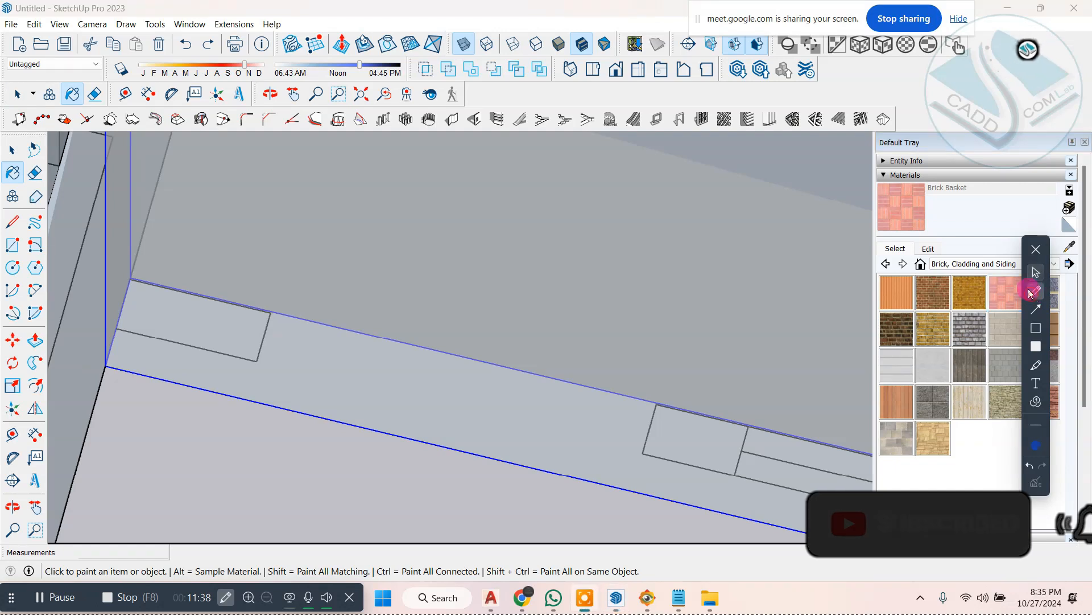
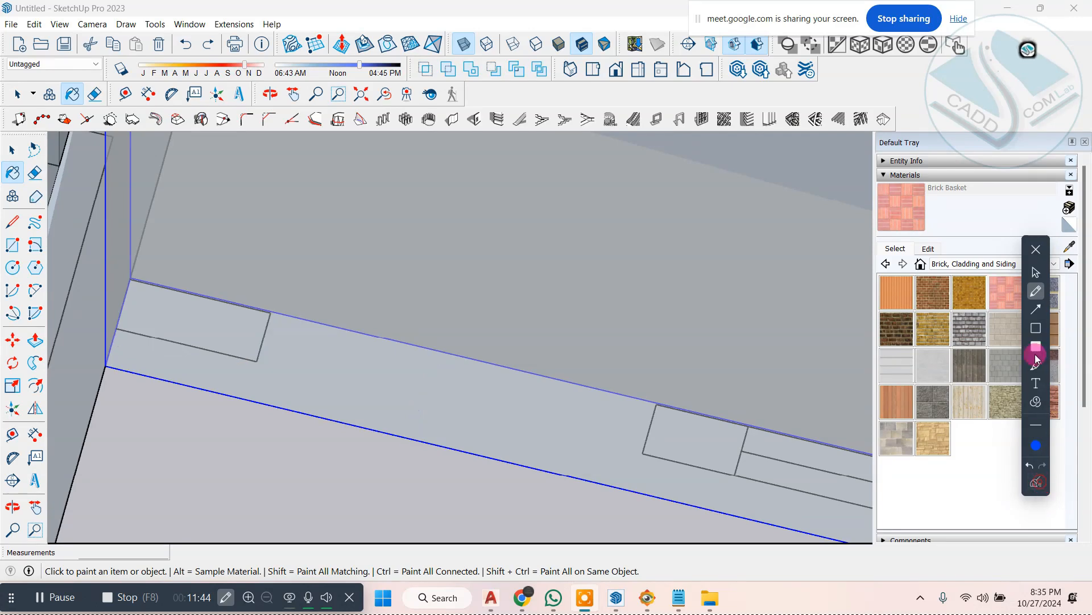
# Step: Push the outer face of the recessed front wall inward about 3 5/16" toward the plan's door mark
pyautogui.click(1035, 279)
pyautogui.scroll(-2, 643, 291)
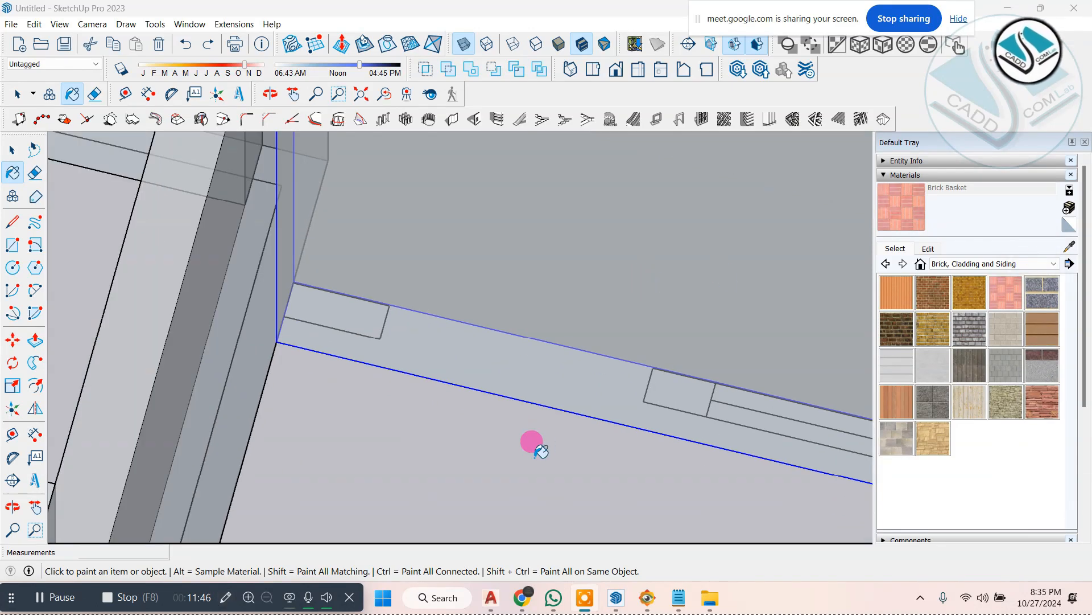
pyautogui.click(12, 150)
pyautogui.scroll(-3, 378, 435)
pyautogui.scroll(3, 391, 363)
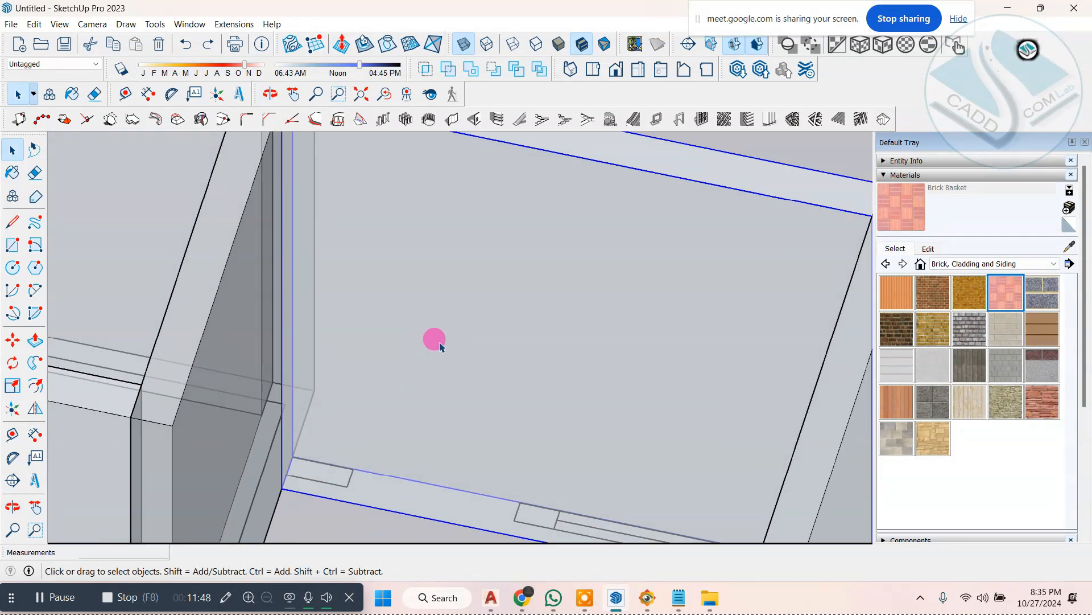
pyautogui.scroll(4, 435, 341)
pyautogui.click(359, 431)
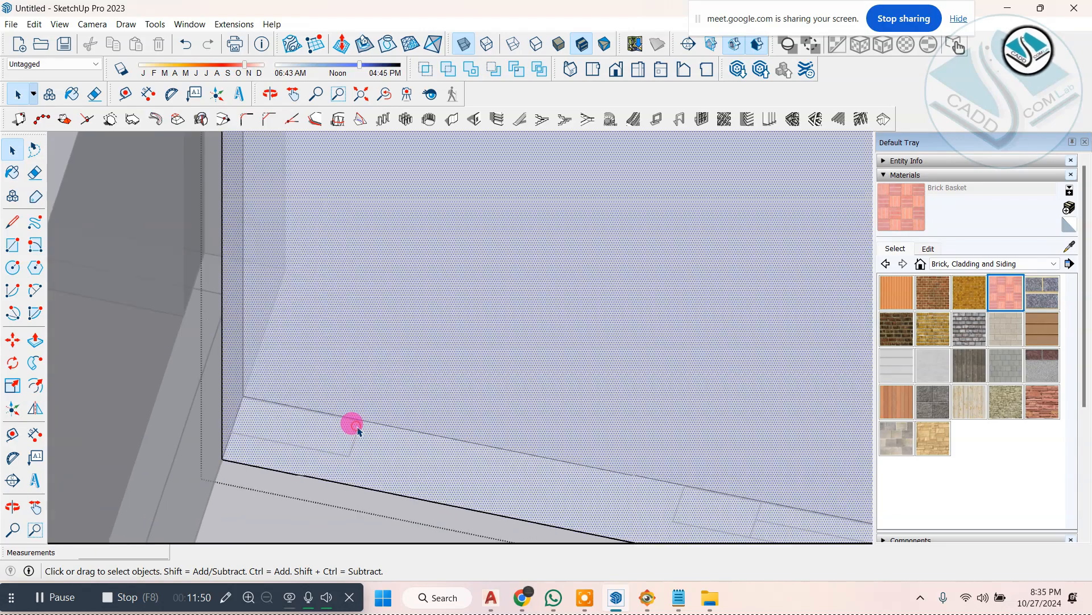
pyautogui.click(33, 342)
pyautogui.click(214, 449)
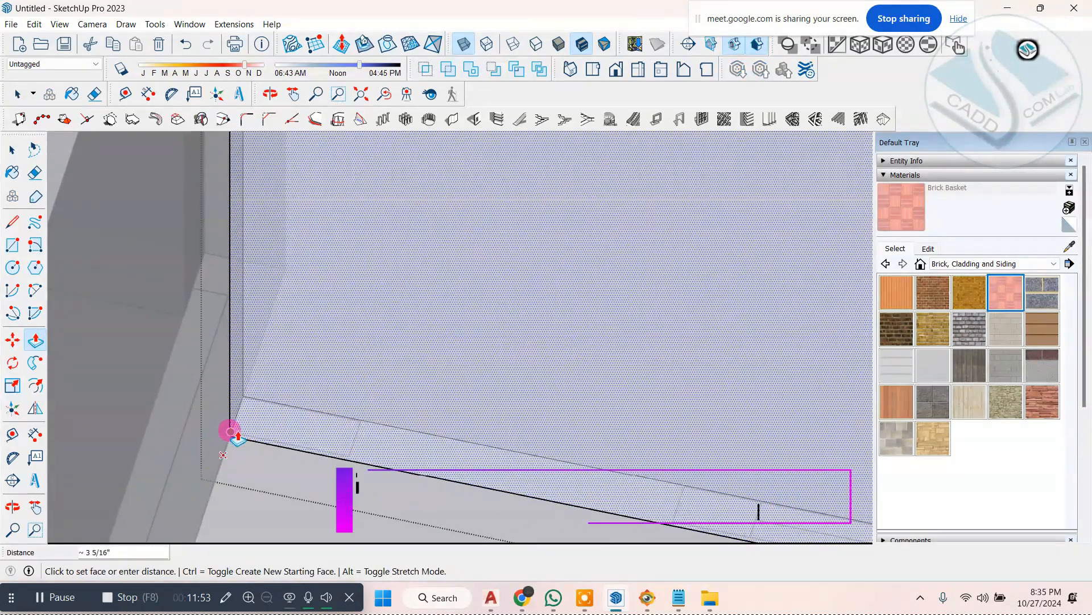
pyautogui.click(331, 453)
# Step: Push the recessed wall's outer face a further 9/16" to meet the plan's wall marks, and finish editing the wall
pyautogui.moveTo(318, 390); pyautogui.dragTo(348, 448, button='middle')
pyautogui.scroll(-5, 241, 353)
pyautogui.moveTo(478, 392); pyautogui.dragTo(597, 420, button='middle')
pyautogui.scroll(3, 352, 374)
pyautogui.scroll(5, 351, 376)
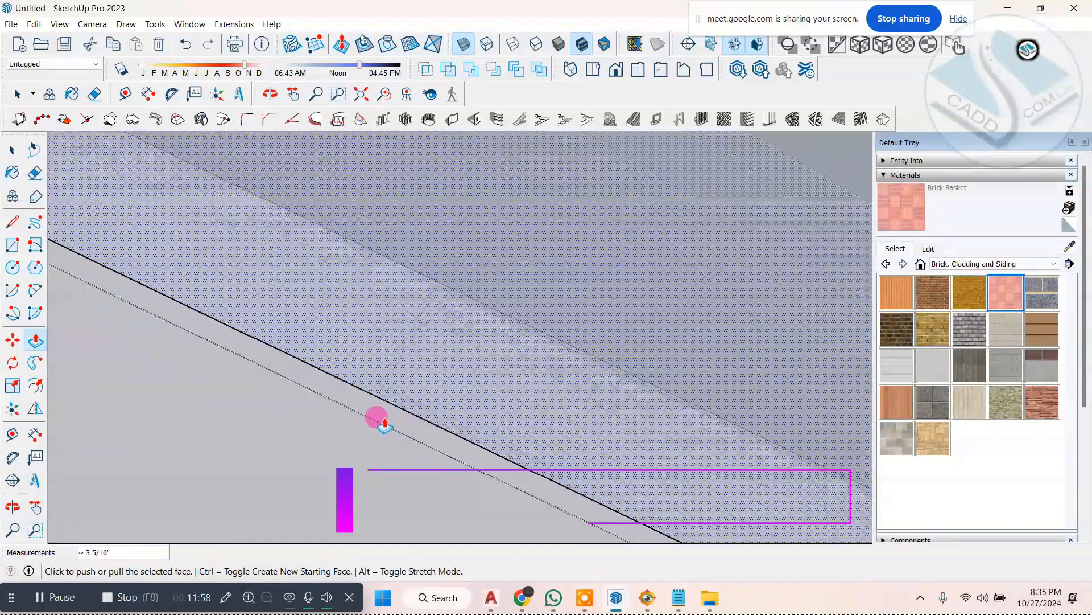
pyautogui.click(373, 383)
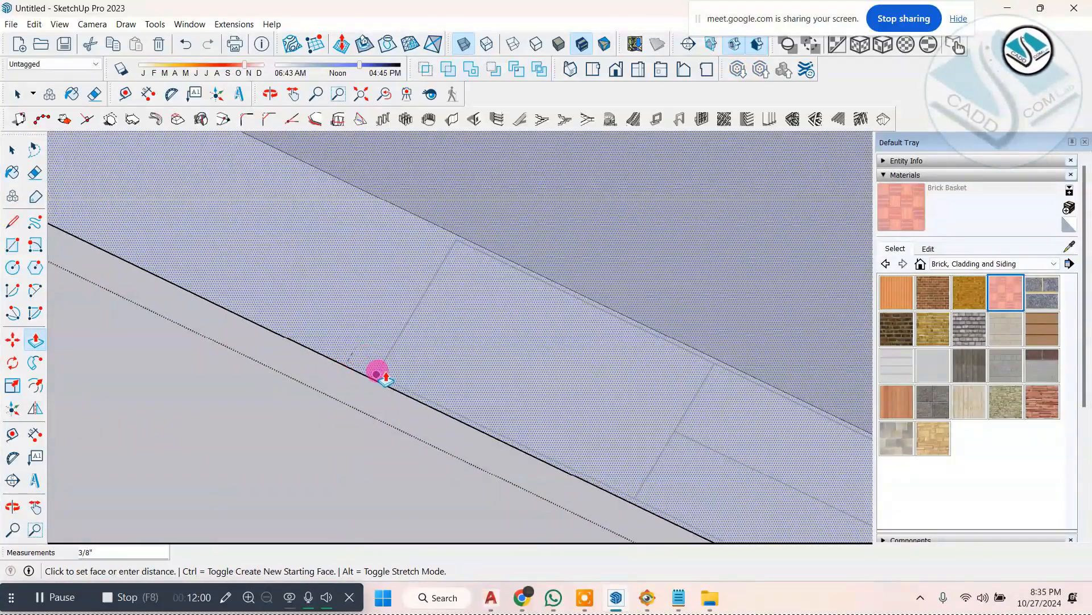
pyautogui.scroll(-8, 413, 398)
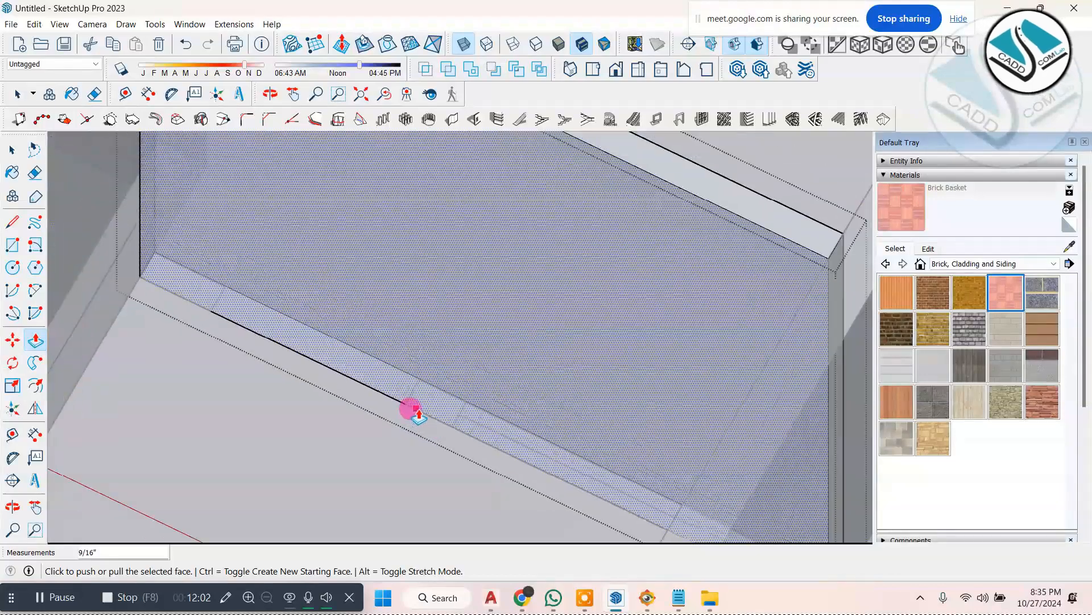
pyautogui.press('space')
pyautogui.click(295, 418)
# Step: Cut the 3' by 7' door opening through the recessed front wall, starting from the plan's door mark at floor level
pyautogui.scroll(-2, 327, 437)
pyautogui.moveTo(347, 422); pyautogui.dragTo(402, 270, button='middle')
pyautogui.scroll(-2, 401, 278)
pyautogui.moveTo(386, 416); pyautogui.dragTo(384, 411, button='middle')
pyautogui.scroll(3, 387, 415)
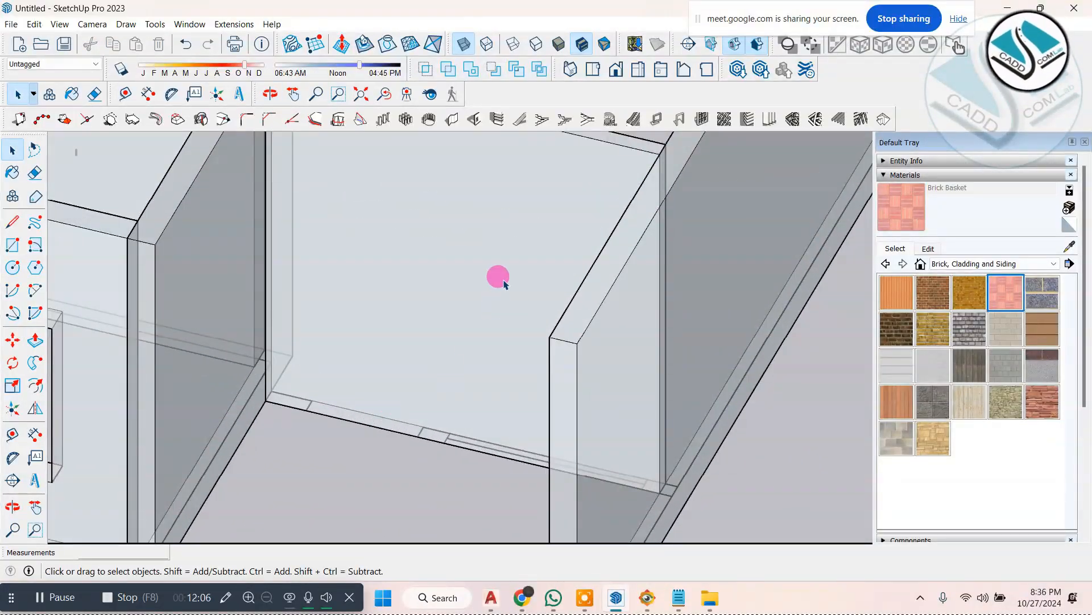
pyautogui.click(480, 112)
pyautogui.click(538, 349)
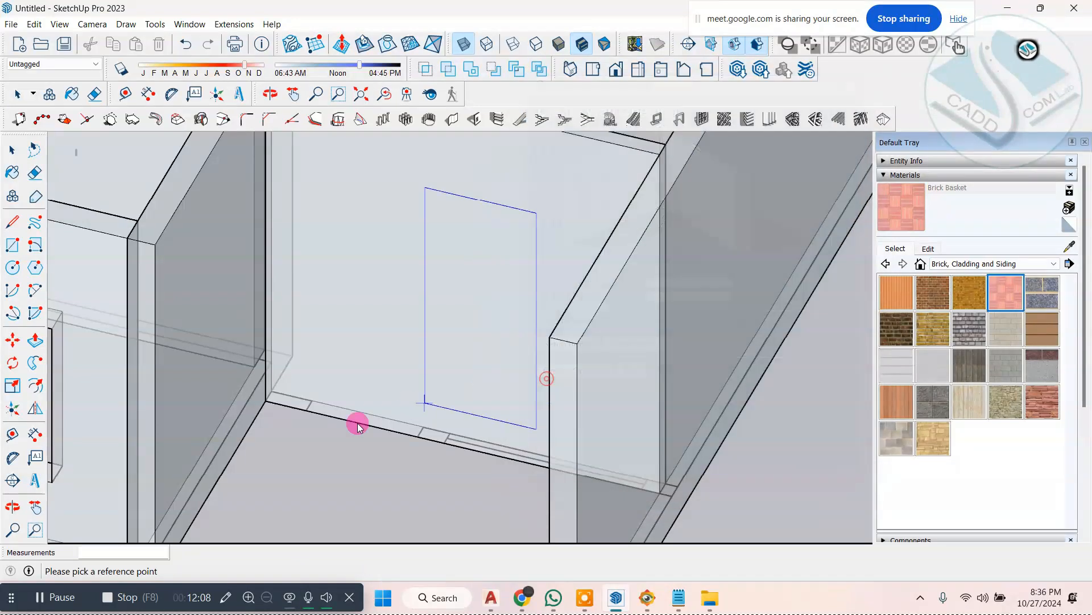
pyautogui.moveTo(300, 424); pyautogui.dragTo(310, 407, button='middle')
pyautogui.moveTo(408, 429); pyautogui.dragTo(465, 395, button='middle')
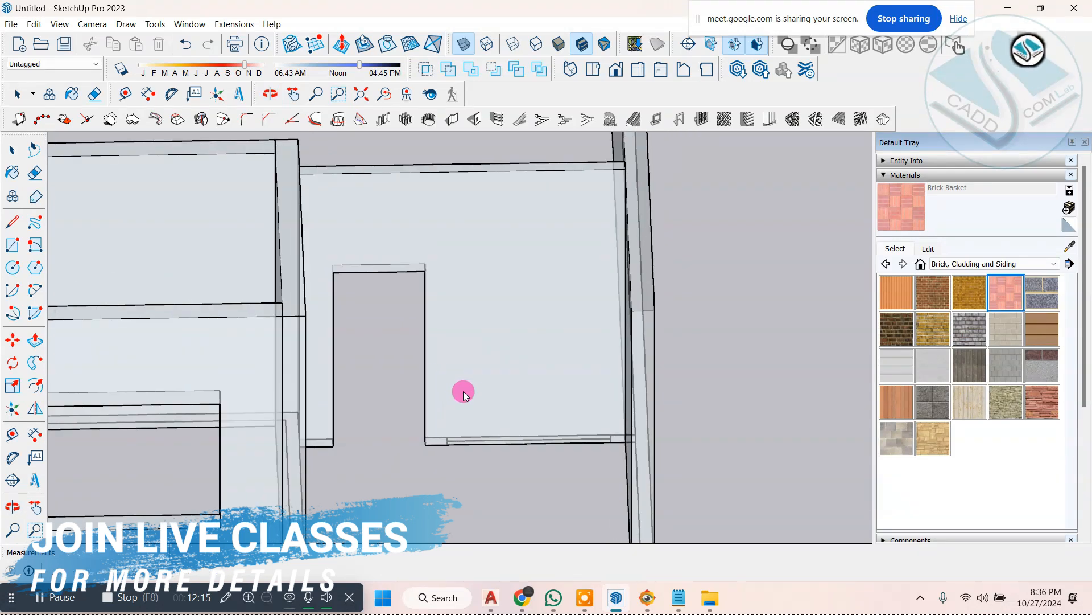
# Step: Measure the width of the plan's window mark beside the door opening in the recessed front wall
pyautogui.click(477, 119)
pyautogui.click(852, 77)
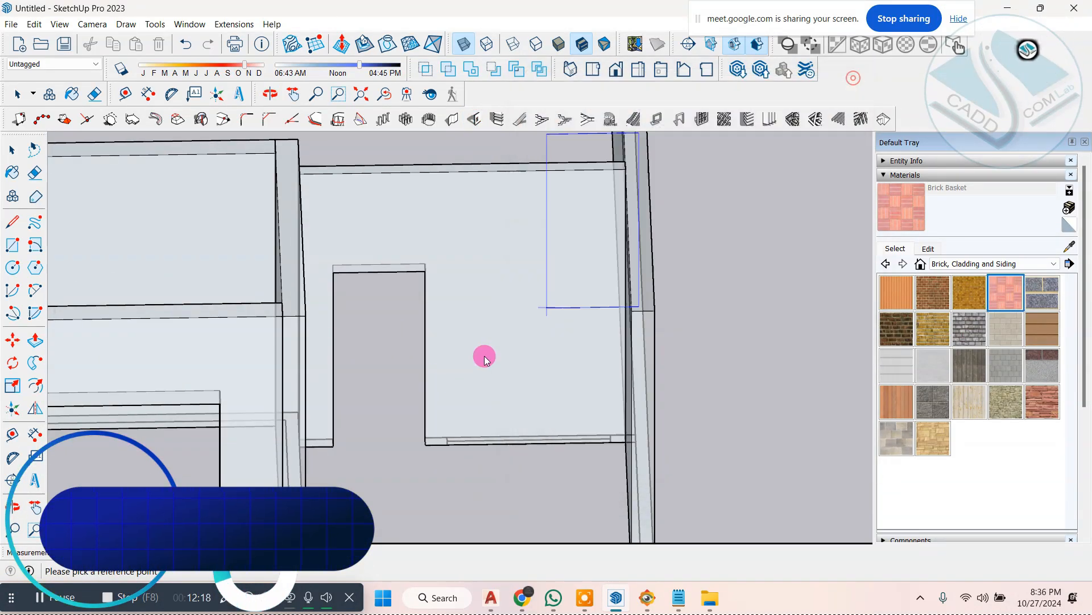
pyautogui.moveTo(485, 357); pyautogui.dragTo(517, 440, button='middle')
pyautogui.scroll(4, 518, 442)
pyautogui.press('space')
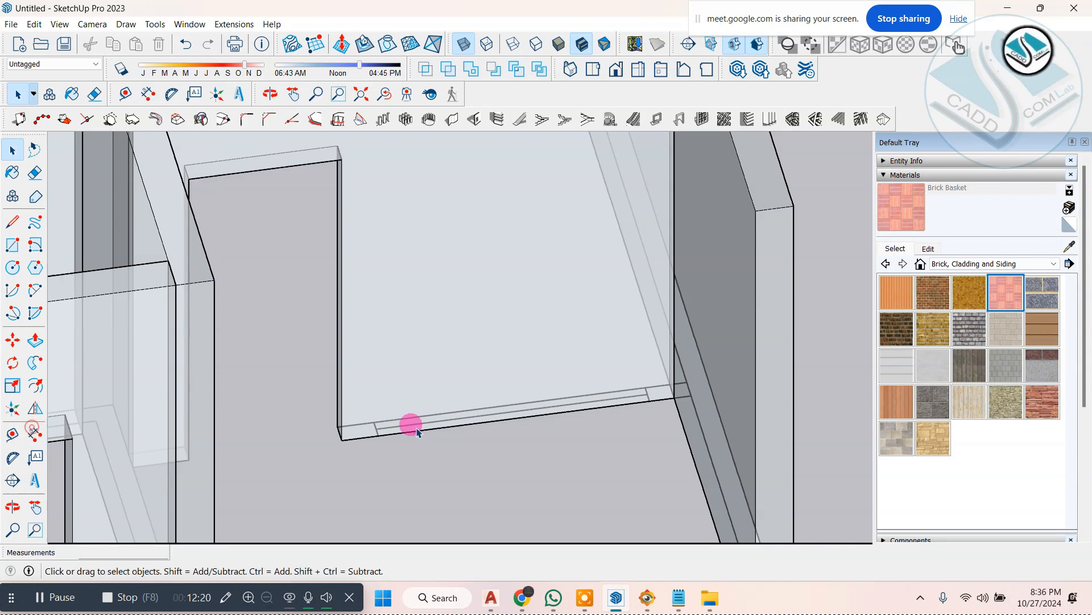
pyautogui.click(37, 434)
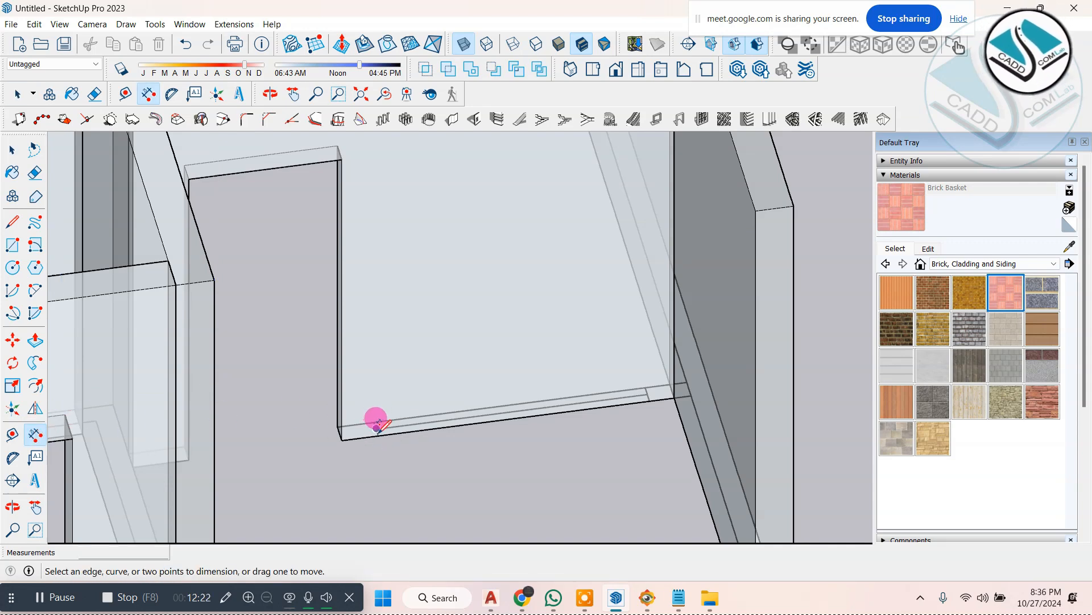
pyautogui.moveTo(376, 427); pyautogui.dragTo(657, 380)
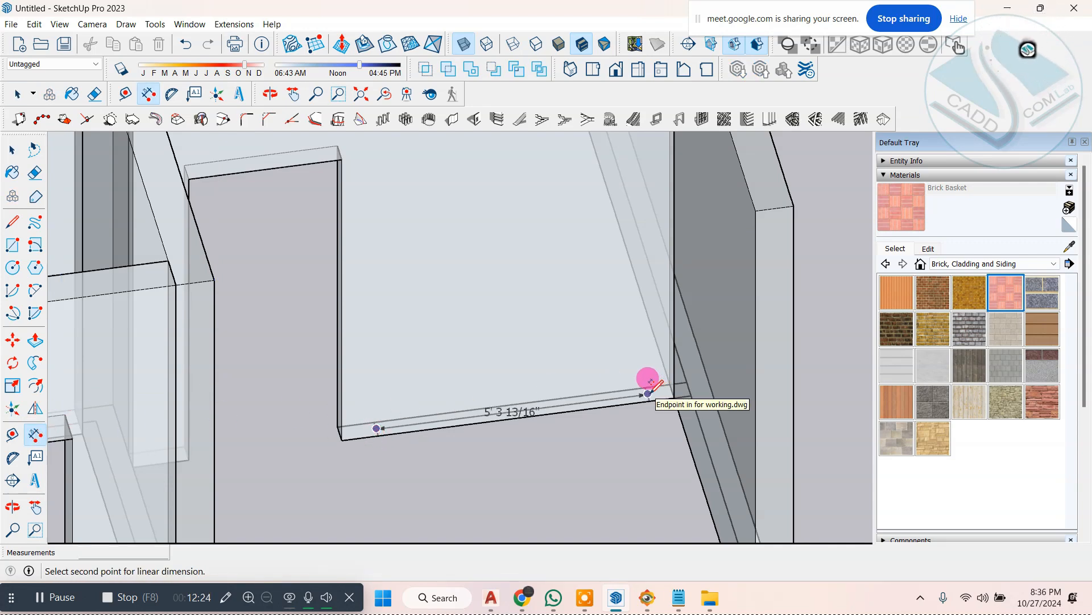
pyautogui.press('Escape')
# Step: Try cutting a 6' by 5' window opening from the plan's window mark at 2'6" above the wall base, and undo it
pyautogui.click(475, 120)
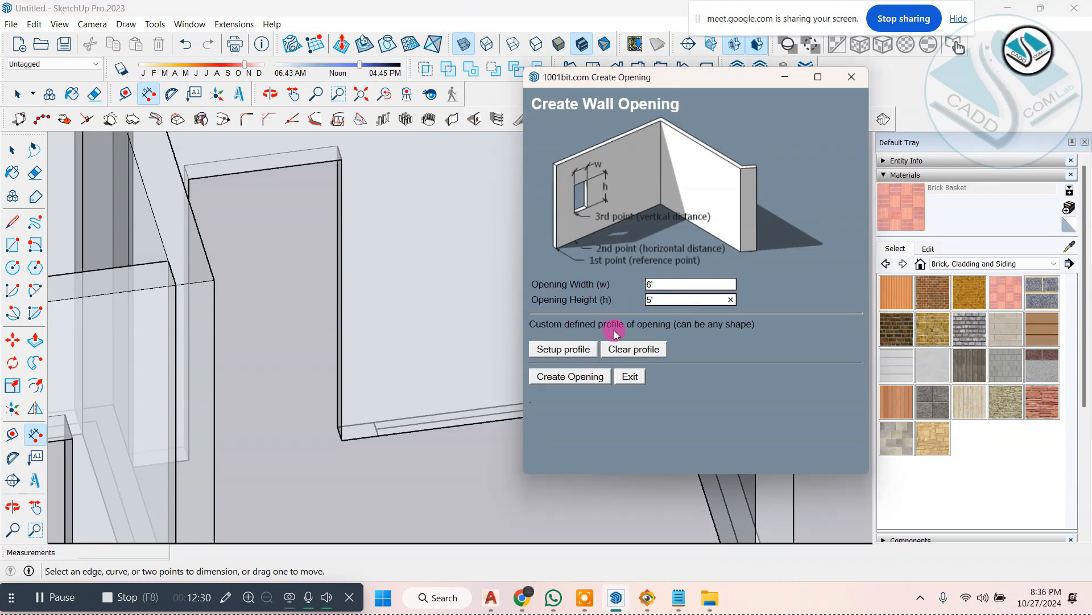
pyautogui.click(571, 377)
pyautogui.scroll(2, 451, 407)
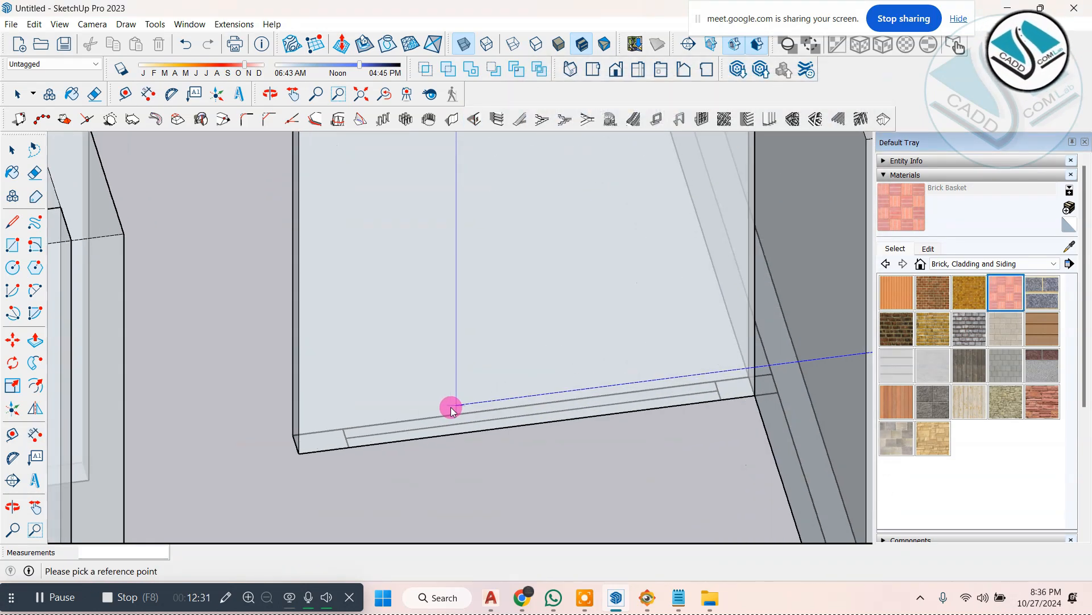
pyautogui.click(301, 452)
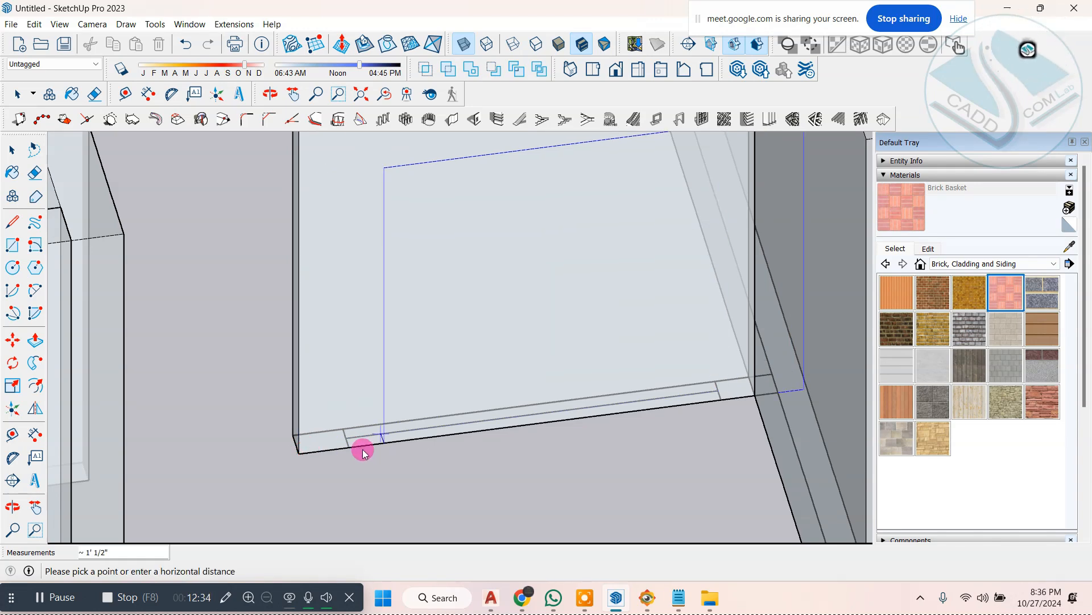
pyautogui.click(350, 448)
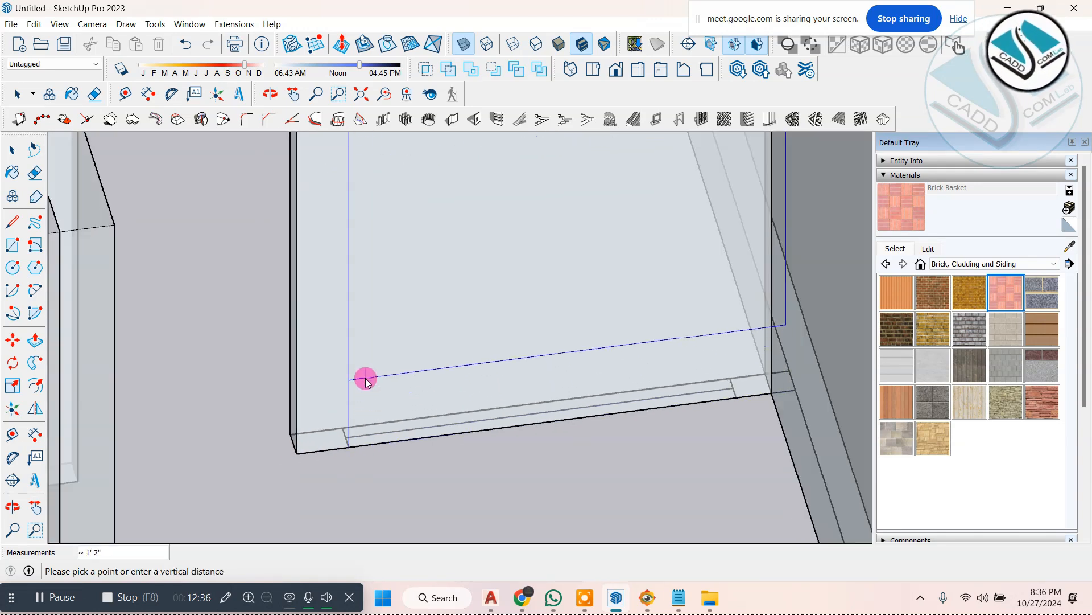
pyautogui.write("2'6")
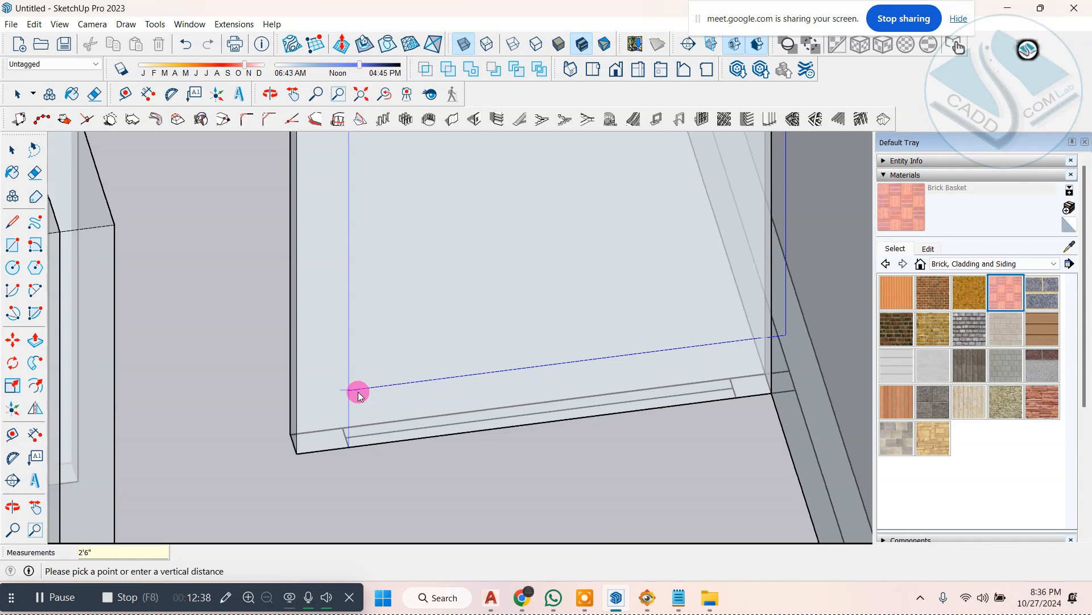
pyautogui.press('Return')
pyautogui.moveTo(358, 390); pyautogui.dragTo(590, 339, button='middle')
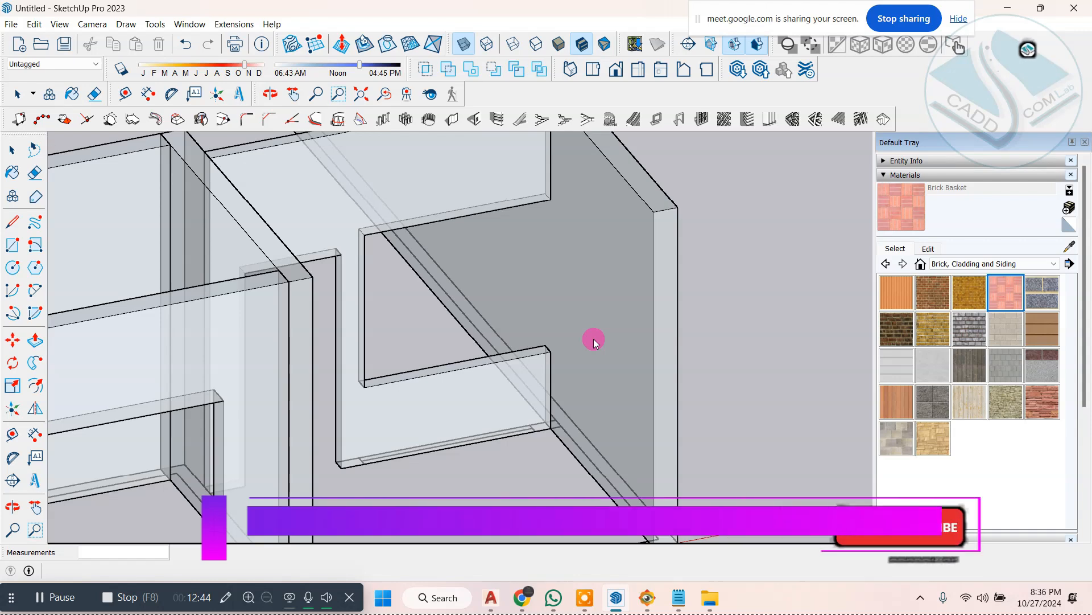
pyautogui.hotkey('ctrl', 'z')
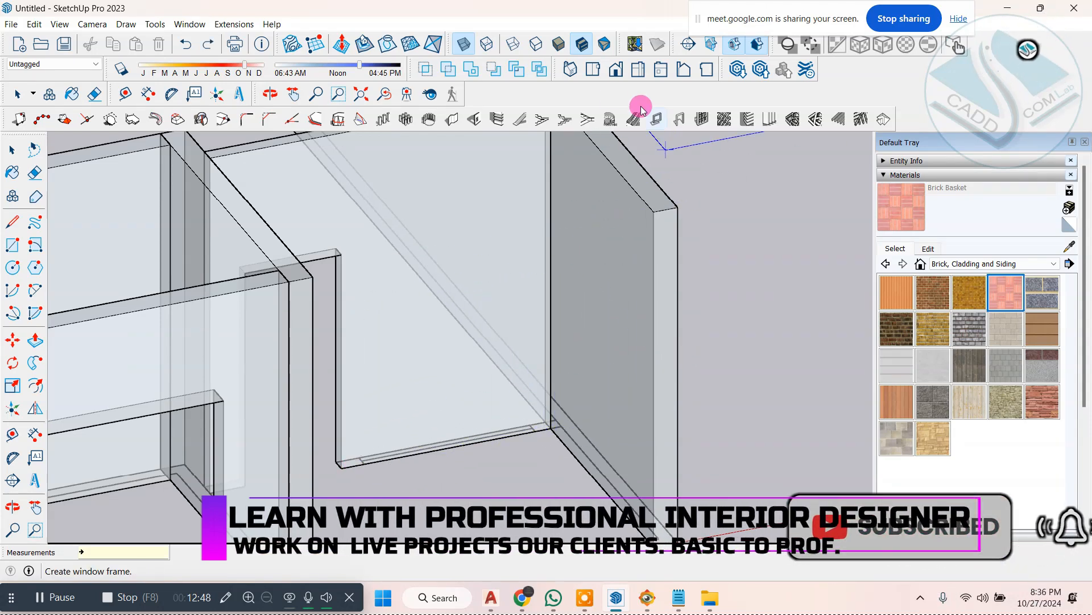
# Step: Cut a 5' by 5' window opening in the recessed front wall from the plan's window mark, 2'6" above the base
pyautogui.click(474, 118)
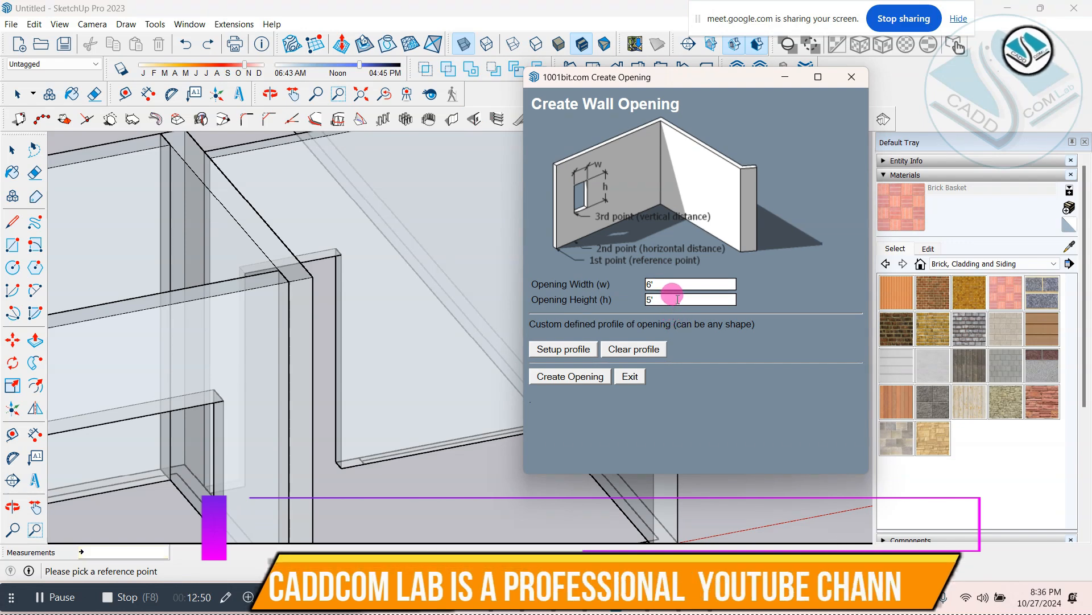
pyautogui.moveTo(673, 283); pyautogui.dragTo(637, 282)
pyautogui.write('5')
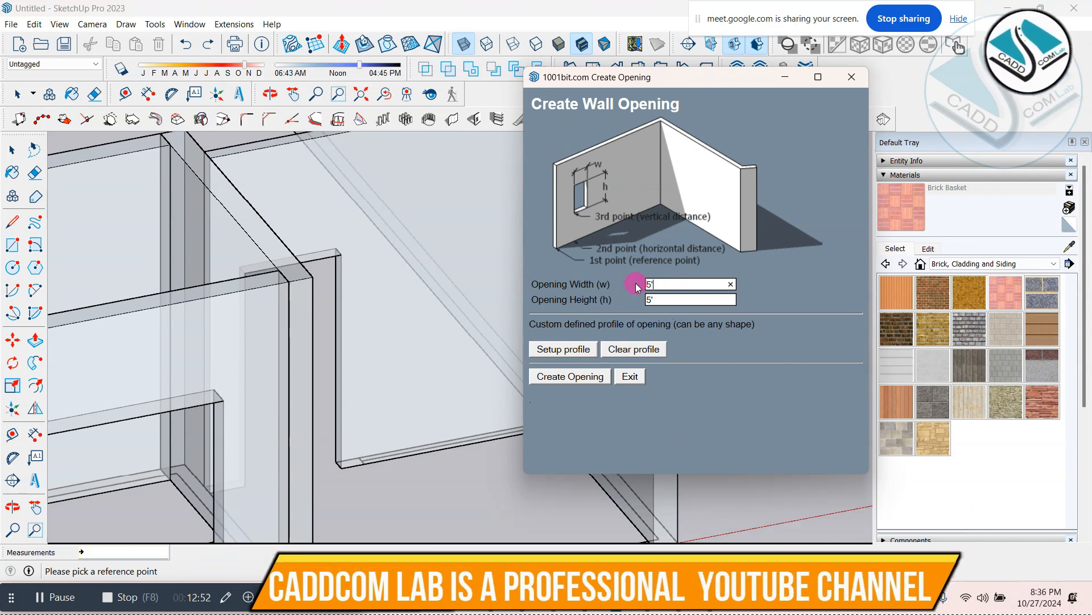
pyautogui.click(567, 376)
pyautogui.scroll(2, 499, 301)
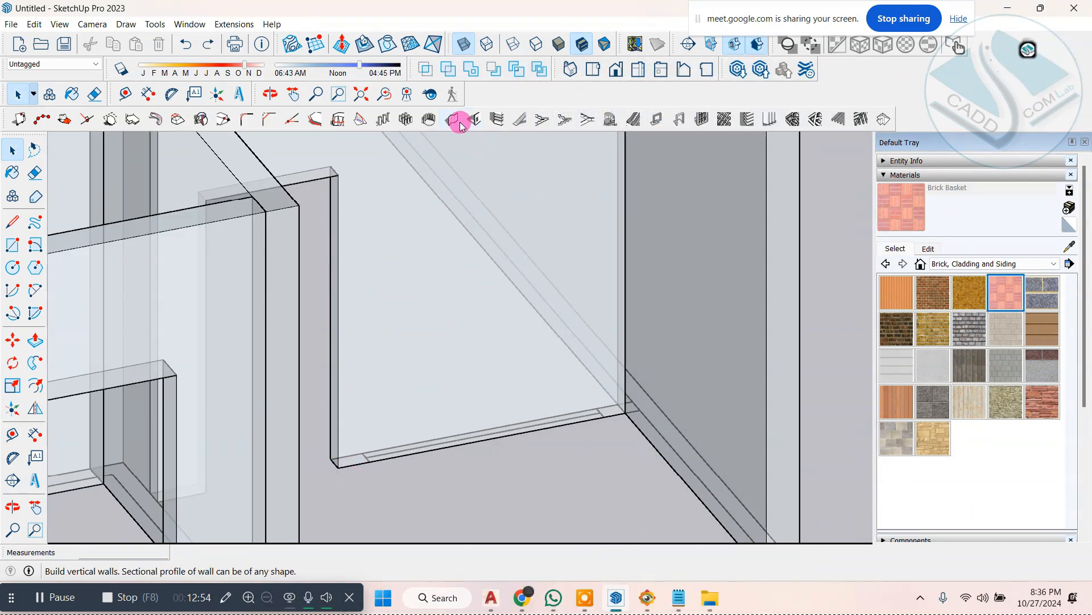
pyautogui.click(480, 123)
pyautogui.click(567, 376)
pyautogui.scroll(2, 341, 466)
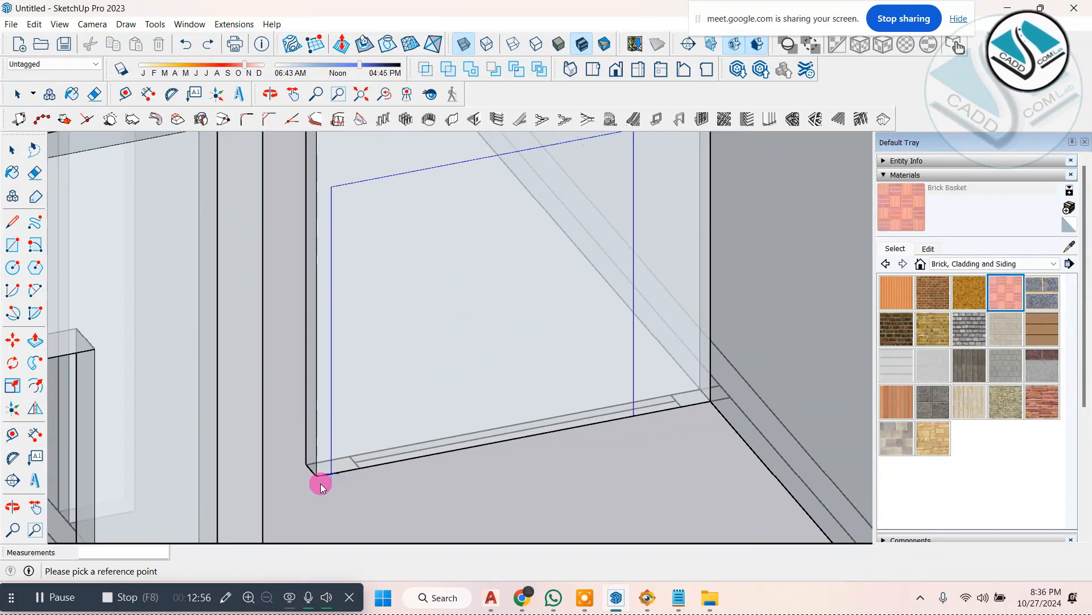
pyautogui.click(357, 468)
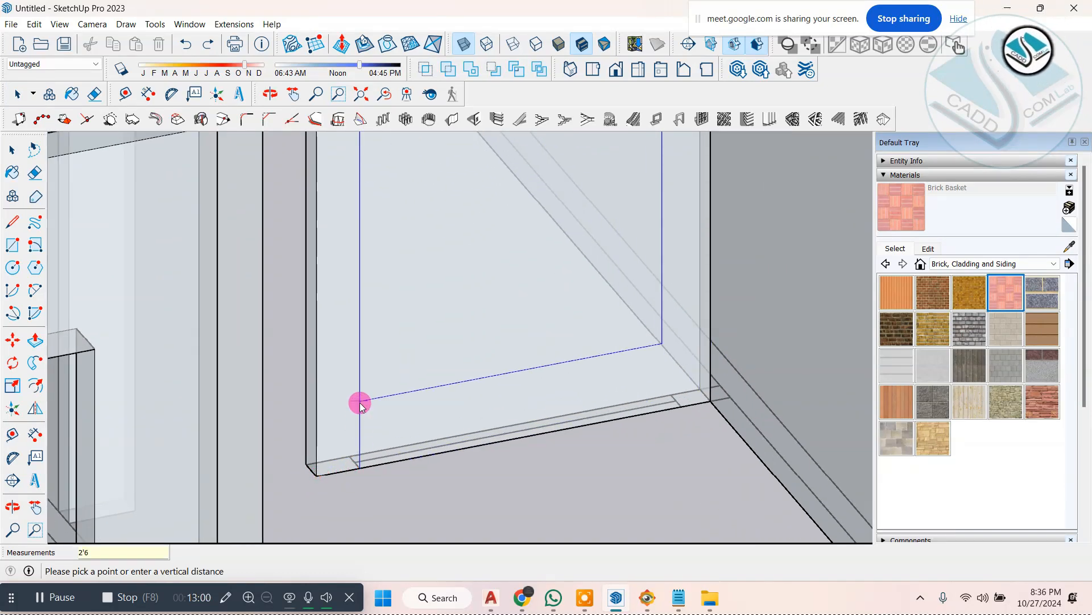
pyautogui.press('Return')
pyautogui.scroll(-4, 435, 437)
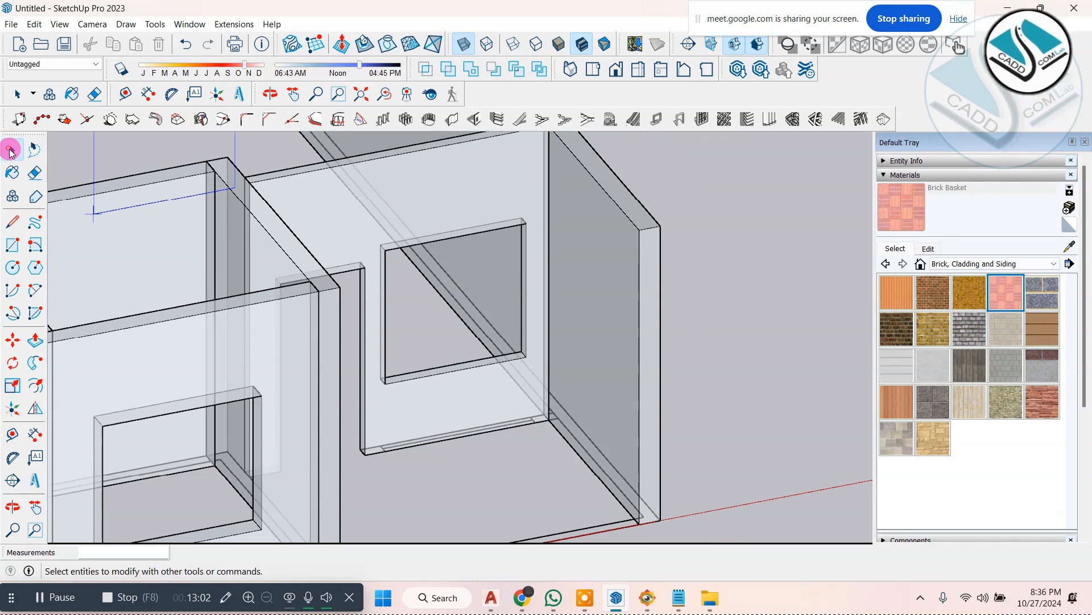
# Step: Push the new window opening's far side face outward to the end of the plan's window mark
pyautogui.click(10, 150)
pyautogui.scroll(8, 391, 310)
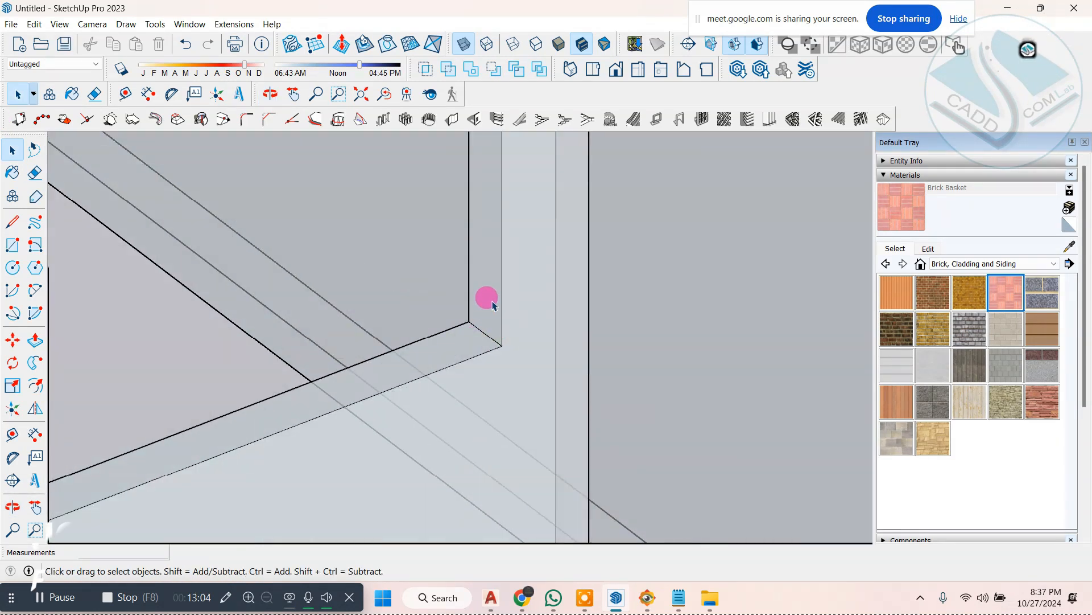
pyautogui.scroll(-3, 486, 298)
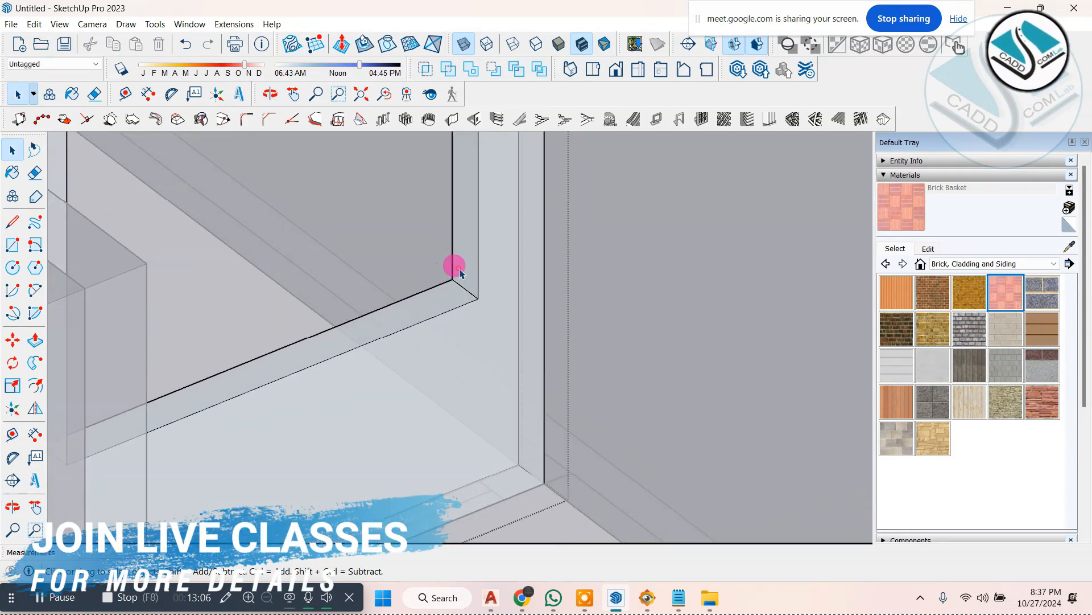
pyautogui.click(460, 272)
pyautogui.click(32, 341)
pyautogui.scroll(-1, 400, 251)
pyautogui.click(453, 268)
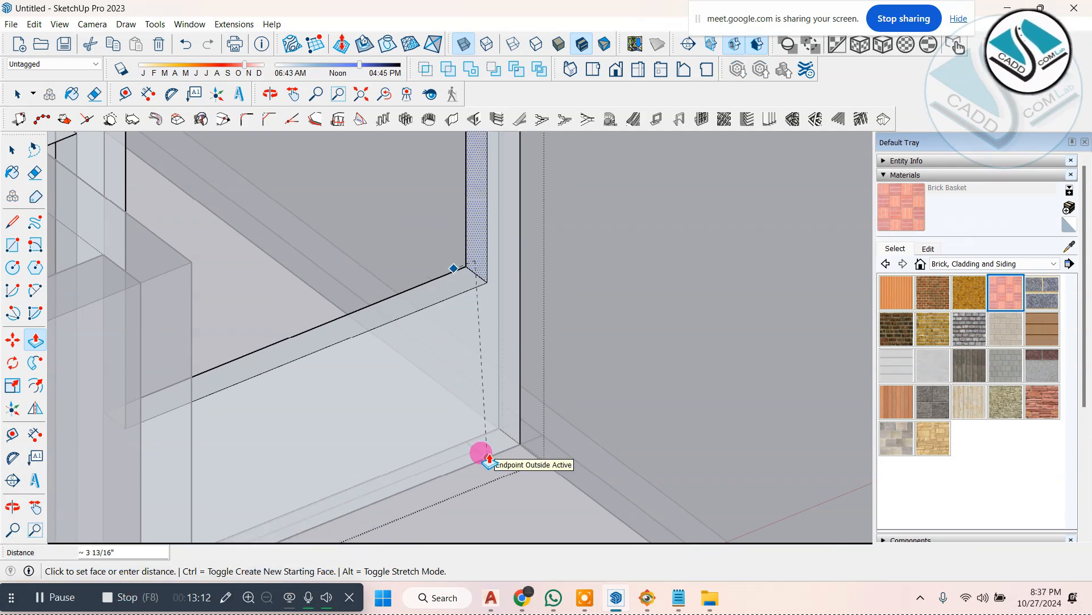
pyautogui.click(482, 454)
pyautogui.scroll(-6, 366, 302)
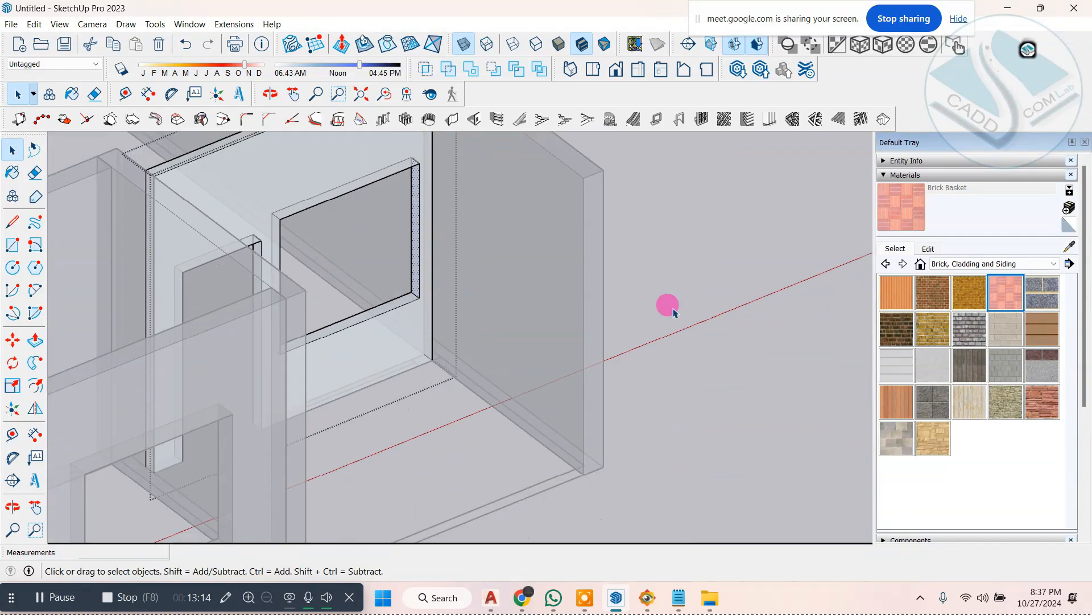
pyautogui.moveTo(541, 357); pyautogui.dragTo(371, 290, button='middle')
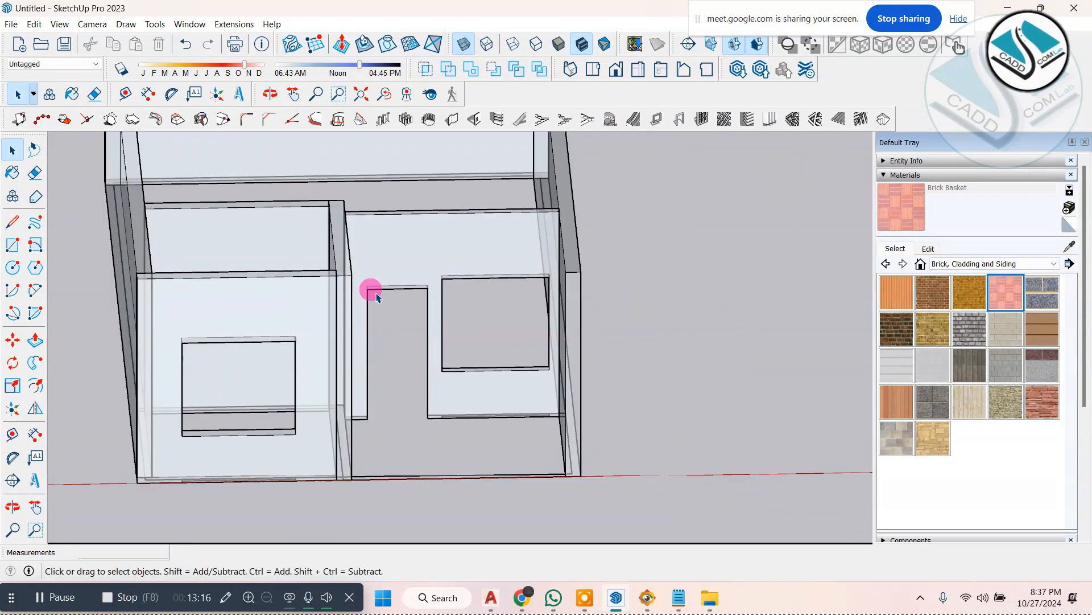
# Step: Measure the width of the plan's window mark along the base of the uncut front wall at the model origin
pyautogui.scroll(-4, 509, 305)
pyautogui.moveTo(510, 305); pyautogui.dragTo(472, 337, button='middle')
pyautogui.scroll(-3, 501, 321)
pyautogui.scroll(7, 252, 294)
pyautogui.scroll(-3, 340, 339)
pyautogui.scroll(7, 371, 405)
pyautogui.scroll(2, 288, 468)
pyautogui.moveTo(288, 468); pyautogui.dragTo(362, 459, button='middle')
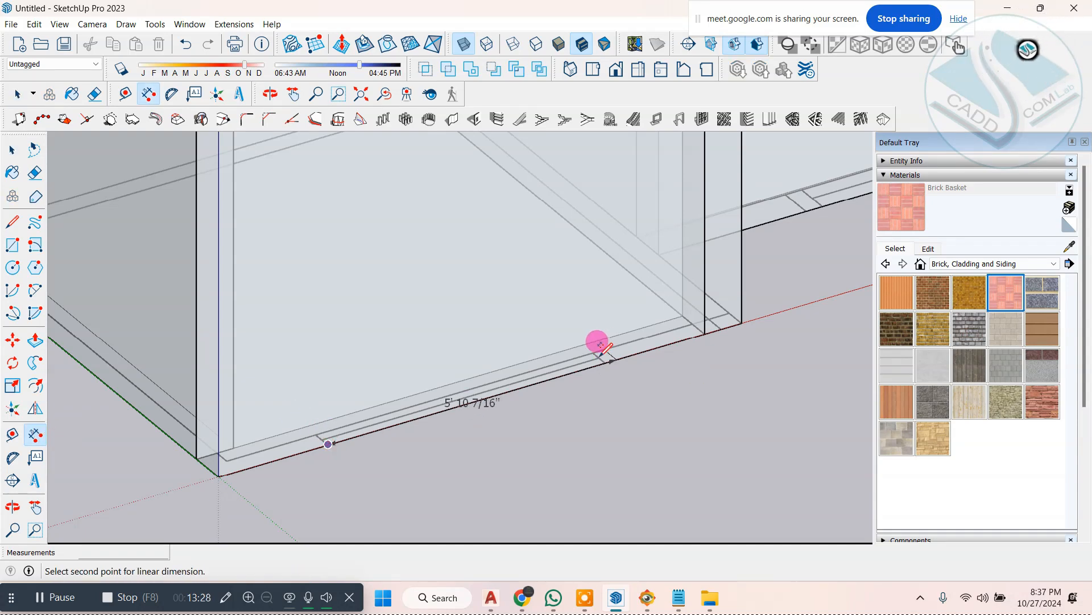
# Step: Cut a 5' by 5' window opening in the front wall at the model origin from the plan's window mark, 2'6" above the base
pyautogui.click(483, 126)
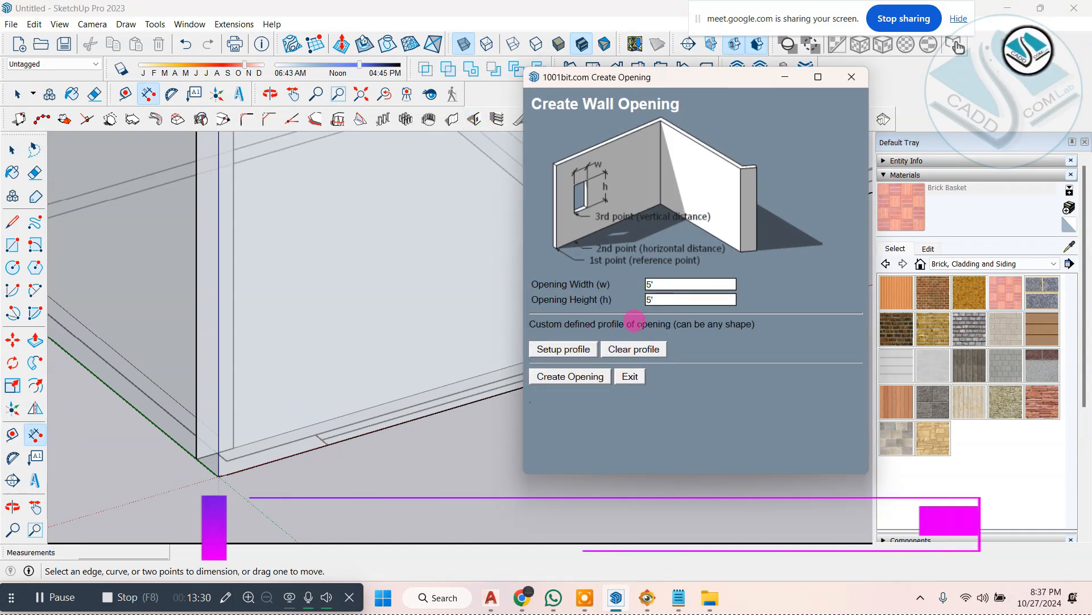
pyautogui.click(229, 482)
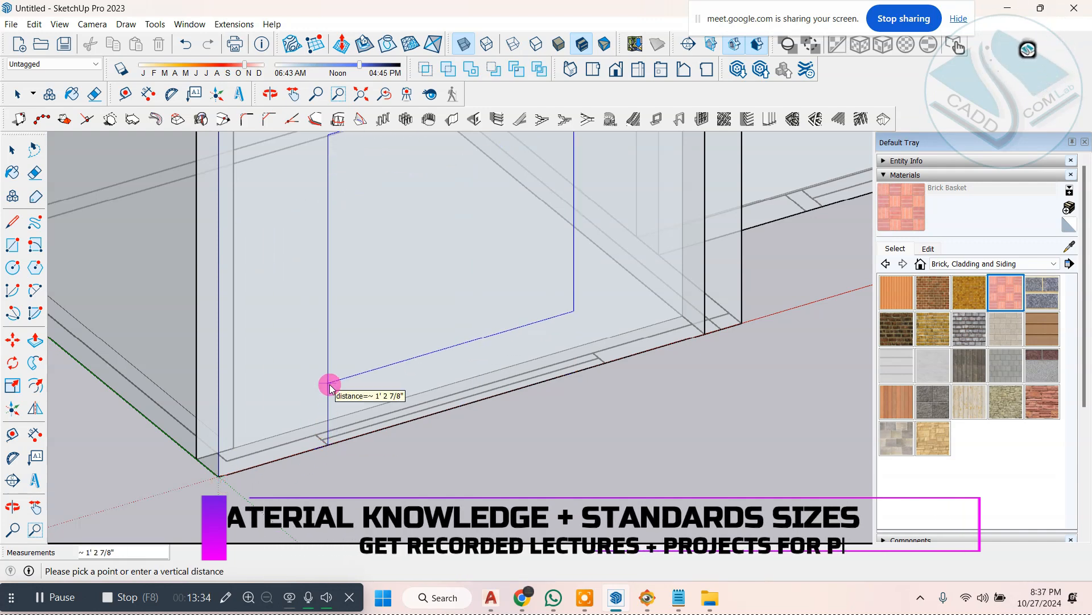
pyautogui.write("2'6")
pyautogui.press('Return')
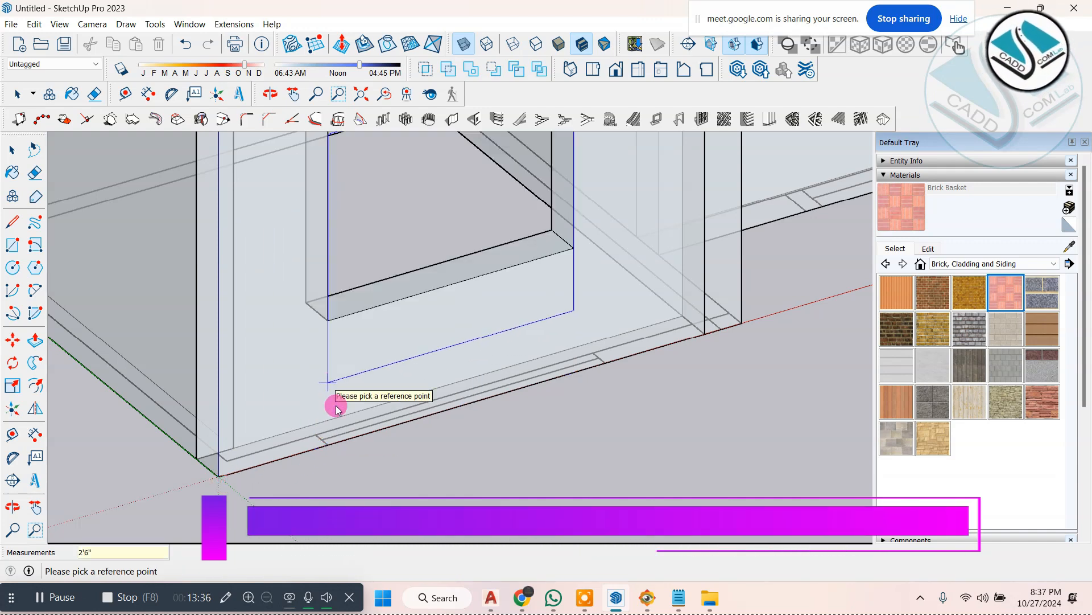
# Step: Push the far side face of the origin wall's window opening outward to the end of the plan's window mark
pyautogui.scroll(-3, 336, 410)
pyautogui.moveTo(378, 310); pyautogui.dragTo(389, 317, button='middle')
pyautogui.scroll(2, 501, 278)
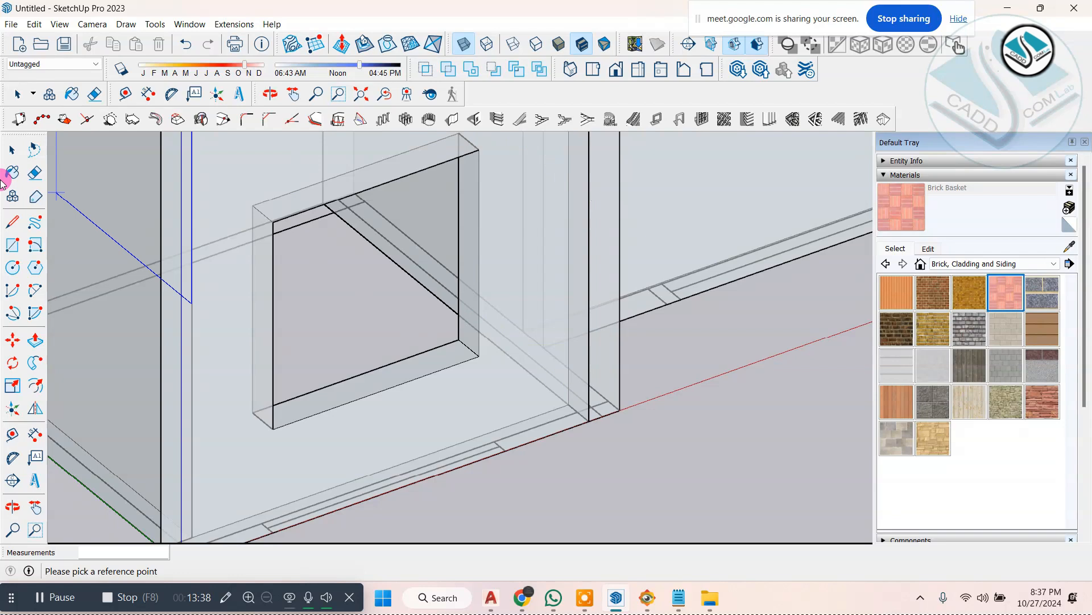
pyautogui.click(12, 151)
pyautogui.moveTo(449, 272); pyautogui.dragTo(452, 276, button='middle')
pyautogui.scroll(1, 458, 302)
pyautogui.doubleClick(468, 304)
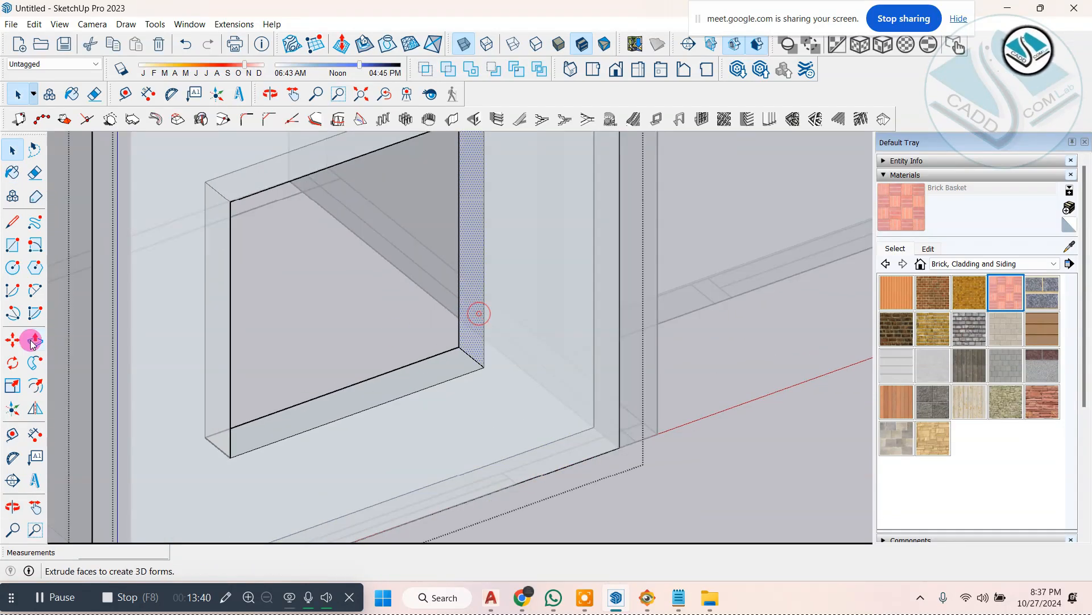
pyautogui.moveTo(471, 360); pyautogui.dragTo(517, 485)
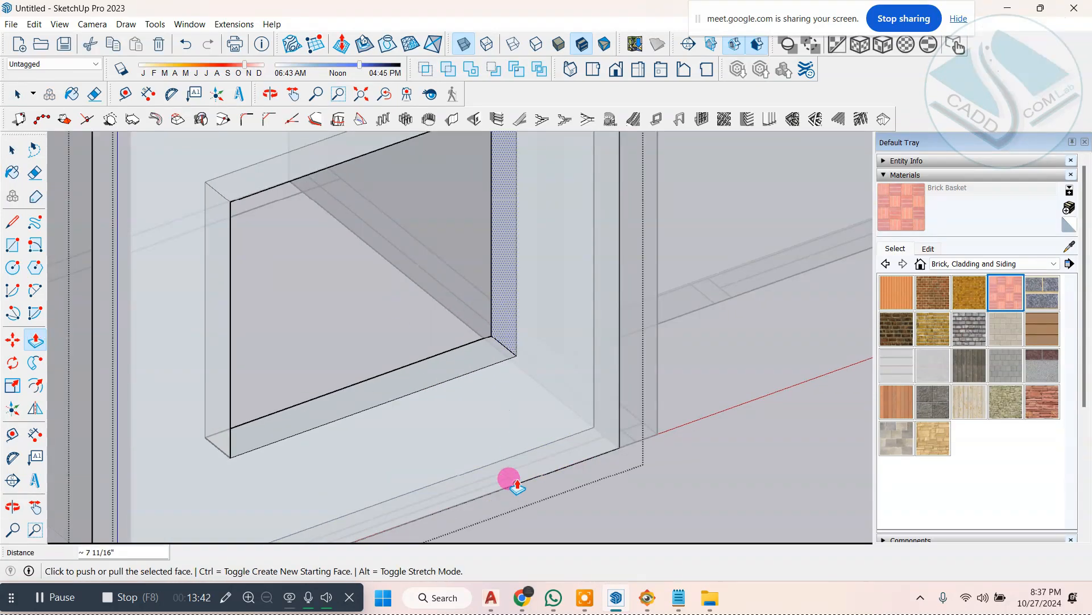
pyautogui.click(12, 151)
pyautogui.scroll(-4, 175, 293)
pyautogui.click(488, 443)
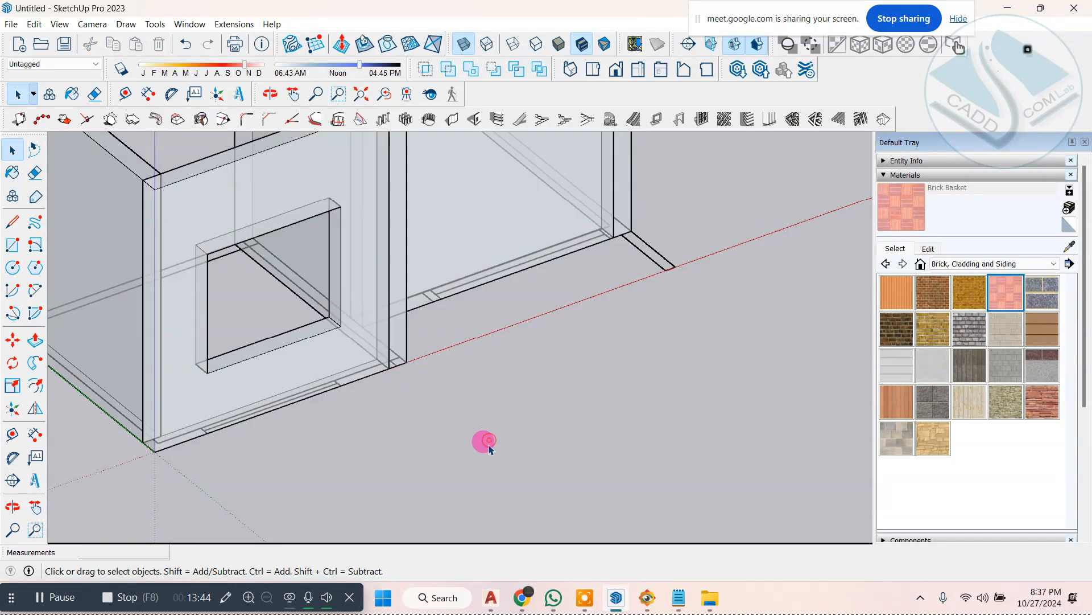
# Step: Cut a 5' by 5' window opening in the adjoining recessed front wall from the plan's window mark, 2'6" above the base
pyautogui.scroll(-2, 485, 442)
pyautogui.moveTo(591, 334); pyautogui.dragTo(560, 313, button='middle')
pyautogui.scroll(2, 545, 292)
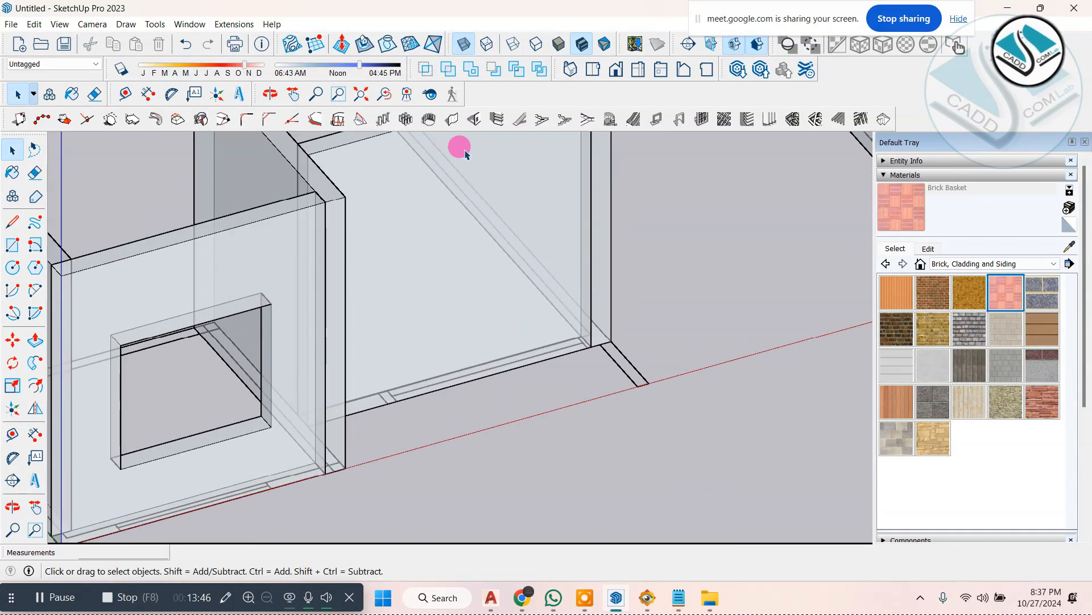
pyautogui.click(473, 120)
pyautogui.click(570, 353)
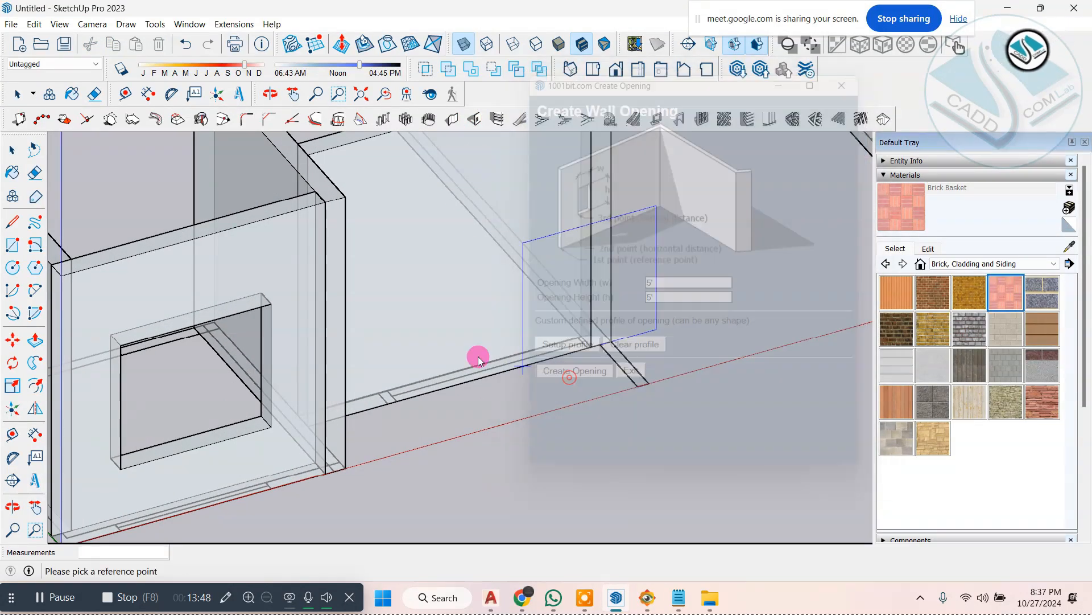
pyautogui.scroll(3, 478, 359)
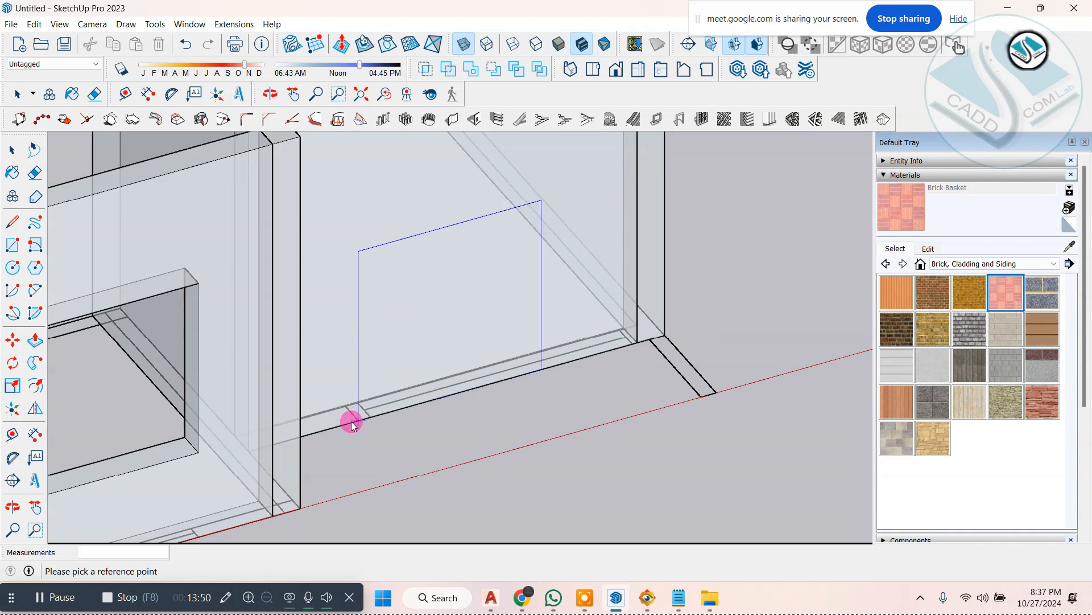
pyautogui.click(315, 433)
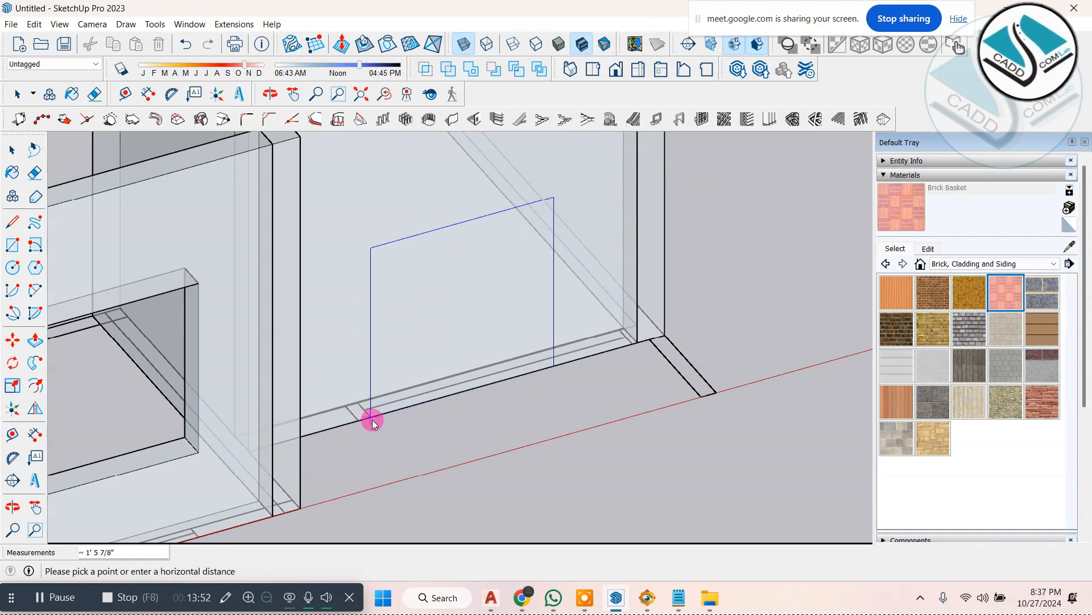
pyautogui.click(372, 419)
pyautogui.write("2'6")
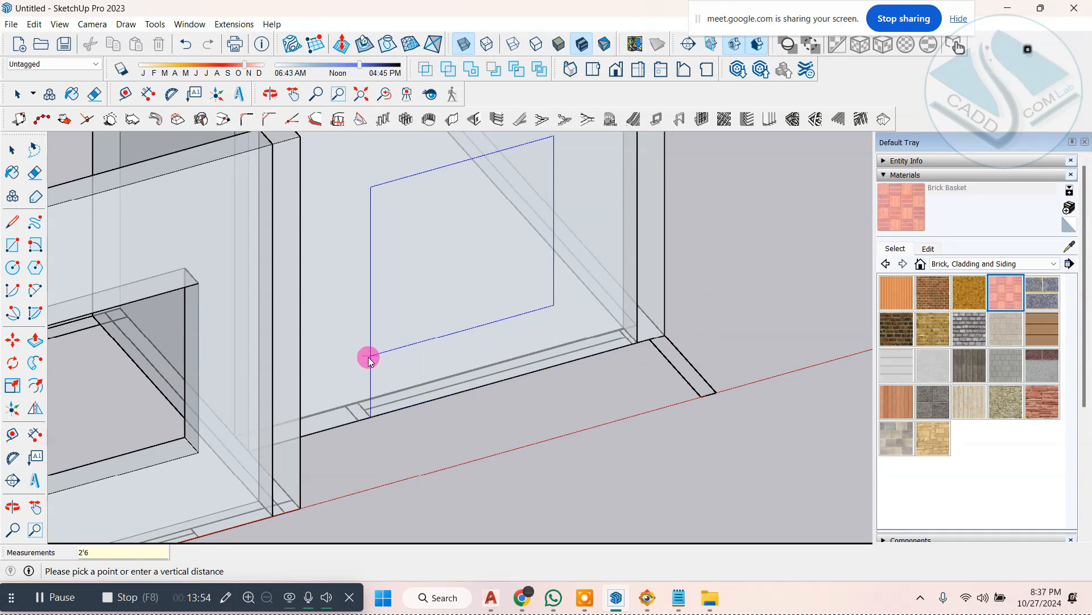
pyautogui.write('"')
pyautogui.press('Return')
# Step: Push the far side face of the recessed wall's window opening outward to the end of the plan's window mark
pyautogui.scroll(-2, 372, 371)
pyautogui.moveTo(374, 373); pyautogui.dragTo(446, 313, button='middle')
pyautogui.scroll(3, 481, 232)
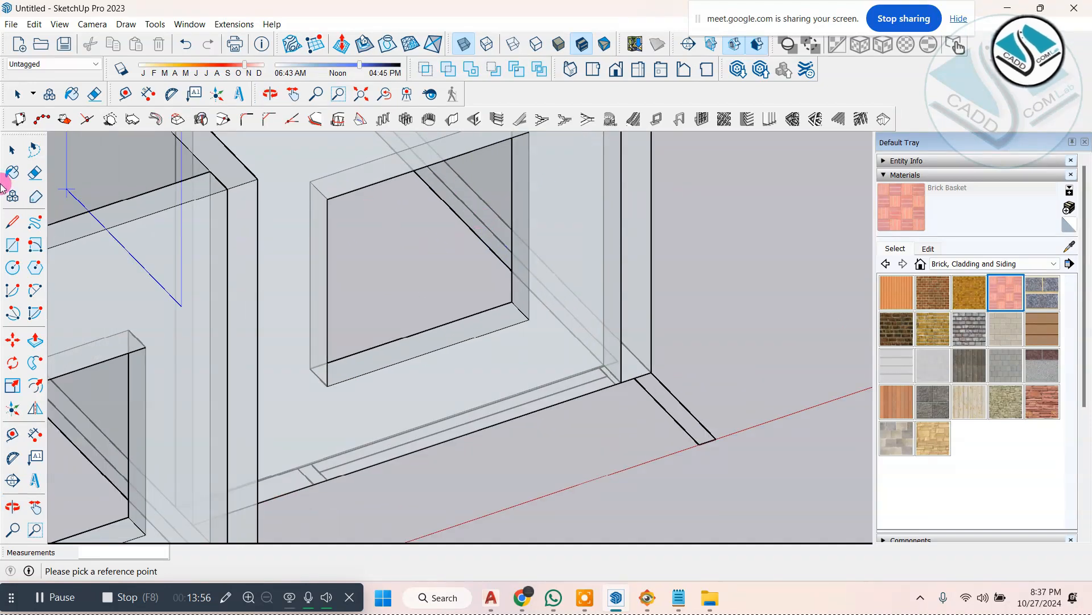
pyautogui.click(12, 144)
pyautogui.moveTo(424, 234); pyautogui.dragTo(487, 276, button='middle')
pyautogui.scroll(2, 491, 284)
pyautogui.tripleClick(494, 283)
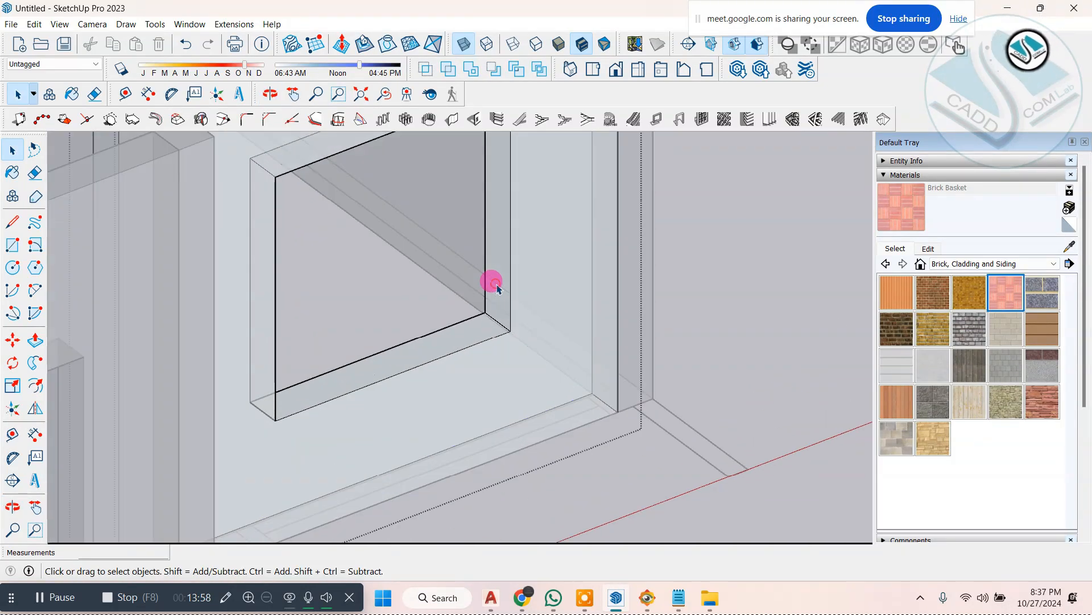
pyautogui.click(503, 283)
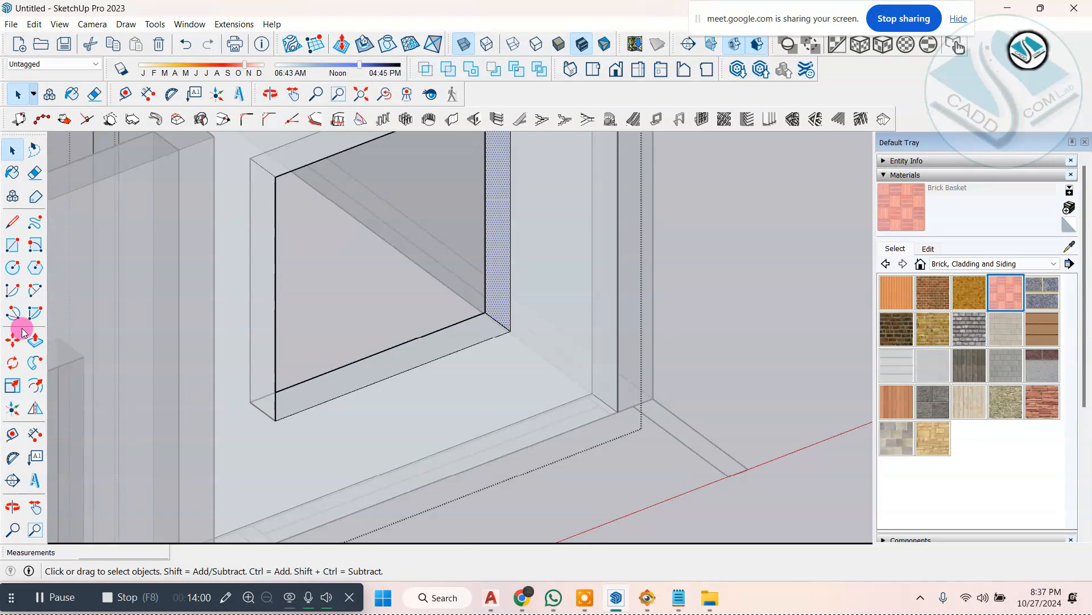
pyautogui.click(34, 339)
pyautogui.click(490, 308)
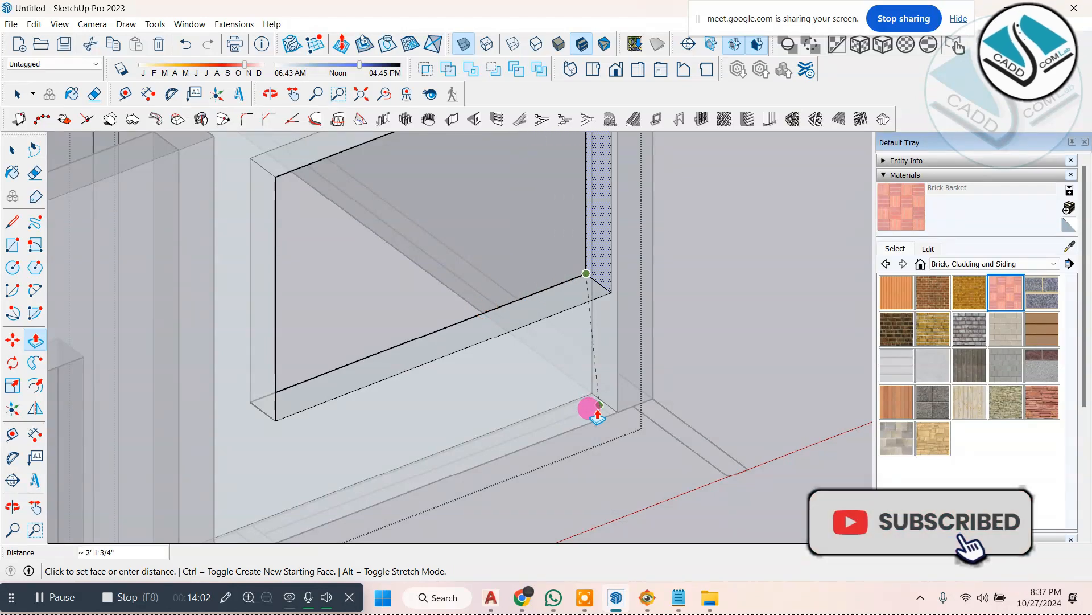
pyautogui.scroll(-4, 515, 373)
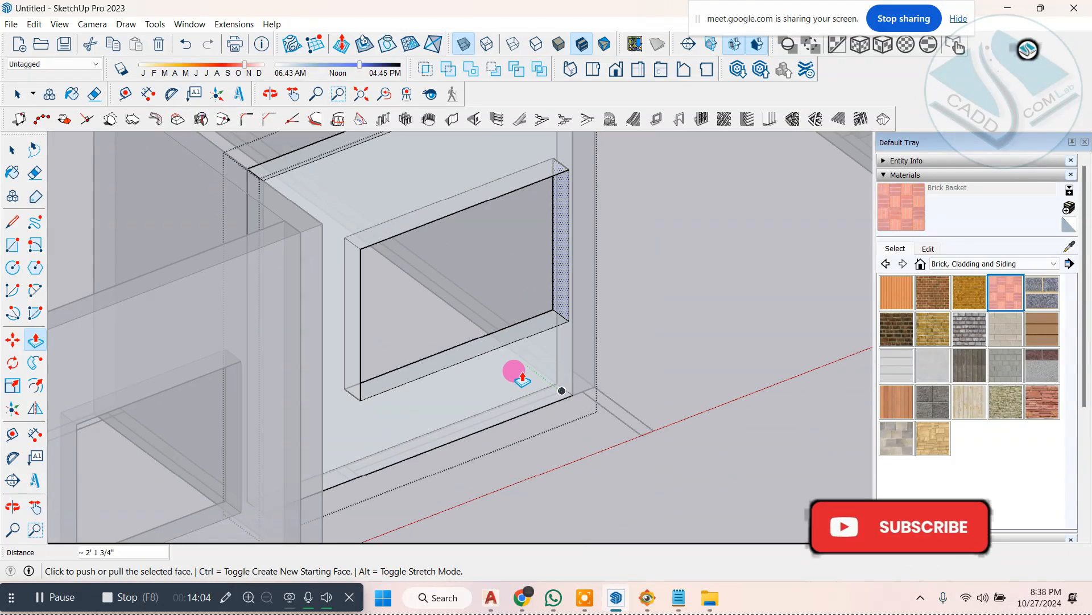
pyautogui.moveTo(515, 373); pyautogui.dragTo(437, 329, button='middle')
pyautogui.click(13, 149)
# Step: Turn off X-ray view to show both buildings' front walls and window openings as solid
pyautogui.moveTo(706, 296); pyautogui.dragTo(634, 367, button='middle')
pyautogui.press('space')
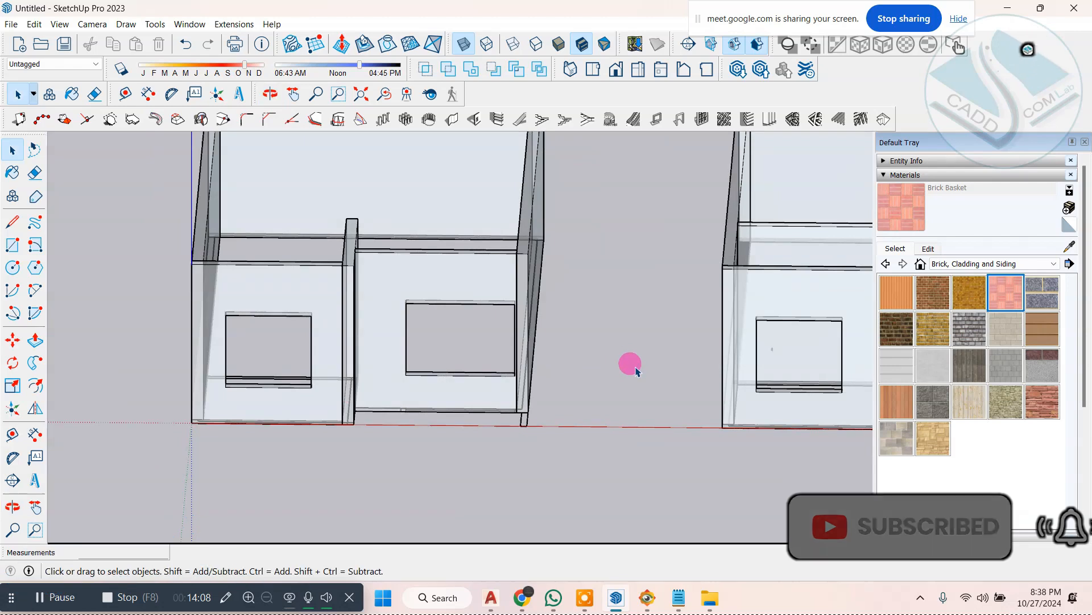
pyautogui.click(464, 45)
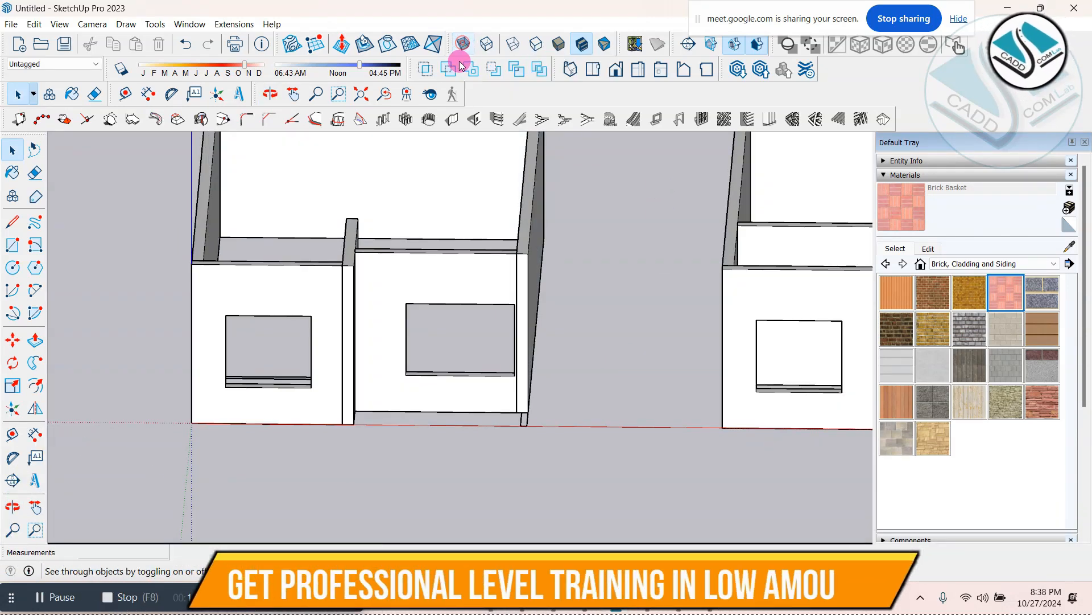
pyautogui.scroll(-3, 470, 361)
pyautogui.moveTo(471, 361); pyautogui.dragTo(446, 345, button='middle')
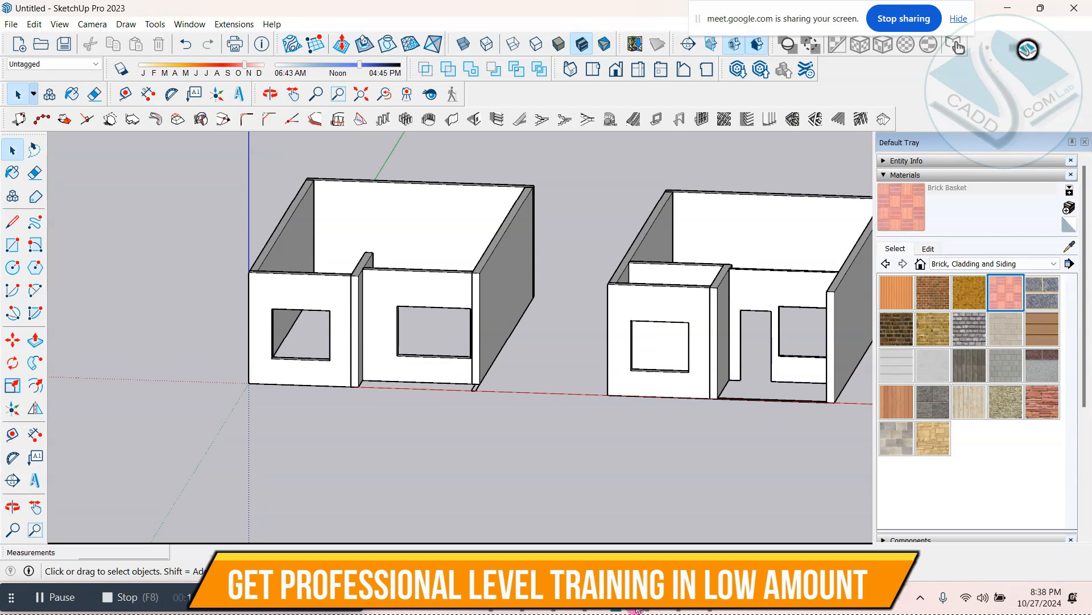
# Step: Switch to ELEVATION 1.jpg in FastStone Image Viewer, examine the ground- and upper-floor windows and doors, and return to the SketchUp model
pyautogui.click(618, 596)
pyautogui.moveTo(525, 309); pyautogui.dragTo(400, 367)
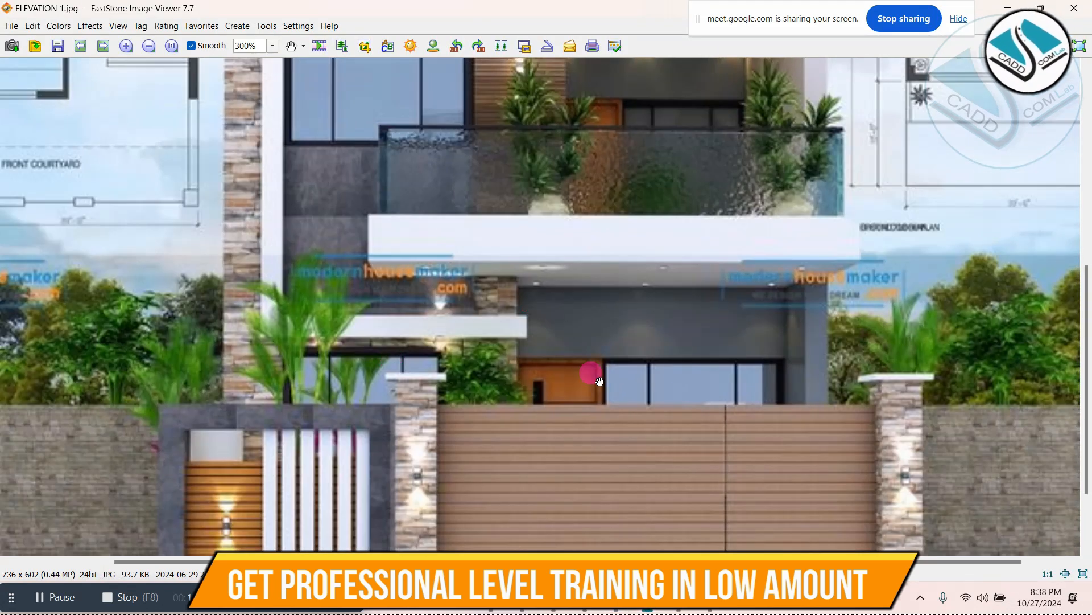
pyautogui.moveTo(595, 240); pyautogui.dragTo(558, 433)
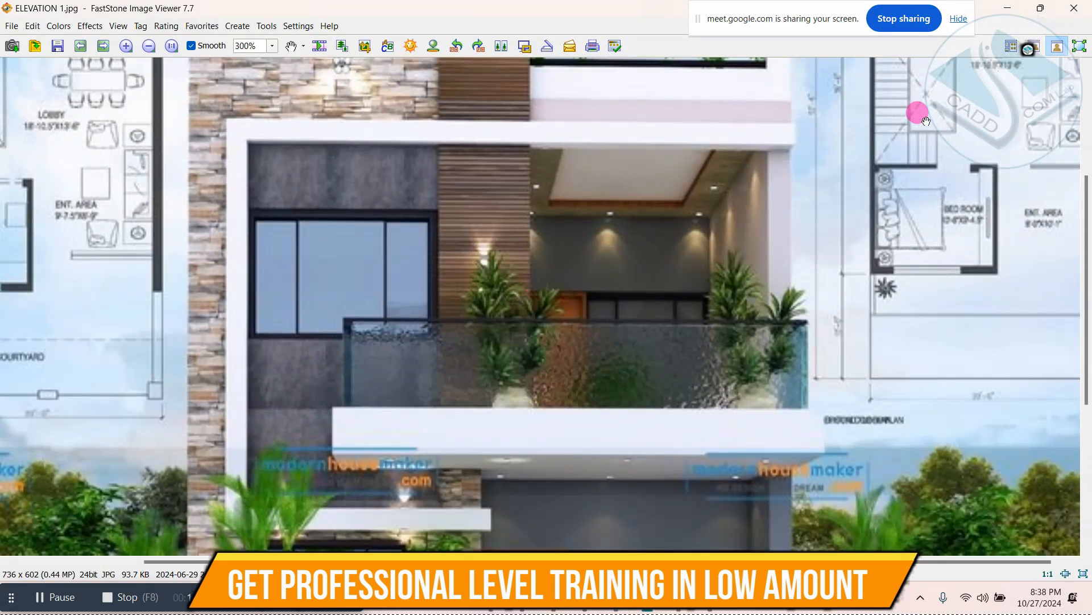
pyautogui.click(1005, 15)
pyautogui.moveTo(470, 339)
pyautogui.mouseDown(button='middle')
pyautogui.moveTo(451, 341)
pyautogui.moveTo(458, 353)
pyautogui.mouseUp(button='middle')
pyautogui.click(584, 596)
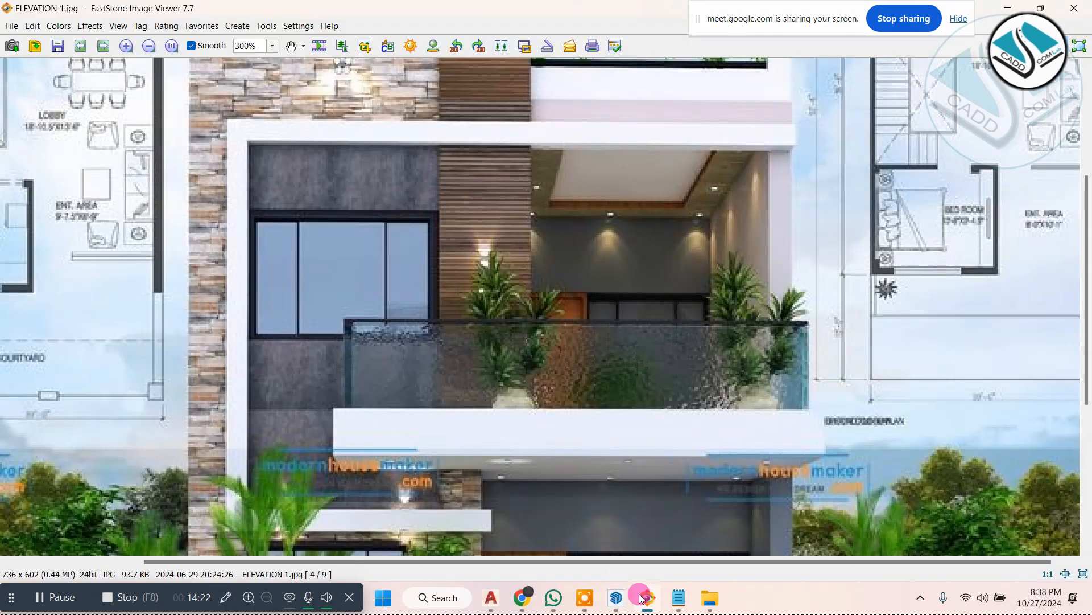
pyautogui.moveTo(565, 401); pyautogui.dragTo(544, 443)
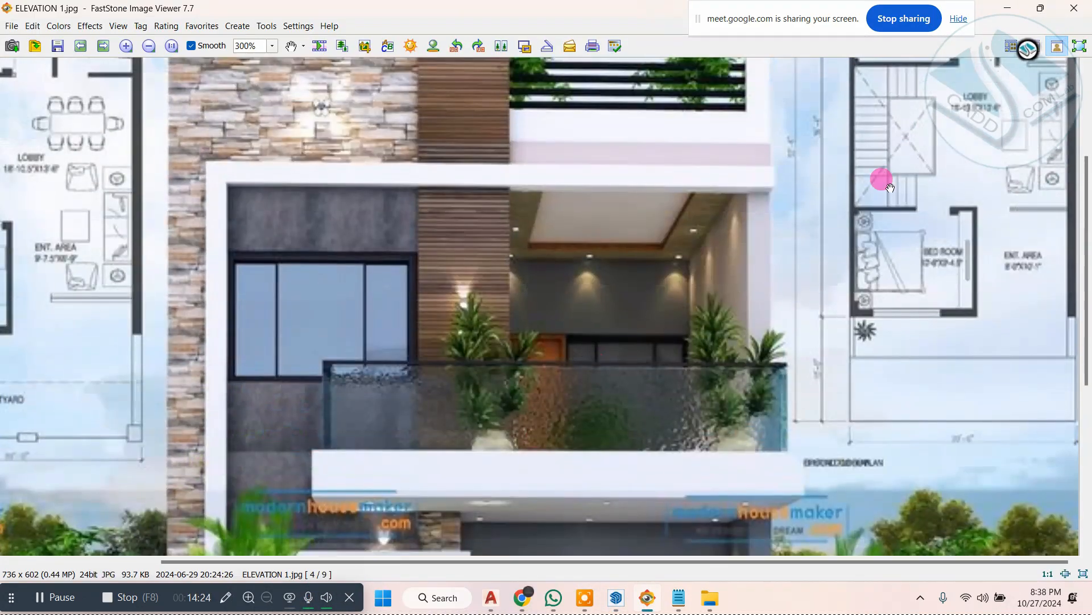
pyautogui.click(1008, 9)
# Step: Turn X-ray view back on and measure from the recessed wall's inner corner to the start of the plan's window mark
pyautogui.scroll(6, 453, 341)
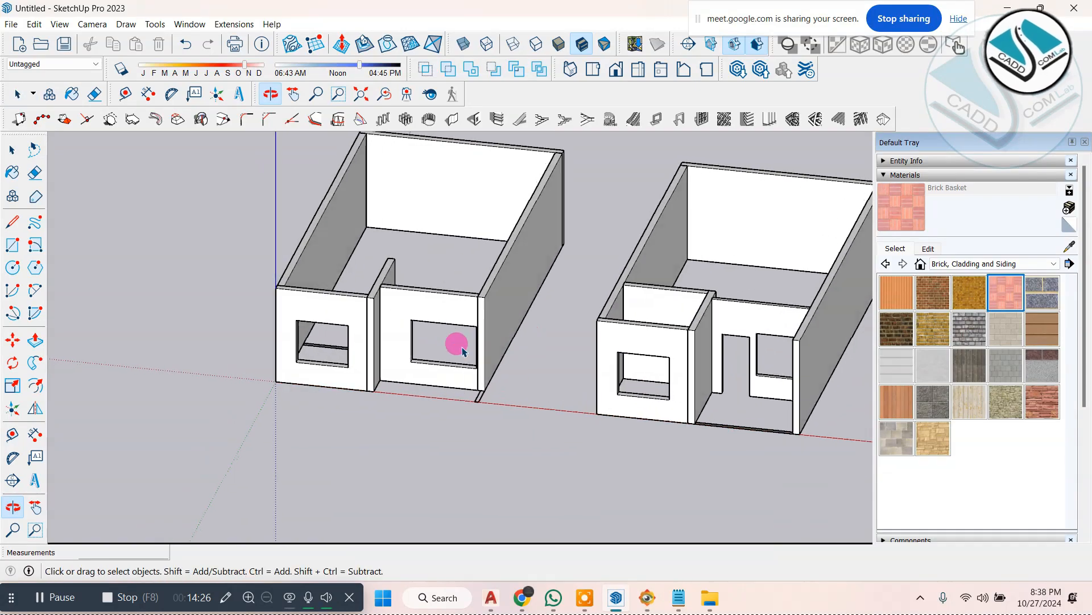
pyautogui.moveTo(410, 339)
pyautogui.mouseDown(button='middle')
pyautogui.moveTo(373, 451)
pyautogui.moveTo(80, 480)
pyautogui.moveTo(547, 383)
pyautogui.mouseUp(button='middle')
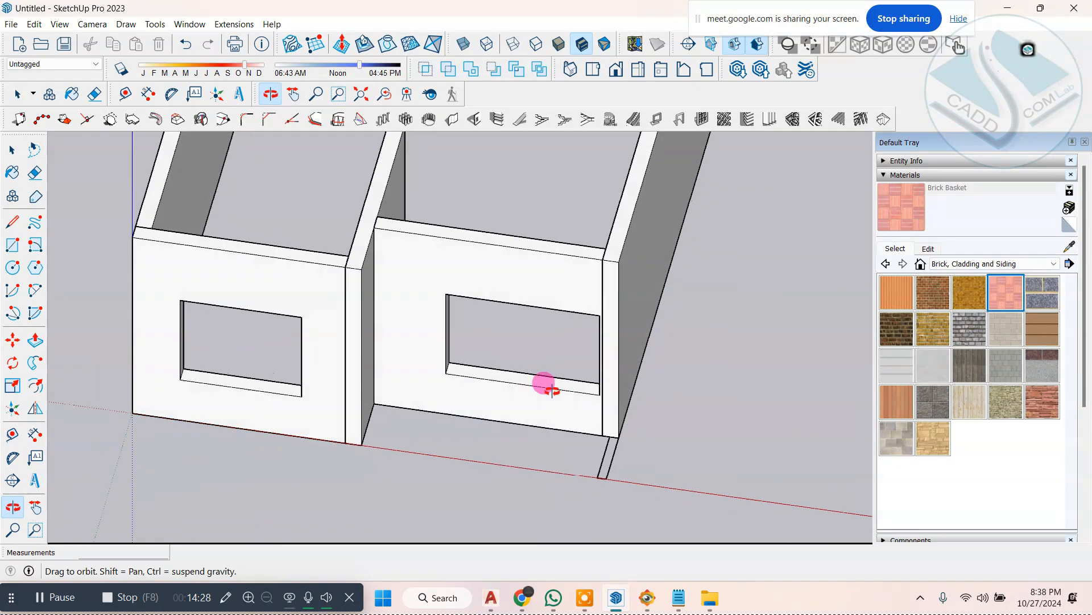
pyautogui.click(464, 46)
pyautogui.scroll(4, 415, 378)
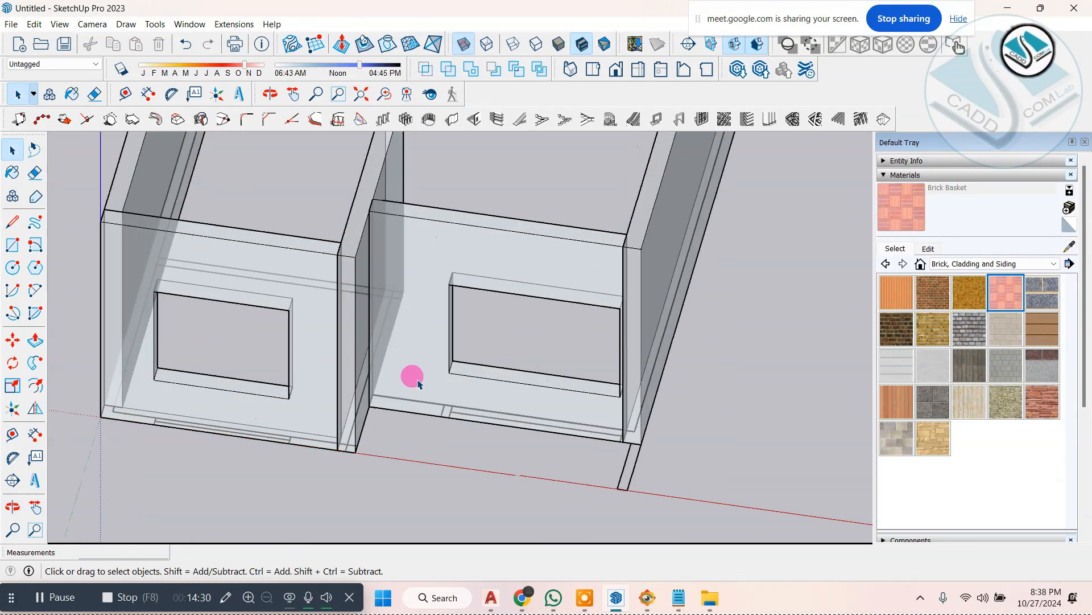
pyautogui.moveTo(400, 389); pyautogui.dragTo(427, 390, button='middle')
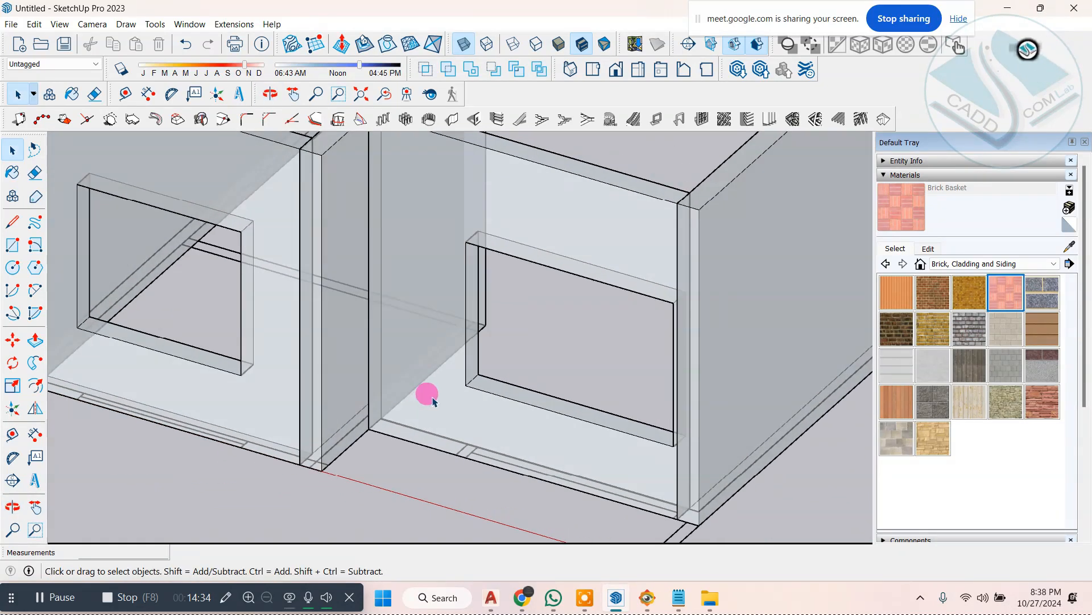
pyautogui.scroll(2, 419, 468)
pyautogui.scroll(2, 441, 450)
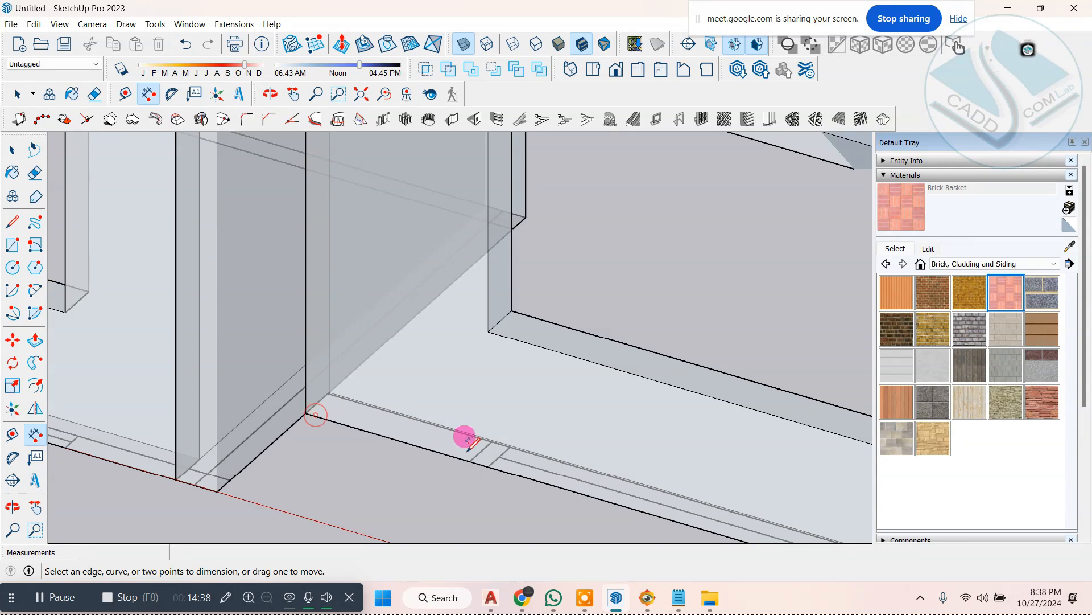
pyautogui.scroll(-3, 316, 312)
pyautogui.moveTo(318, 313); pyautogui.dragTo(326, 320, button='middle')
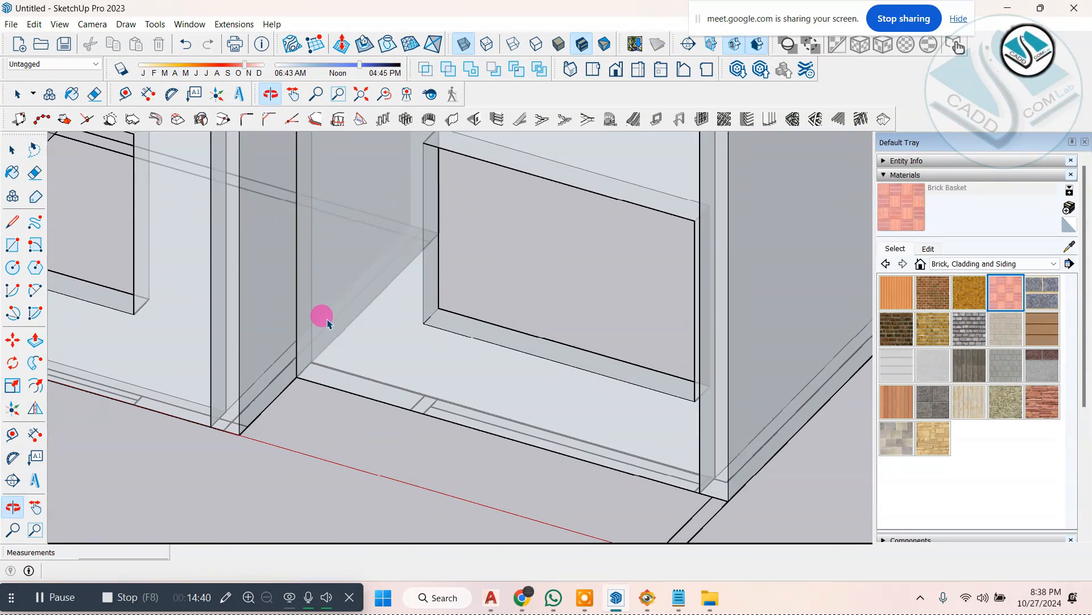
# Step: Cut a 3' wide door opening in the recessed front wall beside its window, referenced from the wall's inner lower corner
pyautogui.scroll(-2, 441, 325)
pyautogui.click(378, 319)
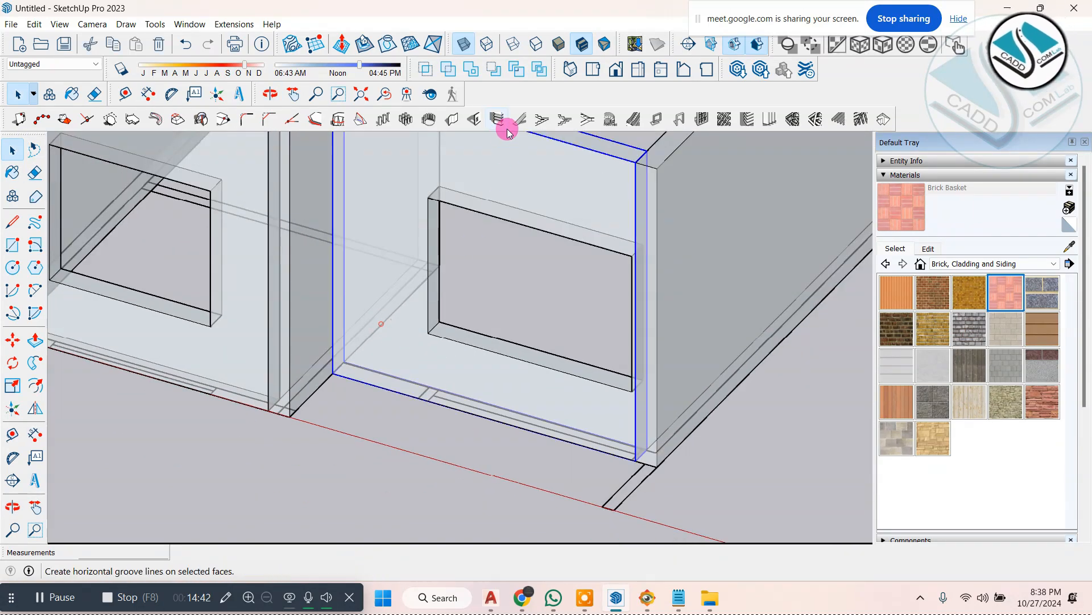
pyautogui.click(480, 120)
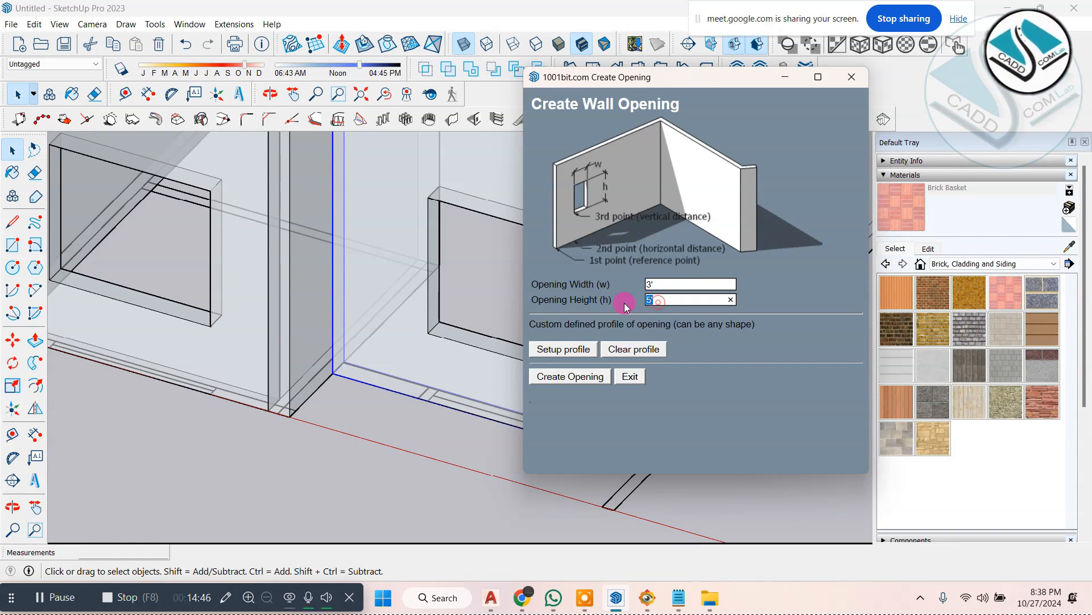
pyautogui.click(572, 380)
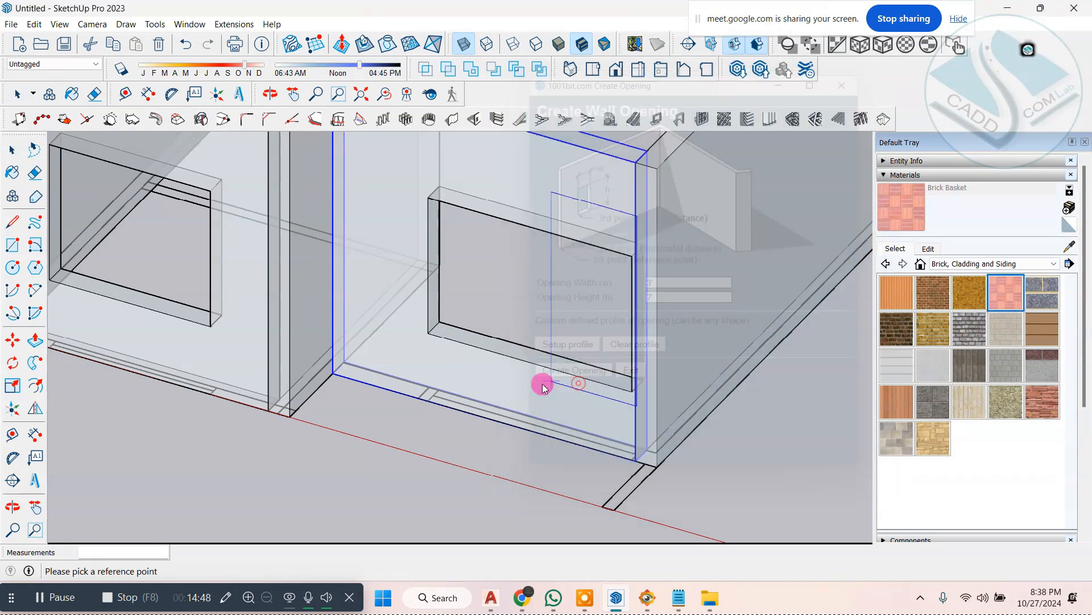
pyautogui.scroll(3, 333, 369)
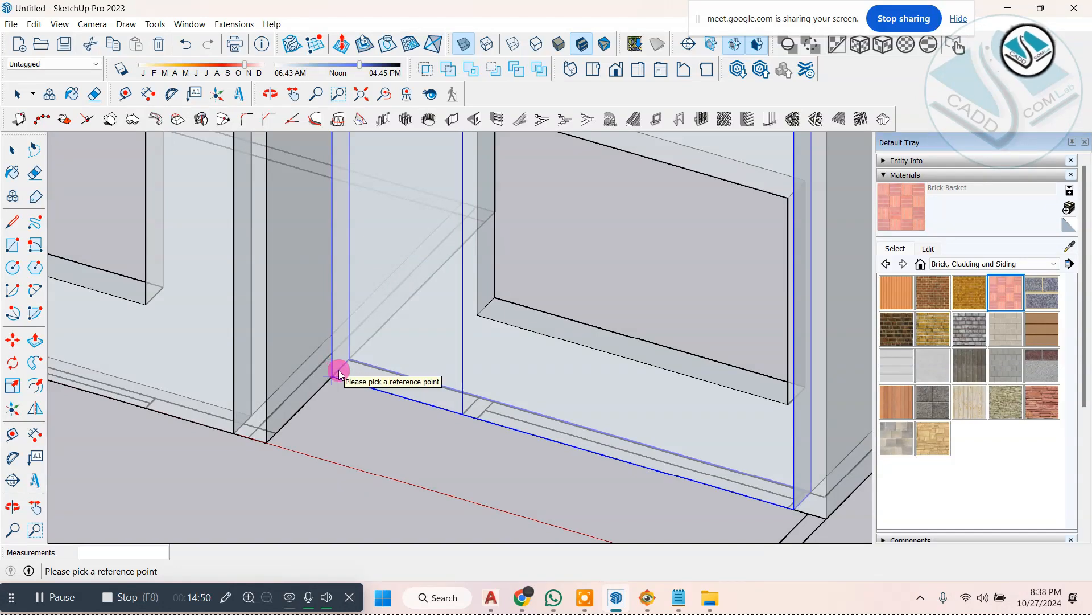
pyautogui.scroll(2, 336, 372)
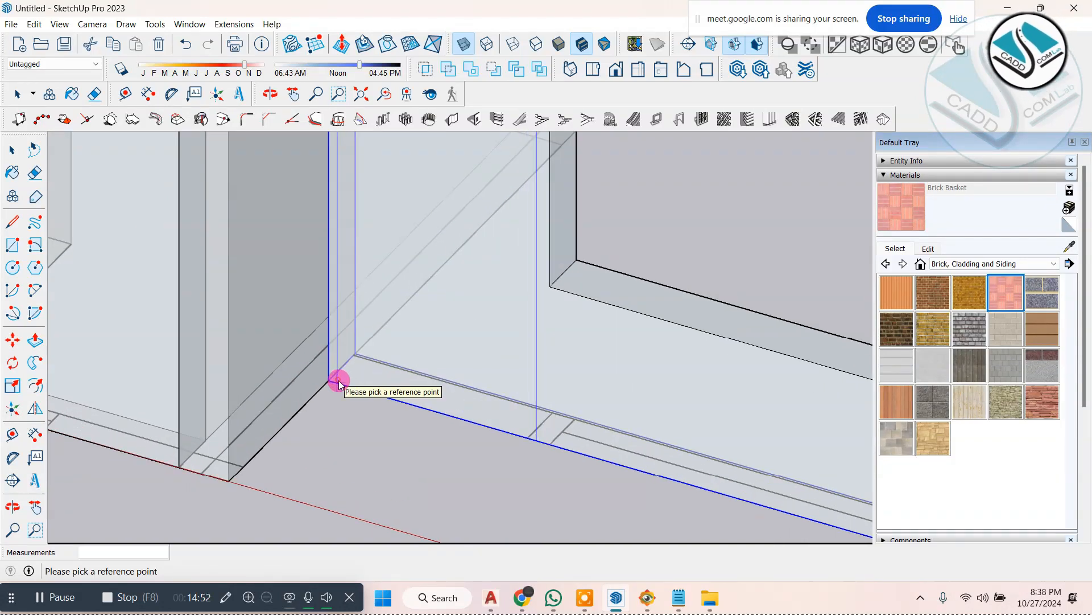
pyautogui.click(338, 381)
pyautogui.scroll(-5, 495, 396)
pyautogui.moveTo(508, 393); pyautogui.dragTo(591, 244, button='middle')
pyautogui.scroll(2, 569, 247)
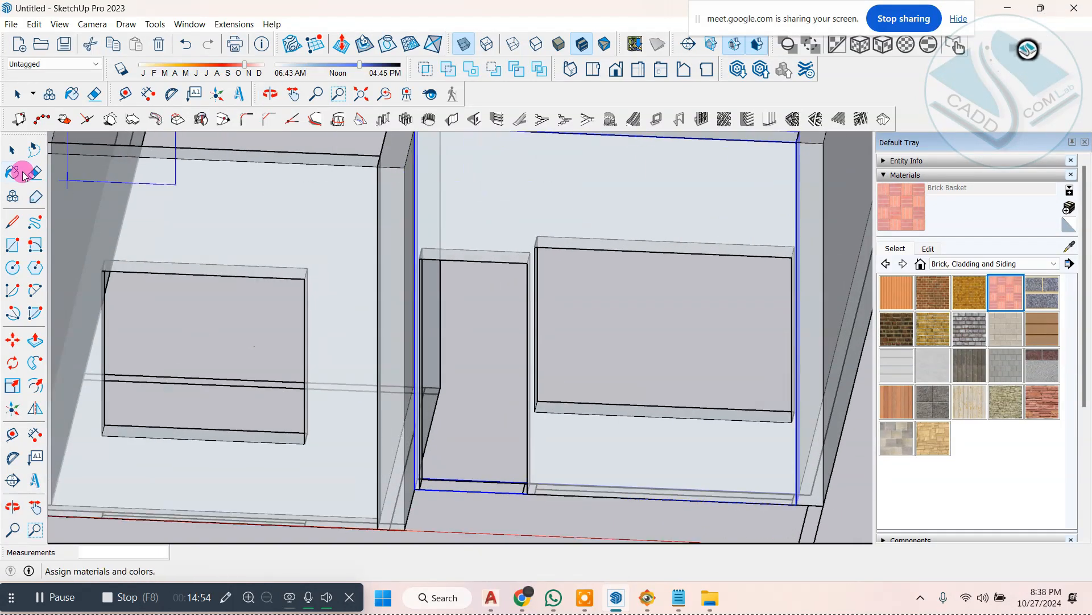
# Step: Inside the recessed wall, lower the window opening's top face to align with the top of the door opening
pyautogui.click(14, 151)
pyautogui.click(590, 317)
pyautogui.moveTo(538, 390); pyautogui.dragTo(536, 239, button='middle')
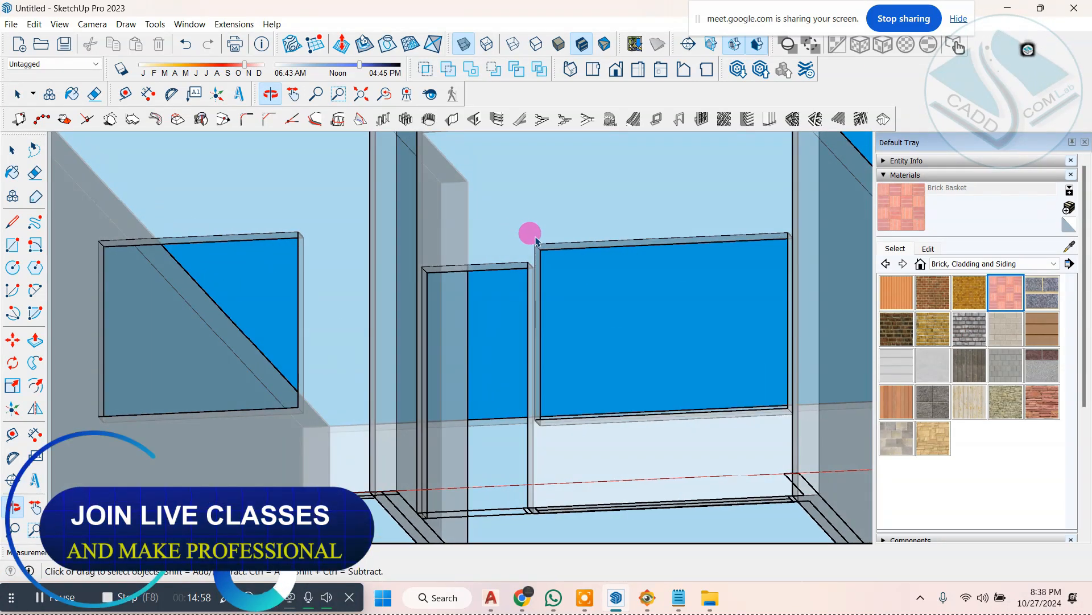
pyautogui.scroll(5, 536, 239)
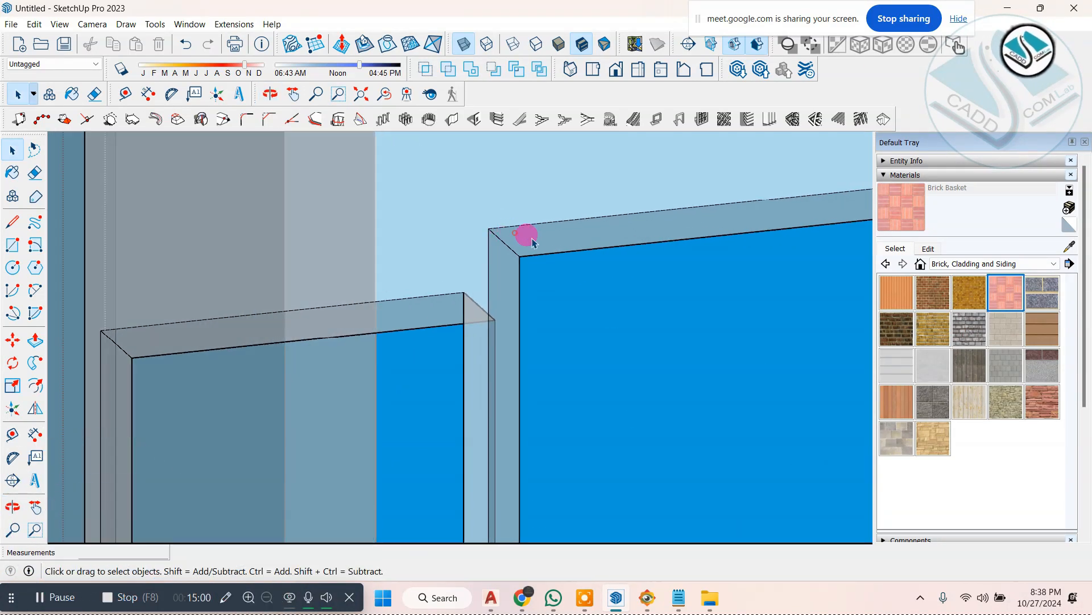
pyautogui.click(533, 242)
pyautogui.click(533, 242)
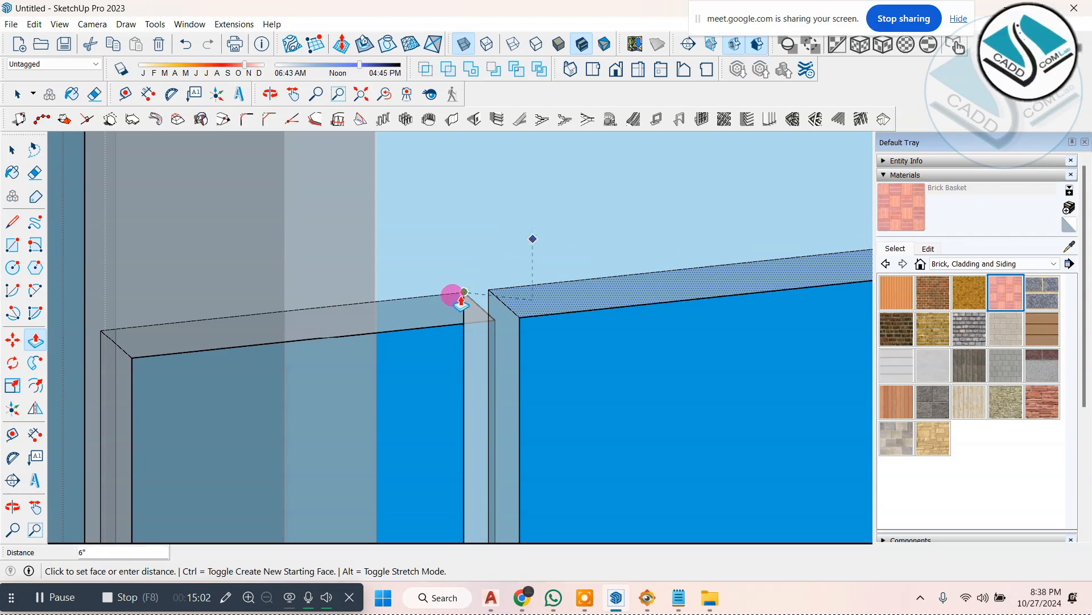
pyautogui.click(459, 297)
pyautogui.scroll(-4, 470, 289)
pyautogui.click(15, 149)
pyautogui.scroll(-4, 504, 245)
pyautogui.scroll(-4, 509, 273)
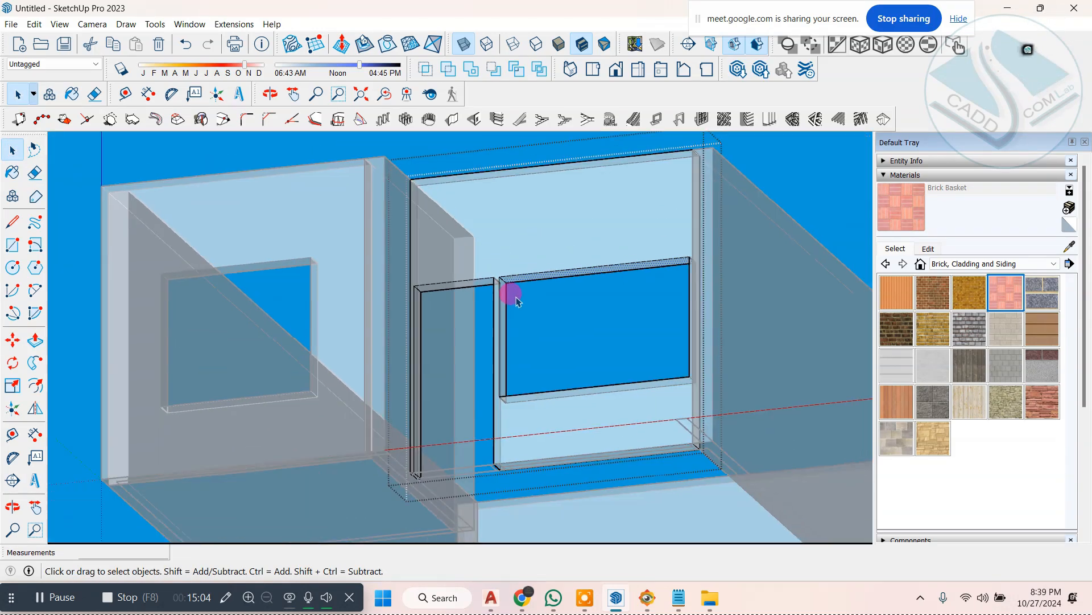
# Step: Turn off X-ray view and review the front openings of both buildings from the front and from an angle
pyautogui.scroll(-3, 654, 264)
pyautogui.moveTo(654, 264); pyautogui.dragTo(497, 388, button='middle')
pyautogui.scroll(-3, 444, 284)
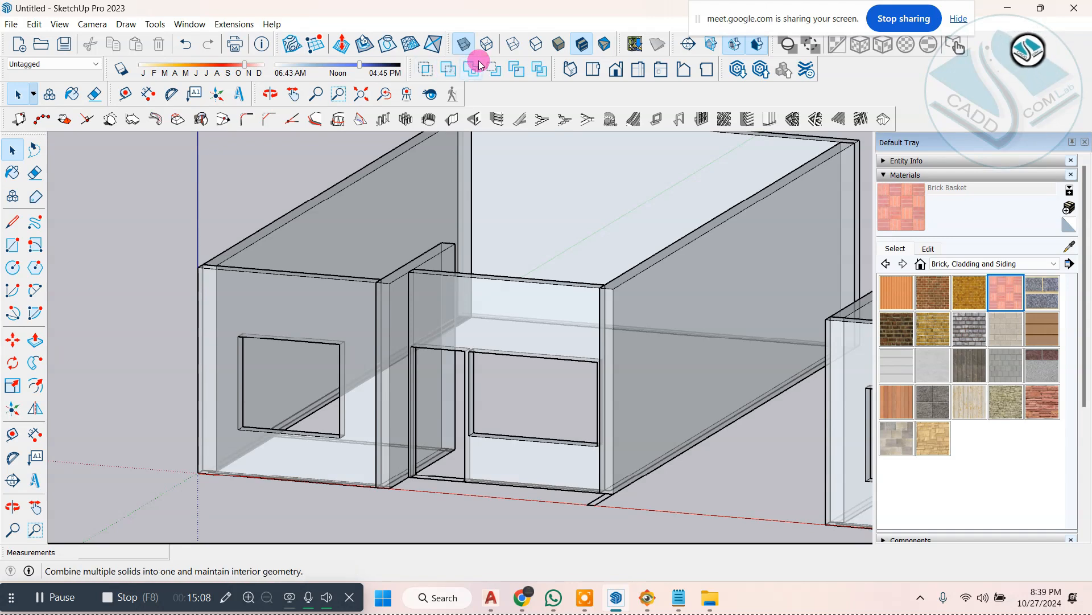
pyautogui.click(465, 46)
pyautogui.scroll(-3, 437, 341)
pyautogui.moveTo(437, 358); pyautogui.dragTo(522, 403, button='middle')
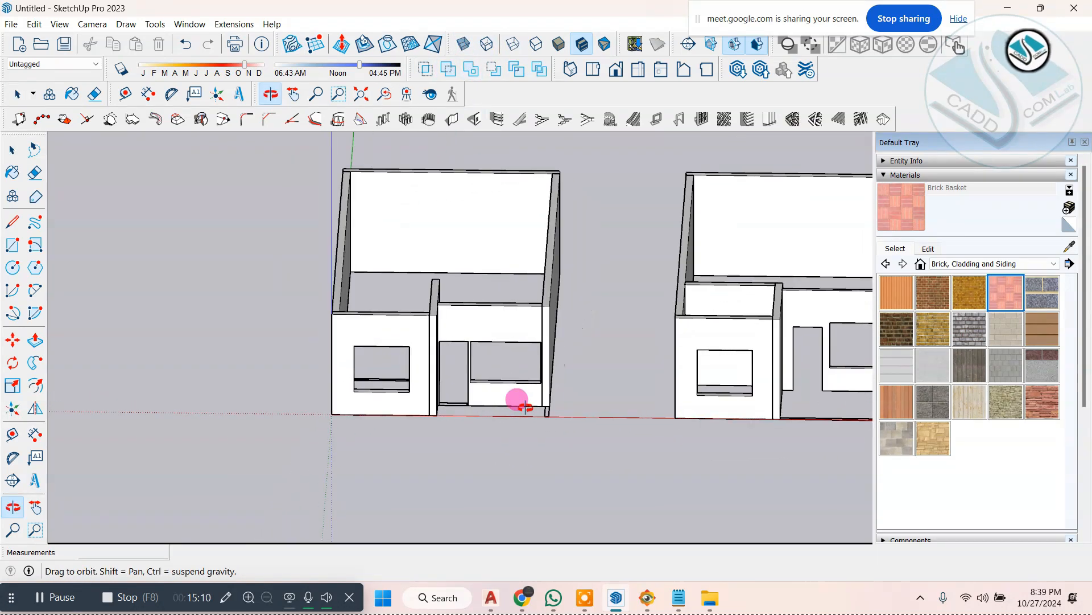
pyautogui.scroll(5, 455, 414)
pyautogui.scroll(-5, 421, 415)
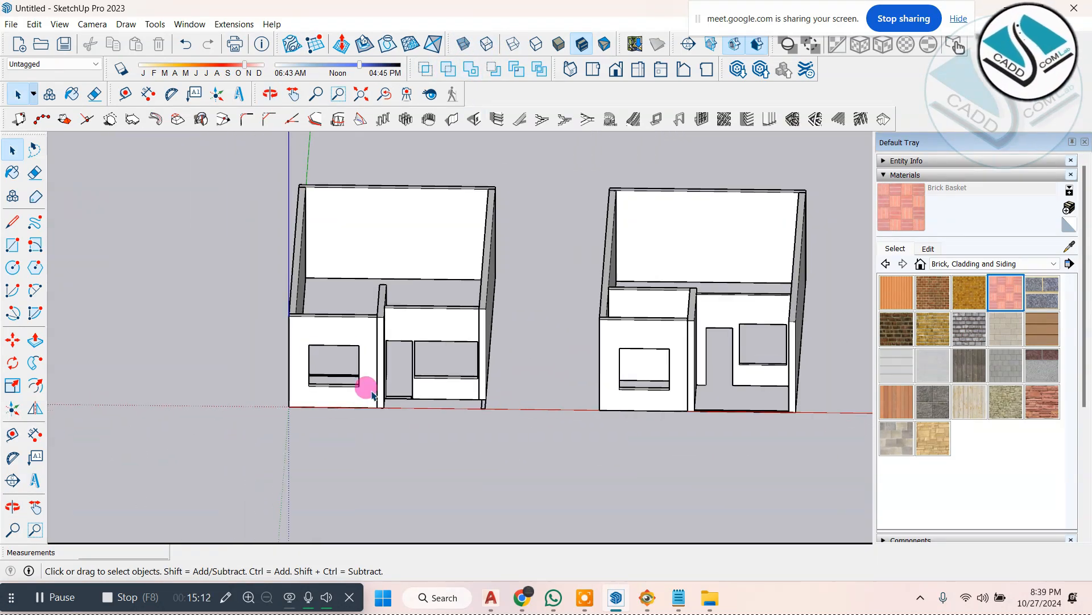
pyautogui.moveTo(366, 383); pyautogui.dragTo(553, 399, button='middle')
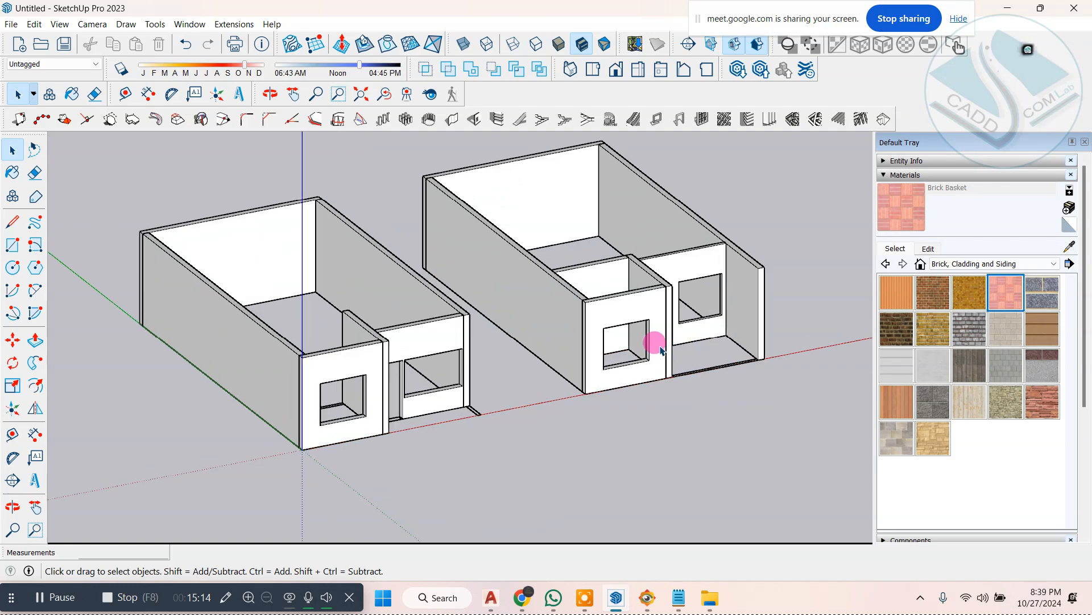
pyautogui.moveTo(654, 340); pyautogui.dragTo(570, 343, button='middle')
pyautogui.scroll(4, 566, 339)
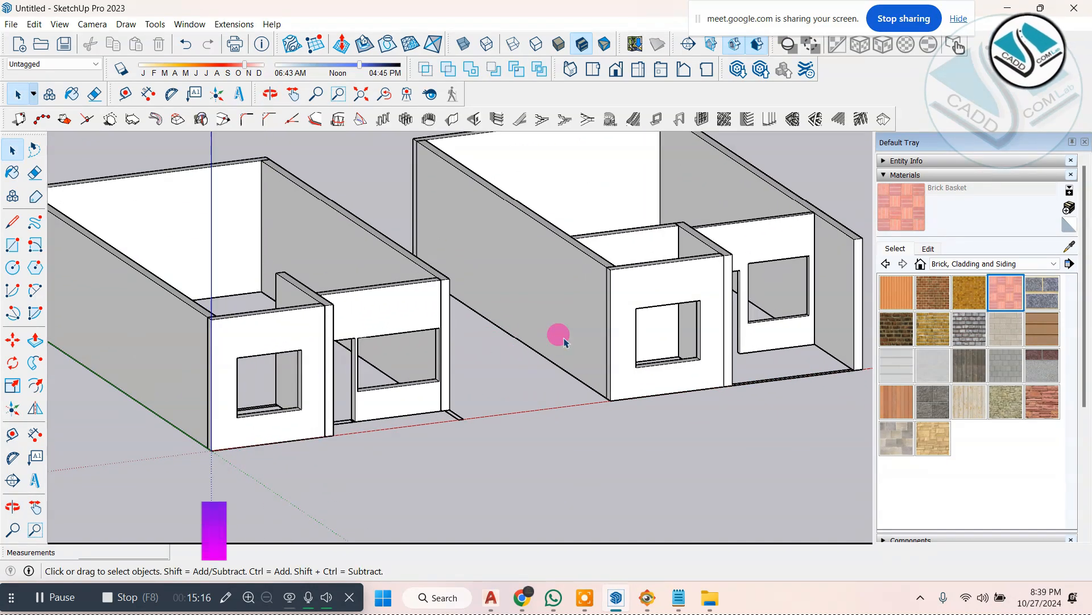
# Step: Glance at ELEVATION 1.jpg, add the line "2-3d ware house-" to the Notepad list, and return to the SketchUp model
pyautogui.click(650, 596)
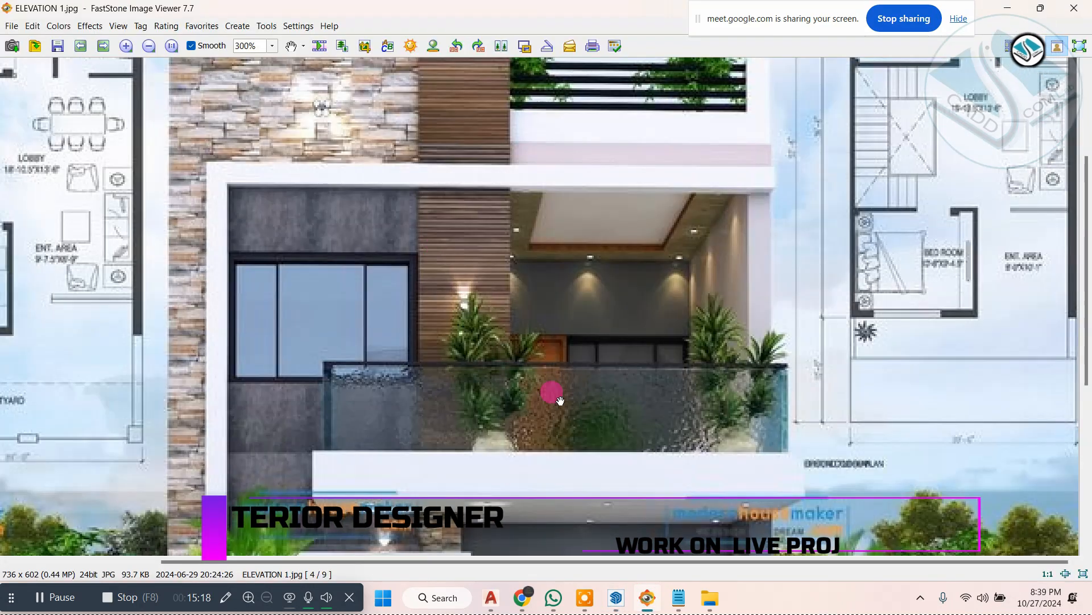
pyautogui.click(677, 597)
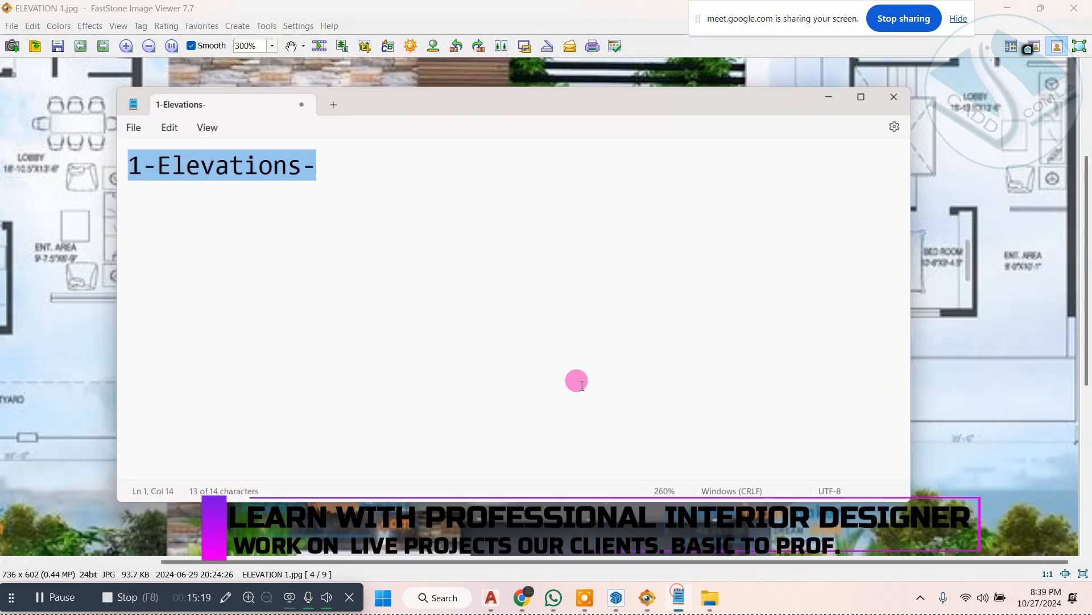
pyautogui.click(408, 172)
pyautogui.press('Return')
pyautogui.write('2-3')
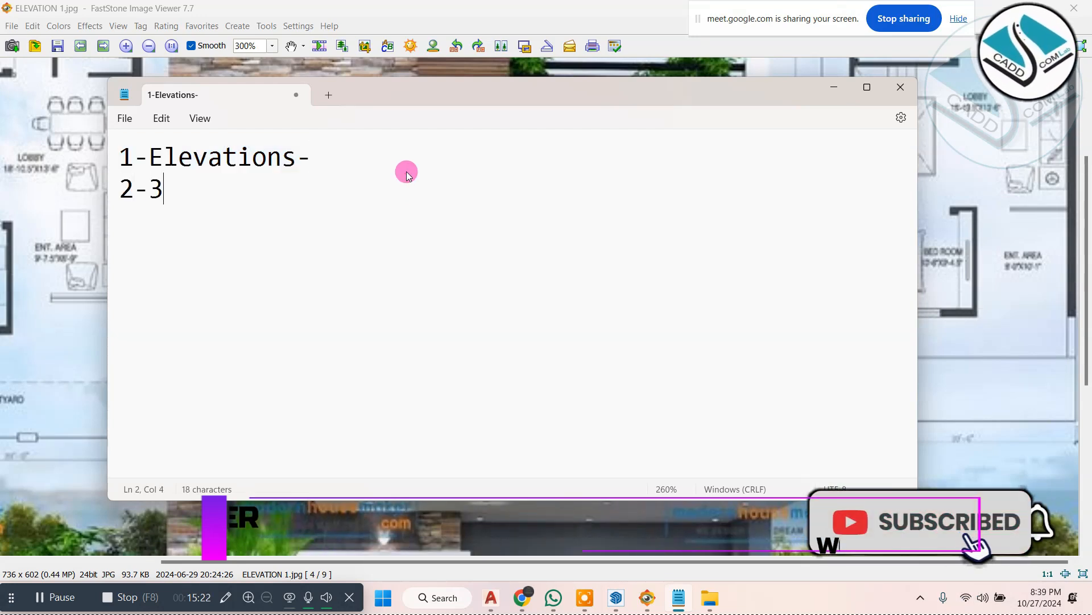
pyautogui.write('d ware hou')
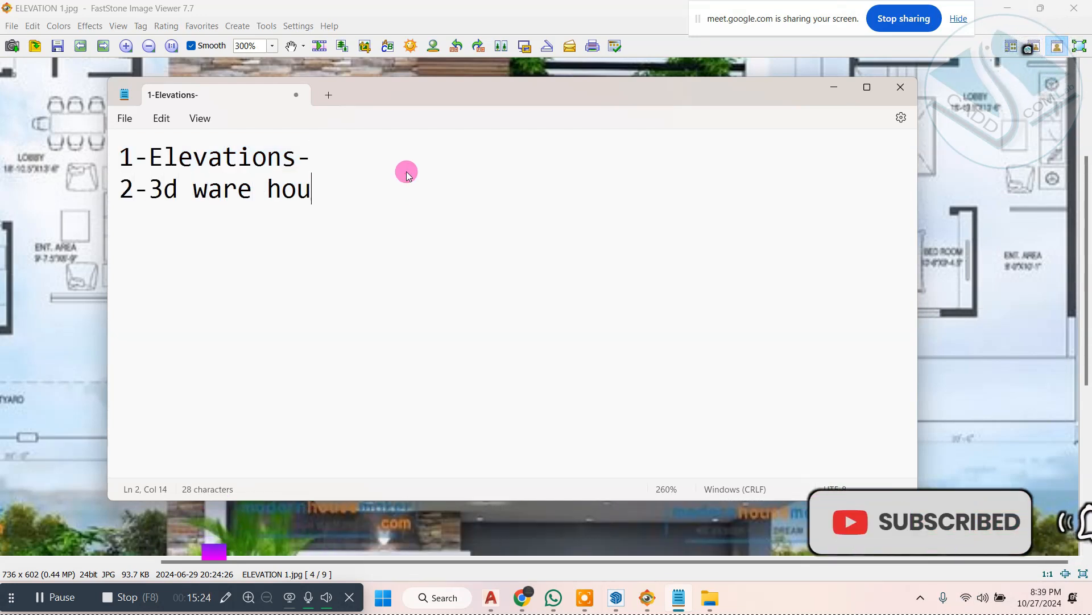
pyautogui.write('se-')
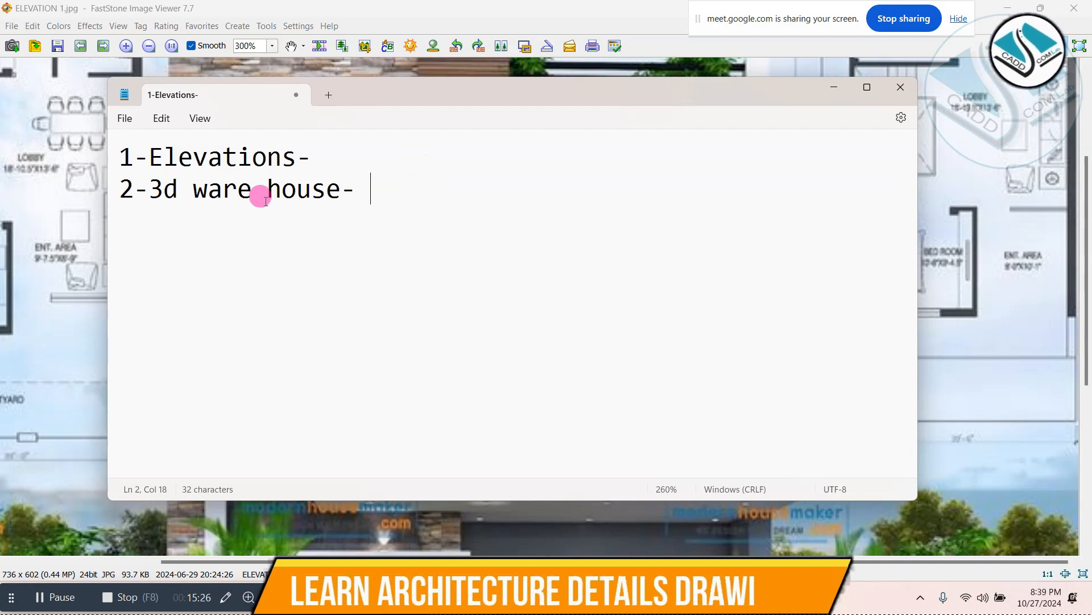
pyautogui.click(833, 89)
pyautogui.click(1007, 8)
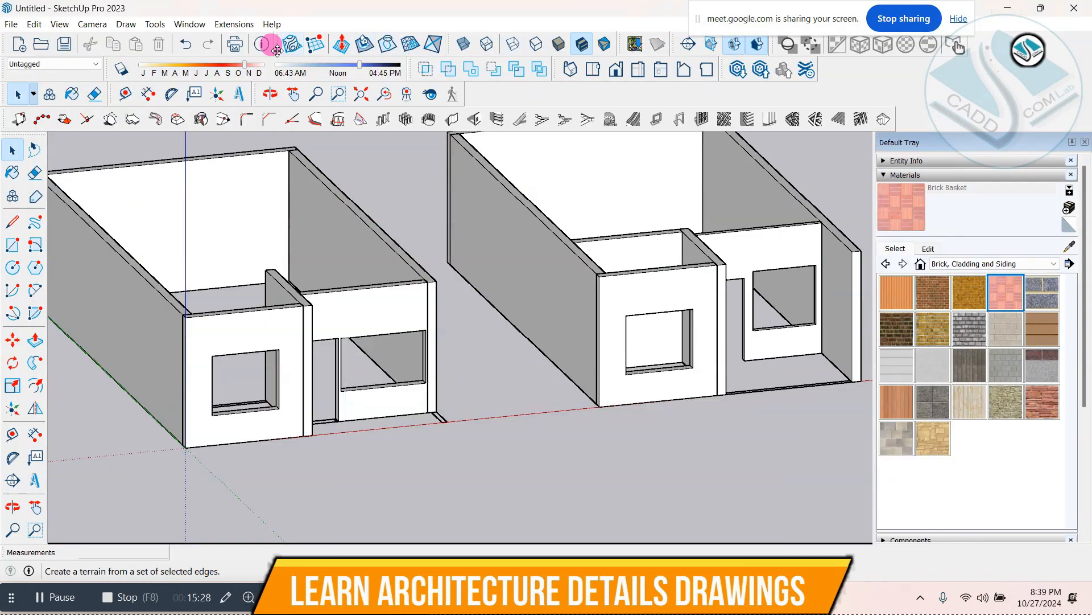
# Step: Open 3D Warehouse and search its models for "window"
pyautogui.click(189, 26)
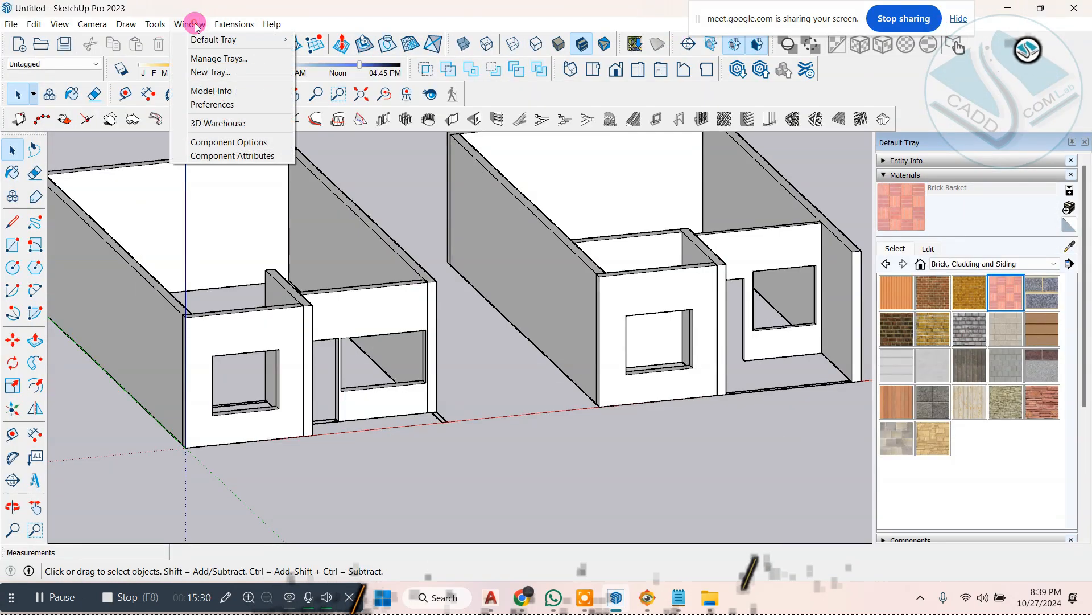
pyautogui.click(266, 128)
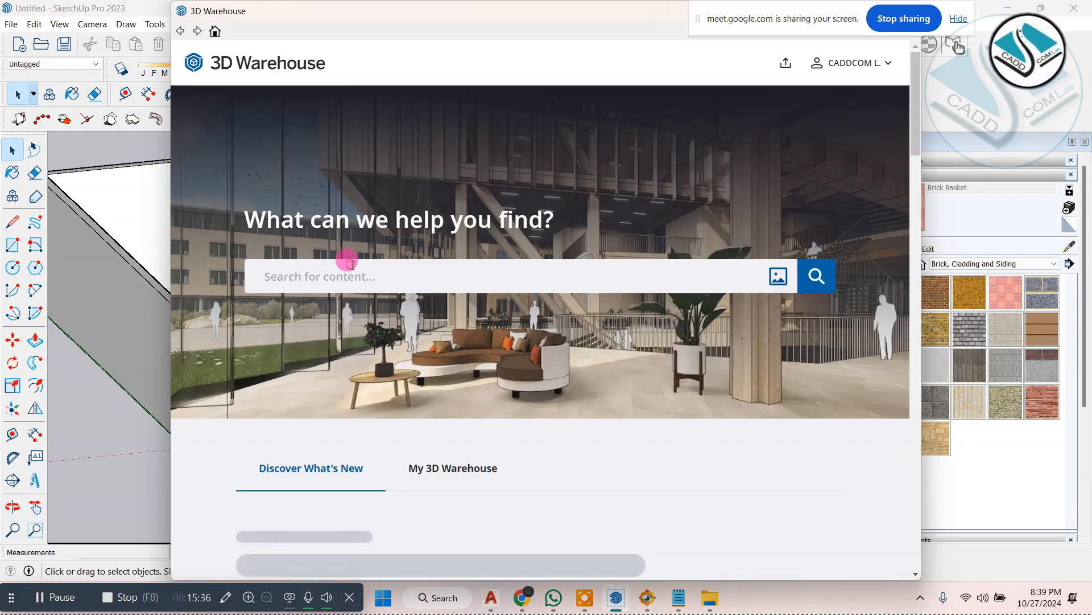
pyautogui.click(351, 276)
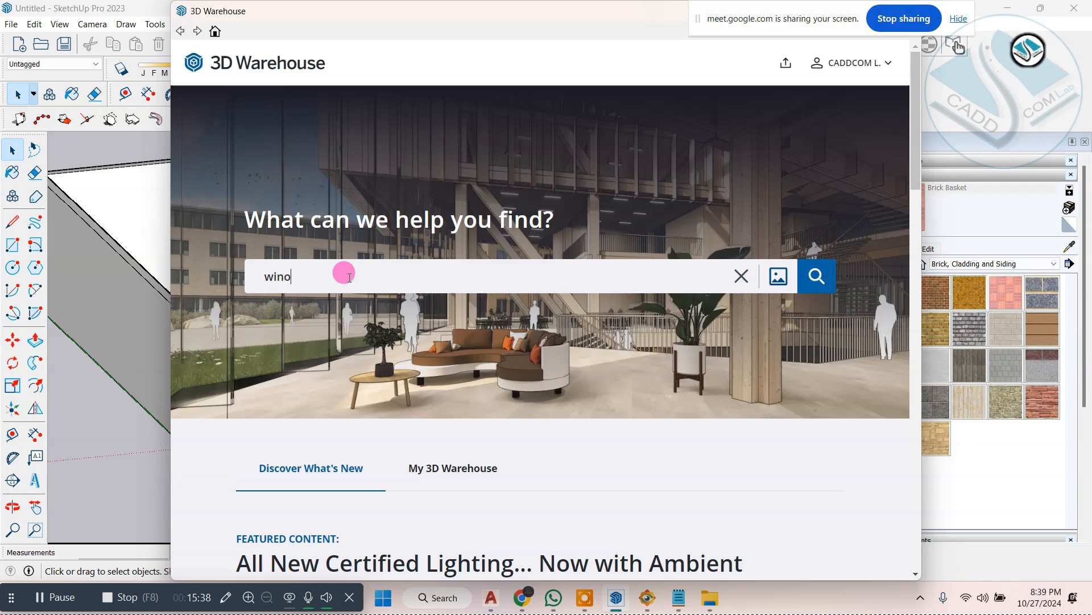
pyautogui.press('Return')
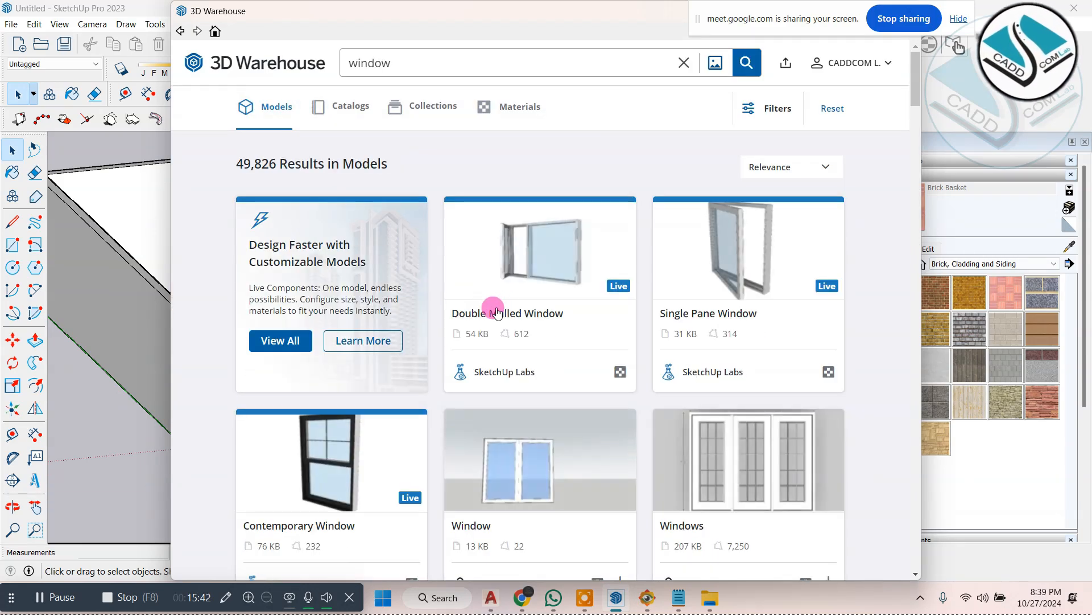
# Step: Browse the window models, check the facade reference image, and download the 140 KB black-framed three-panel Window into the model
pyautogui.scroll(-9, 478, 302)
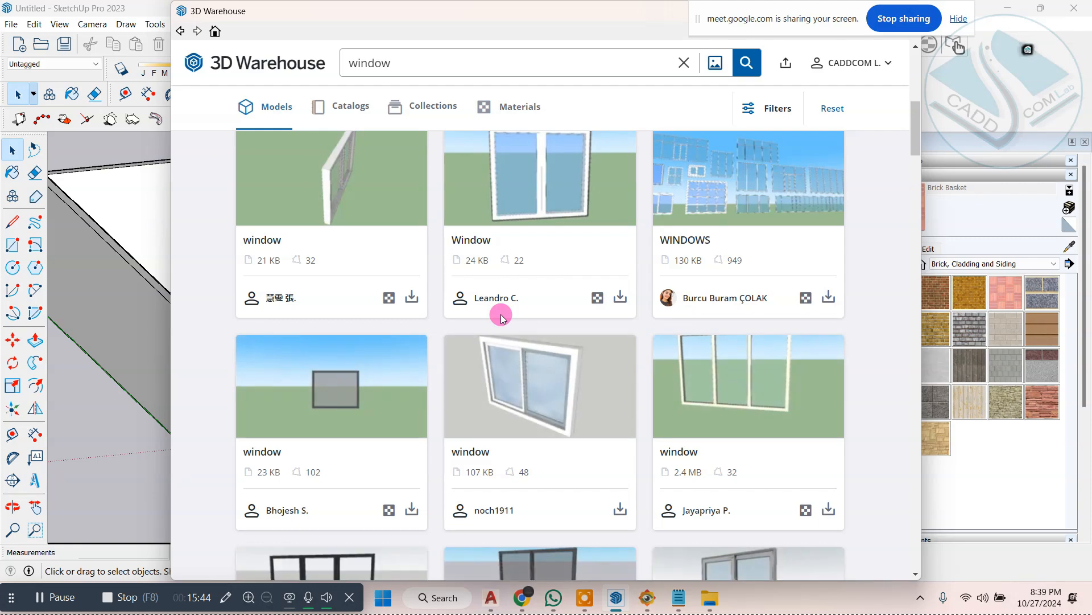
pyautogui.scroll(-4, 500, 314)
pyautogui.scroll(-4, 491, 341)
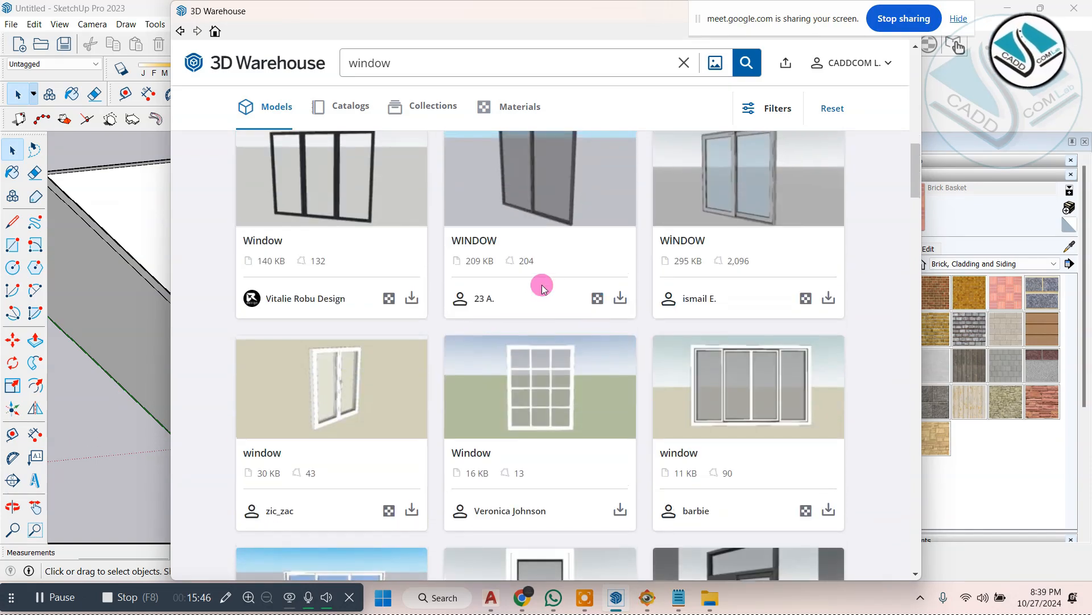
pyautogui.scroll(1, 542, 287)
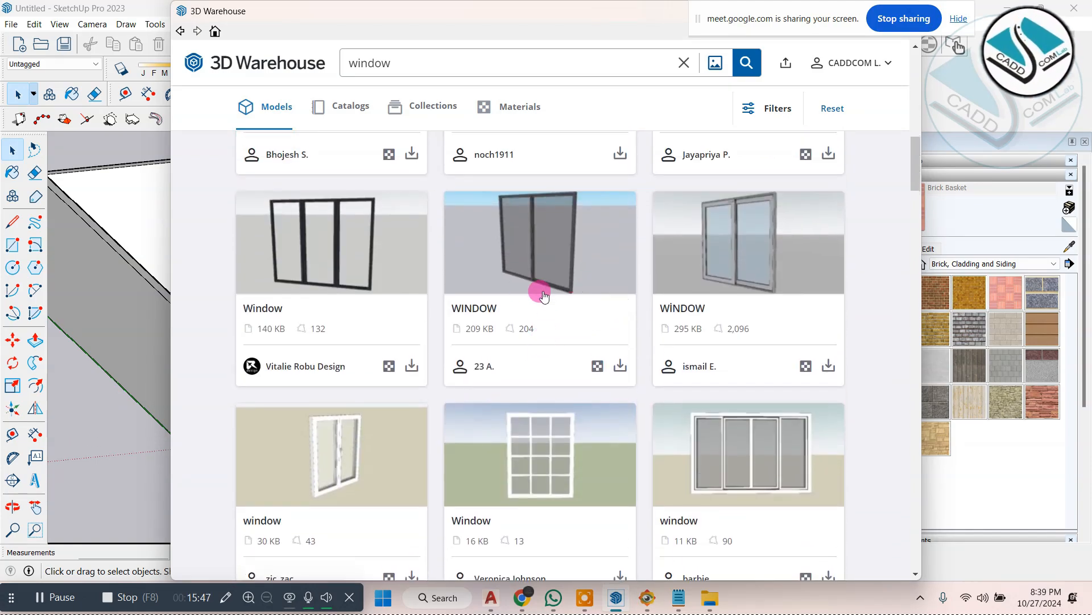
pyautogui.click(647, 598)
pyautogui.click(646, 597)
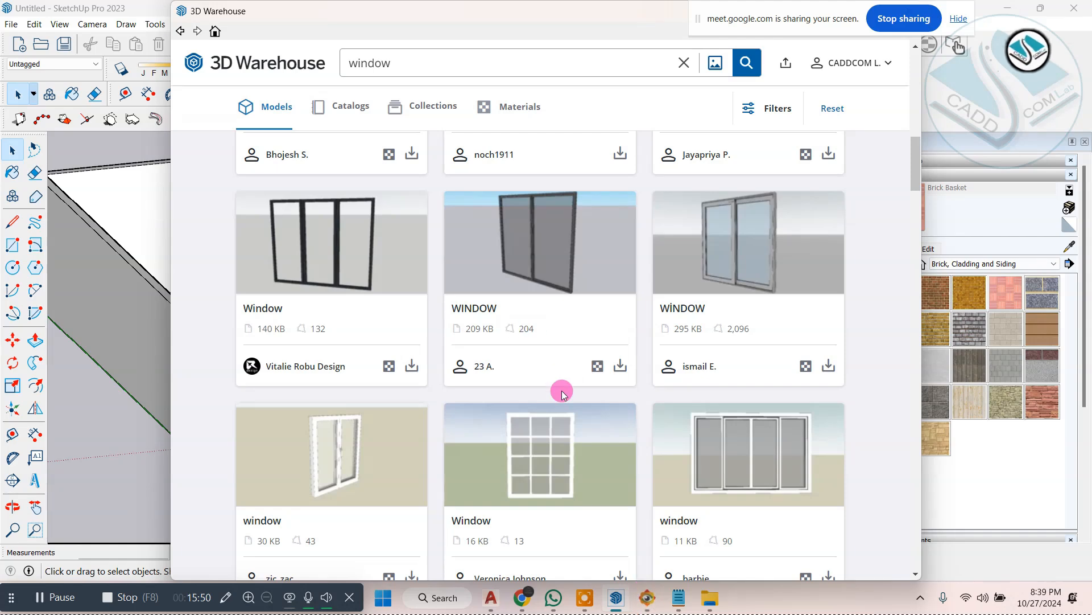
pyautogui.click(412, 367)
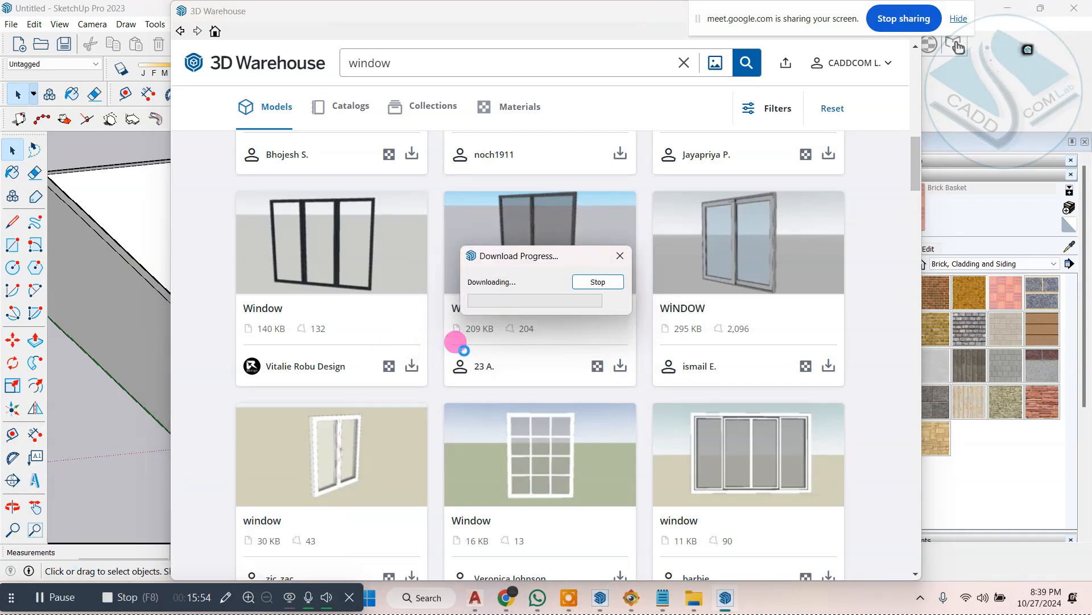
# Step: Place the downloaded window at the lower outer corner of the first building's projecting front window opening
pyautogui.scroll(8, 230, 416)
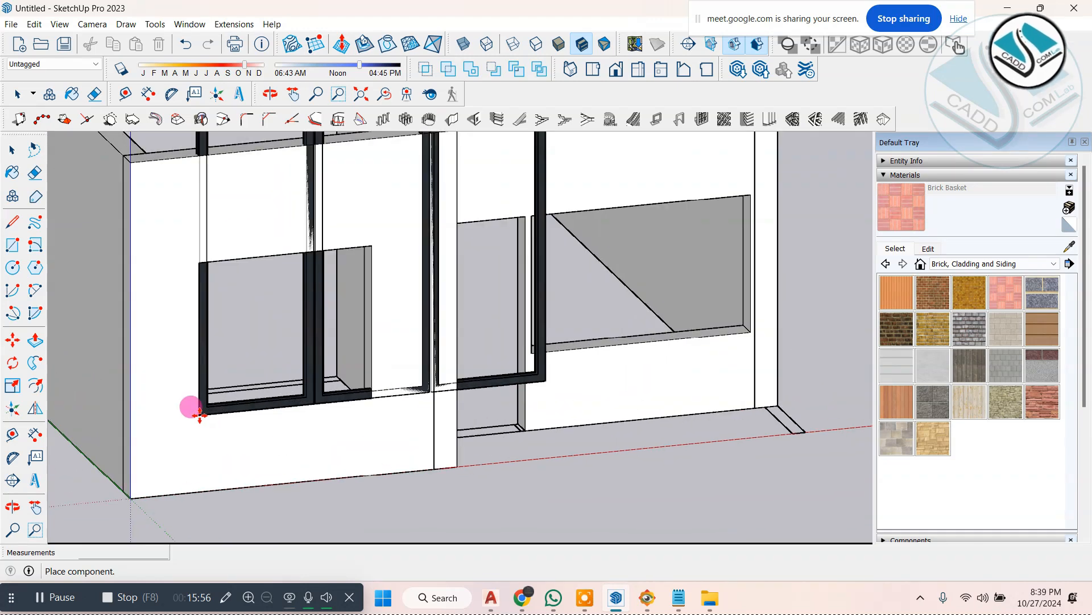
pyautogui.click(197, 416)
pyautogui.scroll(-10, 390, 434)
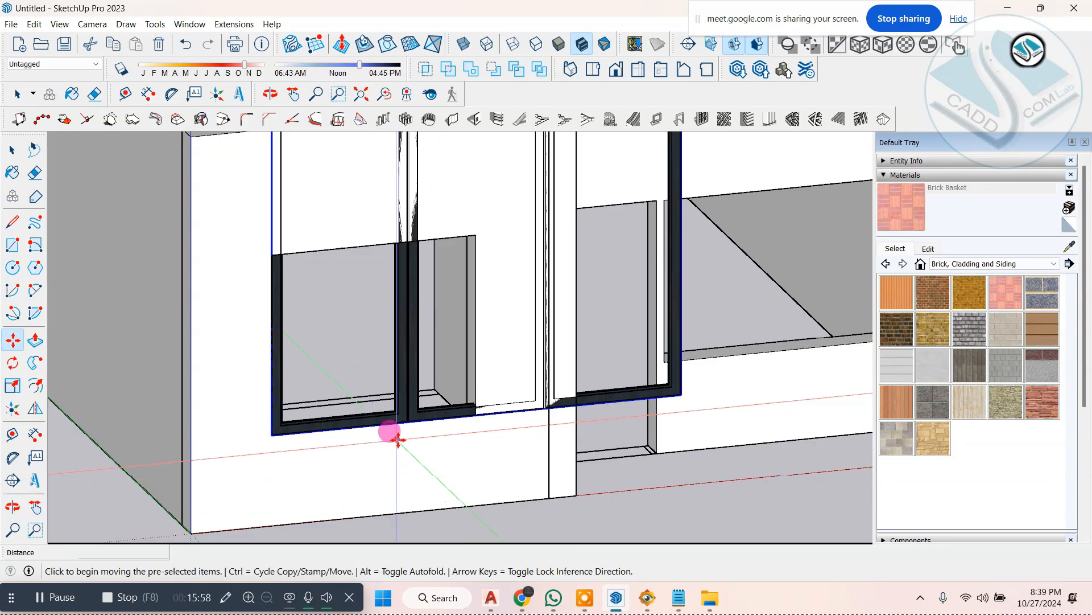
# Step: Scale the three-panel window down uniformly to match the width of the projecting front wall's opening
pyautogui.click(22, 386)
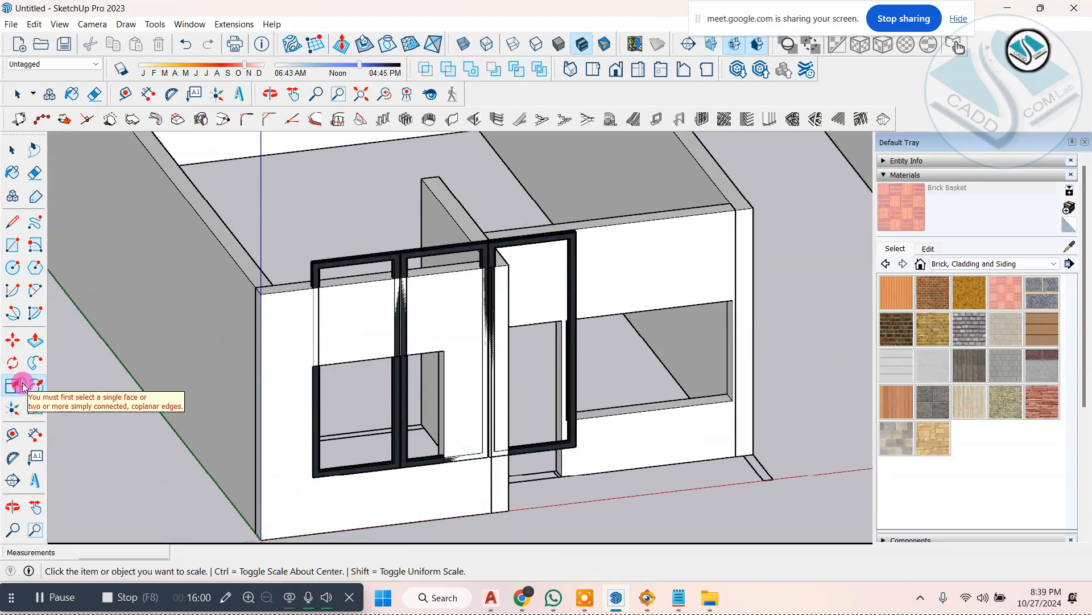
pyautogui.scroll(1, 527, 254)
pyautogui.click(536, 239)
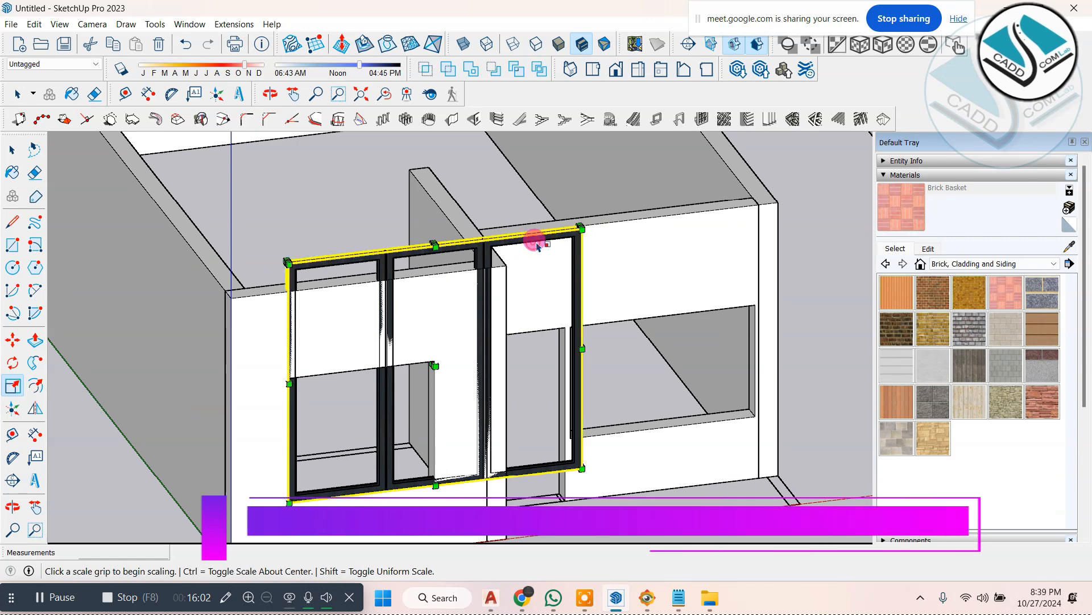
pyautogui.click(579, 227)
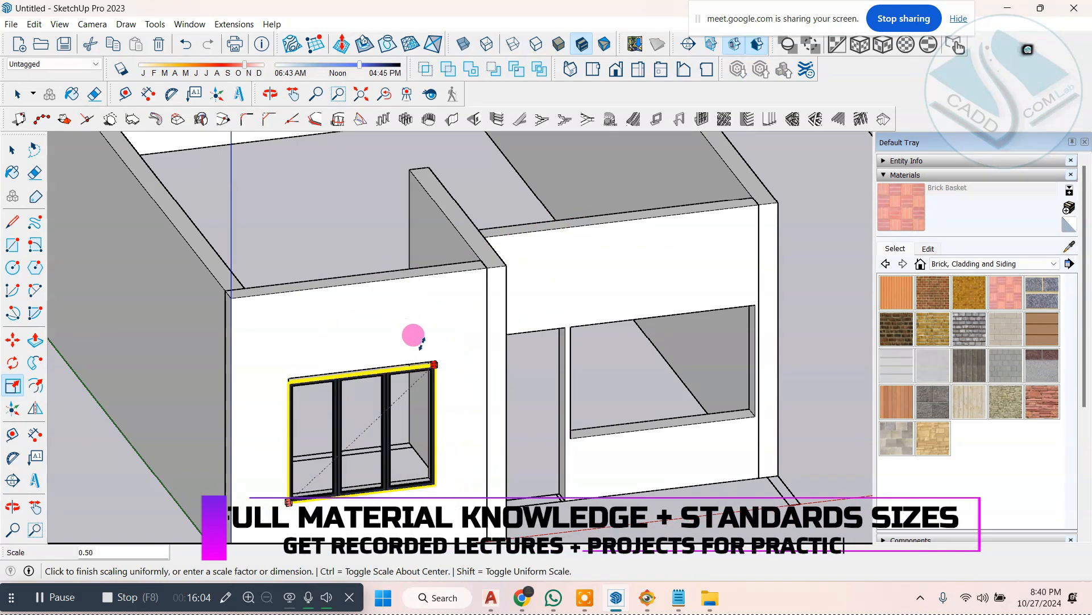
pyautogui.click(420, 345)
# Step: Stretch the three-panel window's height by a factor of about 1.04 to meet the top edge of its opening
pyautogui.scroll(6, 419, 397)
pyautogui.scroll(1, 317, 363)
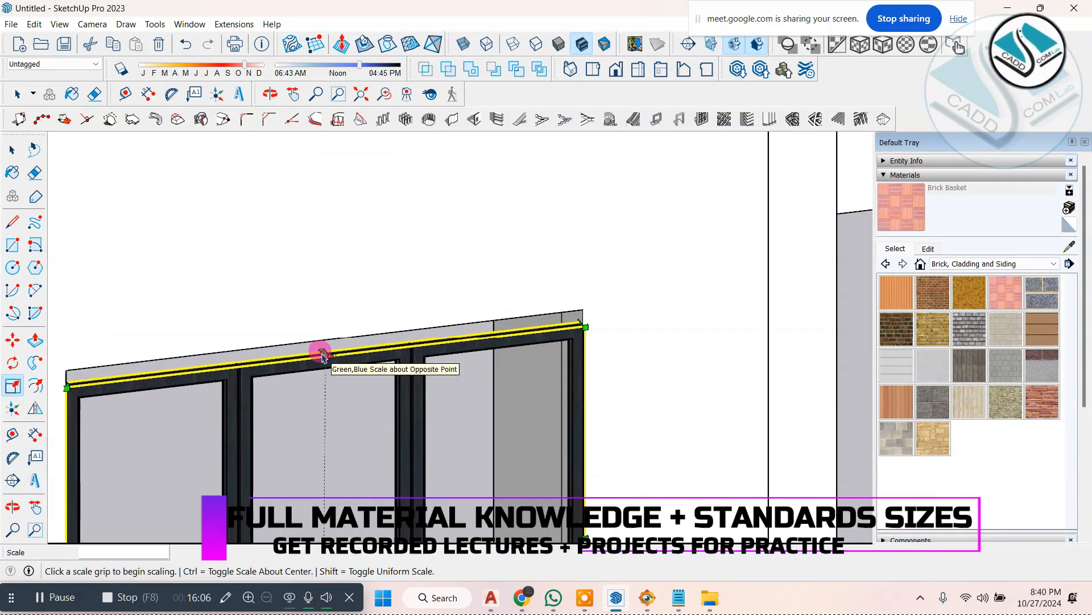
pyautogui.scroll(2, 323, 356)
pyautogui.scroll(-8, 321, 342)
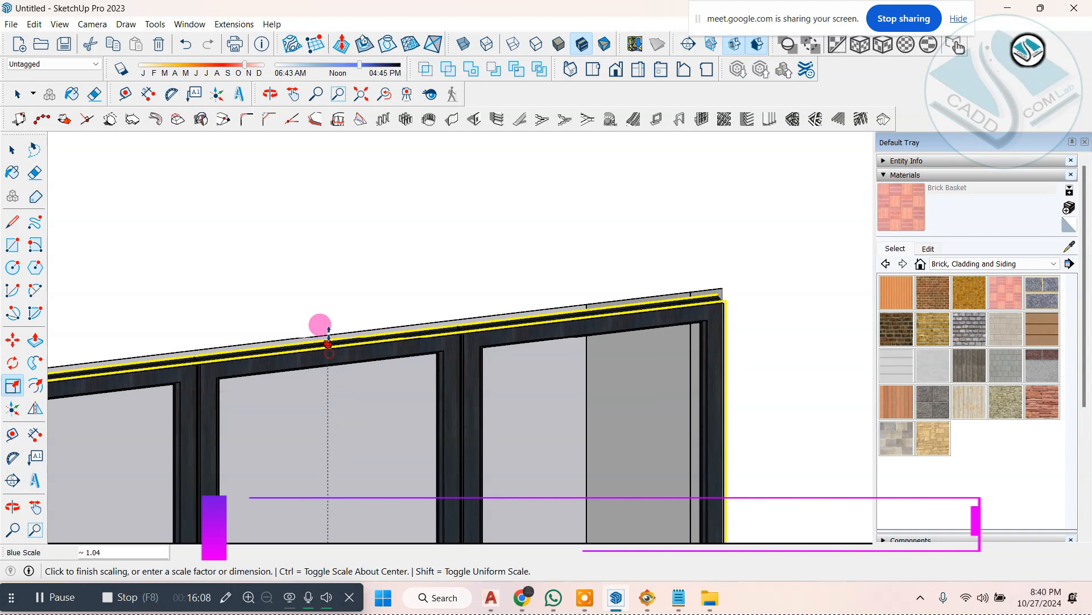
# Step: Move the three-panel window slightly inward along the green axis so it sits within the wall thickness
pyautogui.middleClick(482, 392)
pyautogui.moveTo(483, 393); pyautogui.dragTo(415, 274, button='middle')
pyautogui.scroll(5, 264, 348)
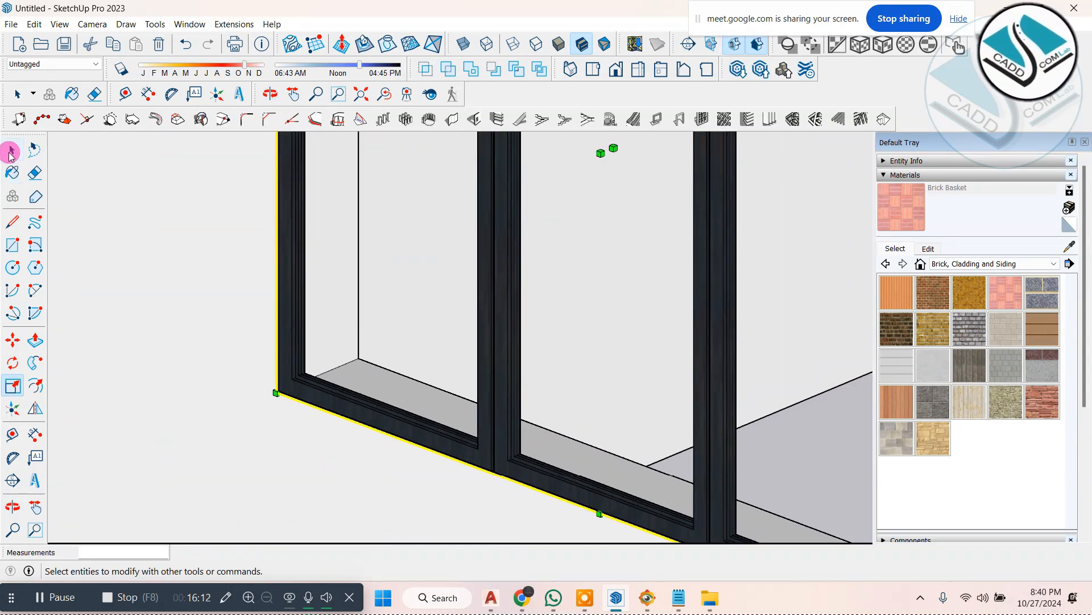
pyautogui.click(9, 157)
pyautogui.scroll(2, 196, 341)
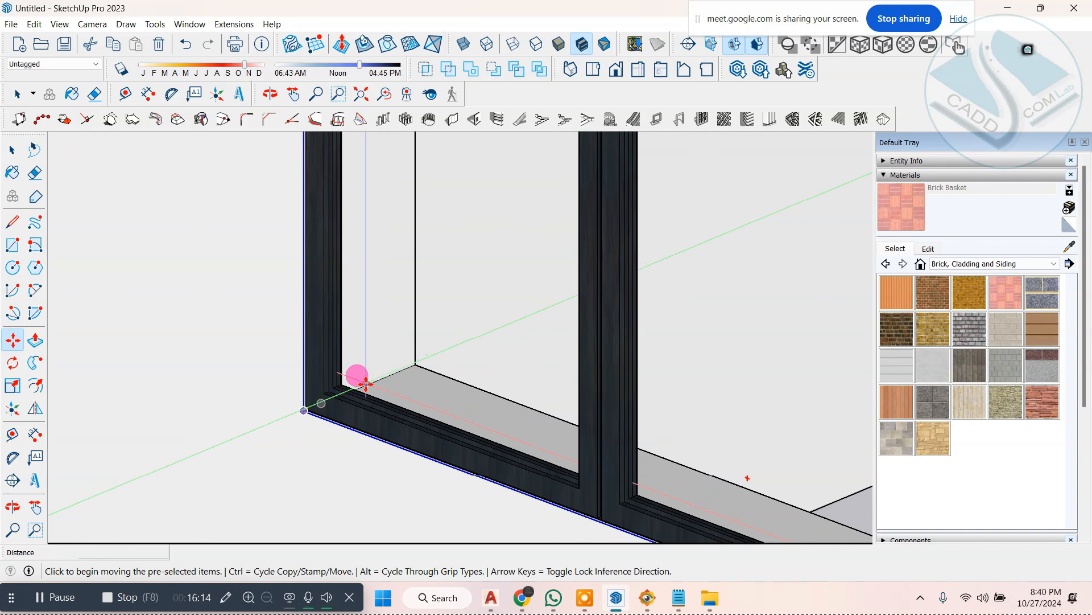
pyautogui.click(360, 389)
pyautogui.click(287, 398)
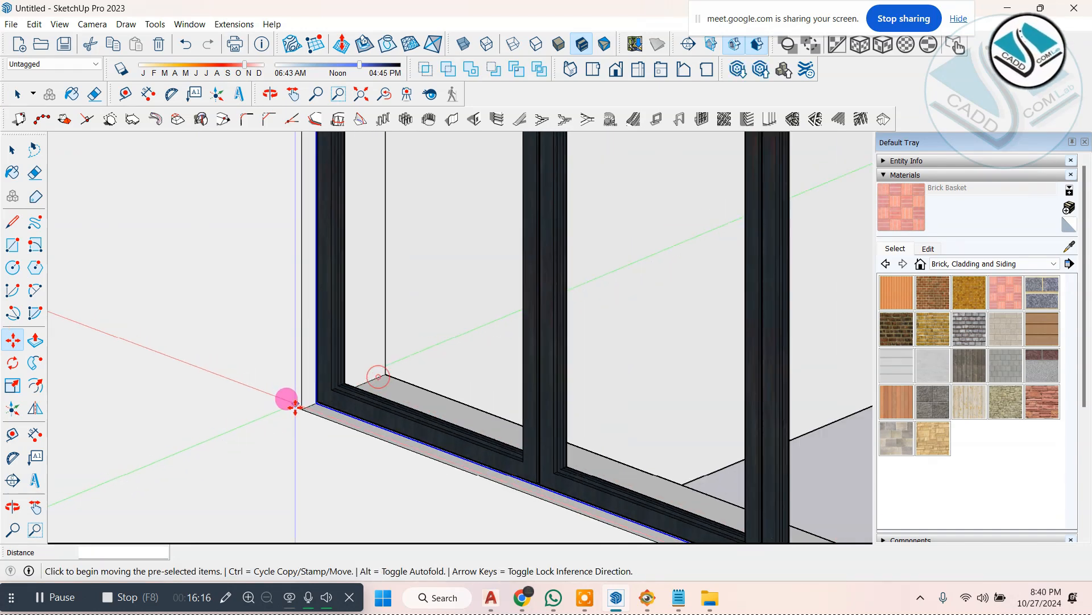
pyautogui.scroll(-3, 318, 403)
pyautogui.scroll(-3, 318, 405)
pyautogui.moveTo(294, 392); pyautogui.dragTo(480, 338, button='middle')
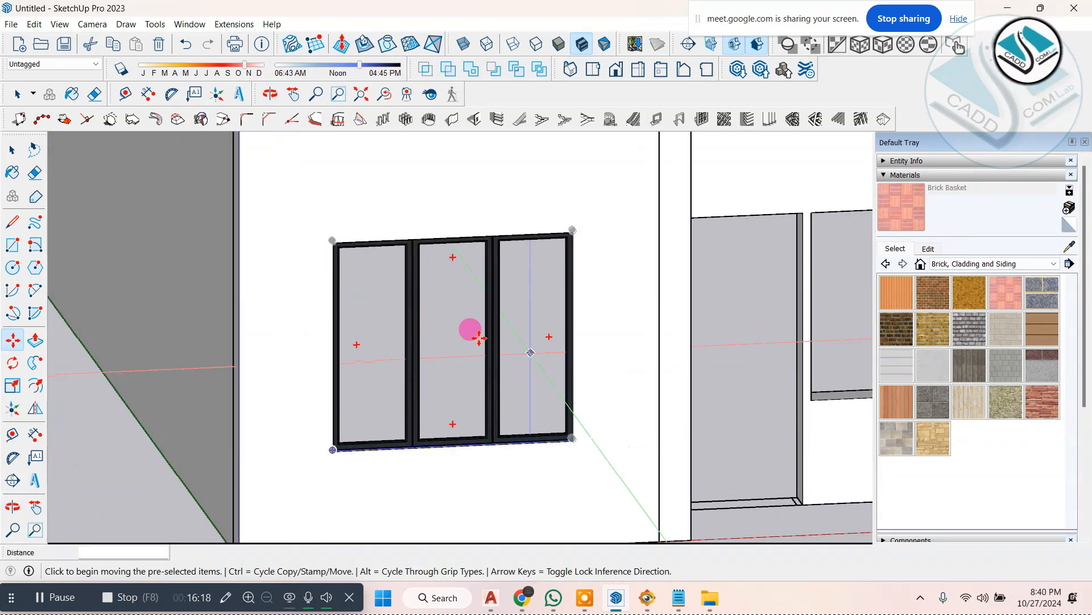
# Step: Check the ground-floor window beside the door in ELEVATION 1.jpg, then return to the SketchUp model
pyautogui.click(11, 151)
pyautogui.scroll(-5, 92, 312)
pyautogui.click(645, 598)
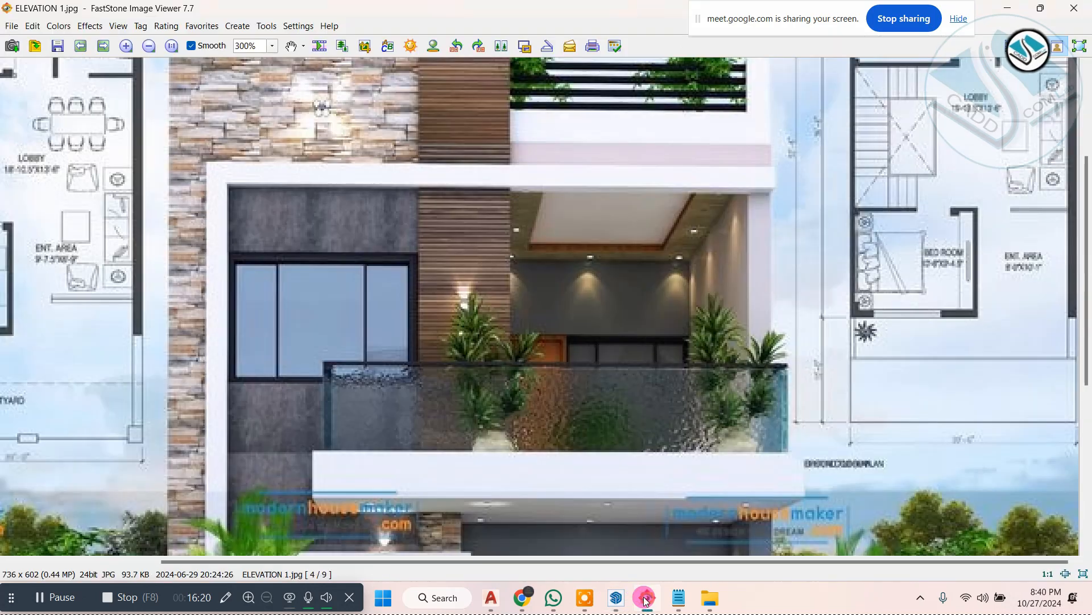
pyautogui.click(646, 602)
pyautogui.click(646, 600)
pyautogui.moveTo(598, 418); pyautogui.dragTo(570, 204)
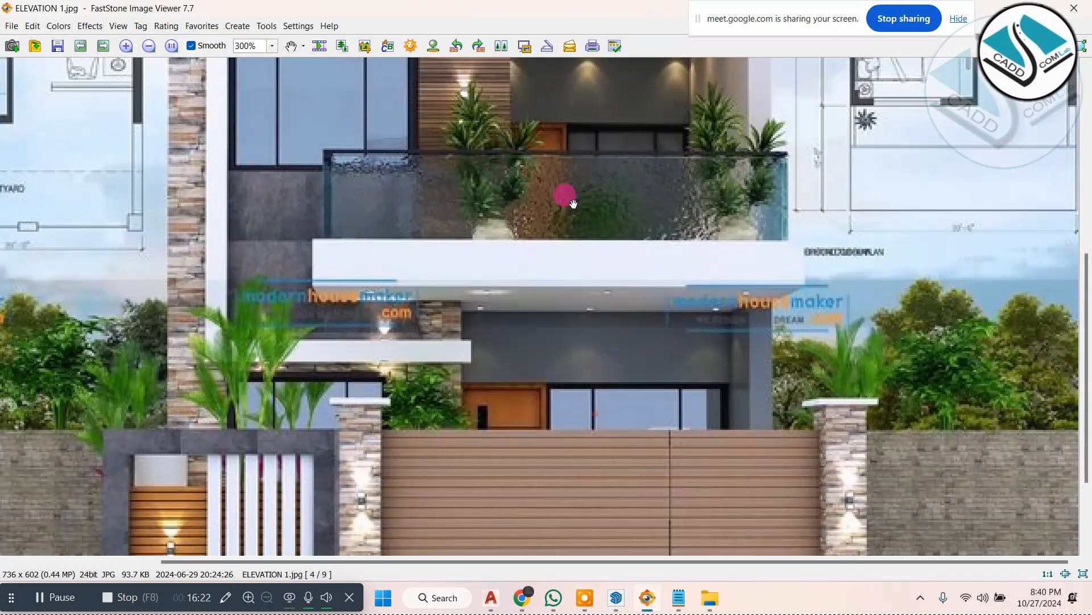
pyautogui.click(1010, 8)
pyautogui.moveTo(376, 317); pyautogui.dragTo(410, 331, button='middle')
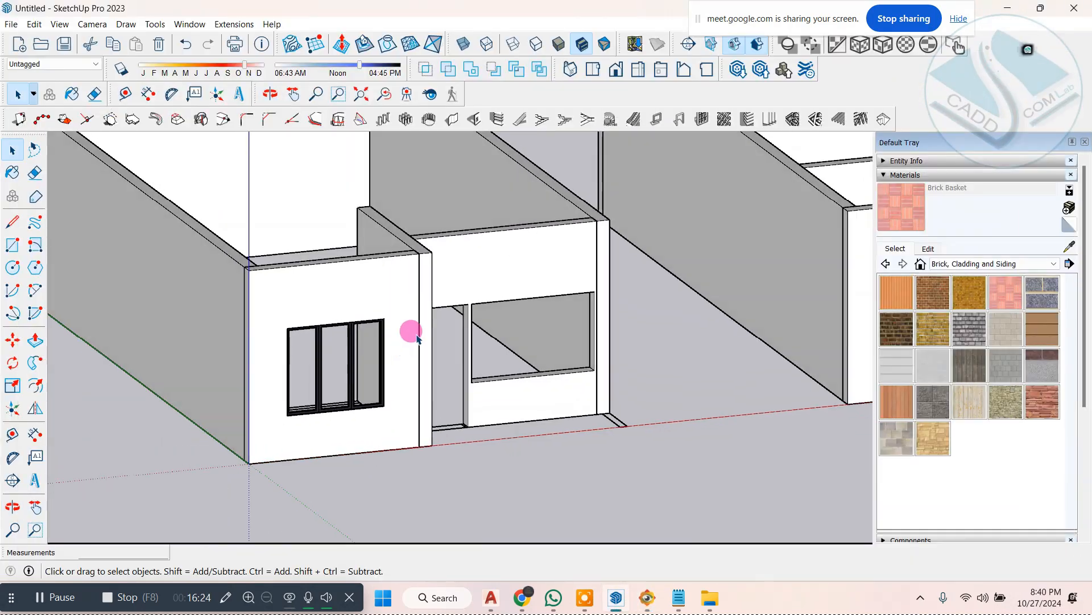
# Step: Find the 209 KB dark-framed two-panel WINDOW in the 3D Warehouse results and download it into the model
pyautogui.scroll(2, 410, 331)
pyautogui.click(183, 23)
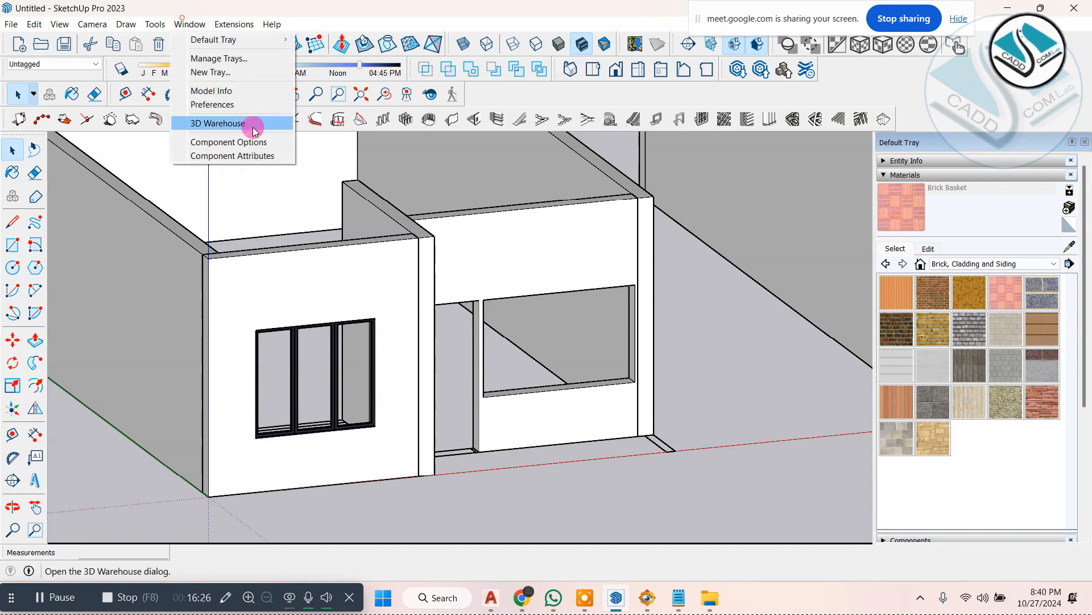
pyautogui.click(251, 122)
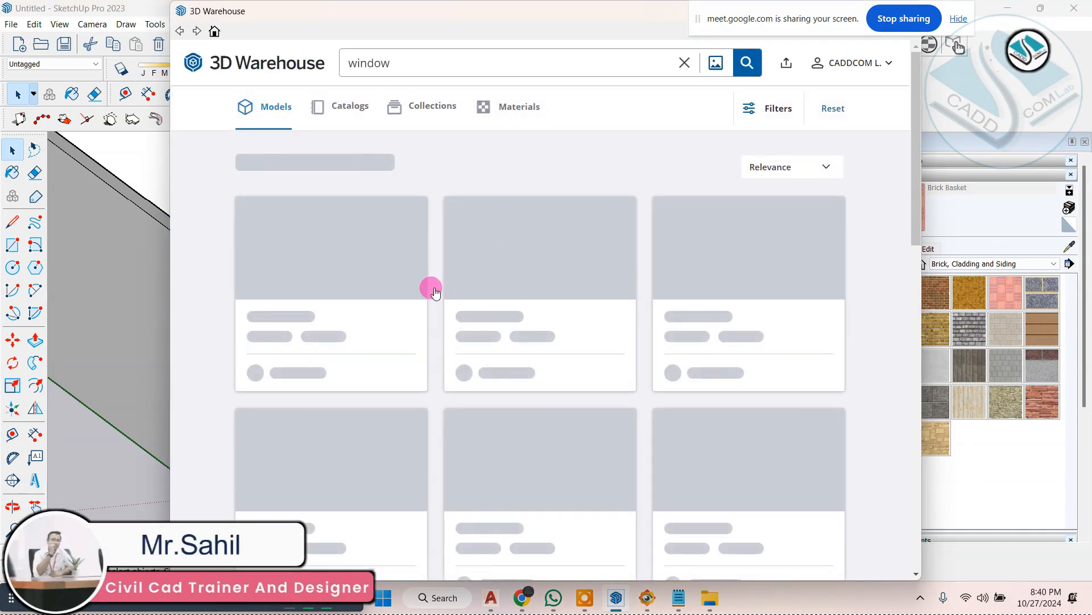
pyautogui.scroll(-10, 438, 347)
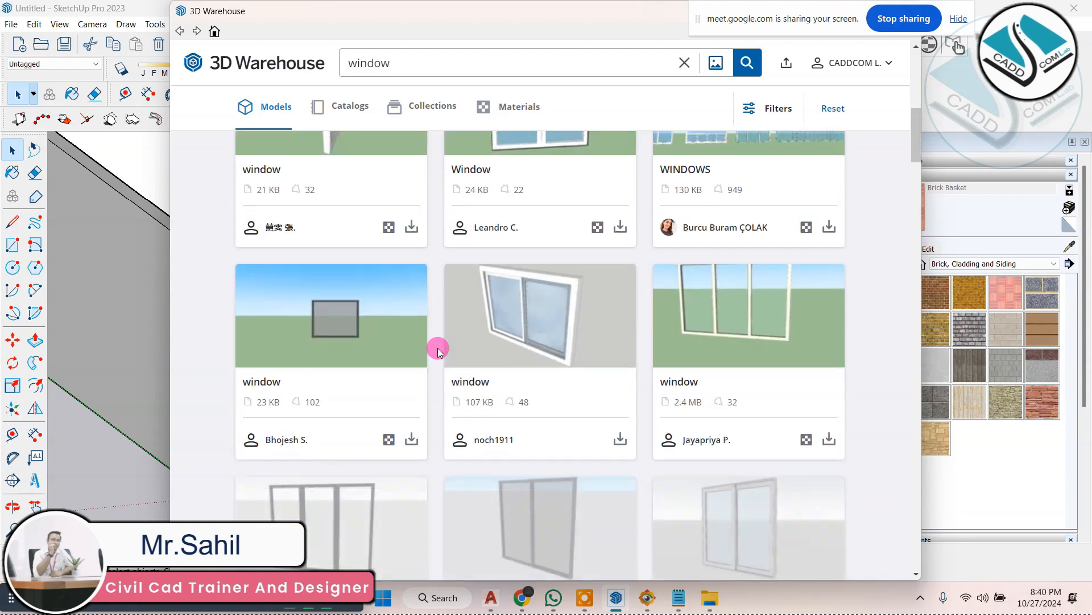
pyautogui.scroll(-4, 438, 347)
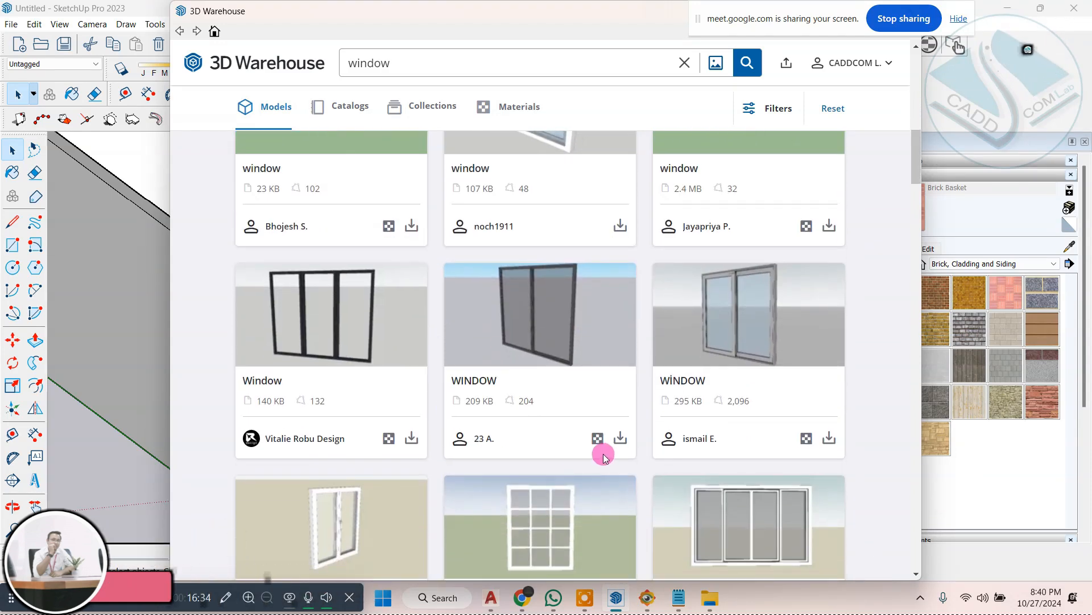
pyautogui.click(618, 439)
pyautogui.click(508, 316)
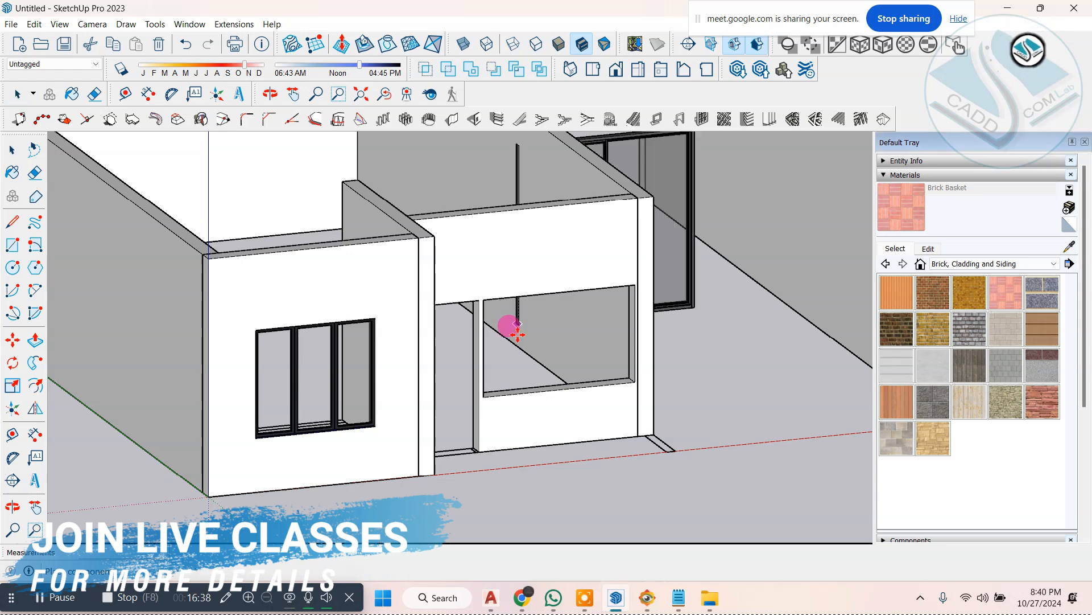
# Step: Place the two-panel window at the lower corner nearest the door of the first building's recessed front window opening
pyautogui.scroll(2, 489, 395)
pyautogui.click(479, 402)
pyautogui.scroll(-2, 481, 401)
pyautogui.scroll(2, 642, 277)
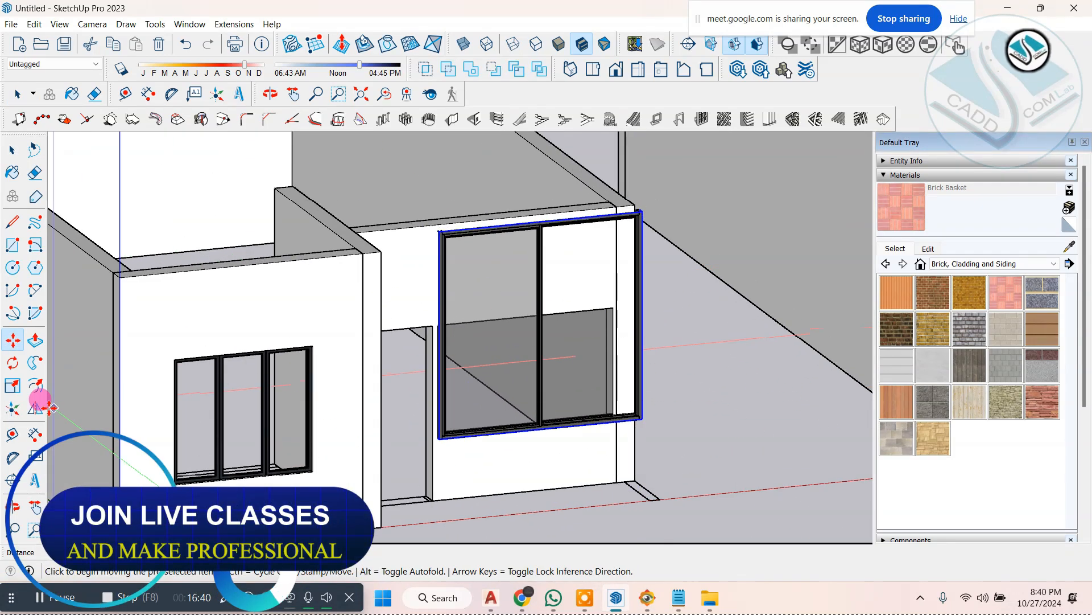
# Step: Scale the two-panel window down uniformly to match the height of the recessed wall's opening
pyautogui.click(14, 388)
pyautogui.scroll(2, 637, 204)
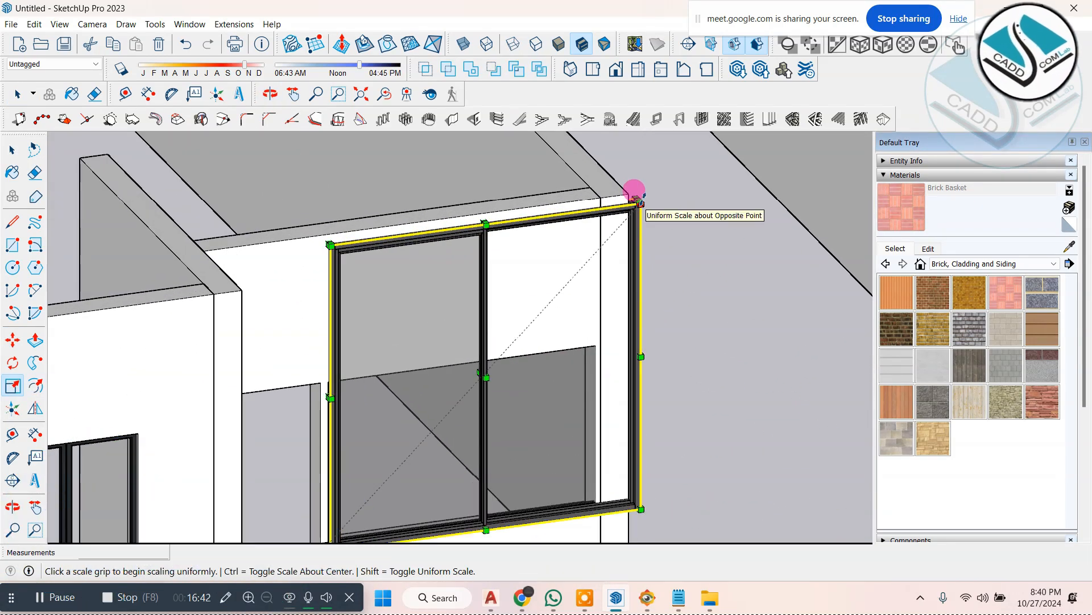
pyautogui.click(637, 199)
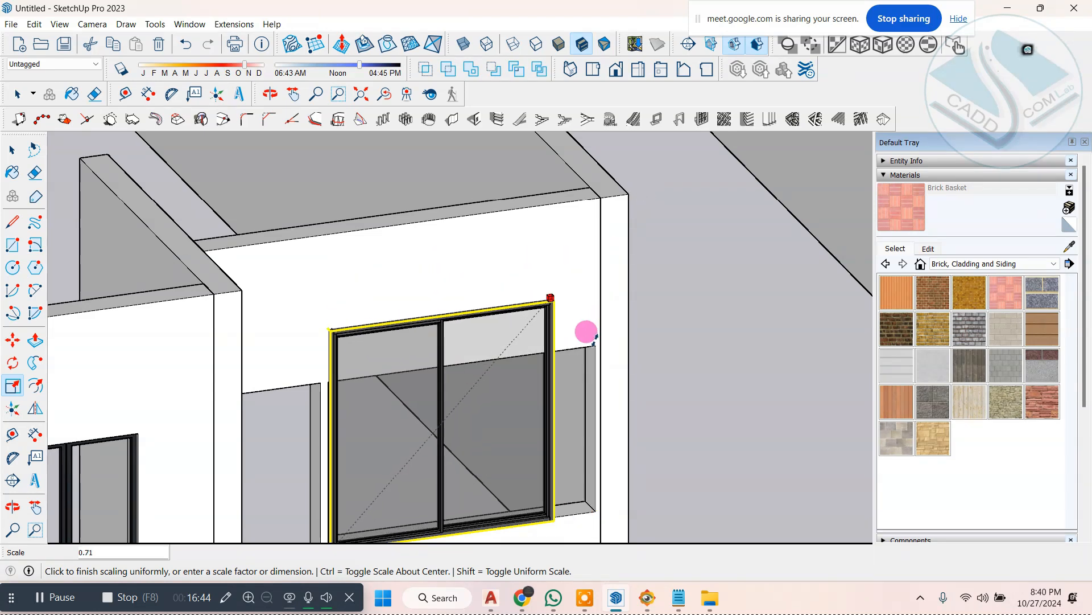
pyautogui.click(501, 354)
pyautogui.scroll(-3, 524, 427)
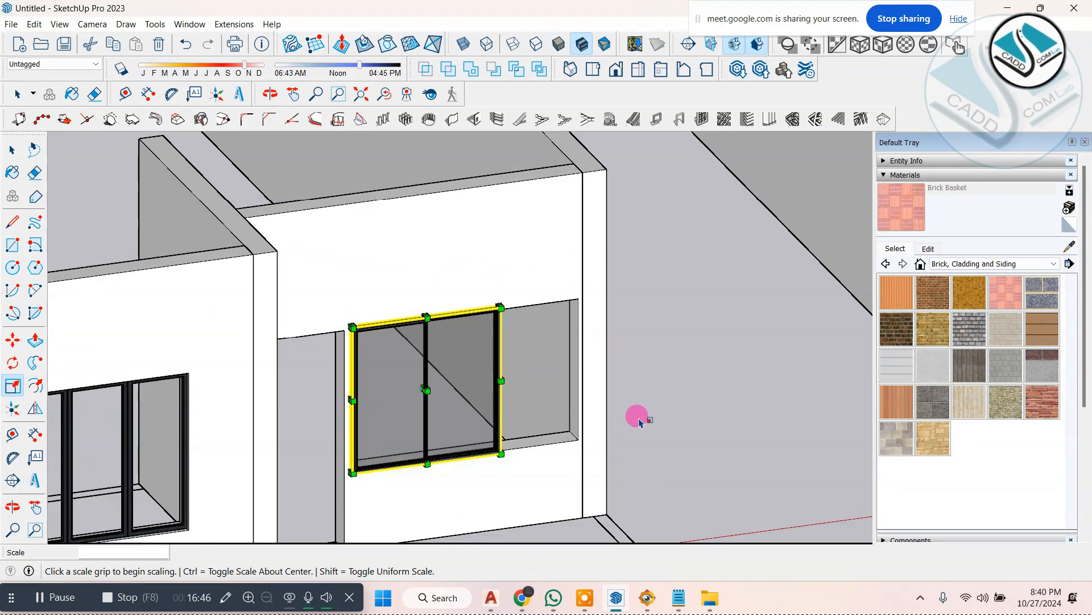
# Step: Stretch the two-panel window along the red axis to fill the full width of its opening
pyautogui.scroll(5, 512, 408)
pyautogui.click(519, 373)
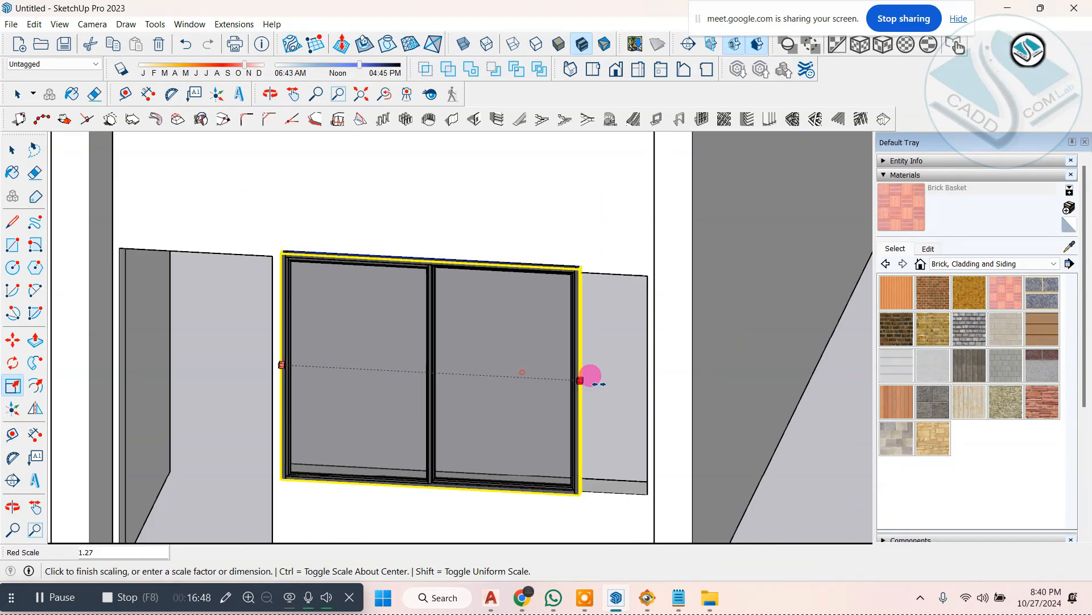
pyautogui.click(634, 378)
pyautogui.moveTo(590, 378); pyautogui.dragTo(658, 357, button='middle')
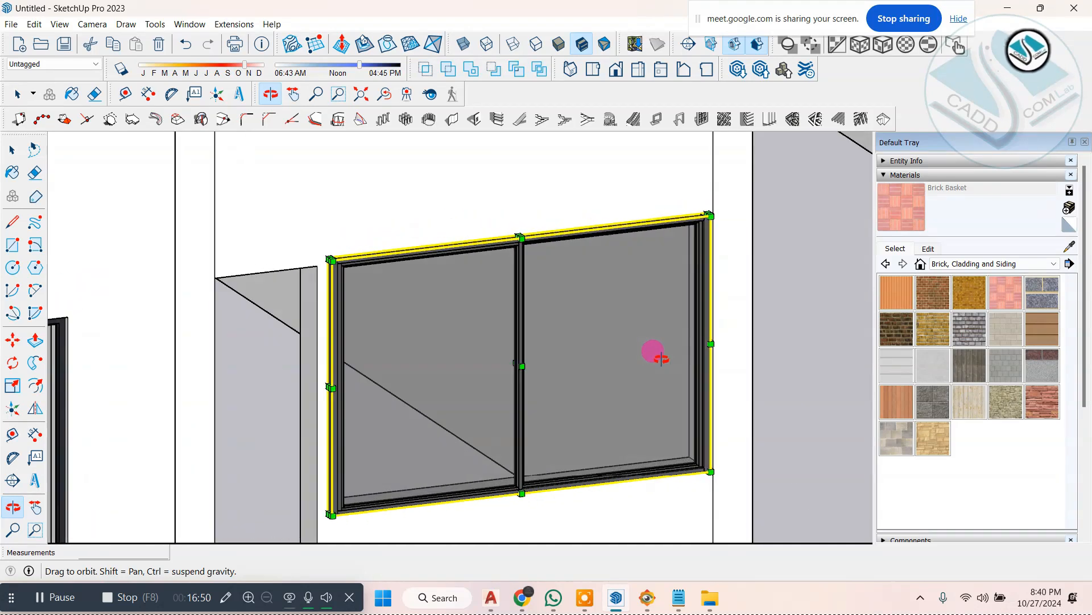
# Step: Move the two-panel window about 2 15/16" inward along the green axis into the wall opening
pyautogui.scroll(5, 718, 475)
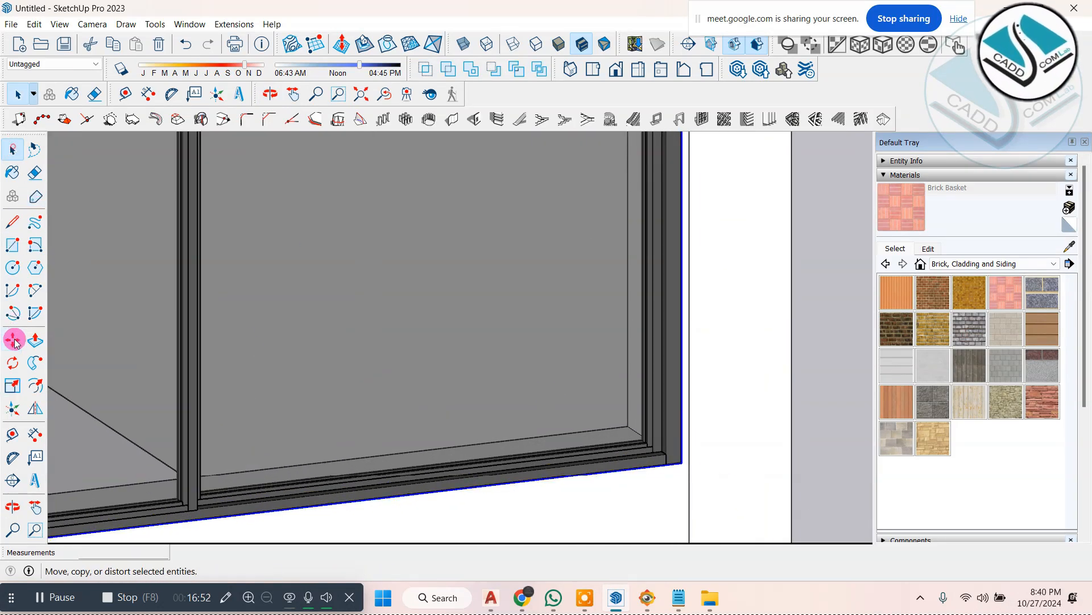
pyautogui.click(15, 342)
pyautogui.scroll(-2, 569, 361)
pyautogui.scroll(3, 660, 413)
pyautogui.moveTo(674, 422); pyautogui.dragTo(623, 398)
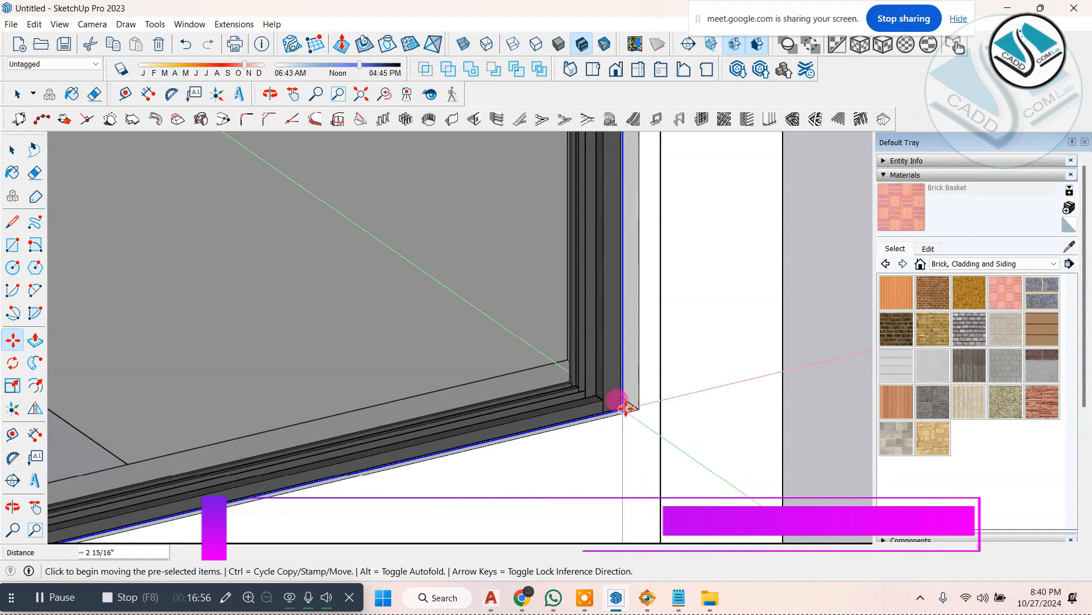
pyautogui.scroll(-3, 623, 399)
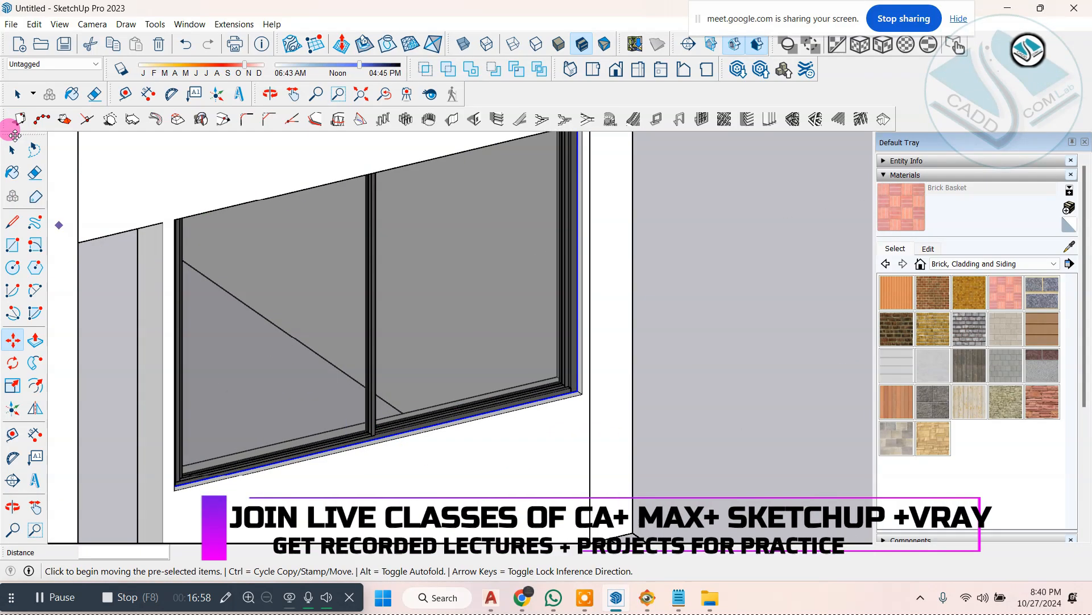
pyautogui.click(820, 337)
# Step: Examine the two fitted windows on the first building's front facade from several angles
pyautogui.scroll(-4, 597, 377)
pyautogui.moveTo(597, 377); pyautogui.dragTo(442, 191, button='middle')
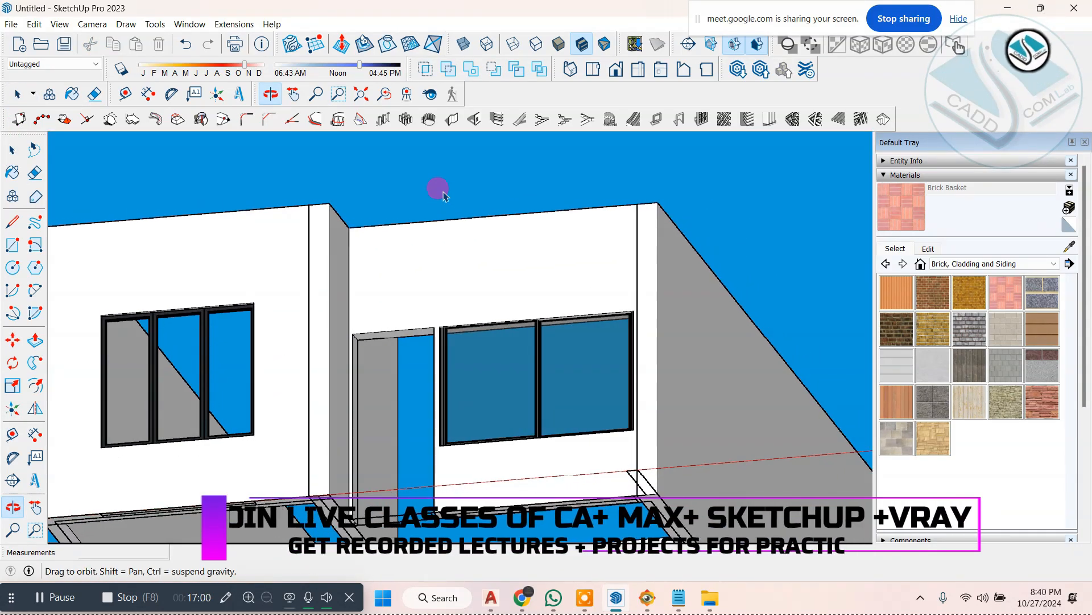
pyautogui.scroll(4, 434, 344)
pyautogui.scroll(-5, 444, 319)
pyautogui.moveTo(456, 298); pyautogui.dragTo(449, 381, button='middle')
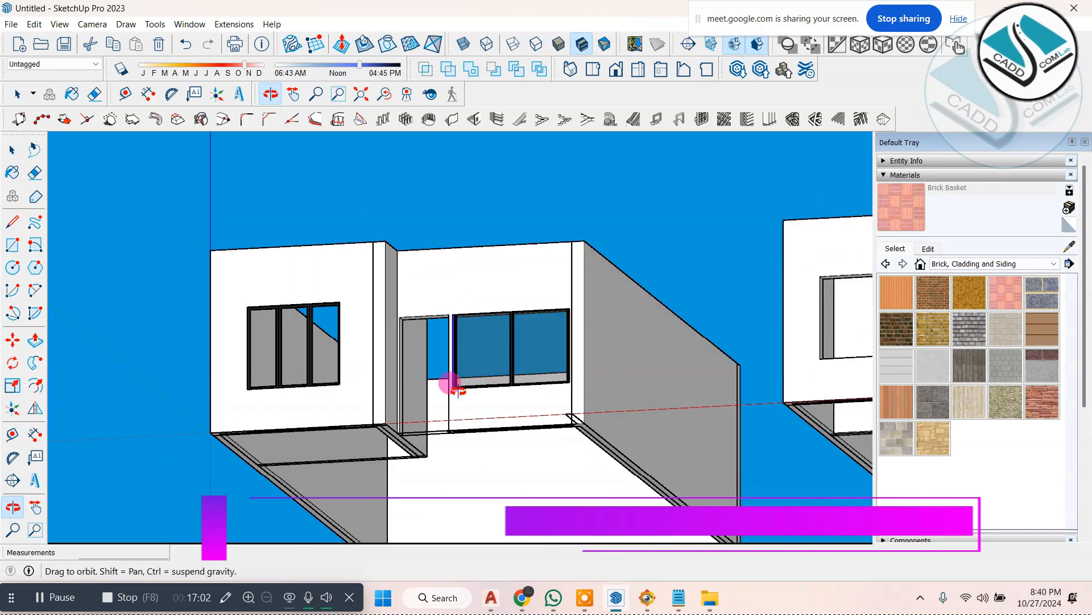
pyautogui.scroll(4, 324, 414)
pyautogui.scroll(-3, 326, 412)
pyautogui.moveTo(352, 391); pyautogui.dragTo(388, 422, button='middle')
pyautogui.scroll(2, 388, 422)
pyautogui.scroll(1, 473, 478)
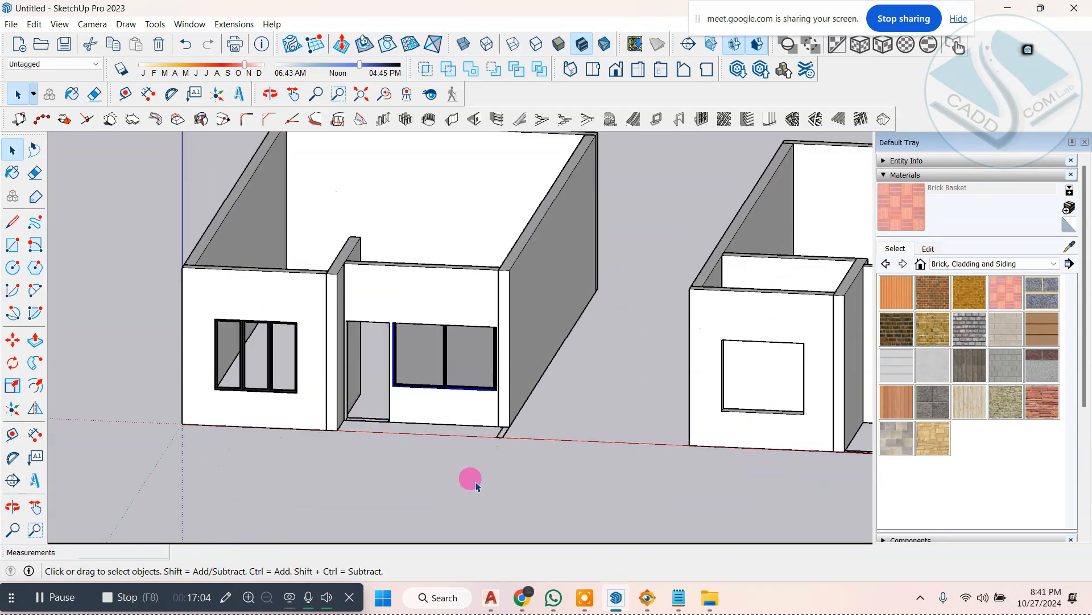
pyautogui.click(474, 475)
pyautogui.scroll(-2, 397, 424)
pyautogui.scroll(3, 317, 413)
pyautogui.scroll(2, 279, 389)
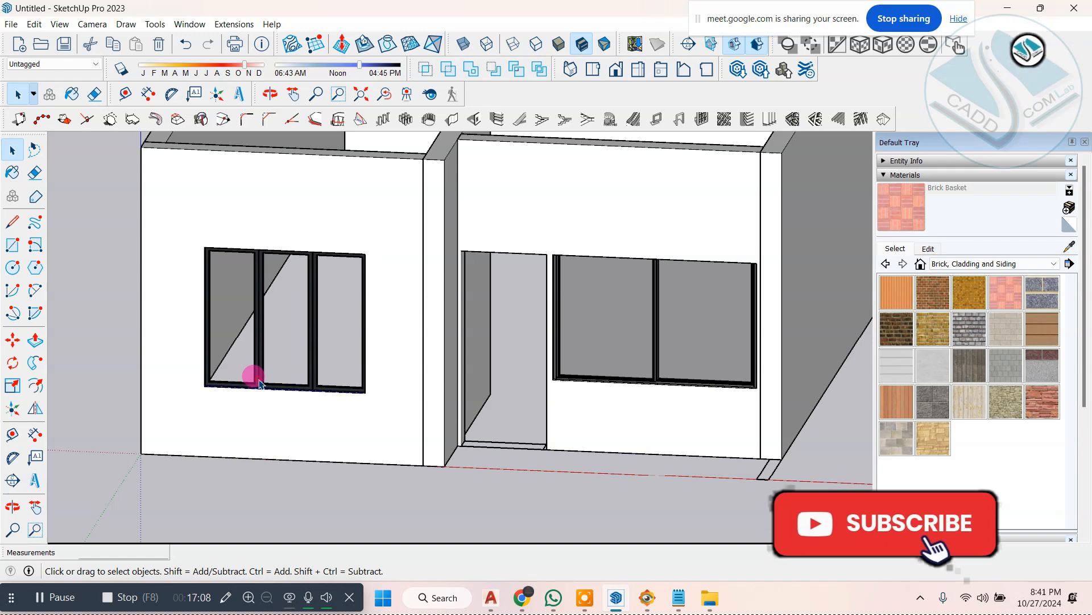
# Step: Inspect up close how the three-panel window sits in the projecting front wall, clearing any selection
pyautogui.scroll(1, 255, 371)
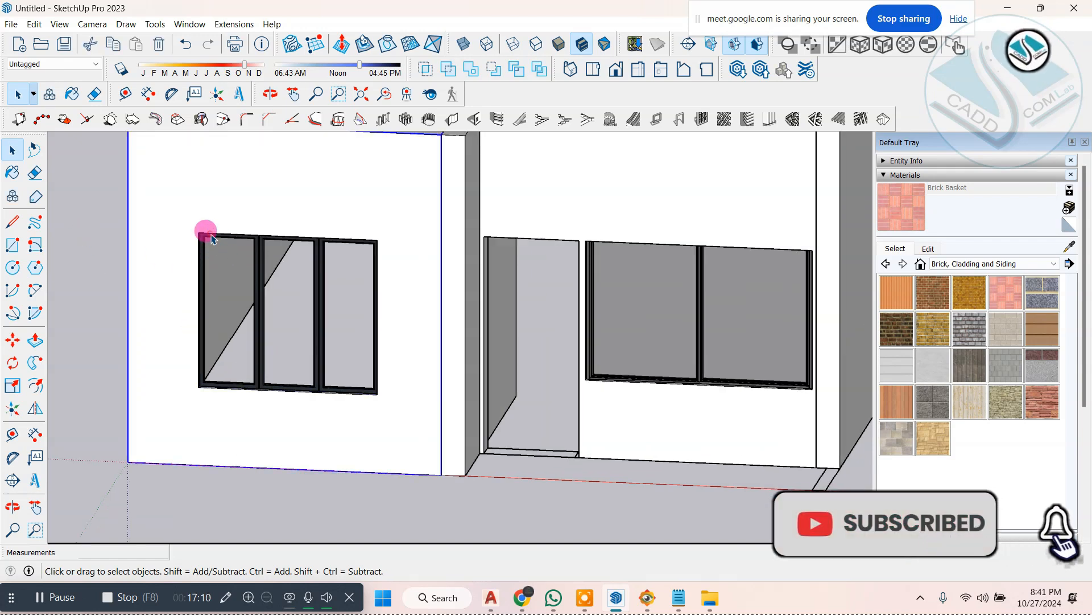
pyautogui.moveTo(262, 278); pyautogui.dragTo(448, 372, button='middle')
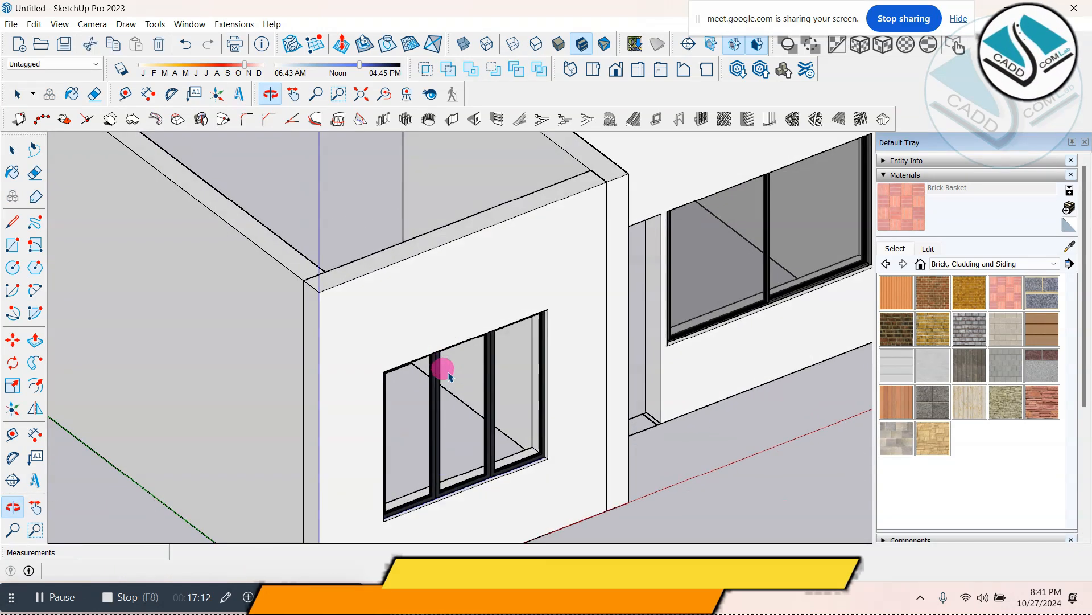
pyautogui.scroll(3, 445, 405)
pyautogui.scroll(-5, 400, 432)
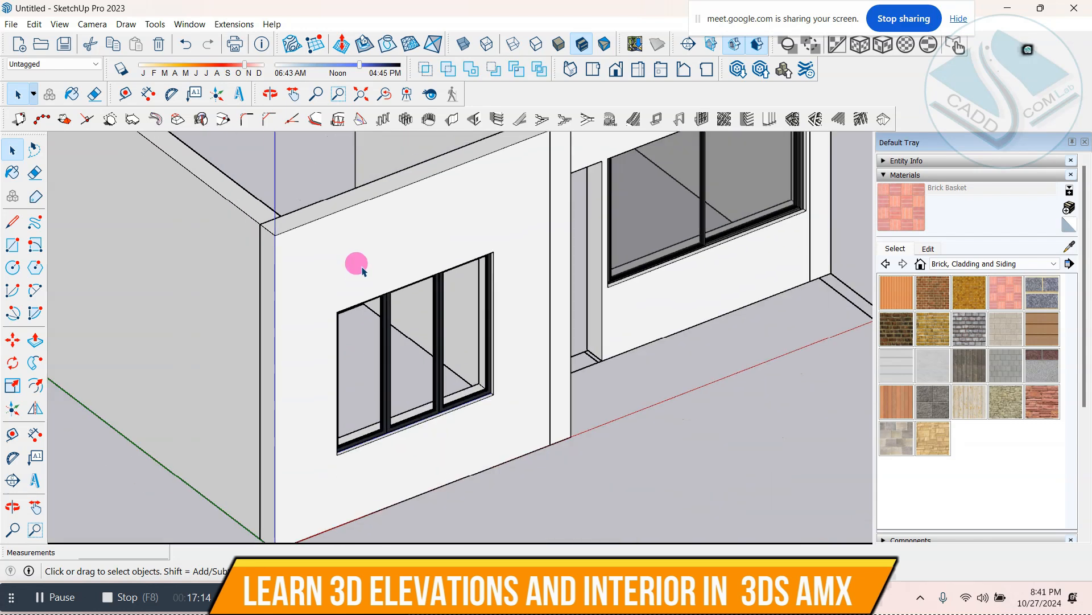
pyautogui.scroll(3, 360, 309)
pyautogui.scroll(2, 398, 337)
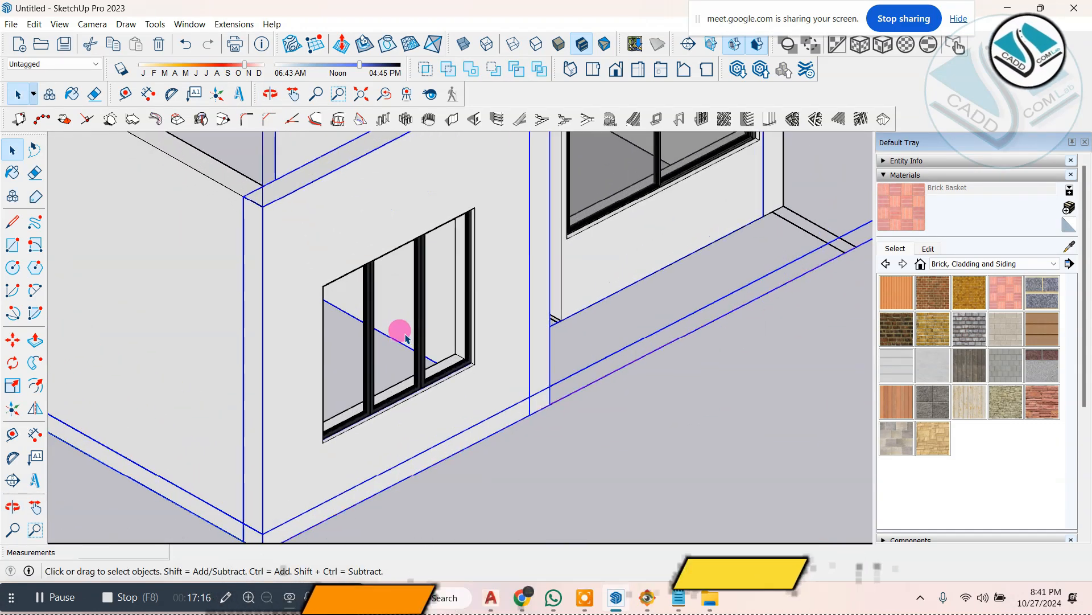
pyautogui.doubleClick(420, 339)
pyautogui.press('Escape')
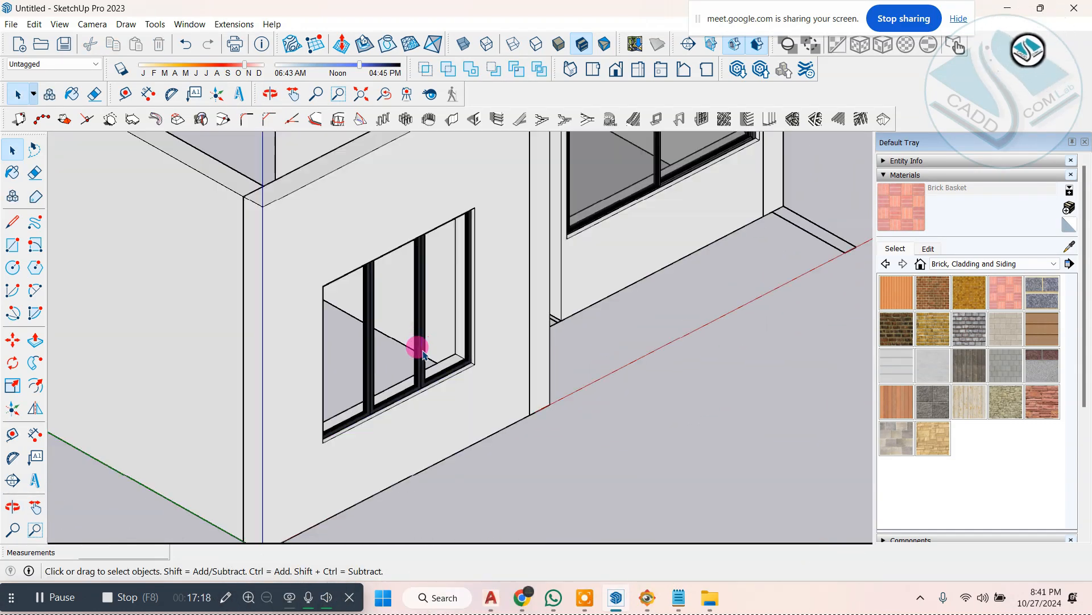
# Step: Compare the fitted windows on the first building with the empty front openings of the second building
pyautogui.scroll(-5, 426, 374)
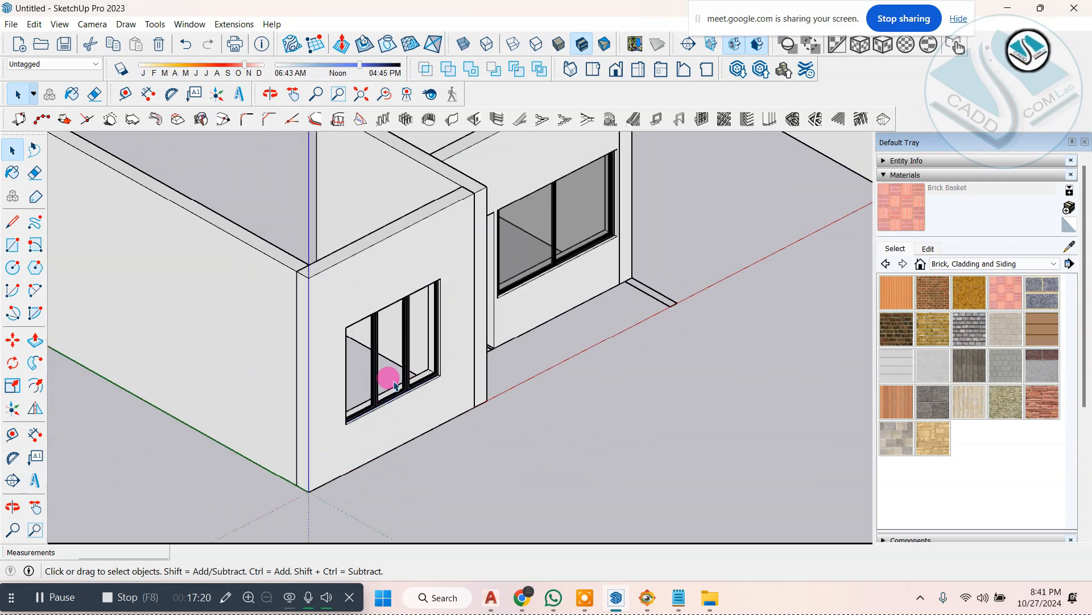
pyautogui.scroll(4, 580, 222)
pyautogui.scroll(-3, 529, 276)
pyautogui.moveTo(548, 292); pyautogui.dragTo(312, 266, button='middle')
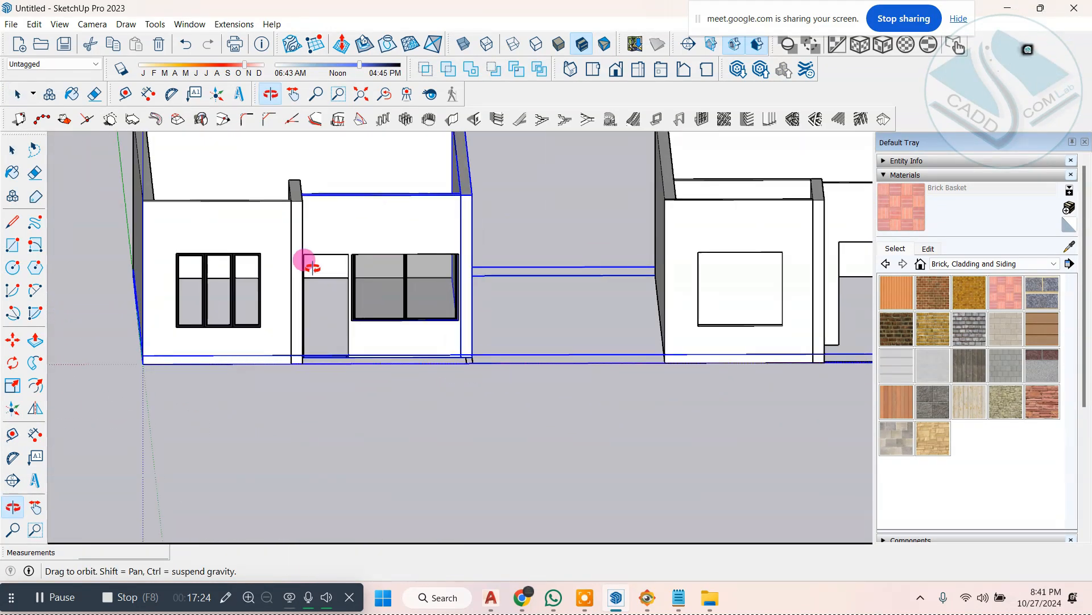
pyautogui.scroll(-3, 376, 367)
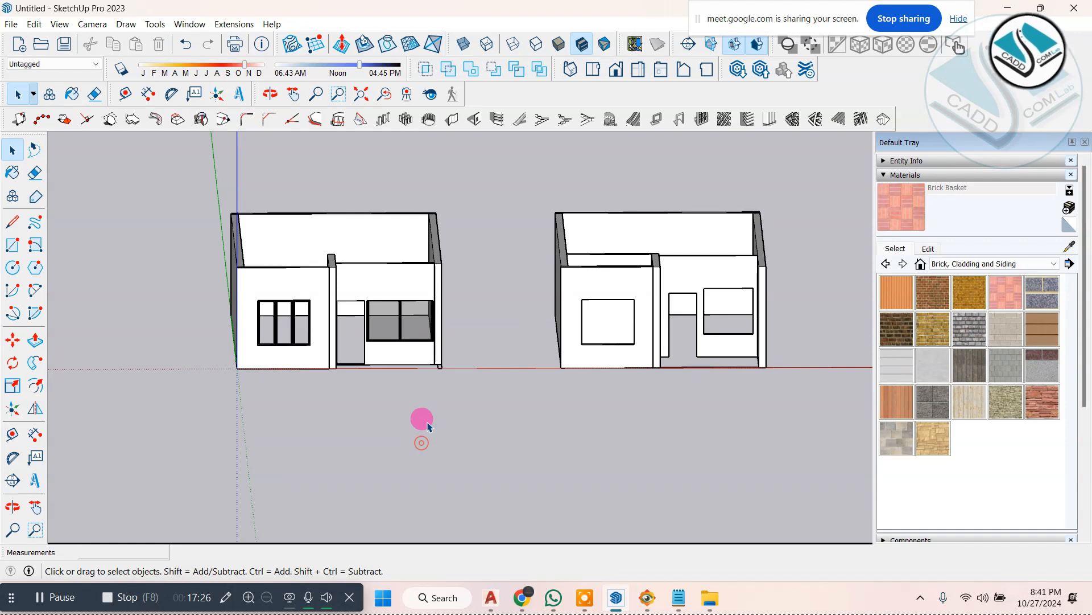
pyautogui.scroll(2, 271, 329)
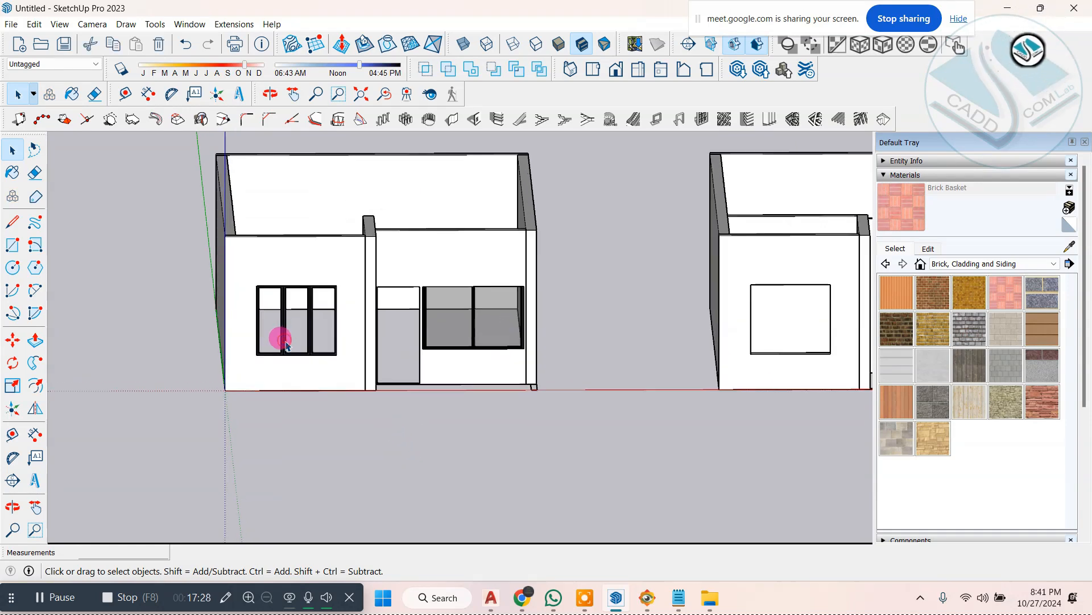
# Step: Collapse the materials and list the components already used in the model
pyautogui.click(885, 175)
pyautogui.click(885, 219)
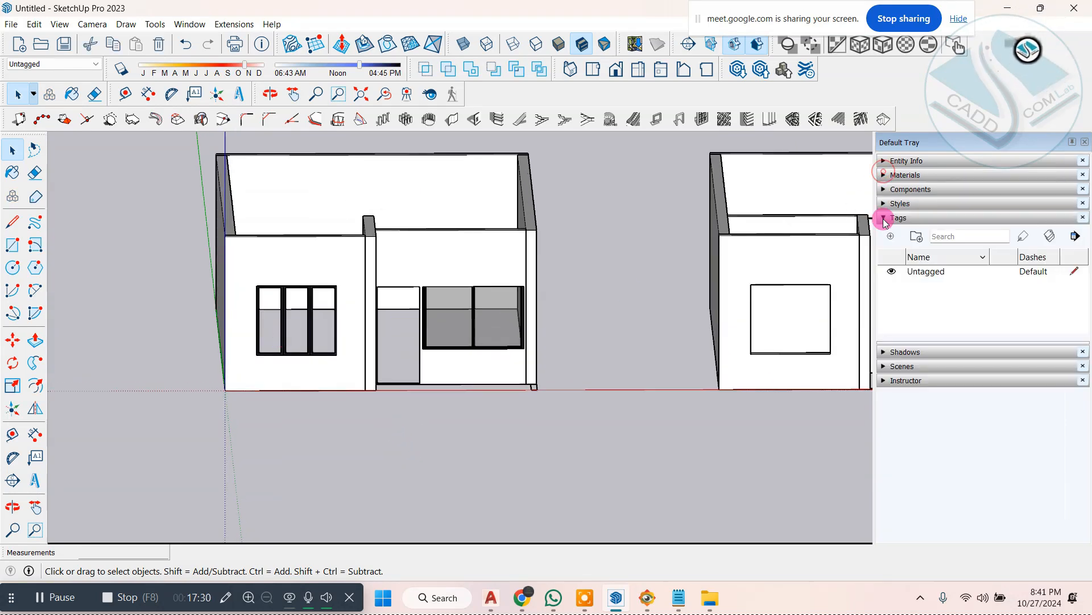
pyautogui.click(885, 190)
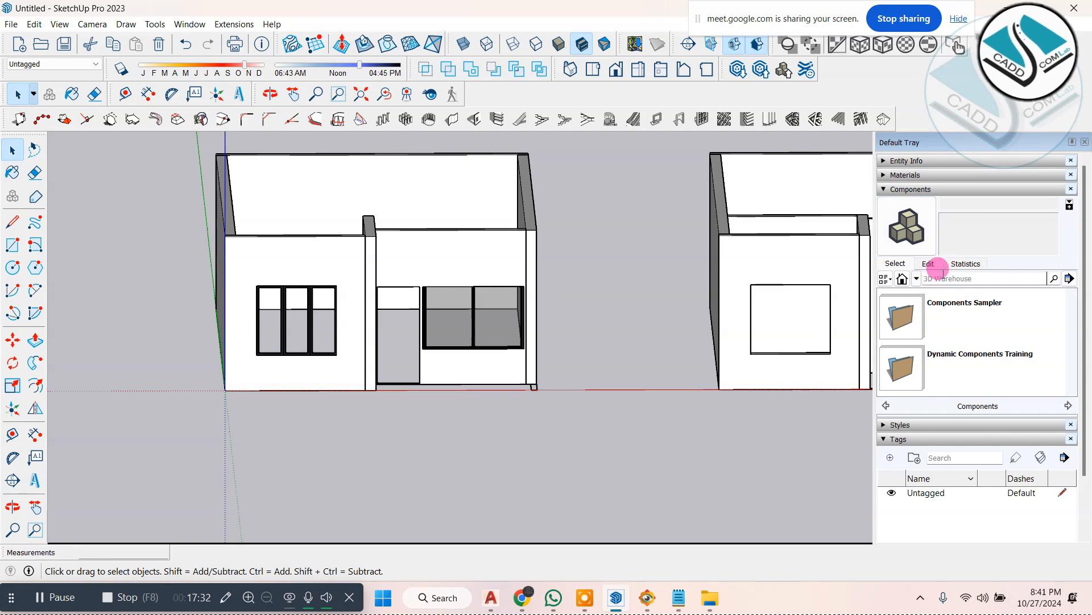
pyautogui.scroll(-3, 930, 319)
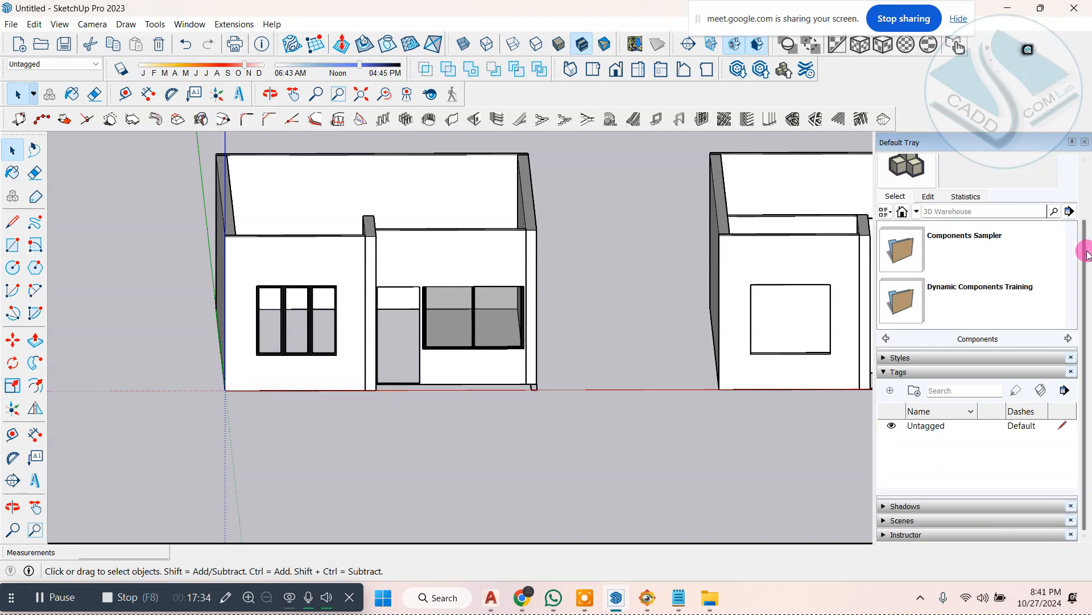
pyautogui.scroll(2, 975, 261)
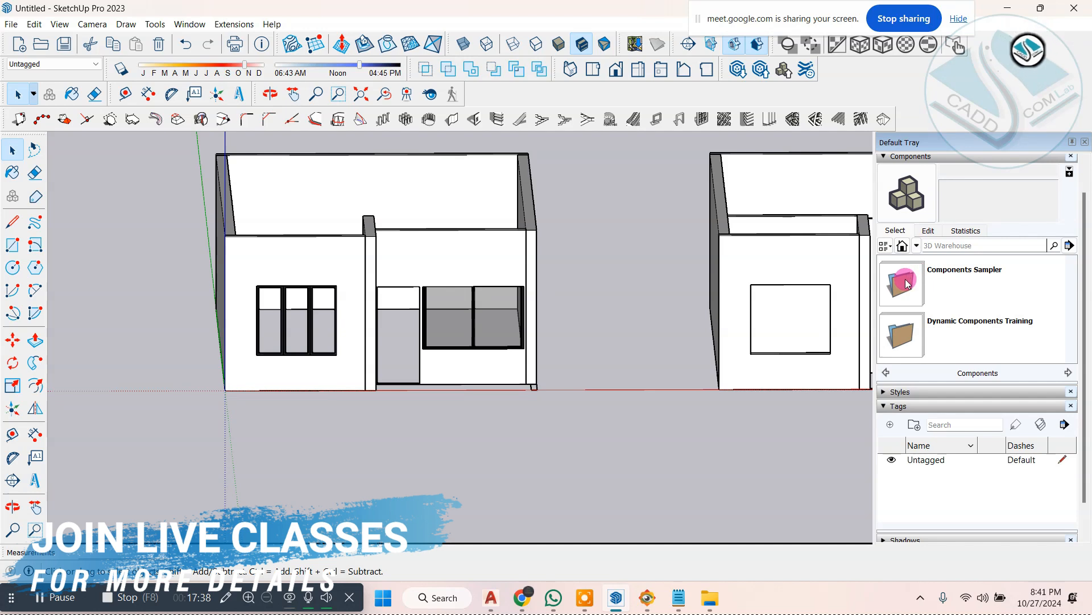
pyautogui.click(917, 246)
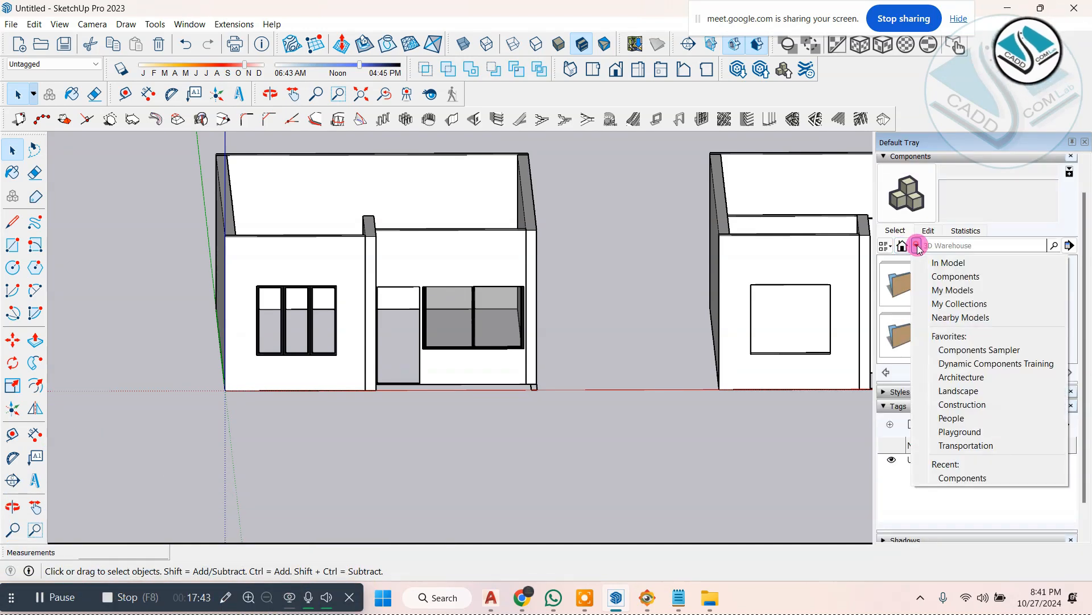
pyautogui.click(949, 264)
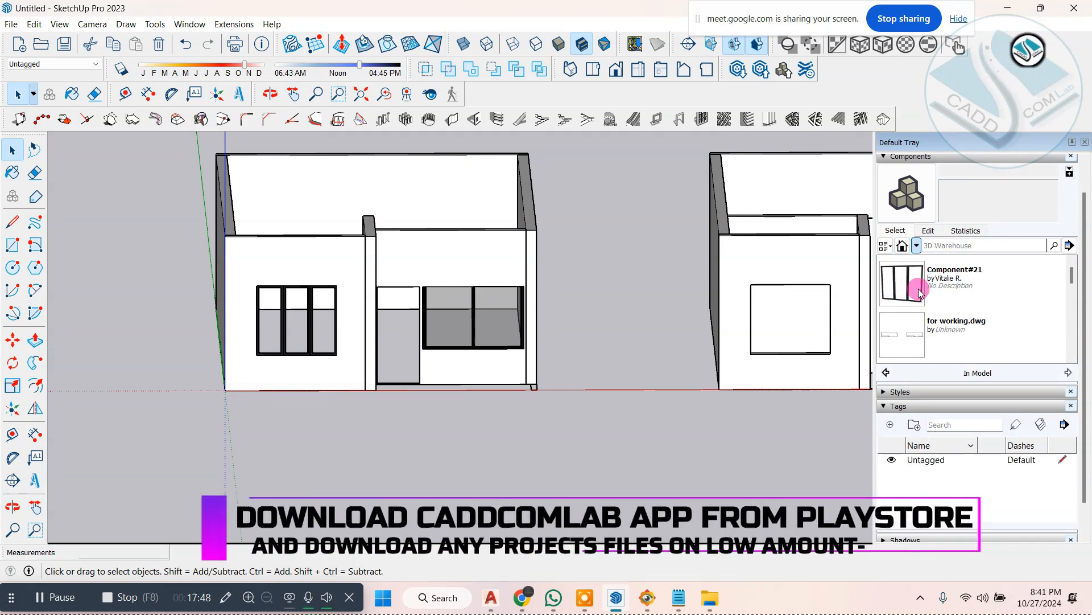
# Step: Place the PENTEK two-panel sliding window at the lower corner of the window opening in the second building's recessed front wall
pyautogui.moveTo(1073, 277); pyautogui.dragTo(1075, 342)
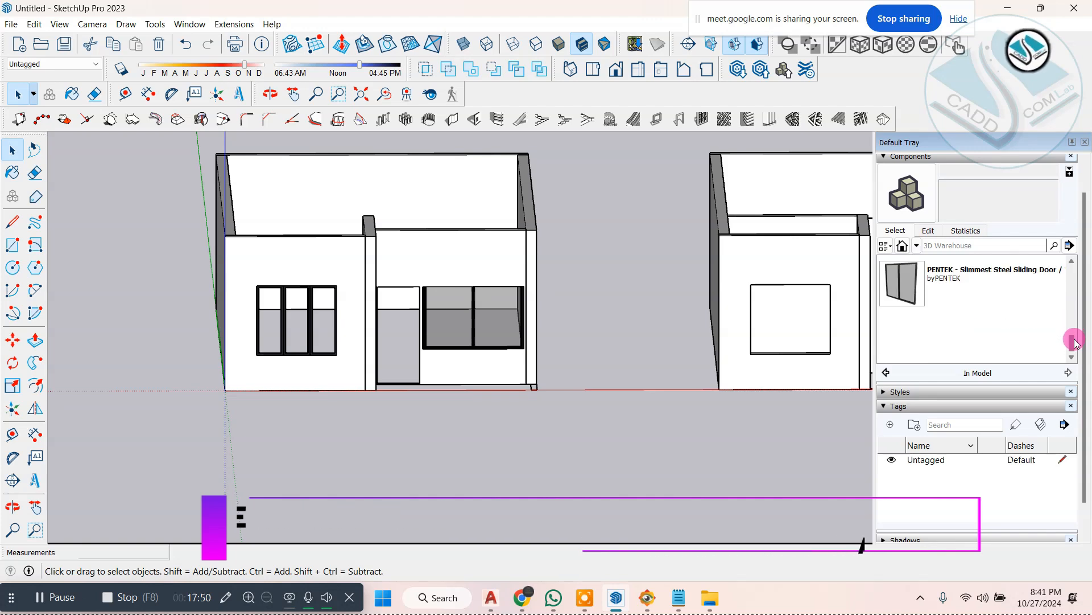
pyautogui.click(933, 286)
pyautogui.scroll(-2, 524, 317)
pyautogui.scroll(3, 744, 336)
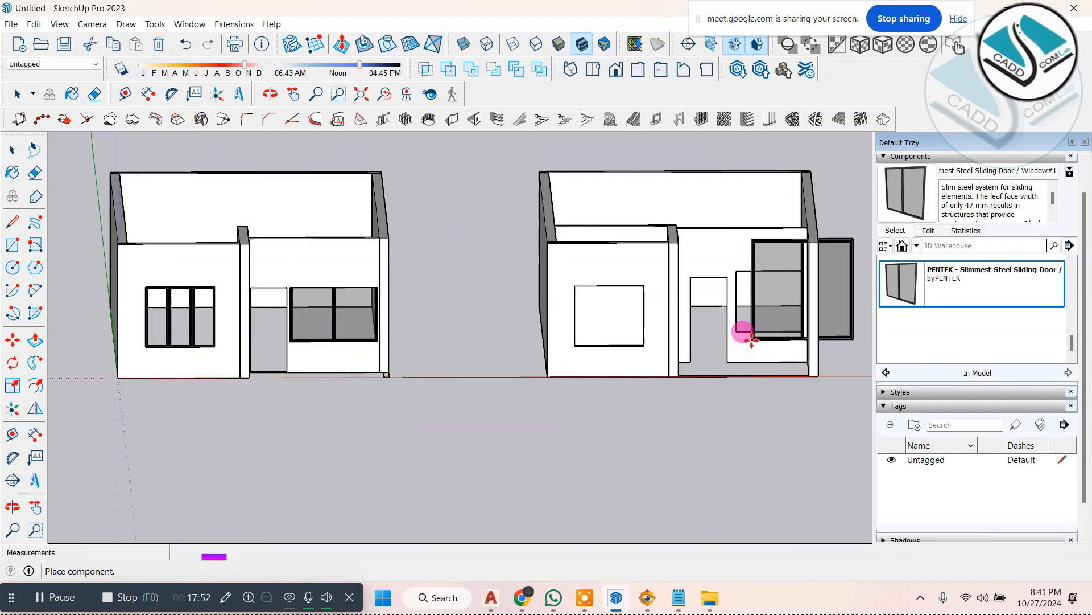
pyautogui.scroll(5, 768, 319)
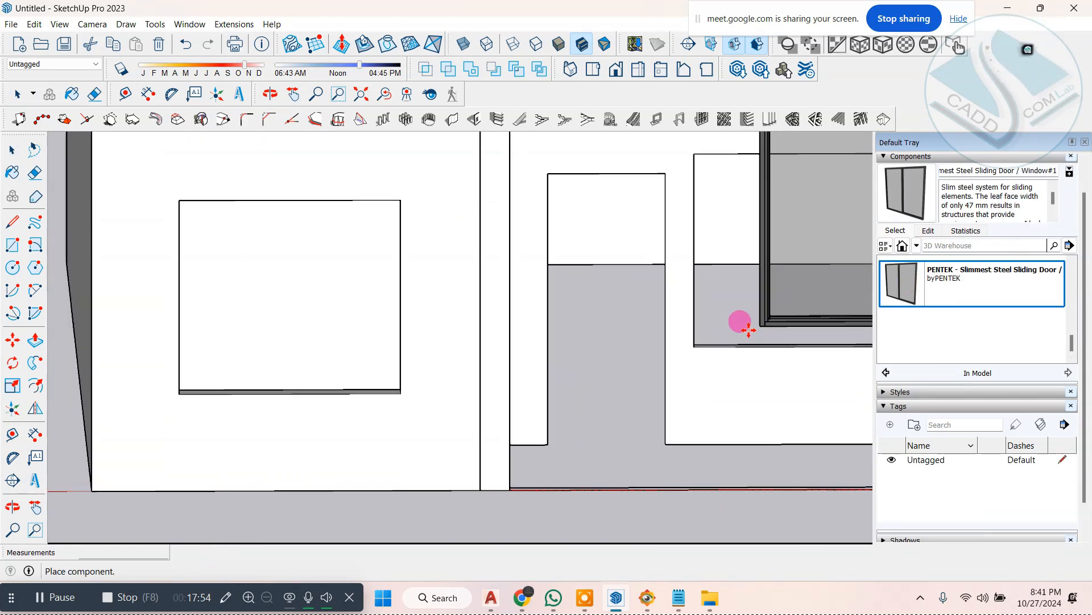
pyautogui.click(693, 343)
# Step: Scale the two-panel window from its upper outer corner to fit the opening in the recessed wall
pyautogui.scroll(-5, 559, 395)
pyautogui.moveTo(670, 320); pyautogui.dragTo(760, 333, button='middle')
pyautogui.scroll(5, 768, 267)
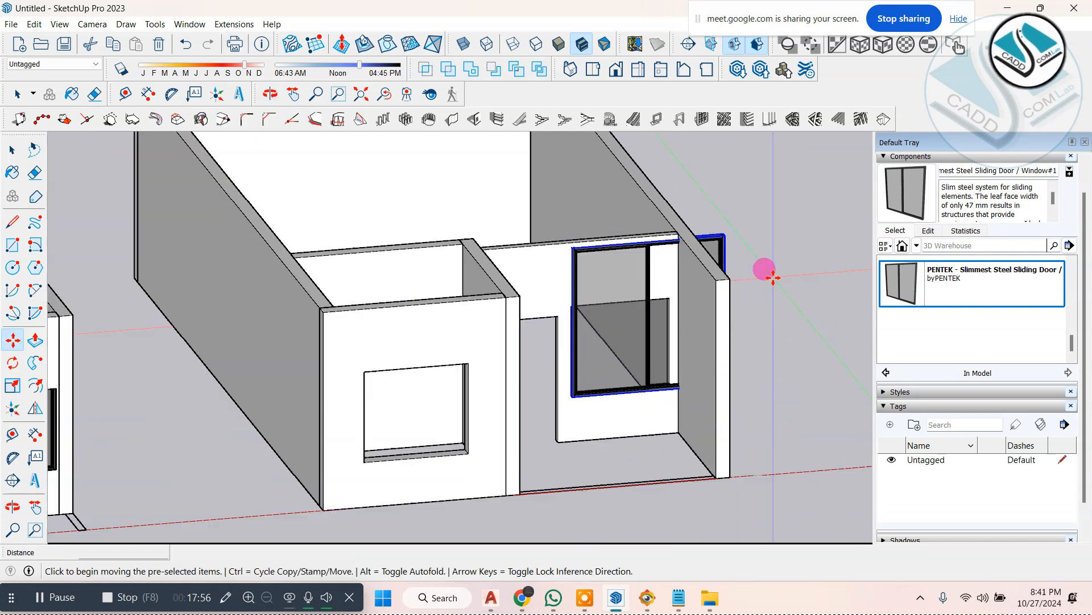
pyautogui.scroll(2, 681, 248)
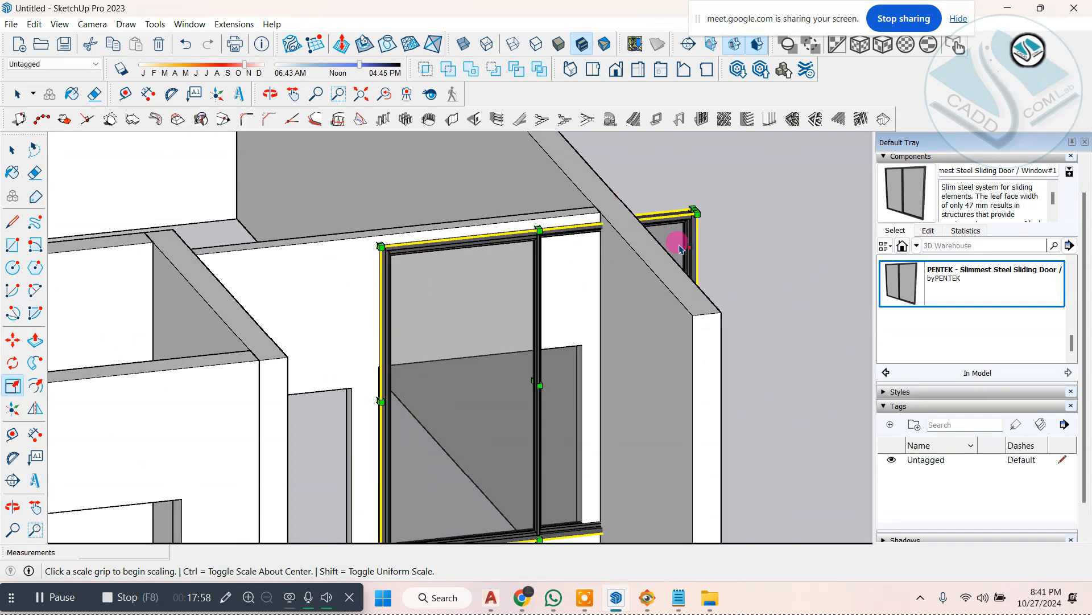
pyautogui.moveTo(693, 210); pyautogui.dragTo(586, 354)
pyautogui.scroll(6, 571, 381)
pyautogui.scroll(-4, 569, 330)
pyautogui.scroll(6, 481, 254)
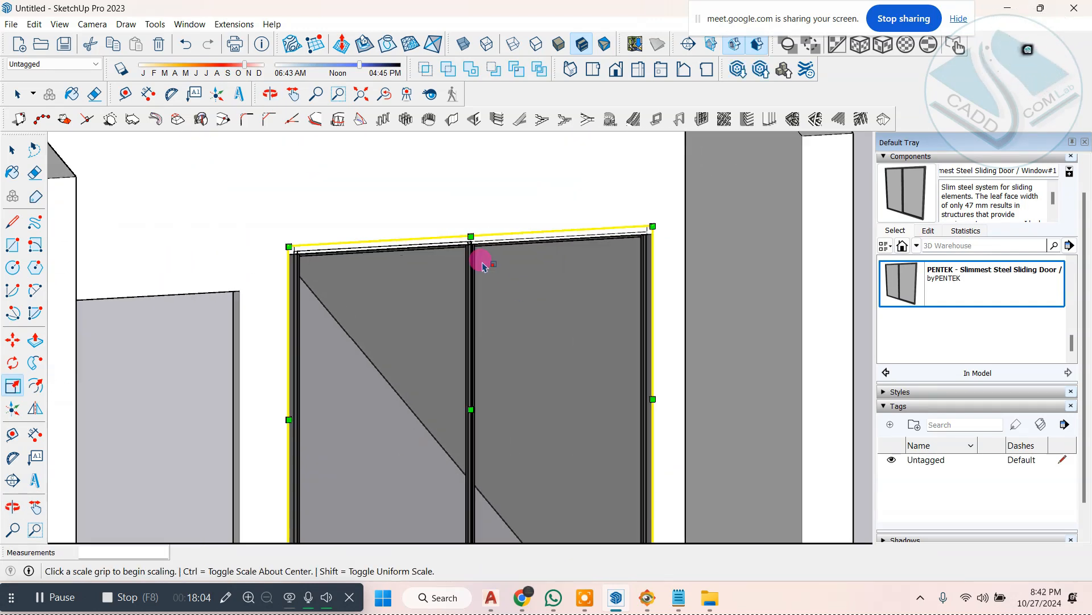
# Step: Scale the two-panel window from its top edge by 8.68 along green and 1.00 along blue
pyautogui.click(469, 235)
pyautogui.click(470, 253)
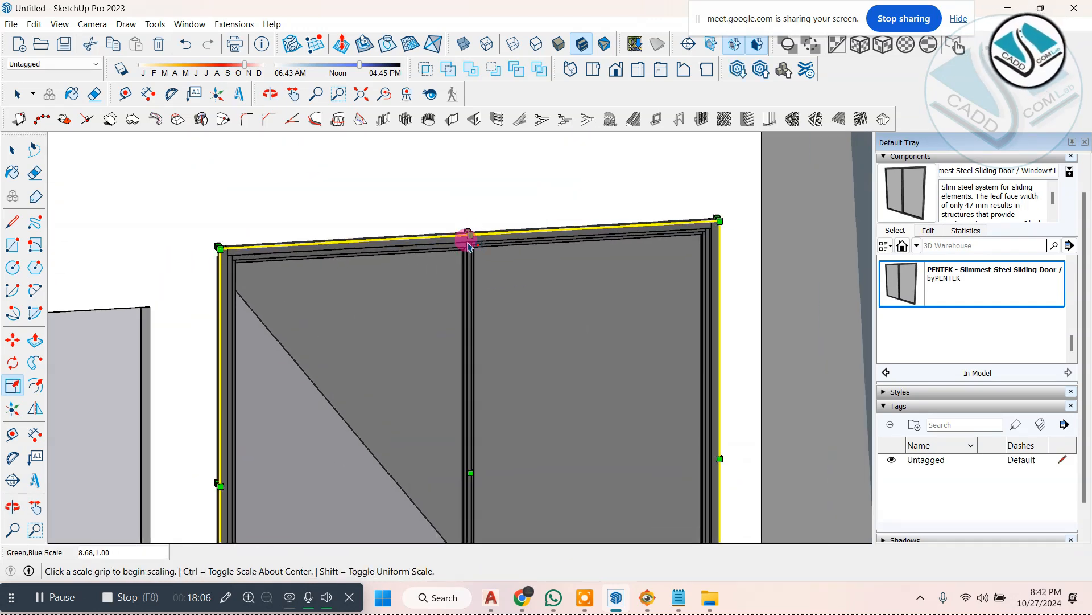
pyautogui.scroll(-6, 467, 245)
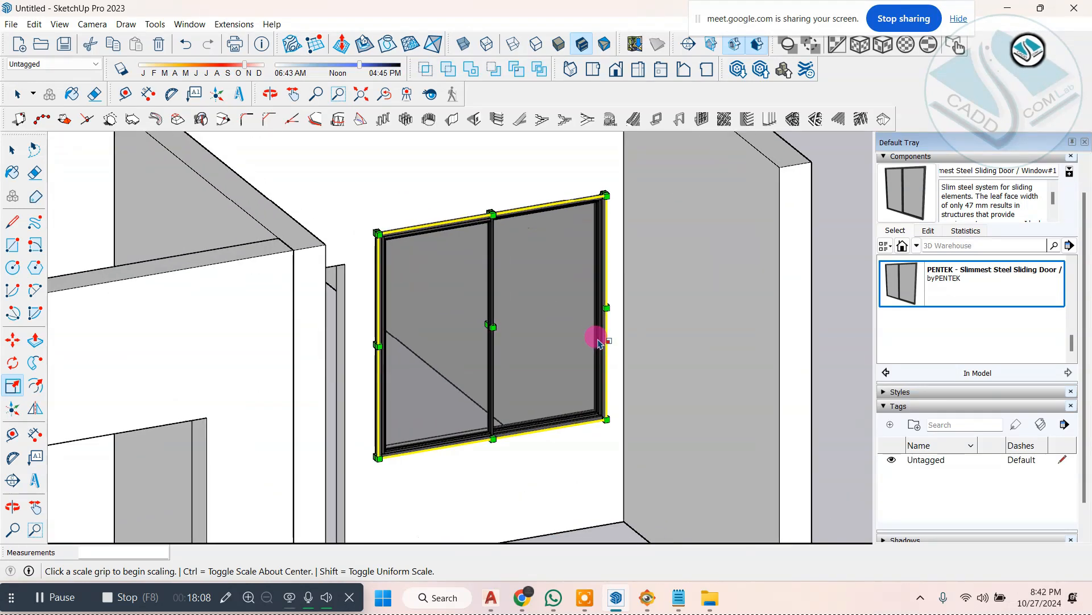
pyautogui.scroll(3, 597, 343)
pyautogui.scroll(-5, 598, 355)
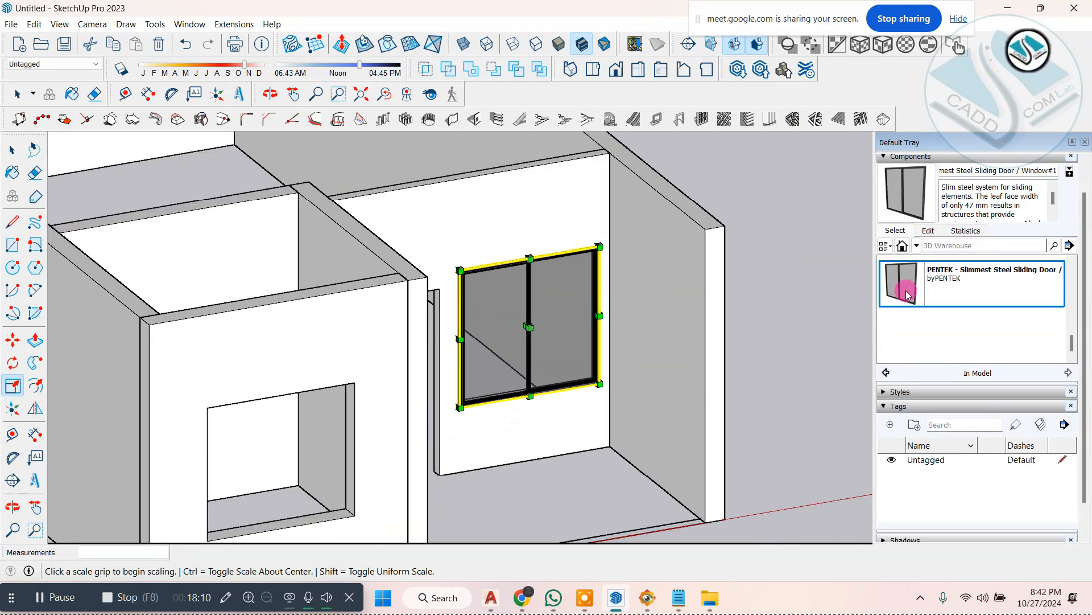
pyautogui.scroll(-2, 794, 225)
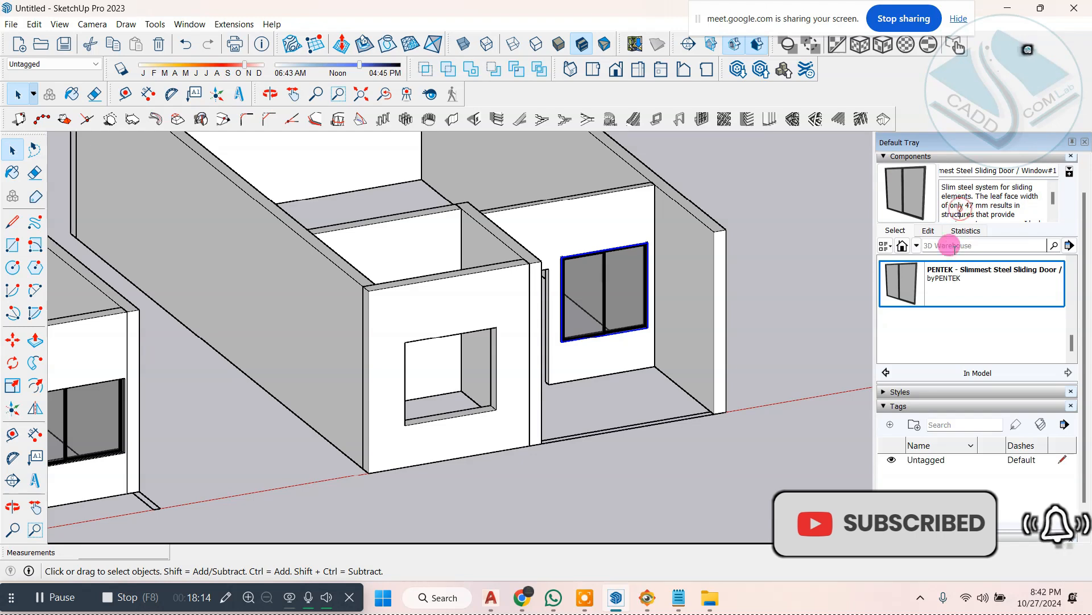
# Step: Place the three-panel window Component#21 at the lower corner of the opening in the second building's projecting front wall
pyautogui.scroll(3, 947, 310)
pyautogui.click(927, 273)
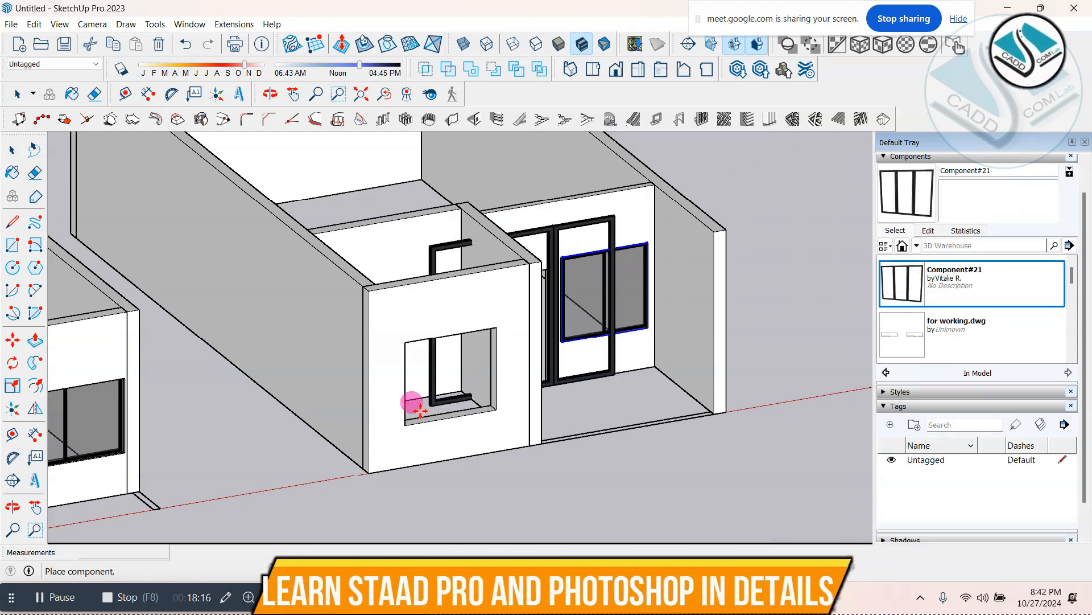
pyautogui.scroll(5, 419, 412)
pyautogui.click(387, 437)
# Step: Scale the three-panel window uniformly from its upper corner down to the width of its opening
pyautogui.scroll(-5, 392, 437)
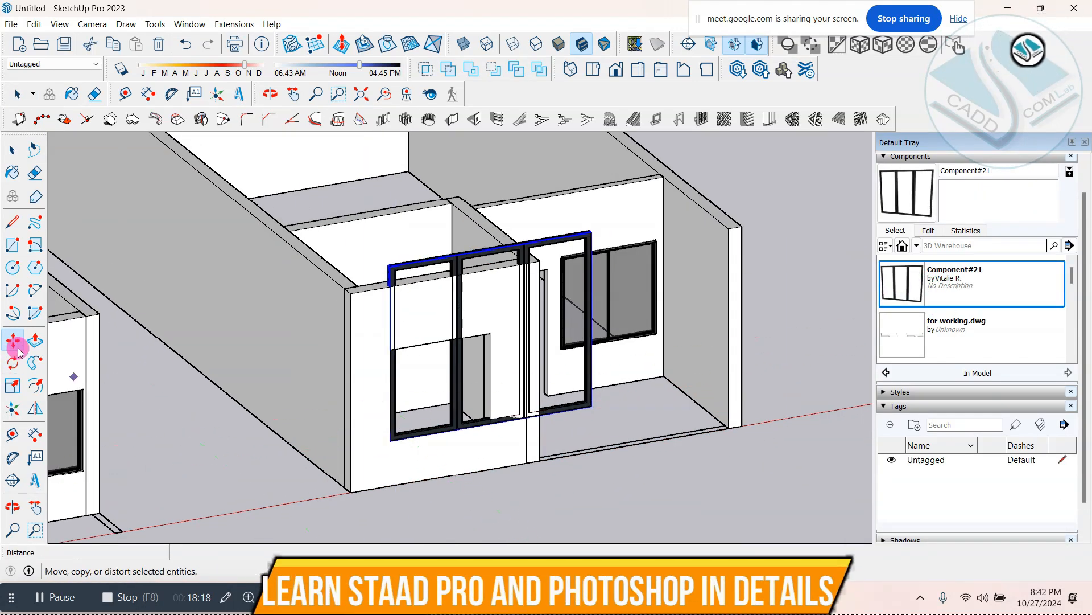
pyautogui.click(13, 386)
pyautogui.scroll(3, 604, 245)
pyautogui.click(614, 225)
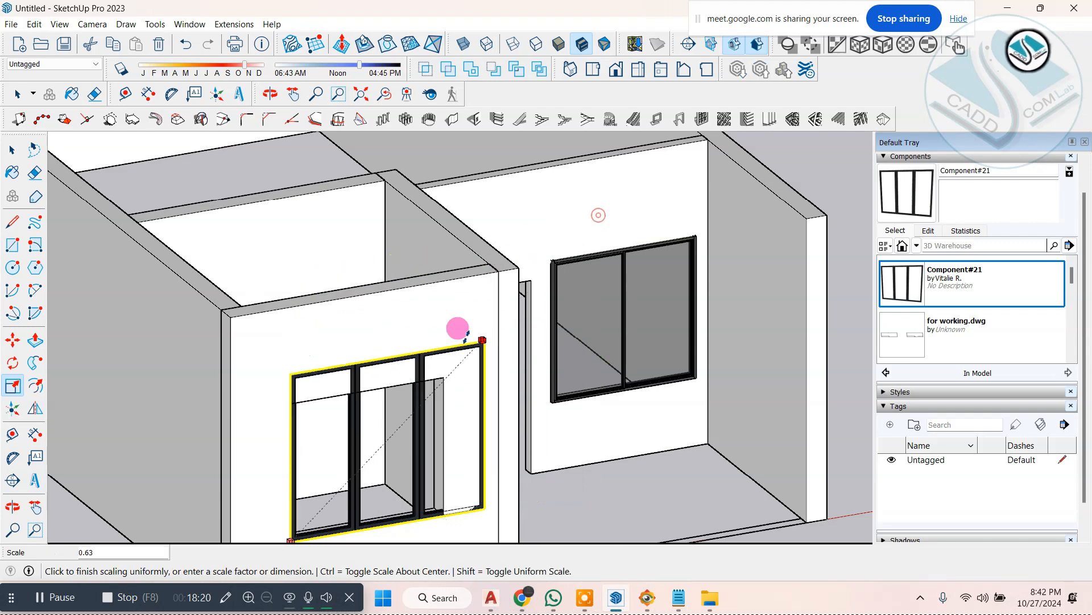
pyautogui.click(446, 370)
# Step: Stretch the three-panel window's top edge up to the head of the opening and clear the selection
pyautogui.scroll(4, 349, 393)
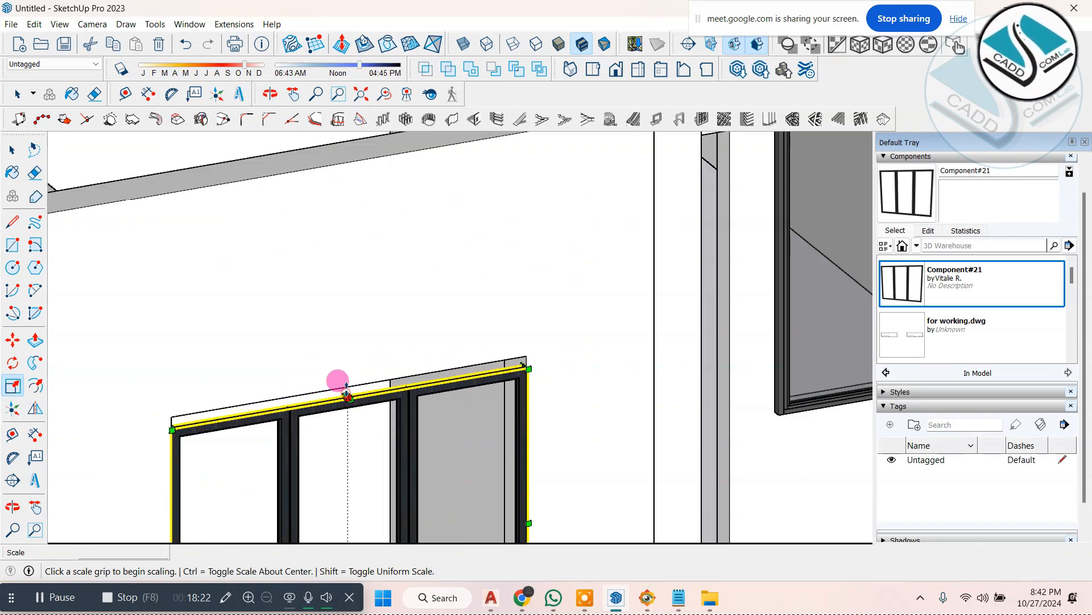
pyautogui.scroll(-5, 427, 315)
pyautogui.click(12, 149)
pyautogui.scroll(-10, 495, 354)
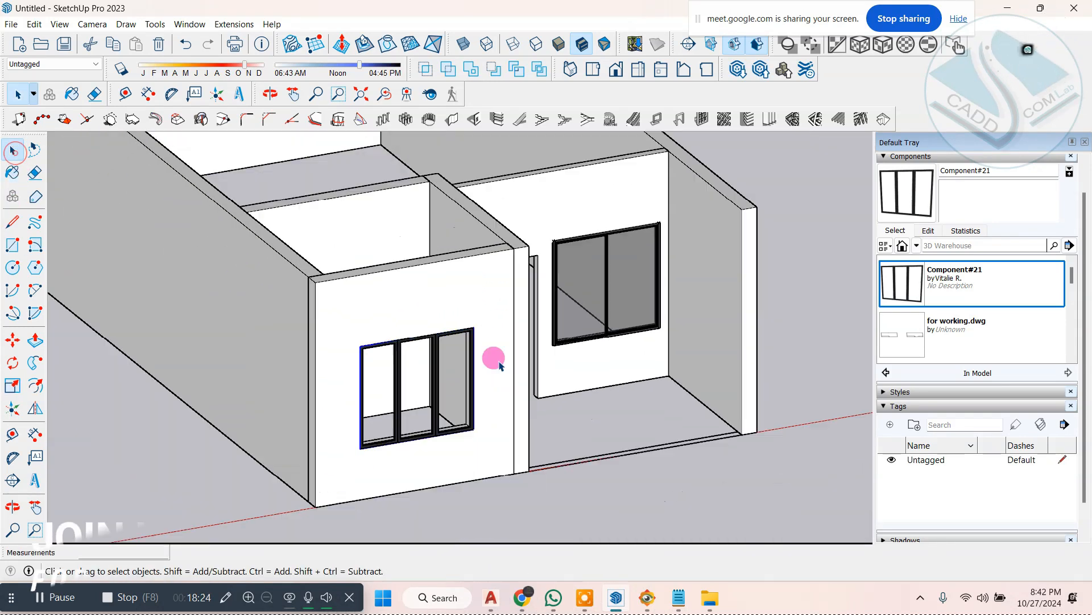
pyautogui.moveTo(458, 360); pyautogui.dragTo(549, 368, button='middle')
pyautogui.scroll(3, 549, 369)
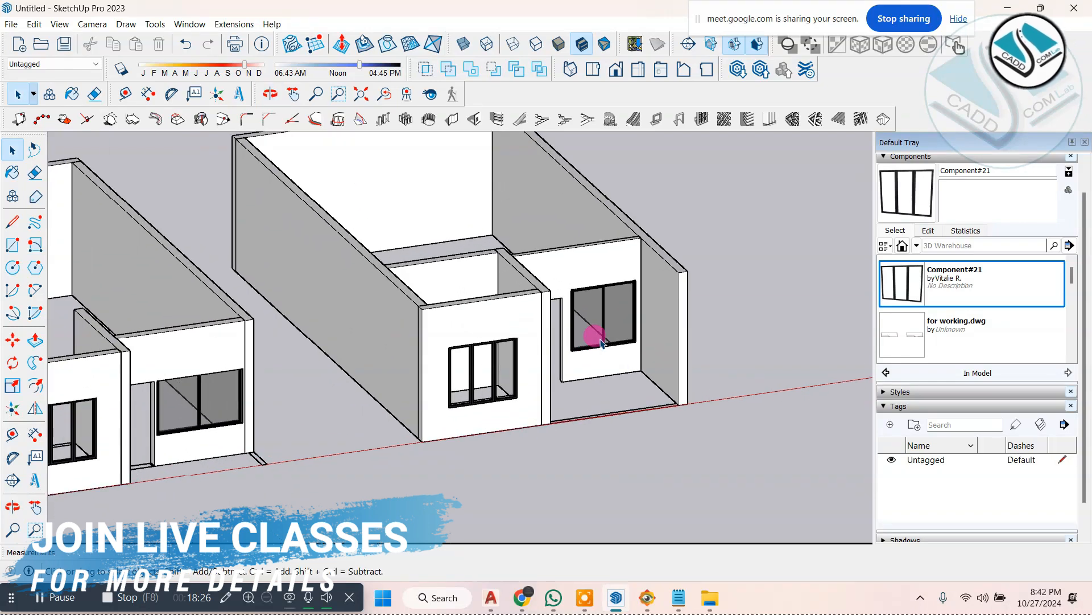
# Step: Open the 3D Warehouse and search its models for "door"
pyautogui.click(189, 24)
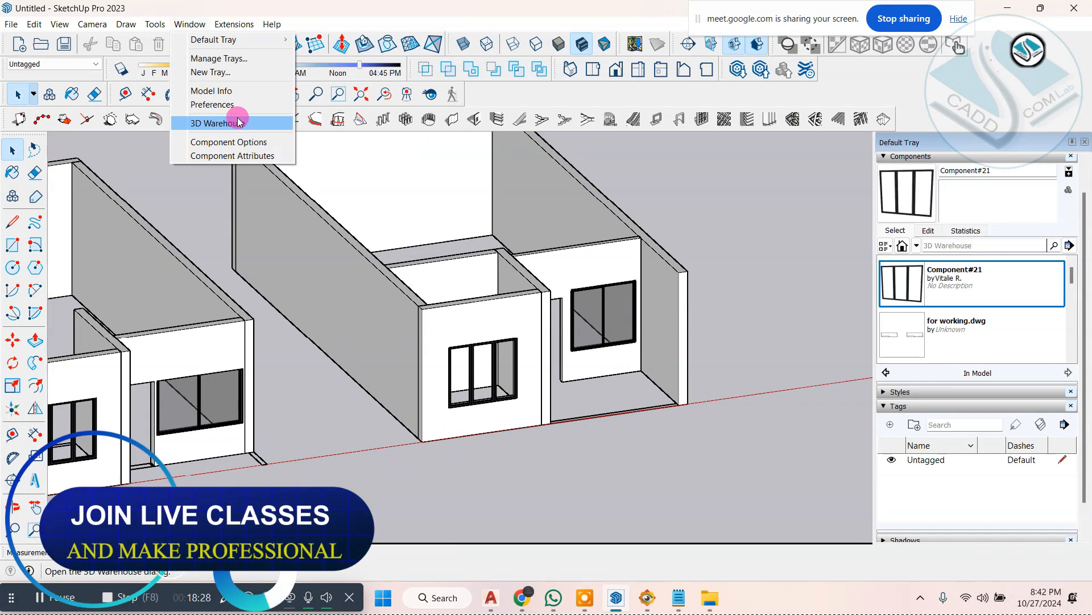
pyautogui.click(271, 120)
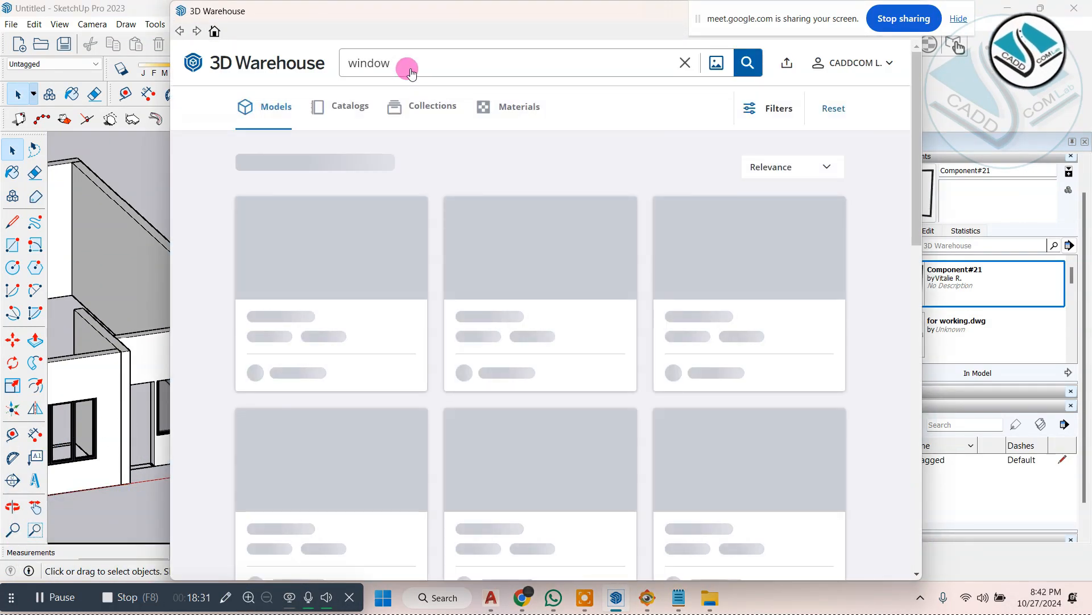
pyautogui.moveTo(411, 72); pyautogui.dragTo(350, 65)
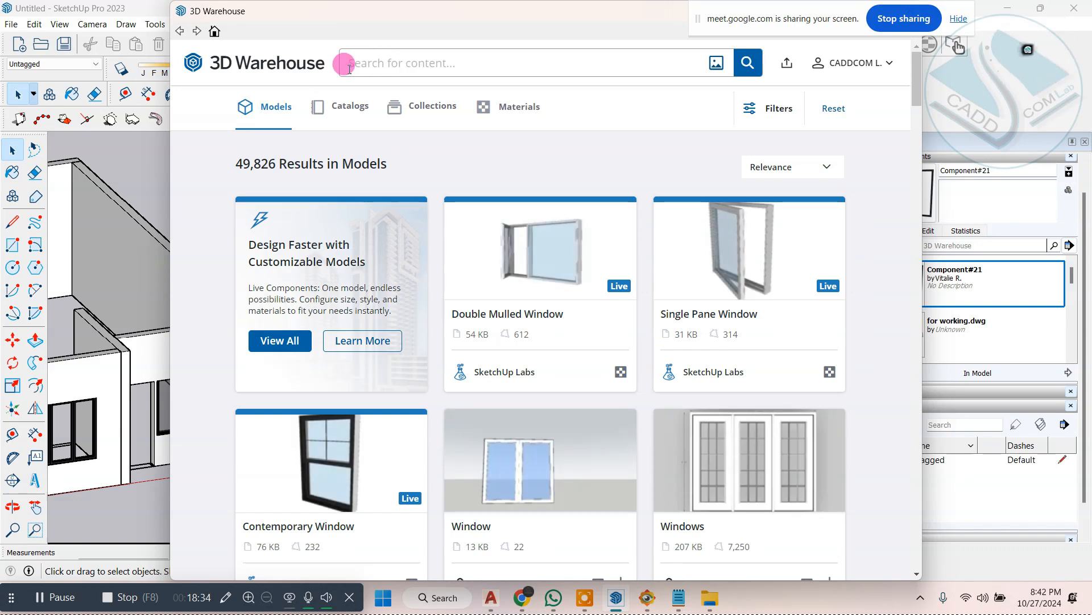
pyautogui.write('door')
pyautogui.press('Return')
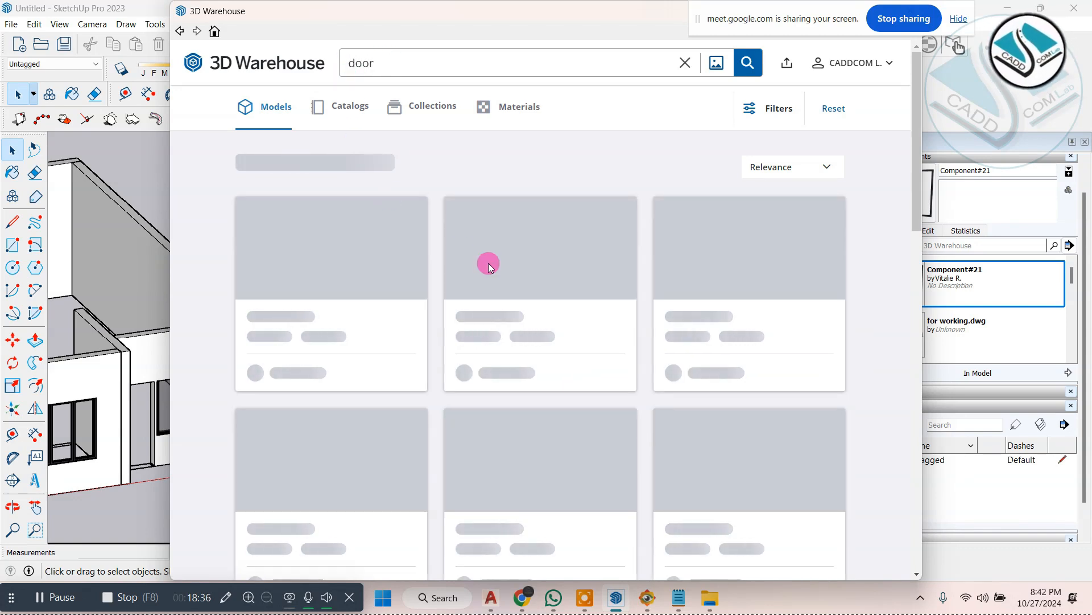
# Step: Find the dark "drzwi wejściowe" door among the results and load it directly into the model
pyautogui.scroll(-3, 480, 272)
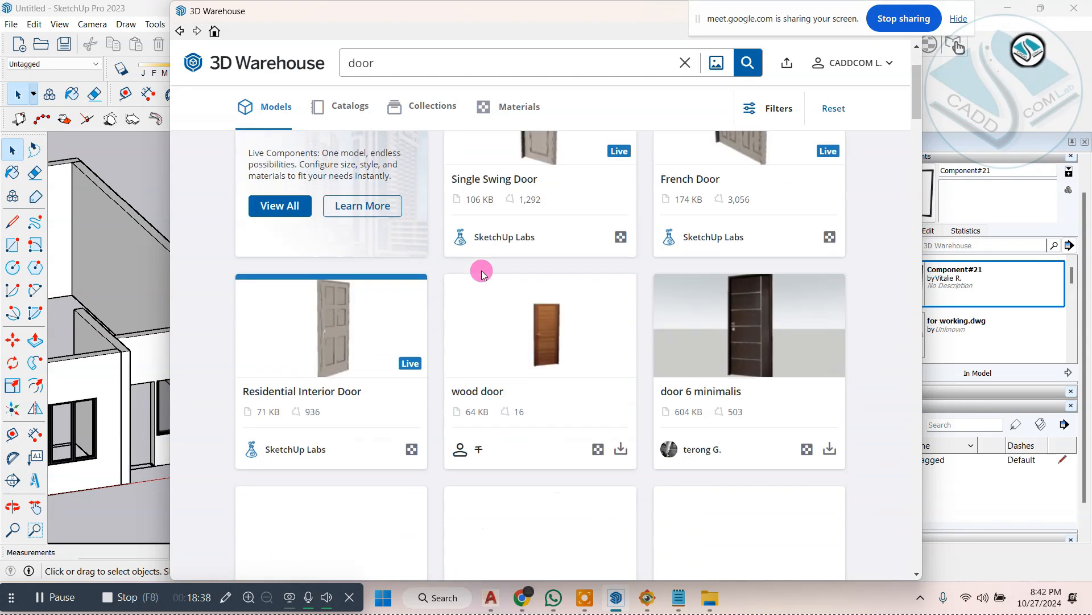
pyautogui.scroll(-7, 482, 274)
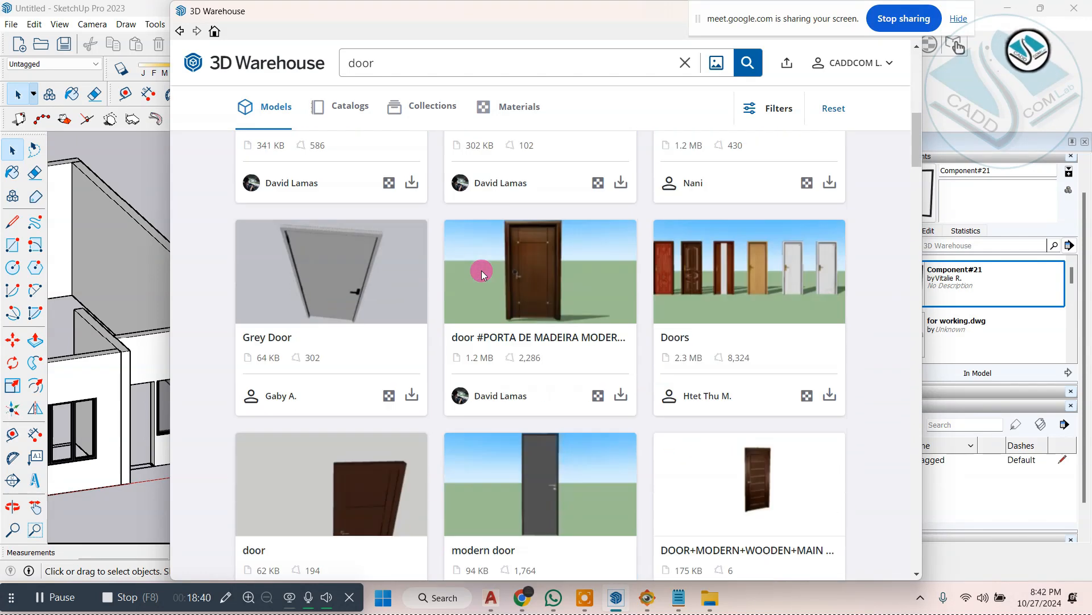
pyautogui.scroll(-5, 481, 272)
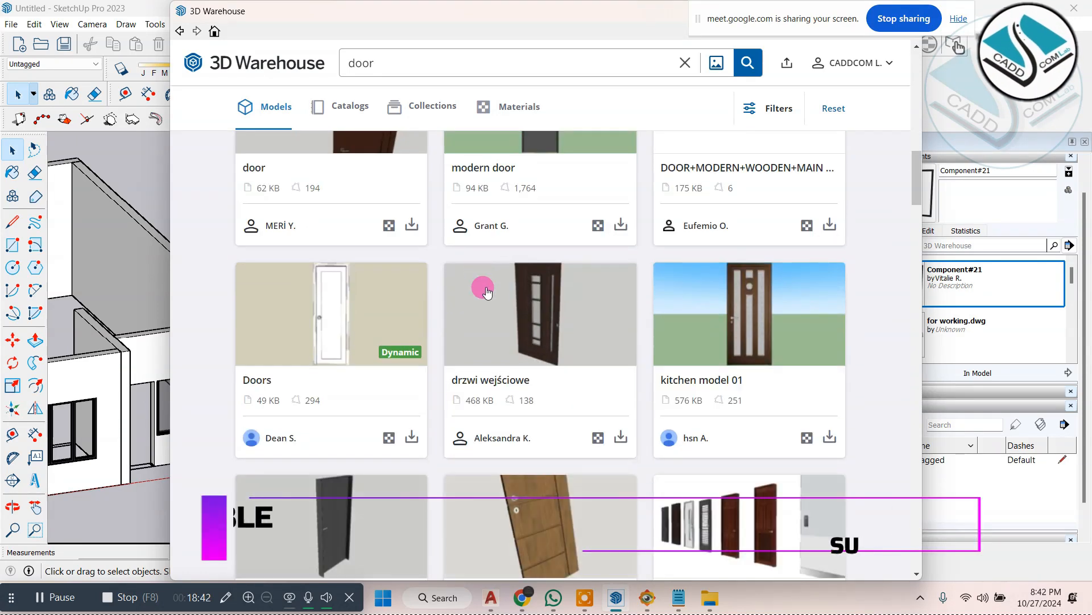
pyautogui.click(621, 436)
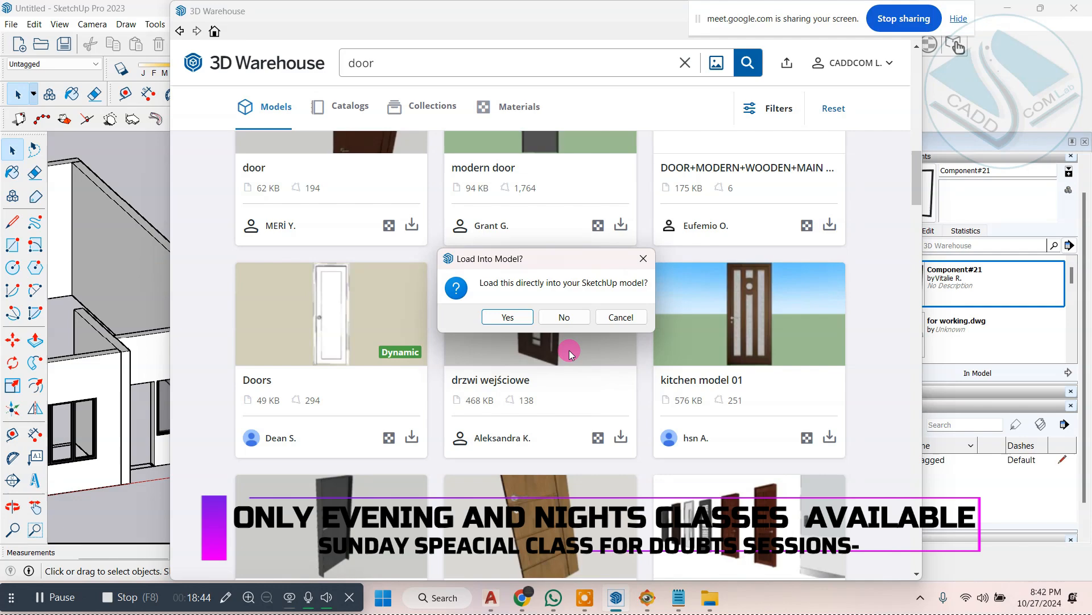
pyautogui.click(508, 317)
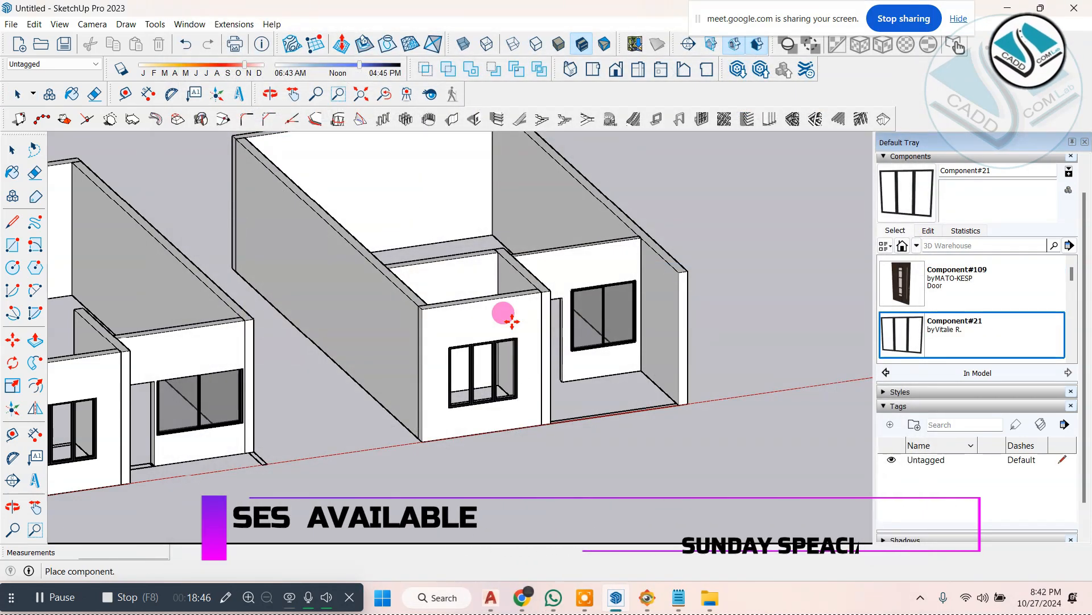
# Step: Place the dark entrance door at the lower corner of the second building's door opening
pyautogui.scroll(6, 572, 376)
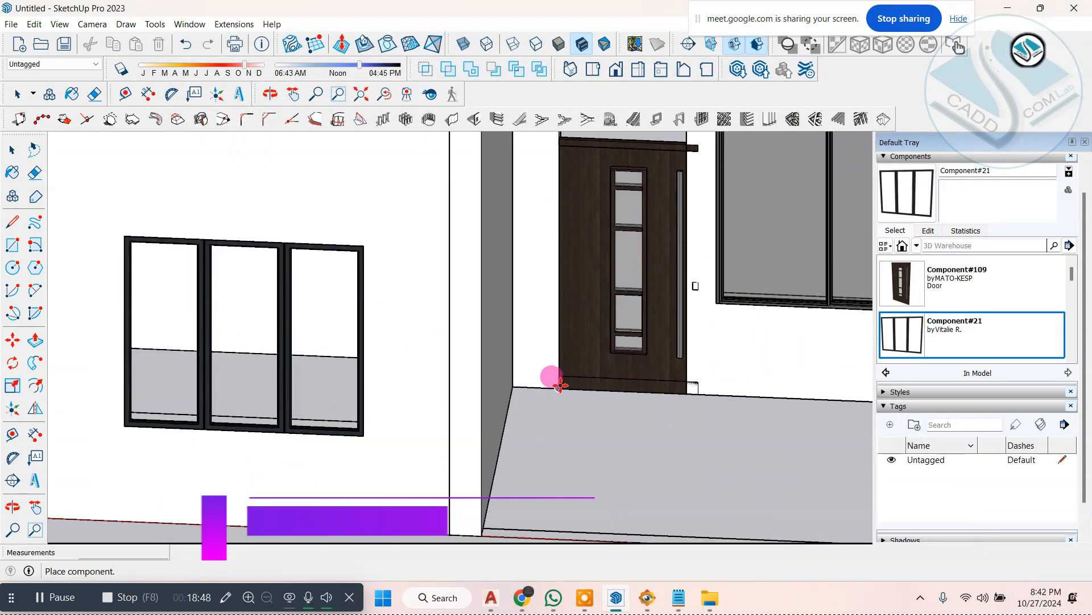
pyautogui.click(560, 387)
pyautogui.scroll(-3, 569, 393)
pyautogui.scroll(1, 617, 251)
pyautogui.scroll(5, 622, 251)
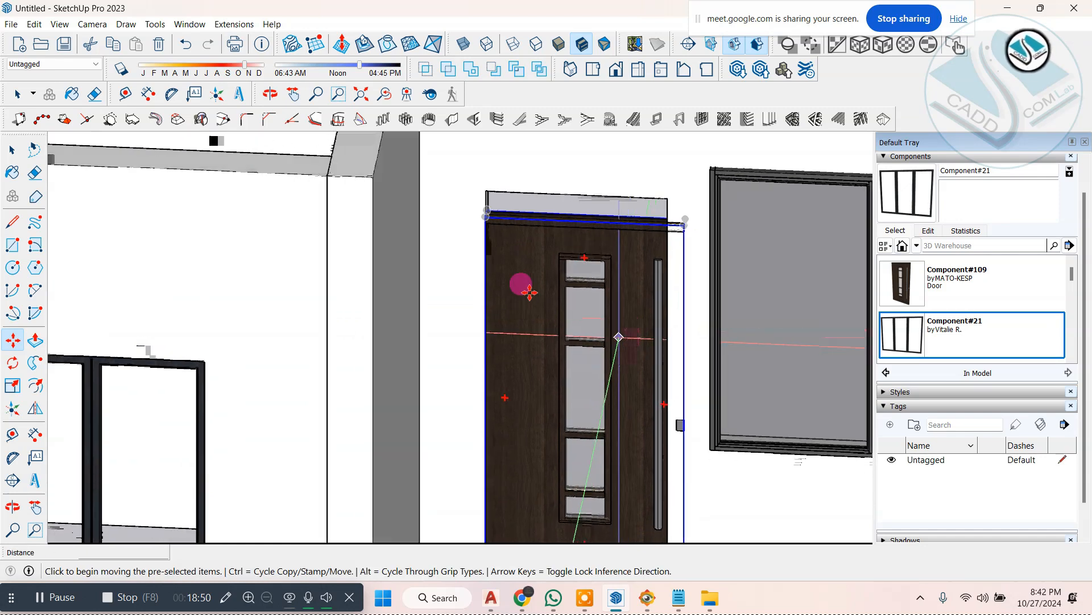
# Step: Scale the entrance door's width down to the width of the second building's door opening
pyautogui.click(13, 387)
pyautogui.scroll(2, 652, 371)
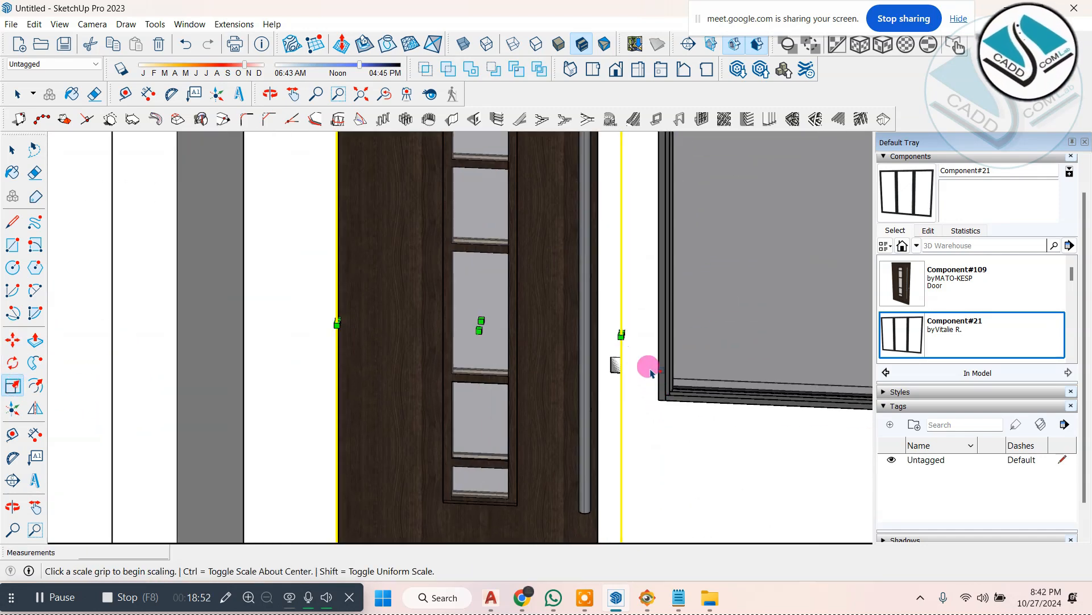
pyautogui.moveTo(622, 330); pyautogui.dragTo(597, 324)
pyautogui.scroll(-3, 471, 183)
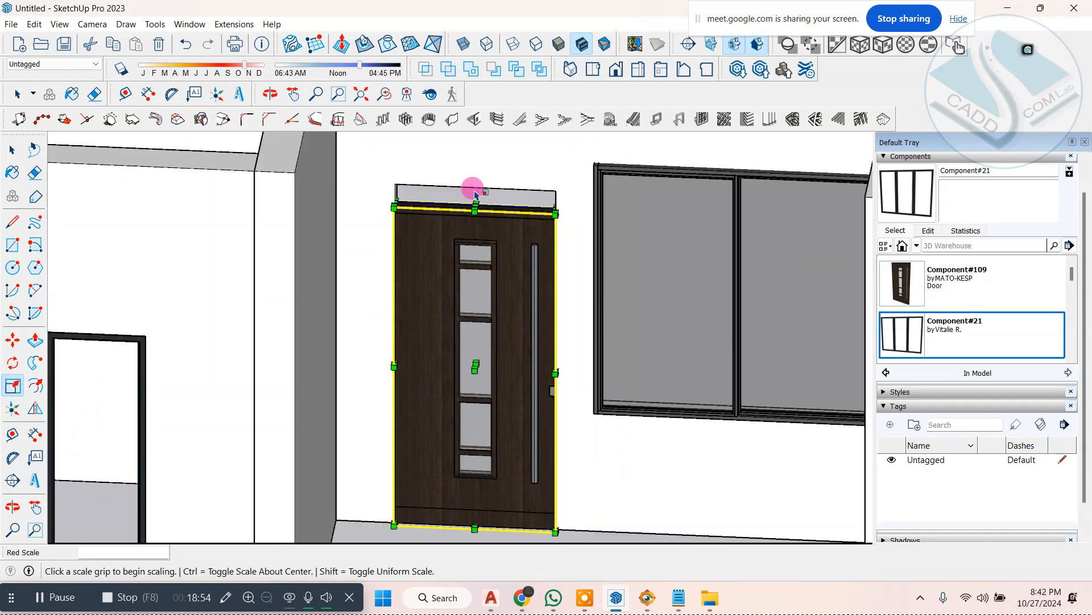
# Step: Stretch the entrance door's top edge up to the head of the second building's opening
pyautogui.scroll(3, 475, 215)
pyautogui.moveTo(477, 215); pyautogui.dragTo(477, 185)
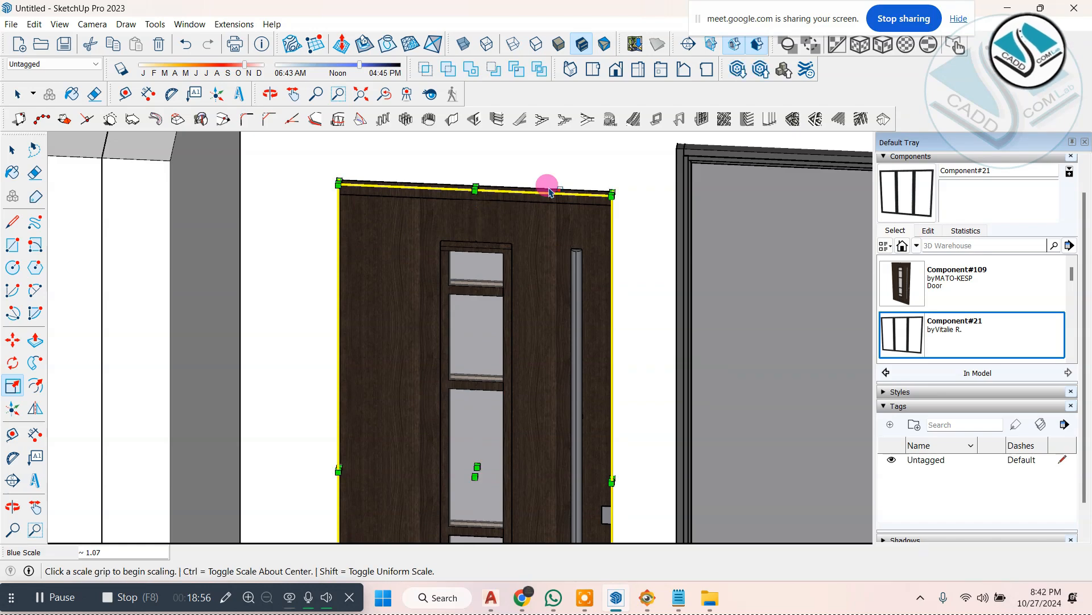
pyautogui.scroll(-5, 549, 191)
# Step: Place another dark entrance door at the lower corner of the first building's door opening
pyautogui.moveTo(586, 245); pyautogui.dragTo(266, 317, button='middle')
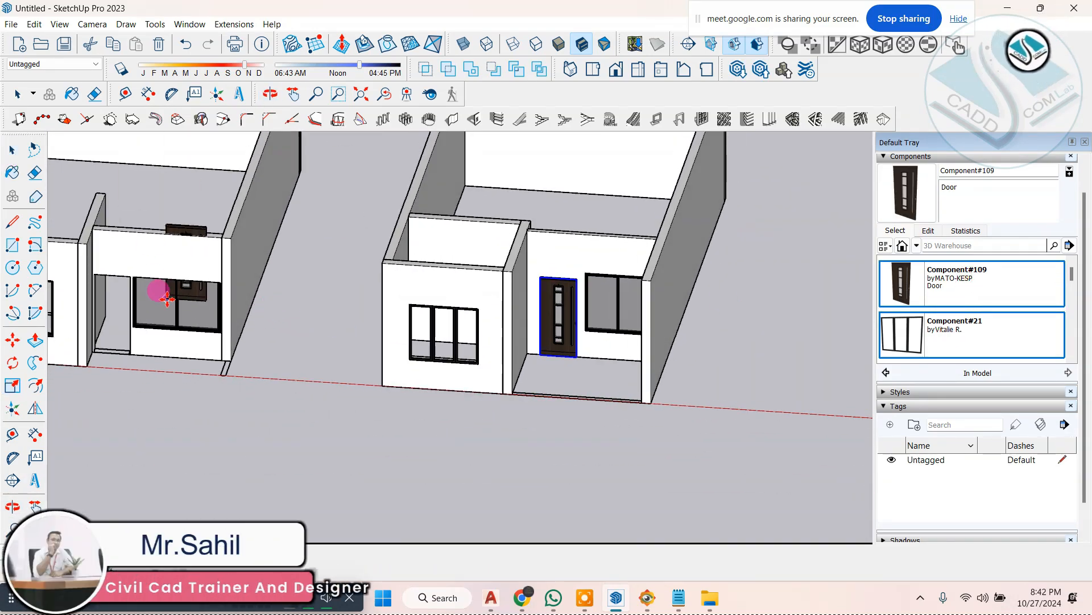
pyautogui.scroll(3, 99, 340)
pyautogui.scroll(-3, 409, 373)
pyautogui.scroll(6, 232, 317)
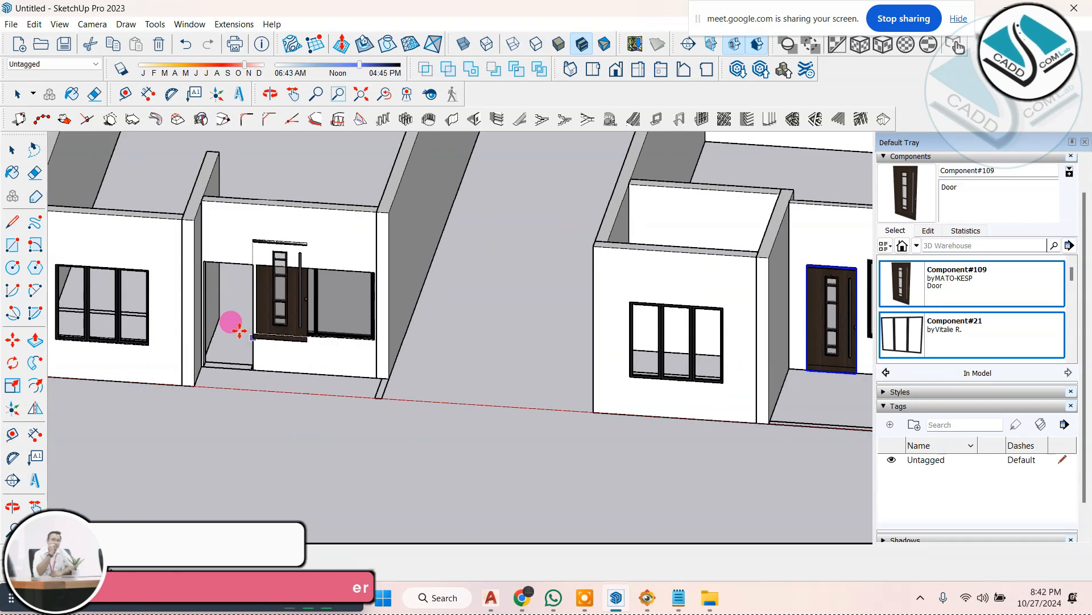
pyautogui.scroll(-5, 386, 477)
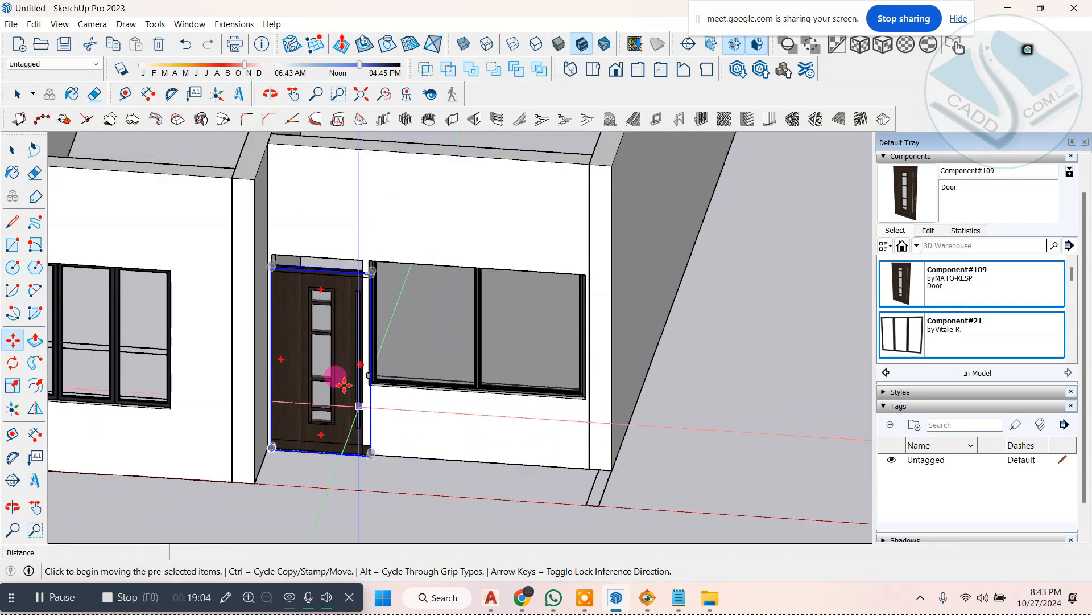
# Step: Scale the first building's entrance door down to the width of its opening
pyautogui.scroll(3, 341, 391)
pyautogui.click(11, 367)
pyautogui.scroll(2, 385, 354)
pyautogui.click(385, 354)
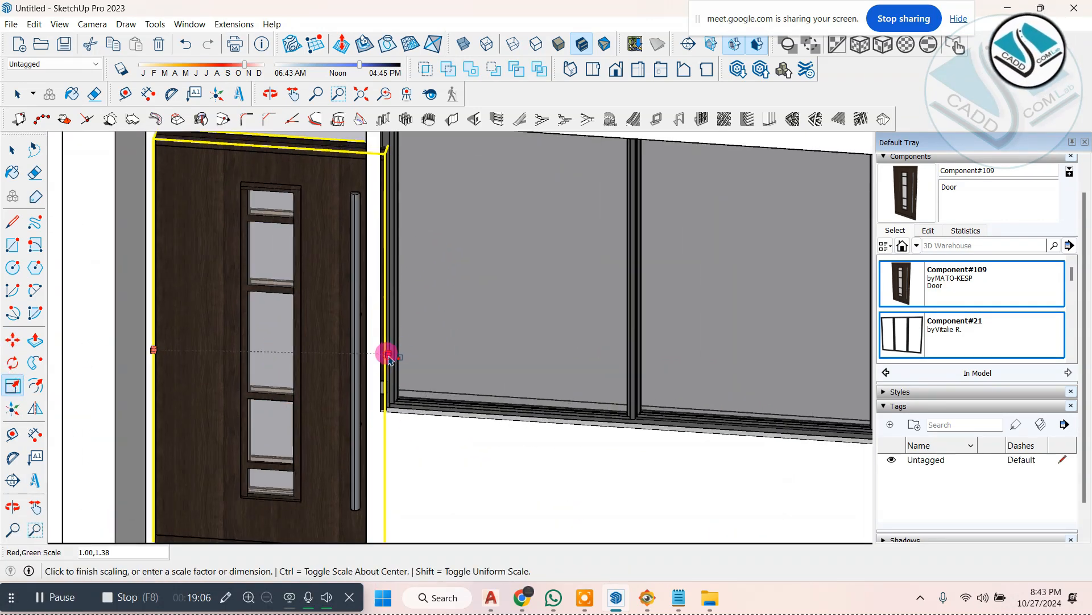
pyautogui.click(367, 350)
pyautogui.scroll(-2, 369, 358)
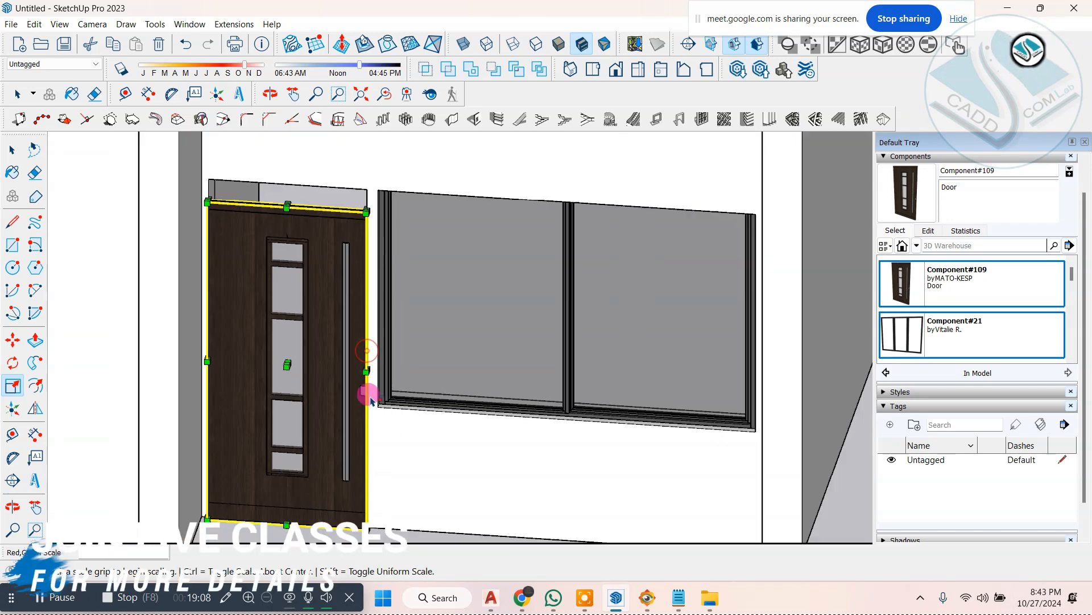
# Step: Stretch the first building's entrance door up to the head of its opening and clear the selection
pyautogui.scroll(2, 294, 219)
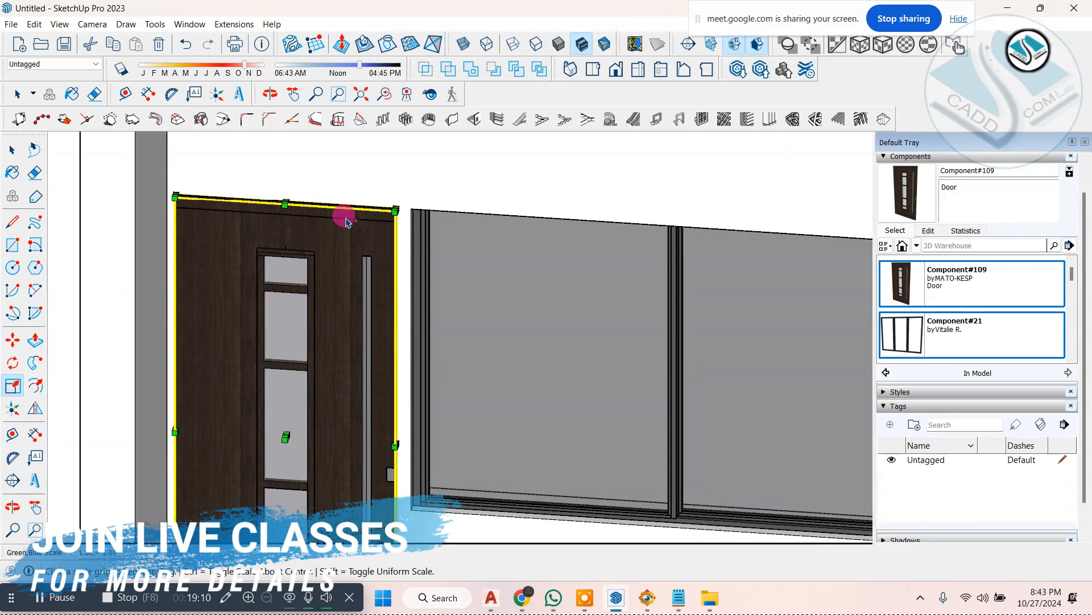
pyautogui.scroll(-3, 346, 222)
pyautogui.press('space')
pyautogui.scroll(-4, 405, 354)
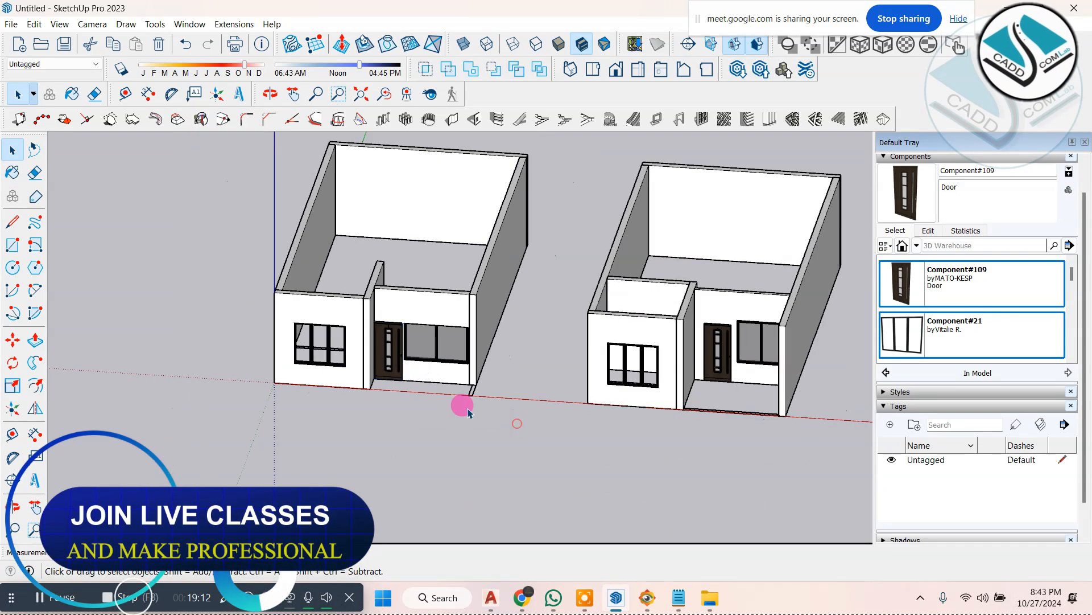
# Step: Review both fitted facades, the lesson notes and the ground floor in the ELEVATION 1.jpg reference image
pyautogui.moveTo(468, 412); pyautogui.dragTo(616, 343, button='middle')
pyautogui.moveTo(589, 411); pyautogui.dragTo(506, 392)
pyautogui.press('space')
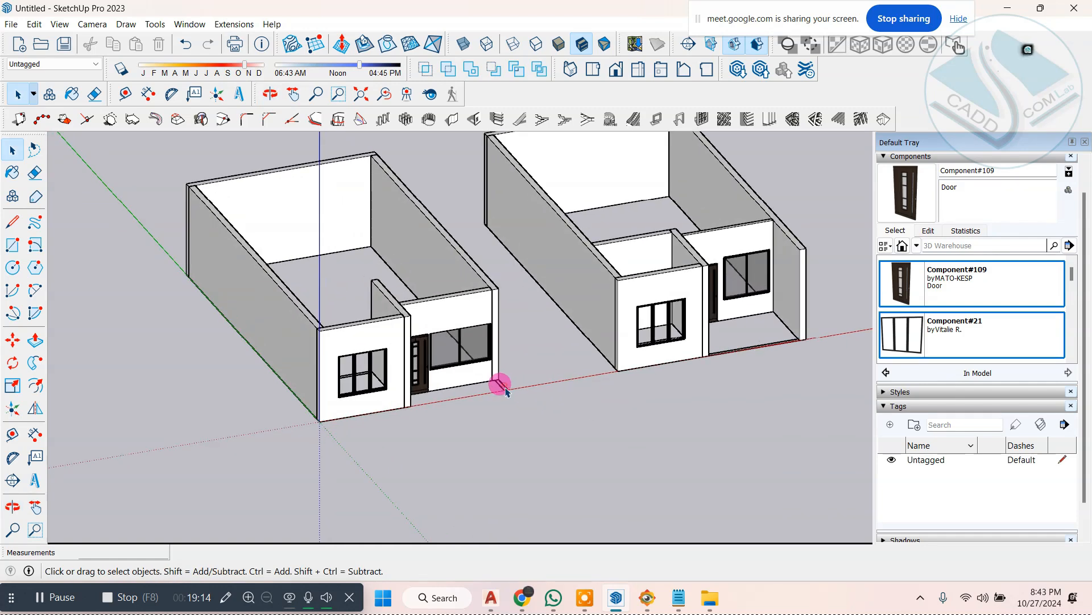
pyautogui.click(679, 597)
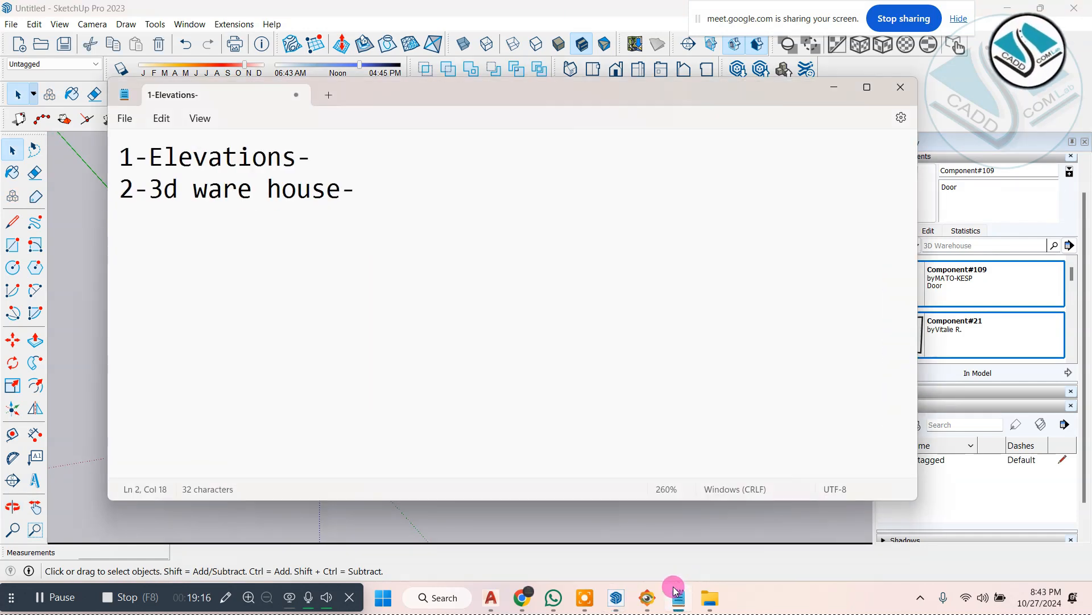
pyautogui.click(677, 594)
pyautogui.click(657, 598)
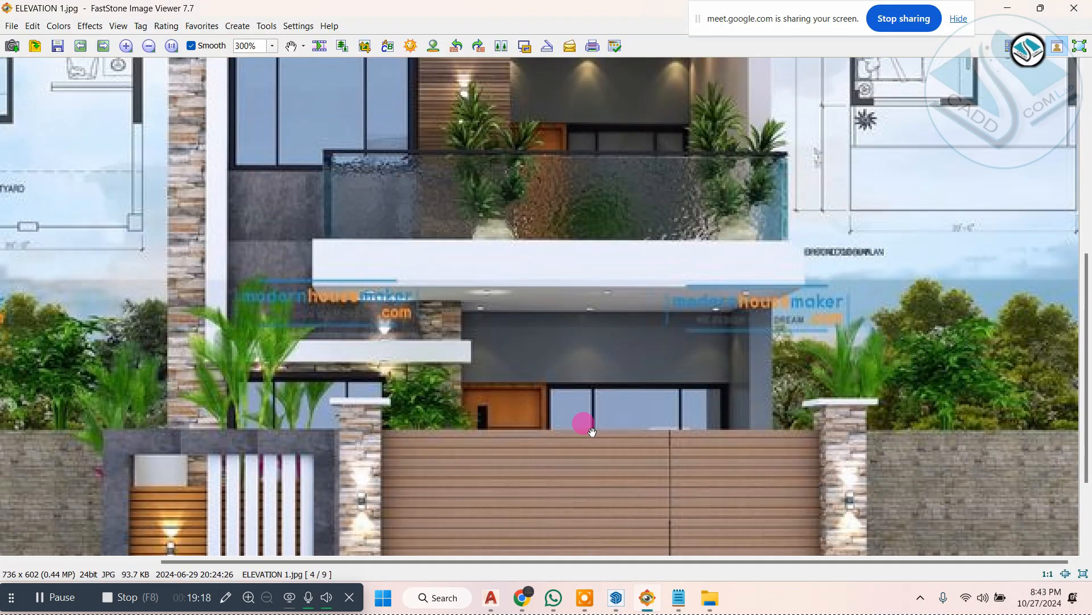
pyautogui.click(1012, 3)
# Step: Copy the floor plan linework along the red axis to the free area beside the second building and deselect it
pyautogui.scroll(-3, 520, 370)
pyautogui.scroll(3, 598, 375)
pyautogui.scroll(-3, 488, 355)
pyautogui.scroll(2, 797, 269)
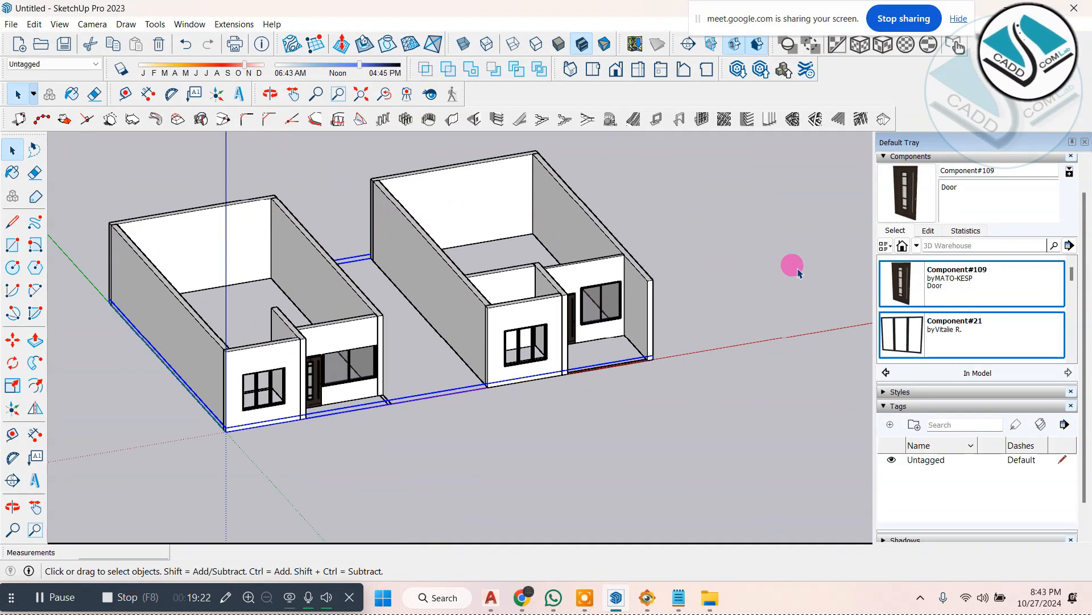
pyautogui.click(798, 274)
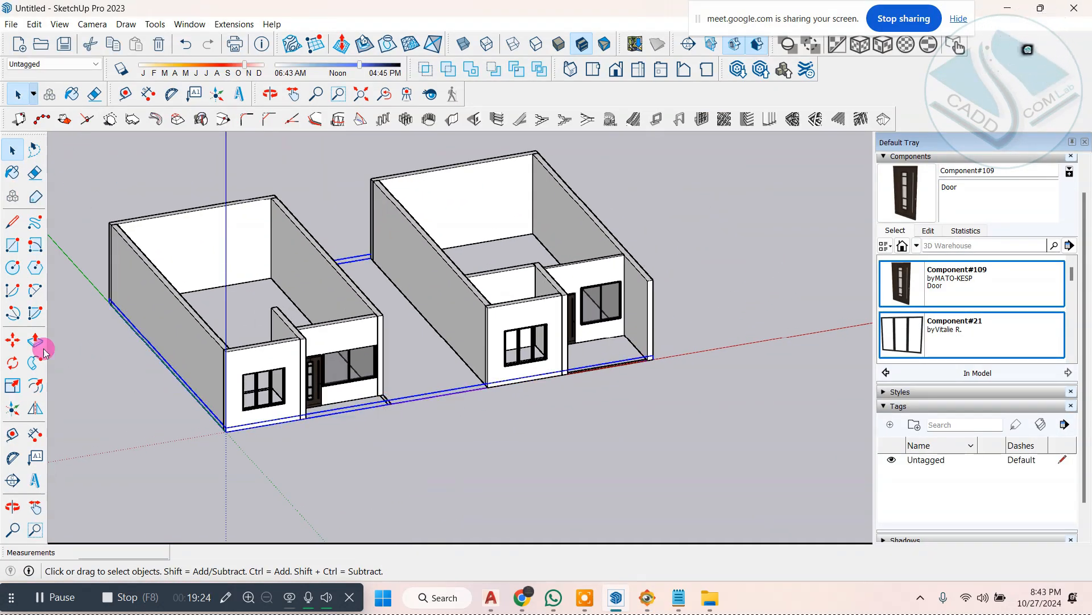
pyautogui.click(13, 342)
pyautogui.click(226, 430)
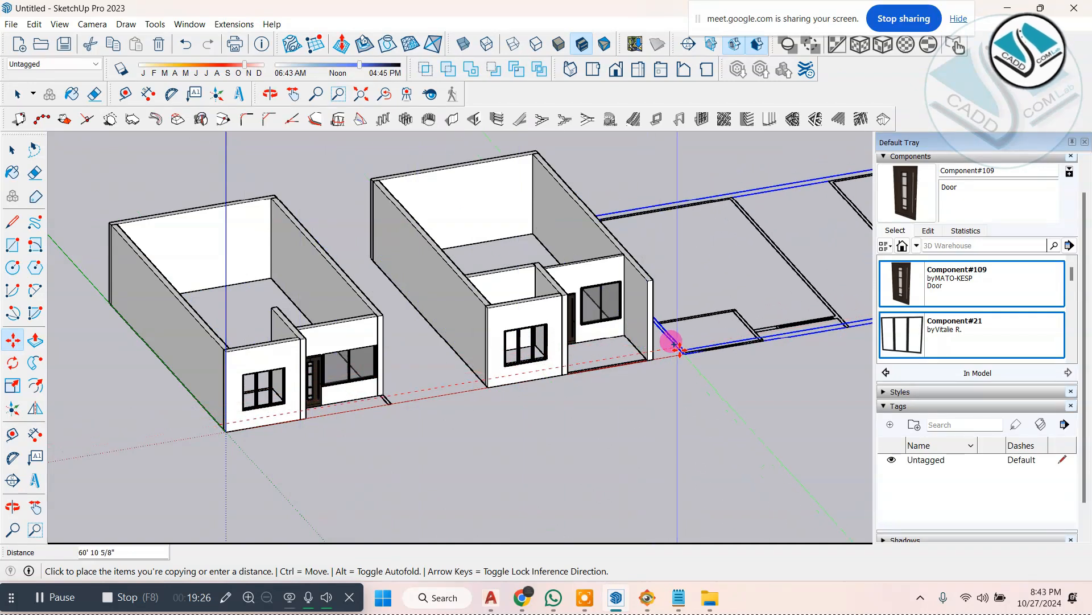
pyautogui.click(688, 357)
pyautogui.click(15, 154)
pyautogui.scroll(-3, 250, 424)
pyautogui.scroll(3, 550, 364)
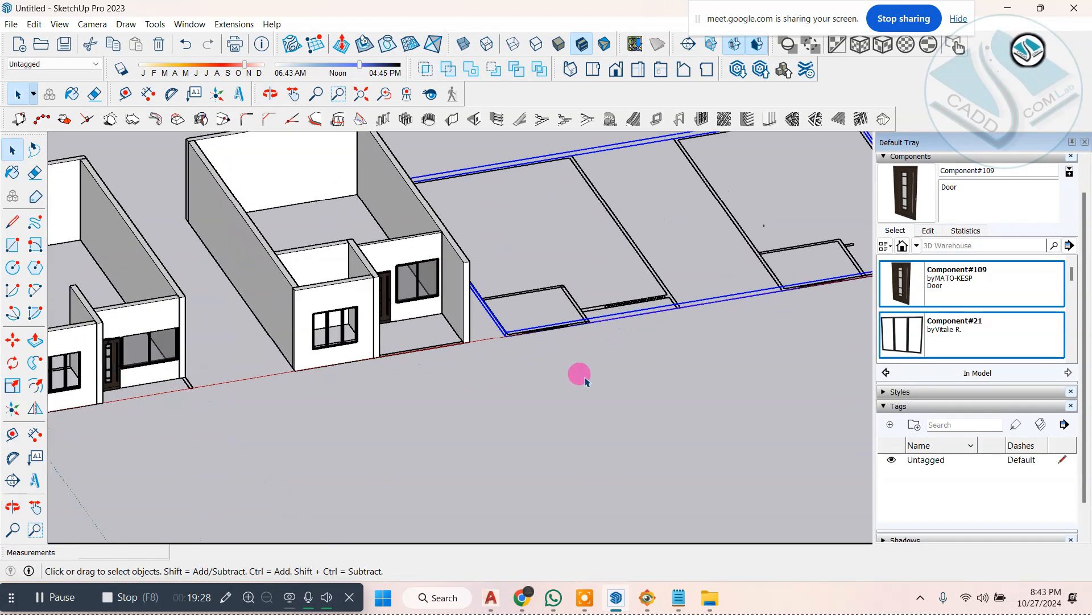
pyautogui.click(654, 361)
# Step: Compare the copied floor plans and the two buildings with the facade in ELEVATION 1.jpg
pyautogui.scroll(-3, 512, 369)
pyautogui.moveTo(397, 345); pyautogui.dragTo(522, 302, button='middle')
pyautogui.scroll(2, 611, 293)
pyautogui.scroll(2, 392, 320)
pyautogui.scroll(-2, 392, 320)
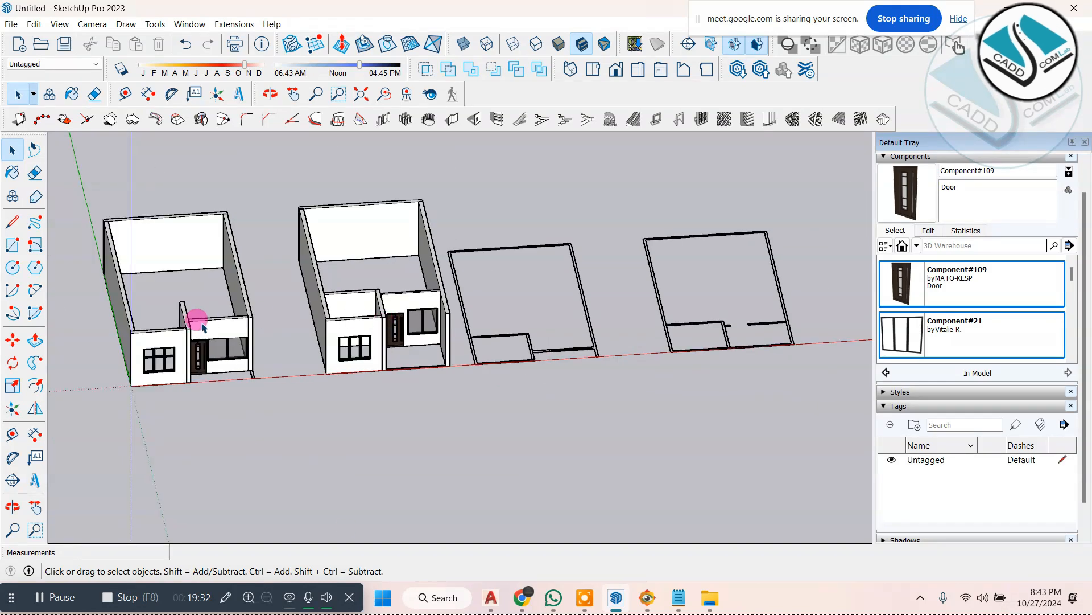
pyautogui.click(679, 599)
pyautogui.click(678, 600)
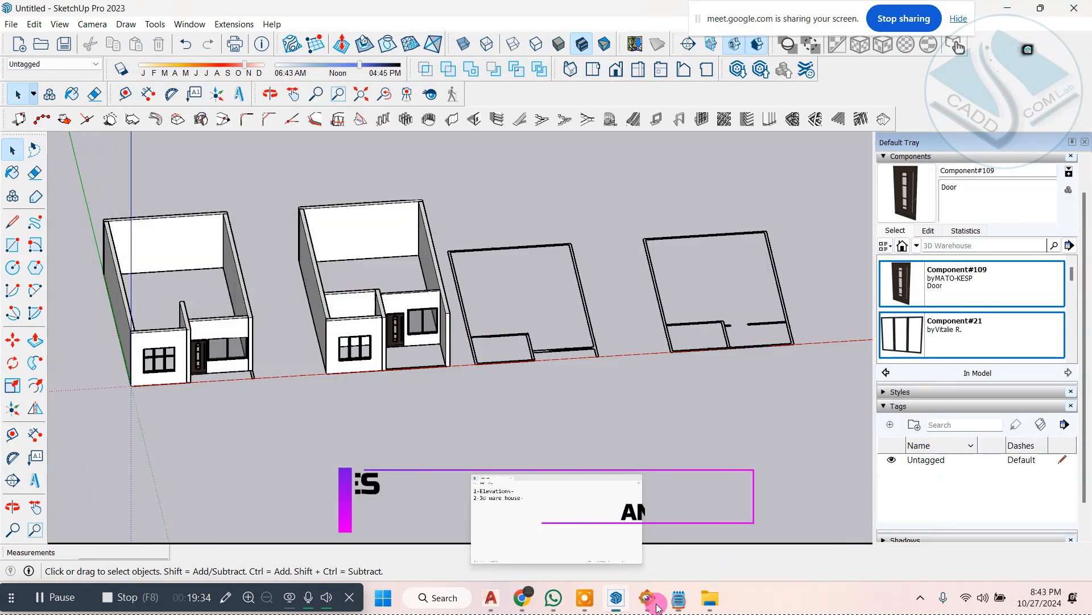
pyautogui.click(651, 600)
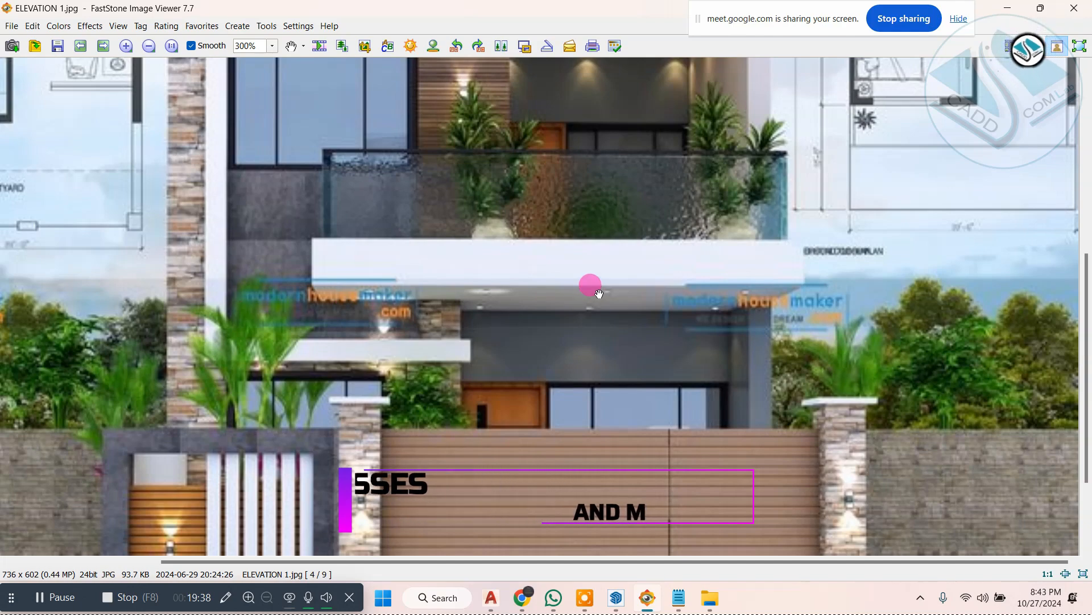
pyautogui.click(1010, 8)
pyautogui.scroll(6, 602, 341)
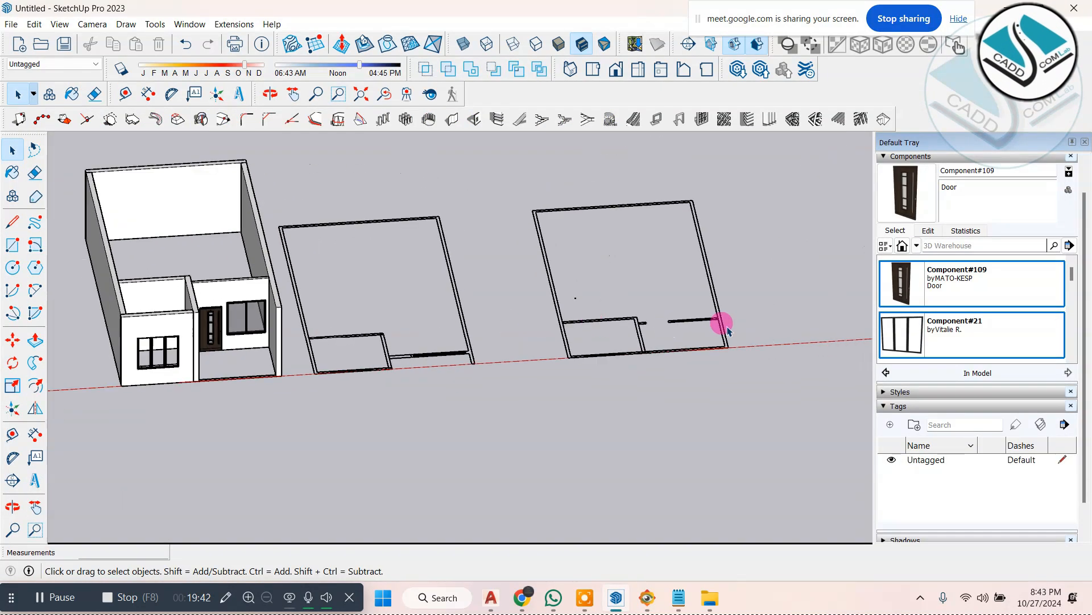
pyautogui.scroll(-3, 574, 424)
pyautogui.moveTo(568, 415); pyautogui.dragTo(557, 278, button='middle')
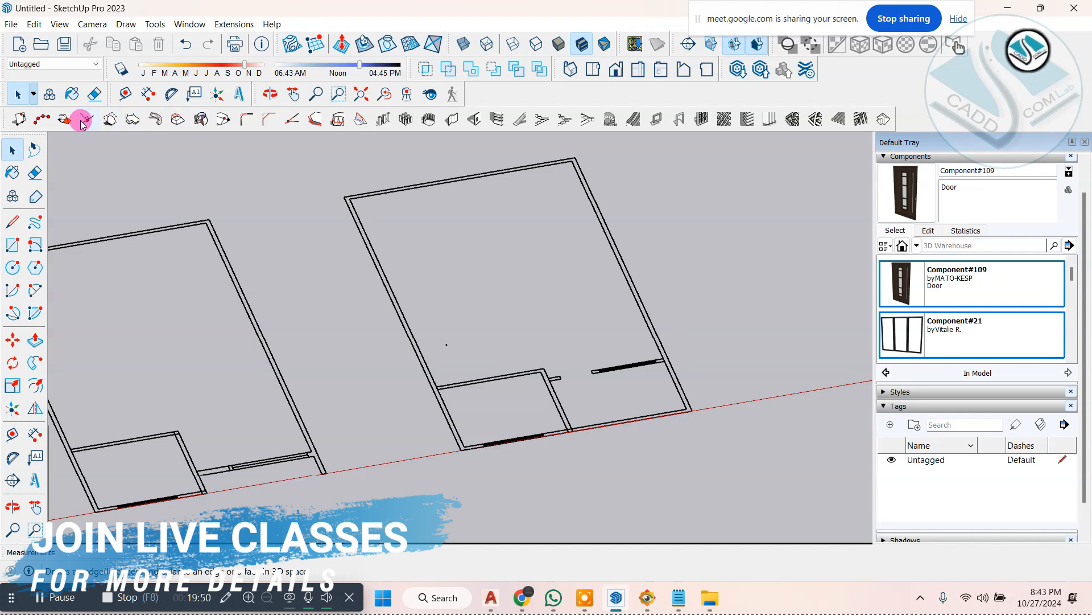
# Step: Create a face from points picked at the outer corners of the farther copied floor plan
pyautogui.click(141, 126)
pyautogui.scroll(3, 373, 183)
pyautogui.click(332, 222)
pyautogui.scroll(-2, 299, 235)
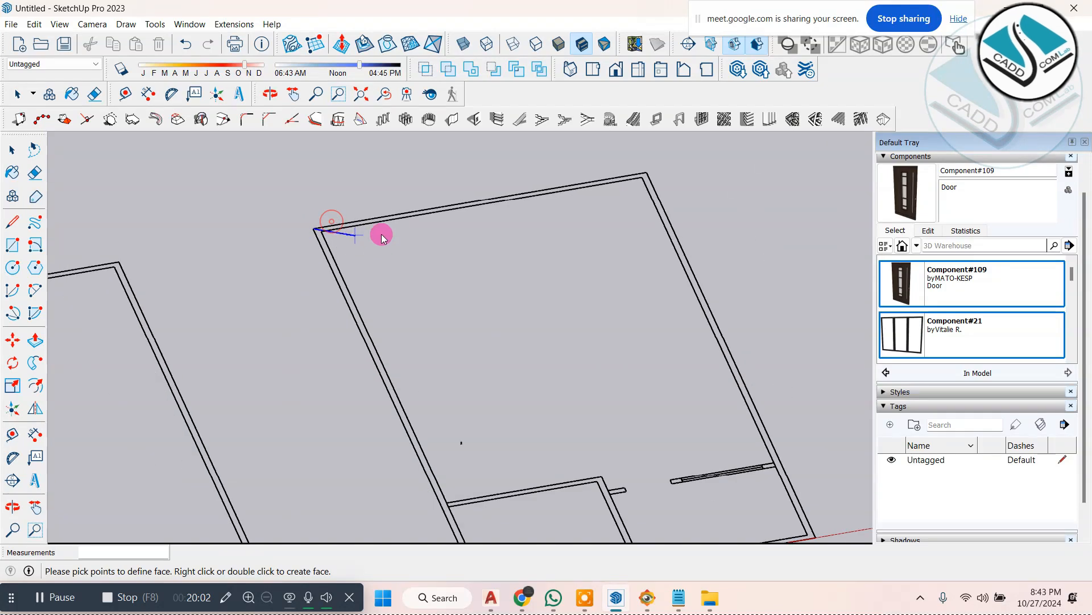
pyautogui.scroll(2, 611, 179)
pyautogui.click(672, 165)
pyautogui.scroll(-2, 559, 174)
pyautogui.scroll(-2, 560, 176)
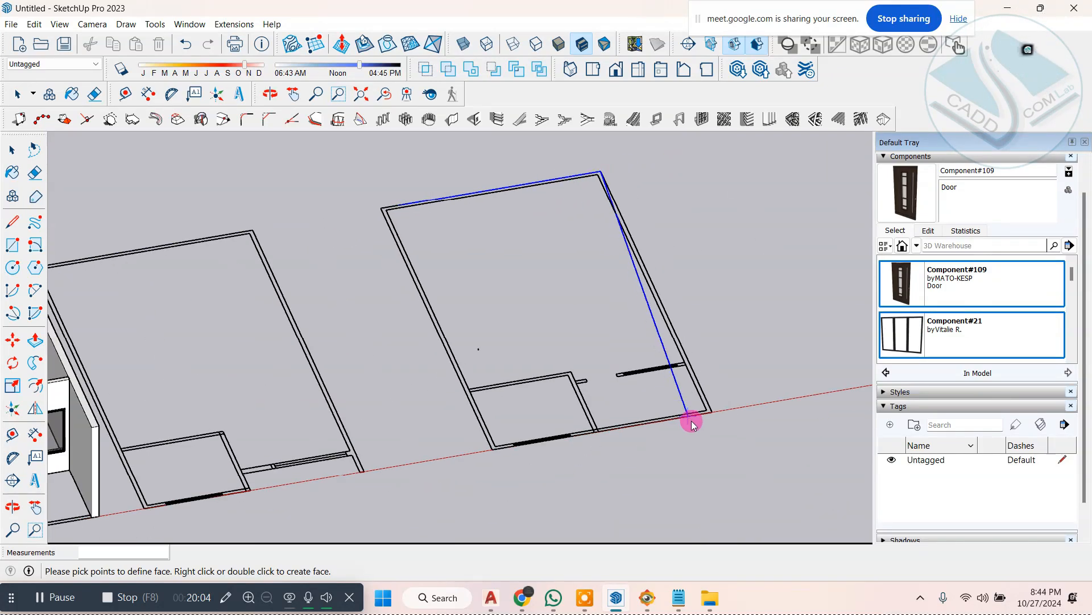
pyautogui.scroll(3, 706, 411)
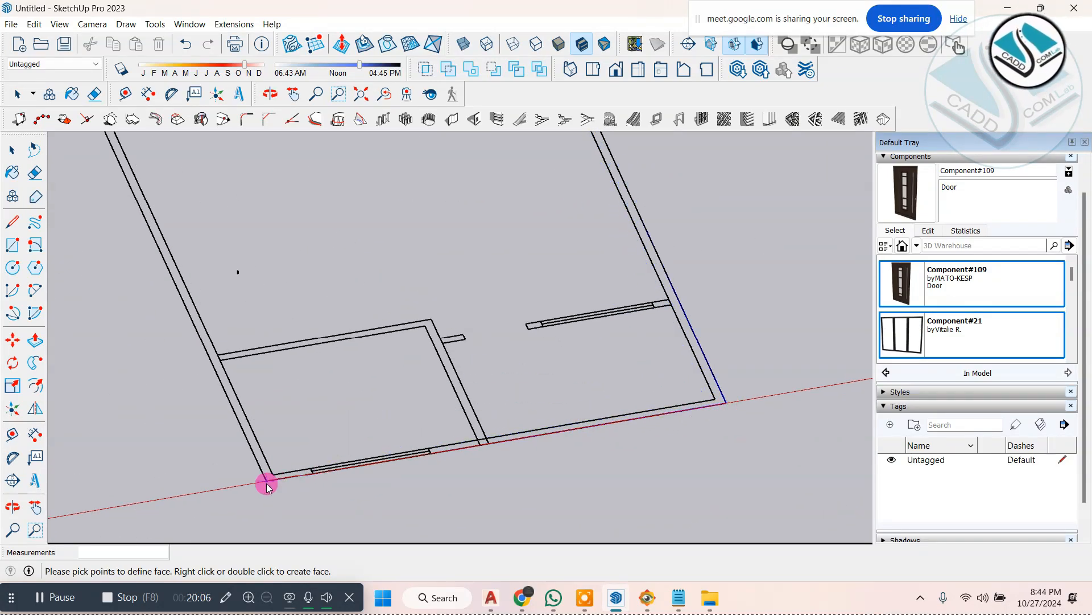
pyautogui.scroll(-2, 273, 262)
pyautogui.scroll(4, 224, 241)
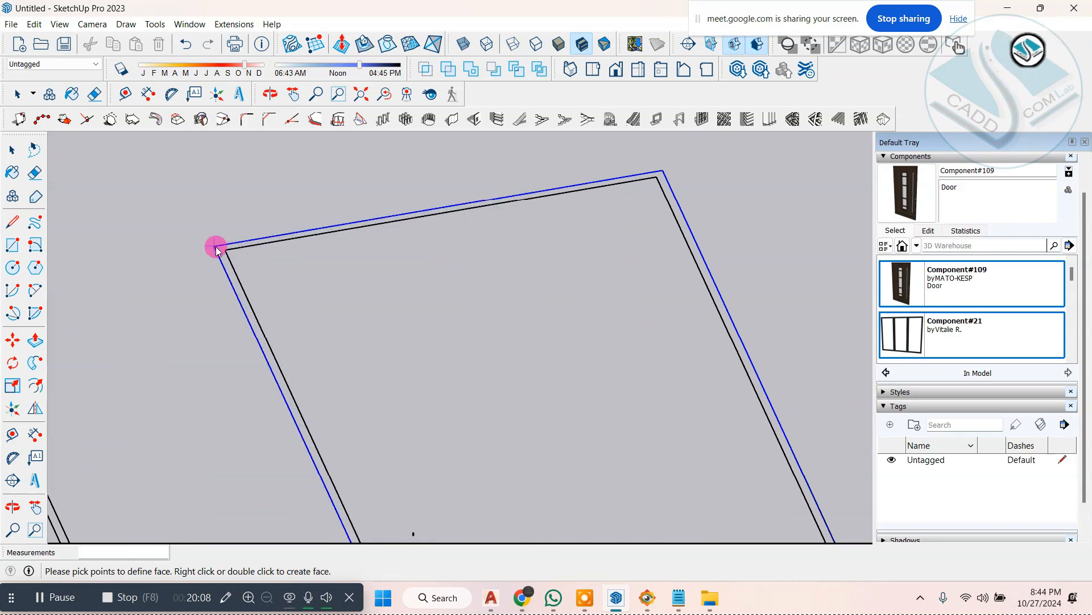
pyautogui.click(216, 246)
pyautogui.scroll(-3, 310, 254)
pyautogui.click(9, 147)
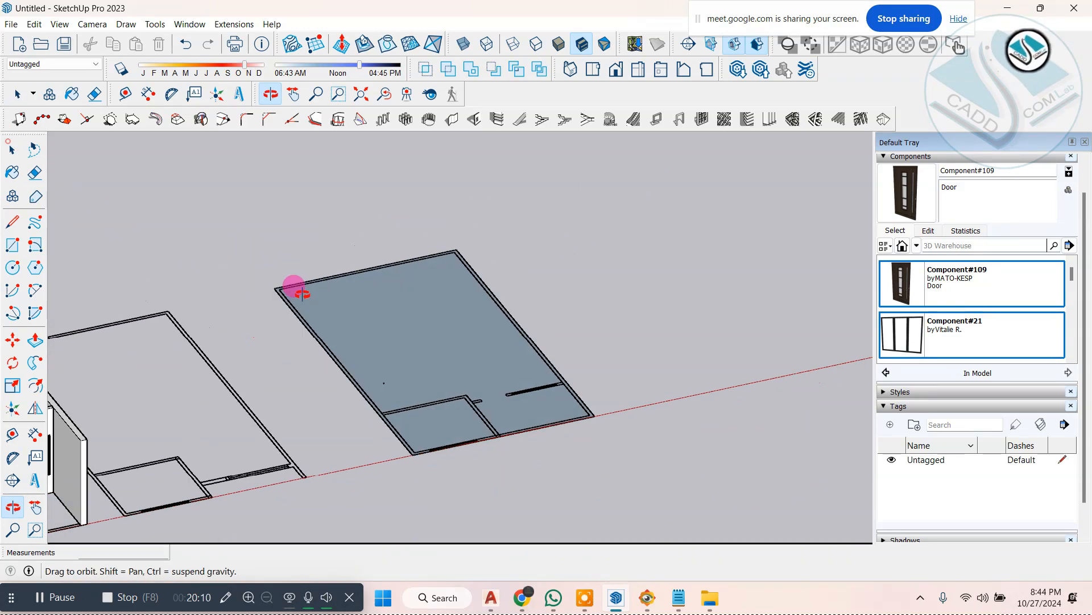
# Step: Push/Pull the new floor plan face upward into a 9" thick slab
pyautogui.moveTo(292, 285); pyautogui.dragTo(498, 366, button='middle')
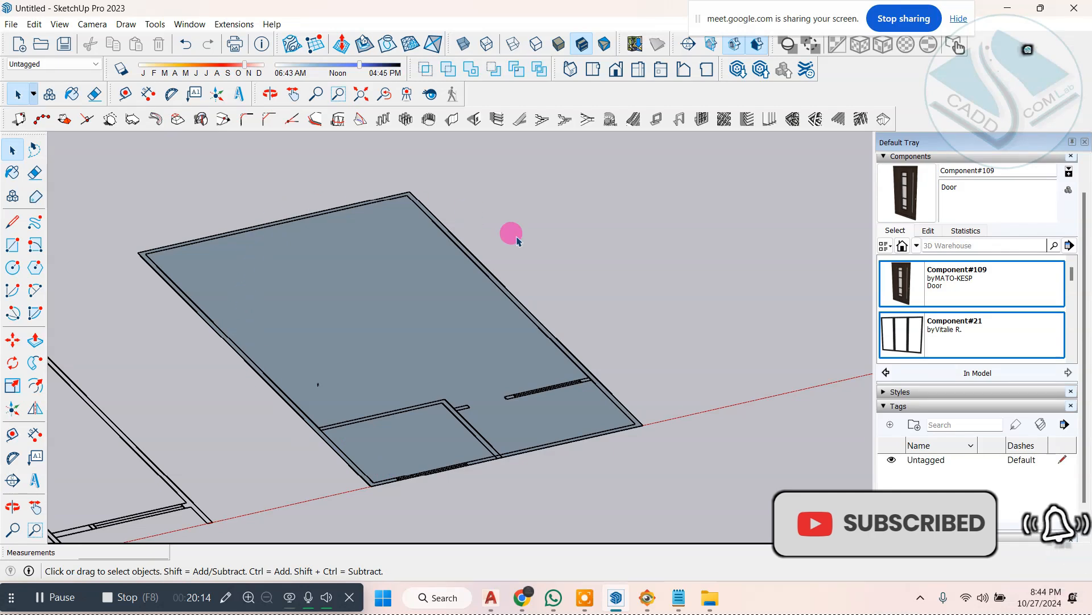
pyautogui.click(35, 339)
pyautogui.click(341, 317)
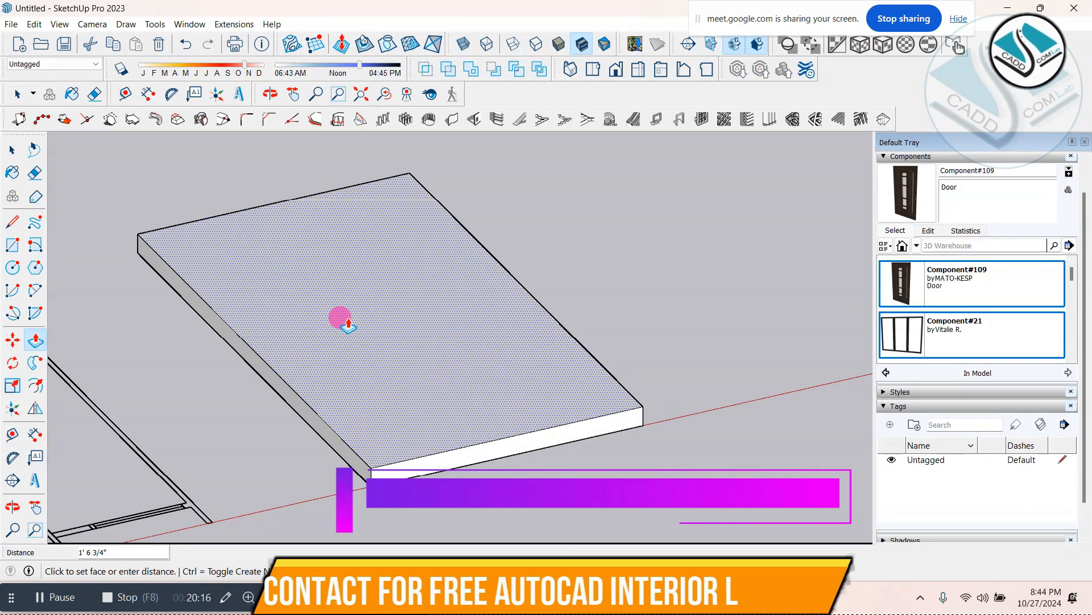
pyautogui.click(341, 318)
pyautogui.click(12, 147)
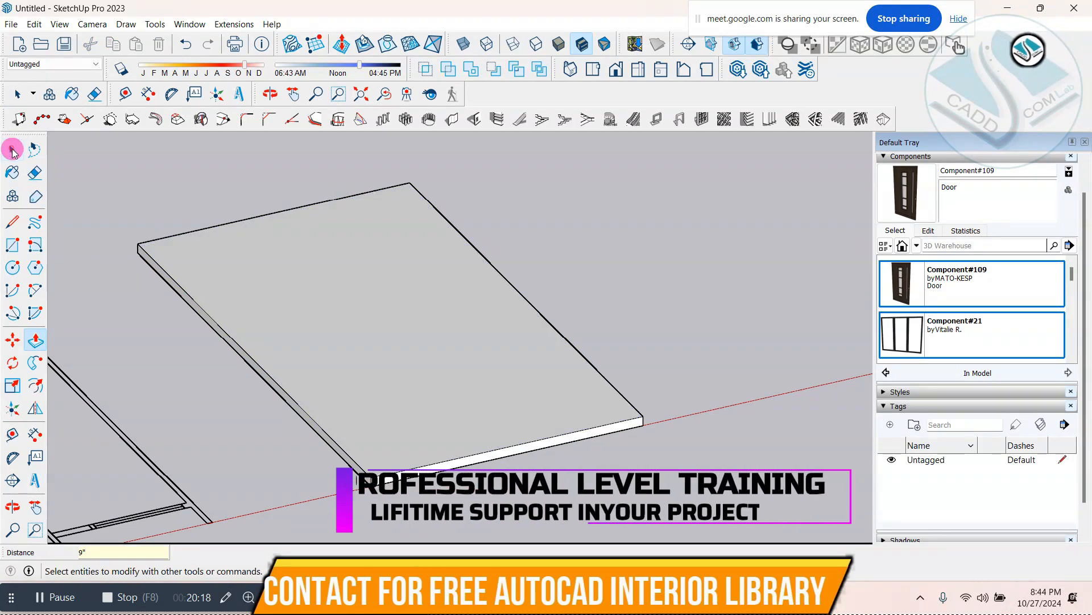
# Step: Inspect the slab and the floor plan linework from below
pyautogui.scroll(-3, 310, 339)
pyautogui.moveTo(304, 332); pyautogui.dragTo(270, 207, button='middle')
pyautogui.scroll(2, 330, 306)
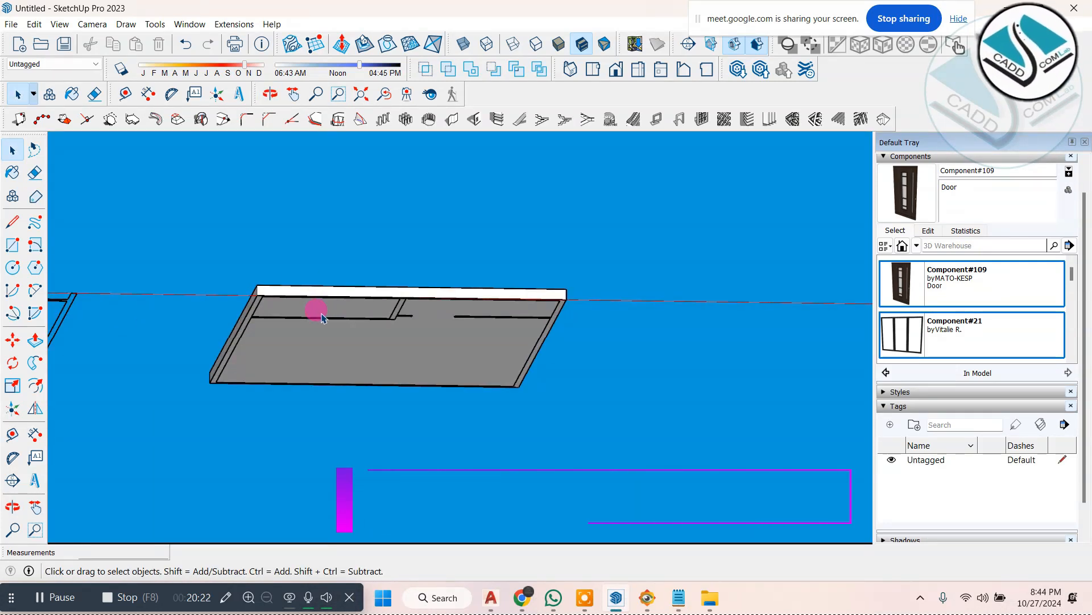
pyautogui.moveTo(321, 317); pyautogui.dragTo(367, 428, button='middle')
pyautogui.scroll(-2, 423, 358)
pyautogui.scroll(2, 380, 336)
# Step: Try to hide the floor plan linework component beside the slab
pyautogui.click(397, 339)
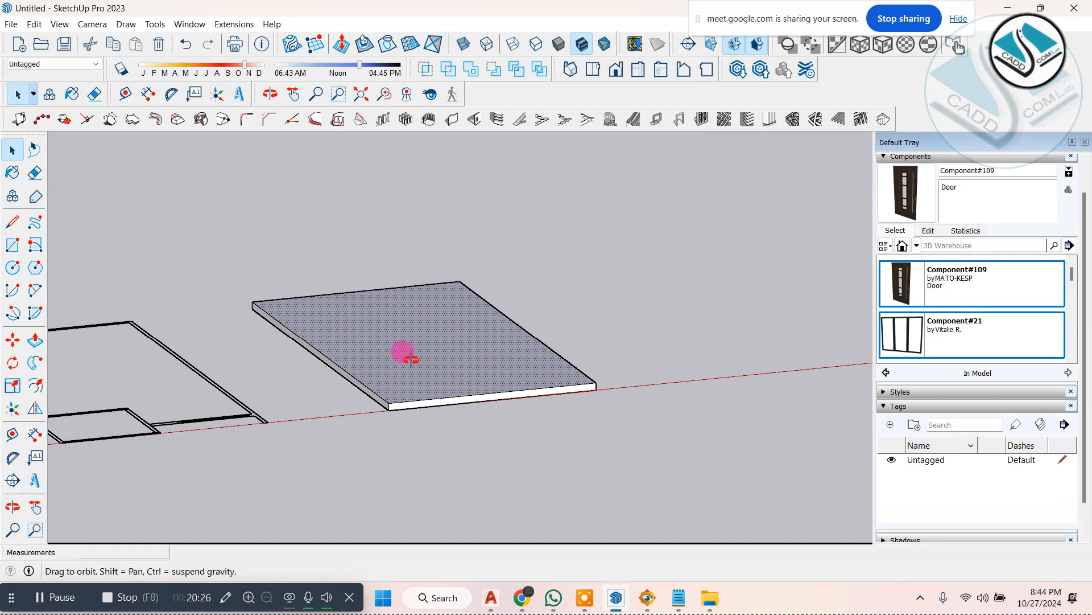
pyautogui.moveTo(411, 359); pyautogui.dragTo(426, 403, button='middle')
pyautogui.click(295, 389)
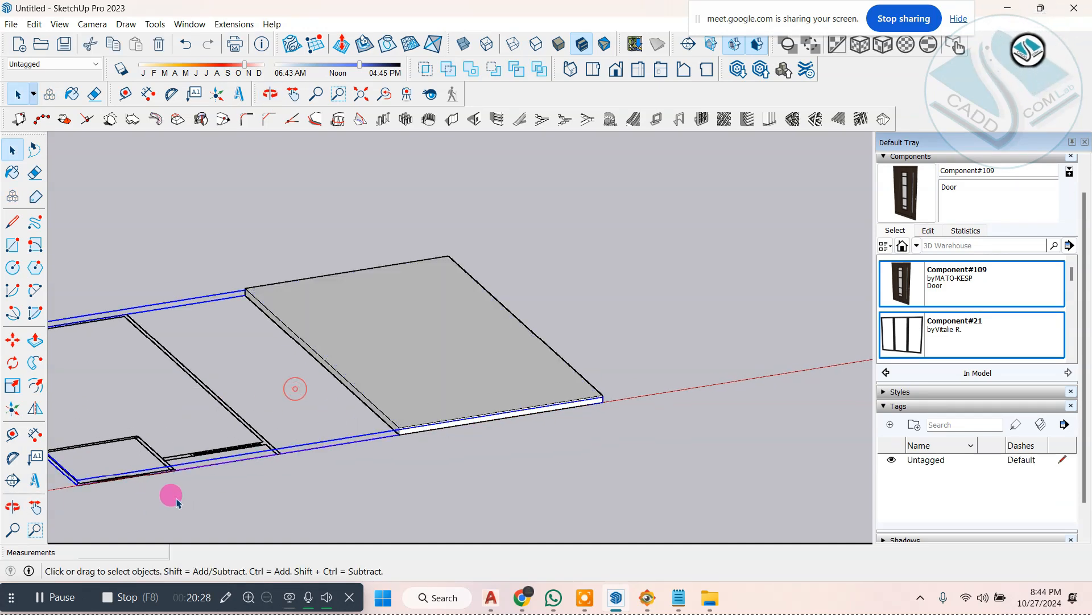
pyautogui.click(414, 350)
pyautogui.moveTo(300, 407); pyautogui.dragTo(206, 488)
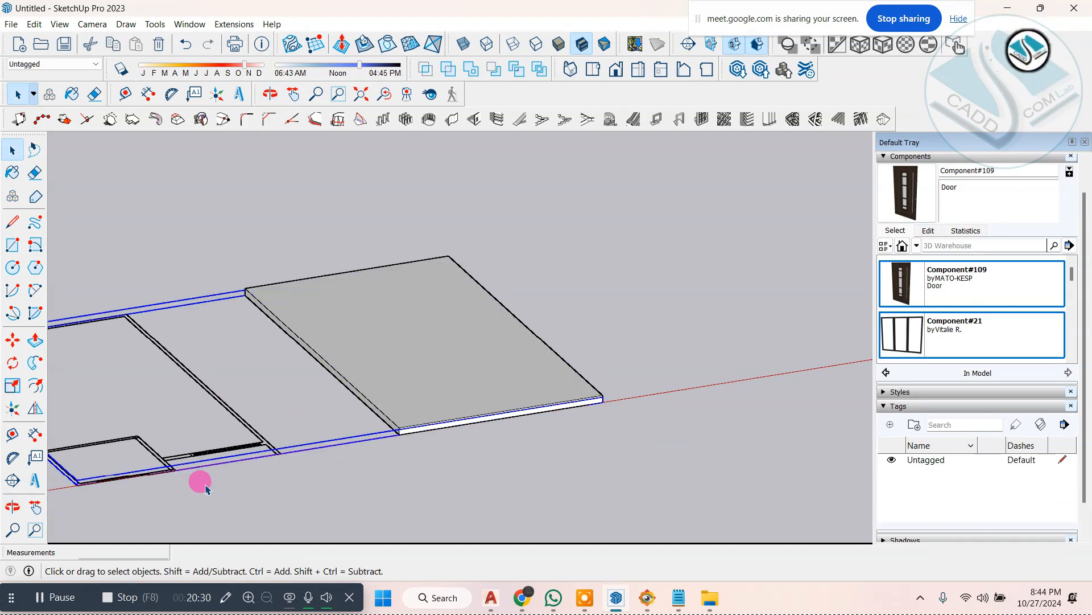
pyautogui.rightClick(258, 438)
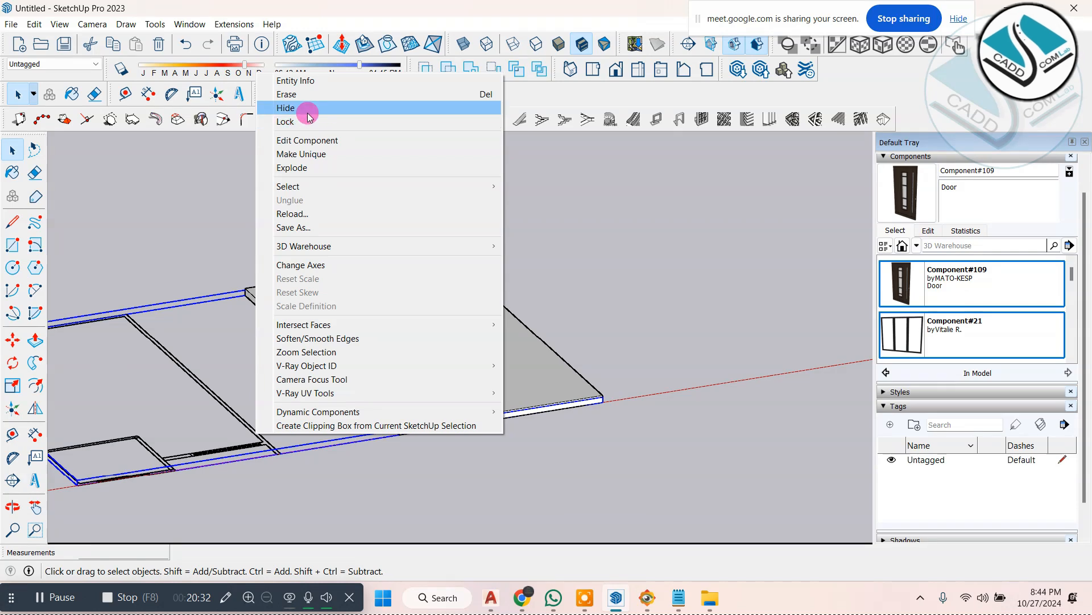
pyautogui.click(307, 108)
# Step: Select the whole slab and check the floor plan linework on its underside
pyautogui.moveTo(212, 184); pyautogui.dragTo(366, 282)
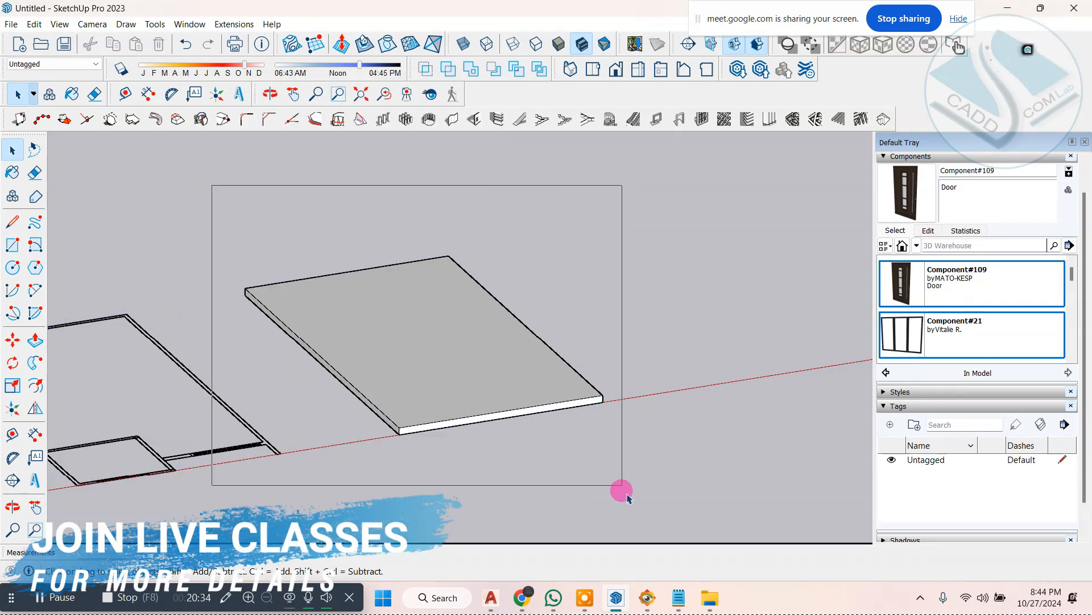
pyautogui.moveTo(622, 490); pyautogui.dragTo(621, 491)
pyautogui.moveTo(493, 410); pyautogui.dragTo(341, 288, button='middle')
pyautogui.scroll(2, 347, 290)
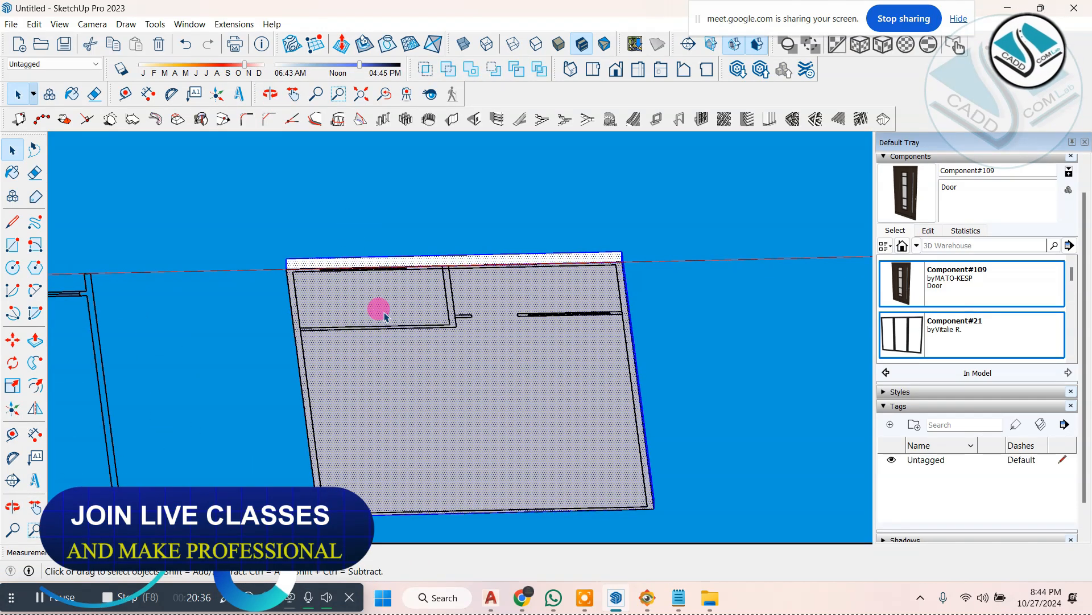
pyautogui.moveTo(384, 317); pyautogui.dragTo(517, 559, button='middle')
pyautogui.scroll(-3, 425, 392)
pyautogui.moveTo(402, 408); pyautogui.dragTo(373, 439, button='middle')
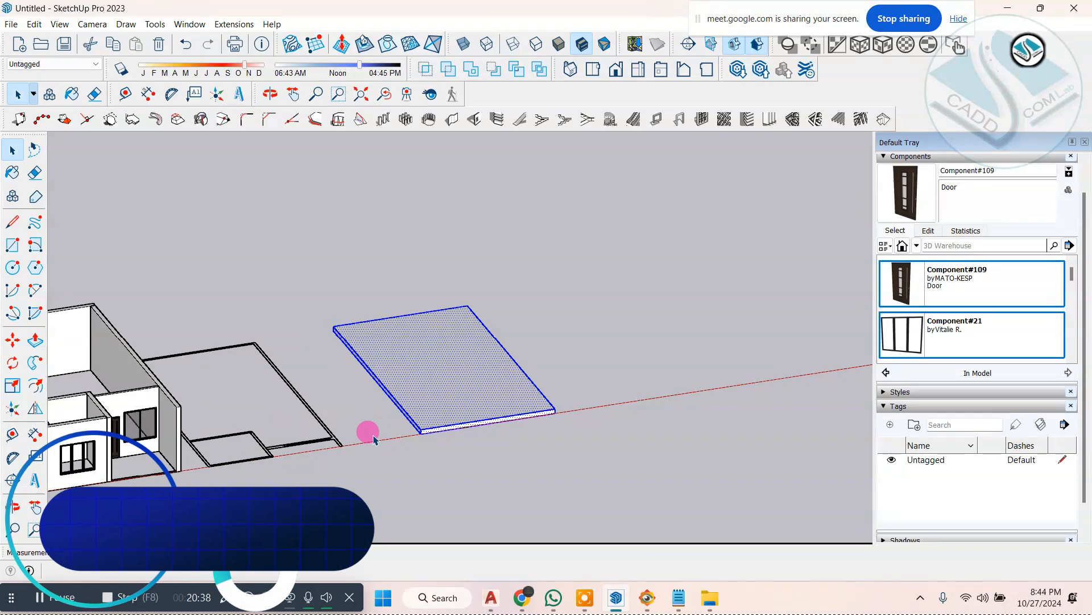
# Step: Try hiding the floor plan component near the slab, and undo the hiding
pyautogui.scroll(1, 360, 424)
pyautogui.click(323, 412)
pyautogui.click(322, 433)
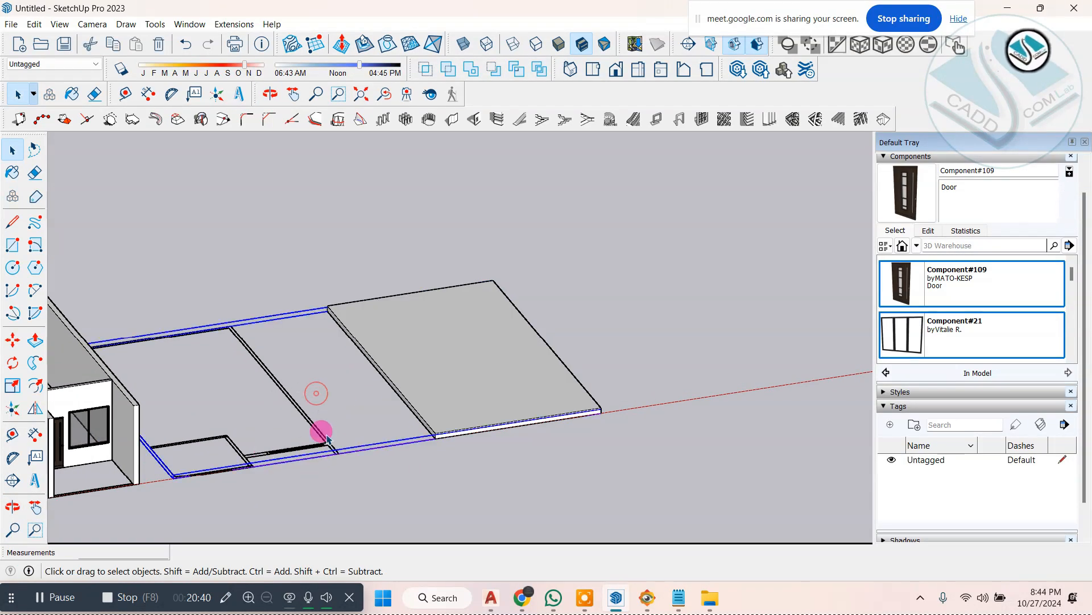
pyautogui.rightClick(323, 435)
pyautogui.click(376, 111)
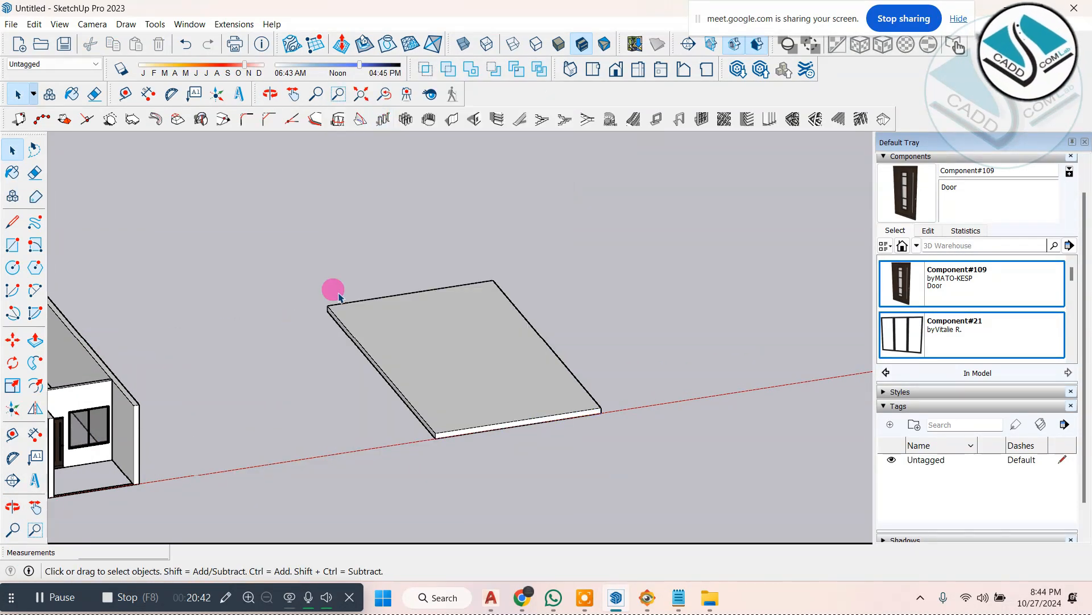
pyautogui.hotkey('ctrl', 'z')
# Step: Lock the floor plan linework component beside the slab
pyautogui.click(281, 390)
pyautogui.rightClick(284, 392)
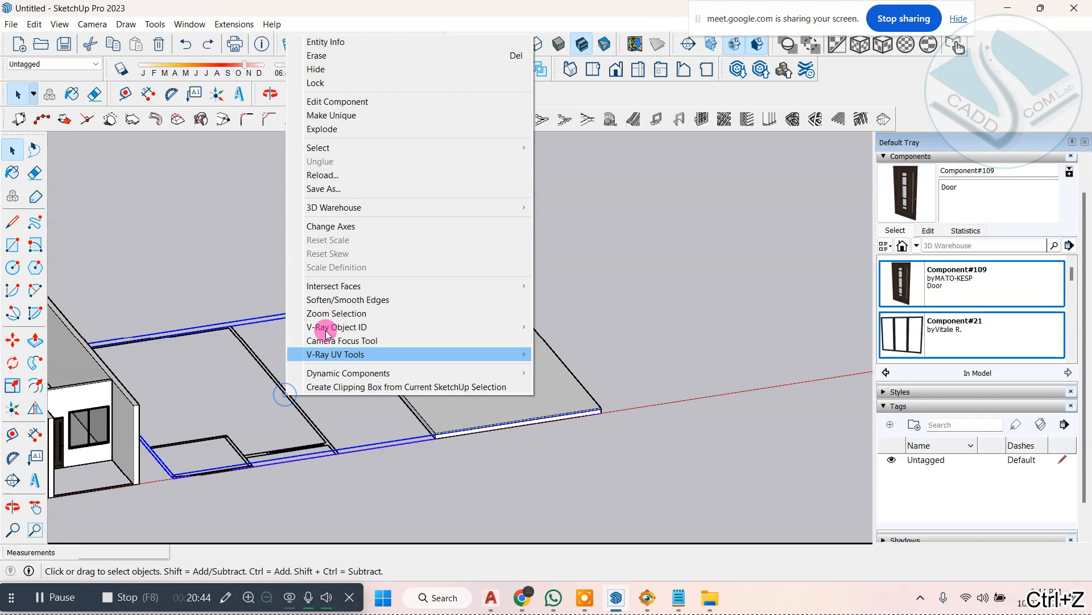
pyautogui.click(365, 82)
pyautogui.click(600, 252)
# Step: Make the complete slab a component with the default settings
pyautogui.moveTo(308, 235); pyautogui.dragTo(694, 566)
pyautogui.rightClick(435, 319)
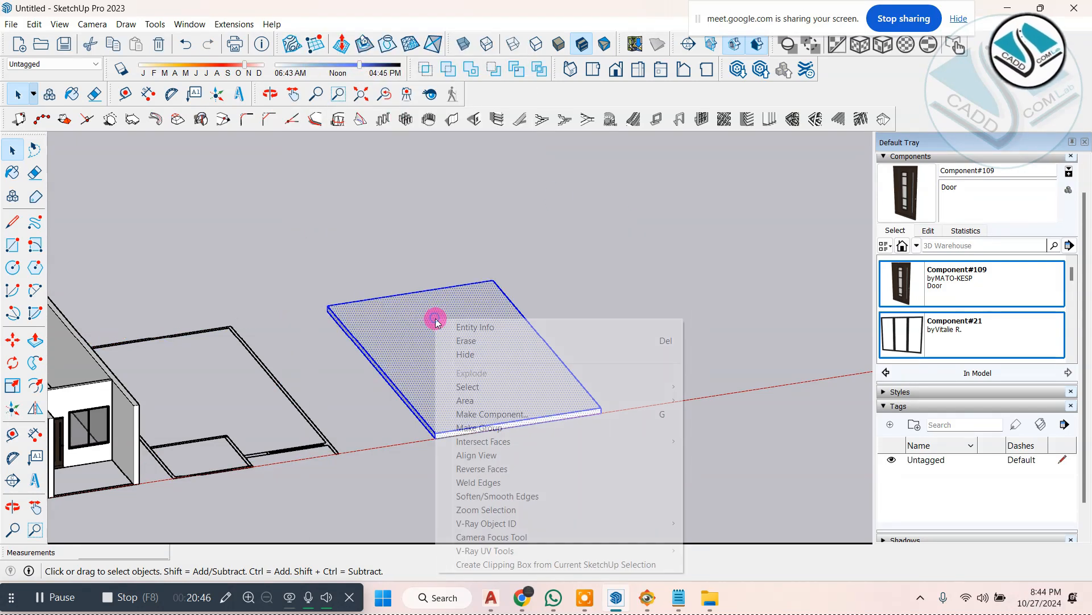
pyautogui.click(536, 415)
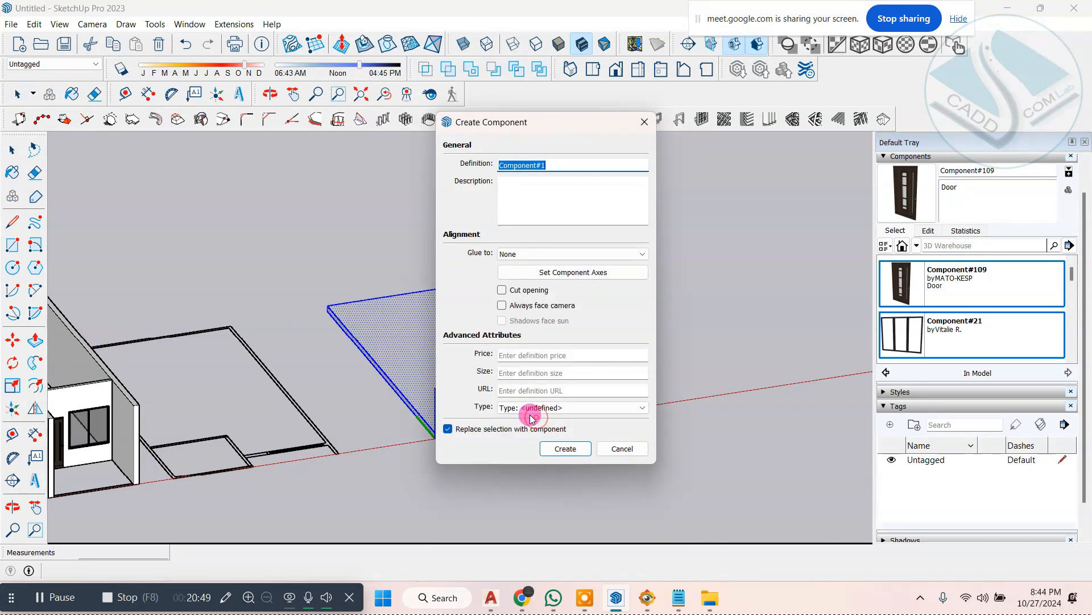
pyautogui.click(580, 450)
# Step: Move the slab component by its lower corner onto the top of the second building's walls as its roof slab
pyautogui.moveTo(491, 383); pyautogui.dragTo(96, 381, button='middle')
pyautogui.click(8, 338)
pyautogui.scroll(2, 595, 437)
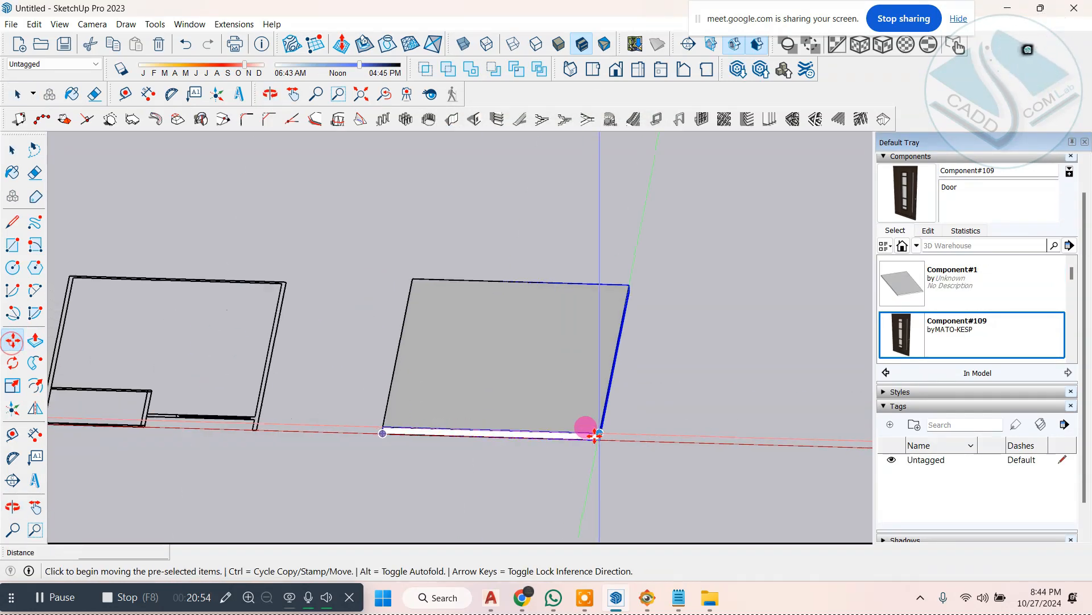
pyautogui.click(600, 442)
pyautogui.scroll(-4, 657, 380)
pyautogui.scroll(-1, 357, 348)
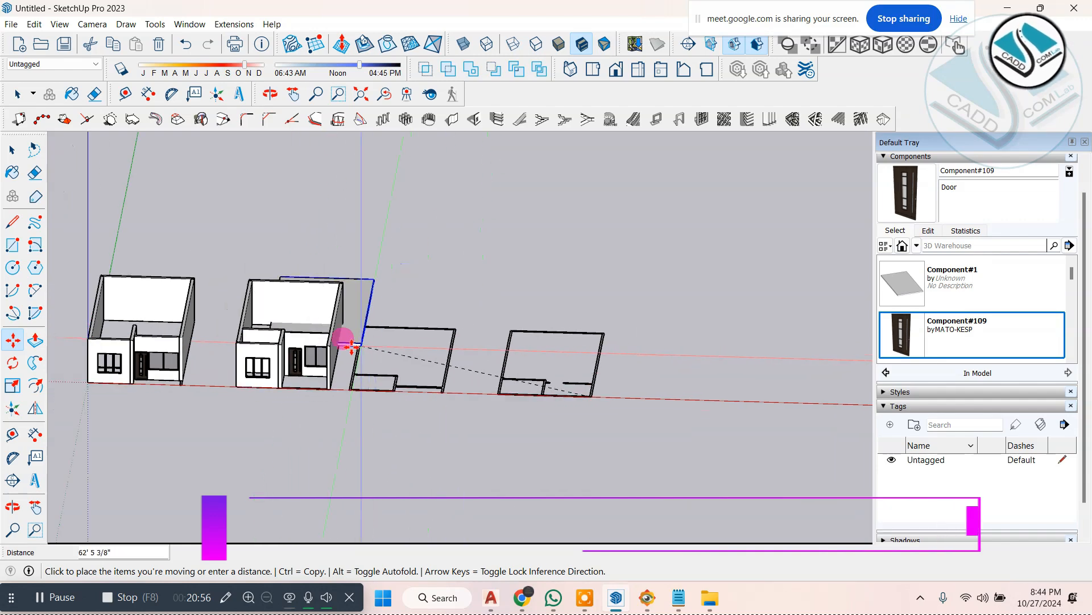
pyautogui.scroll(7, 323, 350)
pyautogui.click(327, 349)
pyautogui.scroll(-5, 512, 382)
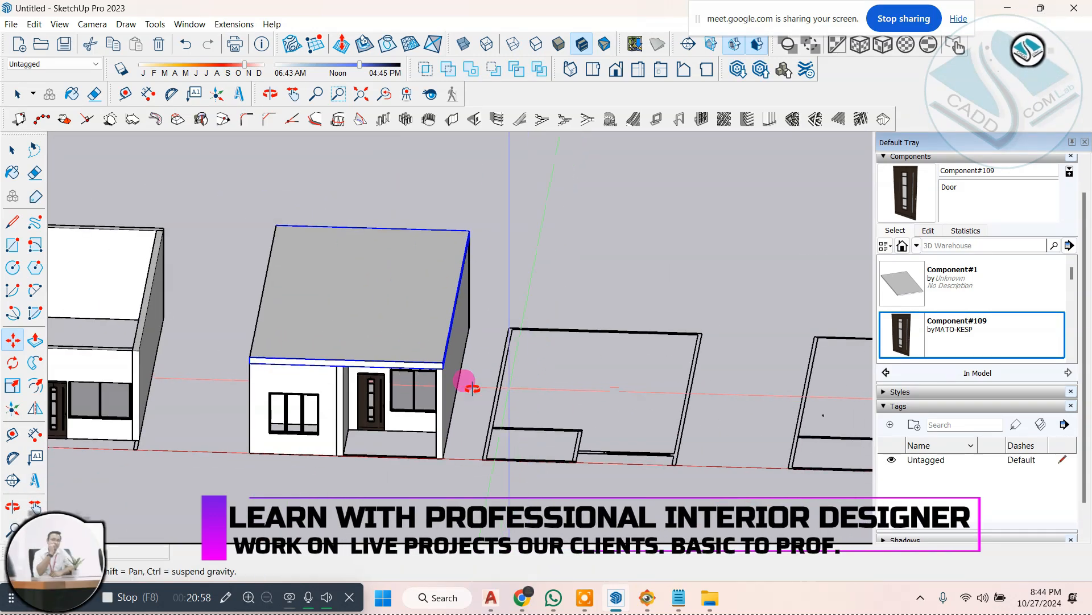
pyautogui.moveTo(468, 378); pyautogui.dragTo(611, 367, button='middle')
pyautogui.press('m')
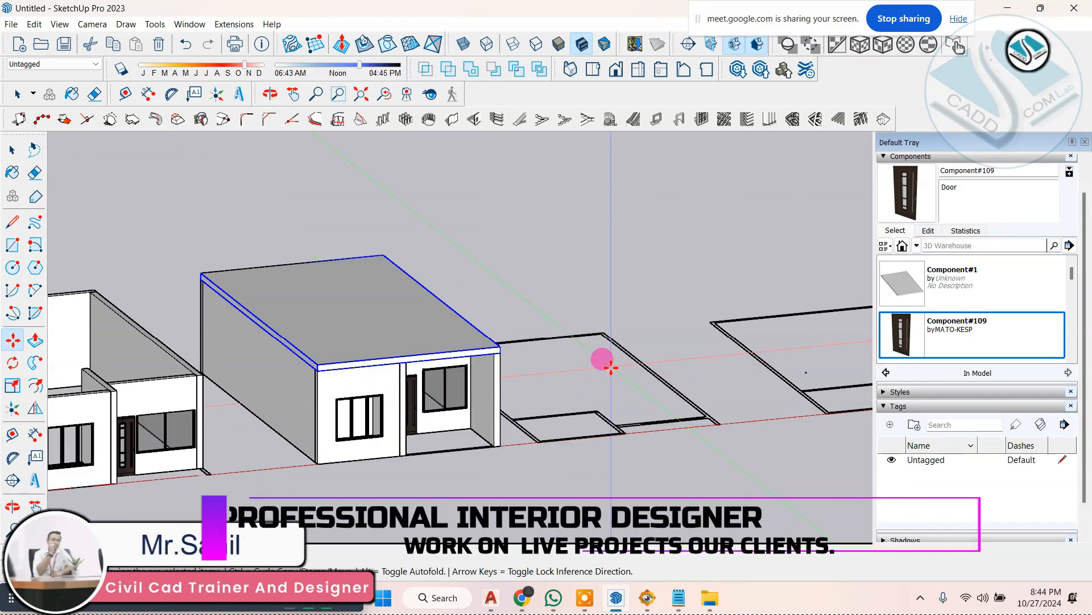
pyautogui.scroll(-3, 569, 366)
pyautogui.scroll(4, 380, 380)
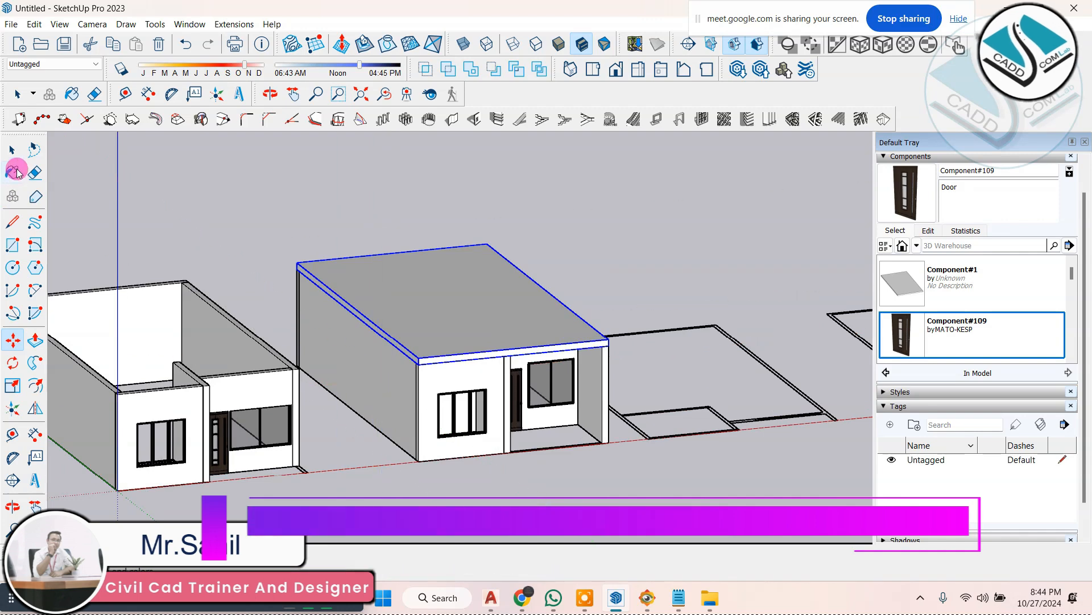
# Step: Lock the floor plan linework component lying beneath the two buildings
pyautogui.moveTo(288, 305); pyautogui.dragTo(468, 398, button='middle')
pyautogui.moveTo(56, 502); pyautogui.dragTo(55, 499)
pyautogui.scroll(-3, 472, 361)
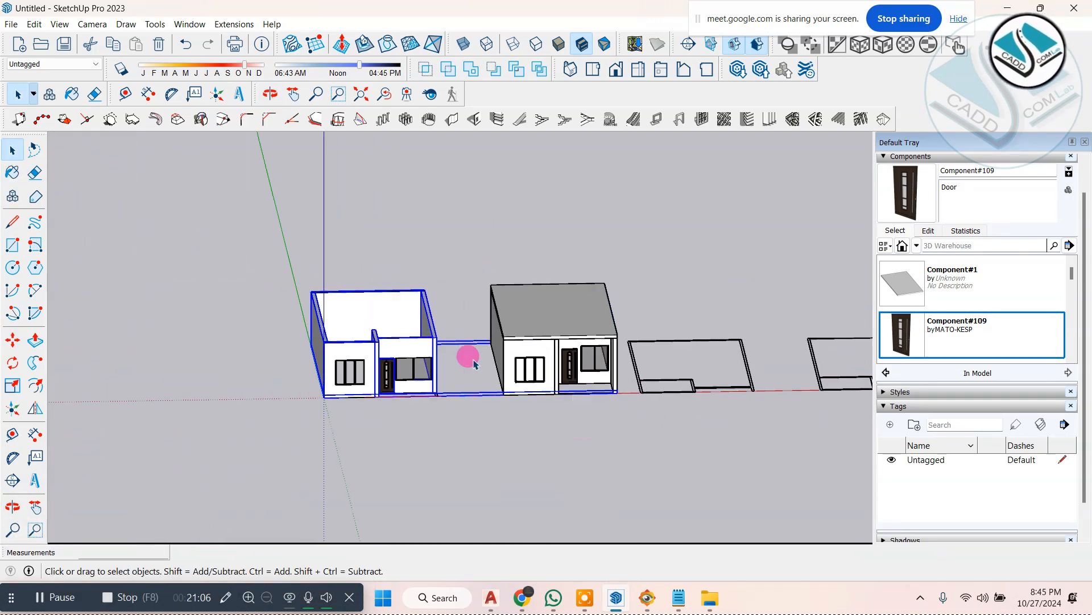
pyautogui.moveTo(472, 360)
pyautogui.mouseDown(button='middle')
pyautogui.moveTo(429, 371)
pyautogui.moveTo(460, 352)
pyautogui.mouseUp(button='middle')
pyautogui.scroll(3, 460, 353)
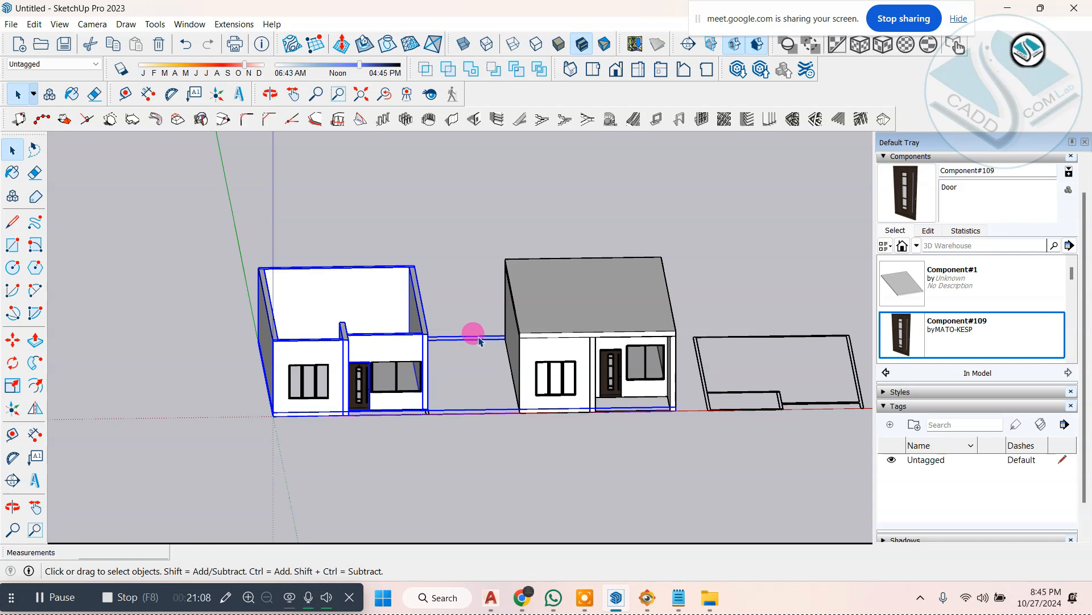
pyautogui.moveTo(450, 392); pyautogui.dragTo(419, 224, button='middle')
pyautogui.scroll(5, 353, 317)
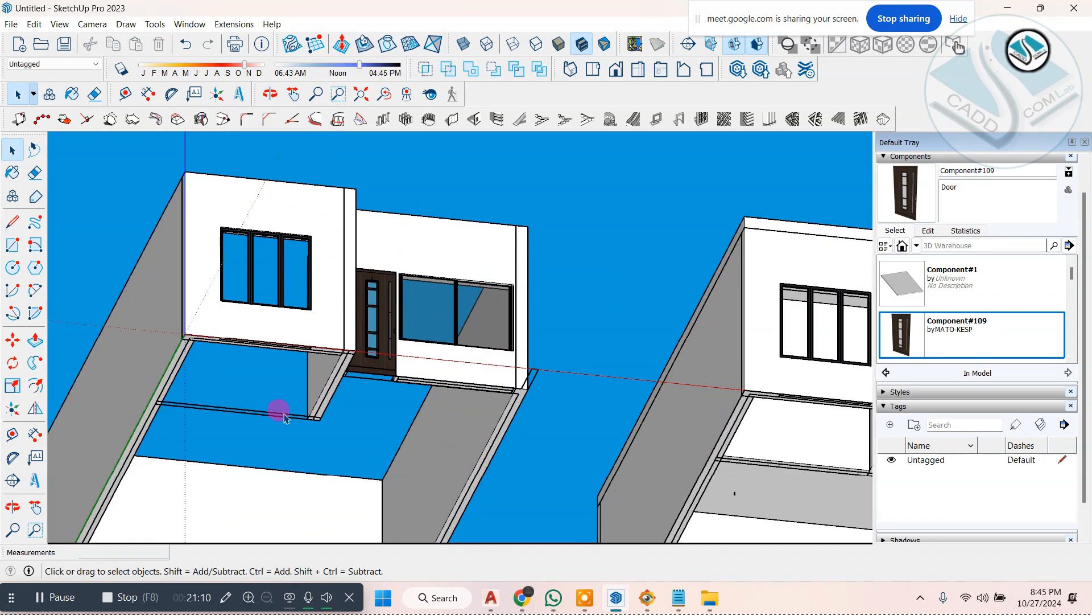
pyautogui.rightClick(284, 417)
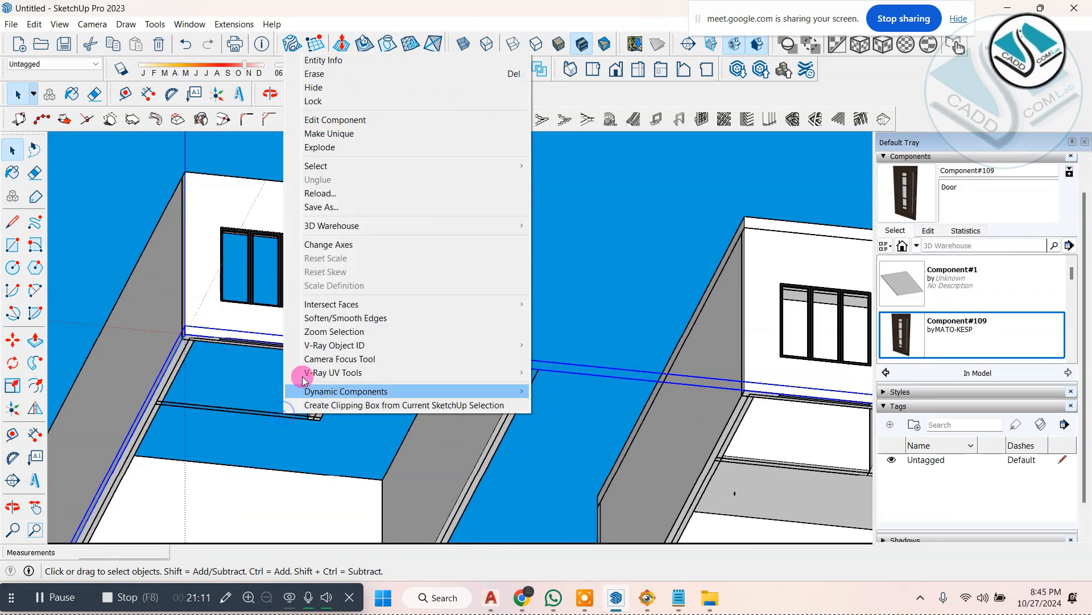
pyautogui.click(356, 100)
# Step: Move the first building with its windows and door by its lower back corner onto the slab of the second building as the upper storey
pyautogui.scroll(-5, 391, 329)
pyautogui.moveTo(393, 336); pyautogui.dragTo(466, 540, button='middle')
pyautogui.moveTo(239, 359); pyautogui.dragTo(380, 356, button='middle')
pyautogui.scroll(4, 248, 378)
pyautogui.moveTo(285, 373); pyautogui.dragTo(3, 373, button='middle')
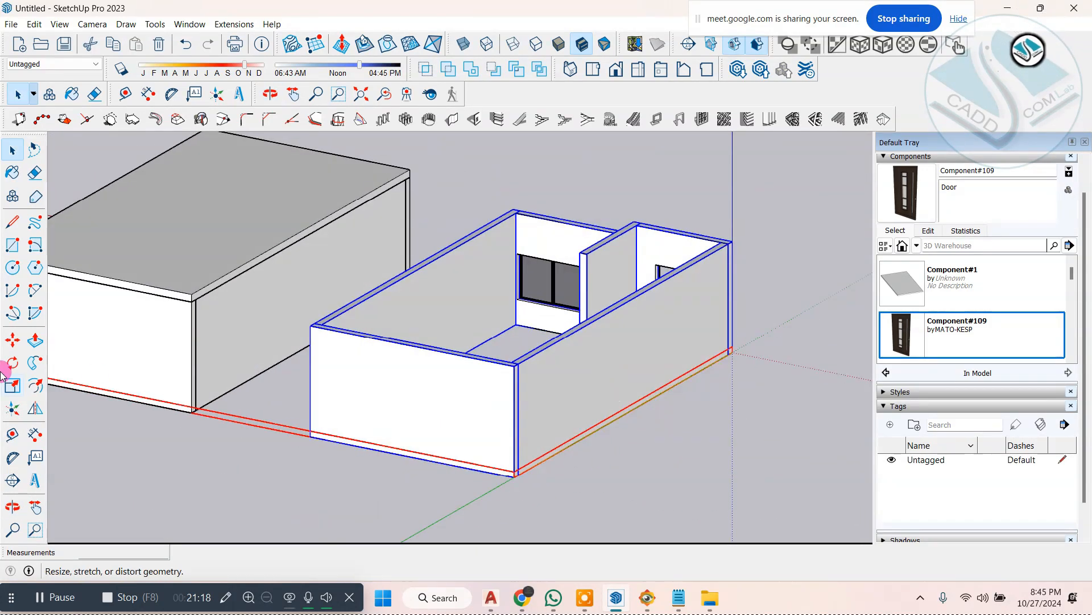
pyautogui.click(14, 340)
pyautogui.scroll(3, 471, 480)
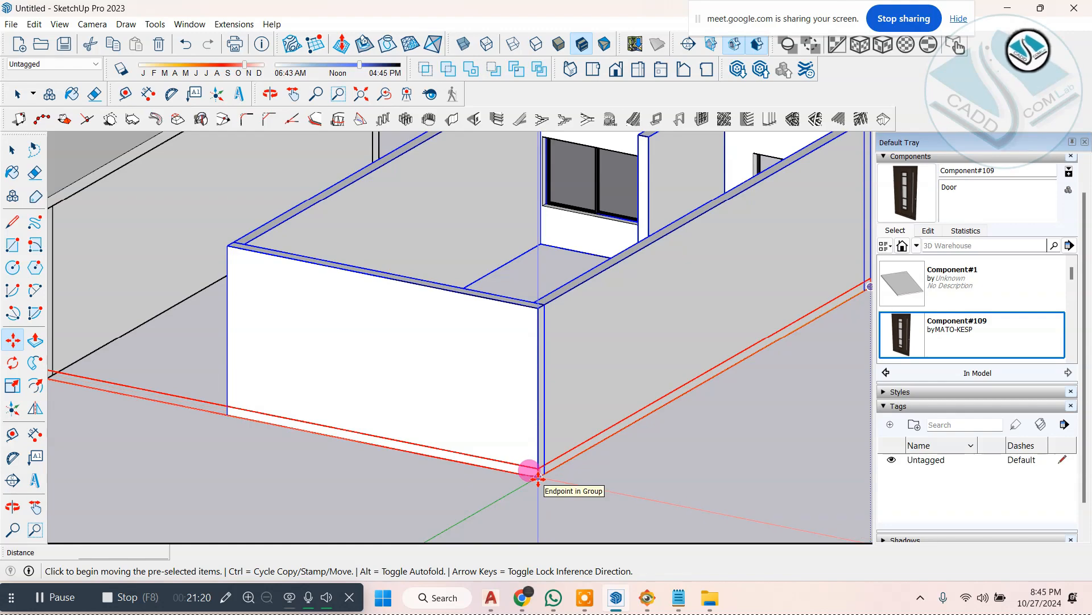
pyautogui.click(538, 479)
pyautogui.scroll(-3, 538, 477)
pyautogui.scroll(4, 250, 292)
pyautogui.click(233, 308)
pyautogui.scroll(-3, 368, 395)
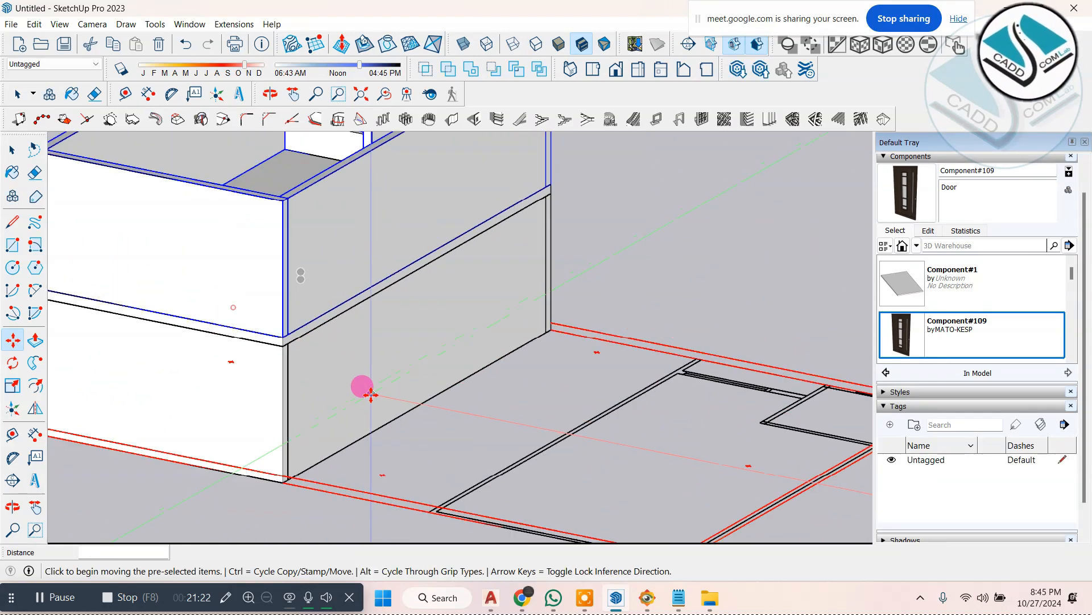
pyautogui.scroll(-5, 371, 394)
pyautogui.scroll(4, 574, 333)
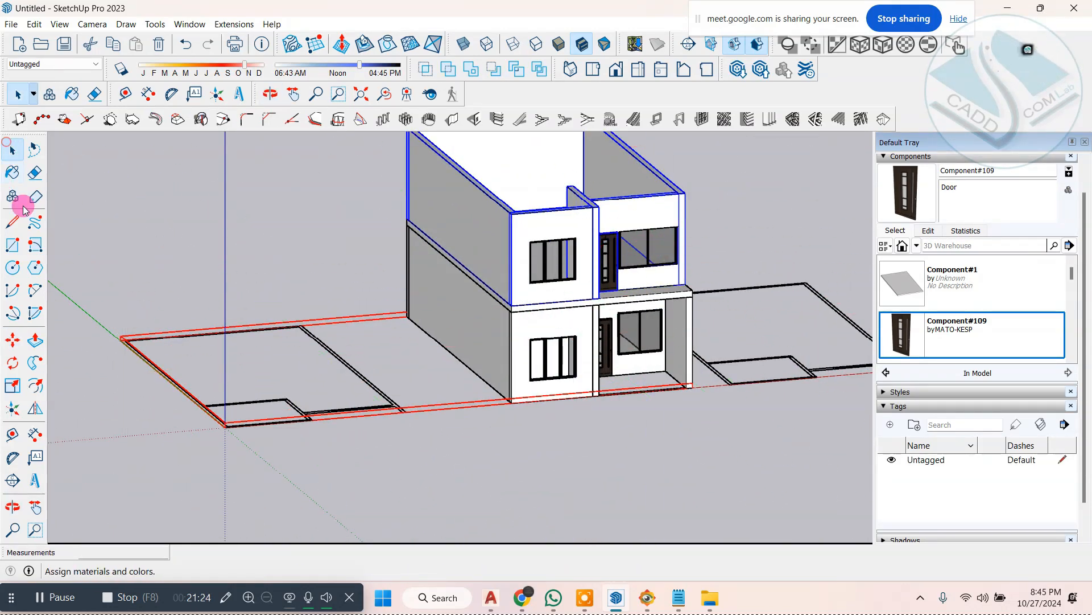
# Step: Copy the slab between the storeys 11' 9" up onto the top of the upper storey's walls
pyautogui.scroll(-3, 409, 356)
pyautogui.moveTo(416, 361); pyautogui.dragTo(268, 370, button='middle')
pyautogui.scroll(3, 456, 296)
pyautogui.click(691, 203)
pyautogui.moveTo(558, 270); pyautogui.dragTo(449, 281, button='middle')
pyautogui.scroll(3, 410, 266)
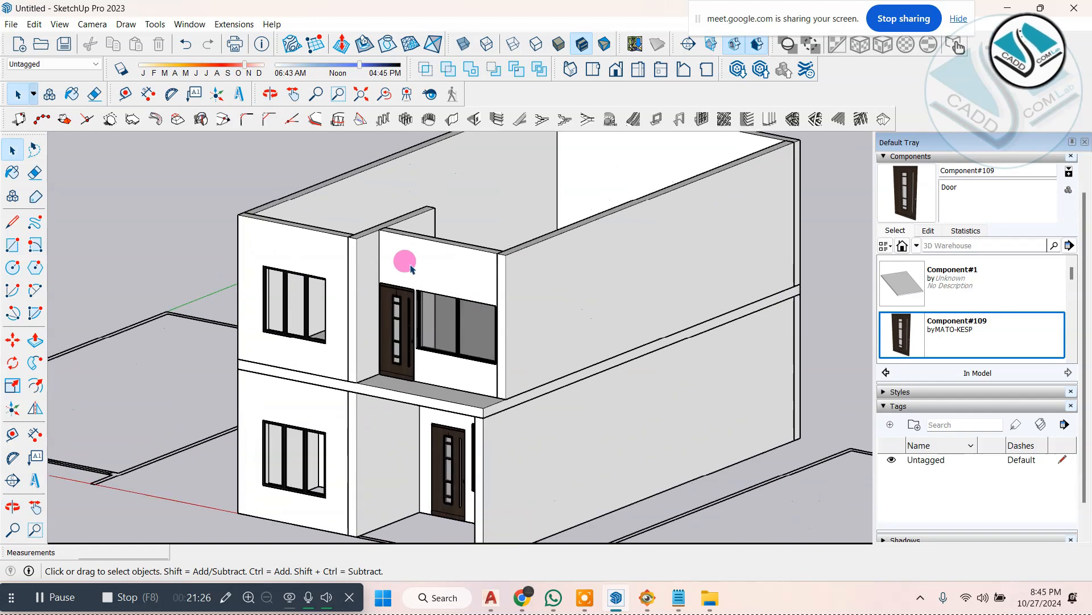
pyautogui.click(406, 400)
pyautogui.moveTo(349, 378); pyautogui.dragTo(183, 383, button='middle')
pyautogui.scroll(3, 182, 383)
pyautogui.click(16, 356)
pyautogui.click(13, 339)
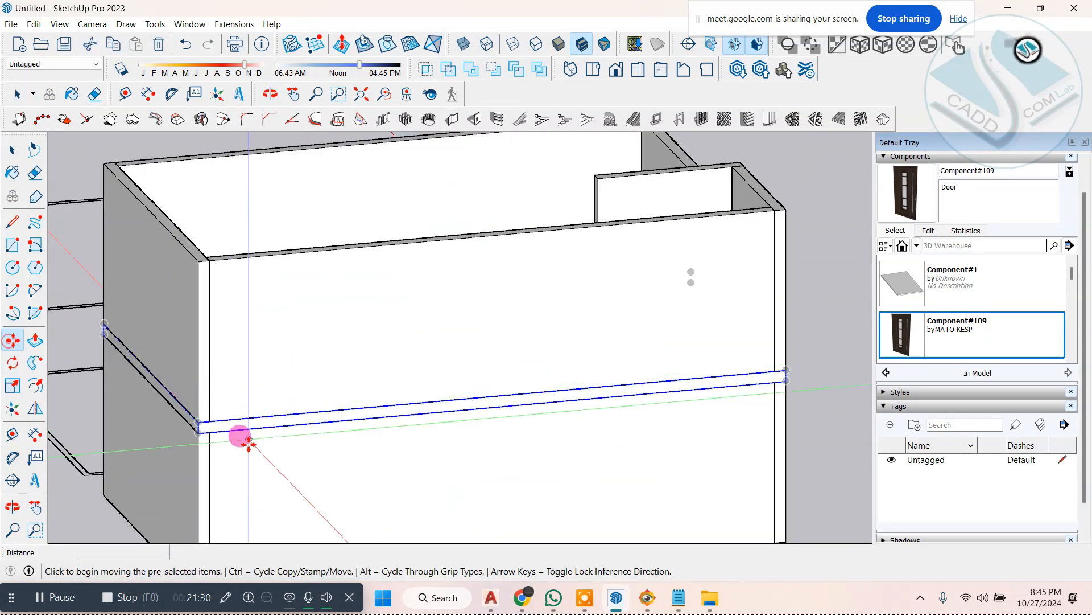
pyautogui.click(198, 432)
pyautogui.press('ctrl')
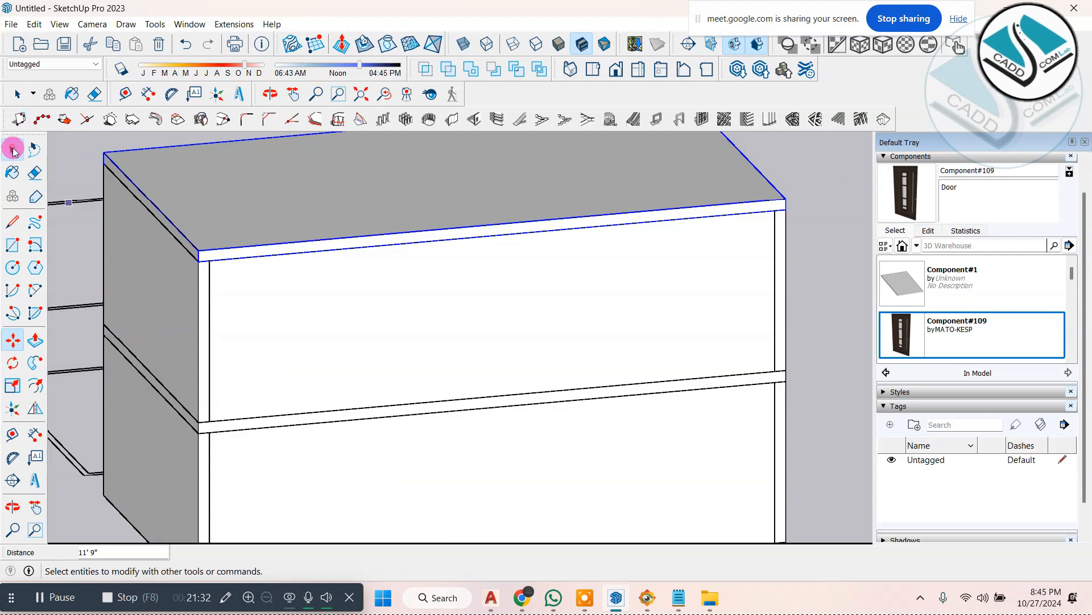
pyautogui.click(12, 150)
# Step: Examine the stacked two-storey building from the front and from the corner
pyautogui.scroll(-5, 408, 285)
pyautogui.moveTo(692, 297); pyautogui.dragTo(146, 283, button='middle')
pyautogui.scroll(-2, 146, 283)
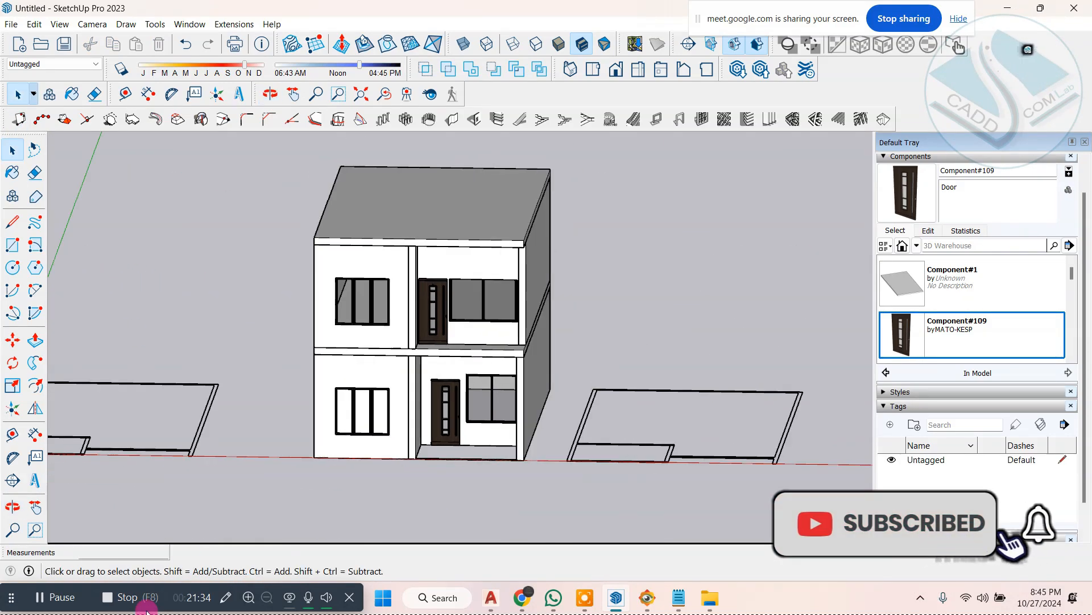
pyautogui.moveTo(618, 321); pyautogui.dragTo(648, 470, button='middle')
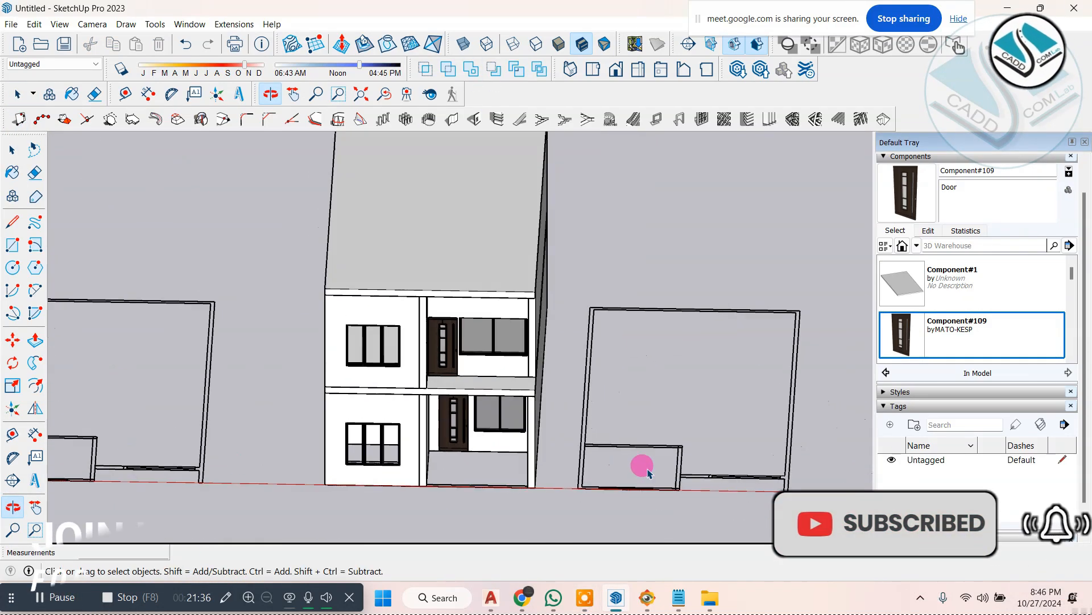
pyautogui.scroll(-2, 649, 470)
pyautogui.scroll(2, 706, 397)
pyautogui.moveTo(699, 393); pyautogui.dragTo(291, 247, button='middle')
pyautogui.scroll(3, 517, 402)
pyautogui.scroll(2, 460, 382)
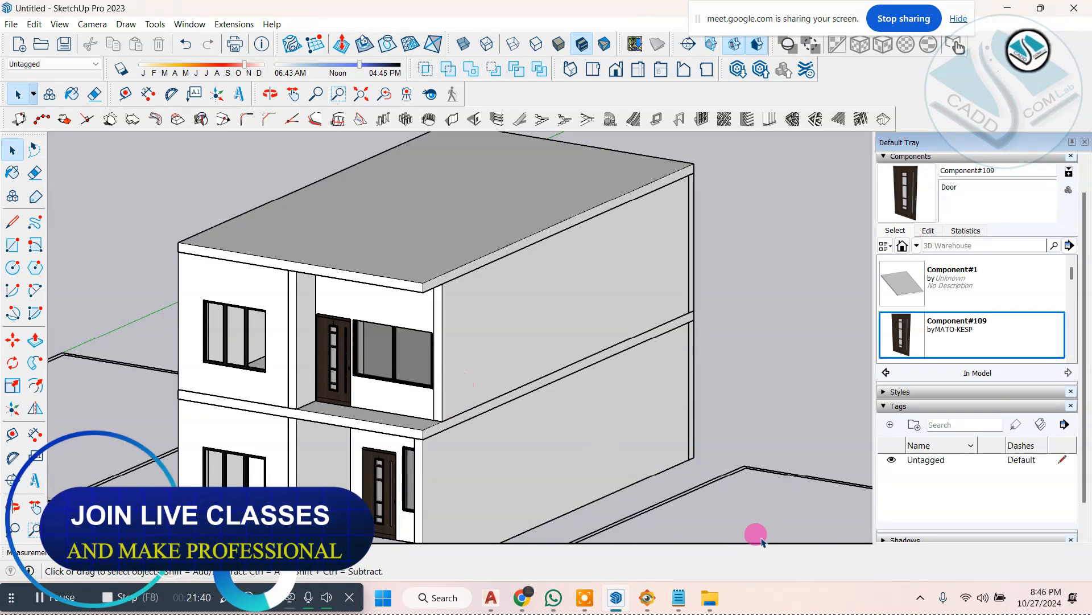
# Step: Compare the two-storey model with the balcony and facade in ELEVATION 1.jpg in the image viewer
pyautogui.click(652, 597)
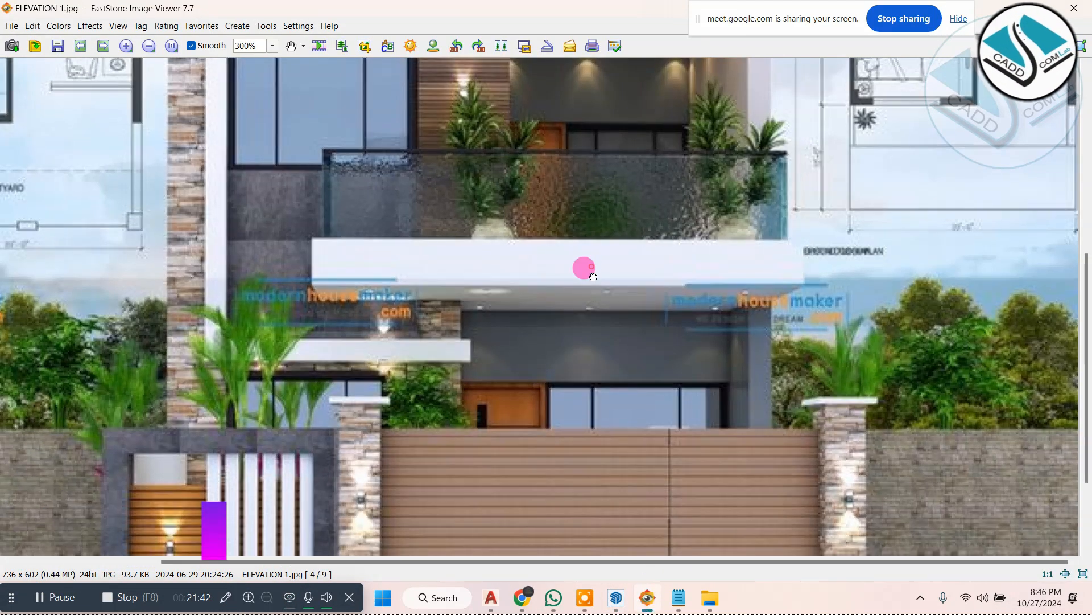
pyautogui.moveTo(586, 268); pyautogui.dragTo(566, 544)
pyautogui.hotkey('alt', 'Tab')
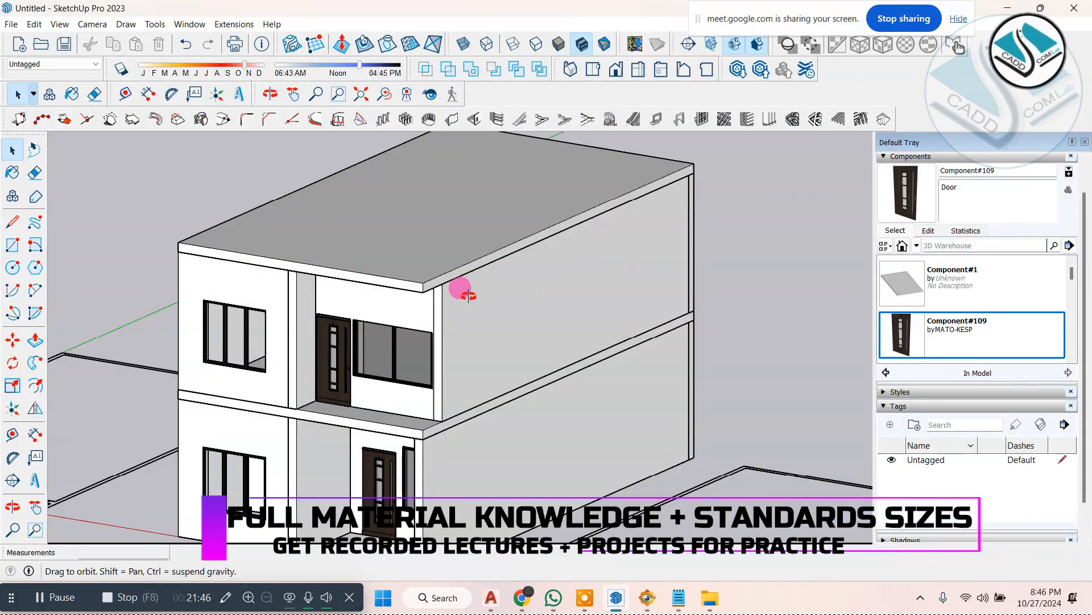
pyautogui.moveTo(468, 294)
pyautogui.mouseDown(button='middle')
pyautogui.moveTo(518, 200)
pyautogui.moveTo(417, 361)
pyautogui.moveTo(578, 354)
pyautogui.mouseUp(button='middle')
pyautogui.click(647, 598)
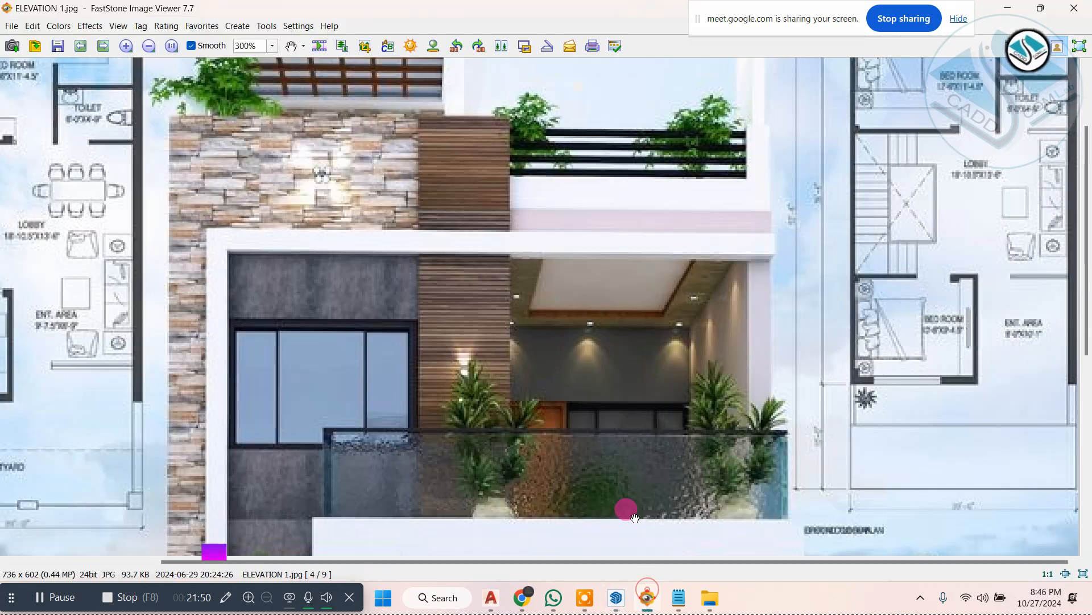
pyautogui.scroll(-2, 511, 314)
pyautogui.scroll(1, 556, 384)
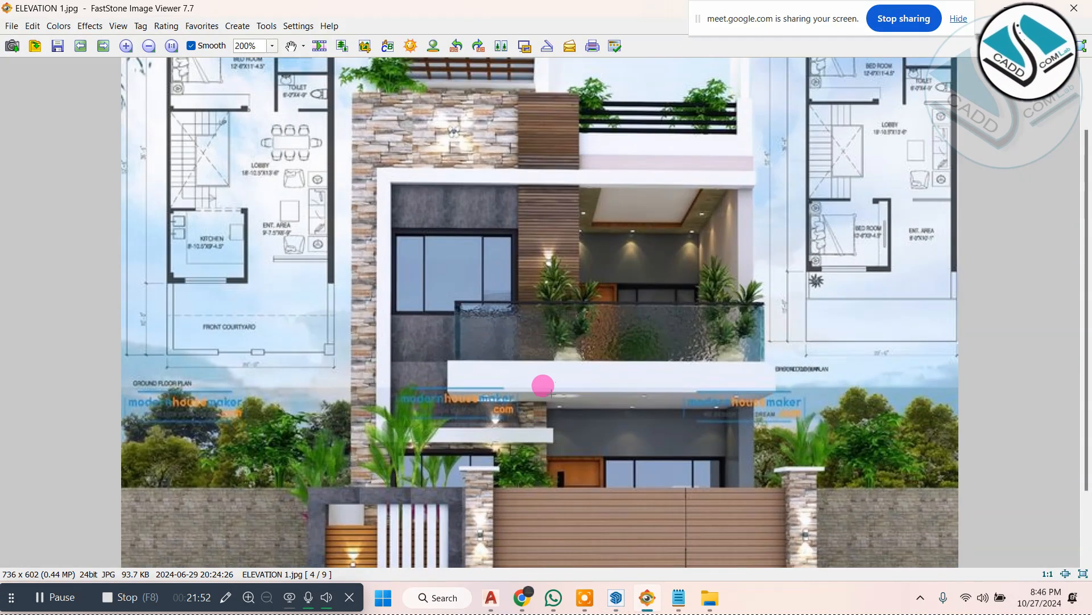
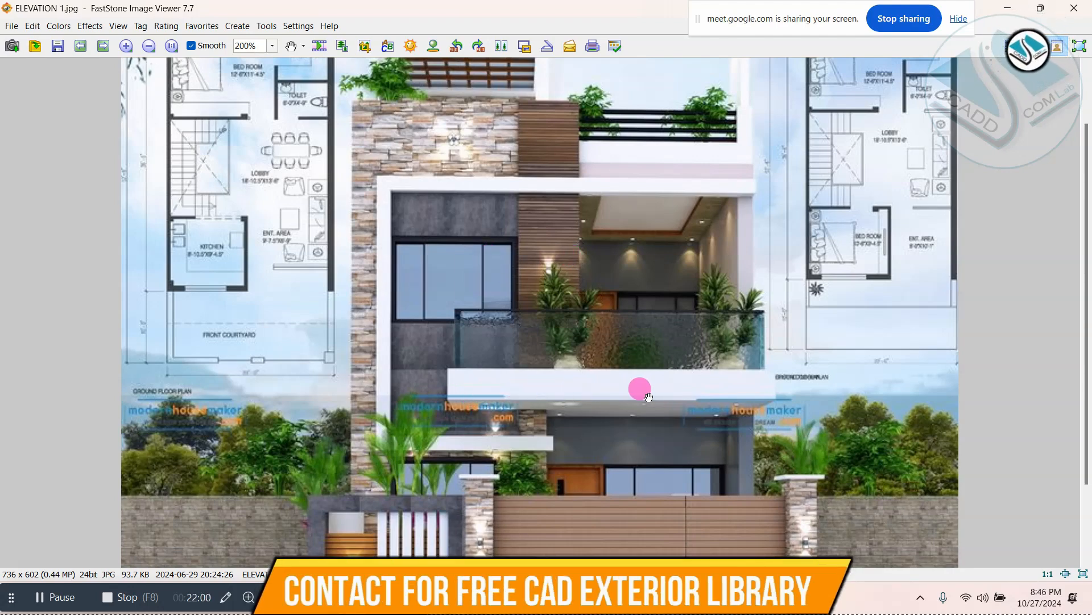
# Step: Open the slab between the storeys for editing and split its front face with a vertical line between the front window and the door recess
pyautogui.click(1004, 7)
pyautogui.scroll(6, 361, 373)
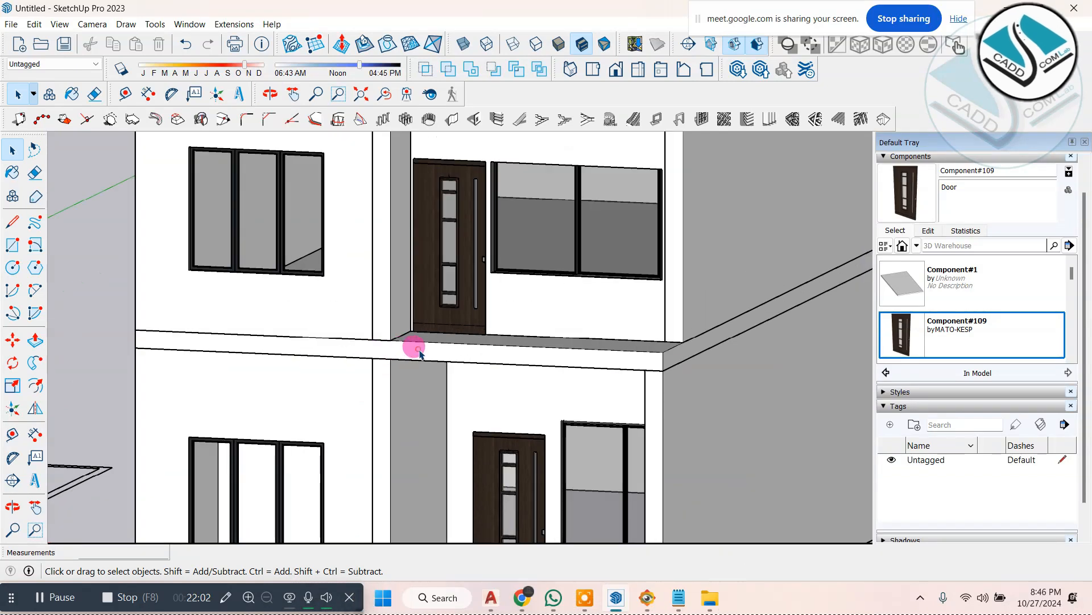
pyautogui.scroll(-5, 500, 268)
pyautogui.scroll(5, 387, 338)
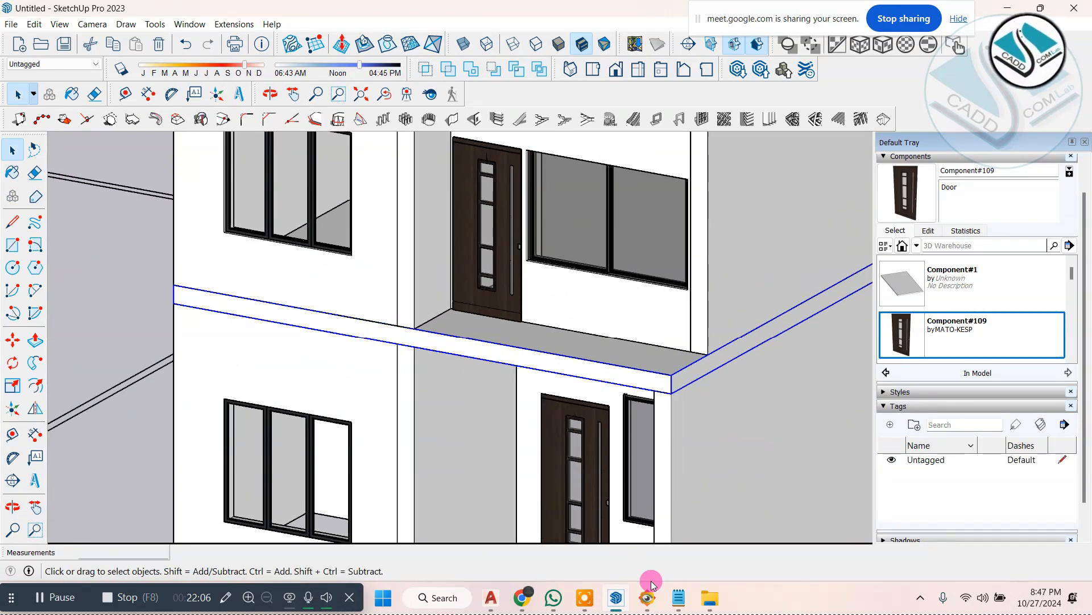
pyautogui.click(648, 599)
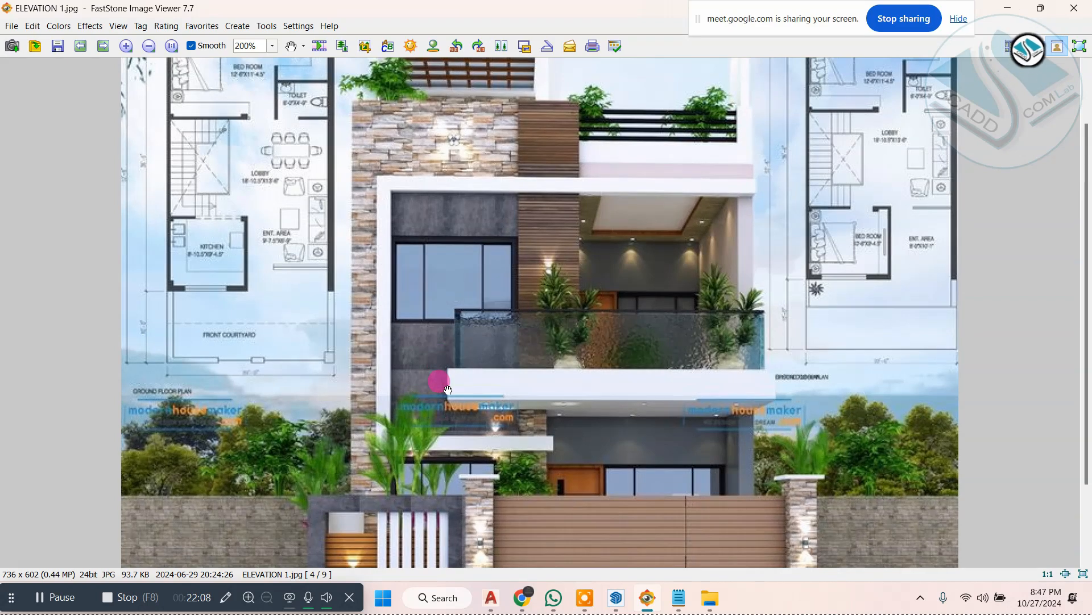
pyautogui.click(1004, 9)
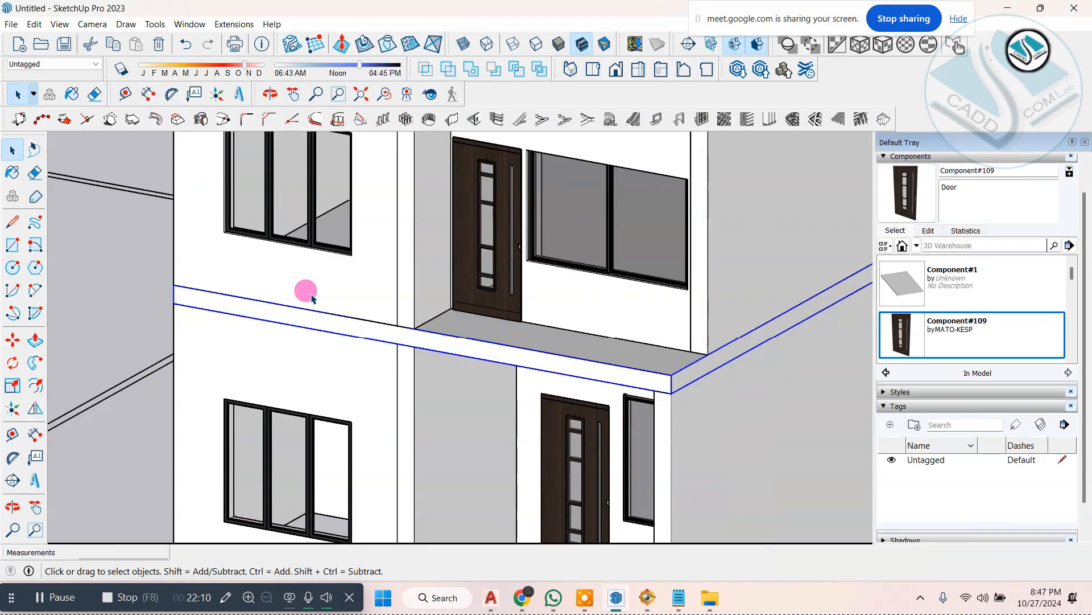
pyautogui.doubleClick(420, 341)
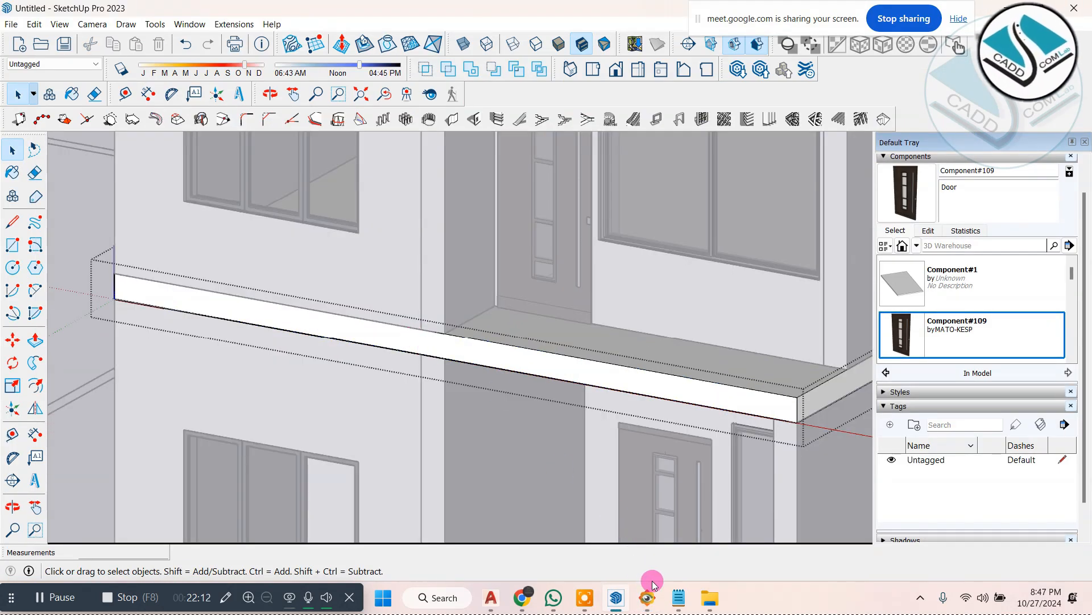
pyautogui.click(649, 596)
pyautogui.click(650, 597)
pyautogui.scroll(6, 285, 313)
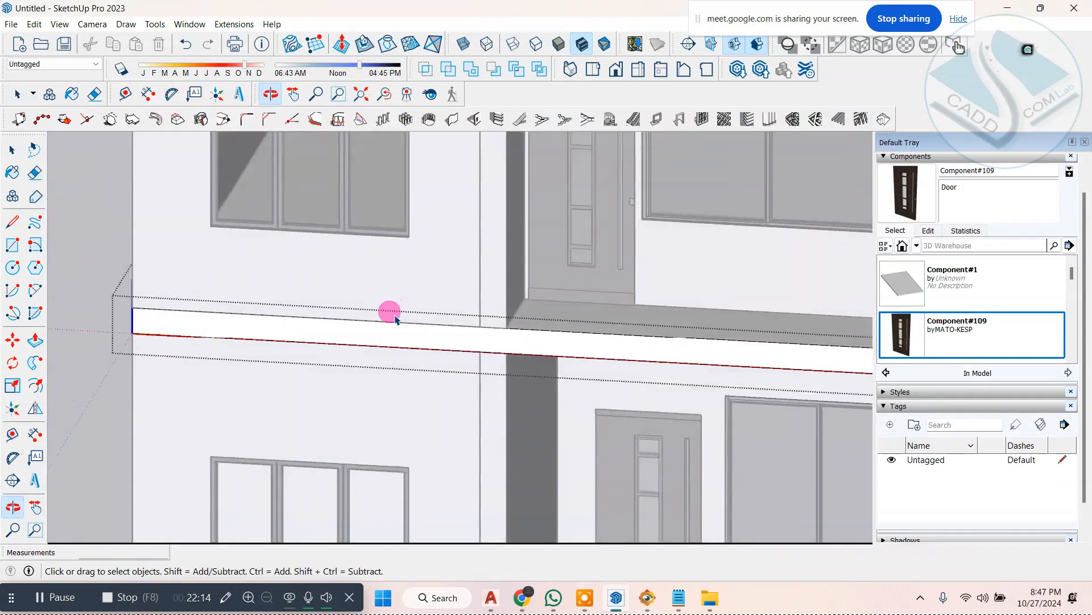
pyautogui.click(13, 222)
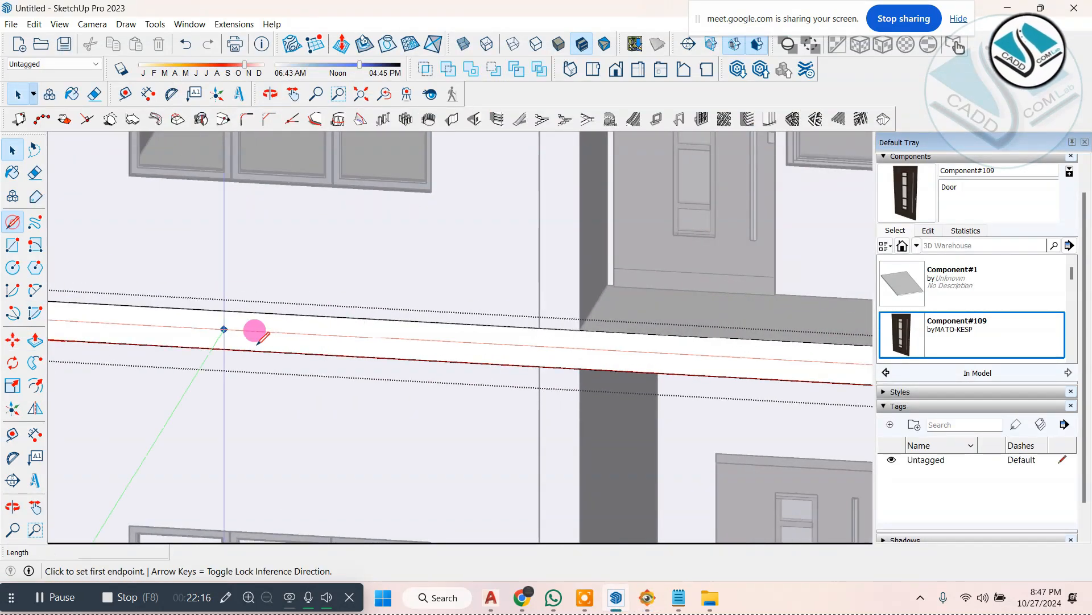
pyautogui.click(312, 316)
pyautogui.click(311, 354)
pyautogui.click(11, 149)
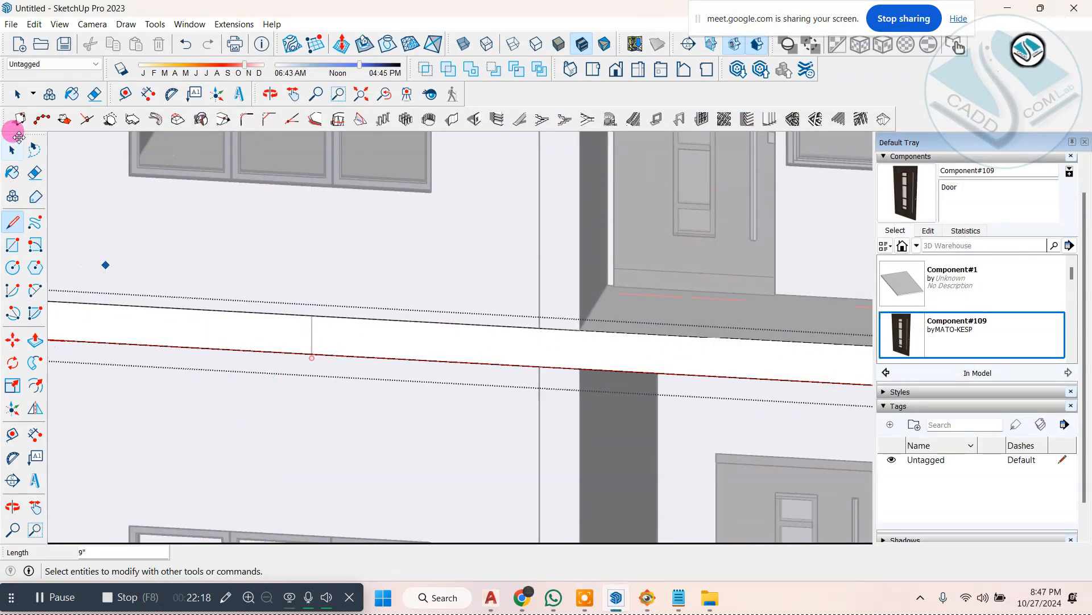
# Step: Push/Pull the longer part of the split slab face outward 2' 9" to form the balcony projection
pyautogui.scroll(-2, 148, 250)
pyautogui.click(349, 321)
pyautogui.scroll(-2, 364, 322)
pyautogui.moveTo(500, 324); pyautogui.dragTo(393, 340, button='middle')
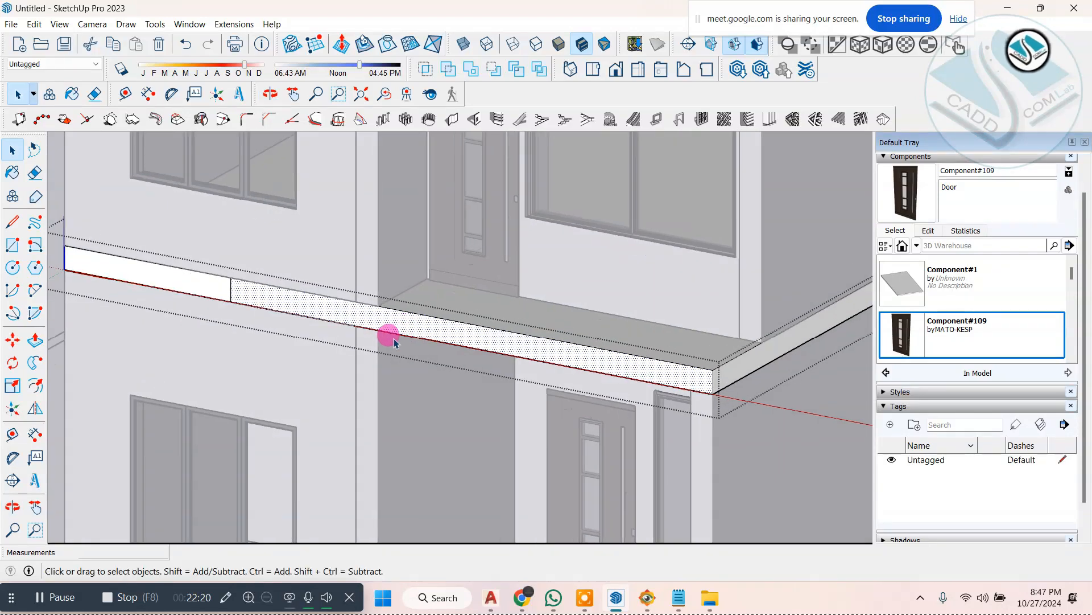
pyautogui.scroll(1, 392, 340)
pyautogui.click(34, 341)
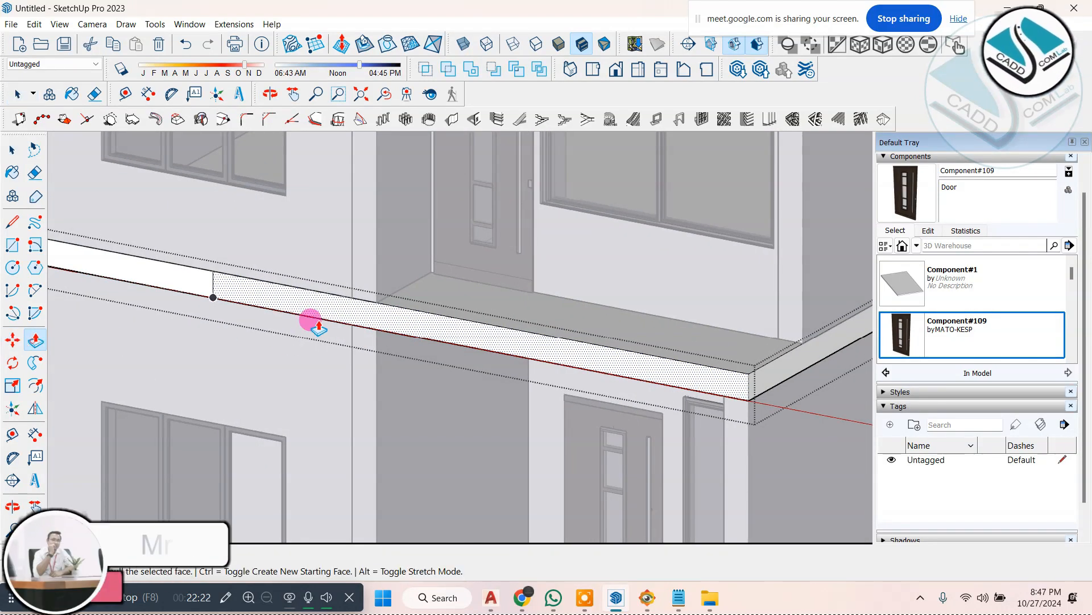
pyautogui.click(415, 319)
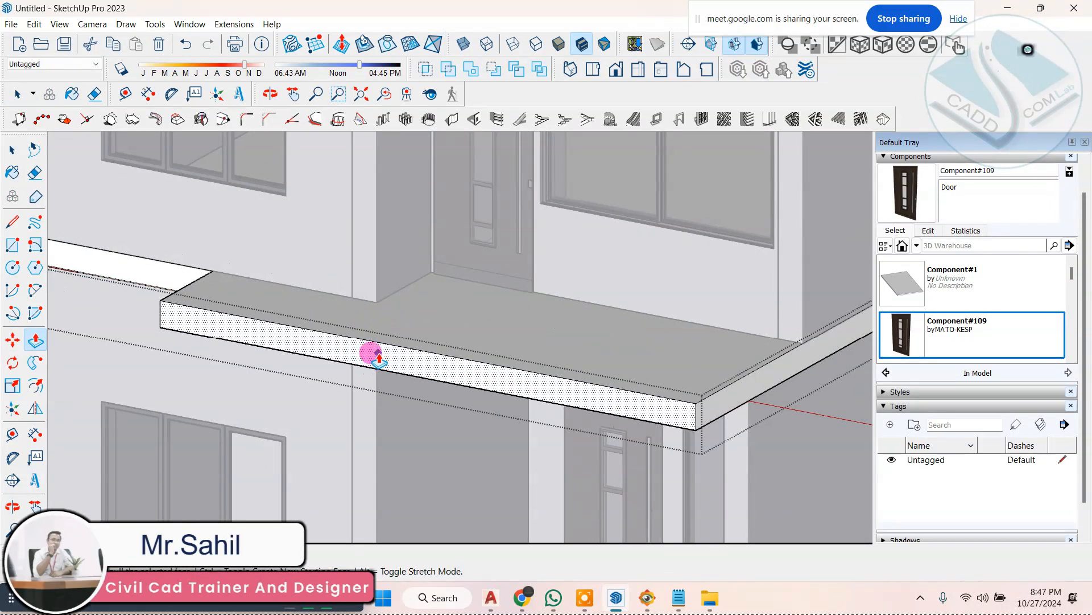
pyautogui.moveTo(373, 353); pyautogui.dragTo(532, 330, button='middle')
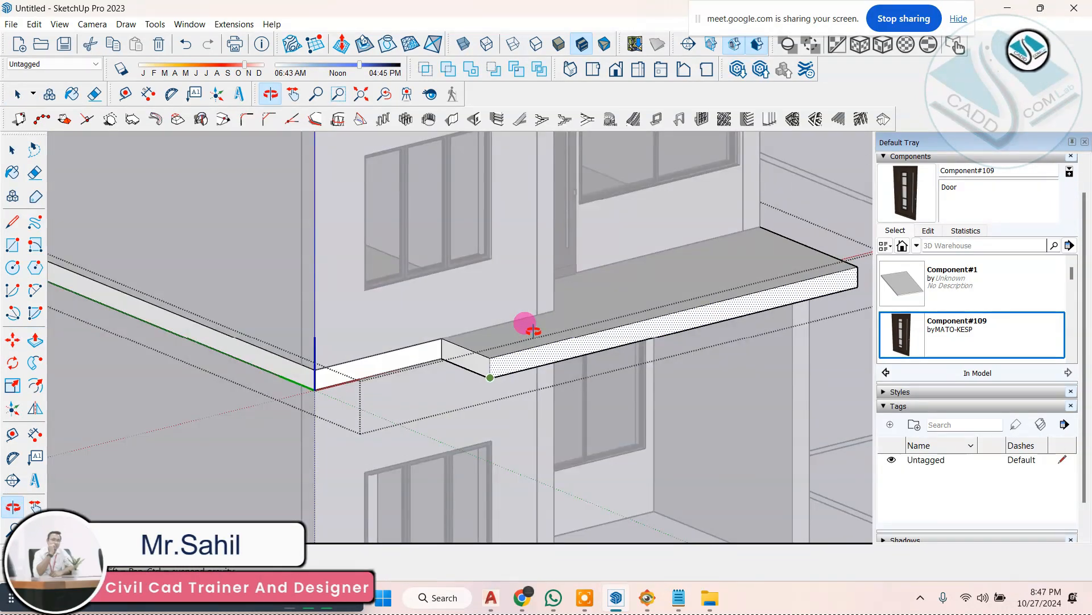
# Step: Check the balcony against ELEVATION 1.jpg, extend its front face a further 10 1/2", and leave the slab's editing mode
pyautogui.click(649, 601)
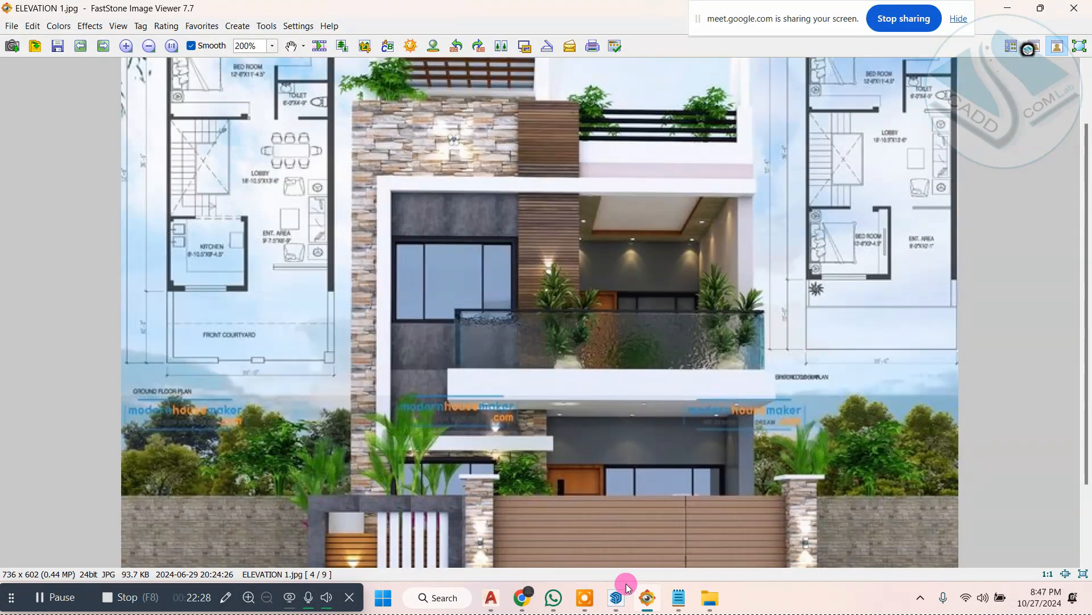
pyautogui.click(648, 600)
pyautogui.moveTo(538, 427)
pyautogui.mouseDown(button='middle')
pyautogui.moveTo(284, 419)
pyautogui.moveTo(524, 402)
pyautogui.mouseUp(button='middle')
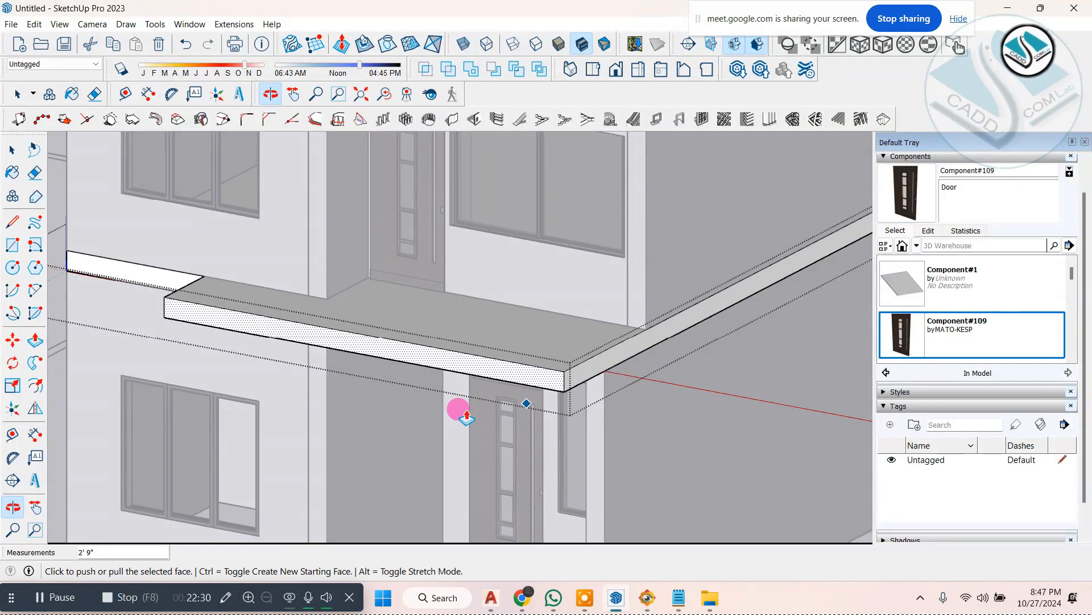
pyautogui.scroll(2, 191, 317)
pyautogui.click(189, 316)
pyautogui.click(181, 337)
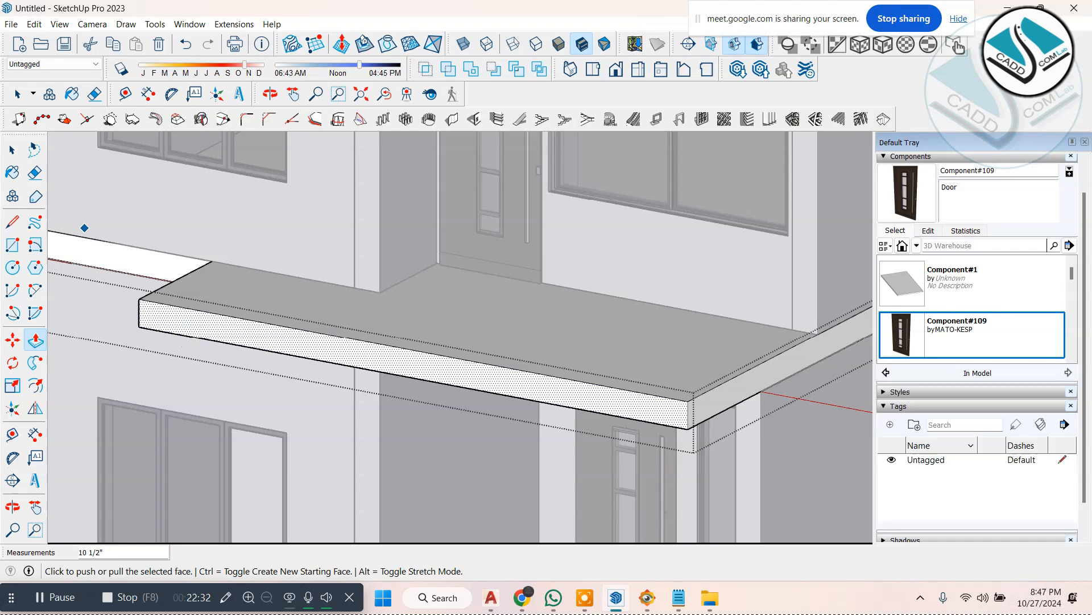
pyautogui.click(11, 150)
pyautogui.scroll(-3, 398, 407)
pyautogui.moveTo(427, 357); pyautogui.dragTo(376, 356, button='middle')
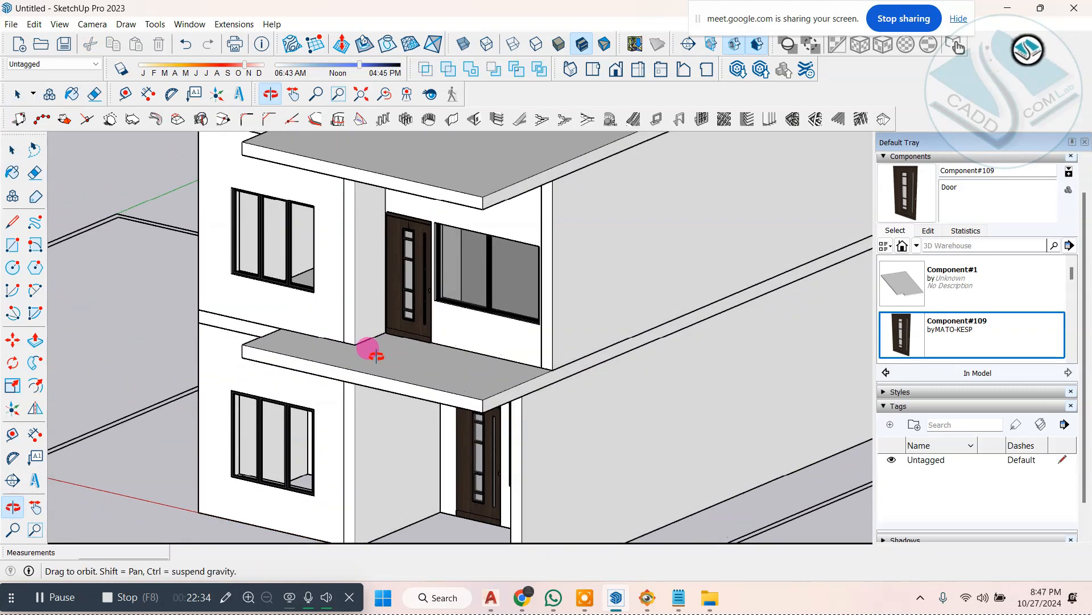
pyautogui.press('space')
# Step: Open the upper storey's walls for editing and pull the front end of the side wall beside the balcony window out about 2' 3 7/8"
pyautogui.click(647, 596)
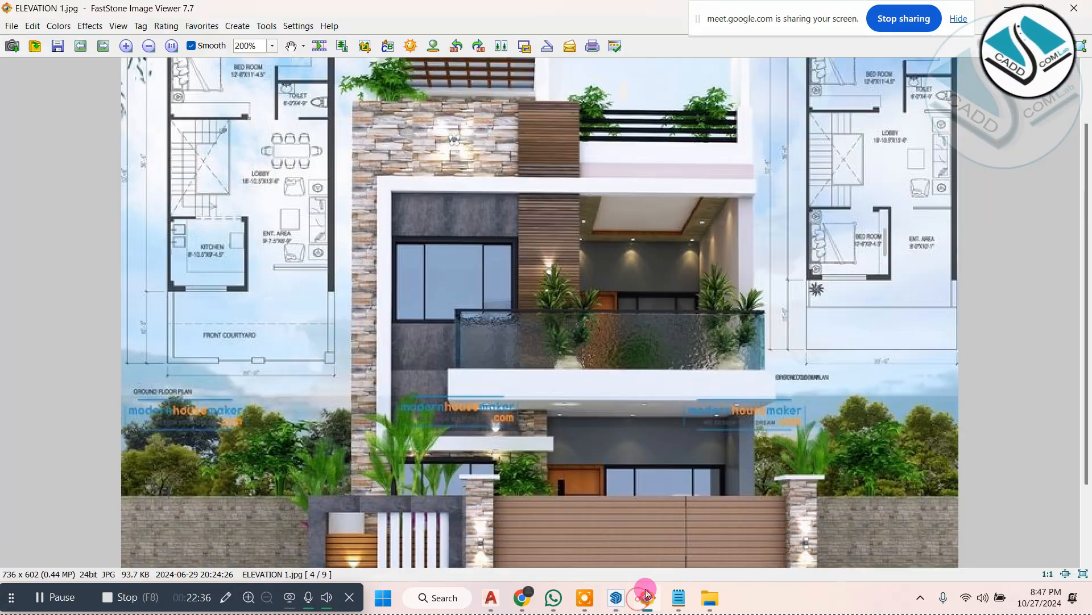
pyautogui.click(675, 598)
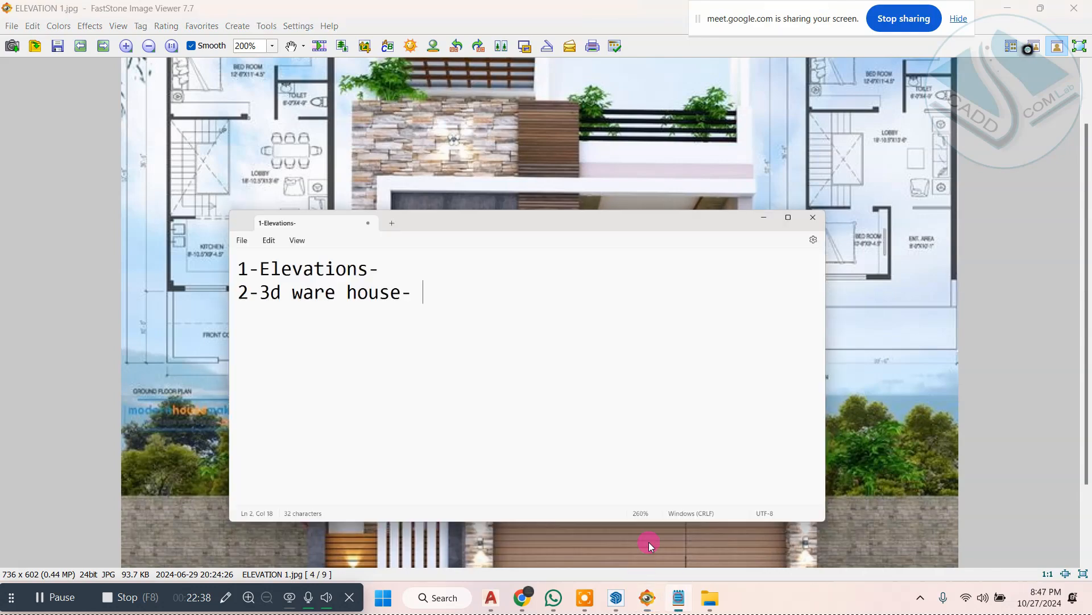
pyautogui.click(673, 602)
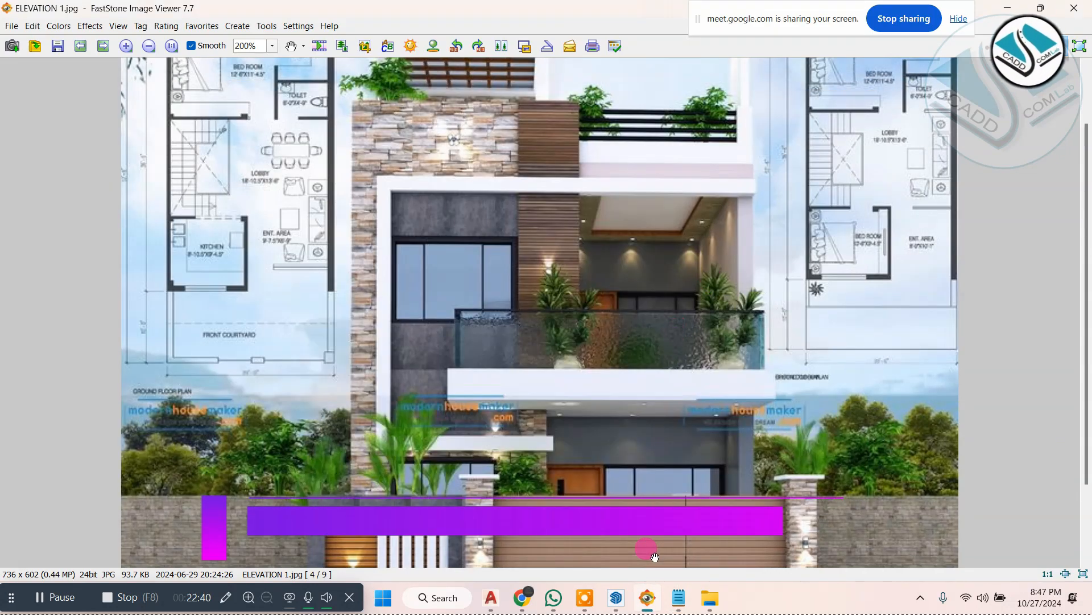
pyautogui.click(646, 594)
pyautogui.scroll(3, 523, 303)
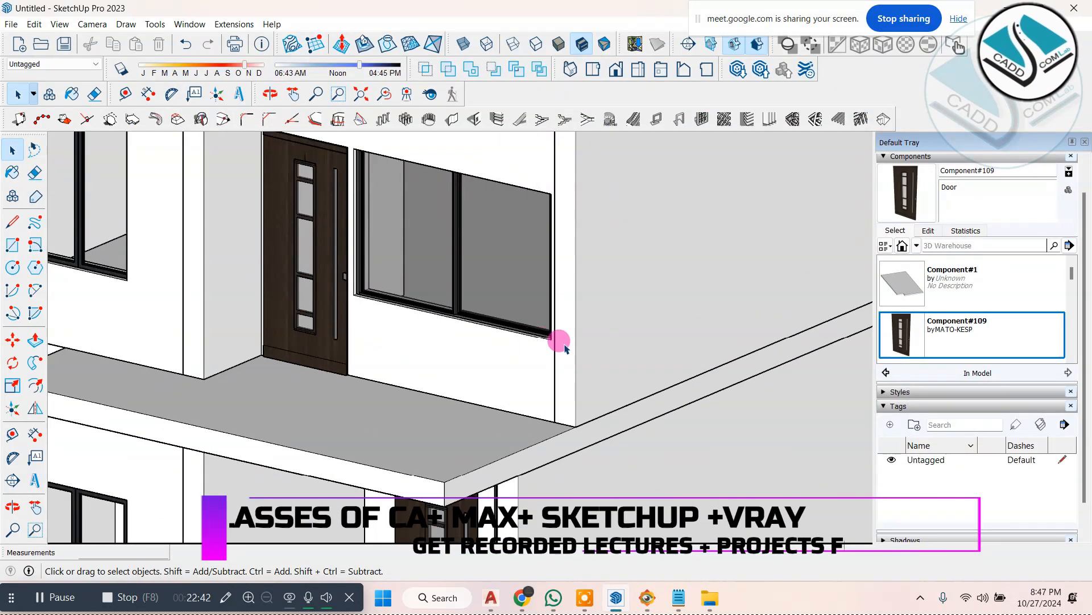
pyautogui.doubleClick(563, 343)
pyautogui.tripleClick(563, 343)
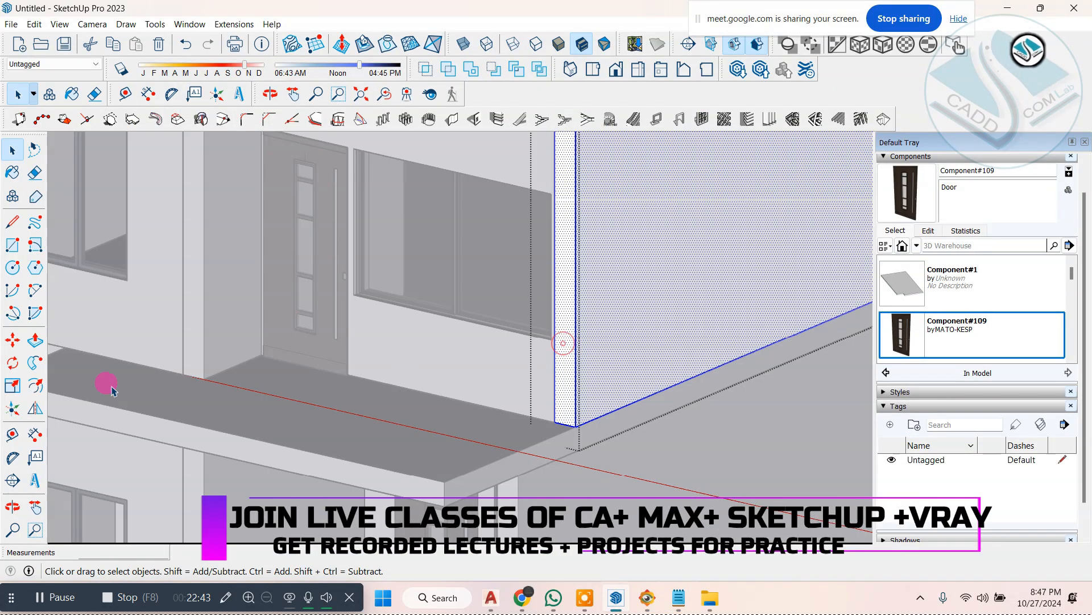
pyautogui.click(36, 340)
pyautogui.click(538, 435)
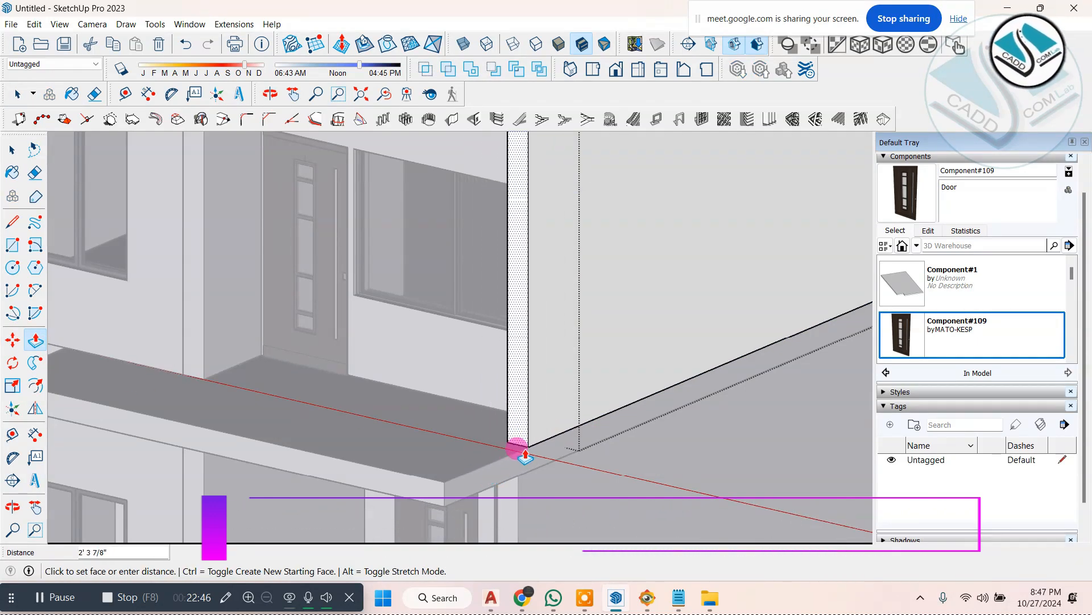
pyautogui.click(517, 450)
pyautogui.scroll(-3, 514, 422)
pyautogui.click(11, 151)
pyautogui.click(62, 199)
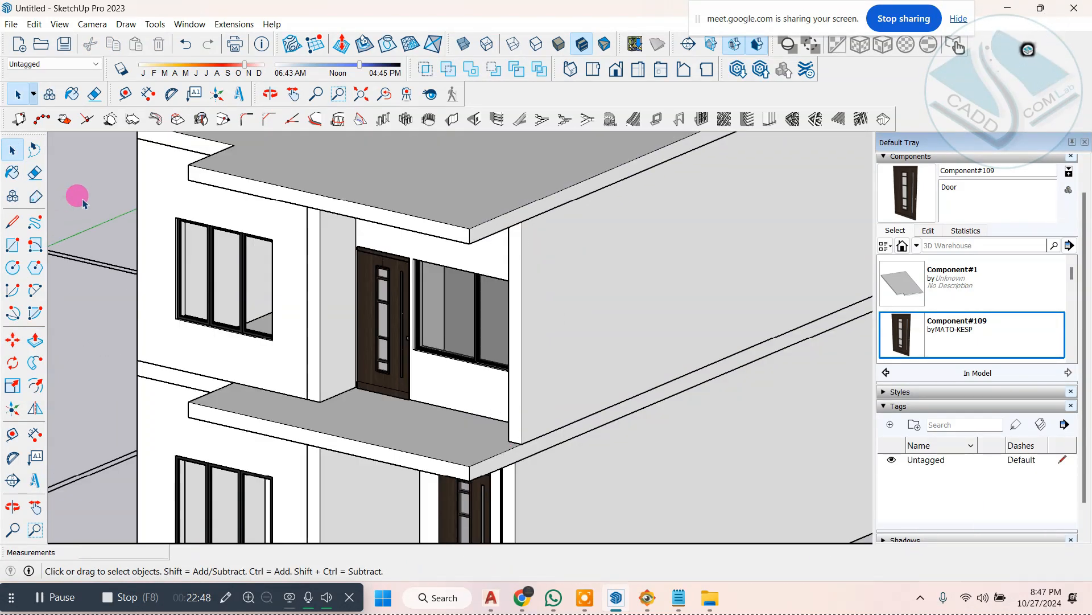
# Step: Compare the model's roof slab, balcony and side wall with the white frame and facade in ELEVATION 1.jpg
pyautogui.scroll(-2, 515, 341)
pyautogui.moveTo(353, 381)
pyautogui.mouseDown(button='middle')
pyautogui.moveTo(548, 301)
pyautogui.moveTo(658, 342)
pyautogui.moveTo(471, 366)
pyautogui.moveTo(707, 373)
pyautogui.moveTo(678, 361)
pyautogui.moveTo(649, 376)
pyautogui.mouseUp(button='middle')
pyautogui.click(647, 597)
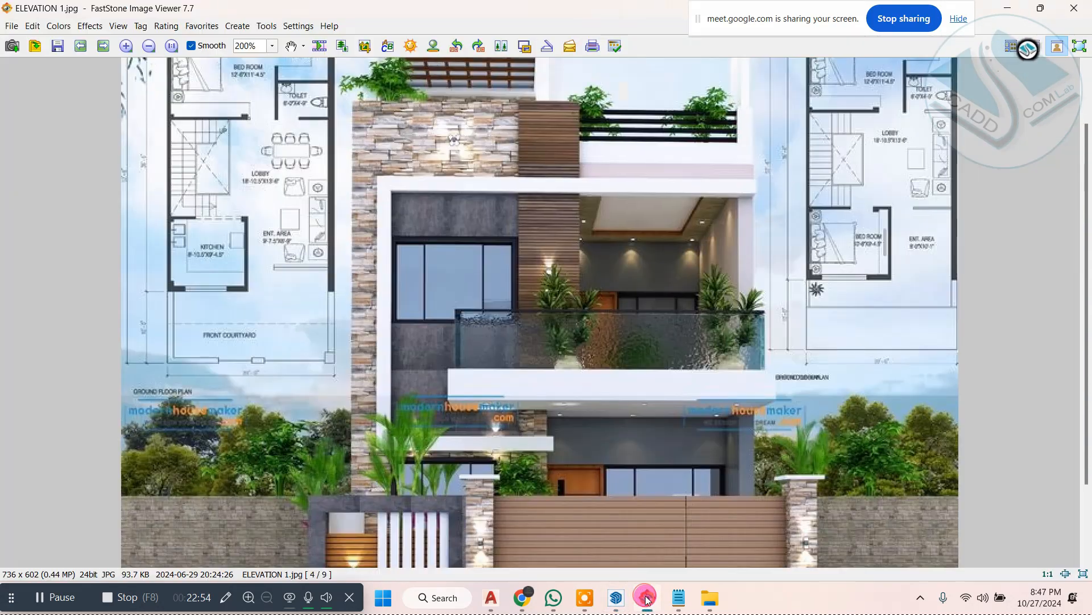
pyautogui.moveTo(594, 396); pyautogui.dragTo(696, 196)
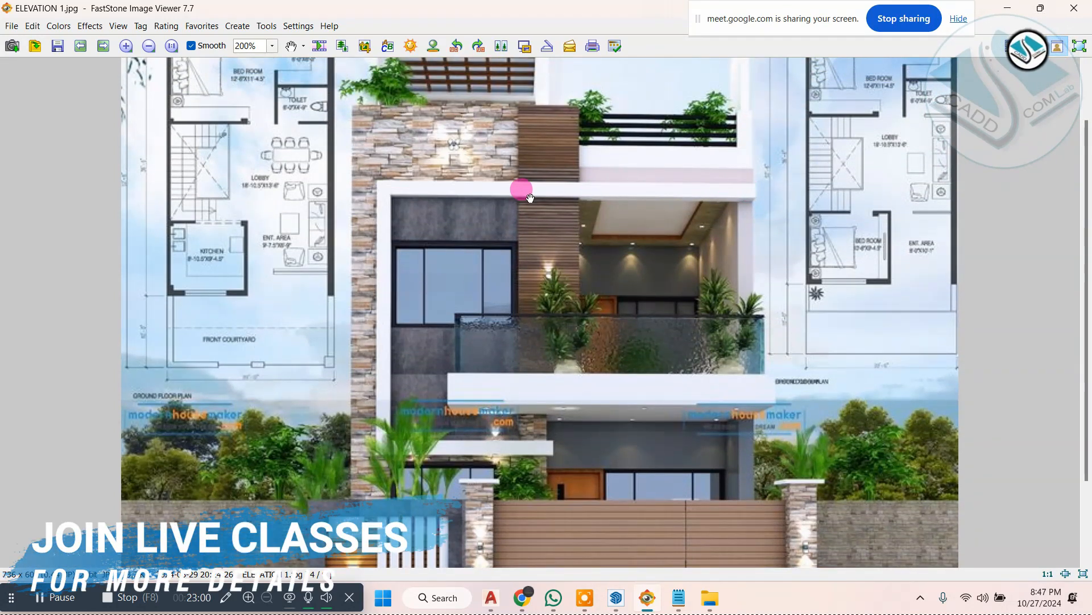
pyautogui.moveTo(425, 227); pyautogui.dragTo(408, 403)
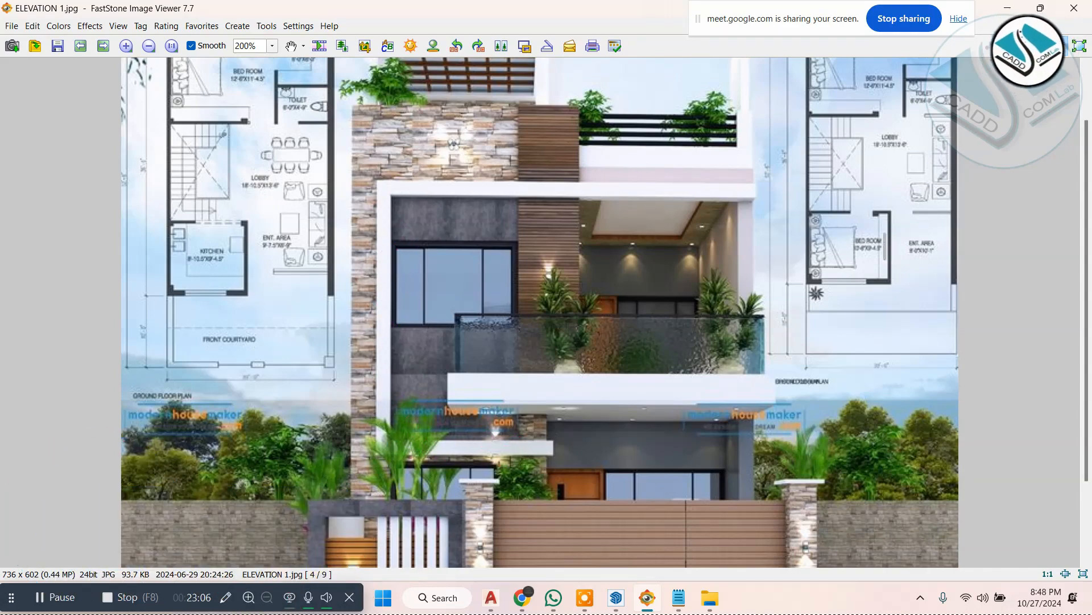
pyautogui.click(1008, 9)
pyautogui.moveTo(592, 221); pyautogui.dragTo(528, 185, button='middle')
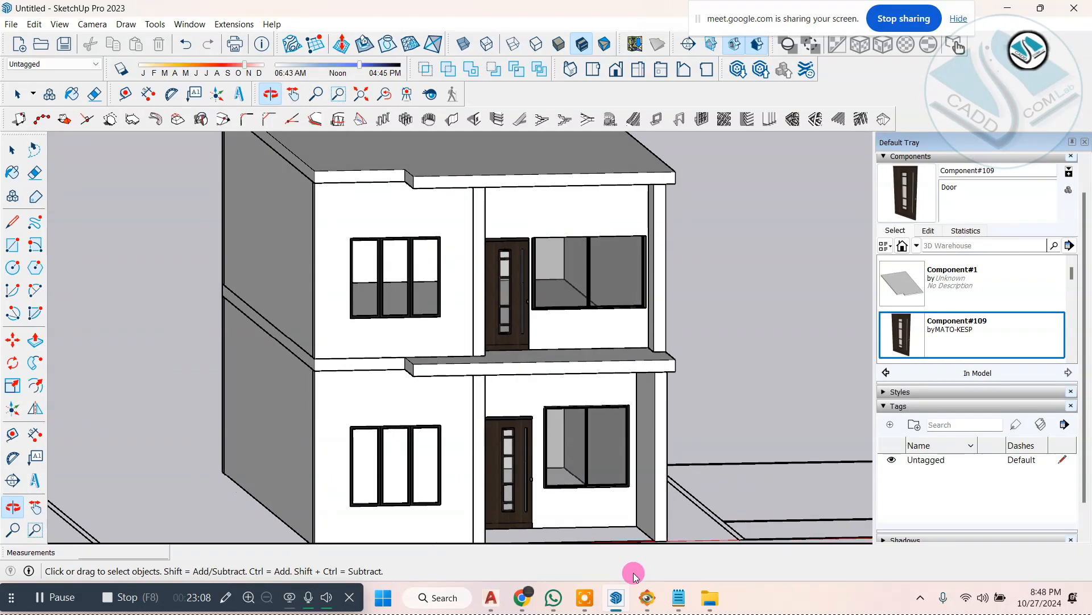
pyautogui.click(643, 597)
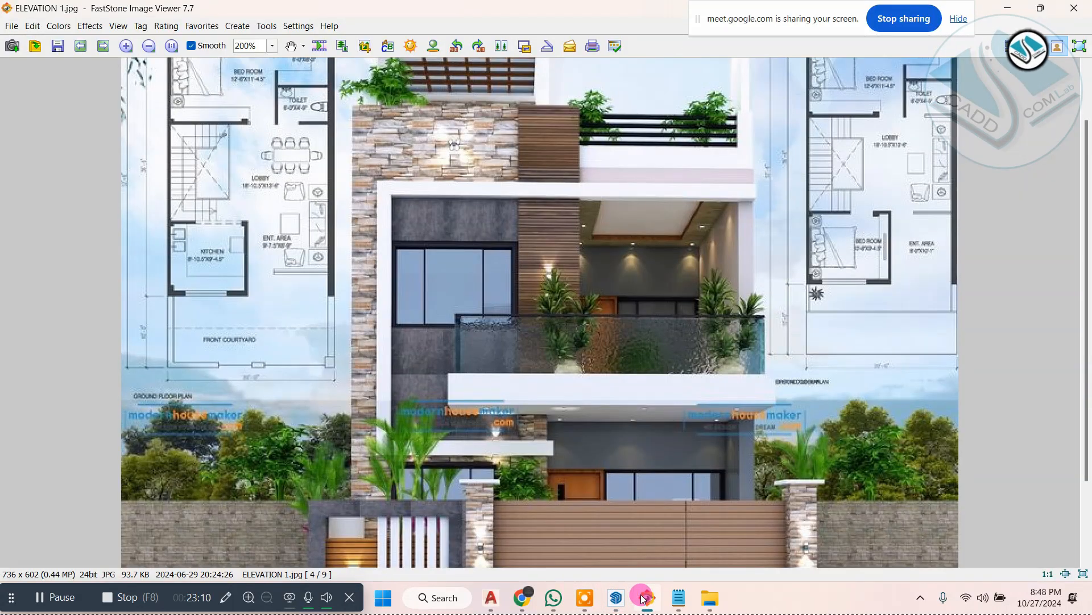
pyautogui.click(643, 598)
pyautogui.click(643, 597)
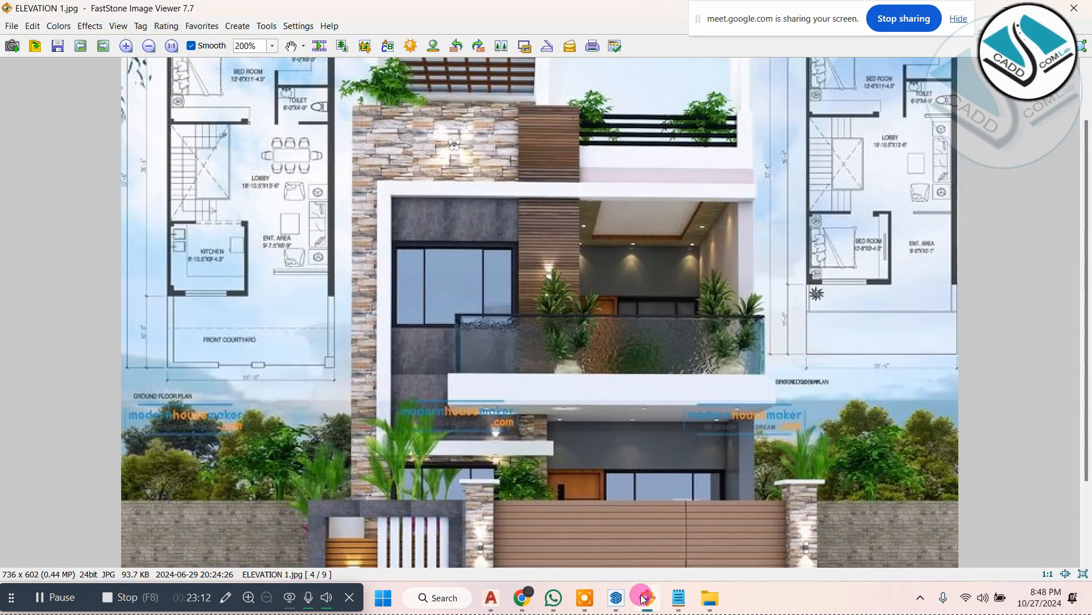
pyautogui.click(643, 597)
pyautogui.click(643, 598)
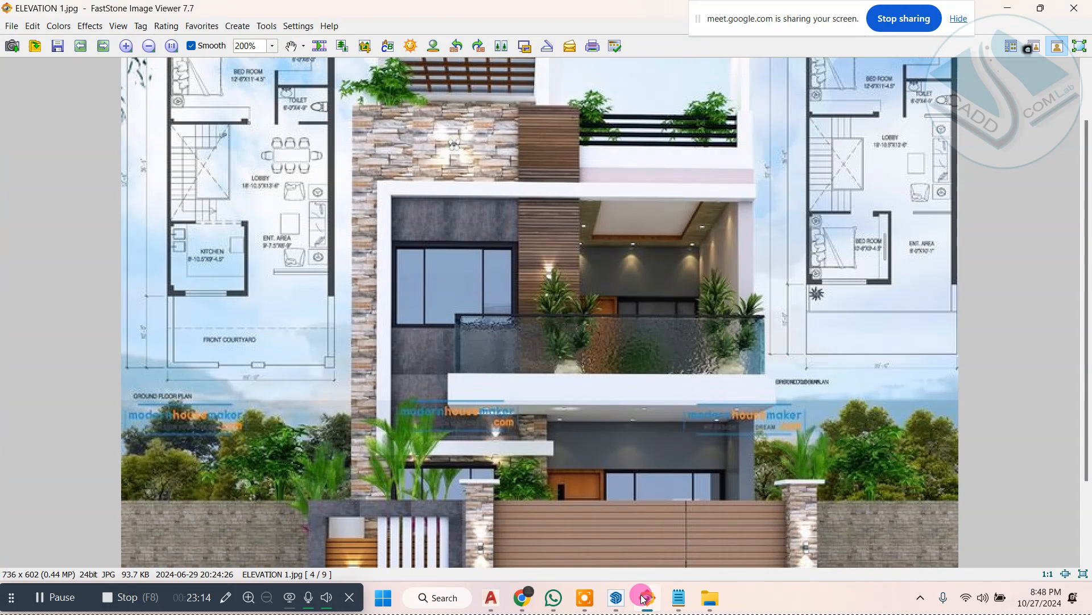
pyautogui.click(643, 597)
# Step: Open the roof slab for editing and push its projecting front face back 3' 7 1/2", flush with the recessed front edge
pyautogui.scroll(5, 530, 296)
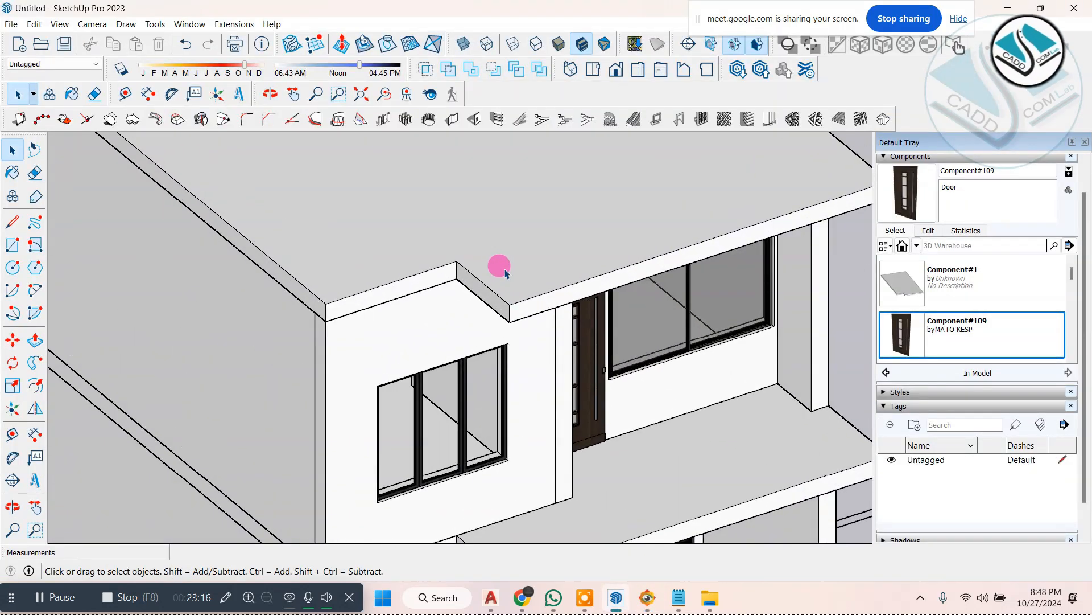
pyautogui.scroll(-1, 505, 273)
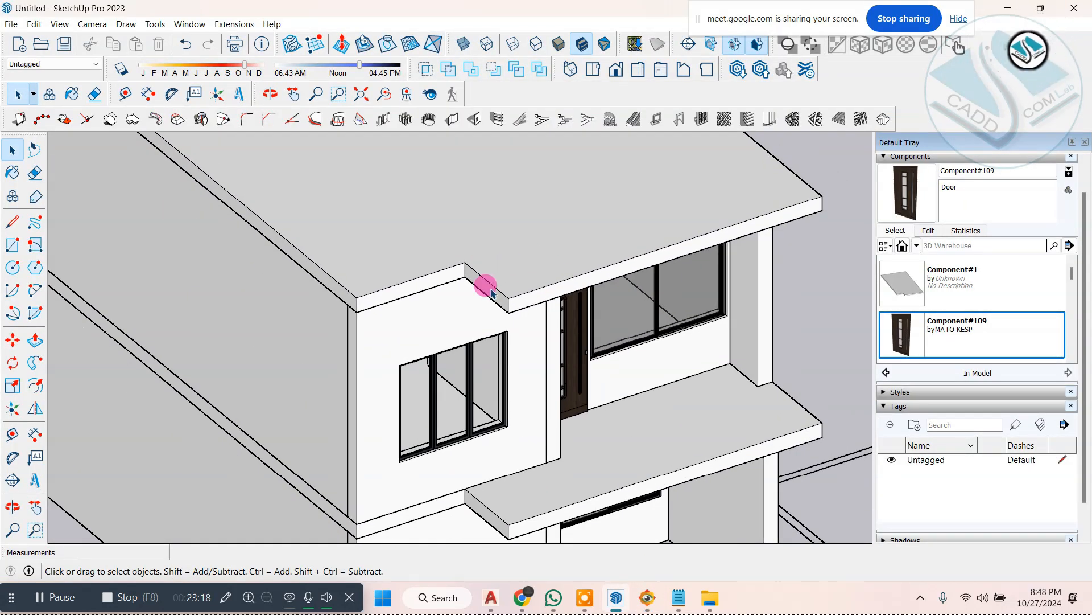
pyautogui.scroll(2, 496, 271)
pyautogui.scroll(-2, 538, 307)
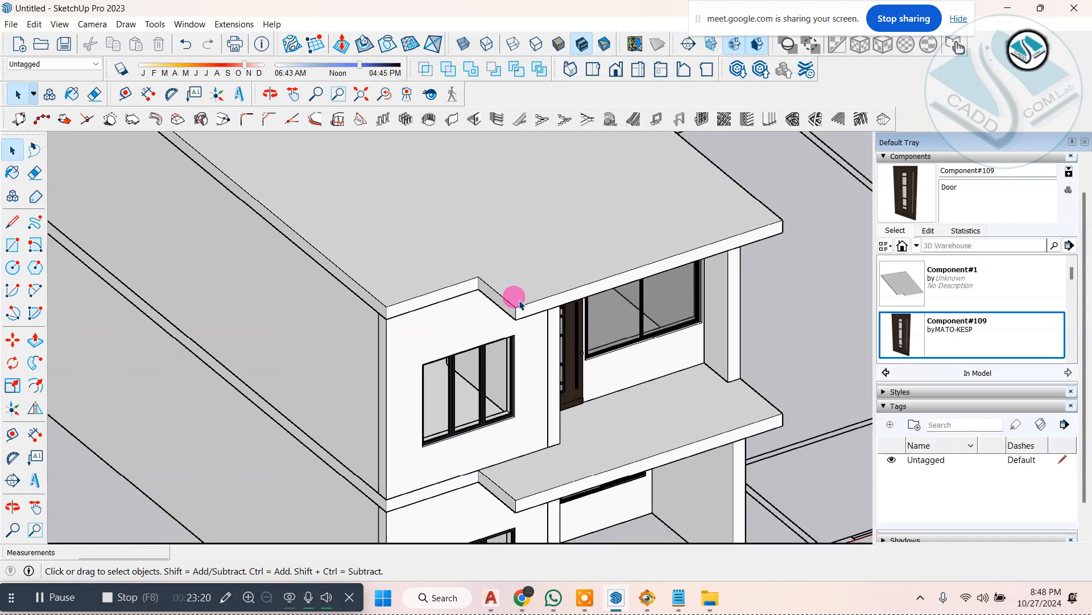
pyautogui.scroll(2, 518, 310)
pyautogui.scroll(4, 520, 314)
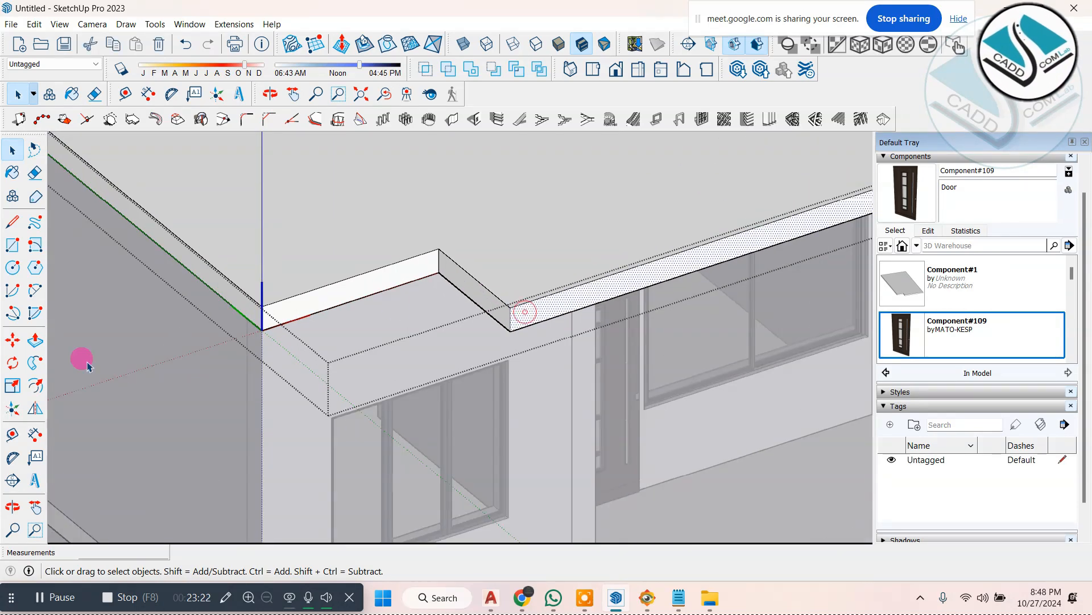
pyautogui.click(36, 340)
pyautogui.click(529, 316)
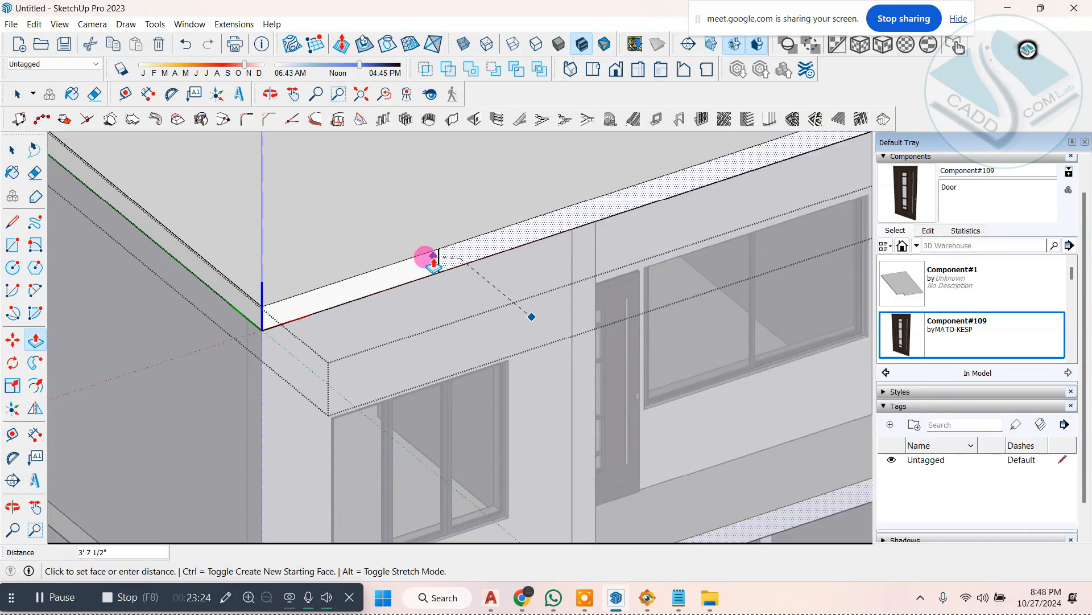
pyautogui.click(433, 259)
pyautogui.click(12, 149)
# Step: Open the balcony slab between the storeys for editing and pull the longer part of its front face outward again
pyautogui.scroll(-5, 391, 280)
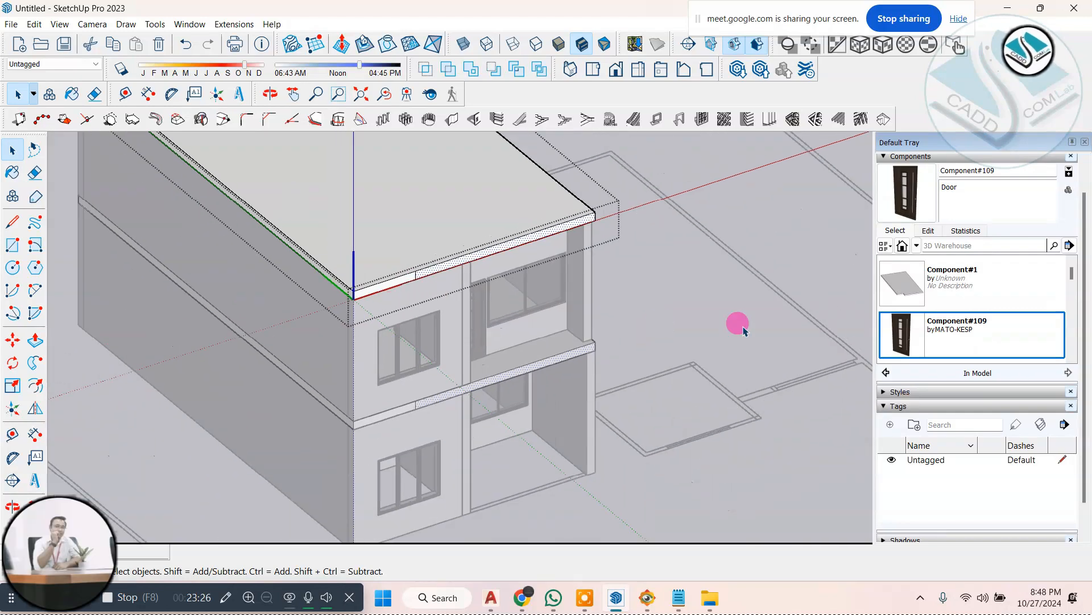
pyautogui.scroll(-2, 734, 327)
pyautogui.scroll(5, 444, 392)
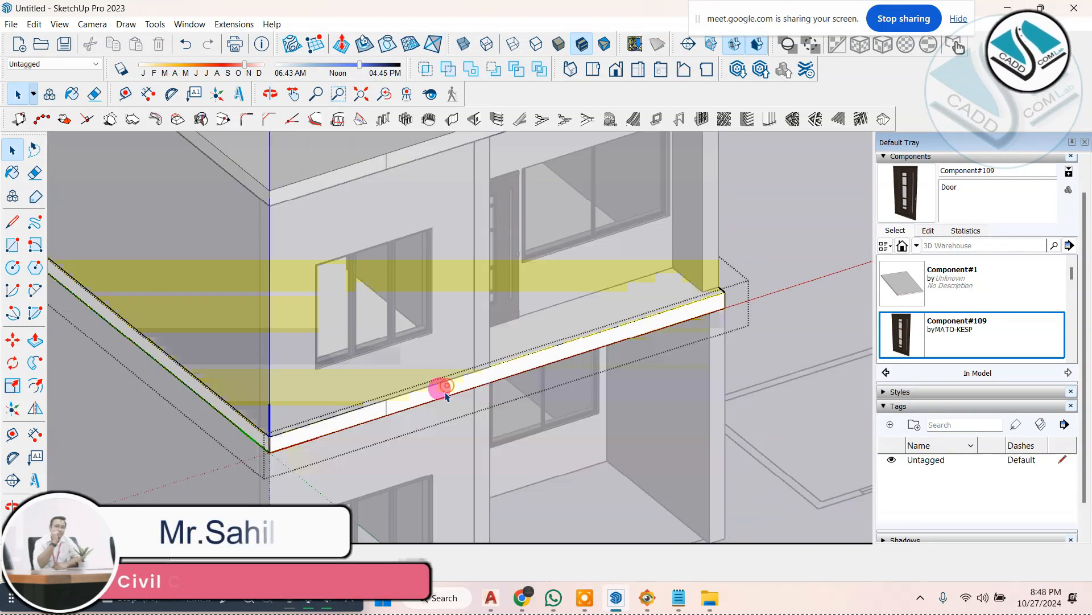
pyautogui.click(35, 340)
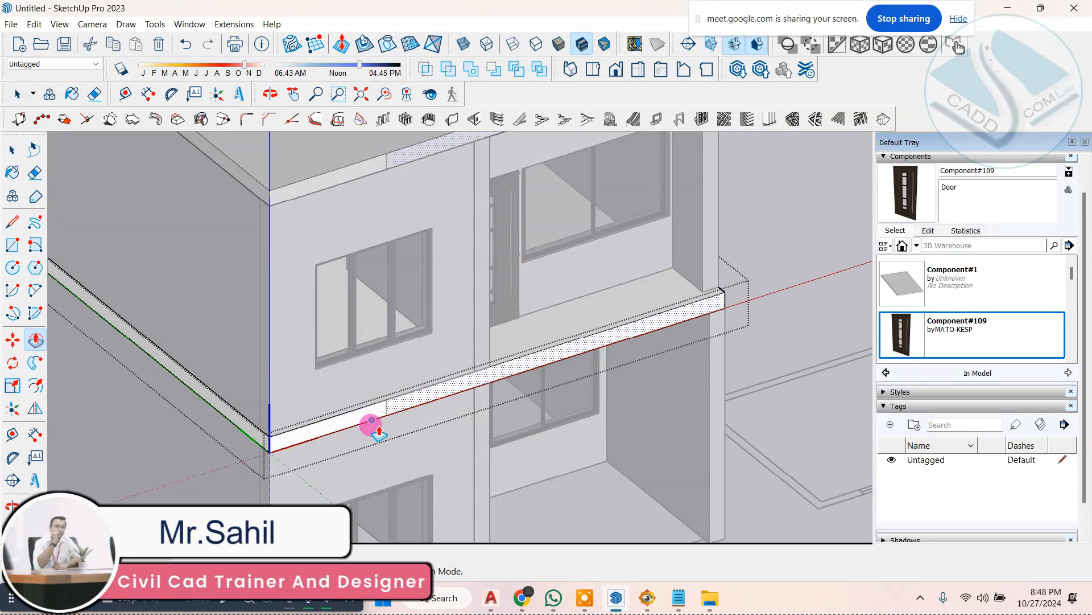
pyautogui.click(404, 409)
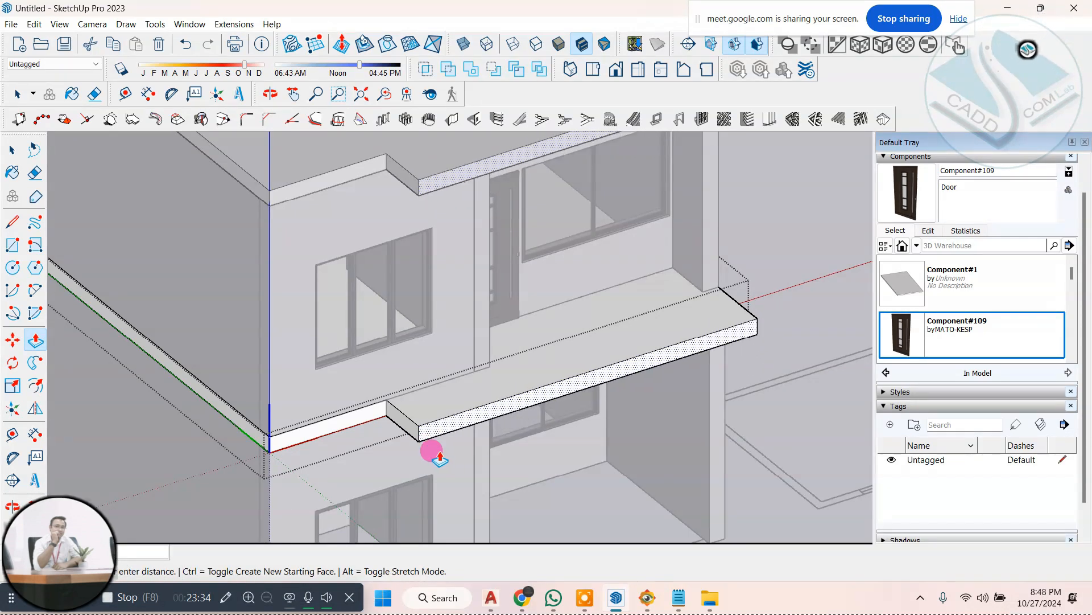
pyautogui.click(419, 450)
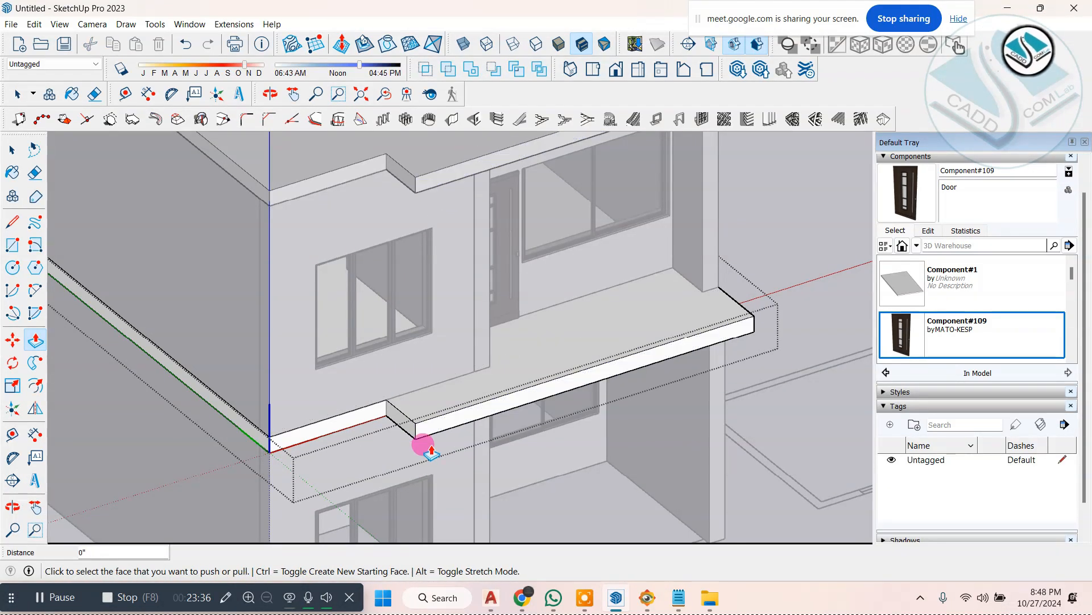
# Step: Undo the recent Push/Pull changes to the balcony slab and the roof slab
pyautogui.click(11, 149)
pyautogui.scroll(-2, 337, 334)
pyautogui.click(670, 232)
pyautogui.hotkey('ctrl', 'z')
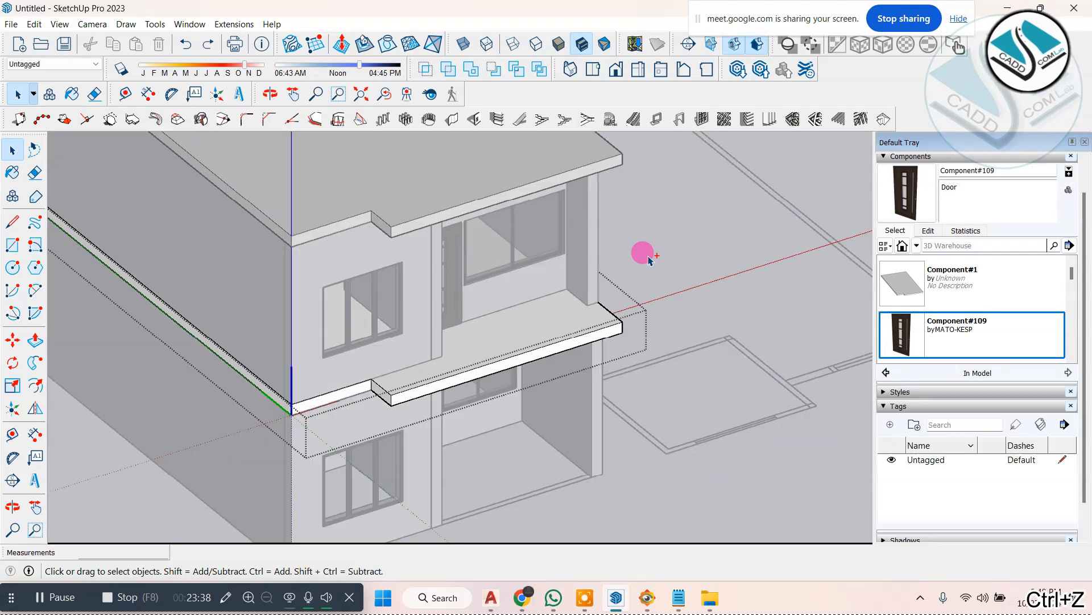
pyautogui.hotkey('ctrl', 'z')
pyautogui.hotkey('ctrl', 'z')
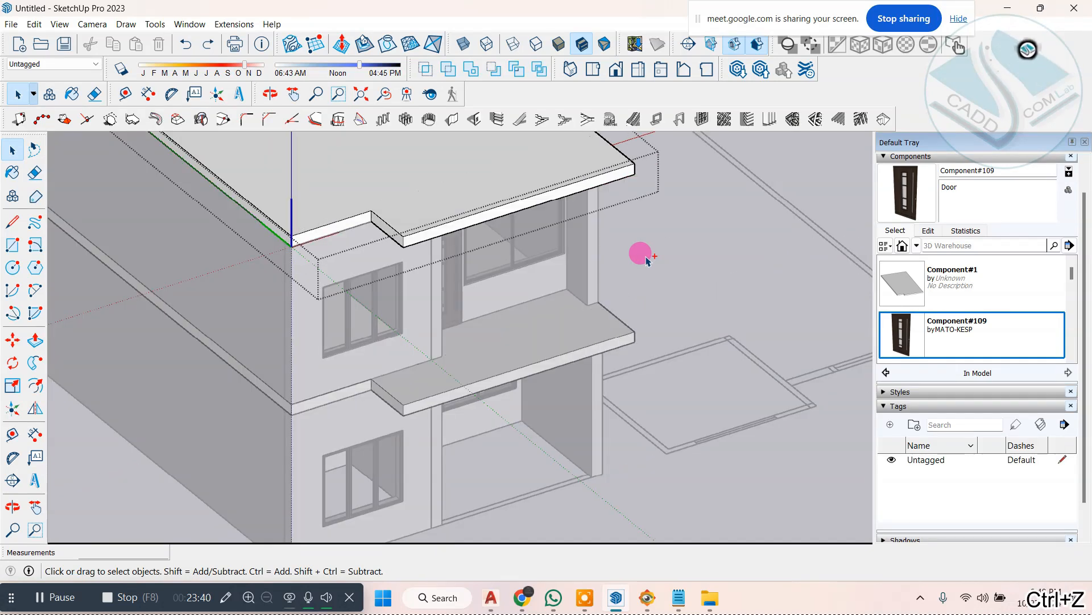
# Step: Leave the slab's editing mode and make the roof slab a unique component, independent of the balcony slab
pyautogui.click(645, 256)
pyautogui.scroll(-2, 535, 312)
pyautogui.scroll(2, 448, 216)
pyautogui.click(448, 217)
pyautogui.scroll(3, 449, 221)
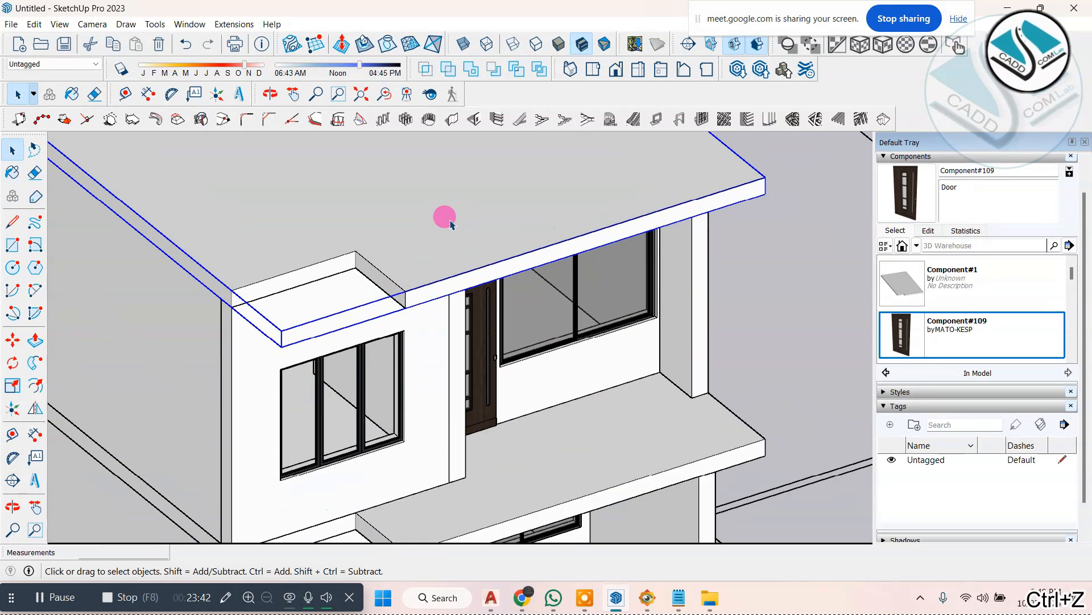
pyautogui.scroll(-1, 453, 261)
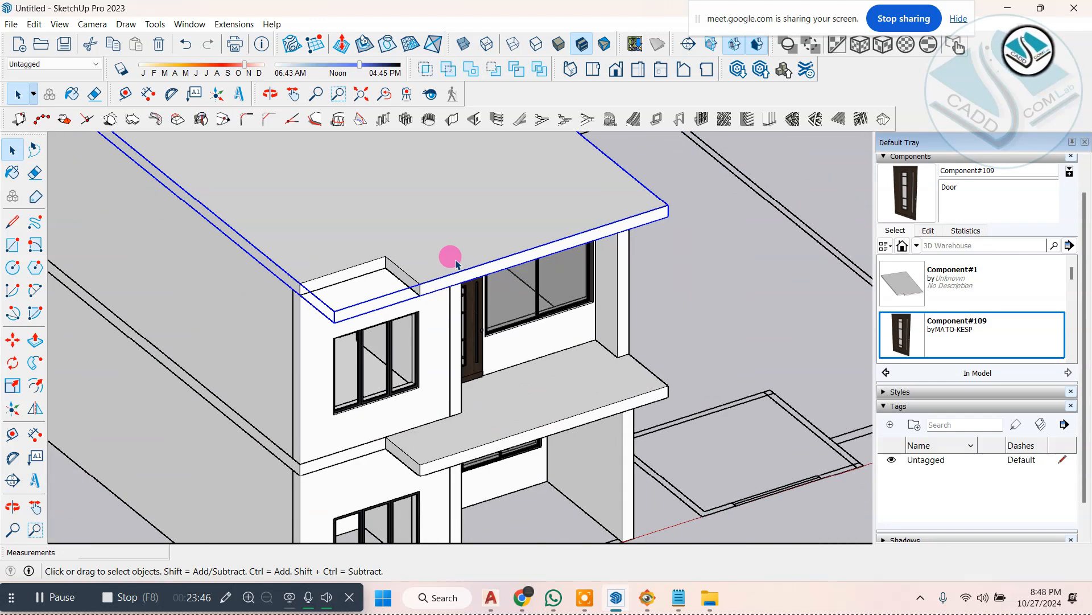
pyautogui.scroll(1, 450, 264)
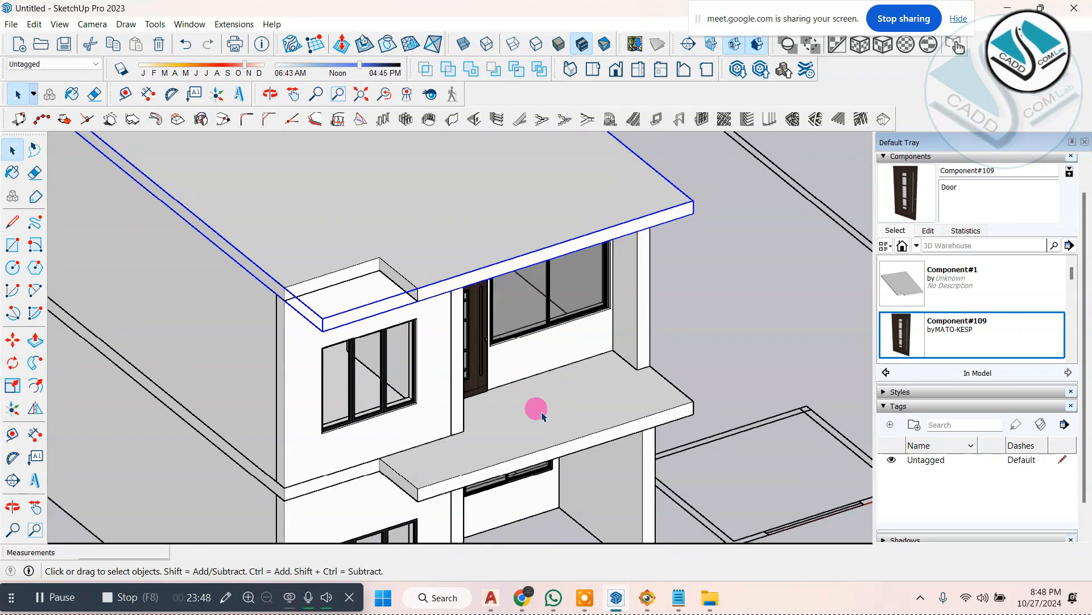
pyautogui.rightClick(483, 203)
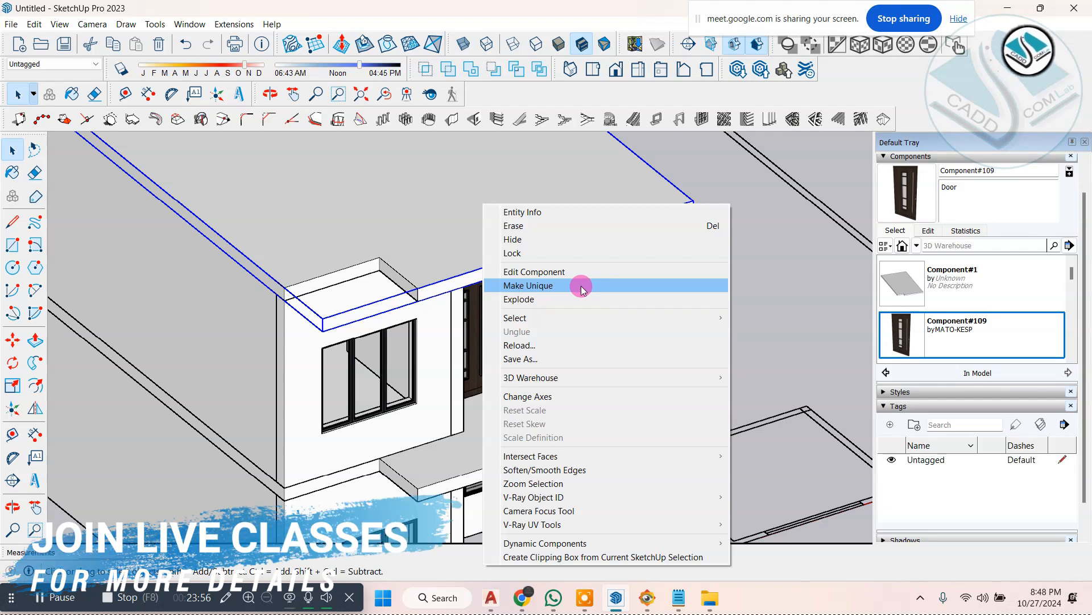
pyautogui.click(519, 285)
# Step: Push the unique roof slab's projecting front face back flush with the rest of its front edge, and leave its editing mode
pyautogui.scroll(3, 450, 279)
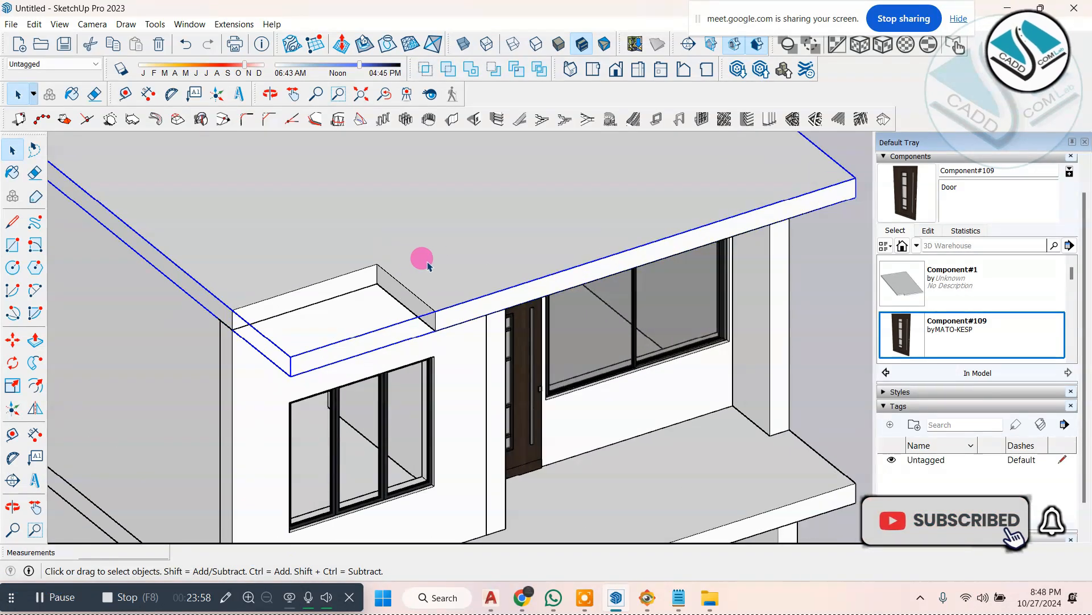
pyautogui.doubleClick(416, 279)
pyautogui.scroll(-1, 416, 279)
pyautogui.click(35, 340)
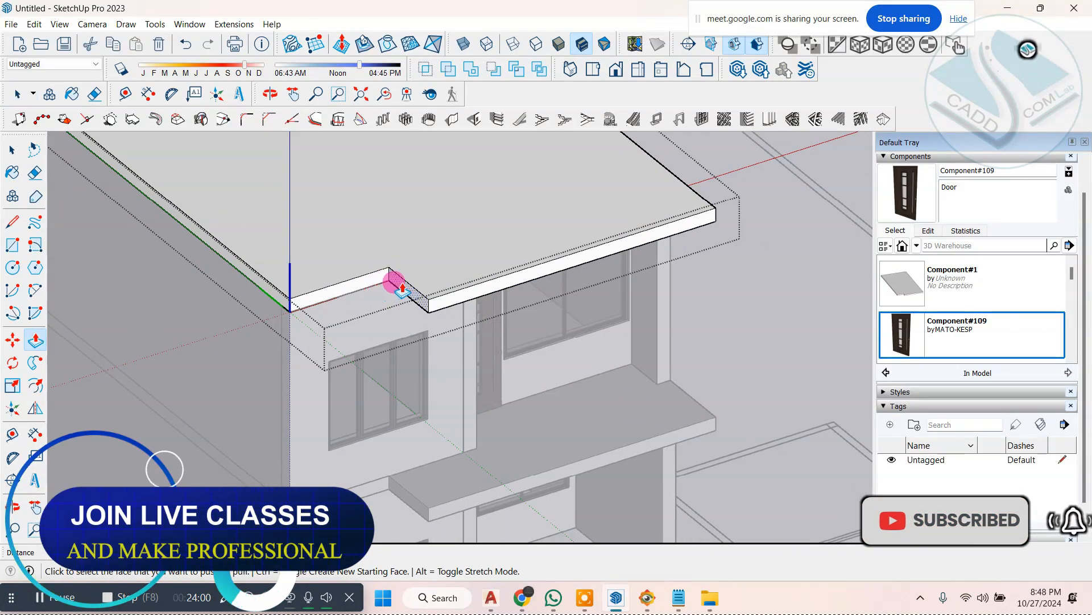
pyautogui.moveTo(458, 283); pyautogui.dragTo(691, 187)
pyautogui.moveTo(707, 231); pyautogui.dragTo(556, 237, button='middle')
pyautogui.click(17, 149)
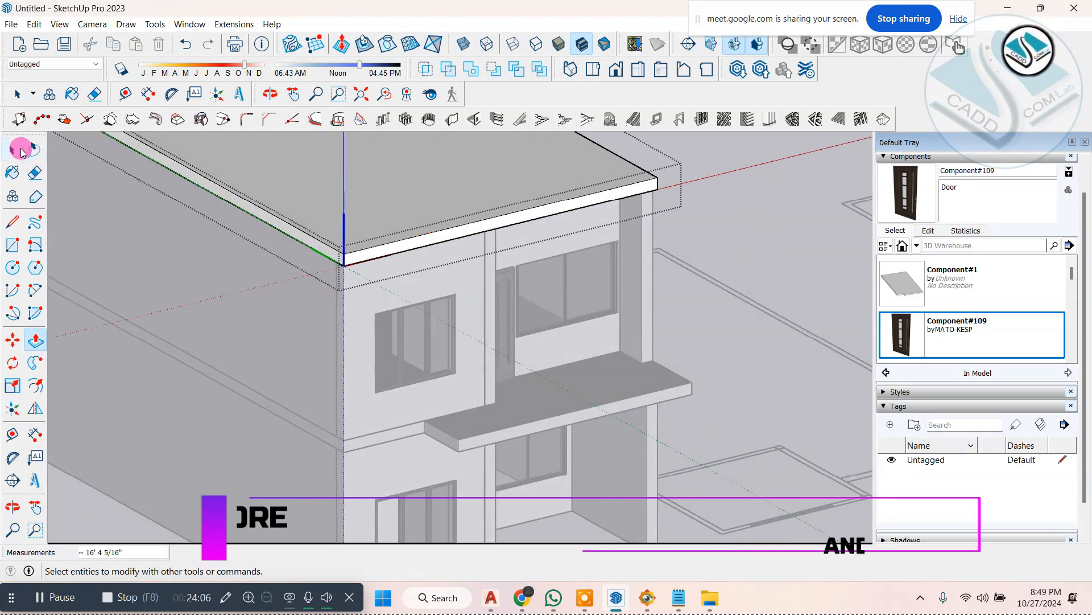
pyautogui.click(778, 178)
pyautogui.rightClick(580, 178)
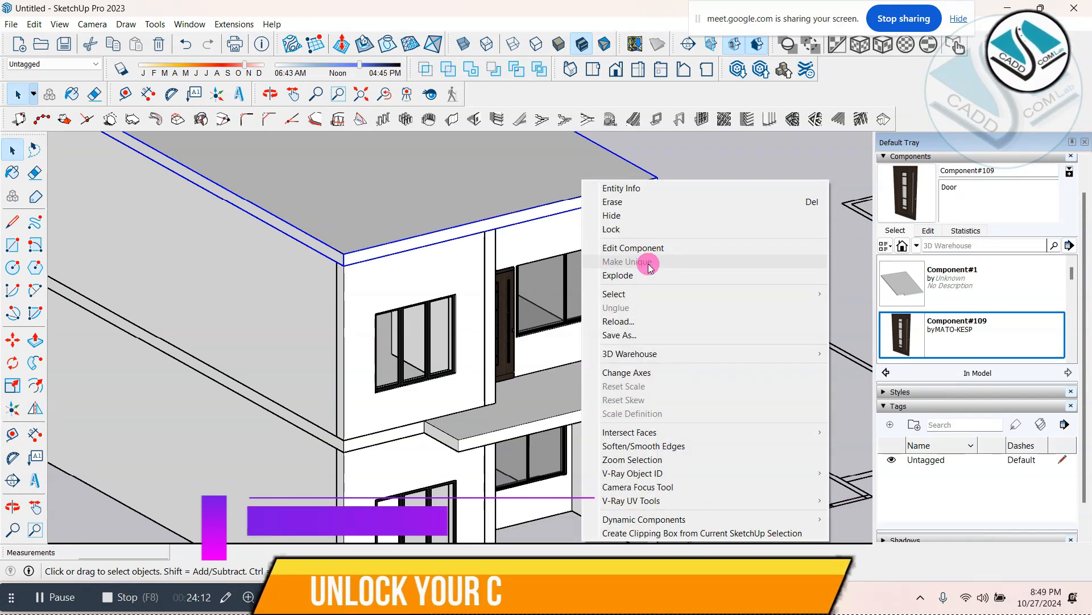
pyautogui.click(762, 167)
# Step: Compare the two-storey model's roof slab, balcony and front walls with the facade in ELEVATION 1.jpg
pyautogui.scroll(-2, 620, 319)
pyautogui.moveTo(604, 341); pyautogui.dragTo(594, 319, button='middle')
pyautogui.click(647, 598)
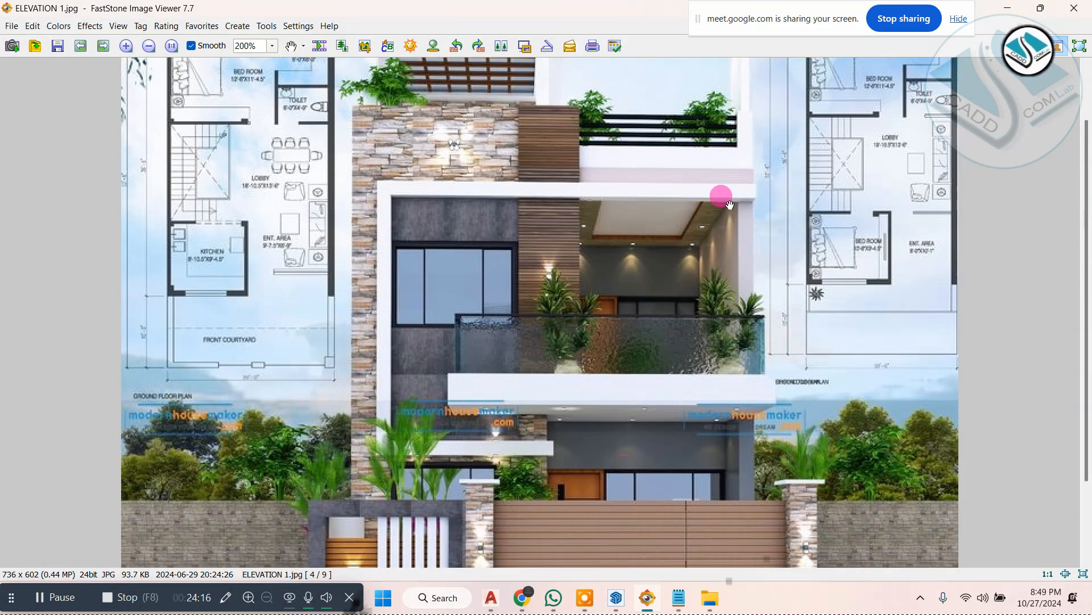
pyautogui.click(998, 5)
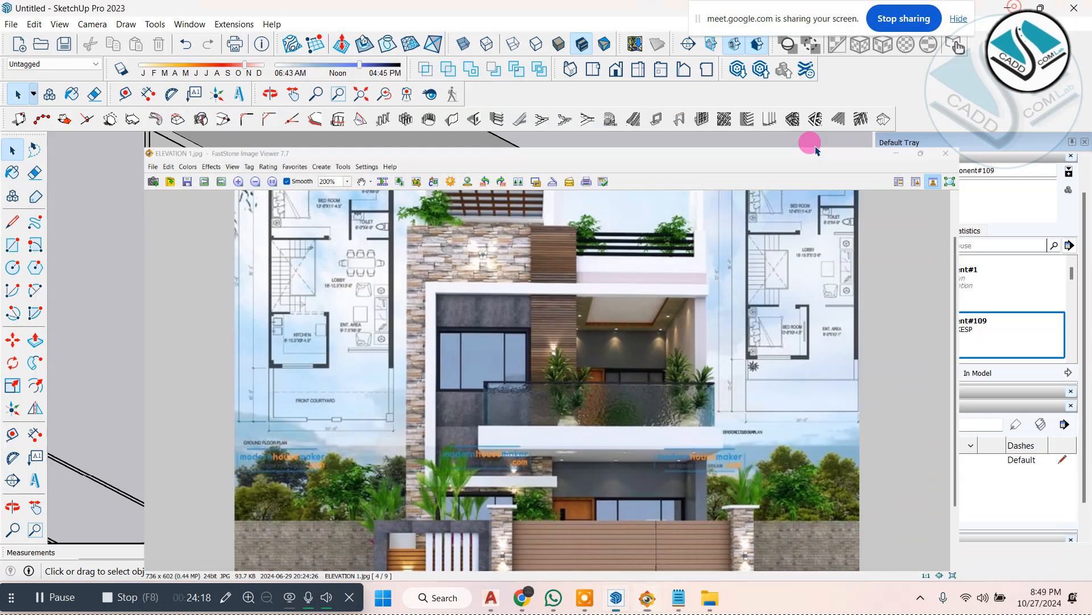
pyautogui.click(649, 598)
pyautogui.click(649, 597)
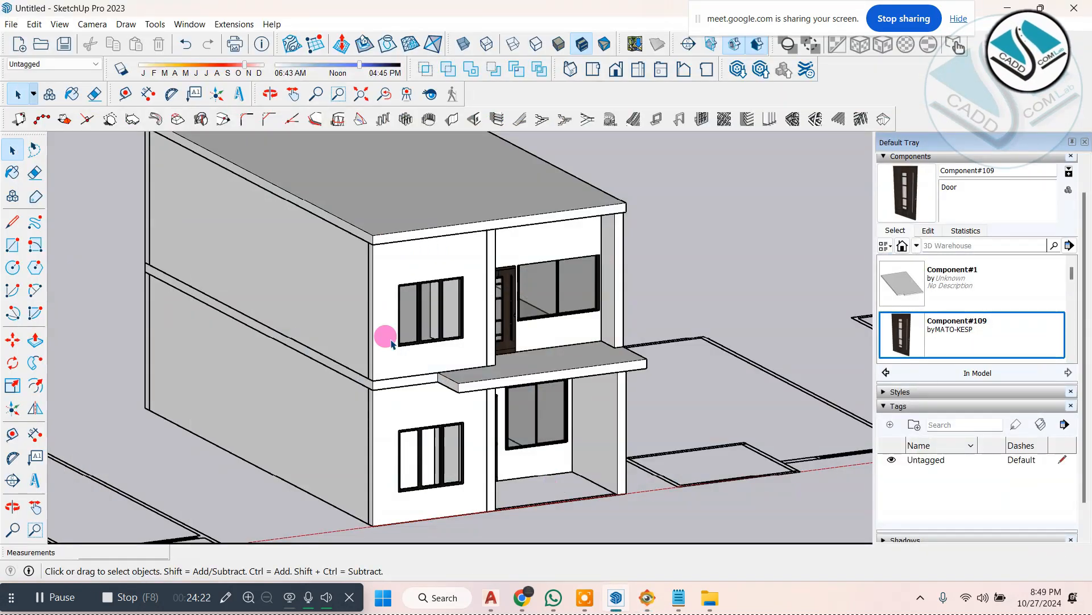
pyautogui.moveTo(533, 350); pyautogui.dragTo(446, 268, button='middle')
pyautogui.scroll(5, 365, 254)
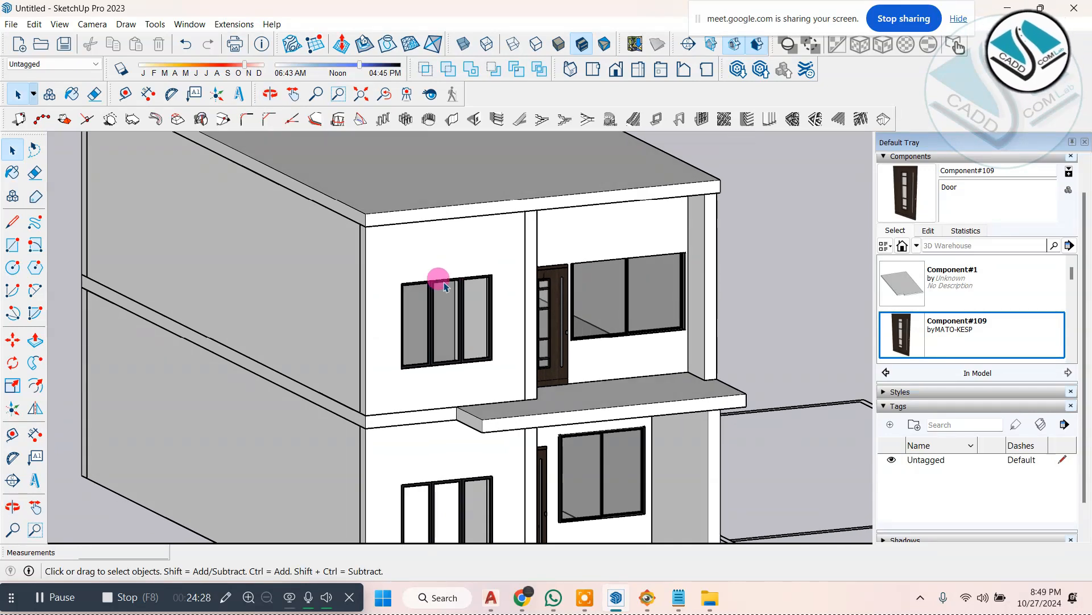
pyautogui.scroll(-2, 443, 287)
pyautogui.scroll(-5, 437, 307)
pyautogui.scroll(5, 571, 508)
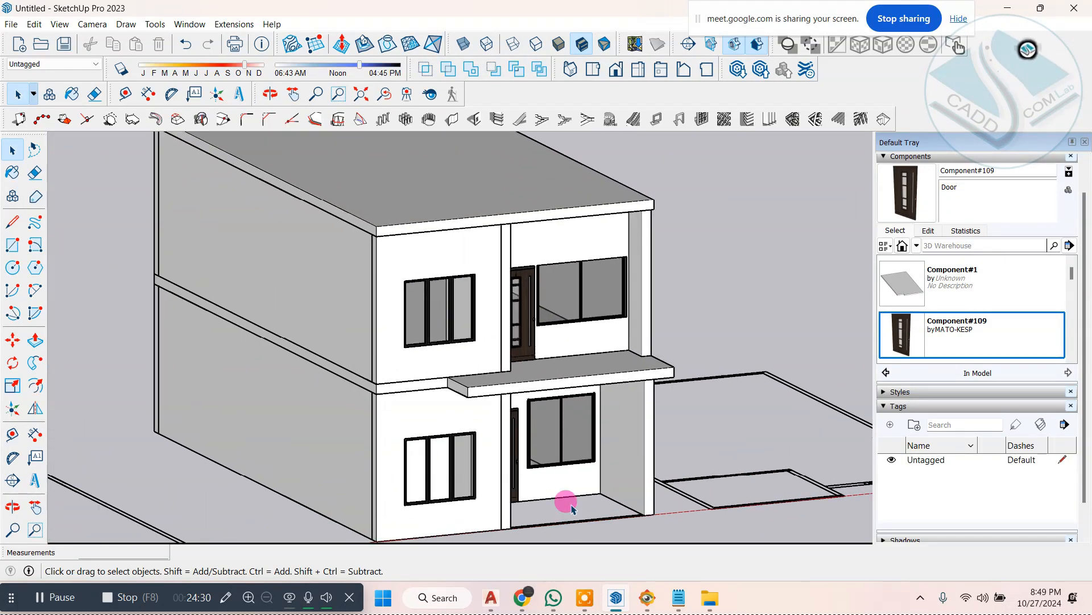
# Step: Switch to the Notepad notes, change the first line to "1-( Elevations - plan )", highlight it, and return to SketchUp
pyautogui.click(677, 596)
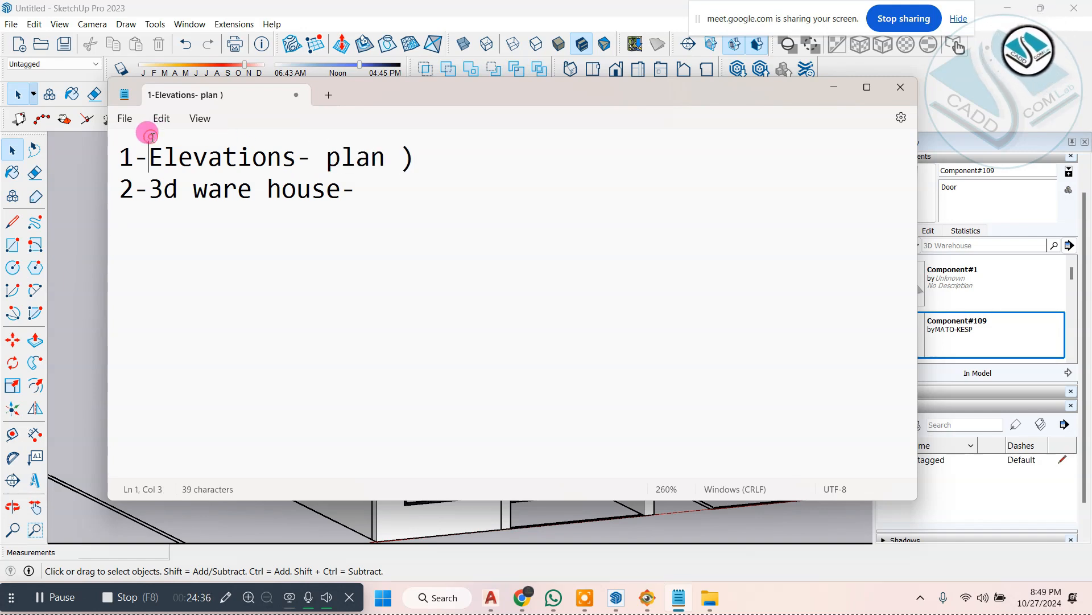
pyautogui.write('(')
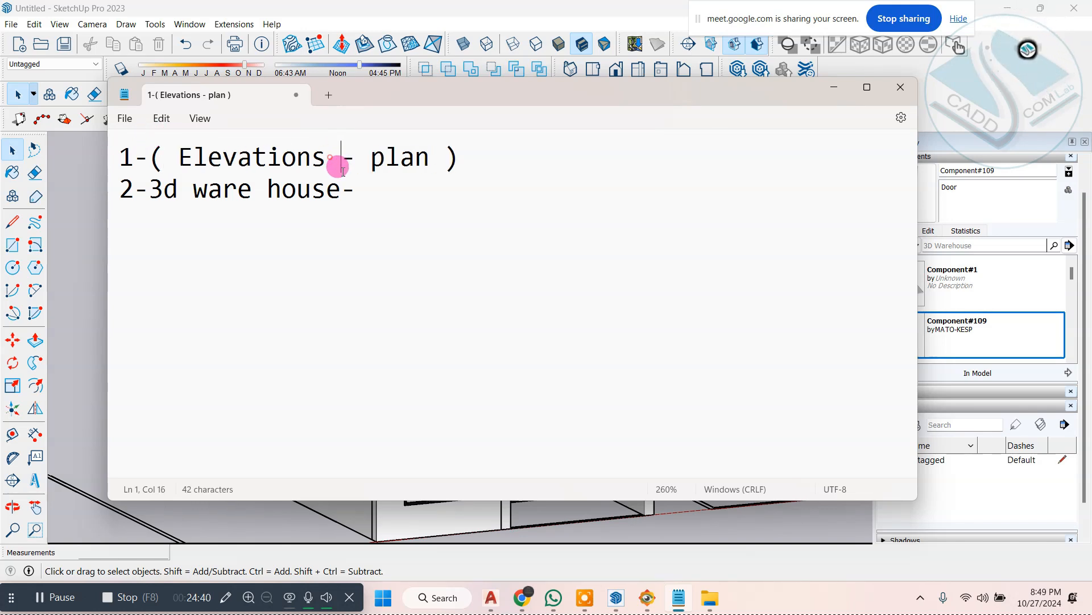
pyautogui.moveTo(180, 157); pyautogui.dragTo(558, 158)
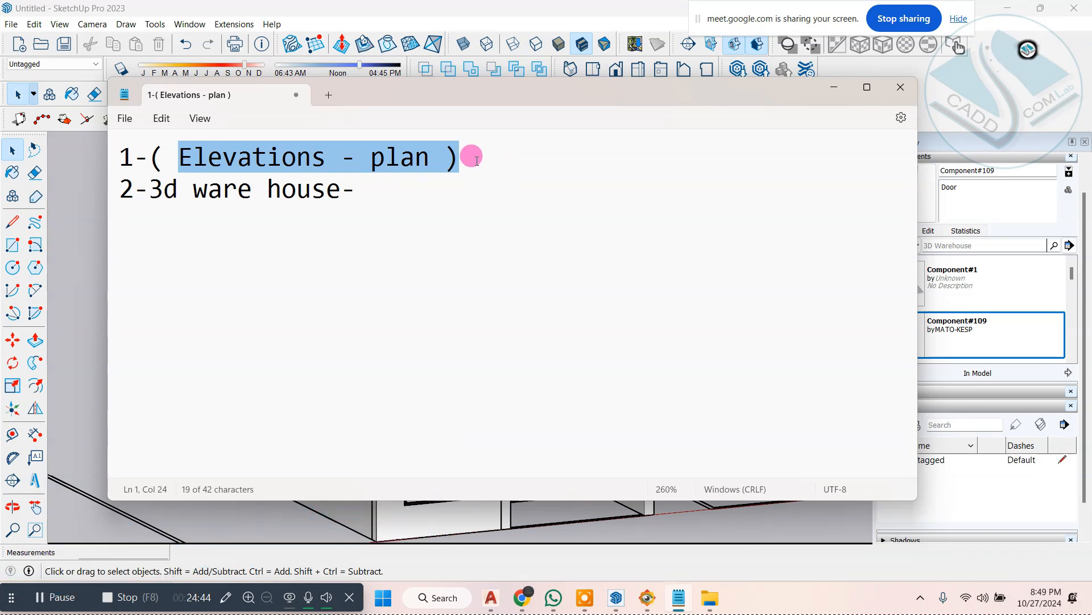
pyautogui.moveTo(467, 155); pyautogui.dragTo(53, 151)
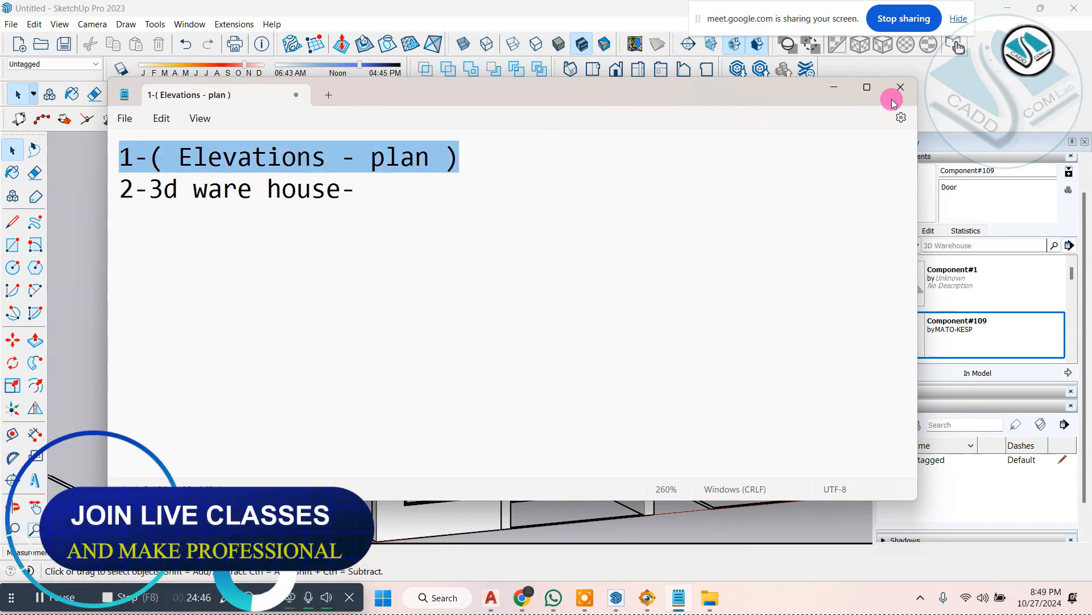
pyautogui.click(834, 87)
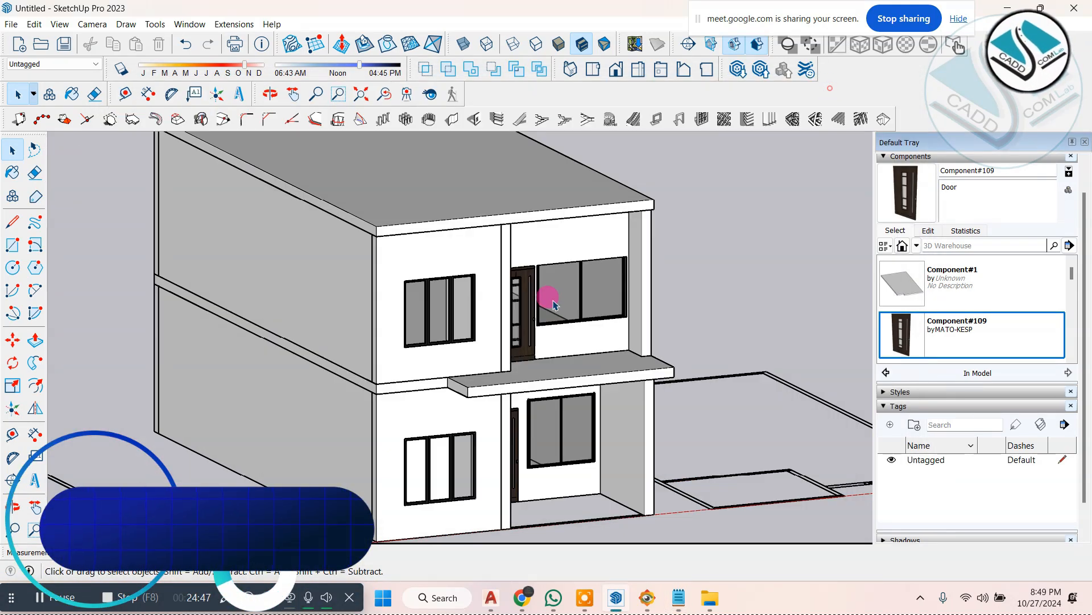
# Step: Examine the white frame around the upper facade in ELEVATION 1.jpg and the matching front edge of the model's roof slab
pyautogui.click(648, 596)
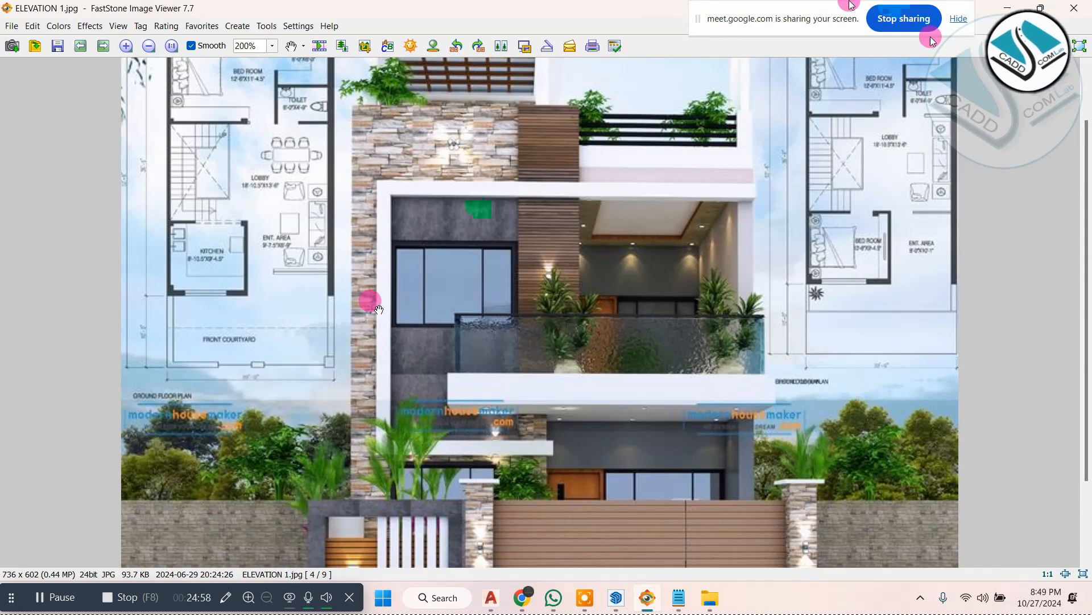
pyautogui.click(1012, 5)
pyautogui.moveTo(569, 210); pyautogui.dragTo(510, 176, button='middle')
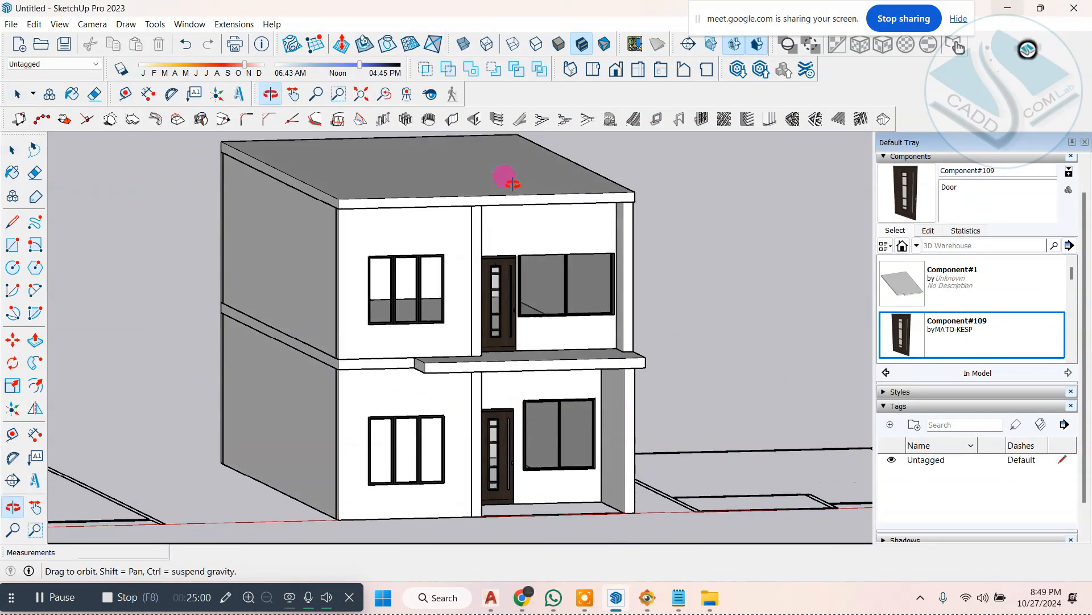
pyautogui.scroll(5, 485, 210)
pyautogui.press('space')
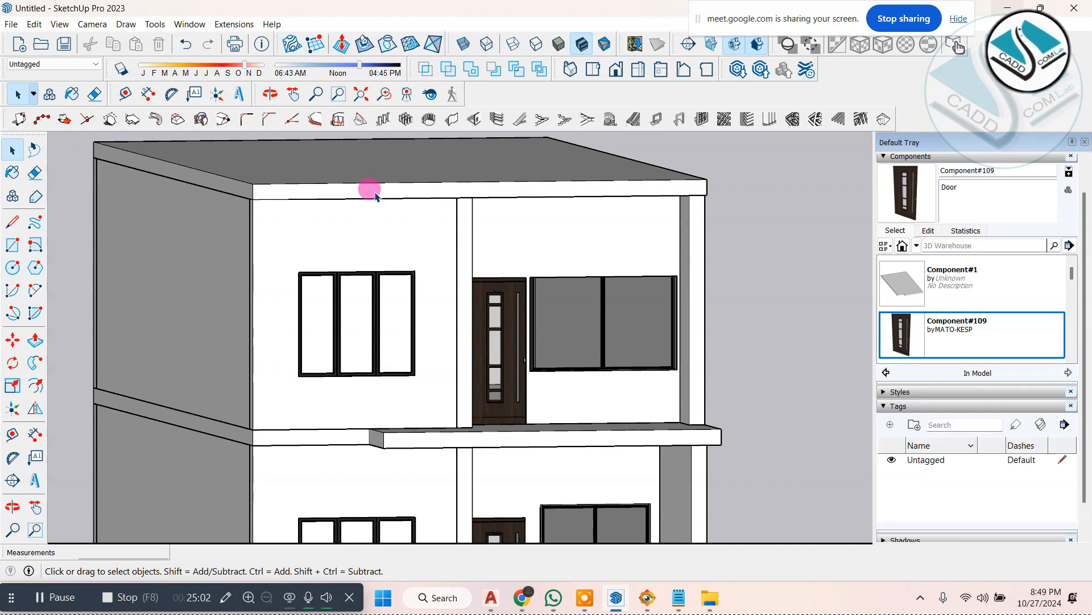
pyautogui.scroll(-2, 375, 196)
pyautogui.moveTo(365, 188)
pyautogui.mouseDown(button='middle')
pyautogui.moveTo(358, 178)
pyautogui.moveTo(382, 189)
pyautogui.mouseUp(button='middle')
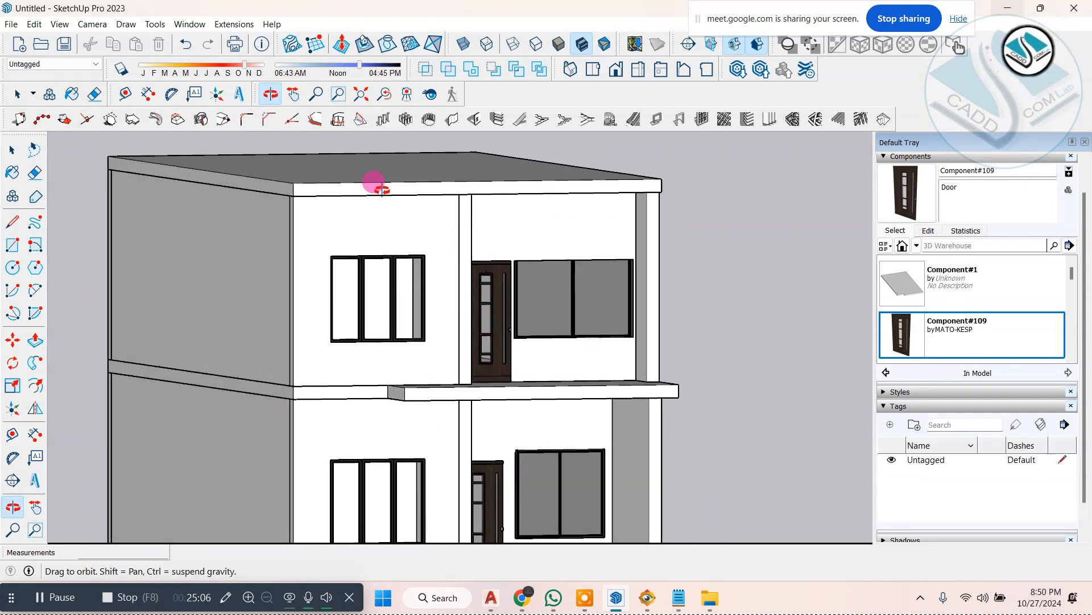
pyautogui.moveTo(382, 189); pyautogui.dragTo(380, 191, button='middle')
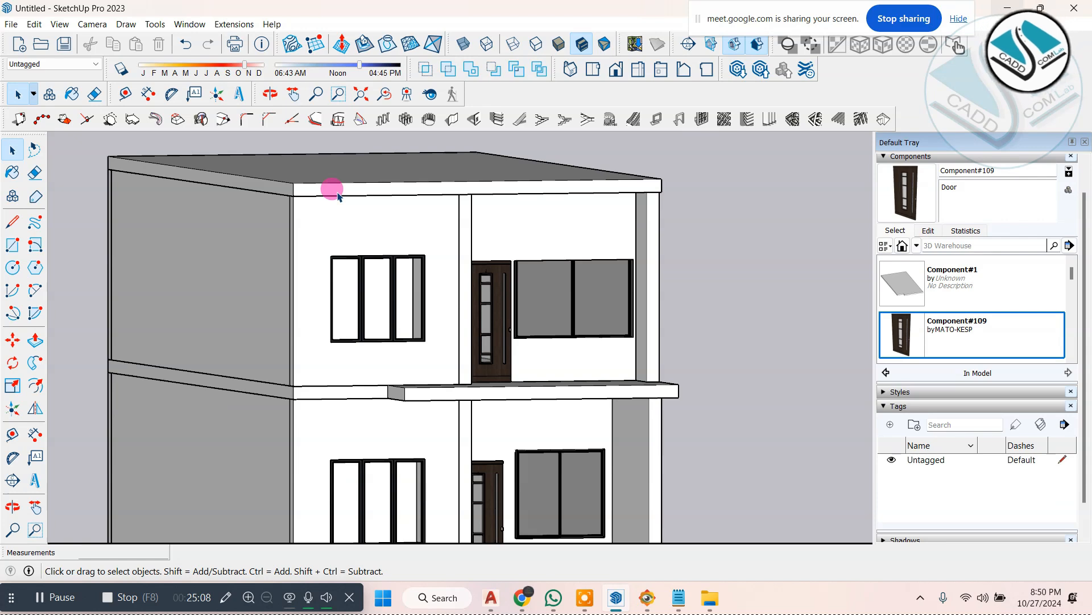
# Step: Check the facade in ELEVATION 1.jpg, open the upper-floor front wall for editing, and draw a full-height vertical line just outside the window
pyautogui.click(648, 599)
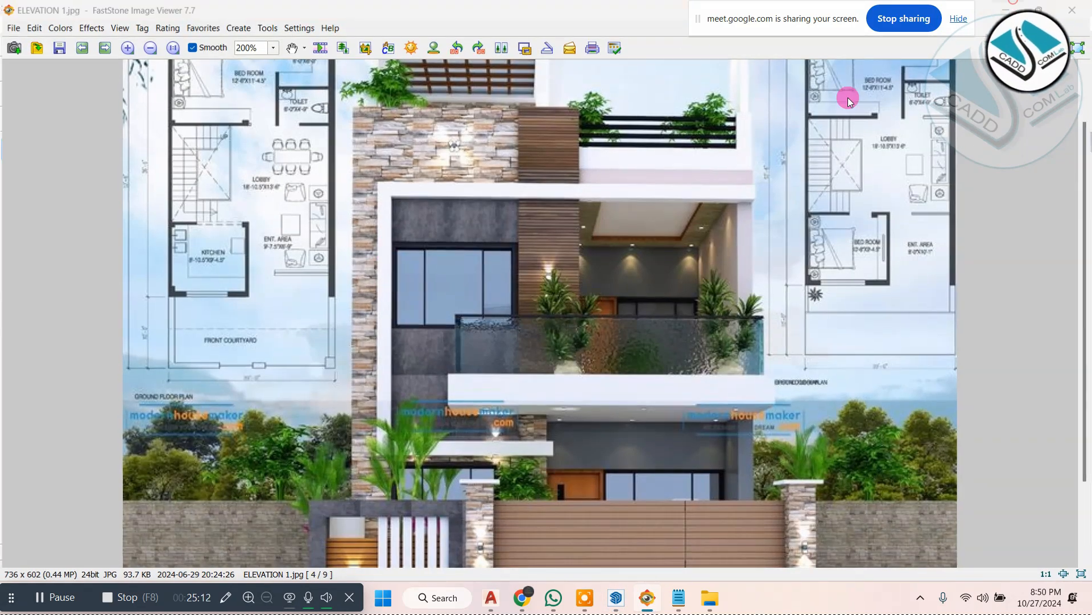
pyautogui.hotkey('alt', 'Tab')
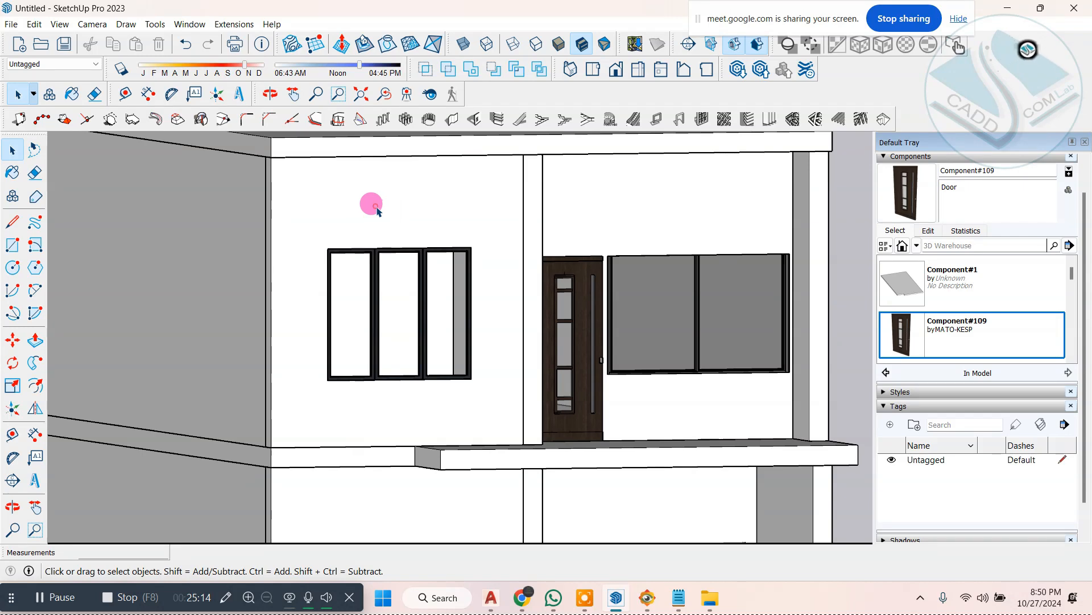
pyautogui.moveTo(375, 210); pyautogui.dragTo(317, 264, button='middle')
pyautogui.click(317, 263)
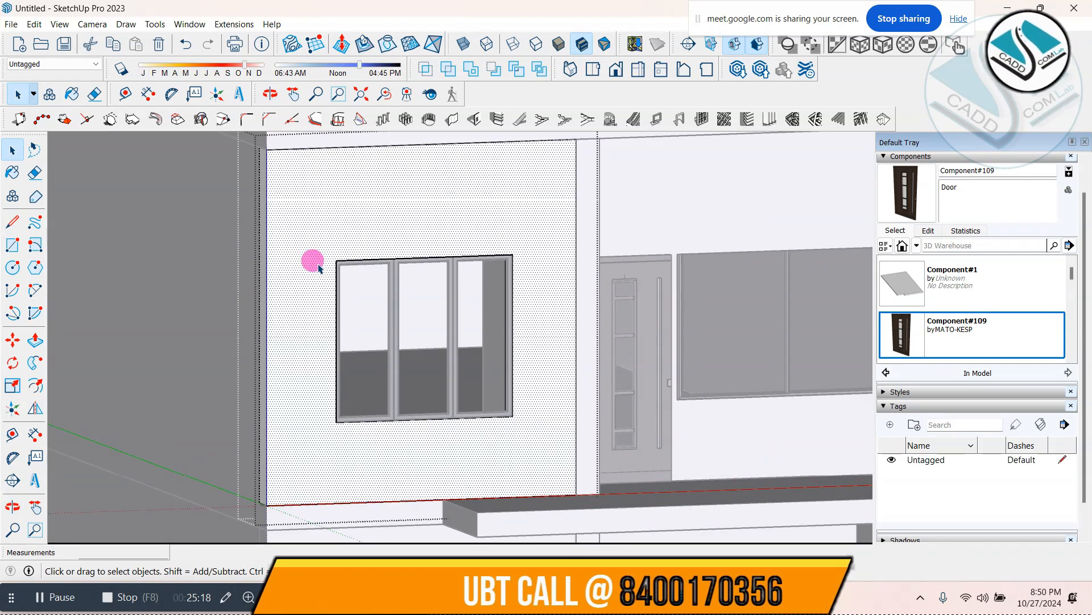
pyautogui.click(13, 222)
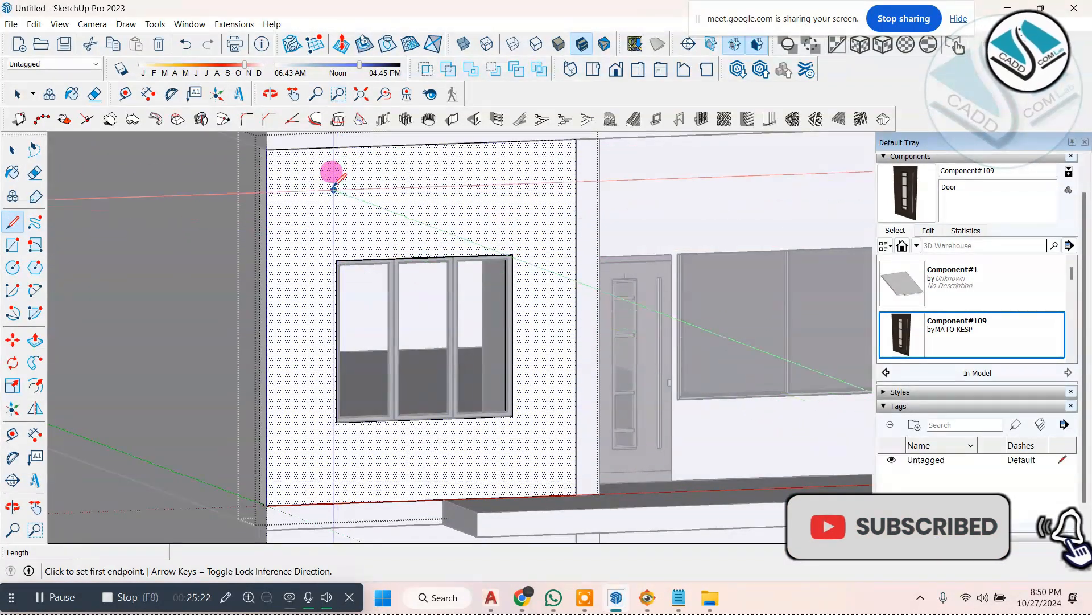
pyautogui.click(331, 147)
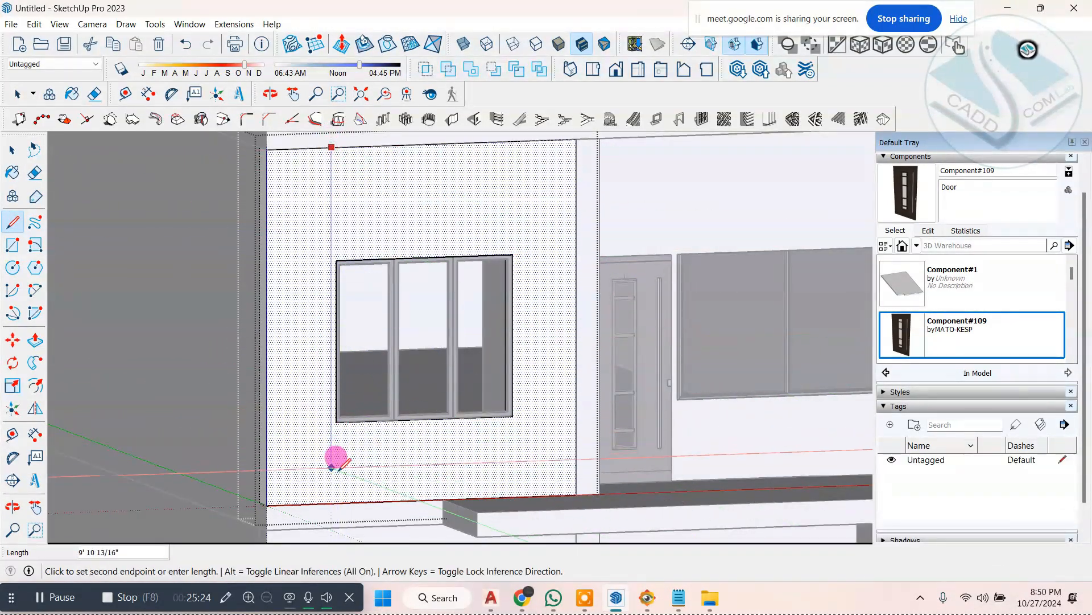
pyautogui.click(331, 502)
pyautogui.moveTo(491, 345); pyautogui.dragTo(510, 383, button='middle')
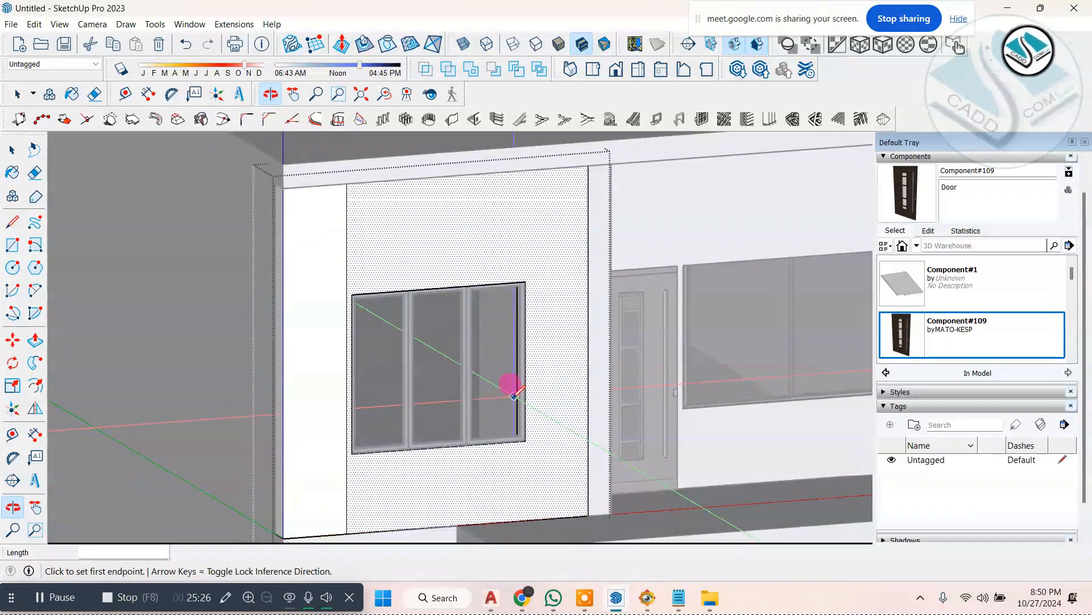
# Step: Try to offset the new vertical line 2' toward the wall's outer corner with the 1001bit Offset edge tool
pyautogui.scroll(3, 336, 174)
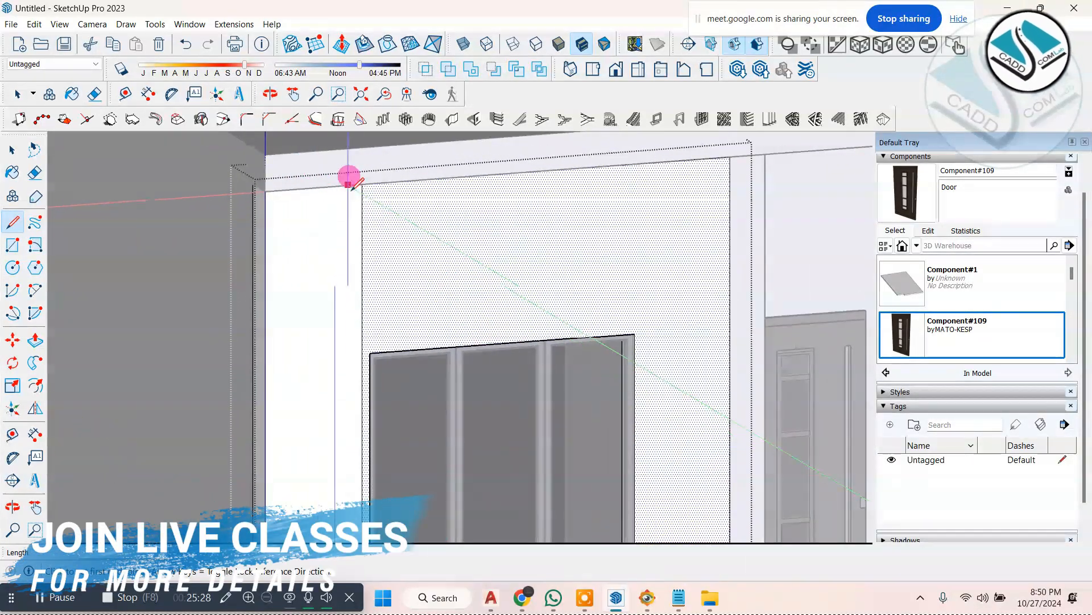
pyautogui.click(319, 121)
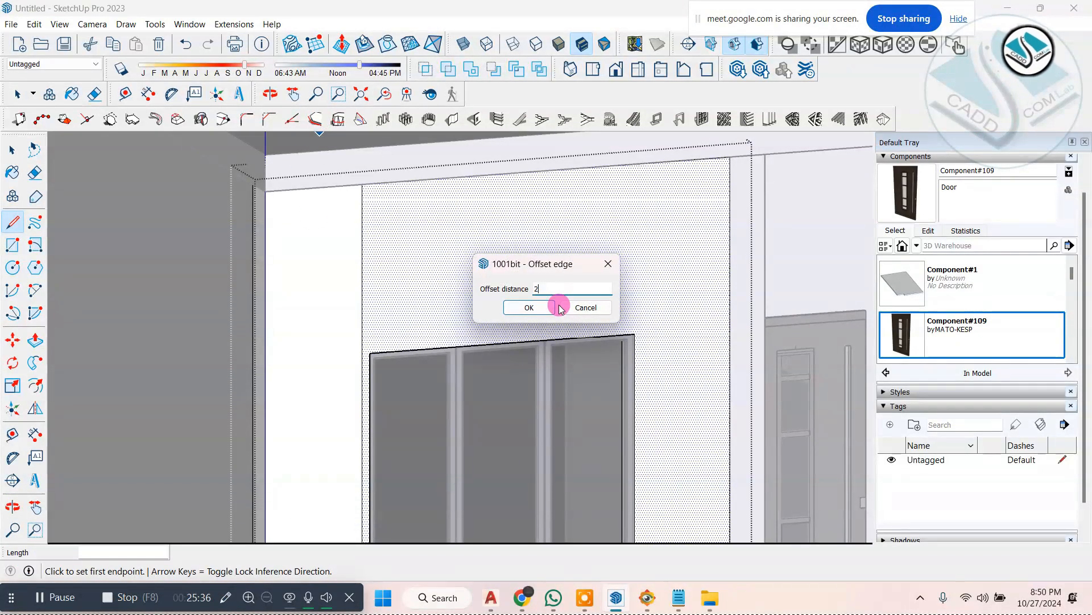
pyautogui.click(550, 308)
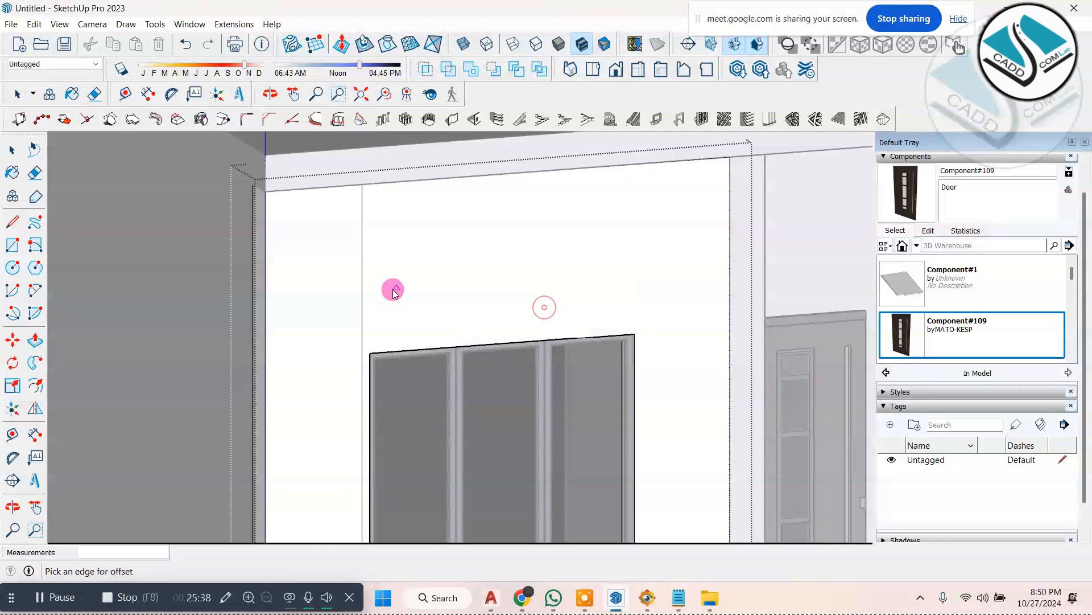
pyautogui.click(363, 277)
pyautogui.click(342, 256)
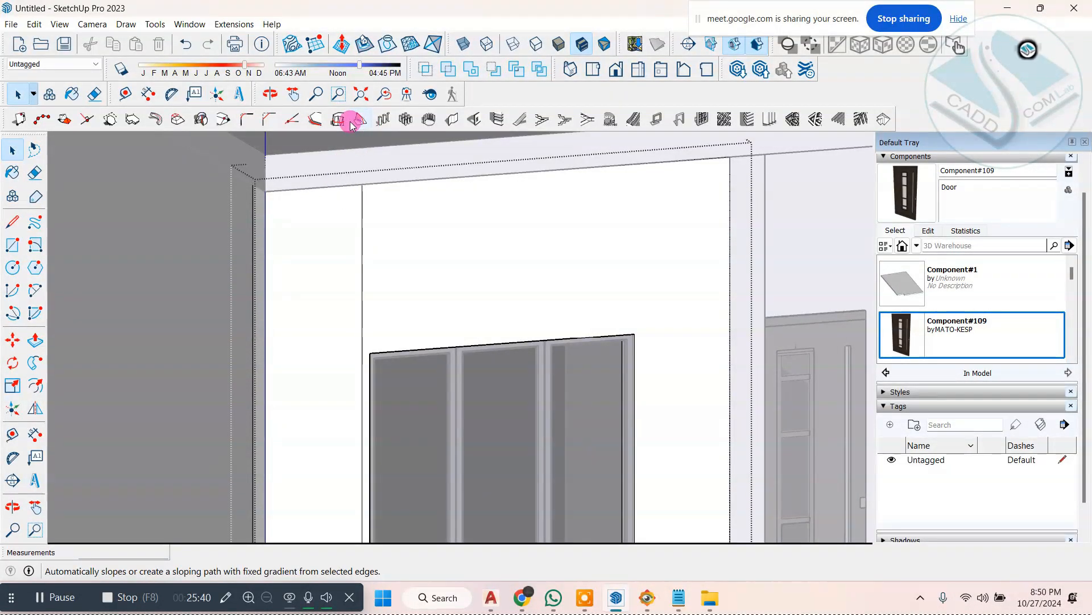
# Step: Offset the vertical line beside the upper window 1' toward the wall's outer corner
pyautogui.click(320, 119)
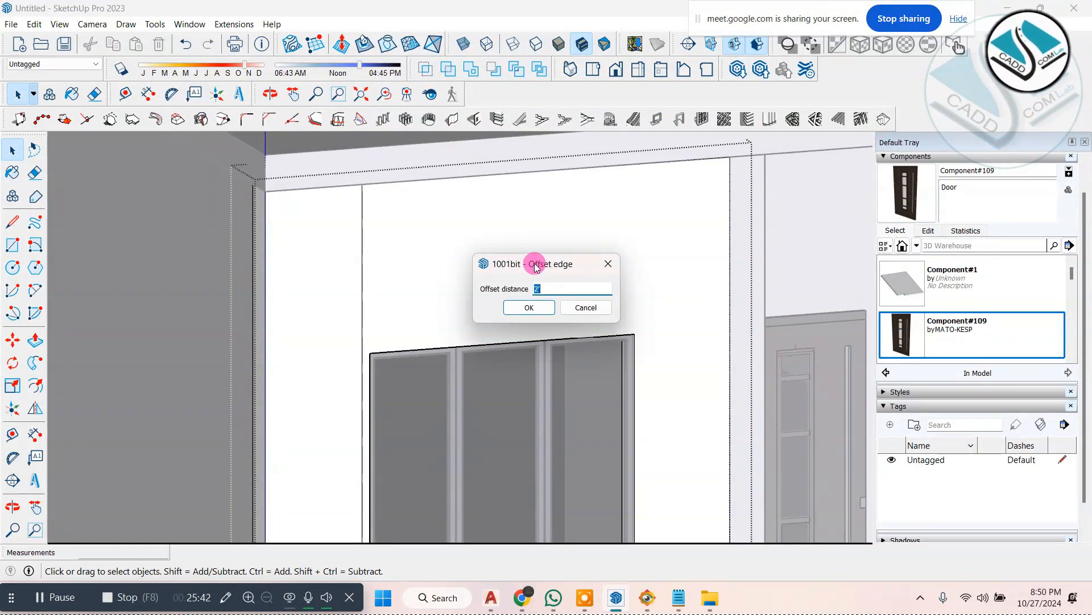
pyautogui.write("1'")
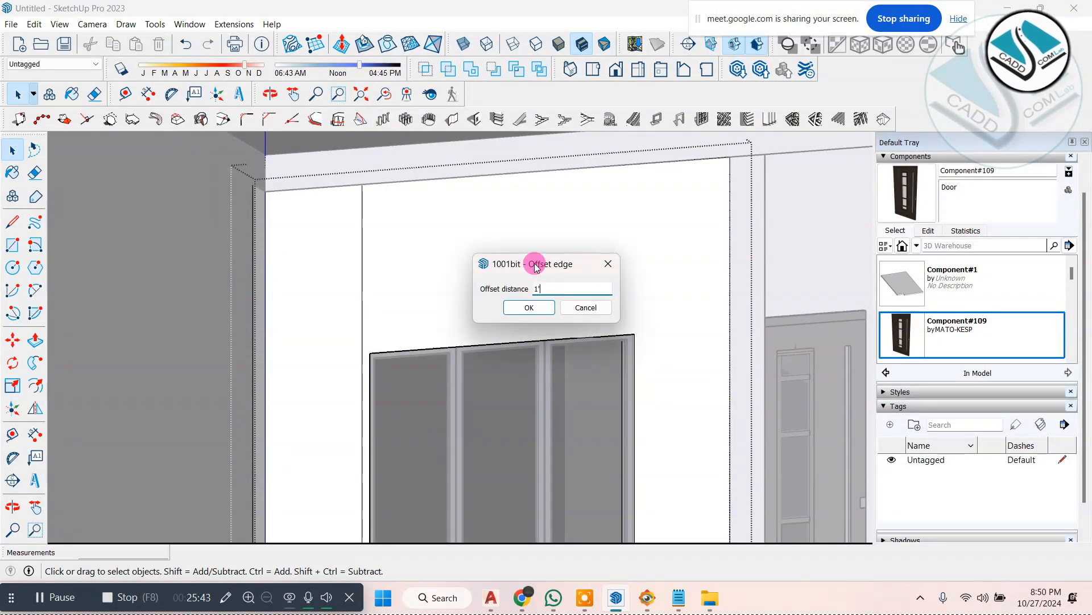
pyautogui.click(525, 310)
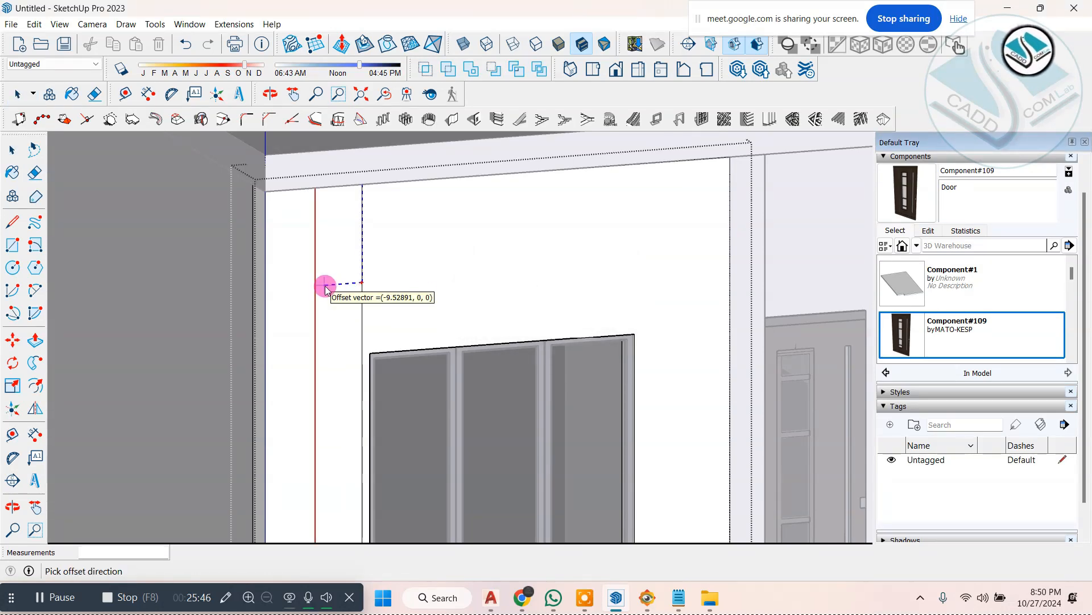
pyautogui.click(326, 289)
pyautogui.scroll(-5, 446, 276)
# Step: Try pulling the narrow wall strip forward, check it against the white frame in ELEVATION 1.jpg, and undo the extrusion
pyautogui.click(11, 153)
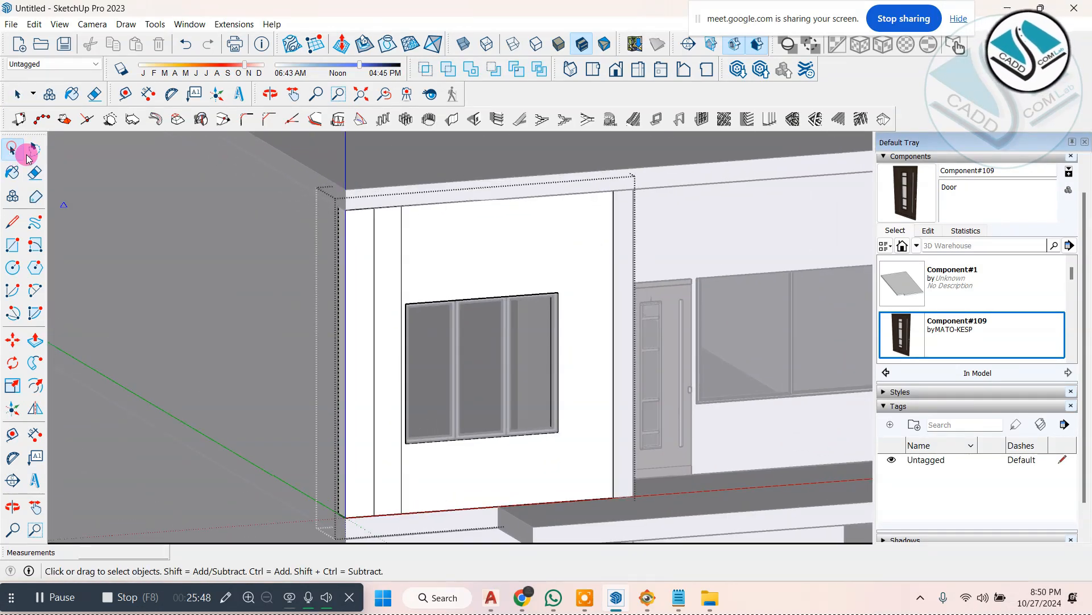
pyautogui.scroll(4, 373, 342)
pyautogui.click(396, 442)
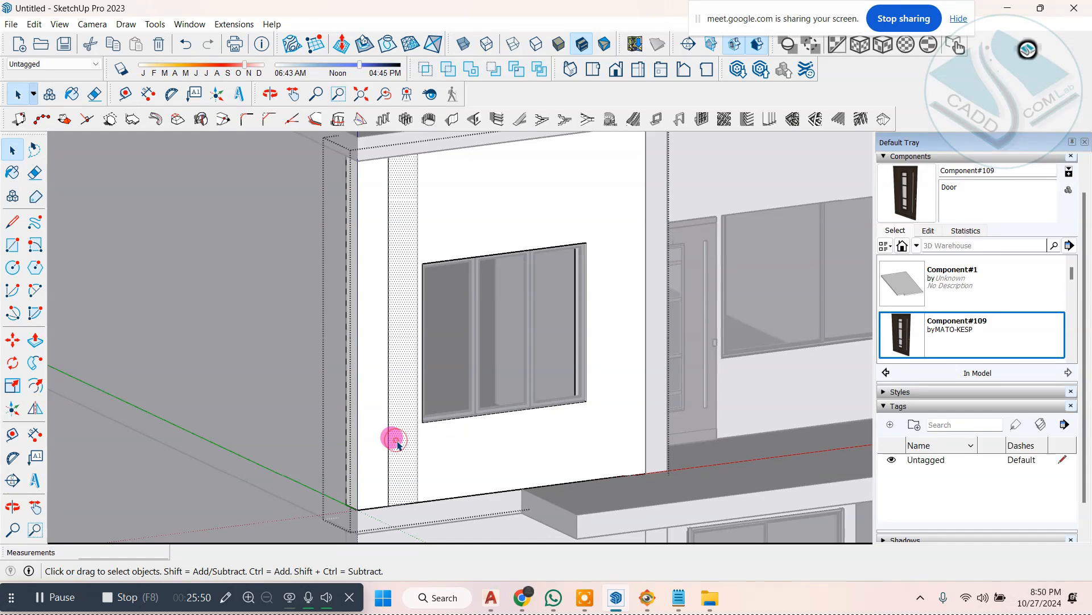
pyautogui.press('p')
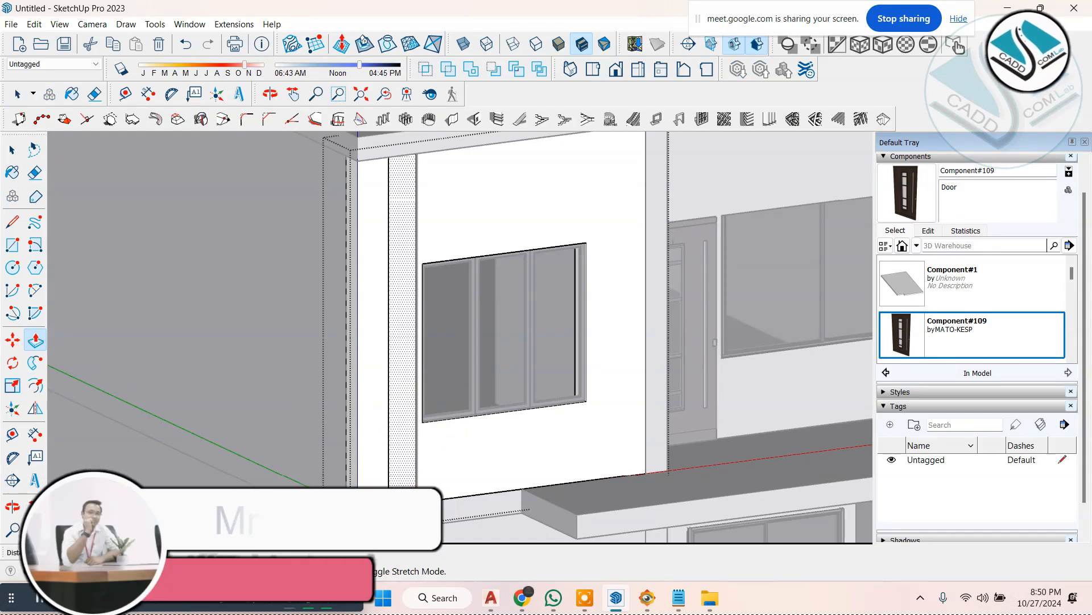
pyautogui.click(403, 497)
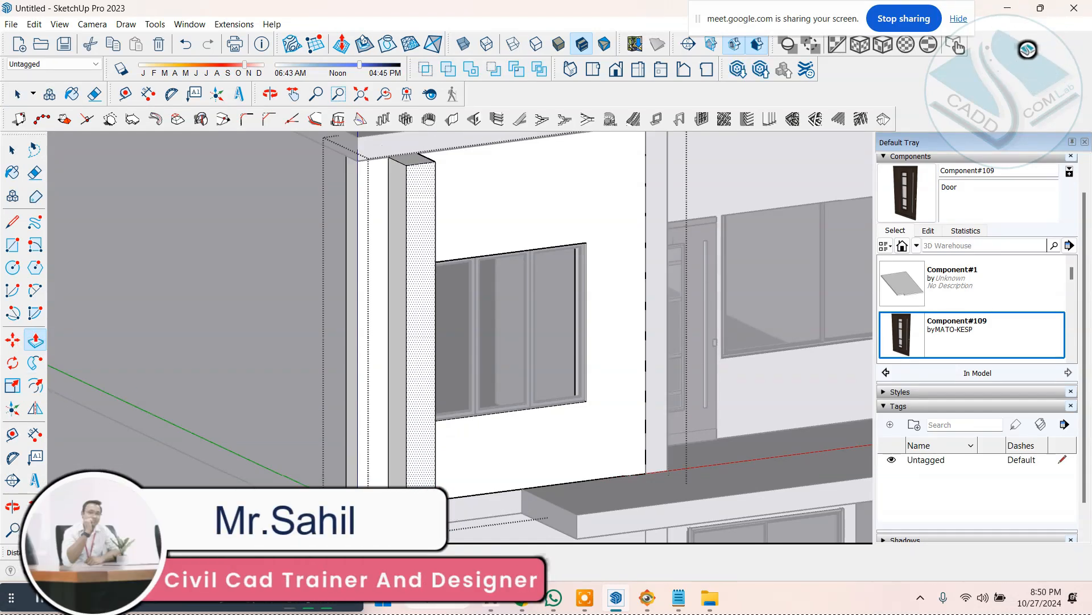
pyautogui.scroll(-3, 414, 414)
pyautogui.click(649, 599)
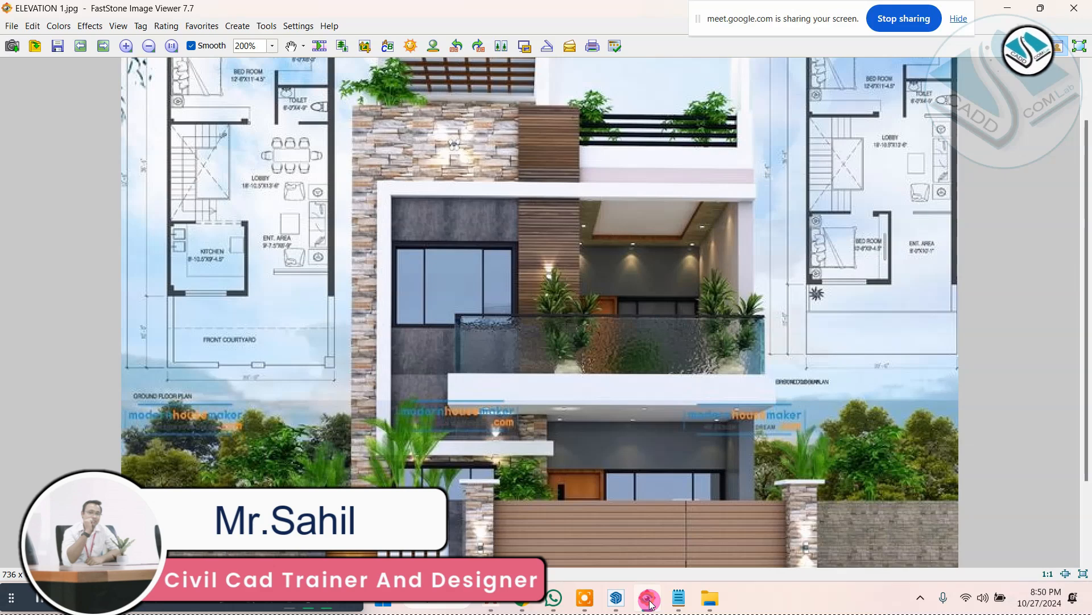
pyautogui.click(650, 601)
pyautogui.moveTo(256, 419); pyautogui.dragTo(223, 438, button='middle')
pyautogui.hotkey('ctrl', 'z')
# Step: Pull the 1' wide strip beside the upper window forward 10" with Push/Pull
pyautogui.scroll(1, 242, 458)
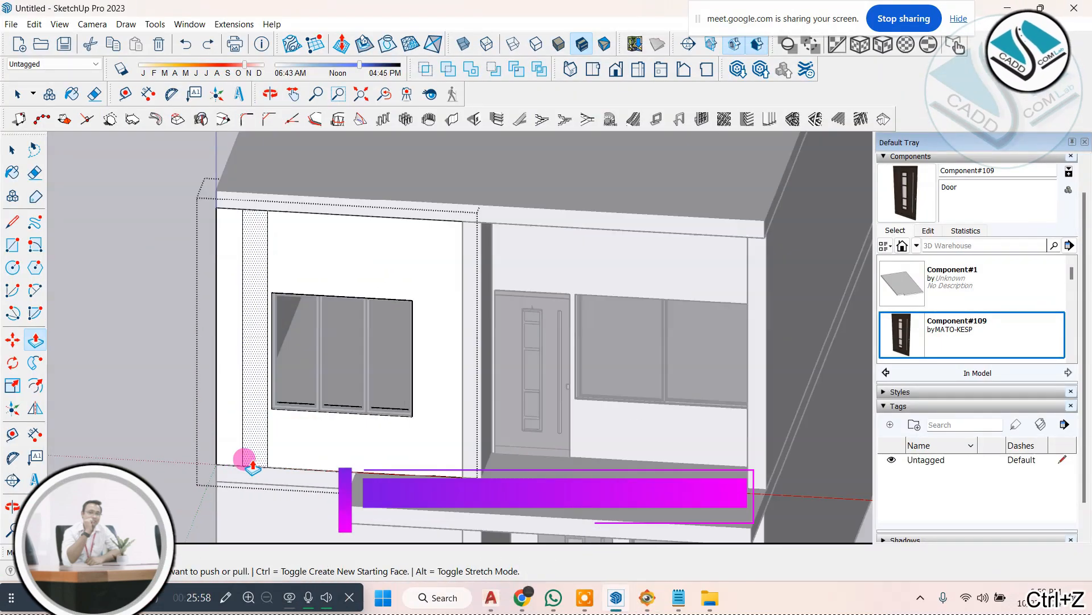
pyautogui.scroll(1, 244, 452)
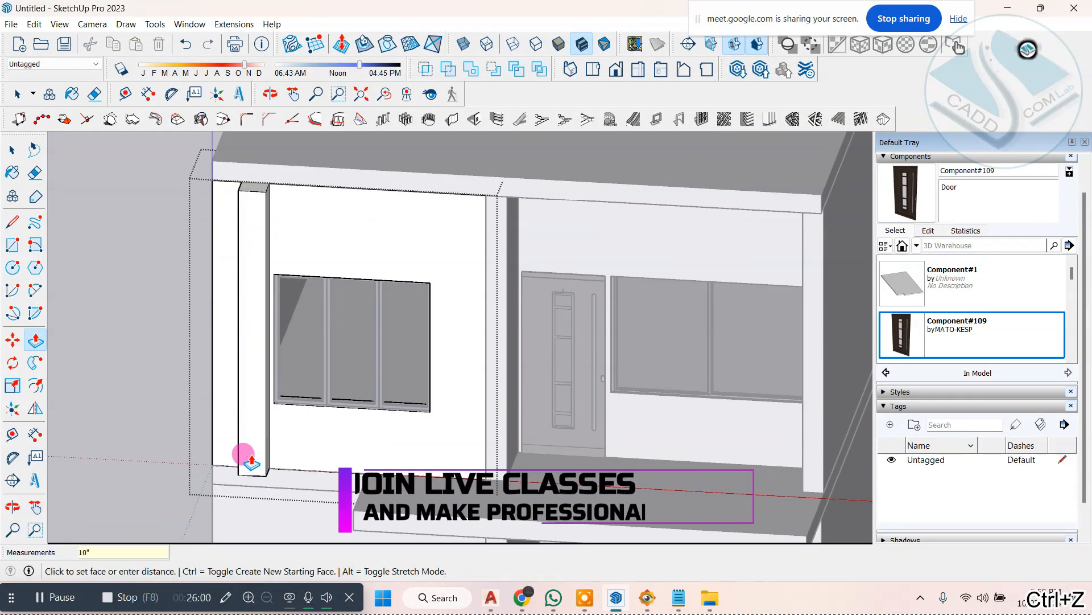
pyautogui.press('Return')
# Step: Try extending the projecting strip's underside down below the floor slab, and push it back up to the upper wall's base
pyautogui.moveTo(256, 452)
pyautogui.mouseDown(button='middle')
pyautogui.moveTo(464, 417)
pyautogui.moveTo(398, 366)
pyautogui.moveTo(395, 256)
pyautogui.mouseUp(button='middle')
pyautogui.scroll(3, 393, 281)
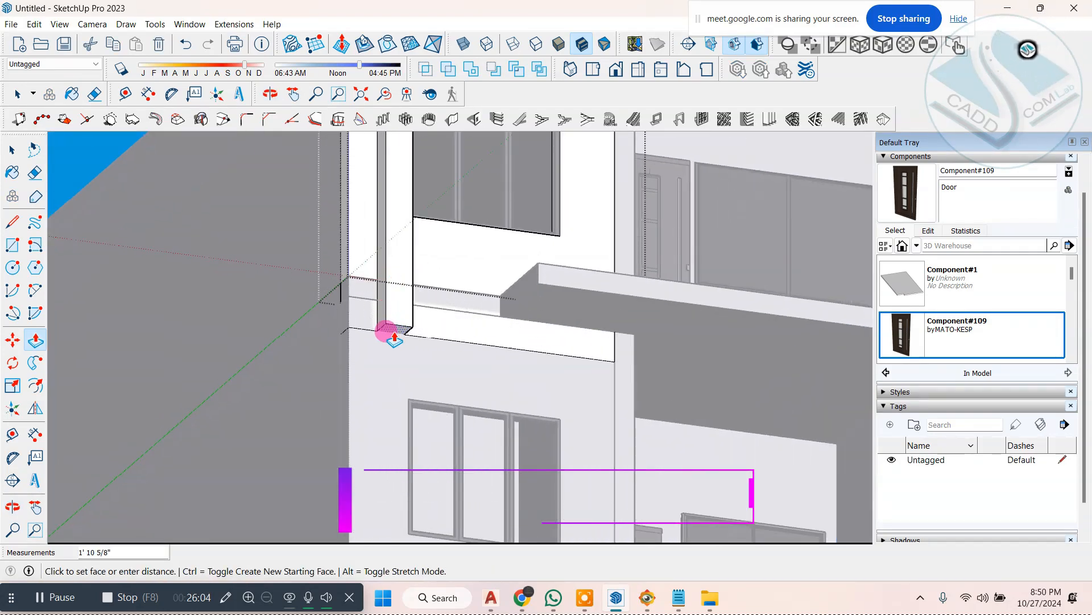
pyautogui.click(430, 387)
pyautogui.moveTo(430, 387); pyautogui.dragTo(444, 443, button='middle')
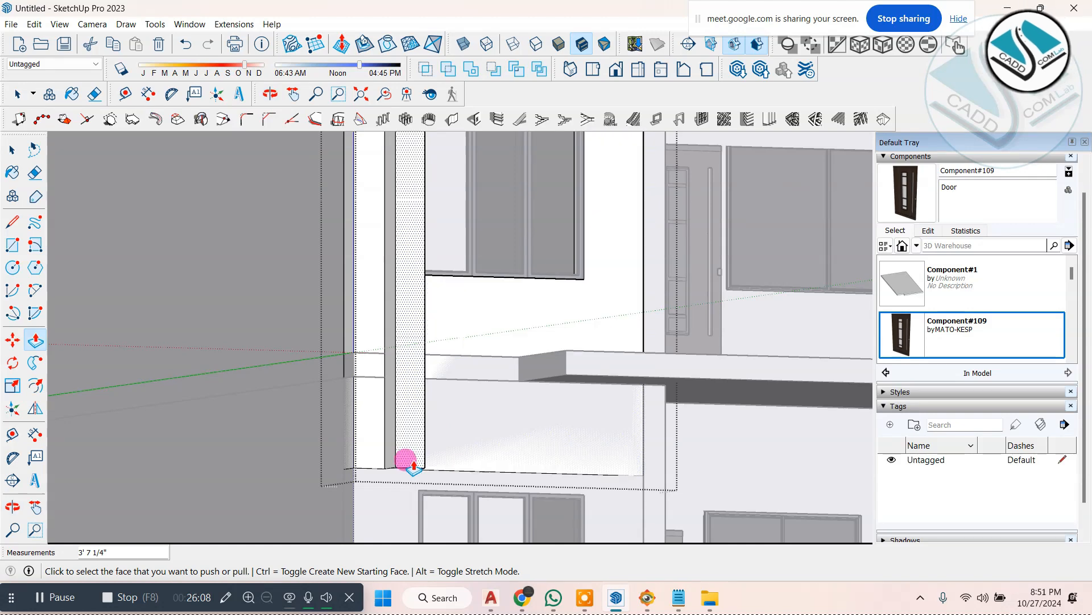
pyautogui.moveTo(390, 464); pyautogui.dragTo(432, 383, button='middle')
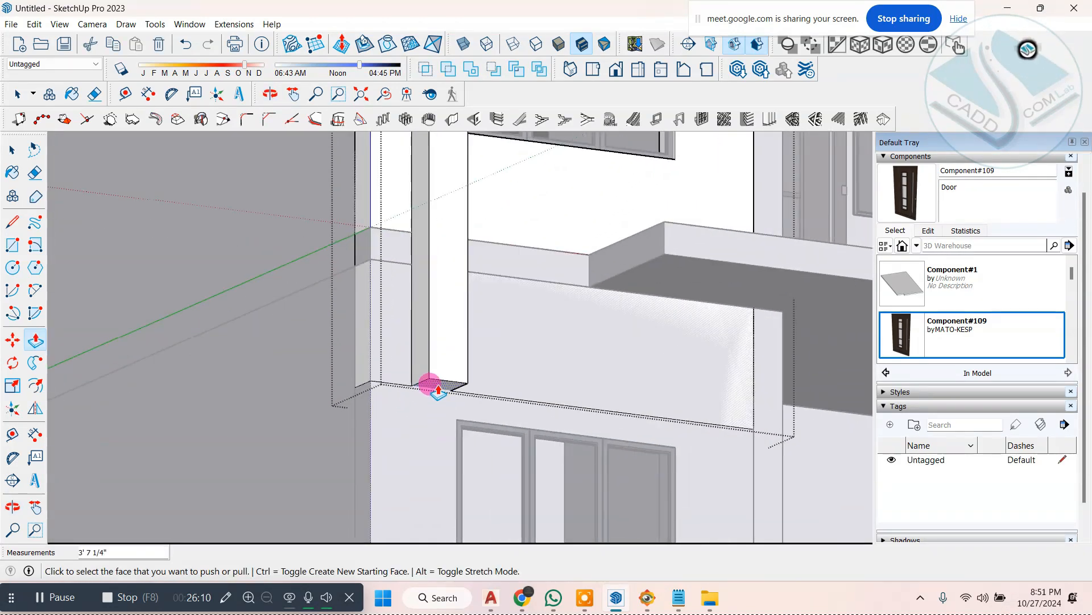
pyautogui.click(436, 382)
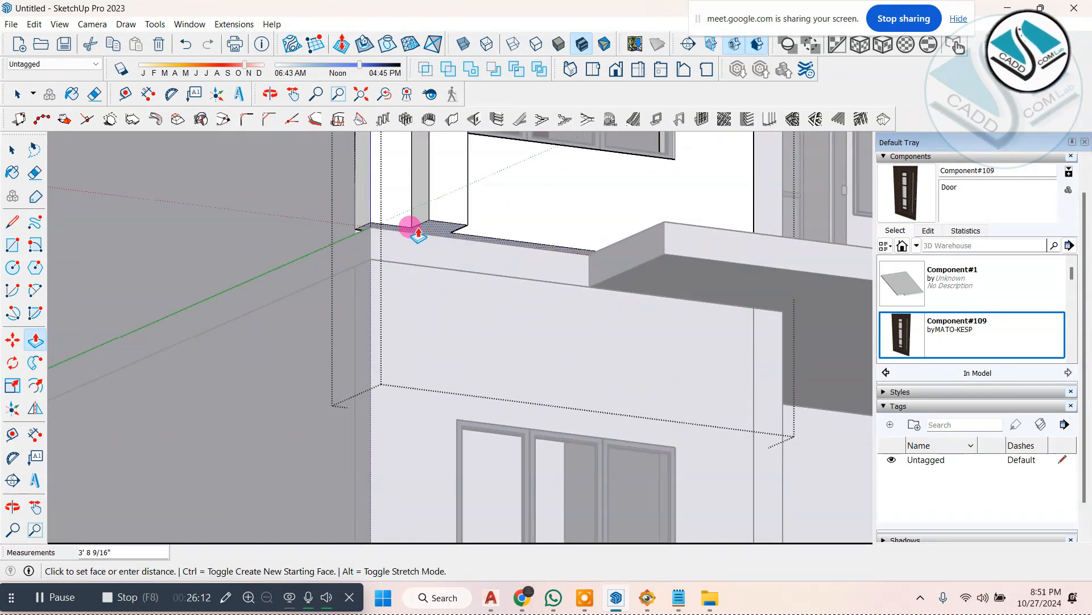
pyautogui.click(411, 232)
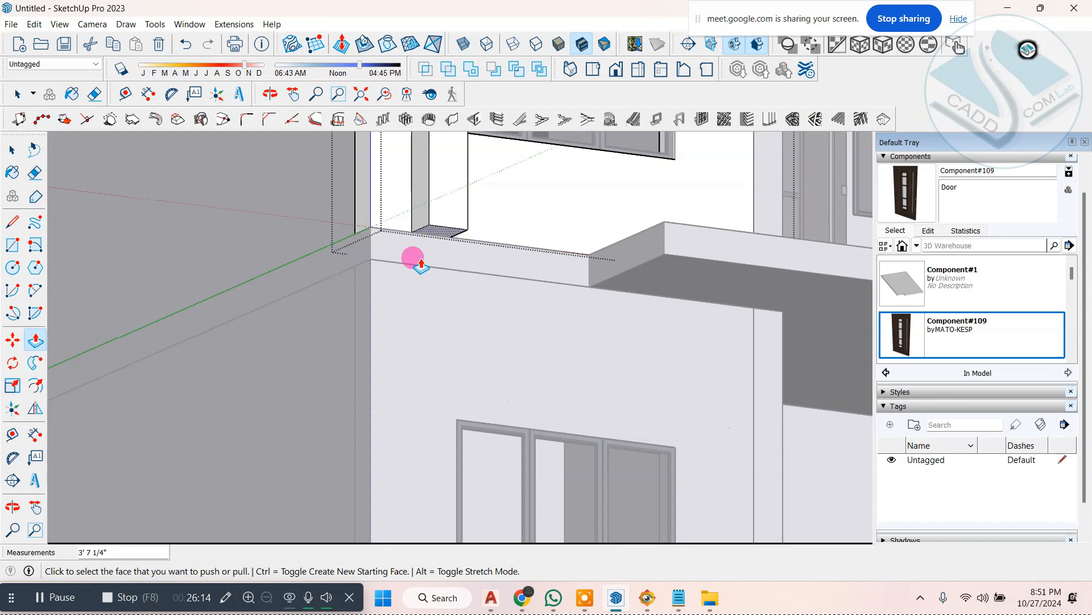
# Step: Leave the wall's editing mode and draw a 1' by 10" rectangle over the underside of the projecting strip
pyautogui.click(12, 149)
pyautogui.scroll(-5, 383, 309)
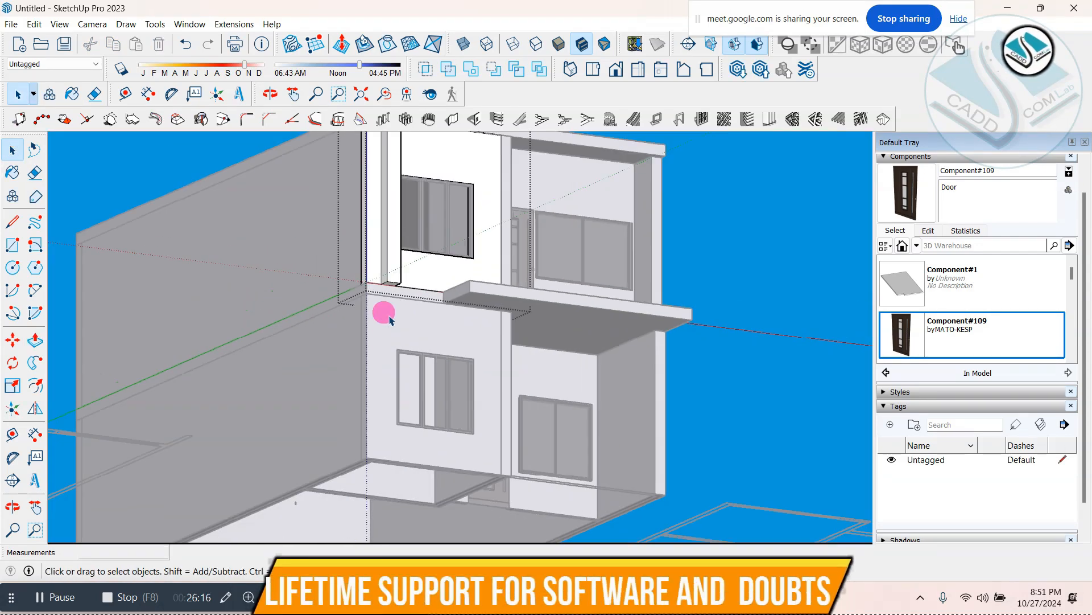
pyautogui.scroll(5, 366, 232)
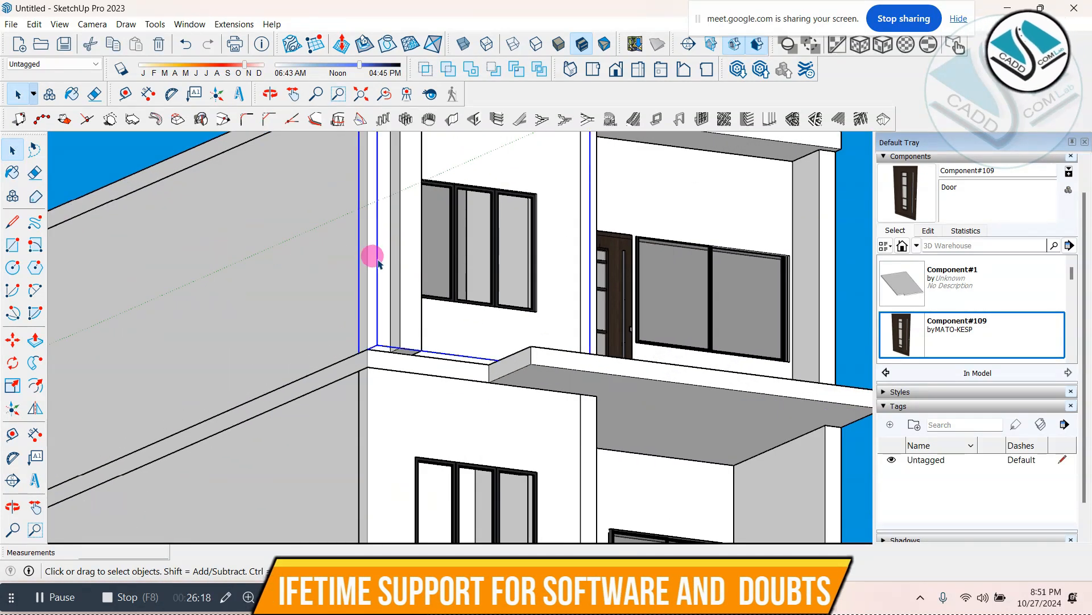
pyautogui.scroll(-4, 378, 245)
pyautogui.scroll(4, 395, 264)
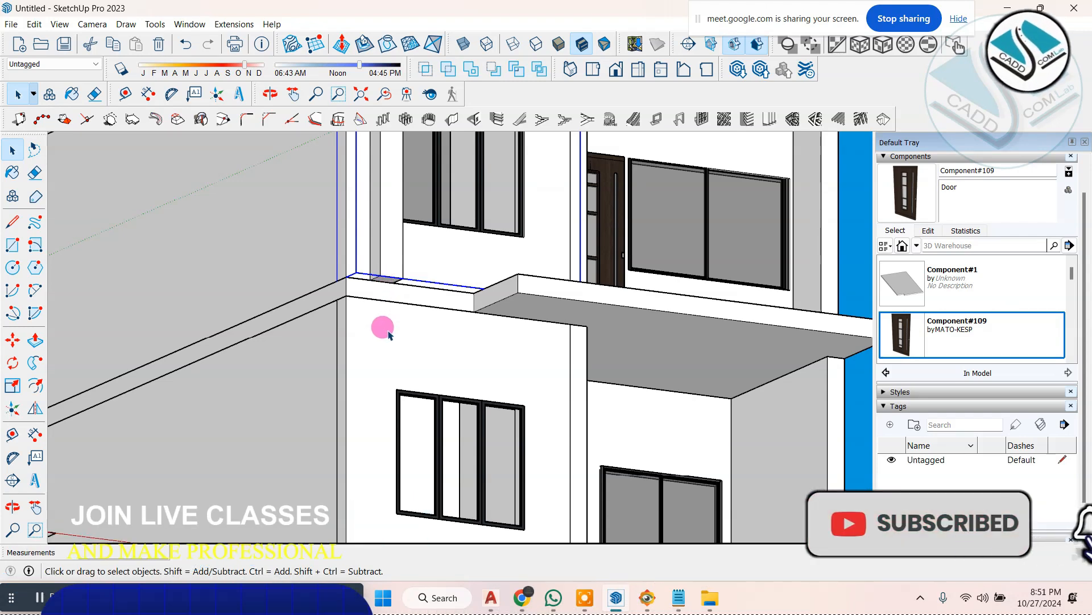
pyautogui.scroll(5, 391, 233)
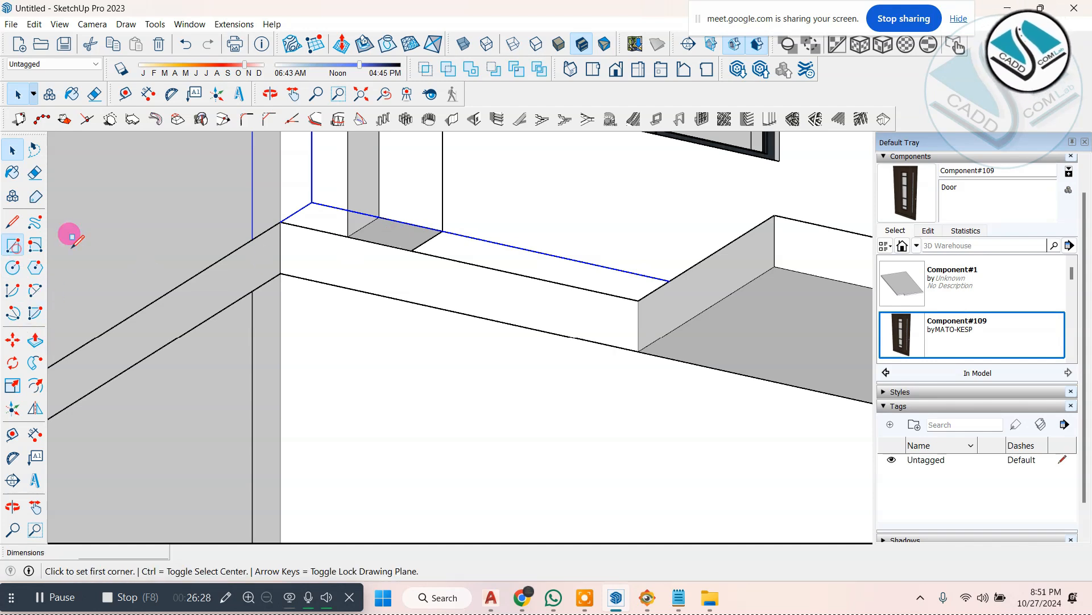
pyautogui.scroll(3, 364, 216)
pyautogui.click(393, 214)
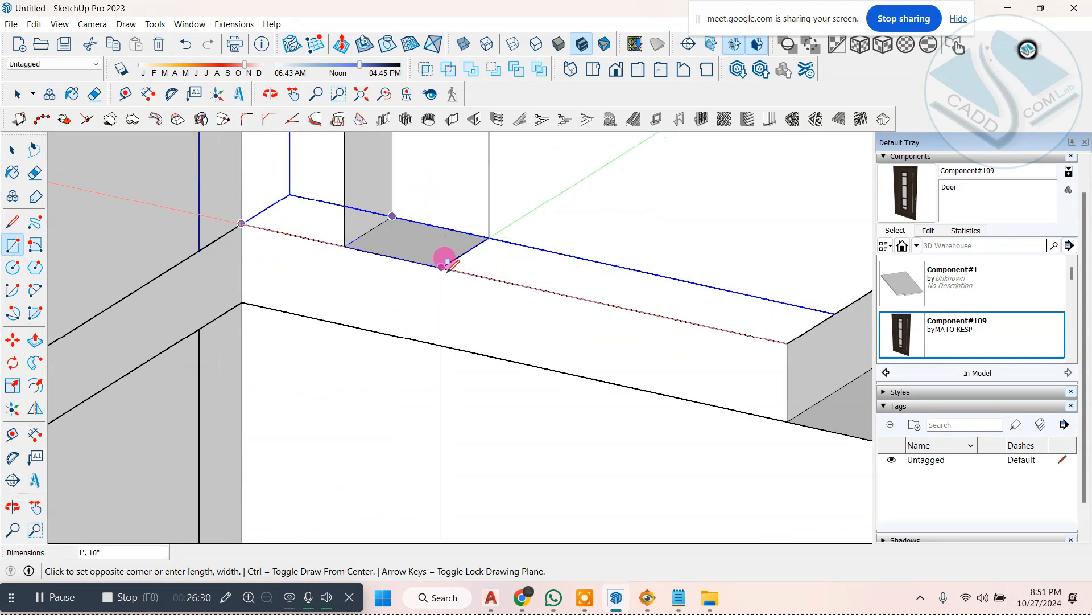
pyautogui.click(444, 266)
# Step: Pull the rectangle down past the floor slab to just above the head of the ground-floor window
pyautogui.click(35, 339)
pyautogui.click(391, 245)
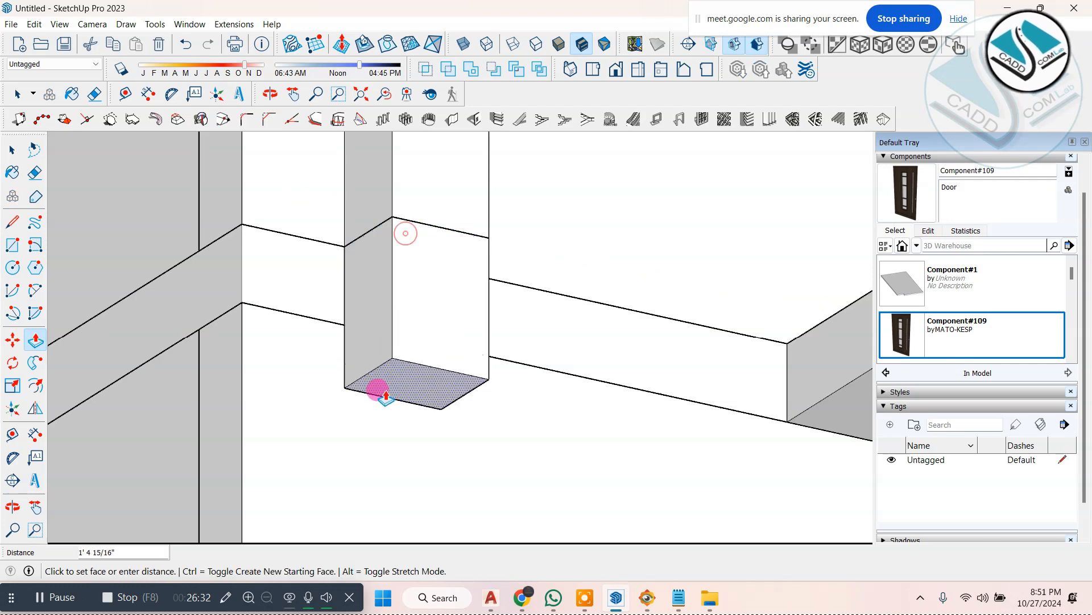
pyautogui.click(377, 386)
pyautogui.scroll(-5, 377, 188)
pyautogui.scroll(3, 387, 238)
pyautogui.click(391, 239)
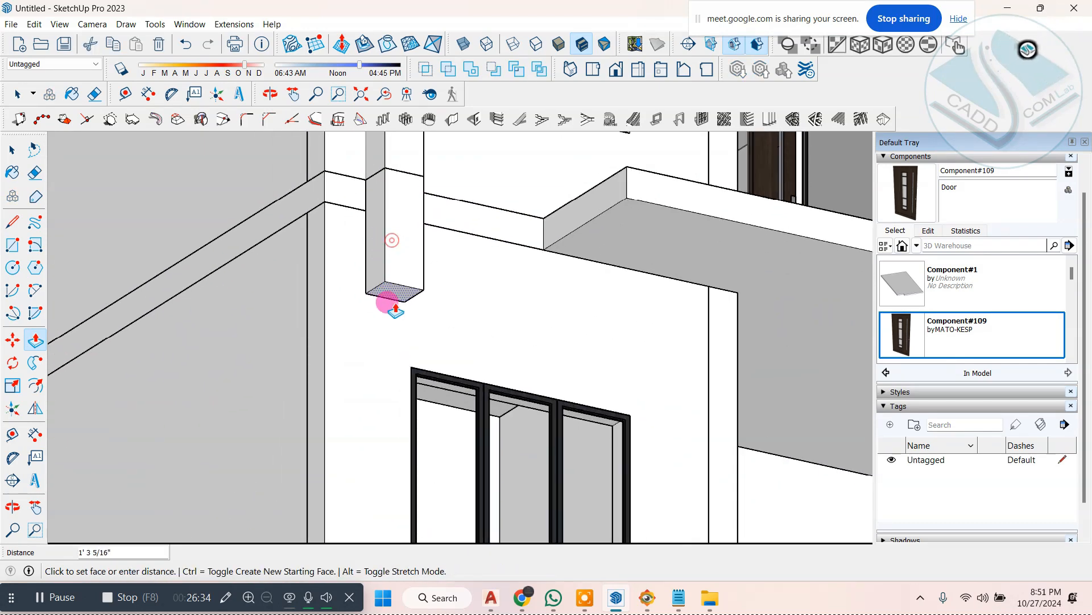
# Step: Compare the lower end of the projecting vertical band with the white frame in ELEVATION 1.jpg
pyautogui.scroll(-3, 404, 355)
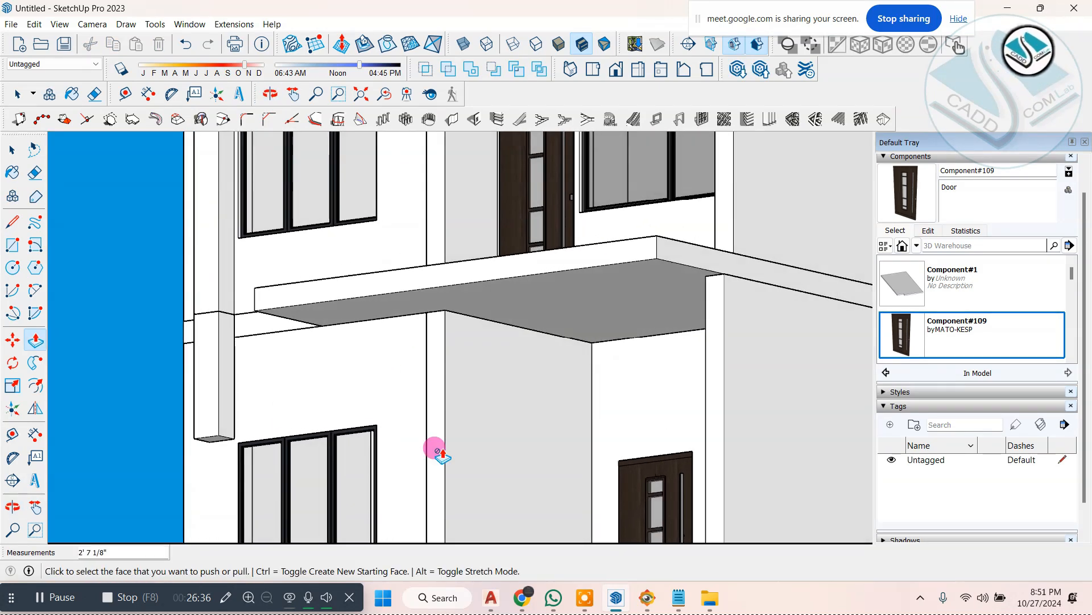
pyautogui.click(652, 604)
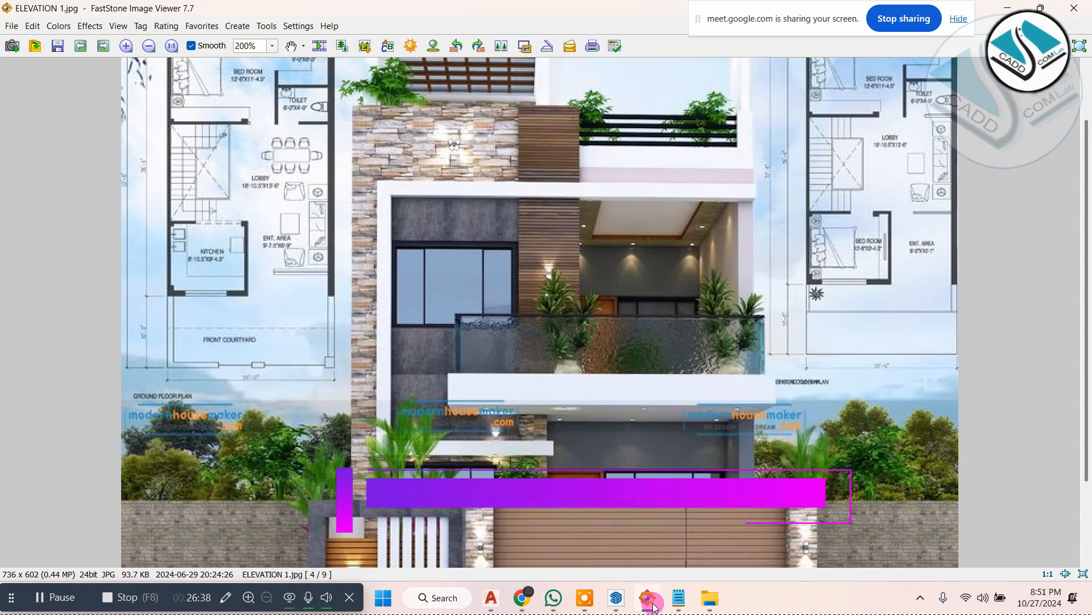
pyautogui.click(653, 604)
pyautogui.scroll(5, 222, 421)
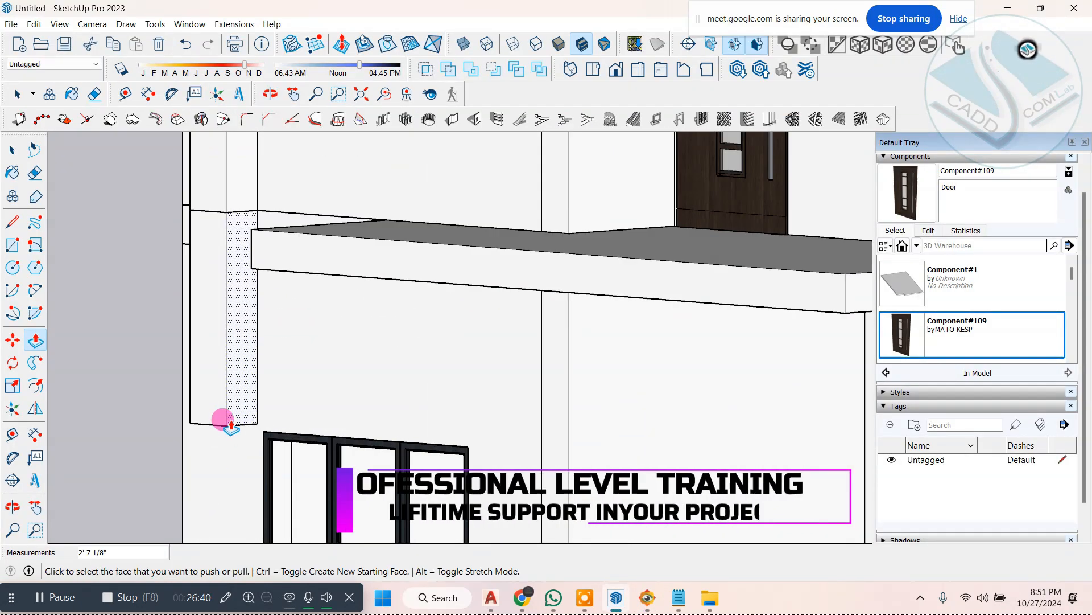
# Step: Draw a line across the vertical band's inner side near its lower end, and pull the lower part above the ground-floor window to the wall's edge
pyautogui.click(10, 224)
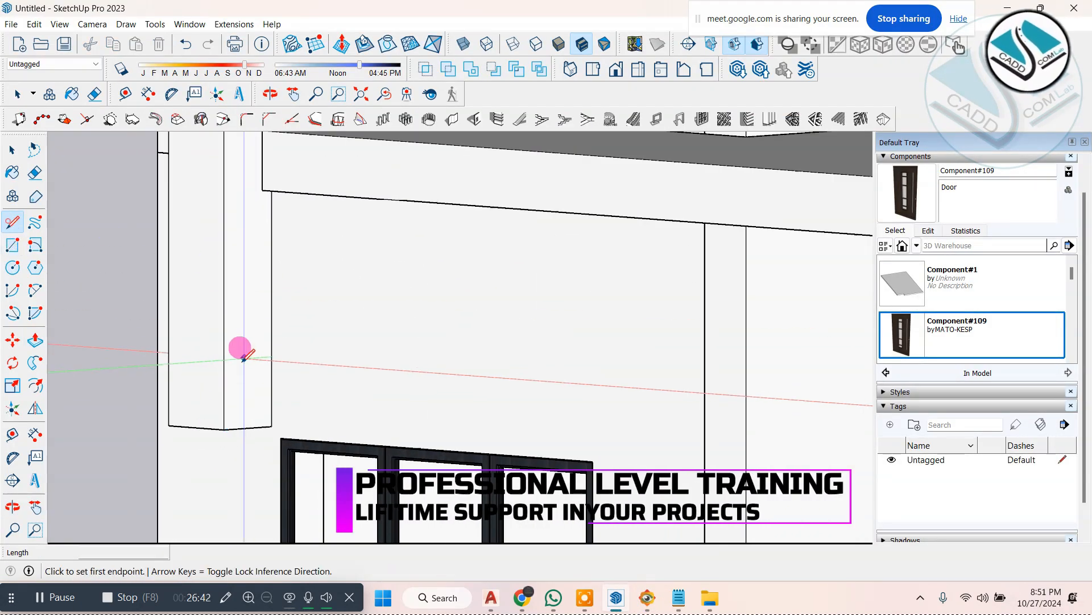
pyautogui.click(224, 363)
pyautogui.click(271, 360)
pyautogui.moveTo(220, 416); pyautogui.dragTo(270, 406, button='middle')
pyautogui.click(36, 345)
pyautogui.moveTo(198, 383); pyautogui.dragTo(478, 397)
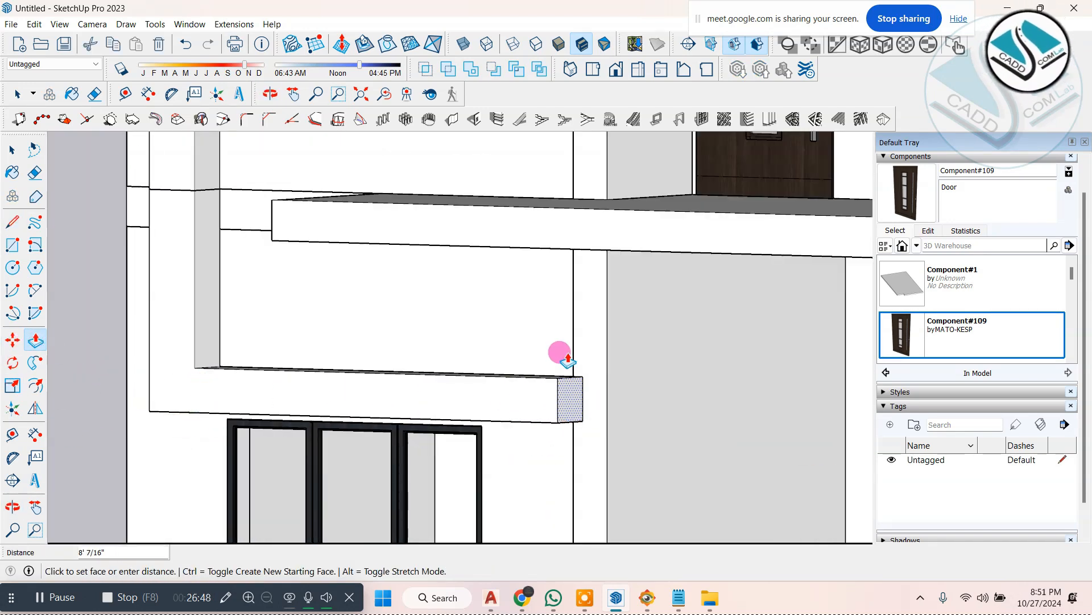
pyautogui.click(573, 343)
# Step: Compare the frame's lower ledge and its upper end below the roof slab with the white frame in ELEVATION 1.jpg
pyautogui.scroll(-4, 544, 370)
pyautogui.moveTo(541, 374); pyautogui.dragTo(623, 406, button='middle')
pyautogui.scroll(2, 627, 413)
pyautogui.click(654, 603)
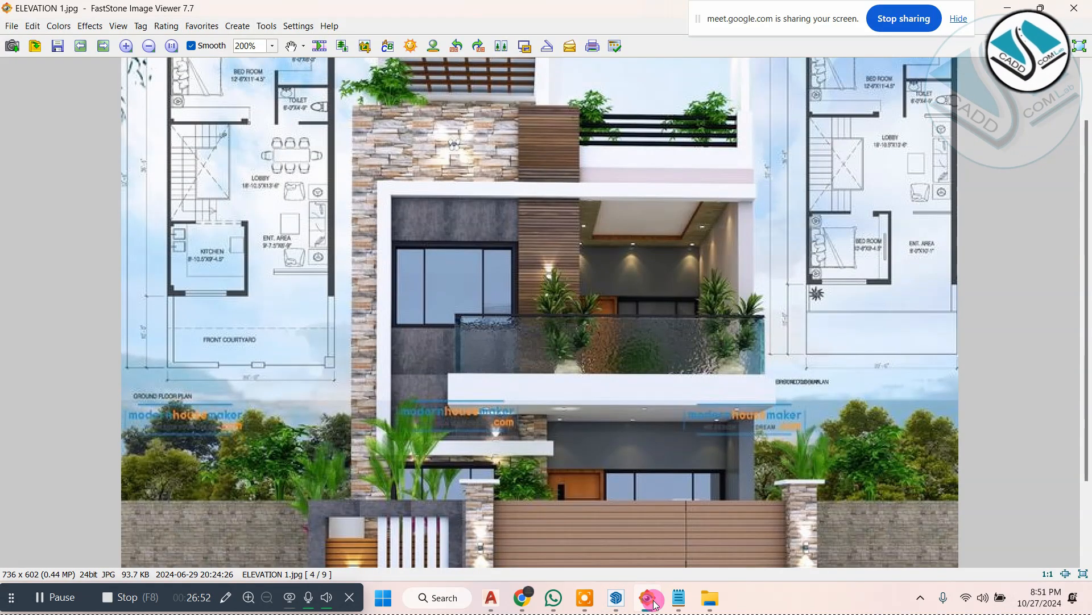
pyautogui.click(654, 603)
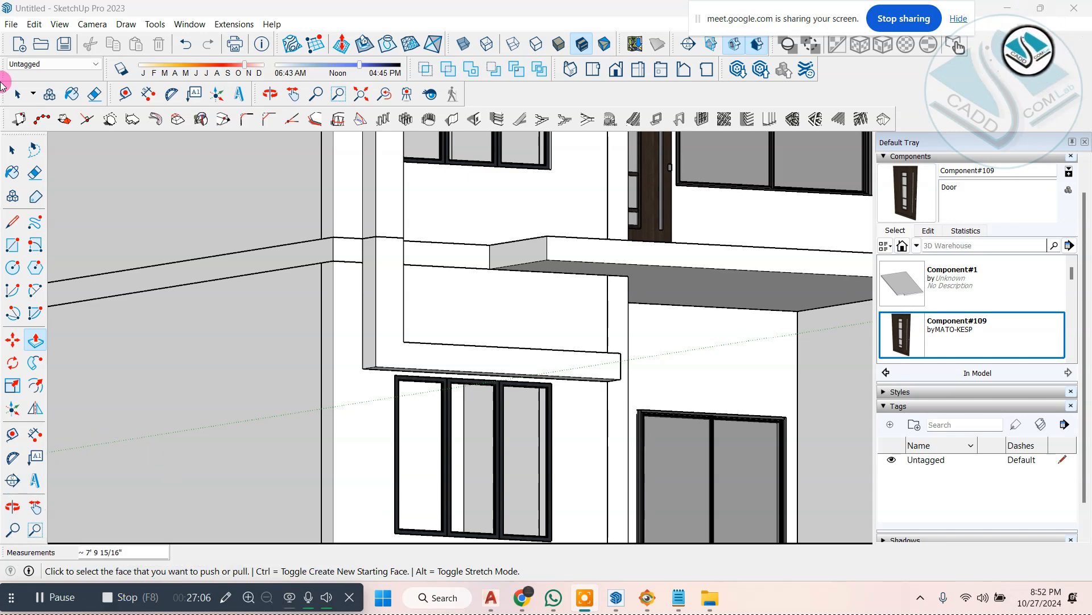
pyautogui.scroll(-3, 431, 397)
pyautogui.moveTo(615, 370); pyautogui.dragTo(544, 412, button='middle')
pyautogui.scroll(-4, 544, 412)
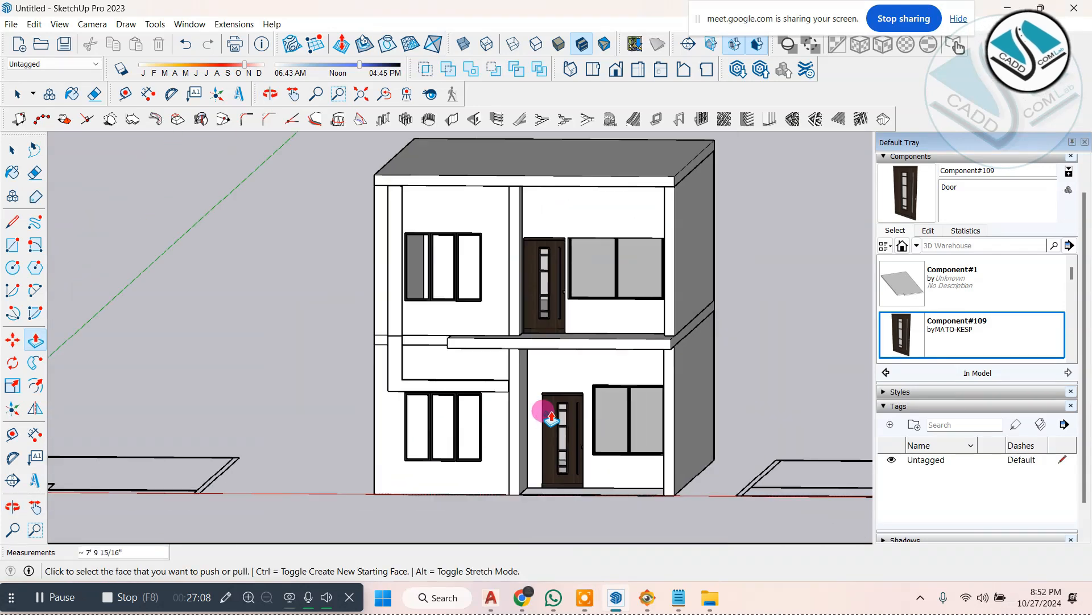
pyautogui.moveTo(461, 245); pyautogui.dragTo(532, 237, button='middle')
pyautogui.scroll(3, 528, 232)
pyautogui.scroll(2, 474, 238)
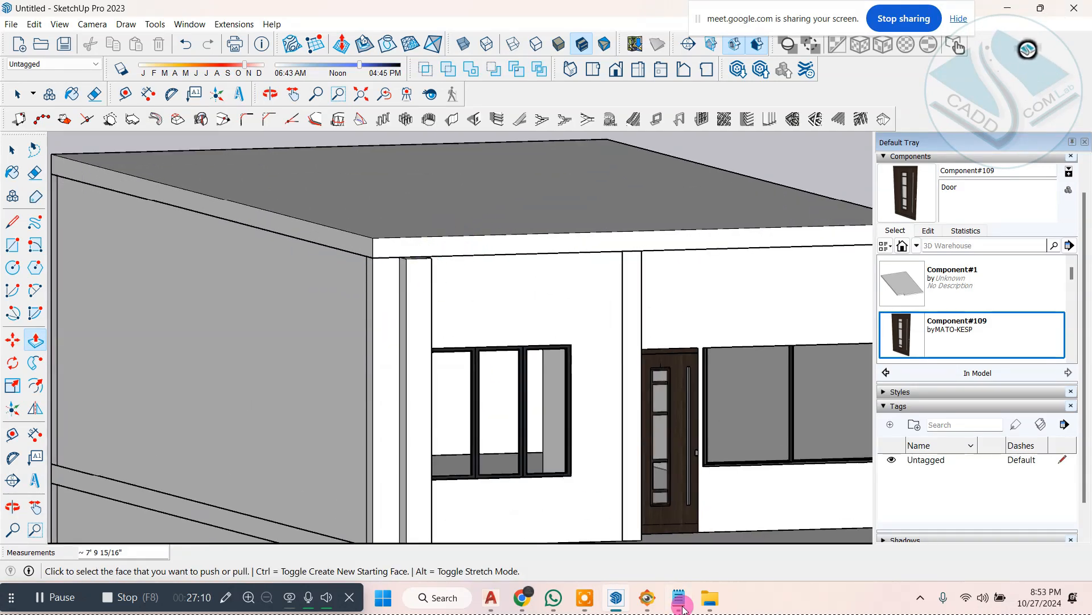
pyautogui.click(650, 600)
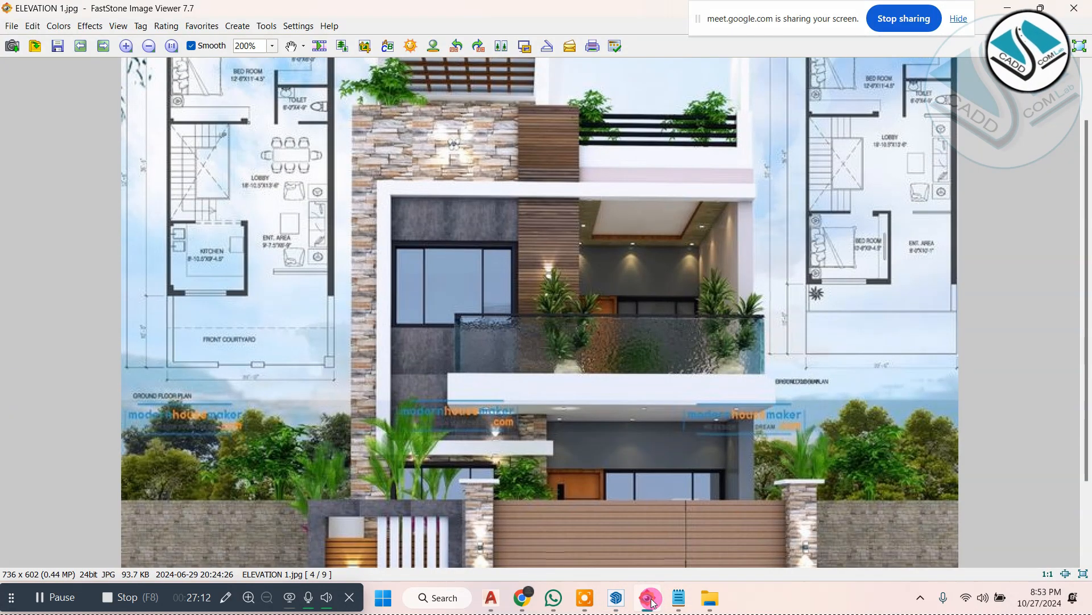
pyautogui.click(650, 600)
# Step: Try drawing a 1' by 10" rectangle over the vertical band's top end and pulling it up 9" against the roof slab
pyautogui.moveTo(565, 246)
pyautogui.mouseDown(button='middle')
pyautogui.moveTo(484, 253)
pyautogui.moveTo(552, 252)
pyautogui.mouseUp(button='middle')
pyautogui.scroll(2, 346, 256)
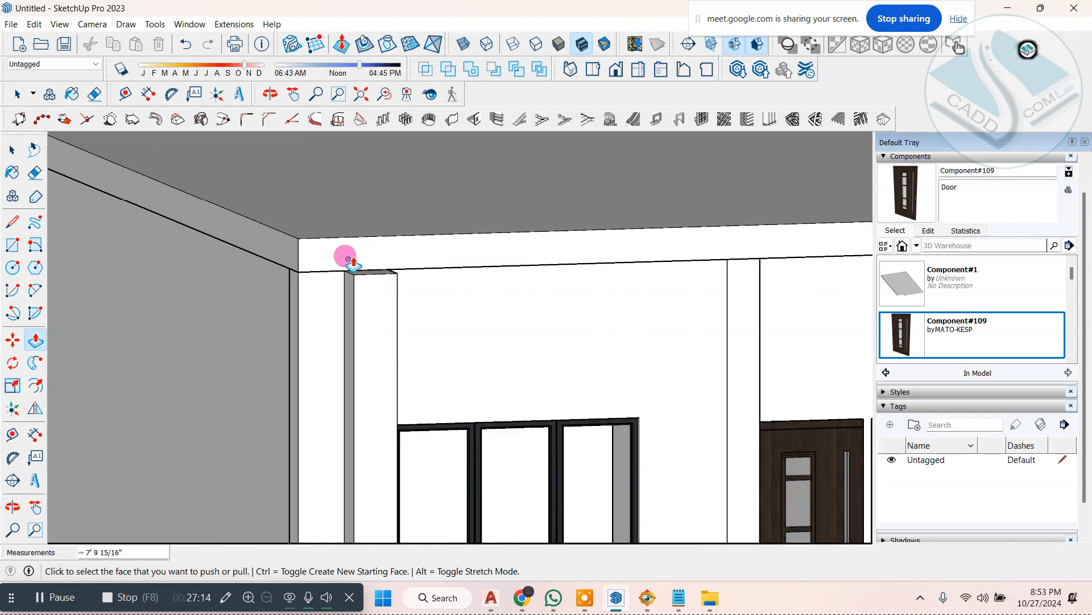
pyautogui.scroll(2, 345, 256)
pyautogui.moveTo(346, 256); pyautogui.dragTo(461, 230, button='middle')
pyautogui.scroll(1, 461, 230)
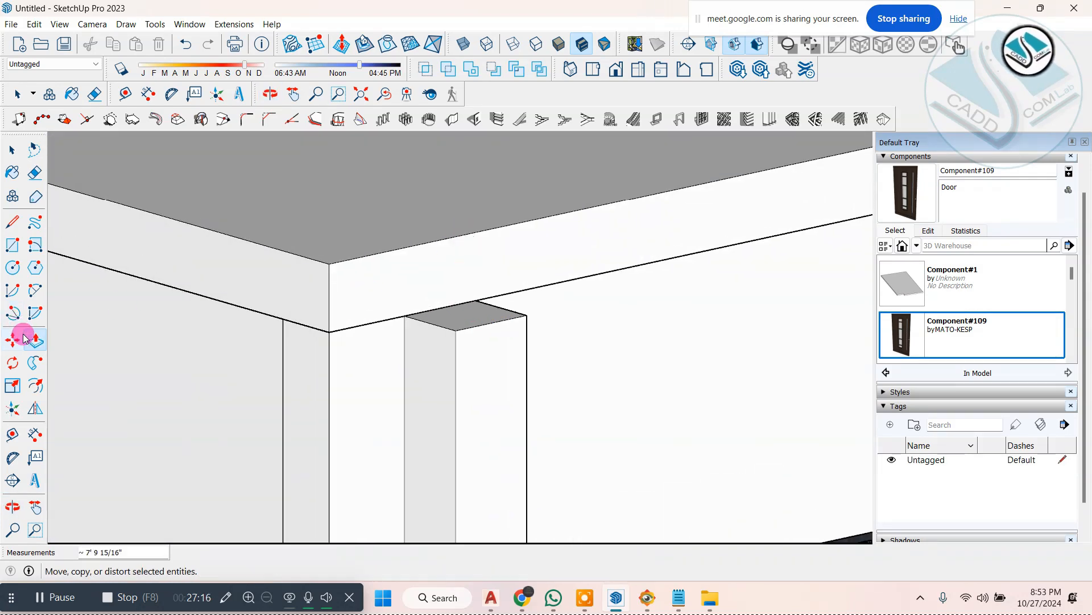
pyautogui.click(12, 244)
pyautogui.scroll(2, 421, 282)
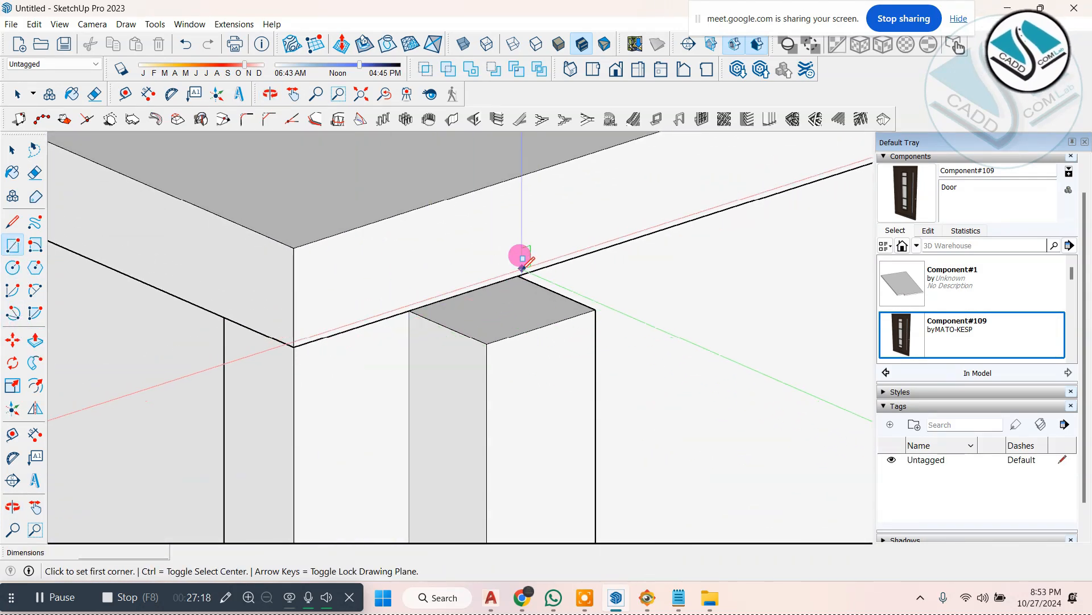
pyautogui.click(596, 309)
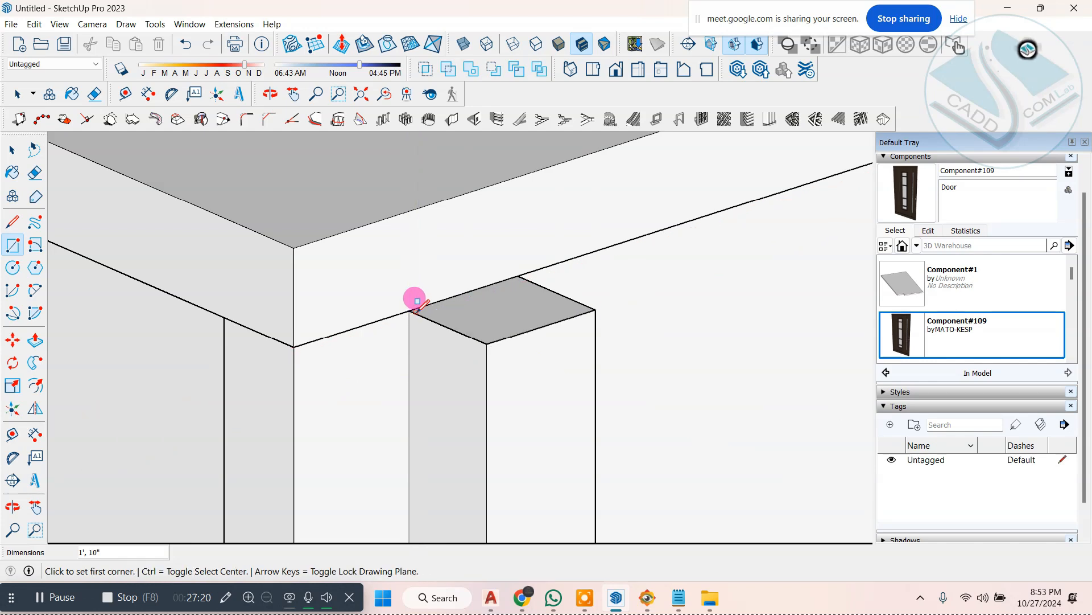
pyautogui.click(36, 341)
pyautogui.click(429, 288)
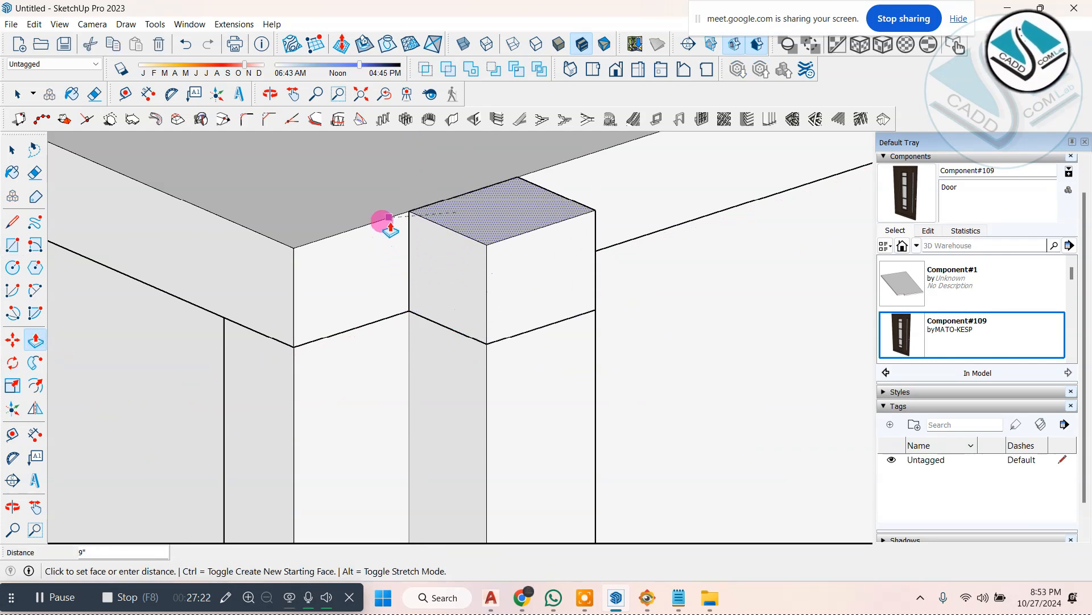
pyautogui.click(385, 224)
pyautogui.moveTo(349, 285); pyautogui.dragTo(319, 290, button='middle')
# Step: Try extending the raised block's side along the roof slab's front edge to its far corner, following ELEVATION 1.jpg
pyautogui.click(432, 245)
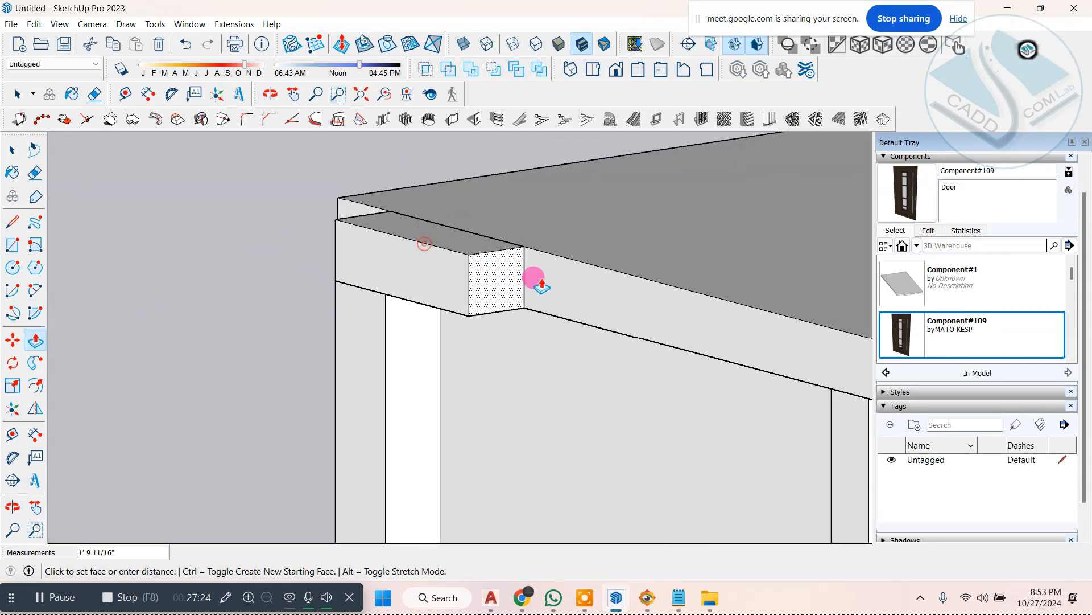
pyautogui.click(652, 312)
pyautogui.scroll(-2, 264, 247)
pyautogui.scroll(-4, 393, 254)
pyautogui.click(649, 595)
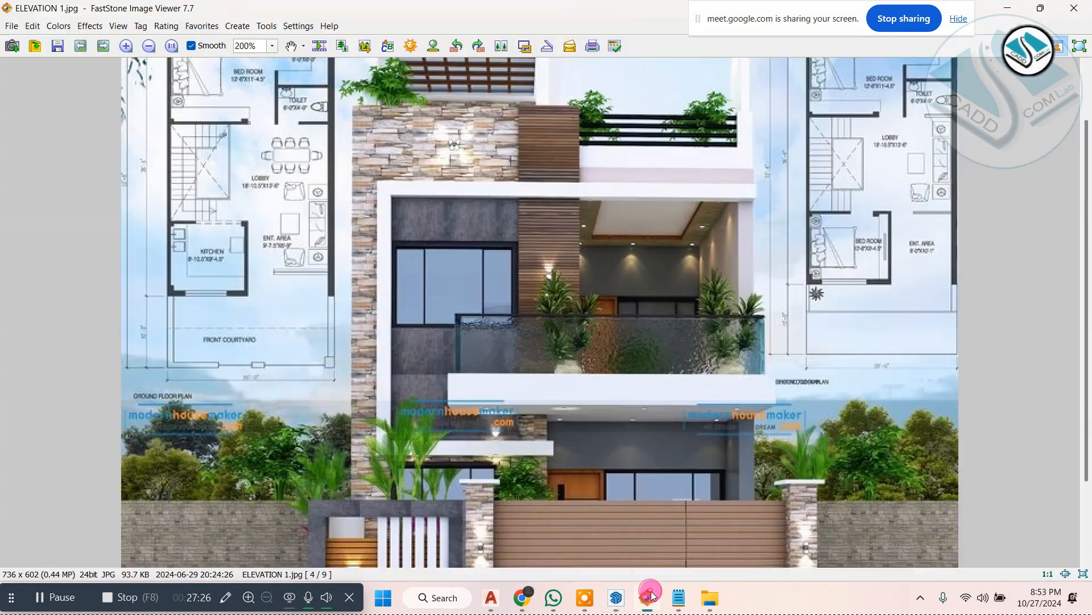
pyautogui.click(649, 595)
pyautogui.scroll(3, 424, 265)
pyautogui.click(428, 262)
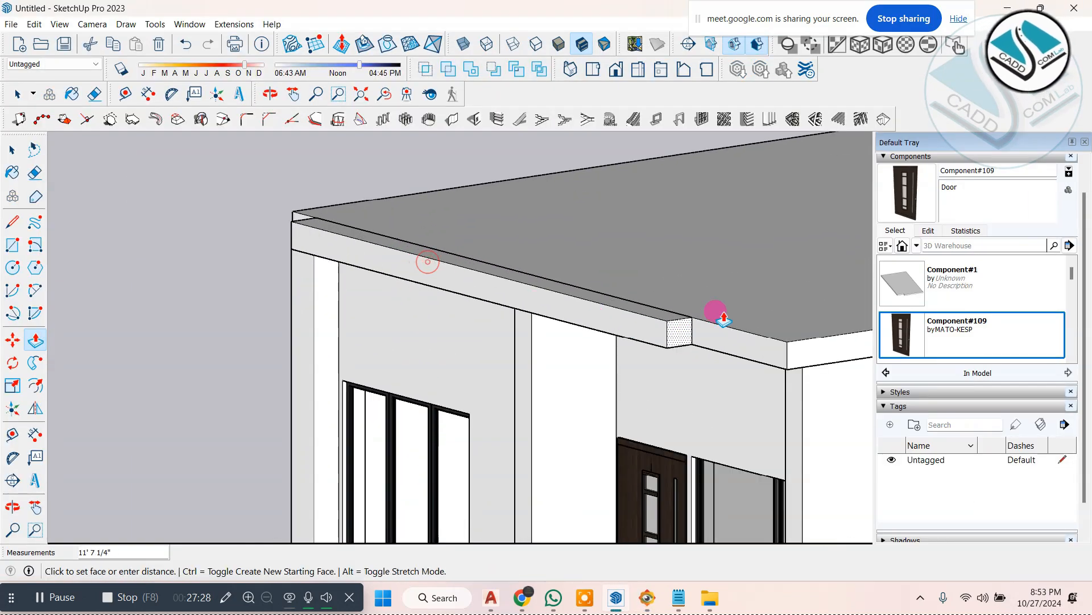
pyautogui.click(787, 341)
pyautogui.scroll(-3, 603, 362)
pyautogui.moveTo(468, 373); pyautogui.dragTo(734, 346, button='middle')
pyautogui.scroll(1, 734, 346)
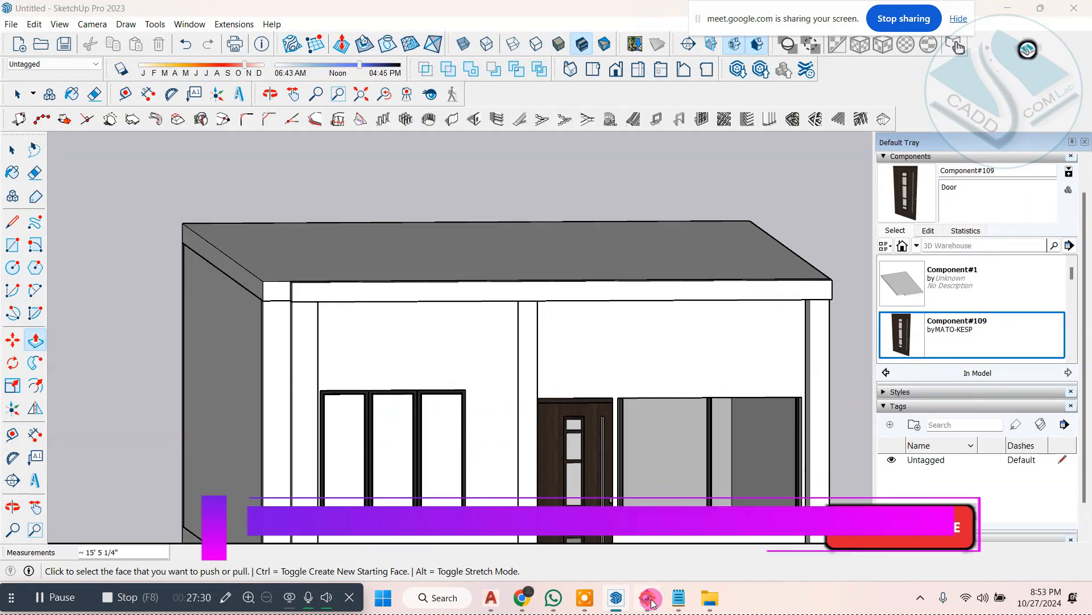
# Step: Compare the roof-level strip with ELEVATION 1.jpg and undo the block built against the roof slab
pyautogui.click(650, 601)
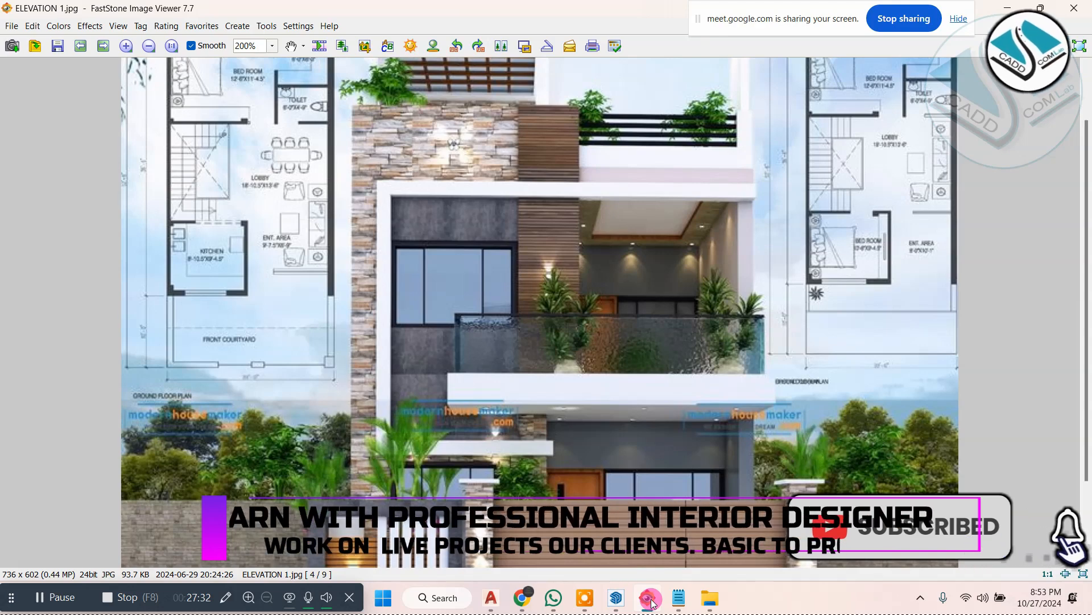
pyautogui.click(652, 600)
pyautogui.moveTo(512, 385)
pyautogui.mouseDown(button='middle')
pyautogui.moveTo(569, 378)
pyautogui.moveTo(439, 385)
pyautogui.mouseUp(button='middle')
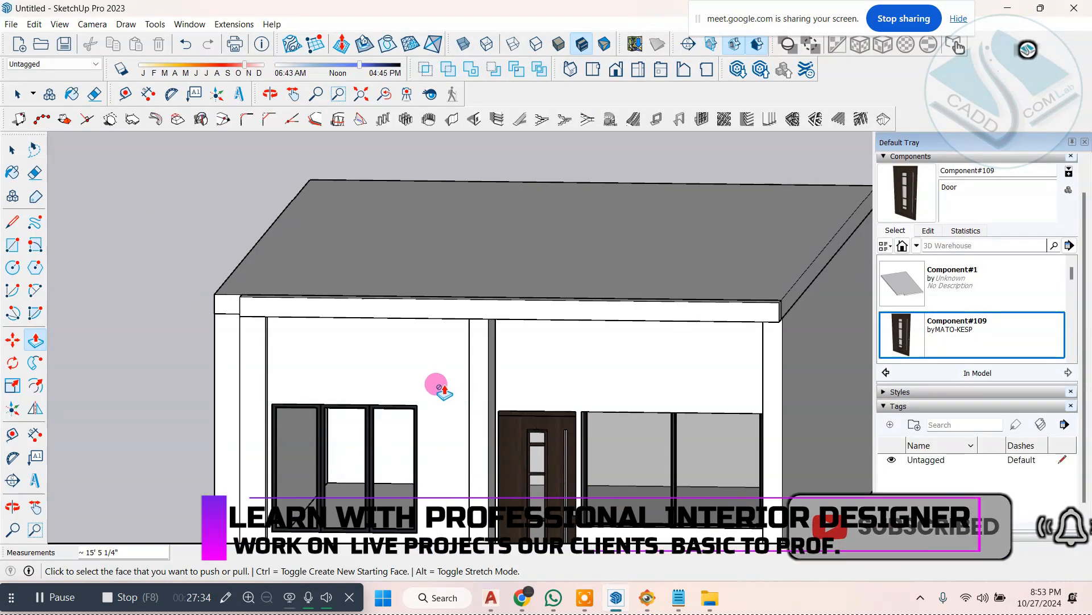
pyautogui.hotkey('ctrl', 'z')
# Step: Open the upper wall group for editing at the top end of the projecting vertical band
pyautogui.scroll(3, 279, 330)
pyautogui.scroll(-2, 285, 329)
pyautogui.scroll(5, 207, 300)
pyautogui.moveTo(285, 330); pyautogui.dragTo(151, 288, button='middle')
pyautogui.scroll(2, 137, 295)
pyautogui.click(19, 225)
pyautogui.scroll(2, 152, 290)
pyautogui.click(12, 146)
pyautogui.scroll(-3, 375, 289)
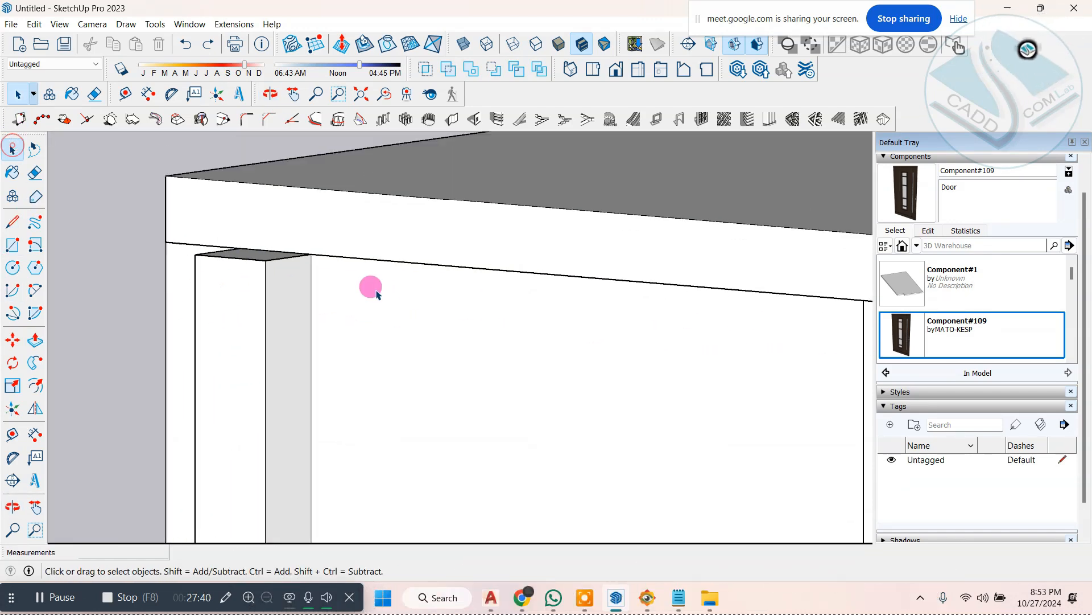
pyautogui.click(300, 323)
pyautogui.scroll(-1, 390, 316)
pyautogui.moveTo(395, 315); pyautogui.dragTo(296, 279, button='middle')
pyautogui.scroll(1, 307, 290)
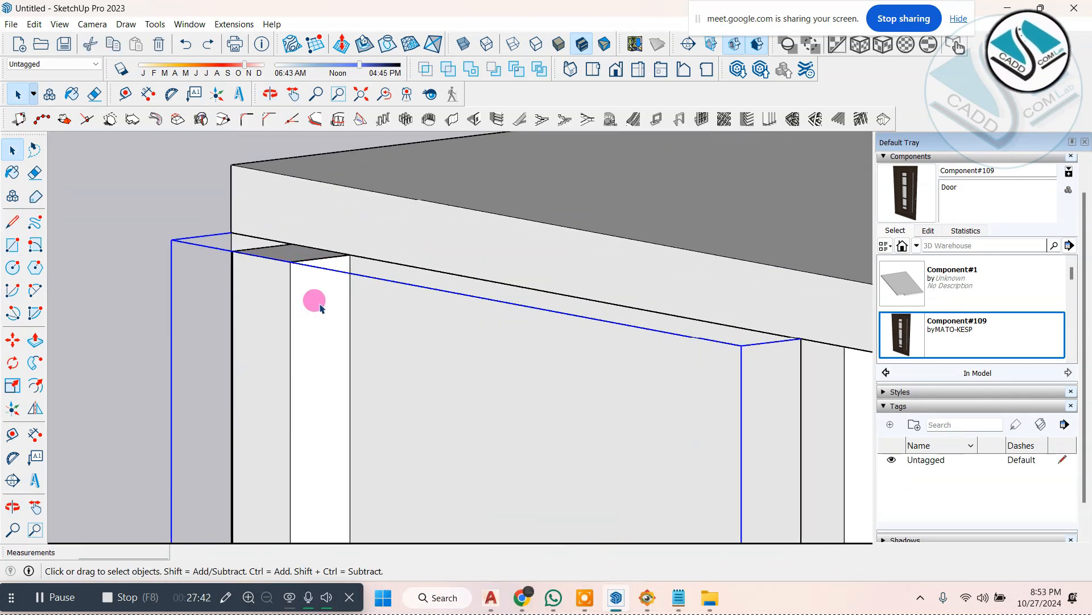
pyautogui.doubleClick(315, 308)
# Step: Draw a 10" line across the band's inner side near its top, and pull the upper part below the roof slab to the facade's far corner
pyautogui.click(307, 278)
pyautogui.scroll(1, 307, 277)
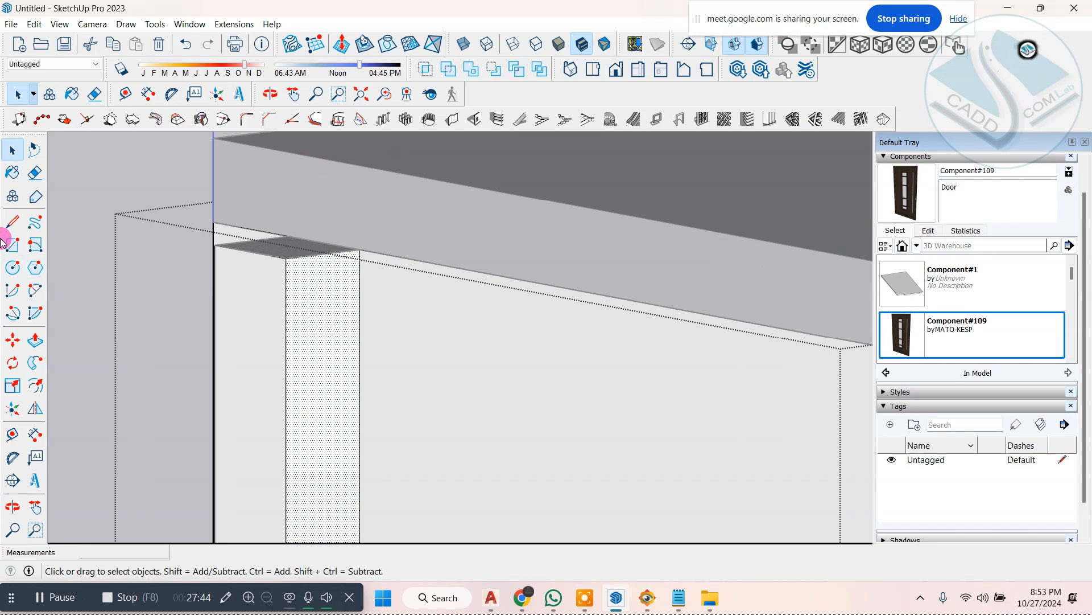
pyautogui.click(286, 325)
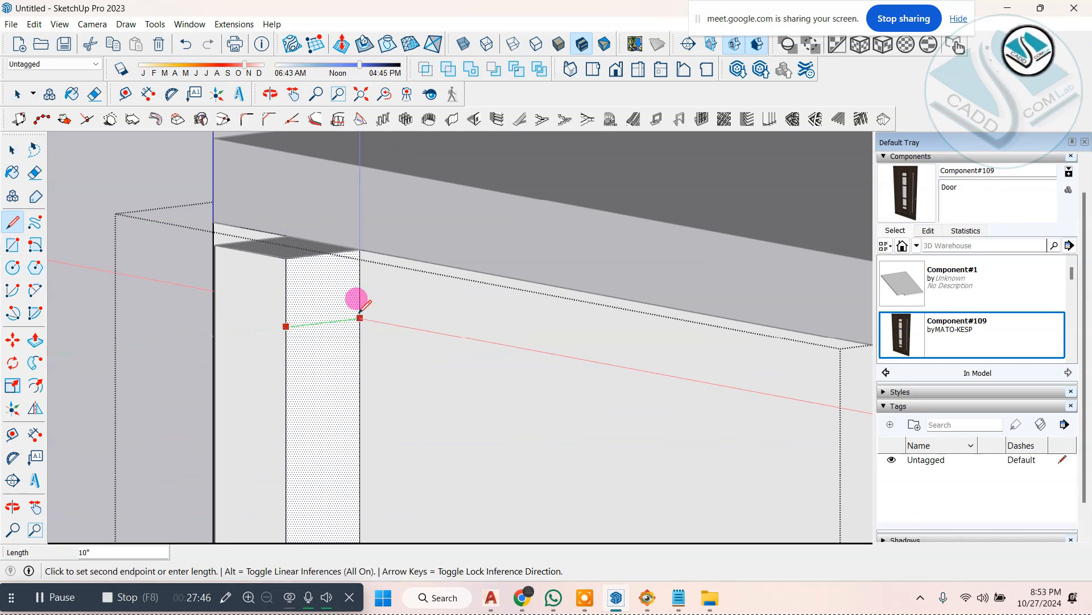
pyautogui.click(360, 316)
pyautogui.click(35, 340)
pyautogui.click(295, 284)
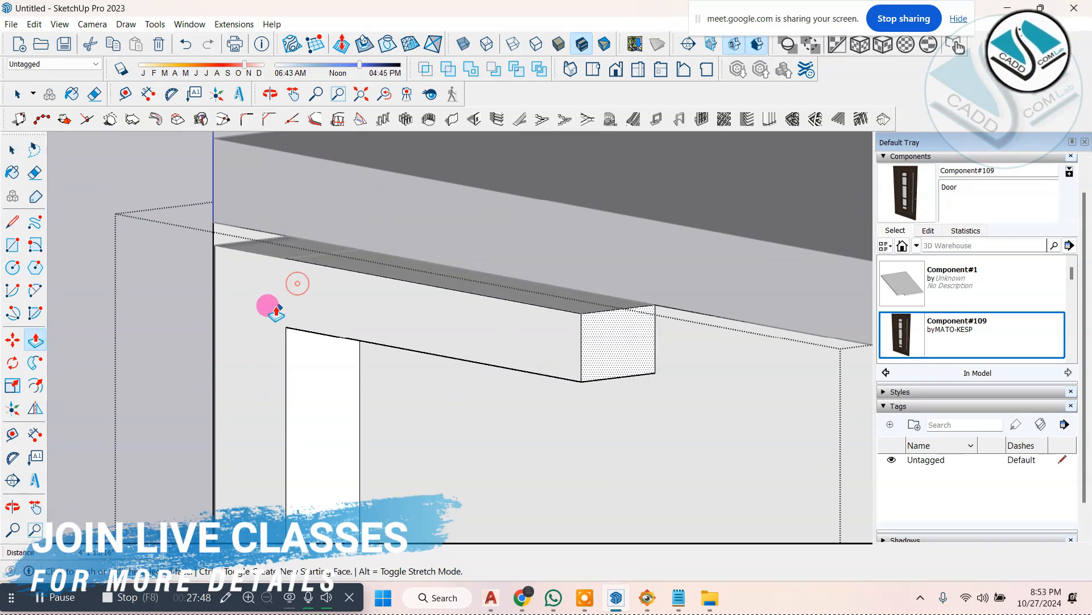
pyautogui.scroll(-3, 277, 311)
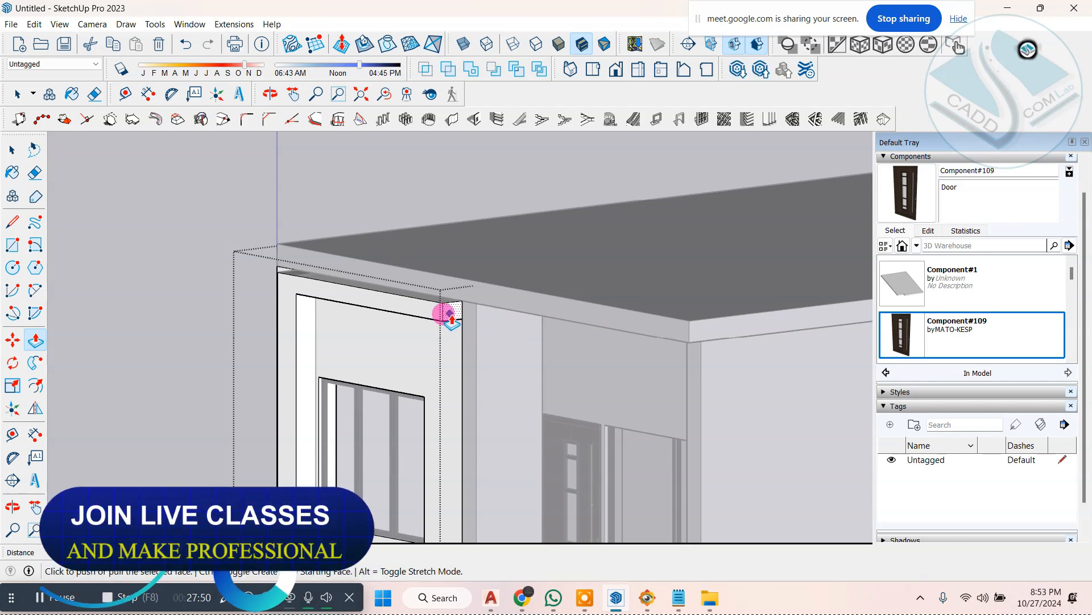
pyautogui.click(688, 344)
pyautogui.scroll(-3, 682, 345)
pyautogui.moveTo(501, 335); pyautogui.dragTo(671, 355, button='middle')
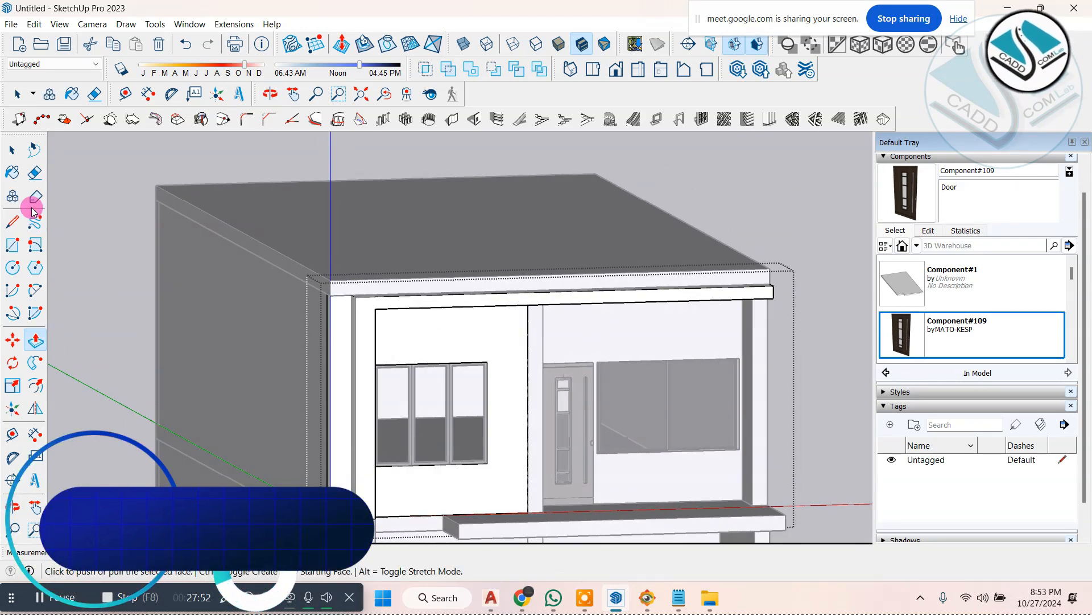
# Step: Leave and reopen the upper wall group, and pull the underside of the top horizontal band down 3 11/16"
pyautogui.click(13, 150)
pyautogui.click(749, 196)
pyautogui.moveTo(736, 203); pyautogui.dragTo(364, 308, button='middle')
pyautogui.scroll(10, 316, 239)
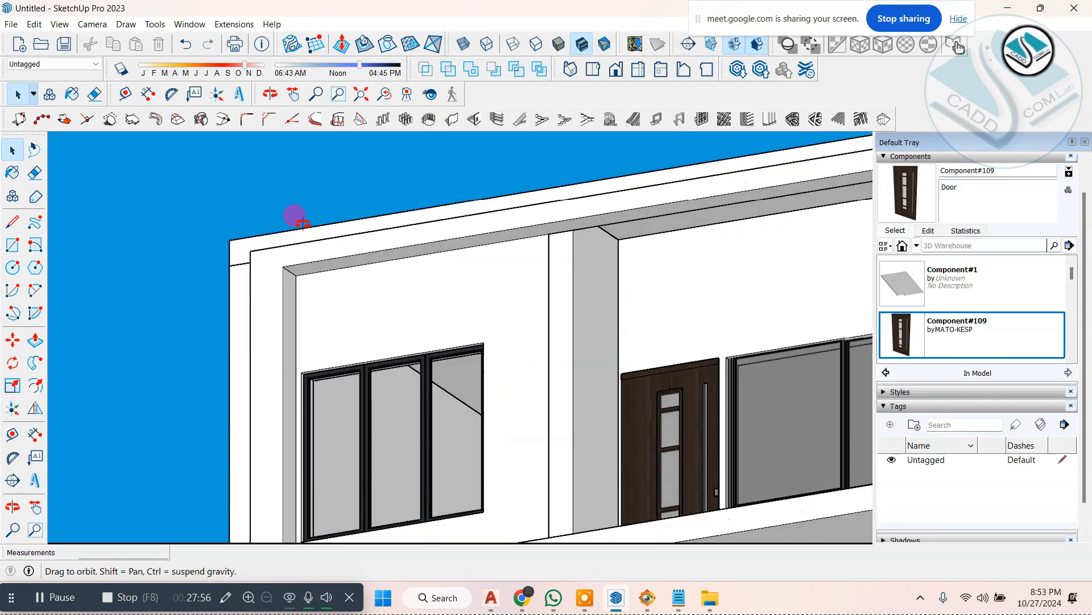
pyautogui.tripleClick(327, 329)
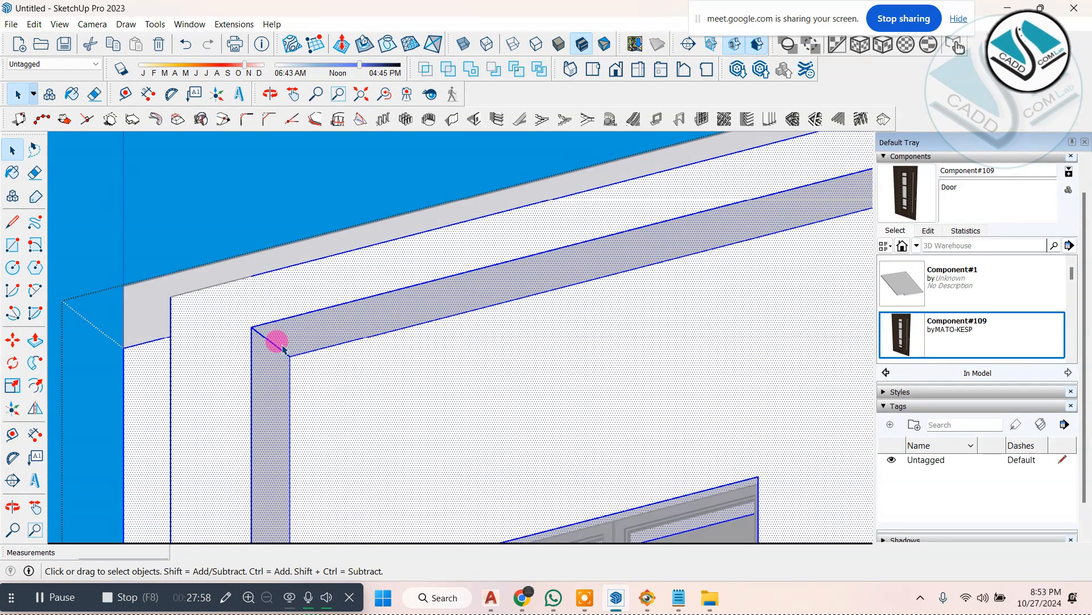
pyautogui.click(310, 334)
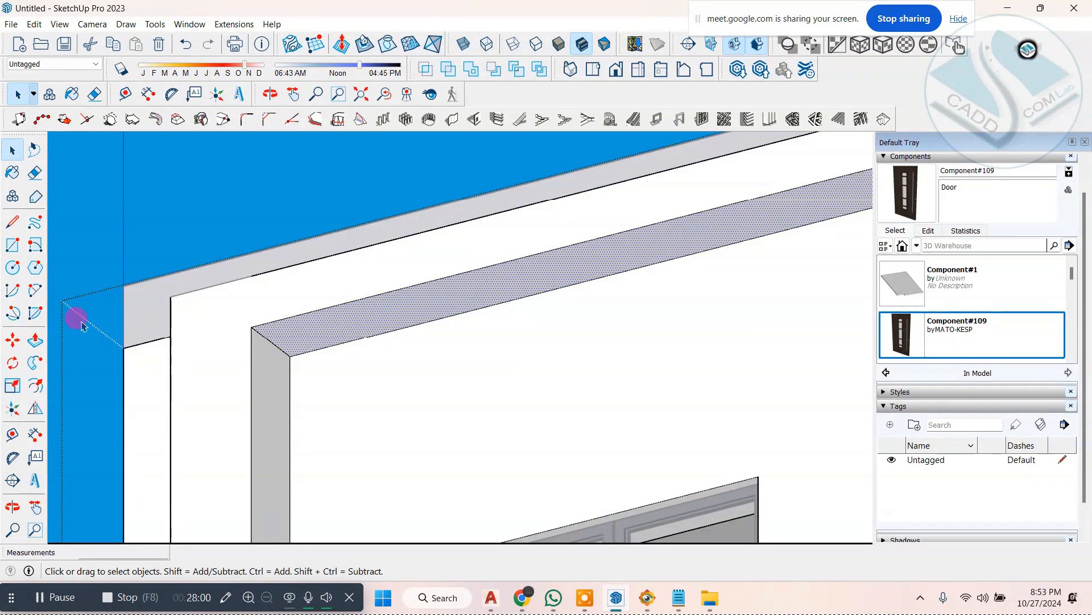
pyautogui.moveTo(280, 341); pyautogui.dragTo(274, 366)
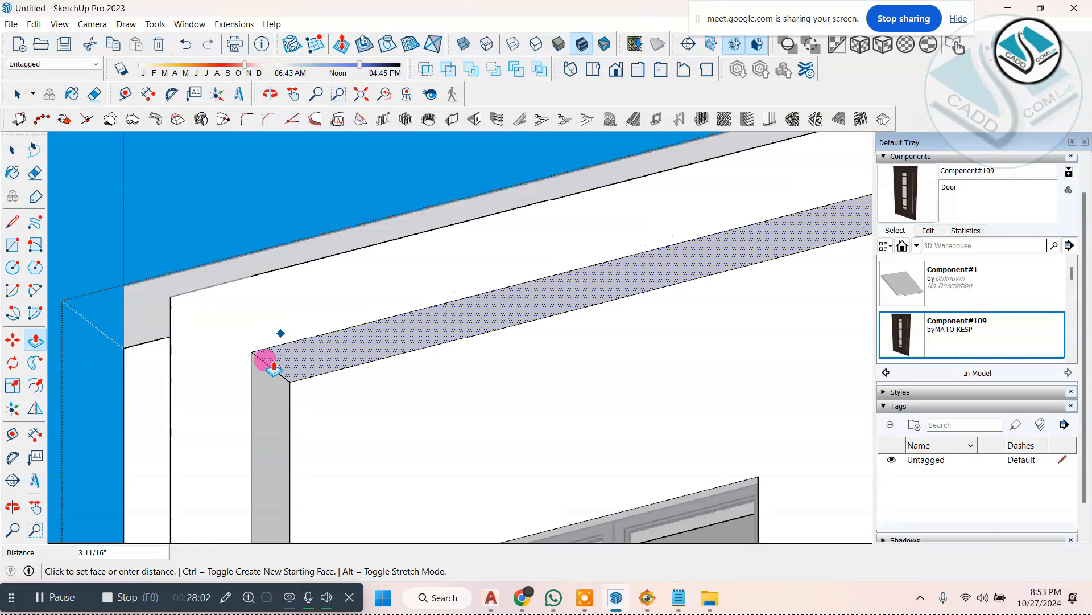
pyautogui.click(12, 152)
# Step: Compare the finished frame with ELEVATION 1.jpg and examine the balcony slab and glass railing in the picture
pyautogui.scroll(-10, 331, 218)
pyautogui.moveTo(370, 254); pyautogui.dragTo(629, 456, button='middle')
pyautogui.scroll(-5, 527, 434)
pyautogui.moveTo(527, 435); pyautogui.dragTo(550, 470, button='middle')
pyautogui.click(647, 599)
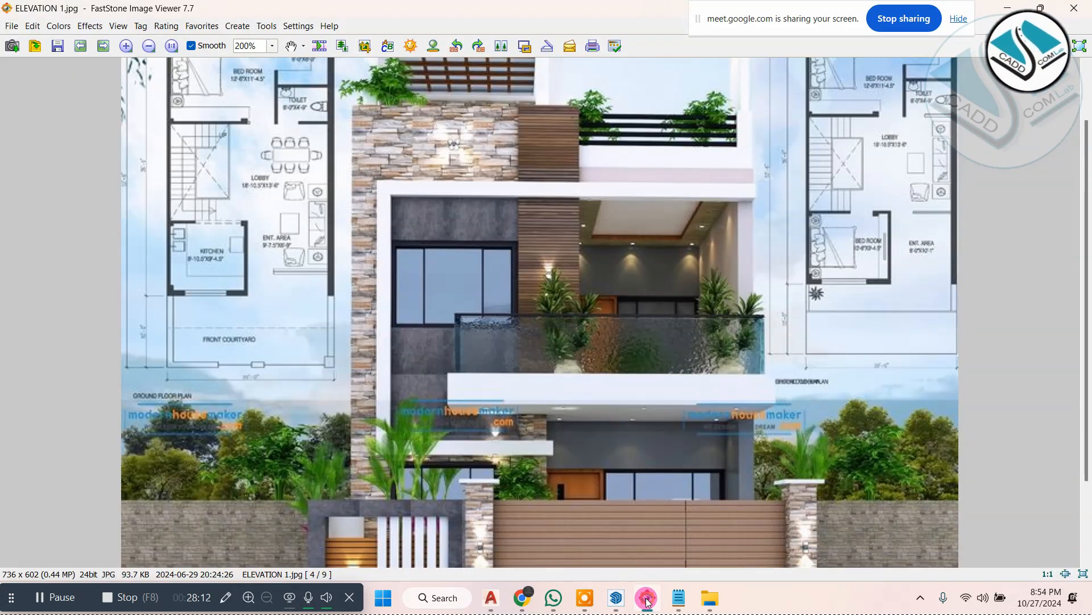
pyautogui.click(647, 599)
pyautogui.click(647, 599)
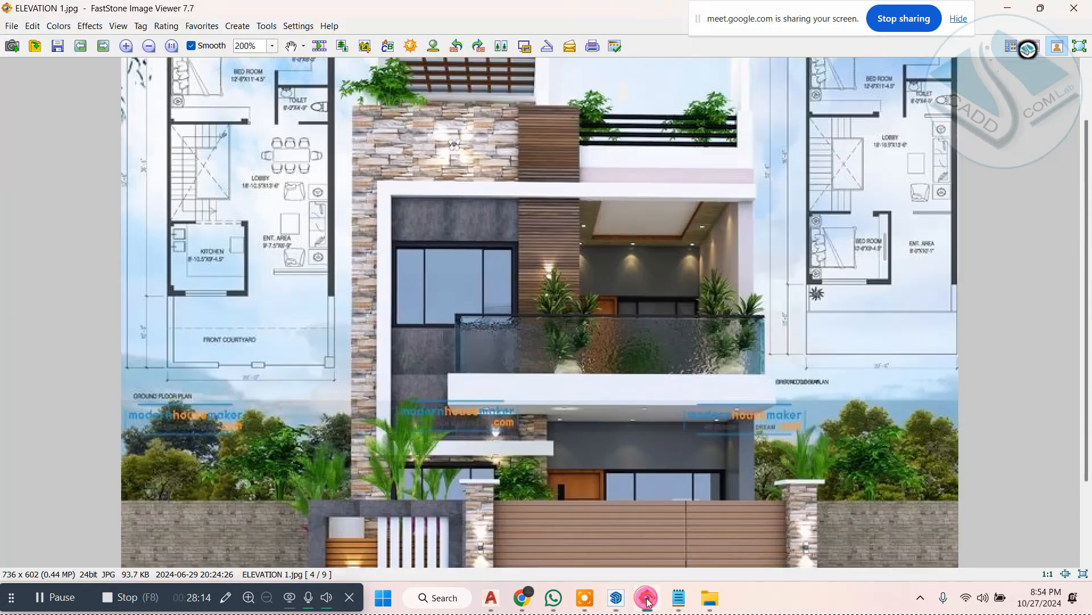
pyautogui.moveTo(650, 420); pyautogui.dragTo(473, 317)
pyautogui.scroll(5, 675, 358)
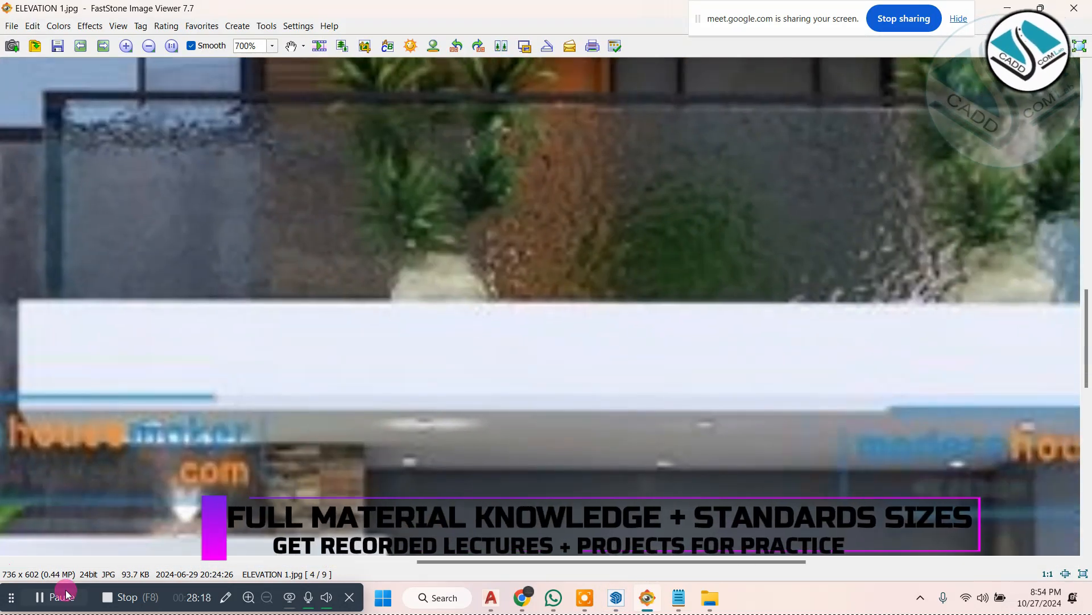
pyautogui.scroll(-5, 396, 310)
pyautogui.scroll(3, 666, 282)
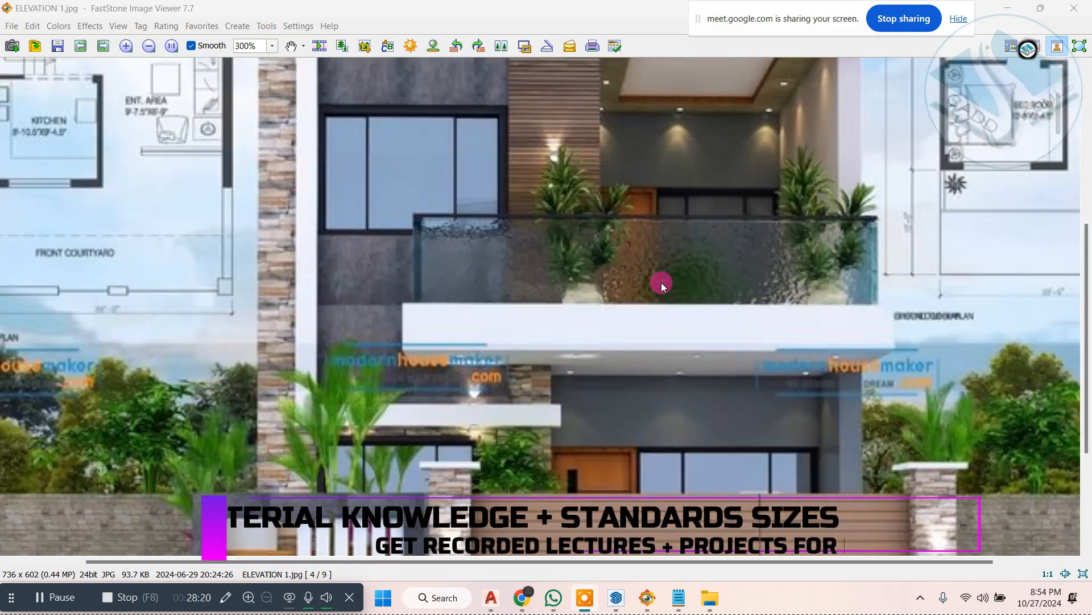
pyautogui.click(1024, 8)
# Step: Return to the SketchUp model and open the first-floor balcony slab group for editing
pyautogui.scroll(8, 622, 292)
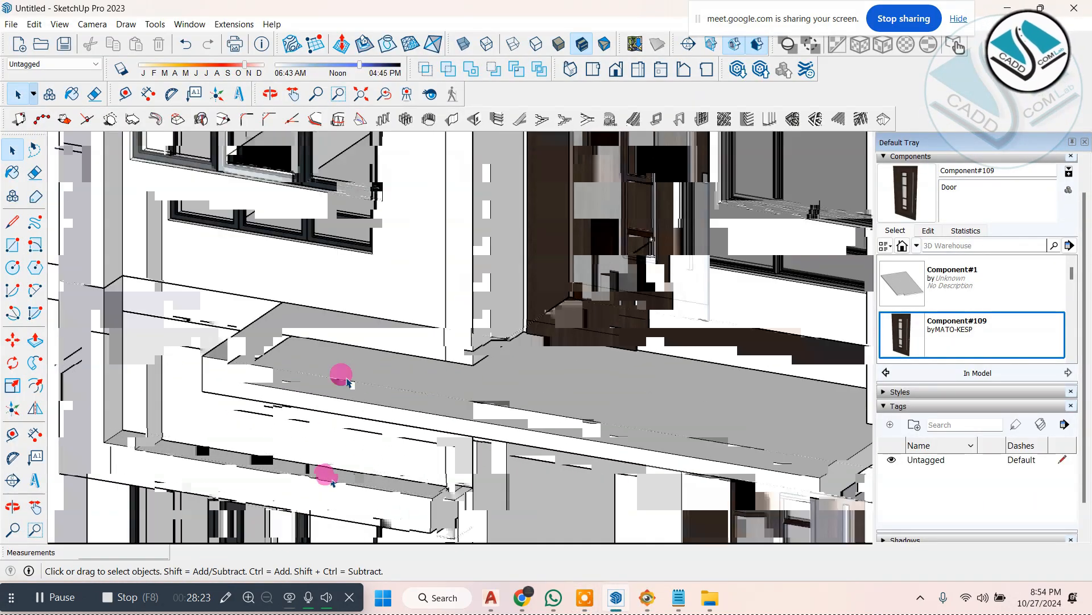
pyautogui.moveTo(346, 378); pyautogui.dragTo(341, 292, button='middle')
pyautogui.scroll(2, 341, 291)
pyautogui.click(328, 273)
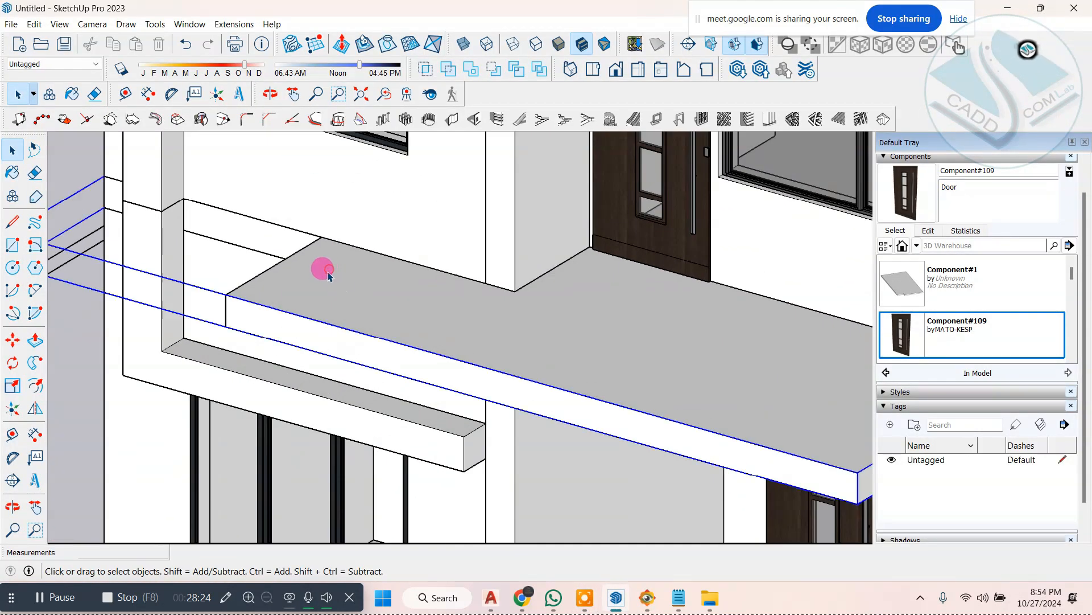
pyautogui.scroll(2, 319, 296)
pyautogui.doubleClick(320, 261)
pyautogui.scroll(1, 302, 247)
pyautogui.scroll(-1, 297, 231)
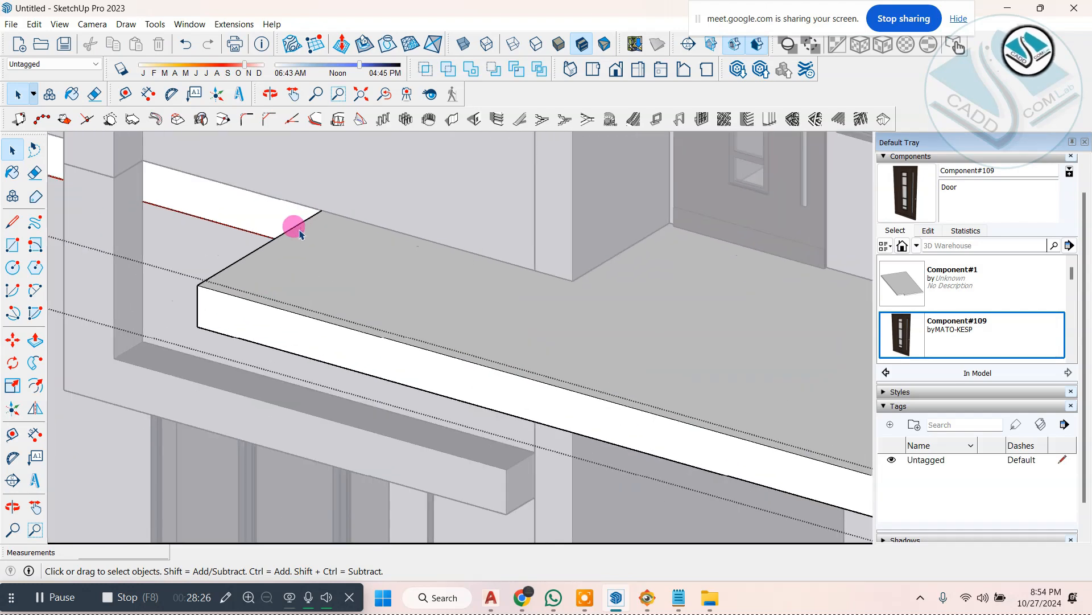
# Step: Offset the outer edges of the balcony slab's top face inward by 5" with the 1001bit Offset edge tool
pyautogui.click(309, 257)
pyautogui.click(312, 119)
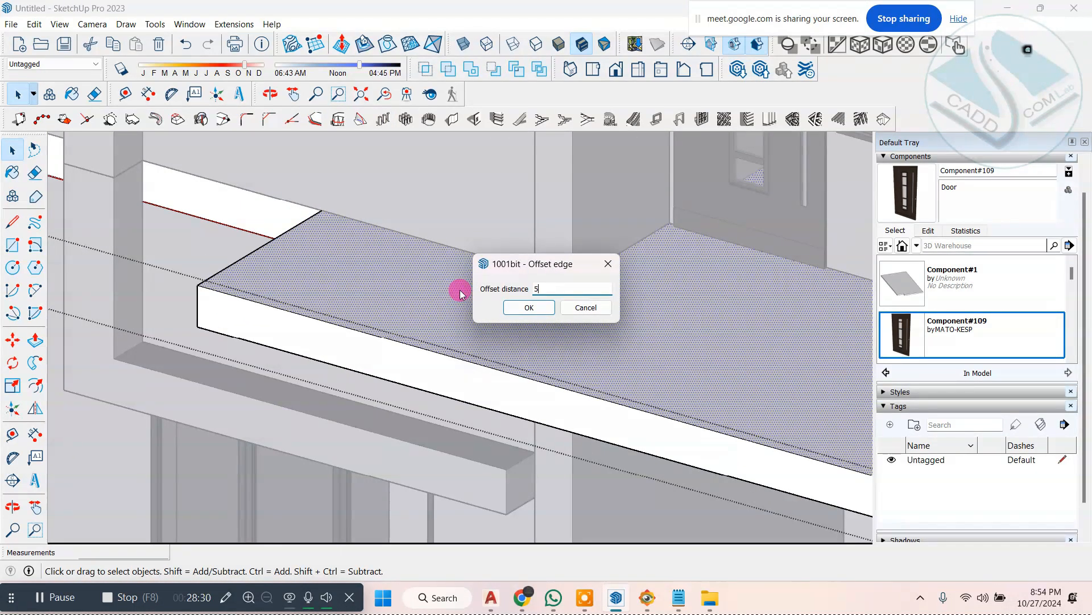
pyautogui.write('5"')
pyautogui.click(504, 305)
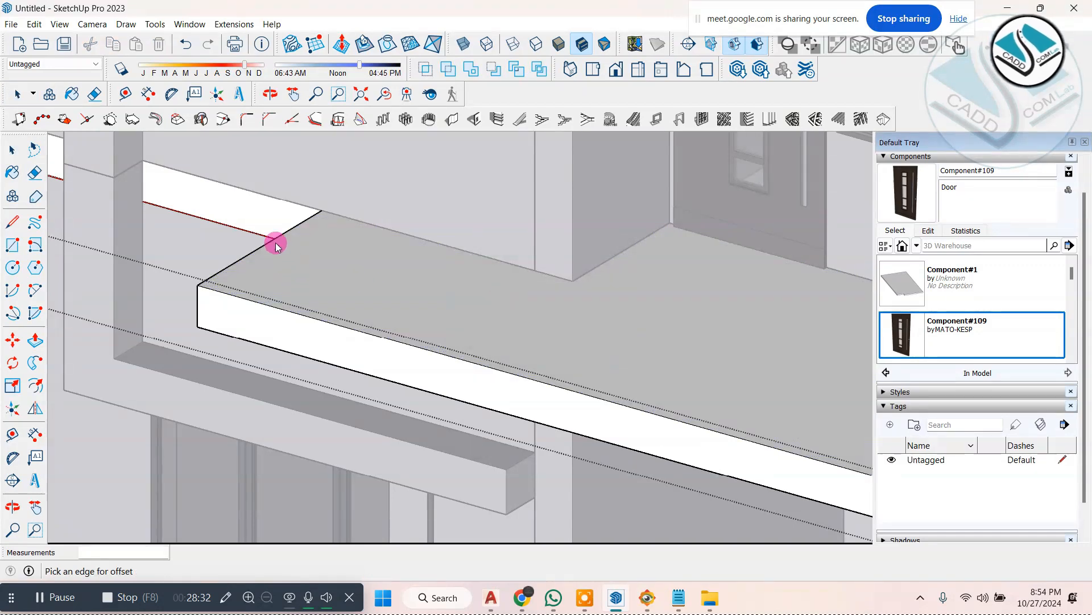
pyautogui.click(369, 293)
pyautogui.scroll(-3, 373, 307)
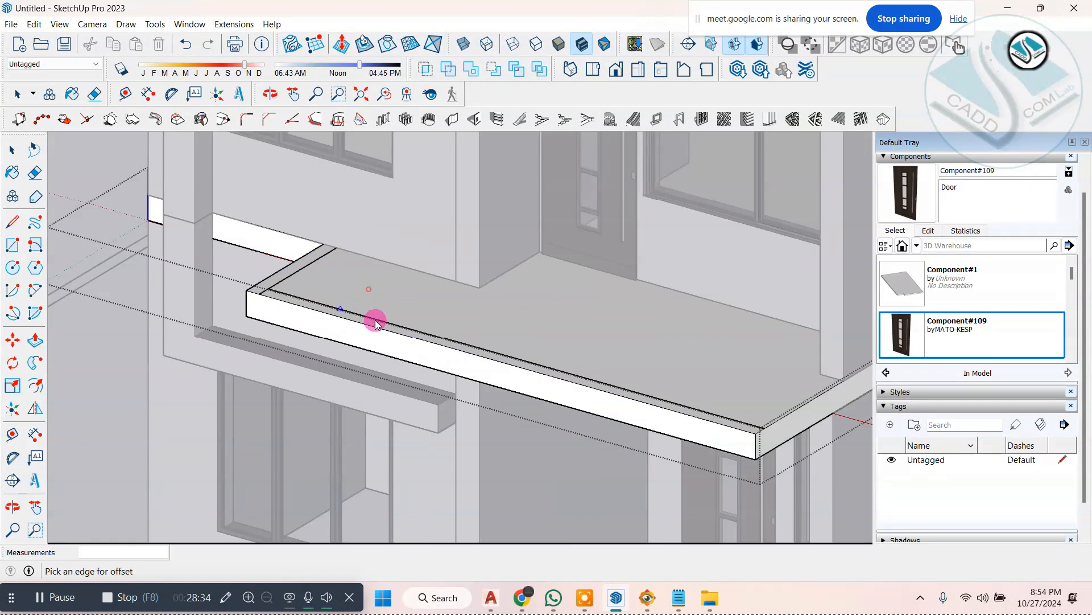
pyautogui.scroll(4, 814, 411)
pyautogui.scroll(-3, 473, 357)
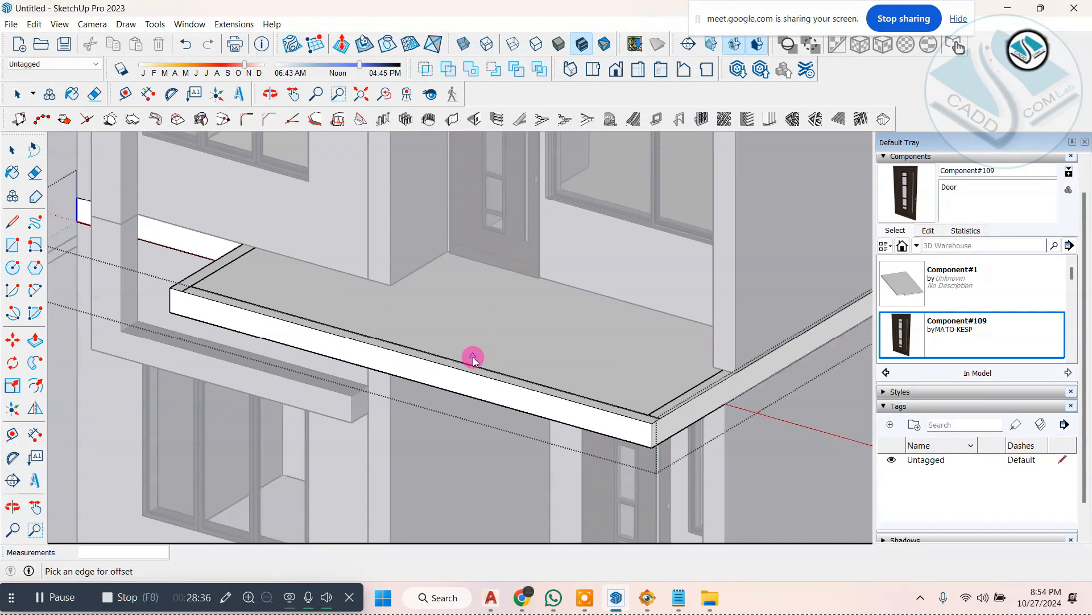
pyautogui.scroll(5, 87, 263)
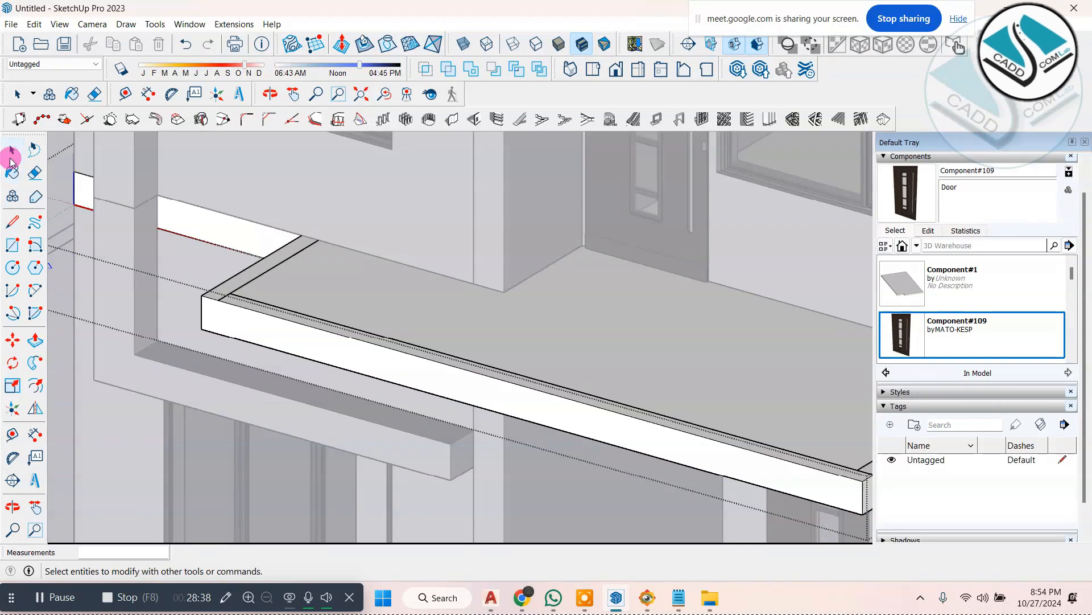
# Step: Delete the short leftover edge between the offset outline's front corner and the slab's front edge
pyautogui.scroll(2, 202, 304)
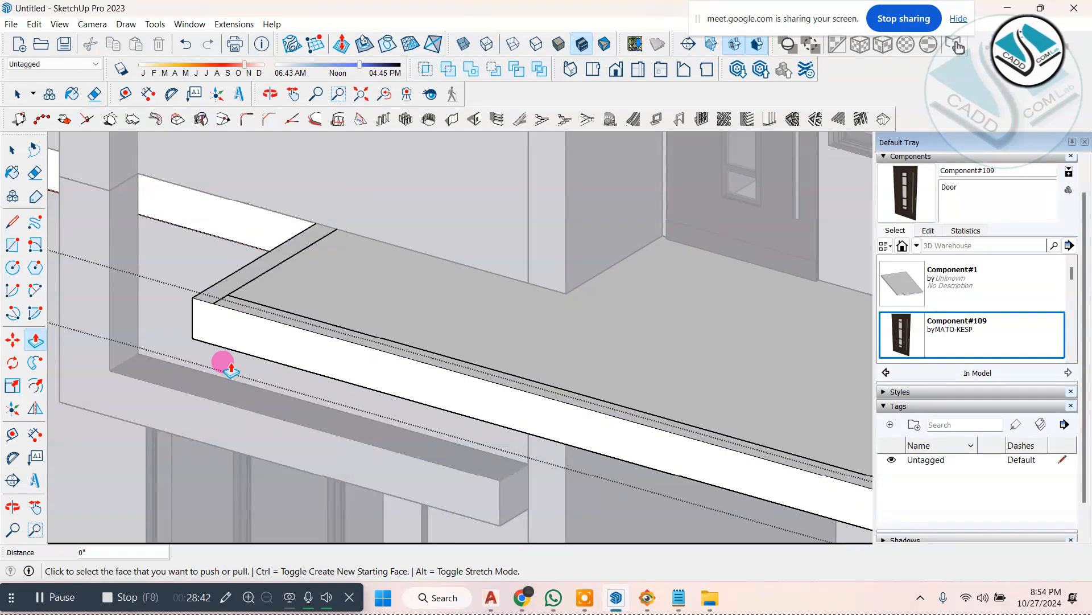
pyautogui.scroll(4, 227, 307)
pyautogui.moveTo(414, 315); pyautogui.dragTo(279, 335, button='middle')
pyautogui.scroll(3, 130, 235)
pyautogui.click(12, 147)
pyautogui.scroll(2, 123, 290)
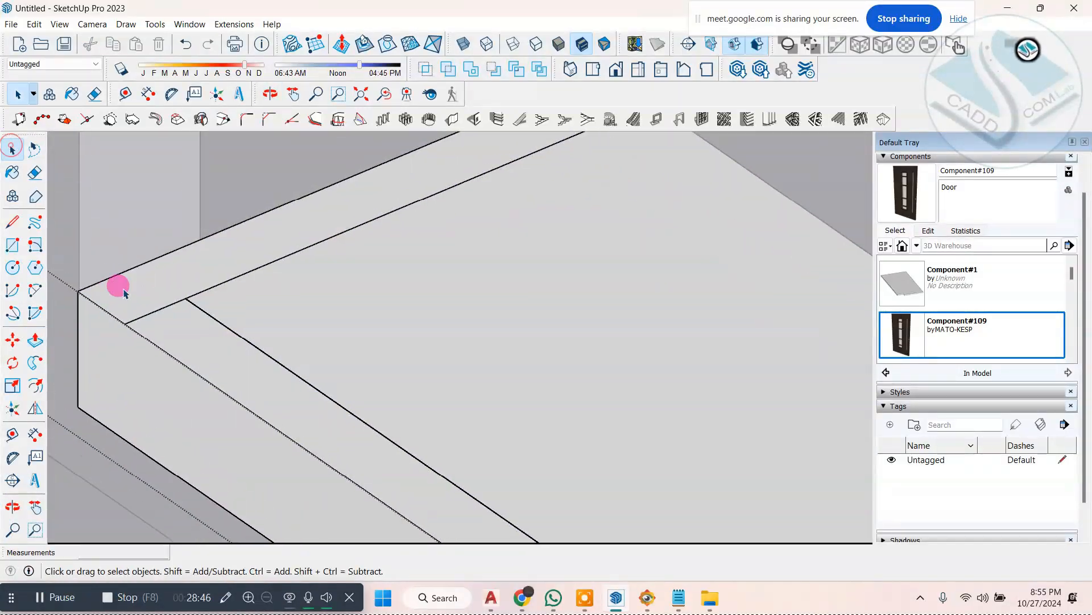
pyautogui.press('Delete')
pyautogui.click(161, 308)
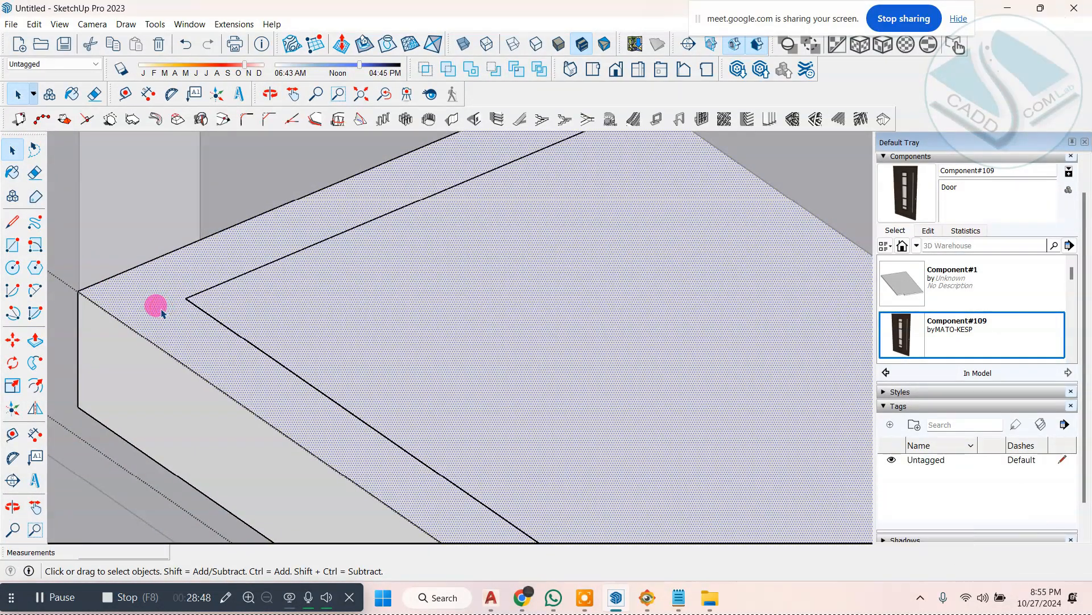
# Step: Draw a line along the wall across the end of the offset strip to close it off from the slab's top face
pyautogui.scroll(-4, 226, 282)
pyautogui.scroll(6, 299, 254)
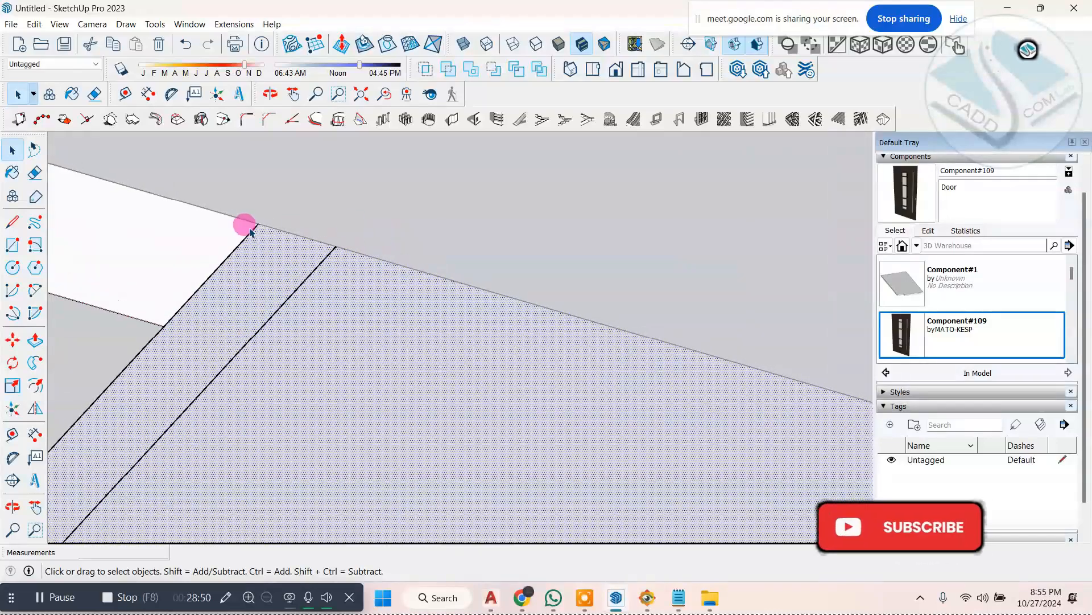
pyautogui.click(13, 221)
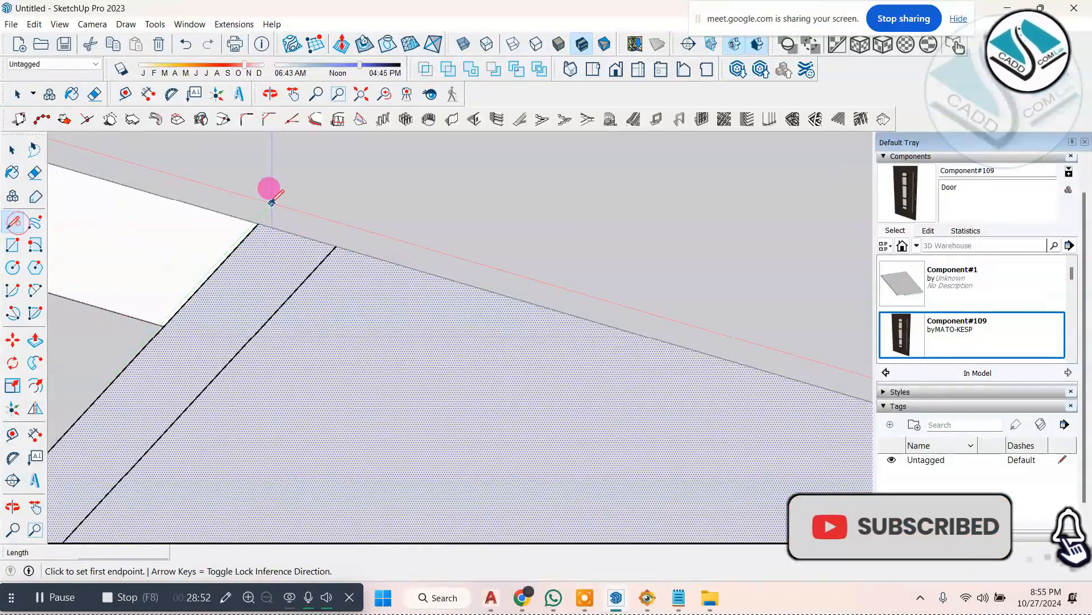
pyautogui.click(259, 223)
pyautogui.scroll(-5, 296, 222)
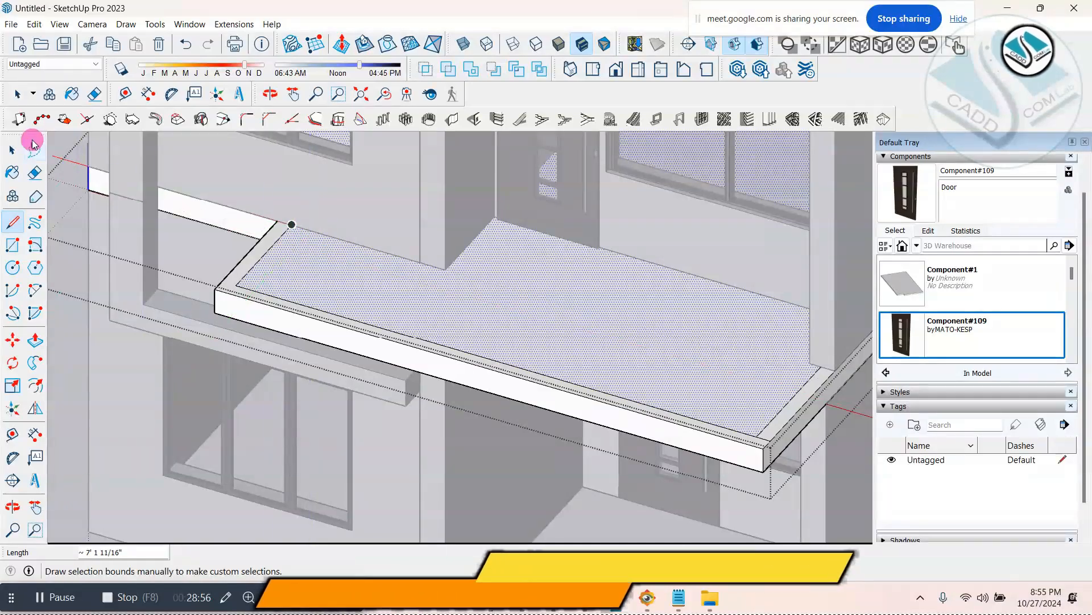
# Step: Pull the closed strip along the balcony slab's outer edge up 5" to form a low parapet
pyautogui.click(13, 149)
pyautogui.click(36, 340)
pyautogui.scroll(3, 228, 291)
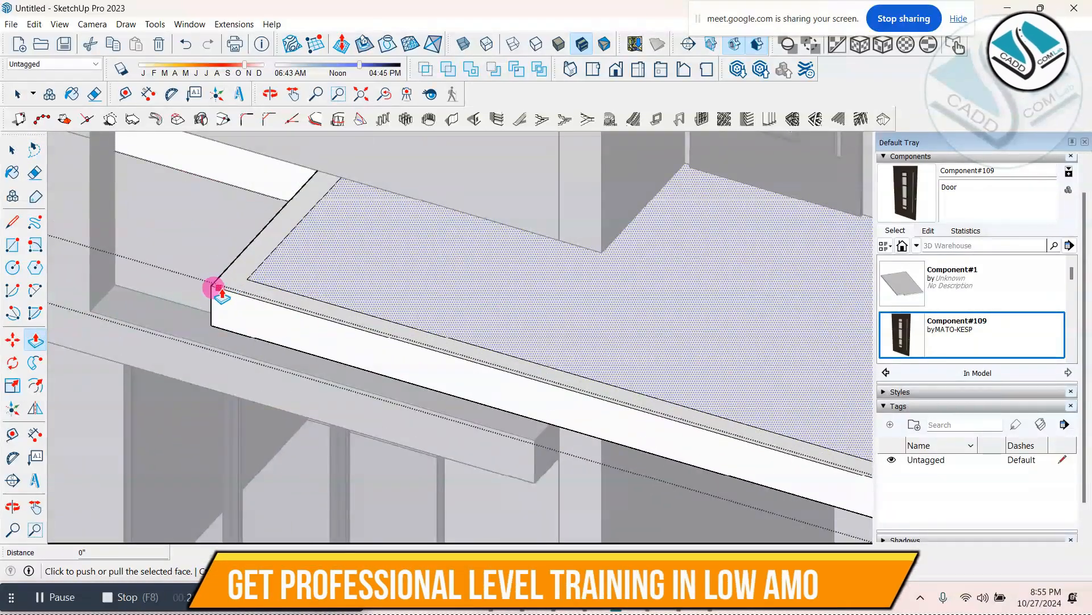
pyautogui.click(219, 275)
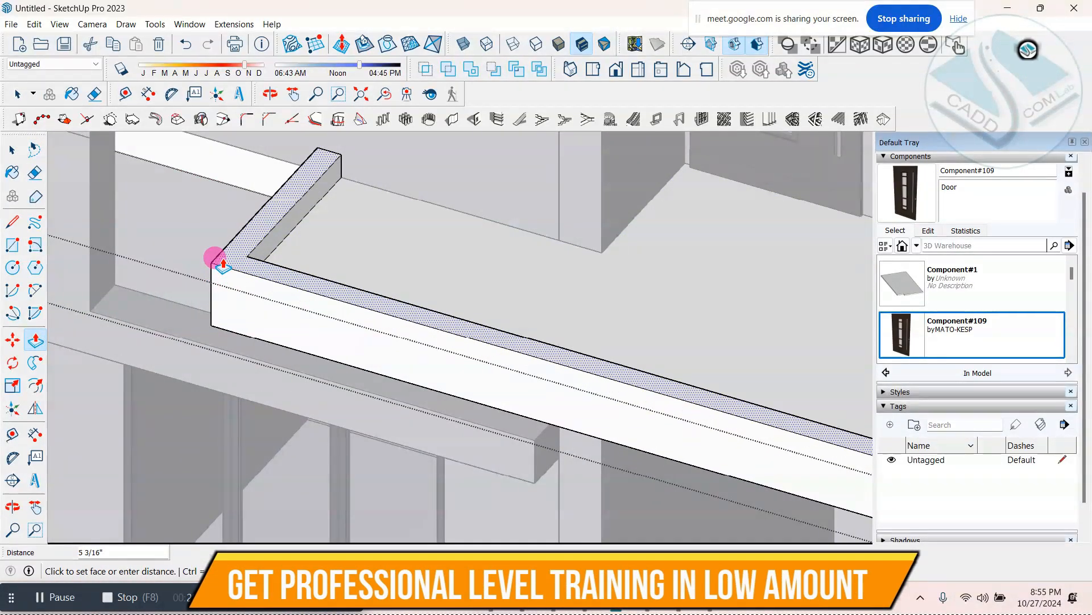
pyautogui.write('5')
pyautogui.press('Return')
pyautogui.scroll(-5, 265, 252)
# Step: Try to pull the remaining strip along the opposite side of the balcony slab up 5"
pyautogui.moveTo(270, 253)
pyautogui.mouseDown(button='middle')
pyautogui.moveTo(485, 243)
pyautogui.moveTo(212, 206)
pyautogui.moveTo(149, 242)
pyautogui.mouseUp(button='middle')
pyautogui.scroll(5, 544, 256)
pyautogui.moveTo(544, 256); pyautogui.dragTo(432, 446, button='middle')
pyautogui.scroll(-3, 402, 495)
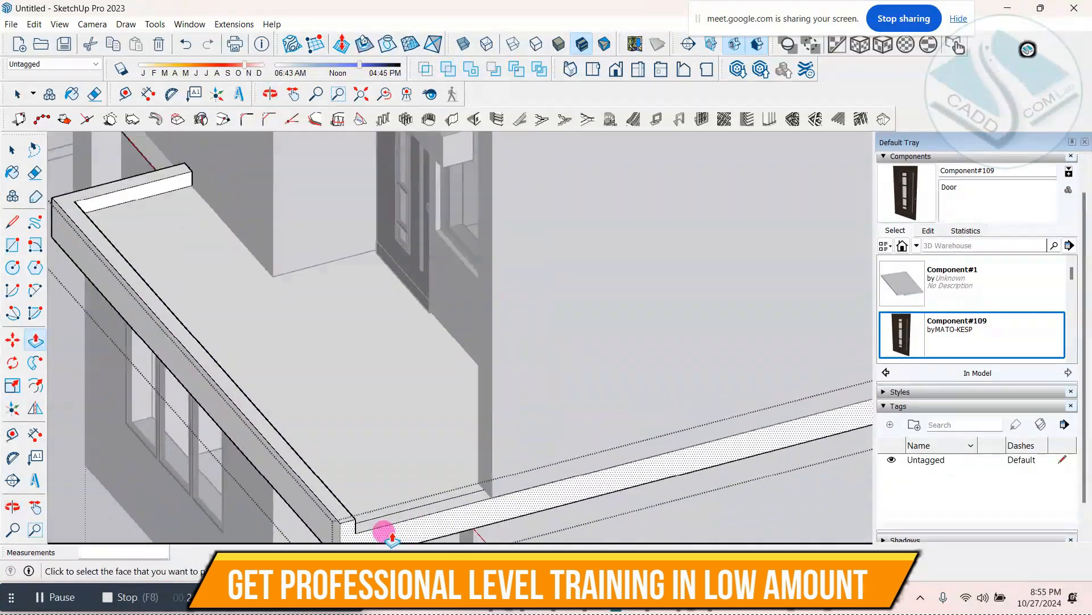
pyautogui.keyDown('shift'); pyautogui.moveTo(383, 531); pyautogui.dragTo(377, 463, button='middle'); pyautogui.keyUp('shift')
pyautogui.scroll(2, 378, 462)
pyautogui.scroll(2, 377, 462)
pyautogui.click(388, 433)
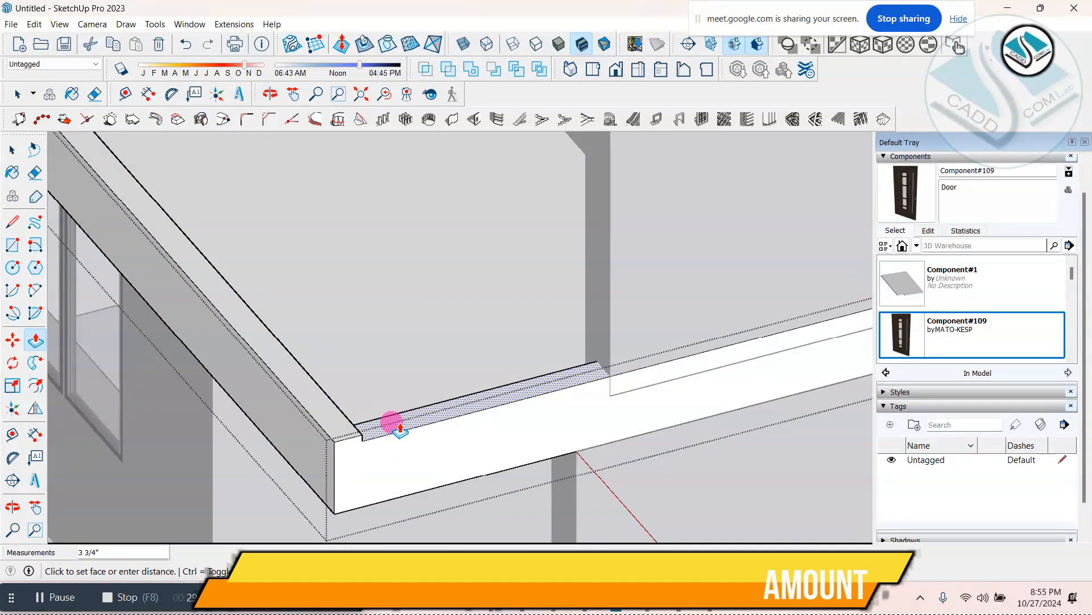
pyautogui.write('5')
pyautogui.press('Return')
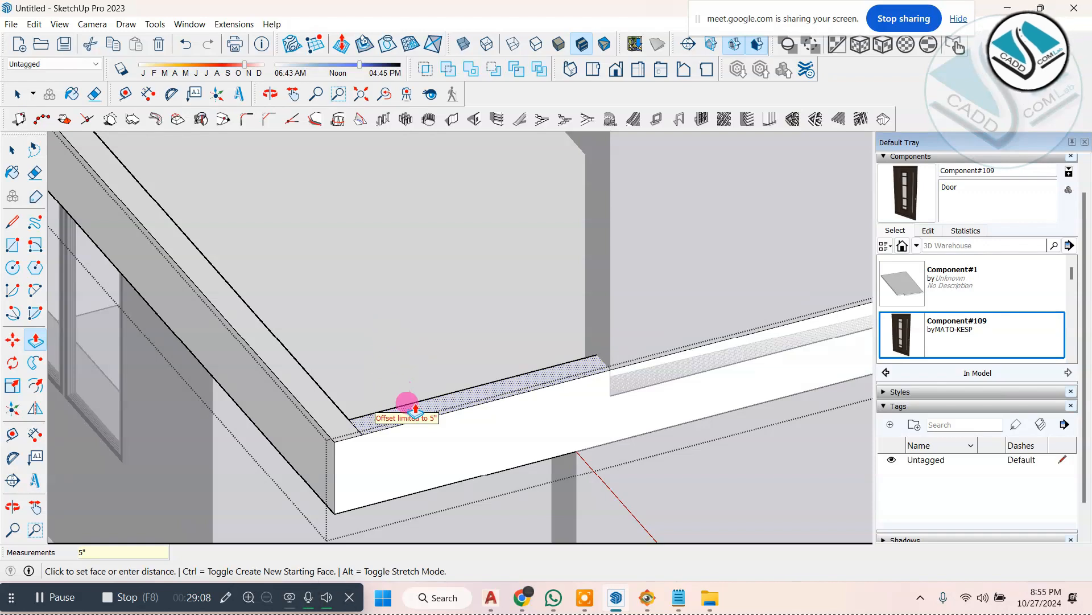
pyautogui.click(447, 422)
pyautogui.scroll(2, 597, 387)
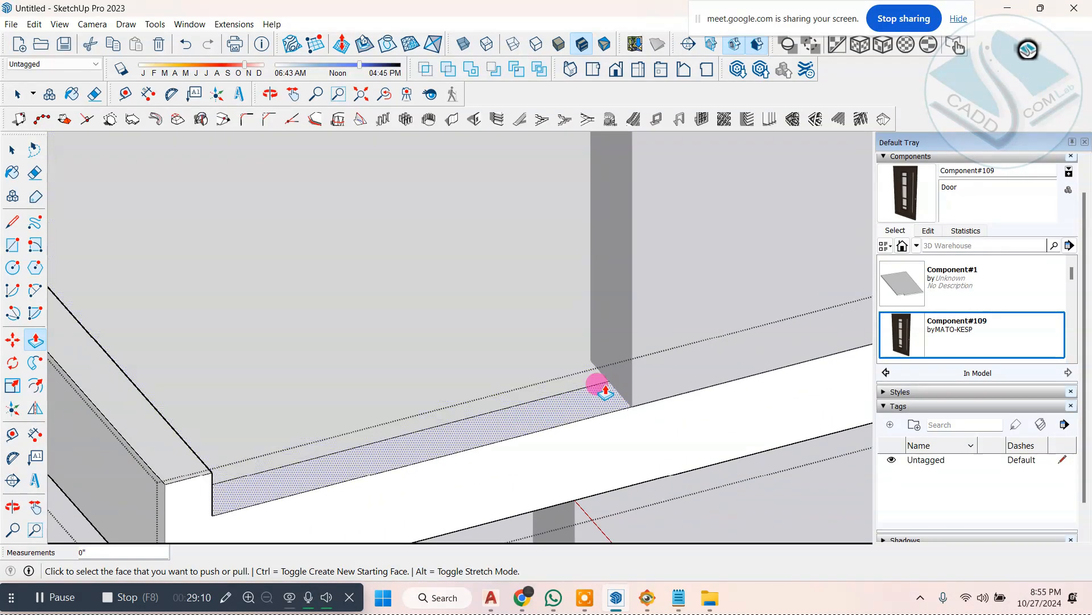
# Step: Draw a line at the wall corner across the end of the remaining side strip to separate it from the slab edge beyond
pyautogui.click(14, 222)
pyautogui.scroll(2, 608, 387)
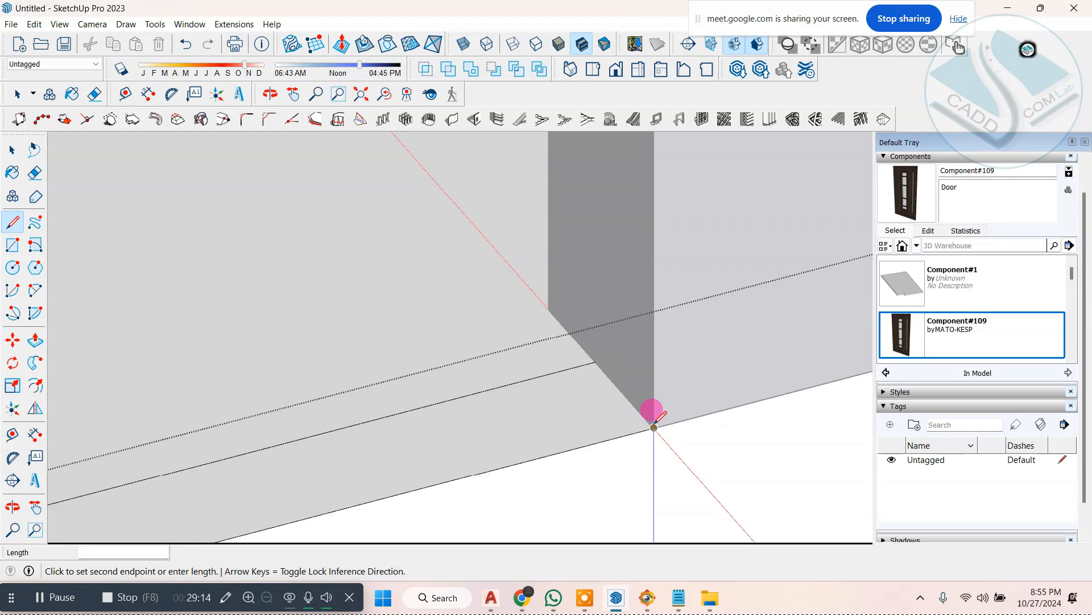
pyautogui.click(595, 361)
pyautogui.scroll(-6, 645, 347)
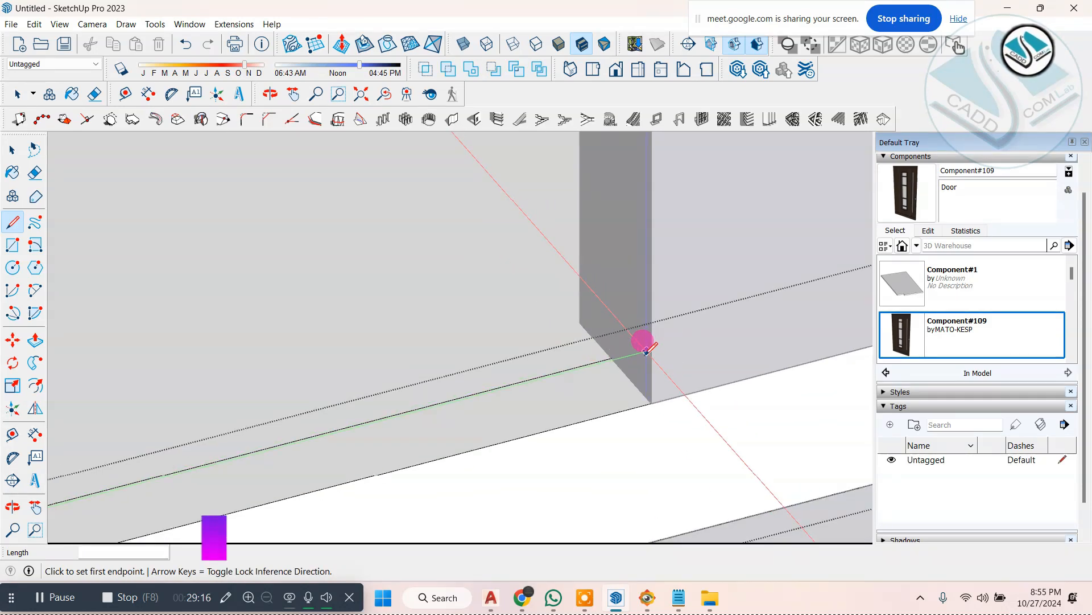
pyautogui.moveTo(615, 375); pyautogui.dragTo(646, 428, button='middle')
pyautogui.scroll(-3, 645, 428)
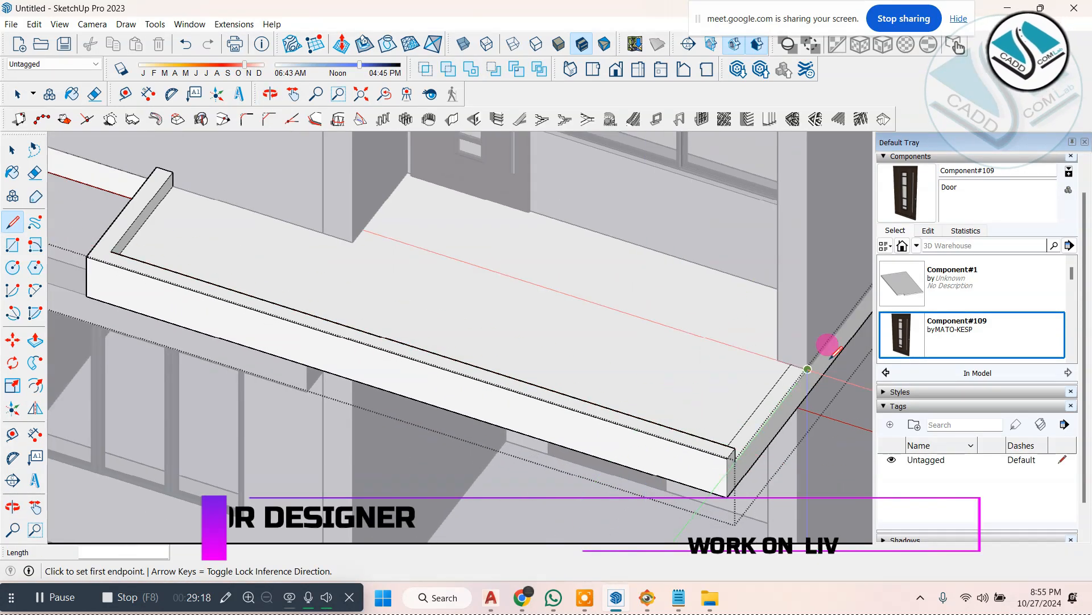
pyautogui.scroll(6, 793, 375)
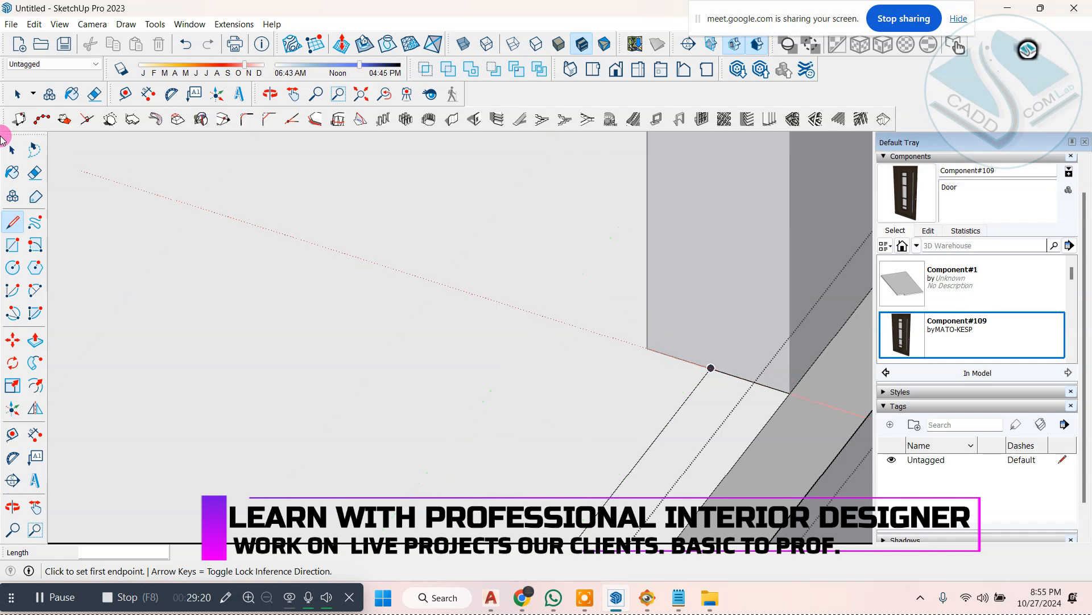
pyautogui.scroll(-3, 434, 193)
# Step: Pull the closed side strip up 5" level with the rest of the parapet, and leave the slab group
pyautogui.click(595, 326)
pyautogui.moveTo(594, 326); pyautogui.dragTo(347, 307, button='middle')
pyautogui.scroll(-3, 521, 389)
pyautogui.moveTo(276, 281); pyautogui.dragTo(188, 249, button='middle')
pyautogui.scroll(5, 188, 248)
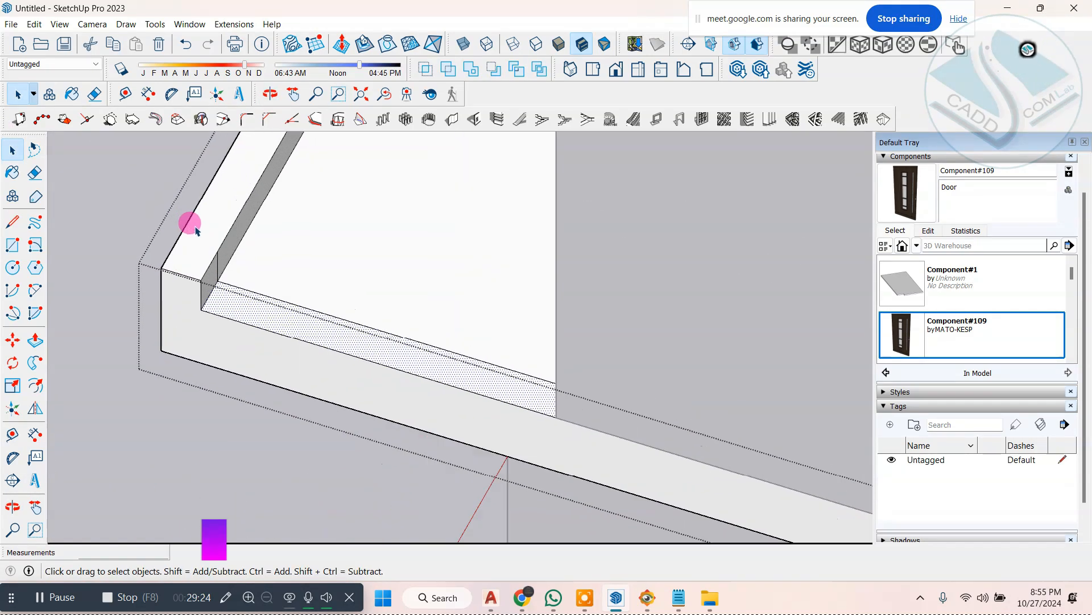
pyautogui.click(238, 316)
pyautogui.click(191, 284)
pyautogui.scroll(-5, 405, 313)
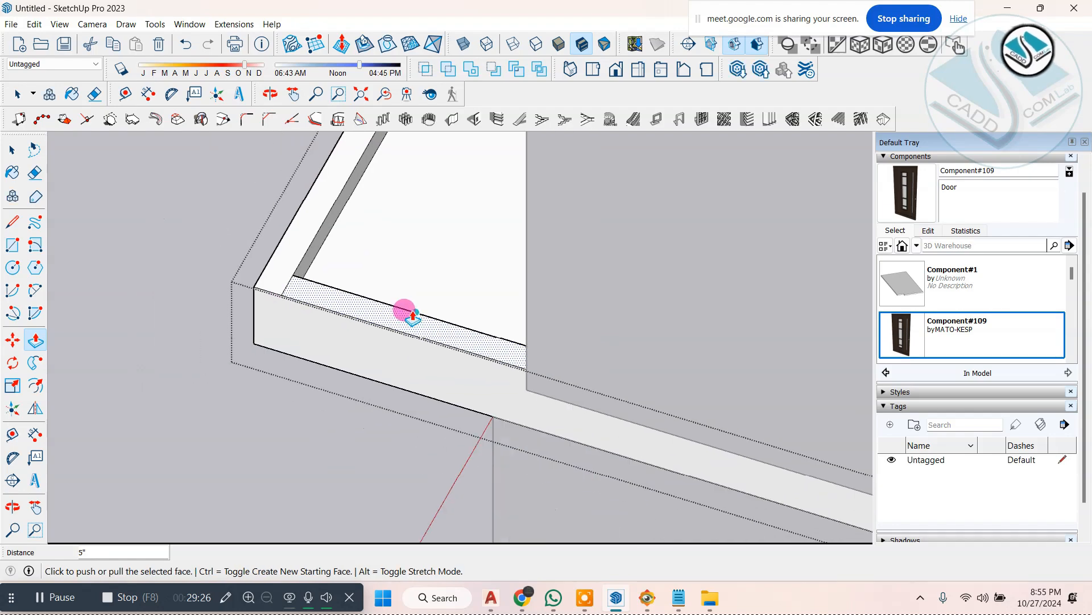
pyautogui.moveTo(256, 363); pyautogui.dragTo(558, 271, button='middle')
pyautogui.scroll(-3, 545, 280)
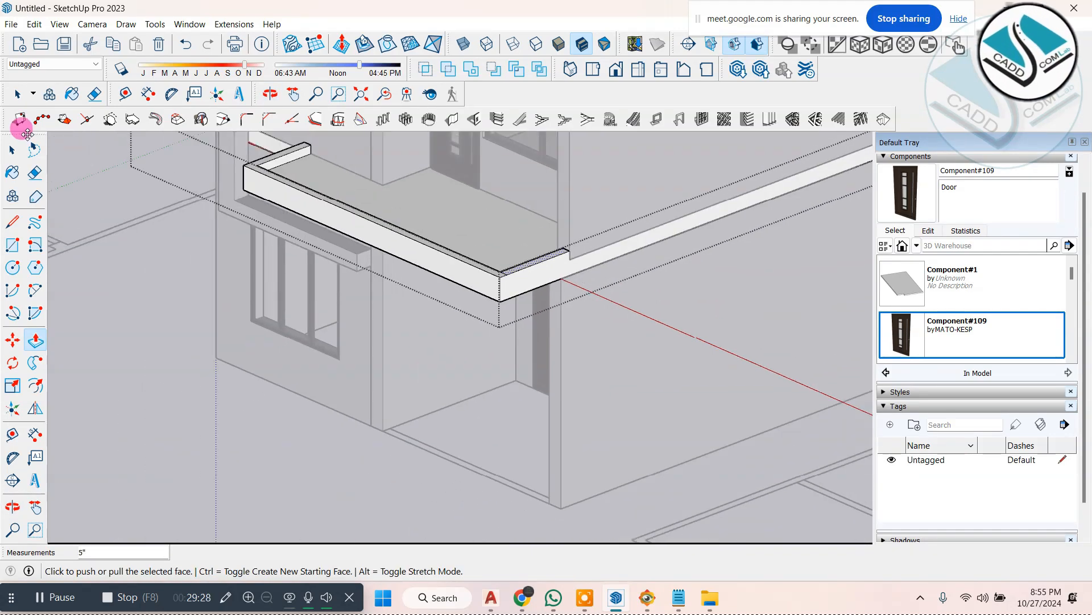
pyautogui.click(156, 346)
# Step: View the balcony parapet from the front and compare it with the balcony and railing in ELEVATION 1.jpg
pyautogui.scroll(-3, 434, 284)
pyautogui.scroll(4, 434, 253)
pyautogui.moveTo(381, 336); pyautogui.dragTo(568, 307, button='middle')
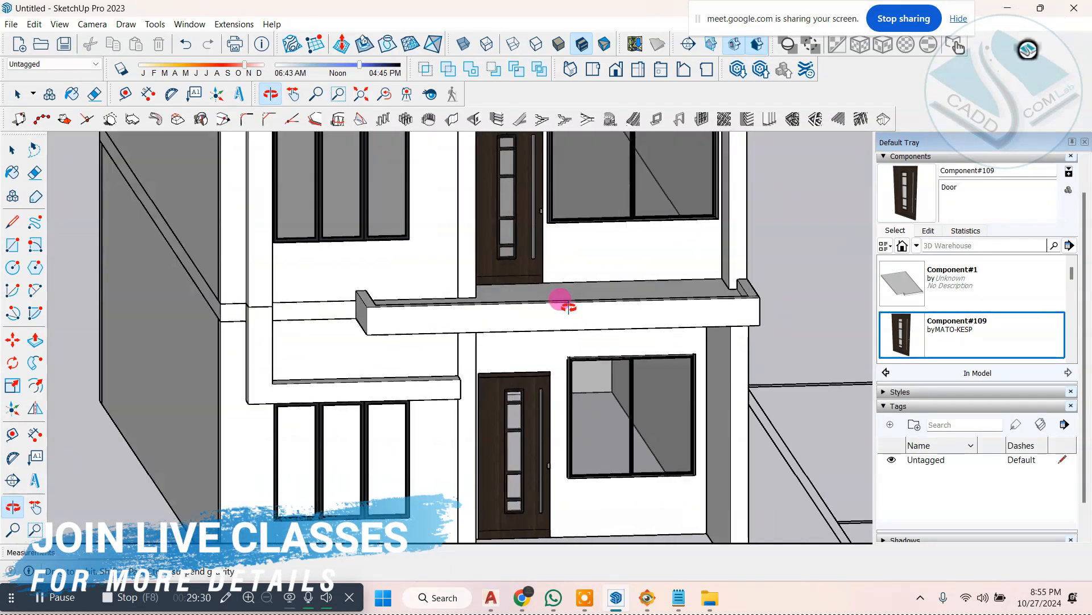
pyautogui.moveTo(568, 306); pyautogui.dragTo(417, 324)
pyautogui.press('space')
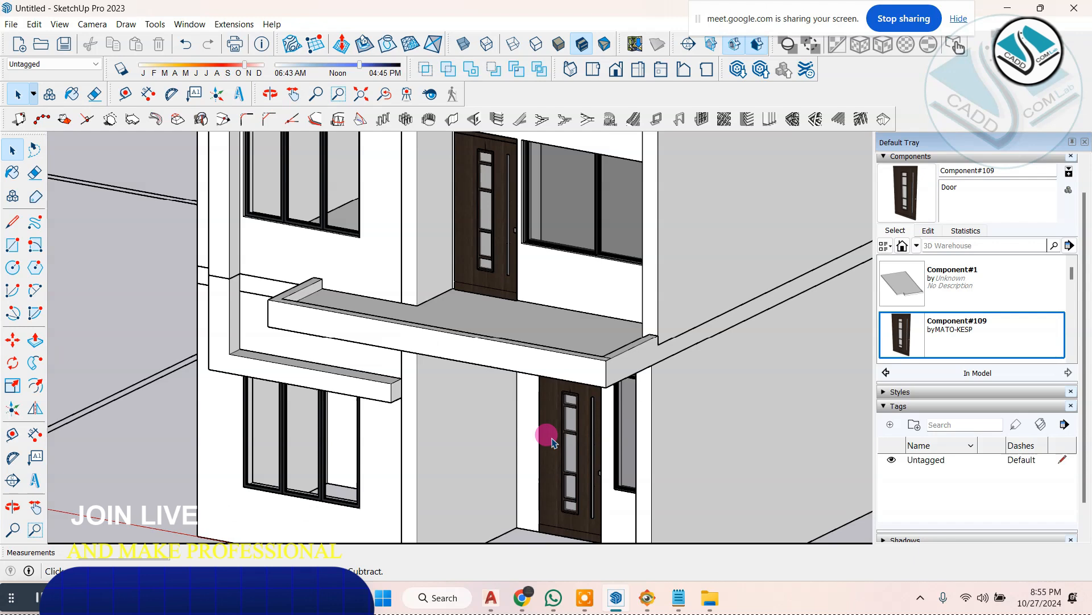
pyautogui.click(648, 599)
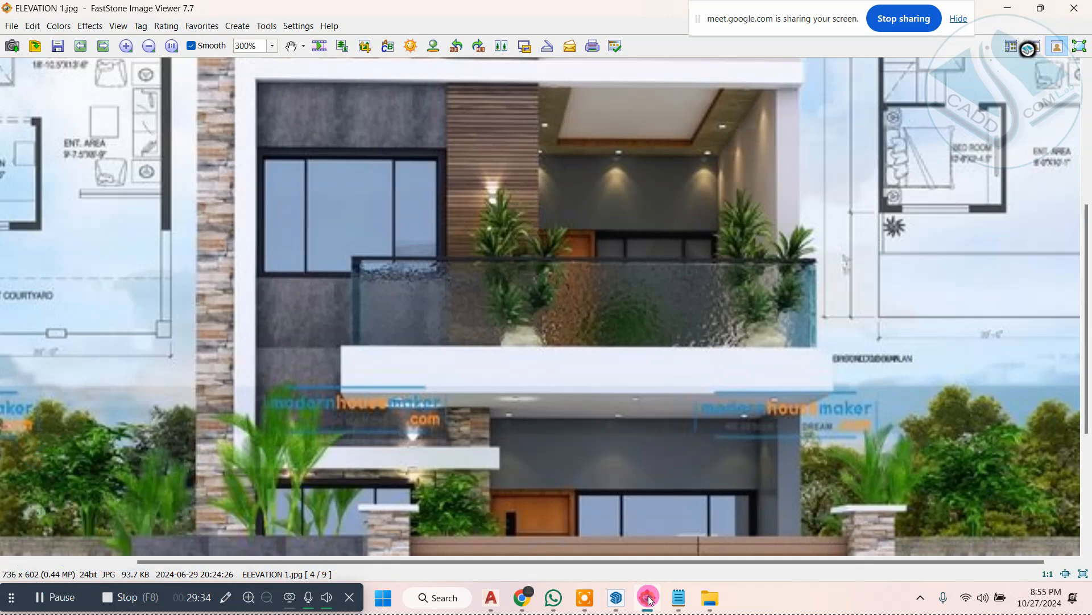
pyautogui.click(651, 600)
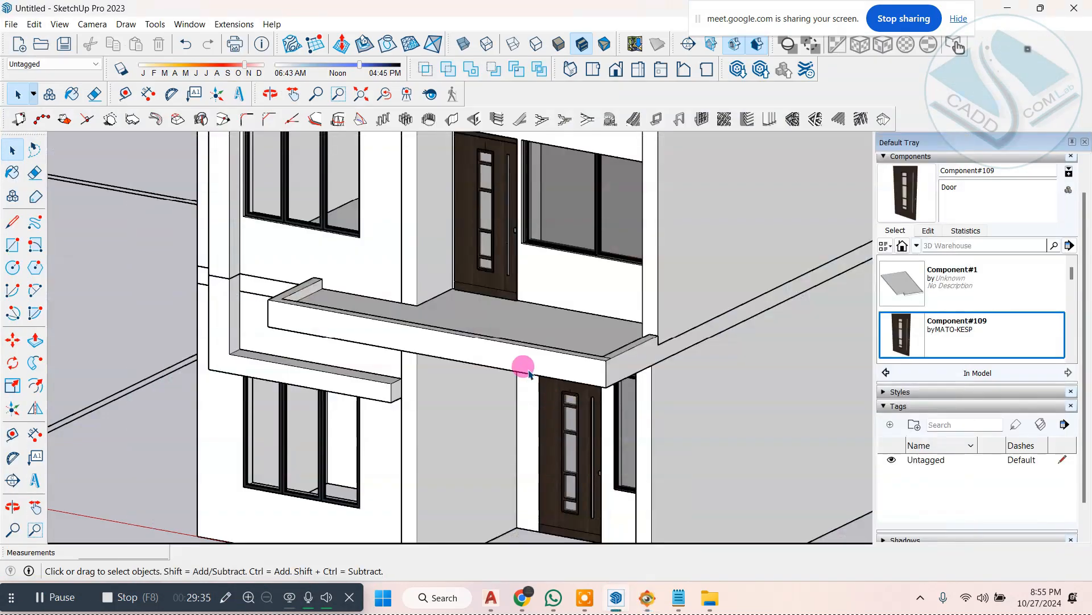
# Step: Open the 3D Warehouse and search its models for "glass railing"
pyautogui.click(235, 25)
pyautogui.click(247, 123)
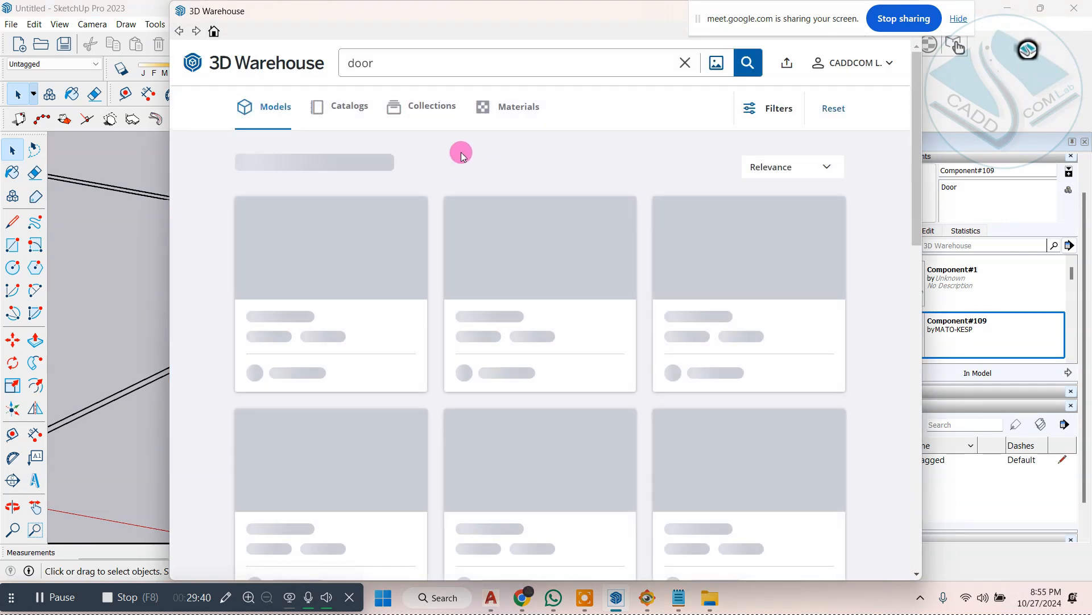
pyautogui.doubleClick(381, 65)
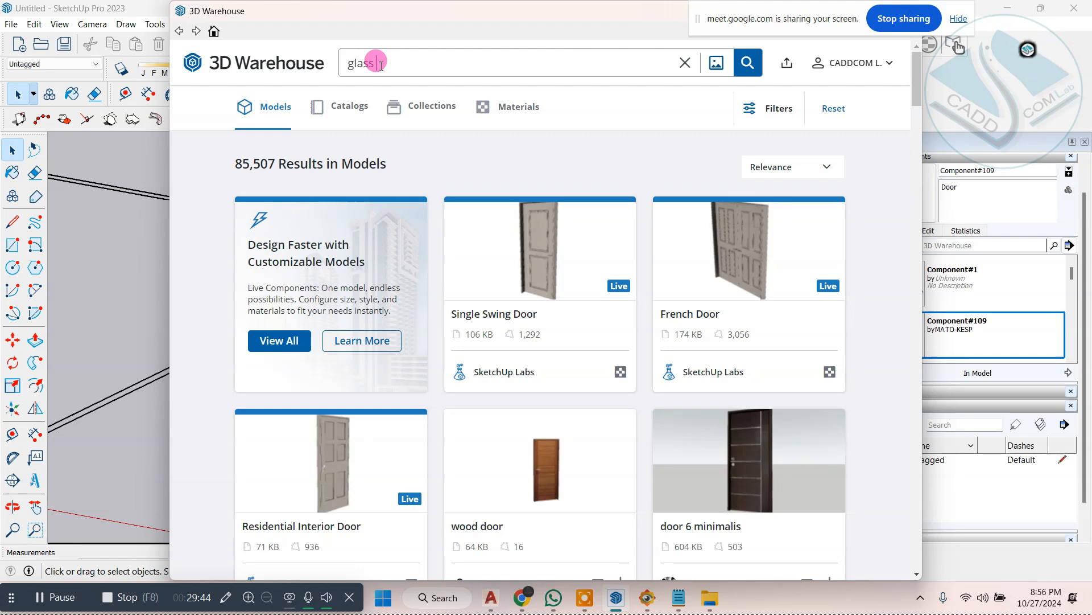
pyautogui.write('glass railing')
pyautogui.press('Return')
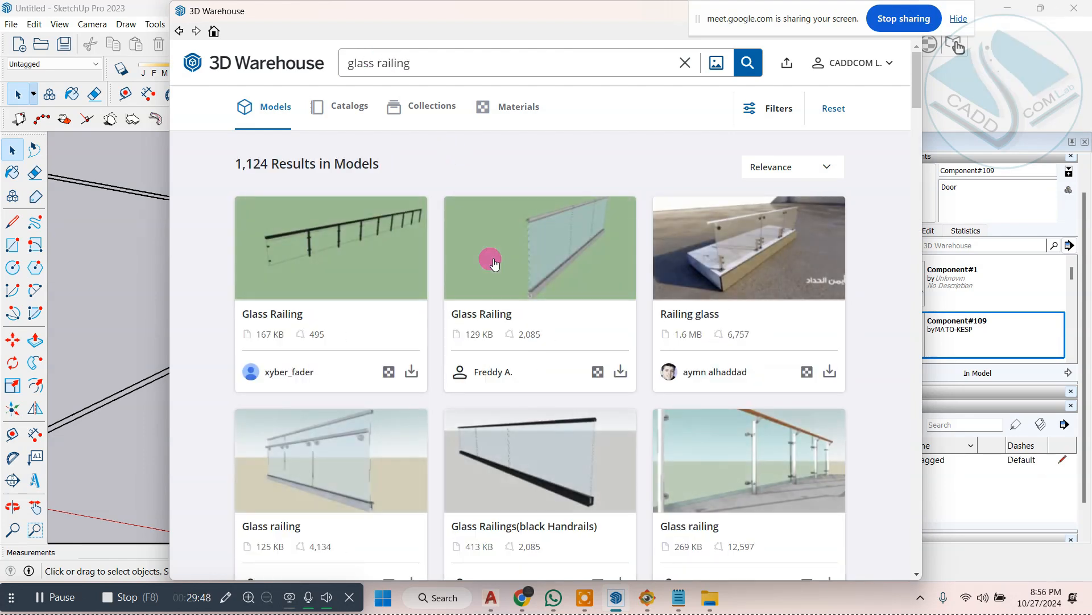
# Step: Find the 38 KB Glass Railing model with a plain base rail among the results and load it directly into the house model
pyautogui.scroll(-5, 493, 261)
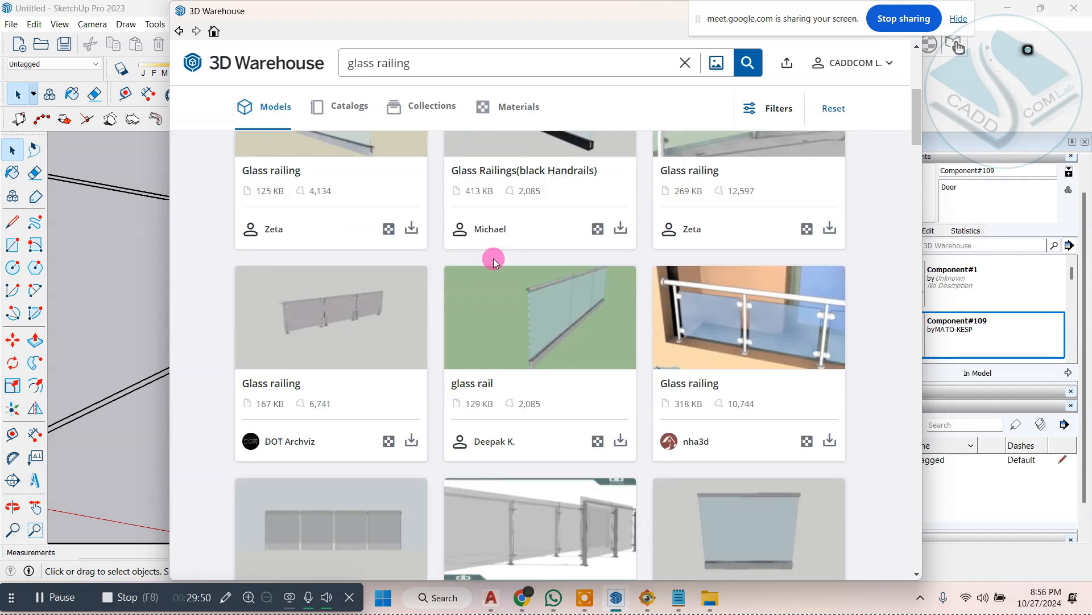
pyautogui.scroll(-3, 494, 259)
pyautogui.scroll(-4, 493, 259)
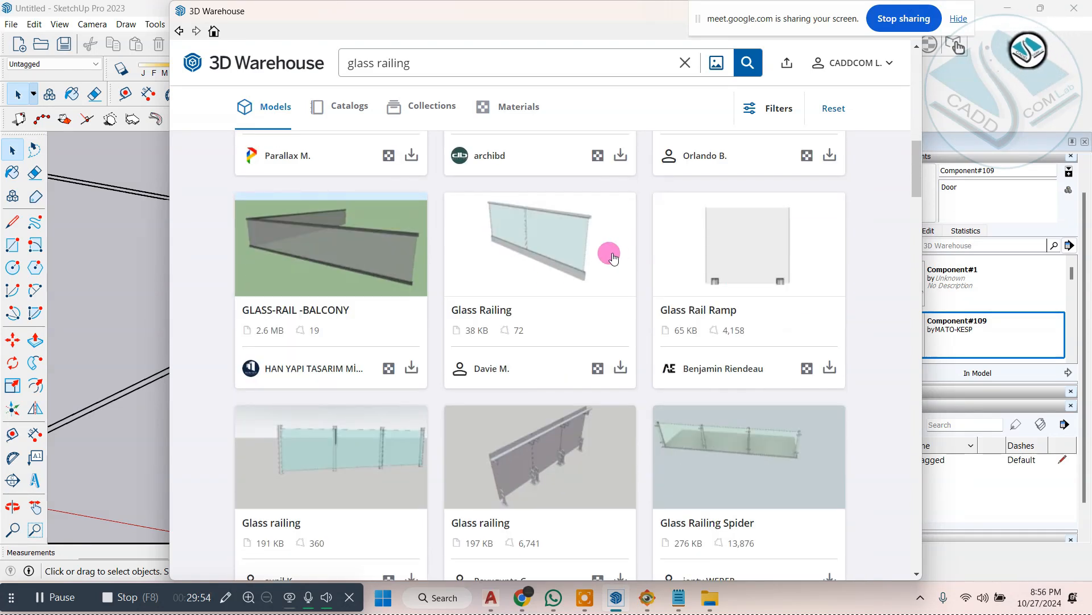
pyautogui.click(622, 368)
pyautogui.click(507, 317)
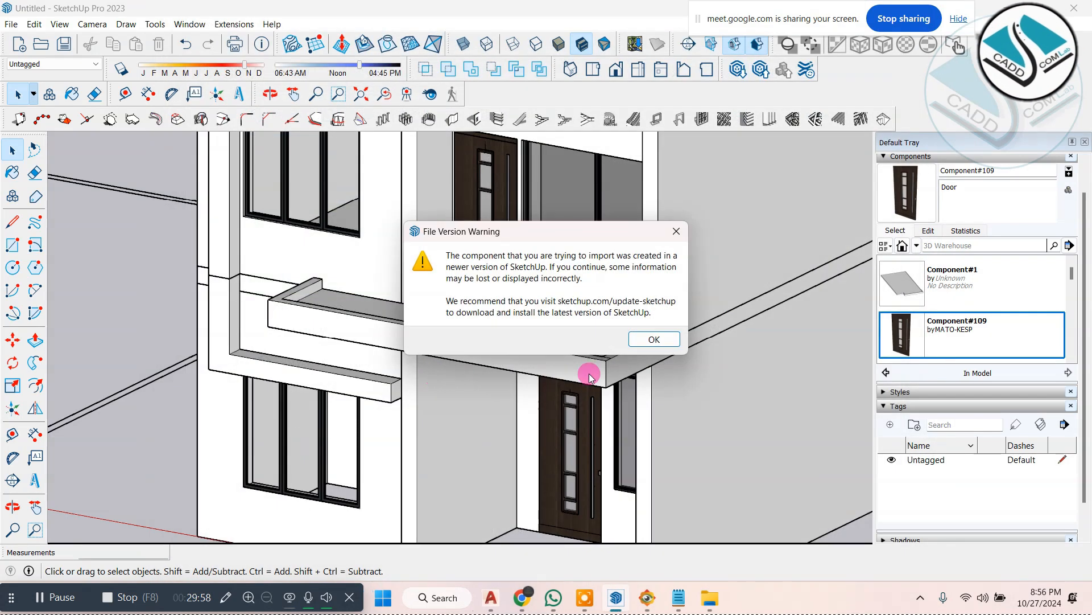
pyautogui.click(640, 341)
# Step: Place the glass railing on the balcony's front parapet, starting at the outer corner beside the projecting white frame
pyautogui.scroll(6, 267, 293)
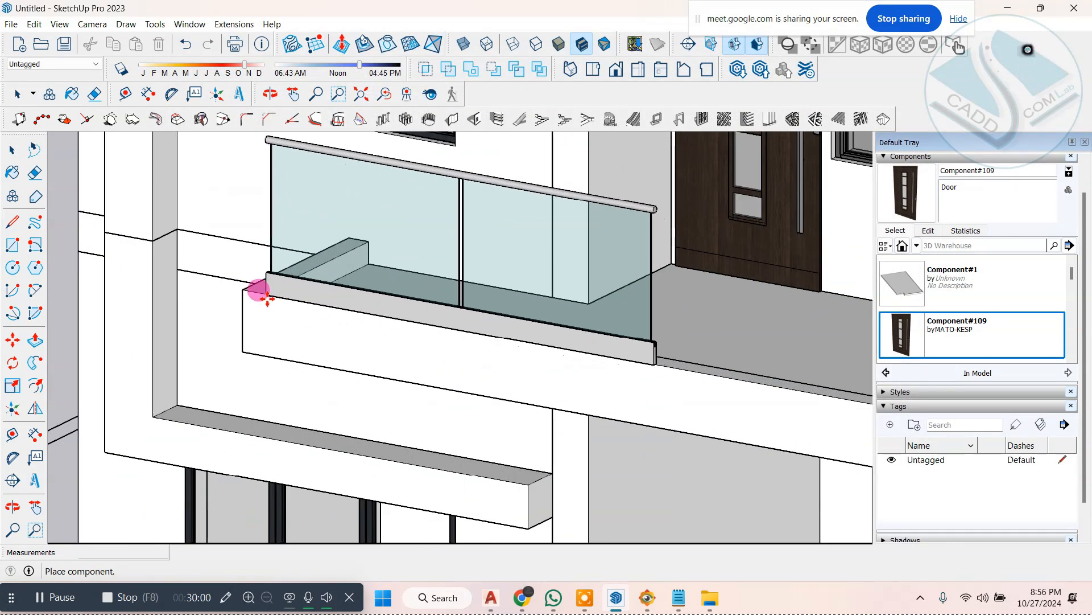
pyautogui.scroll(3, 261, 296)
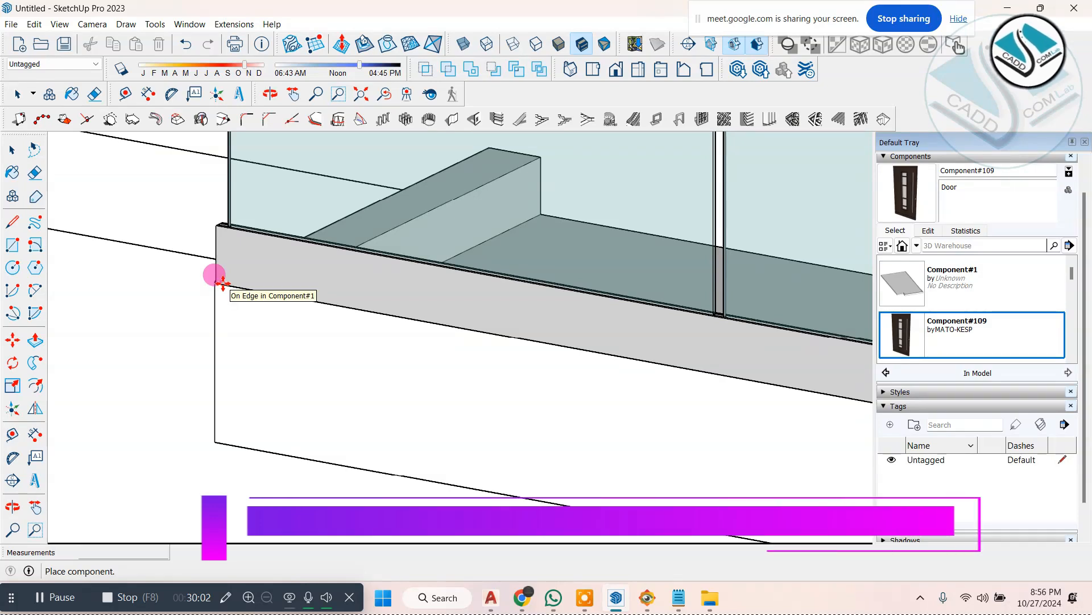
pyautogui.click(222, 284)
pyautogui.scroll(-3, 310, 286)
pyautogui.scroll(-3, 310, 286)
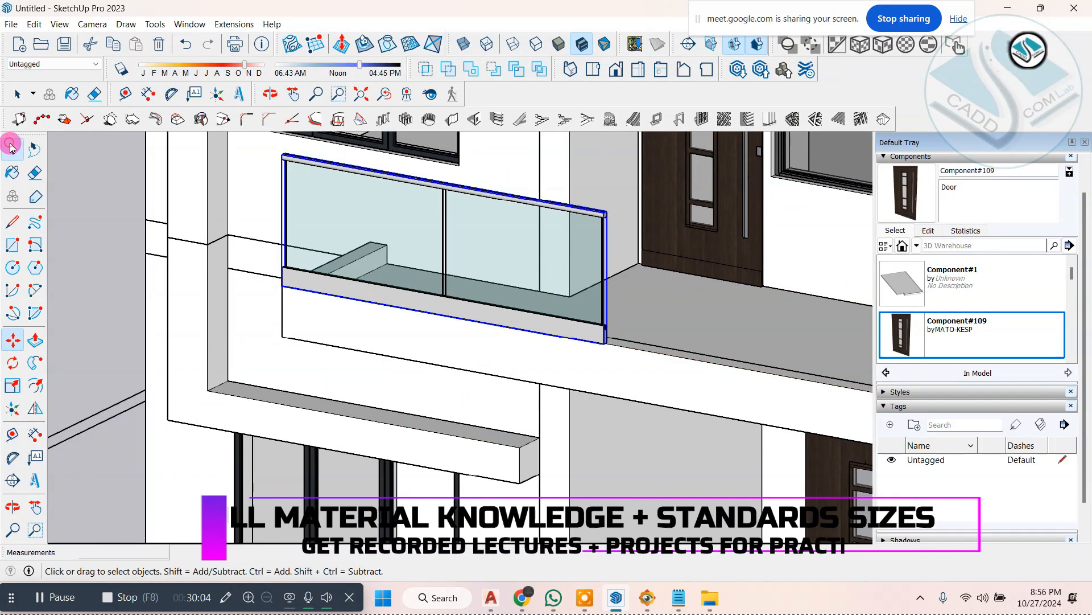
# Step: Copy the railing along the front parapet so the copy continues end to end from the first one
pyautogui.click(12, 150)
pyautogui.click(13, 343)
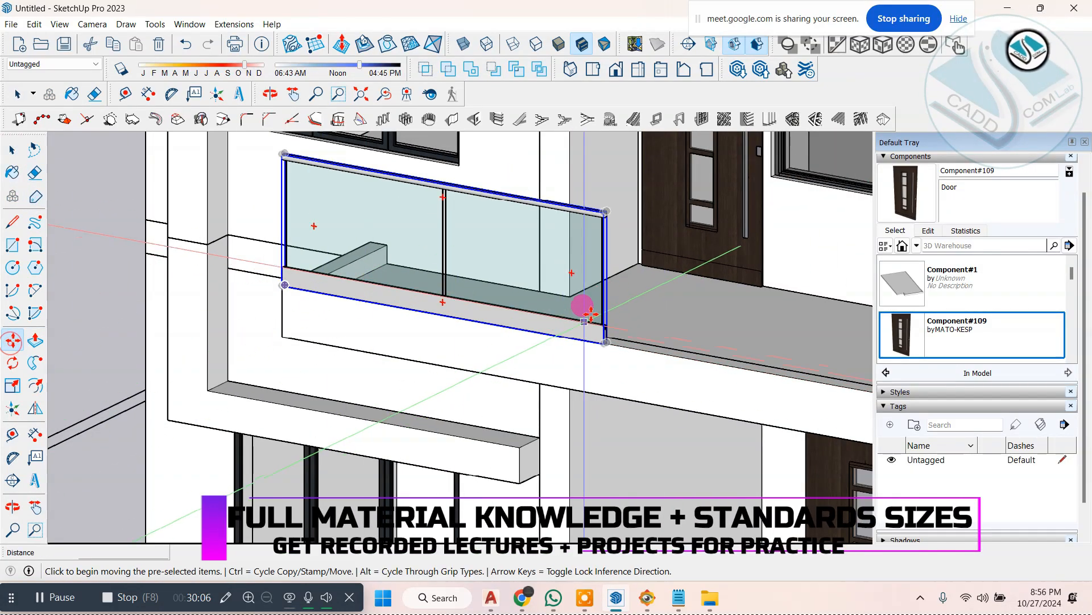
pyautogui.scroll(2, 280, 273)
pyautogui.click(268, 272)
pyautogui.press('ctrl')
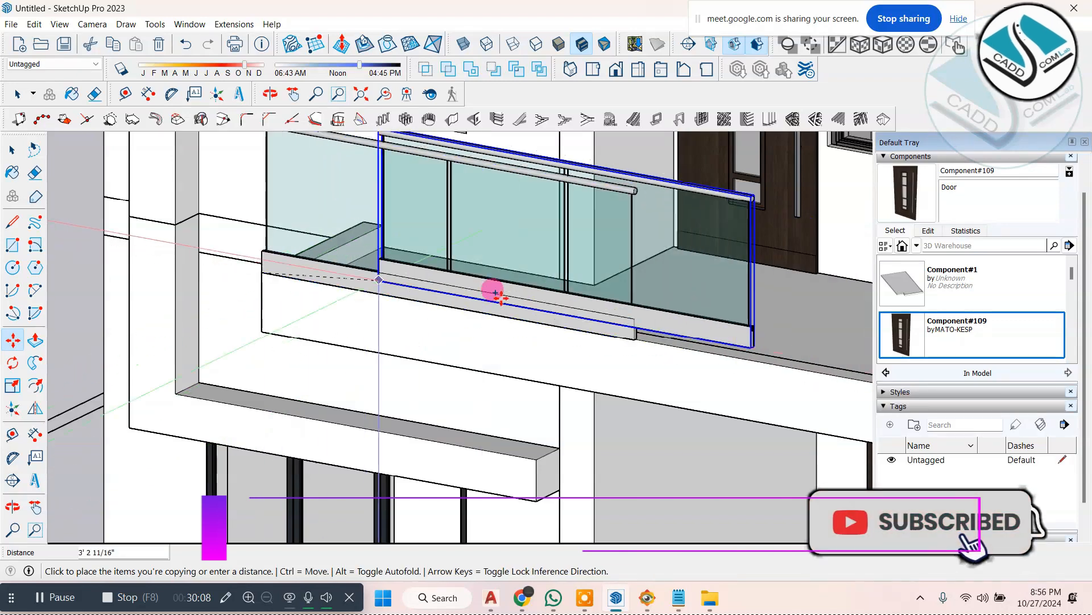
pyautogui.scroll(5, 675, 353)
pyautogui.click(626, 343)
pyautogui.scroll(-5, 364, 295)
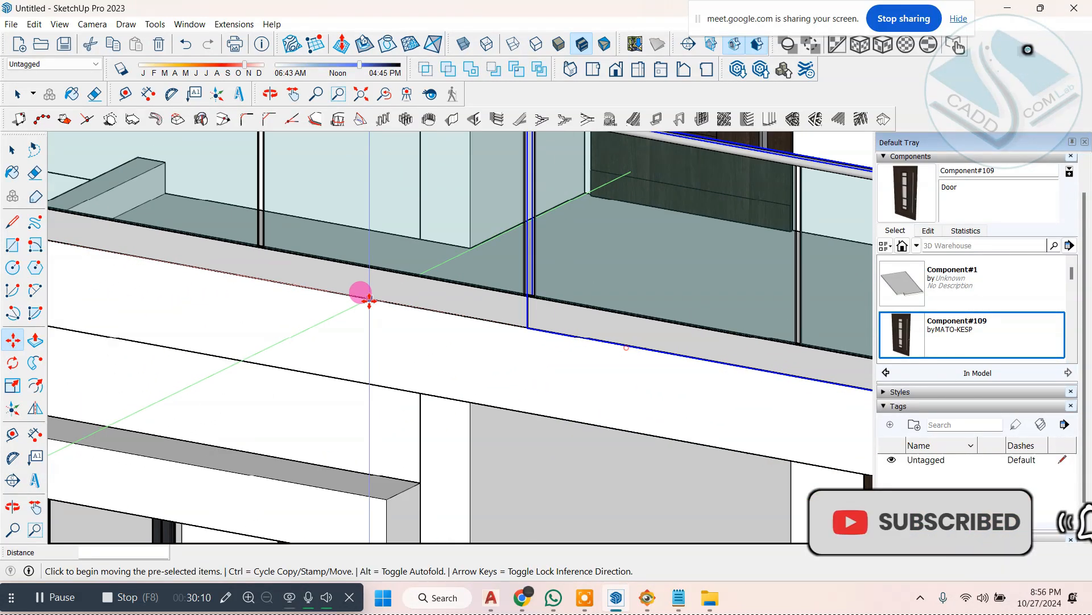
# Step: Copy the end railing slightly past the balcony's front corner and rotate that copy 90° to run along the side parapet
pyautogui.press('o')
pyautogui.press('m')
pyautogui.scroll(6, 520, 390)
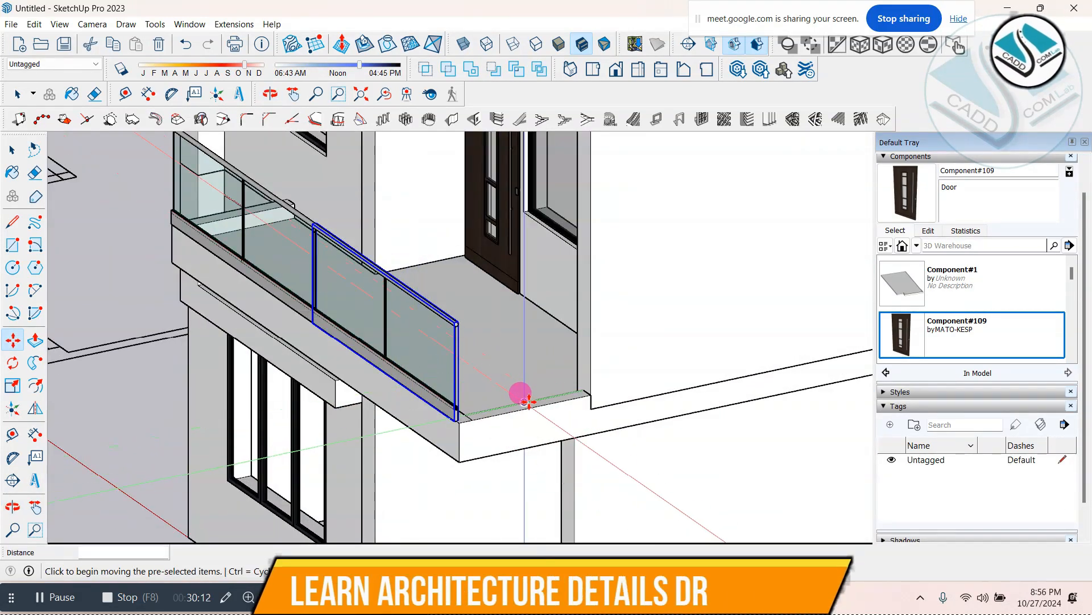
pyautogui.click(447, 416)
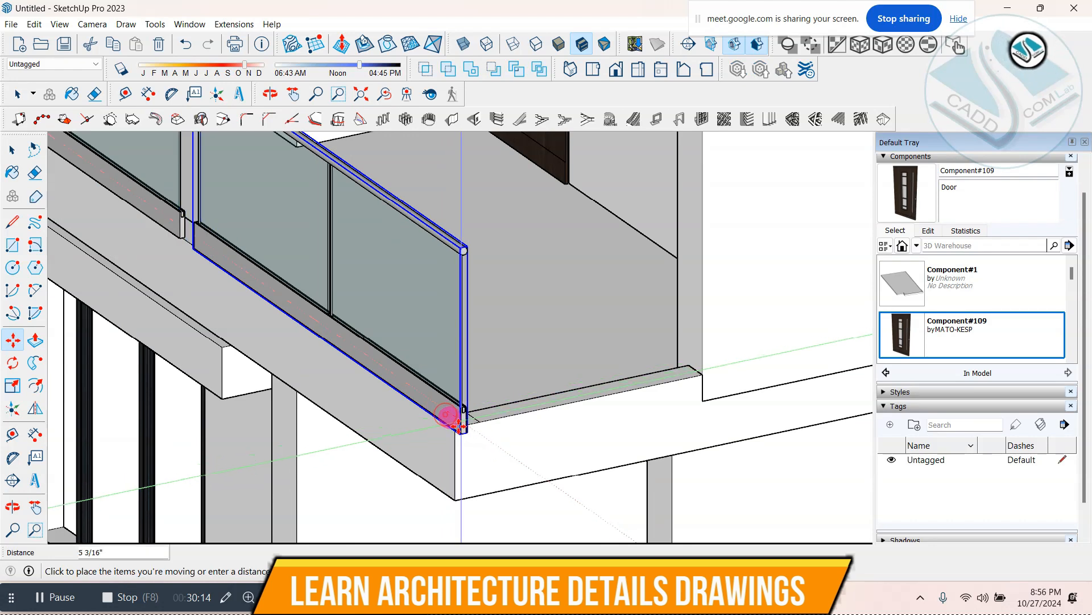
pyautogui.press('ctrl')
pyautogui.click(516, 454)
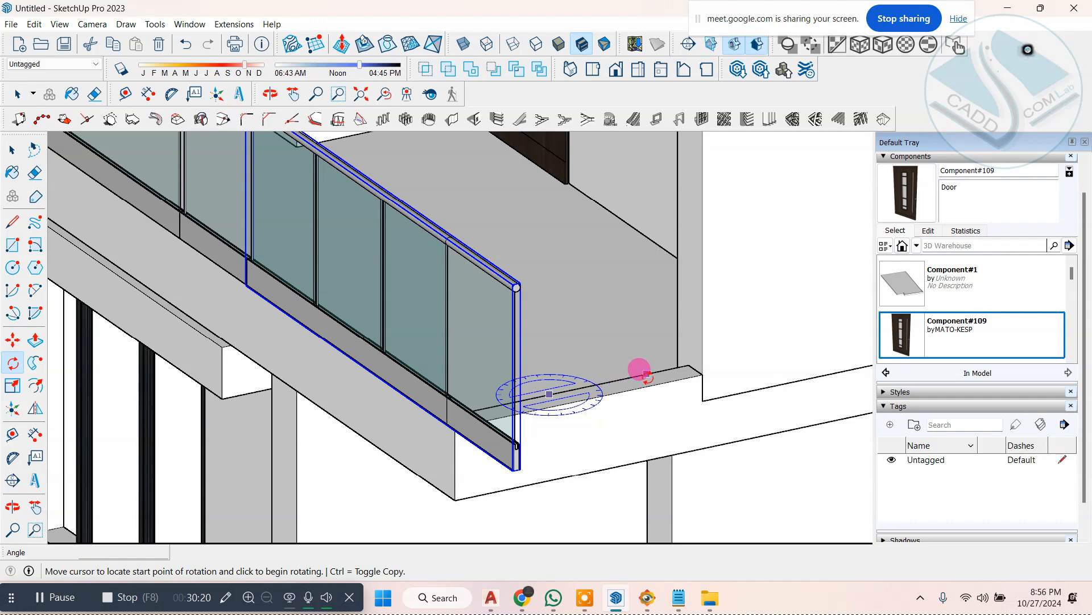
pyautogui.click(669, 370)
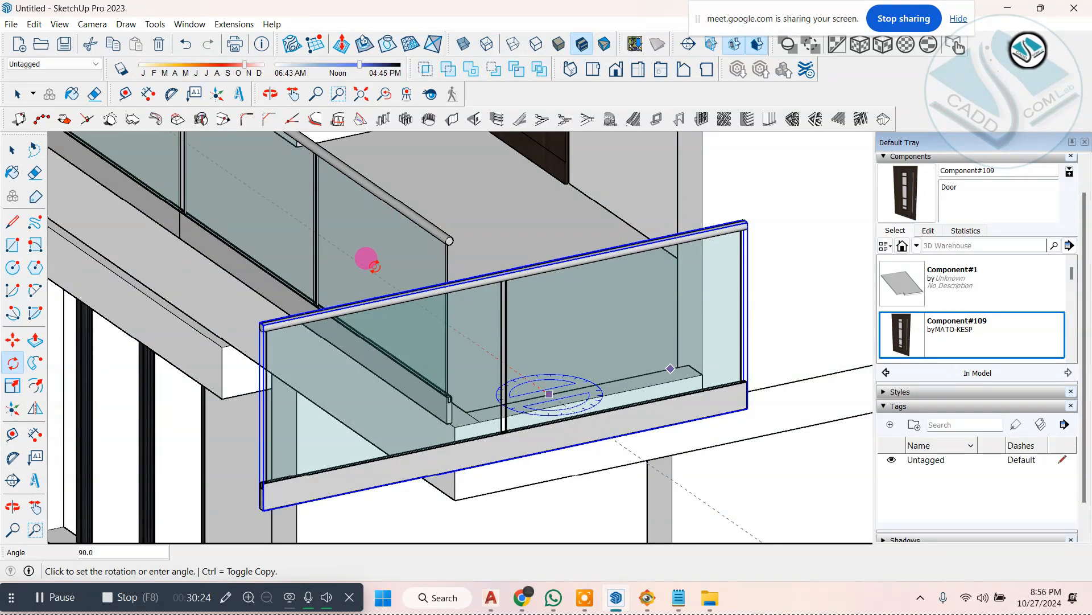
pyautogui.click(17, 151)
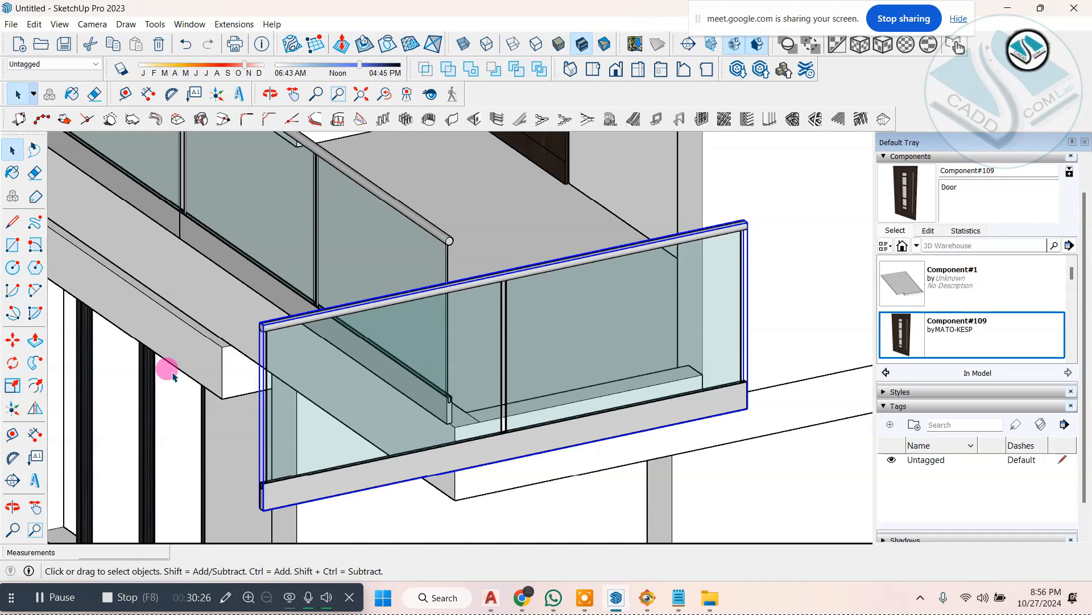
# Step: Move the rotated railing by its rear lower corner onto the side parapet where it meets the house wall
pyautogui.click(21, 340)
pyautogui.scroll(1, 747, 408)
pyautogui.click(743, 406)
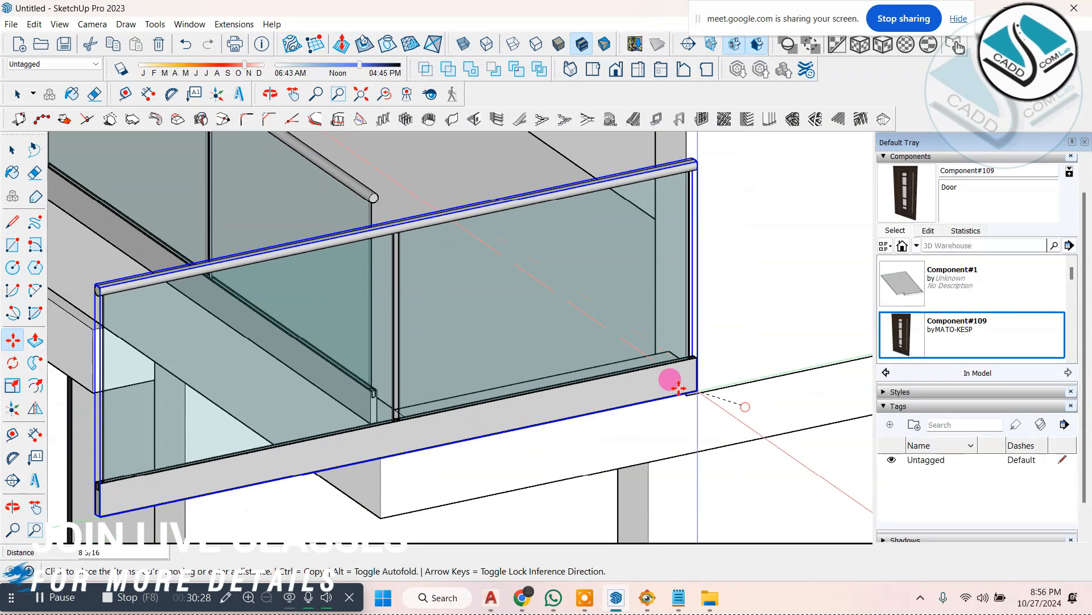
pyautogui.click(683, 367)
pyautogui.scroll(-4, 682, 403)
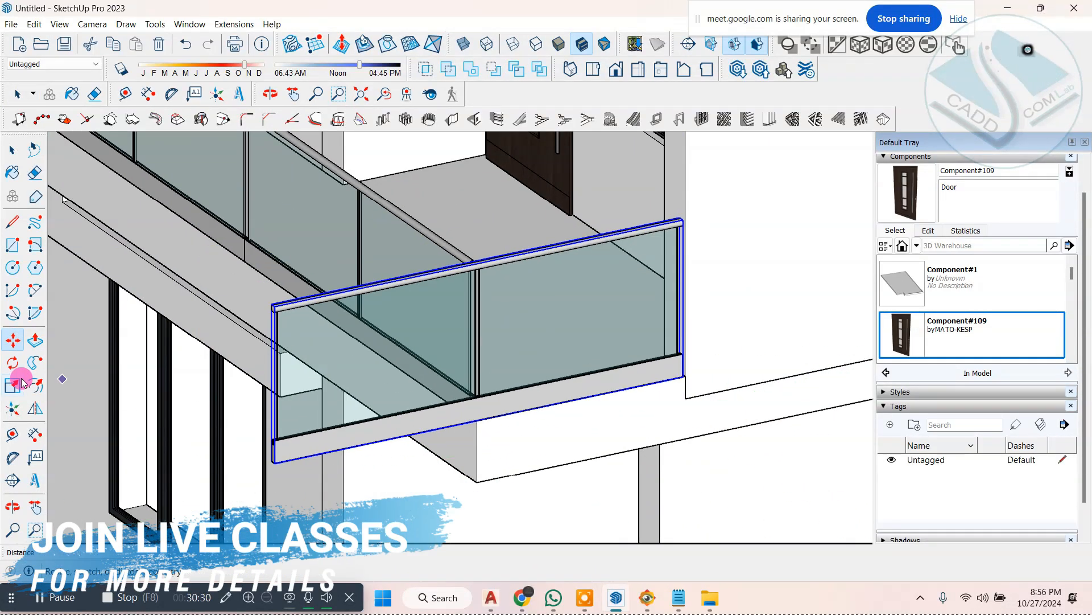
# Step: Scale the side railing down to end at the balcony's front corner, then fine-tune its lower corner against the front railing
pyautogui.click(22, 381)
pyautogui.click(272, 383)
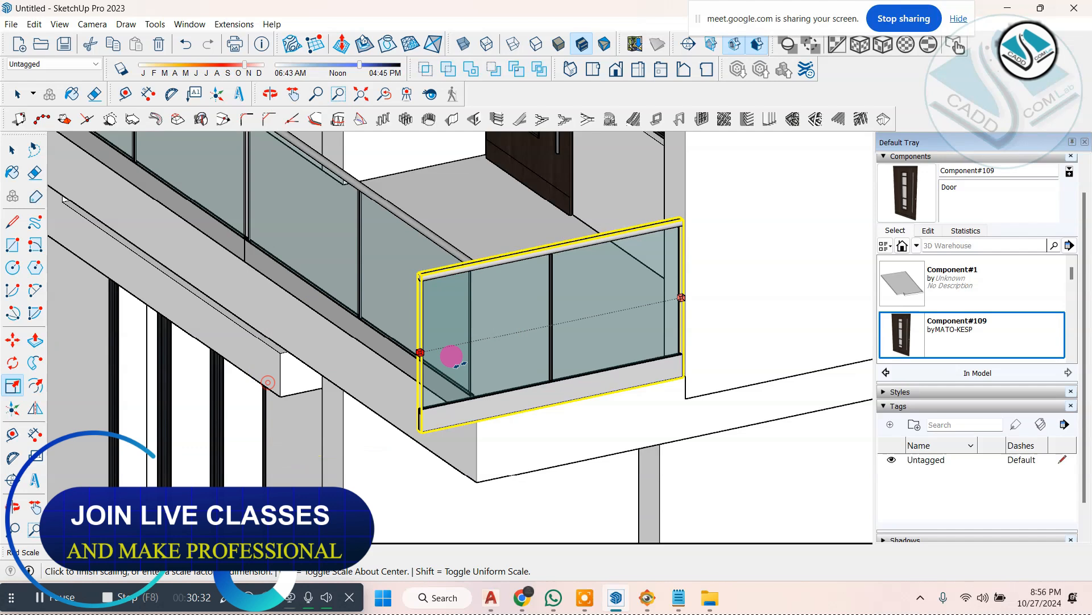
pyautogui.click(495, 356)
pyautogui.scroll(4, 463, 398)
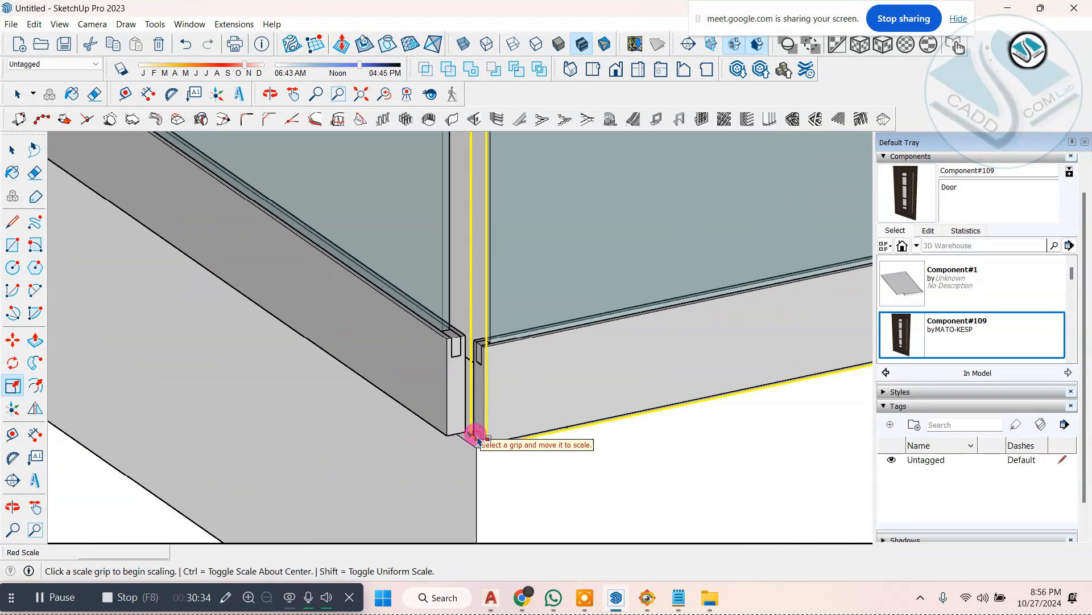
pyautogui.click(478, 441)
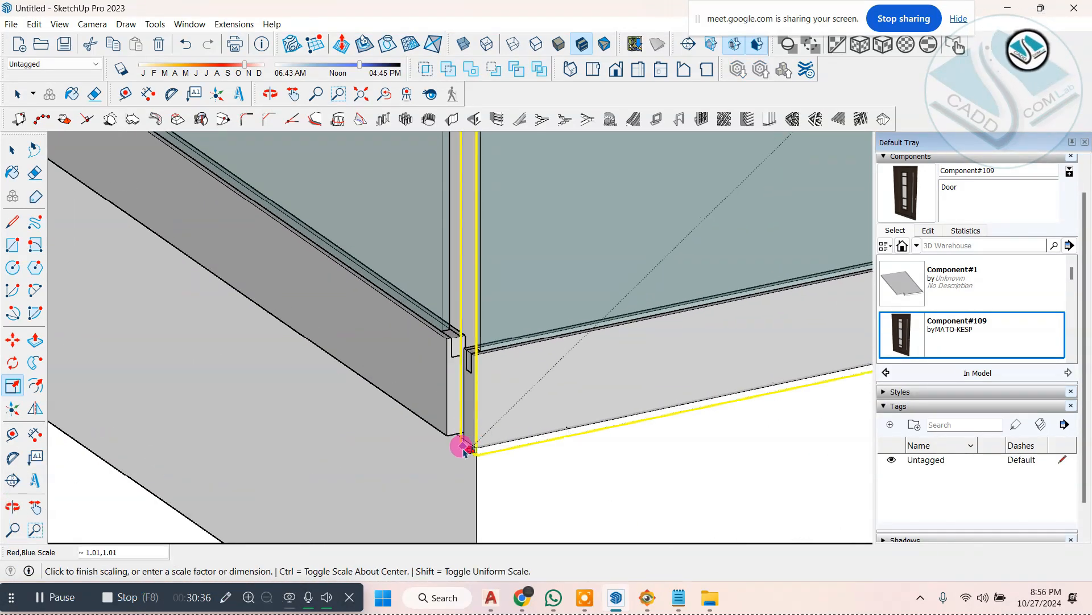
pyautogui.click(477, 453)
pyautogui.click(464, 441)
pyautogui.scroll(-8, 463, 441)
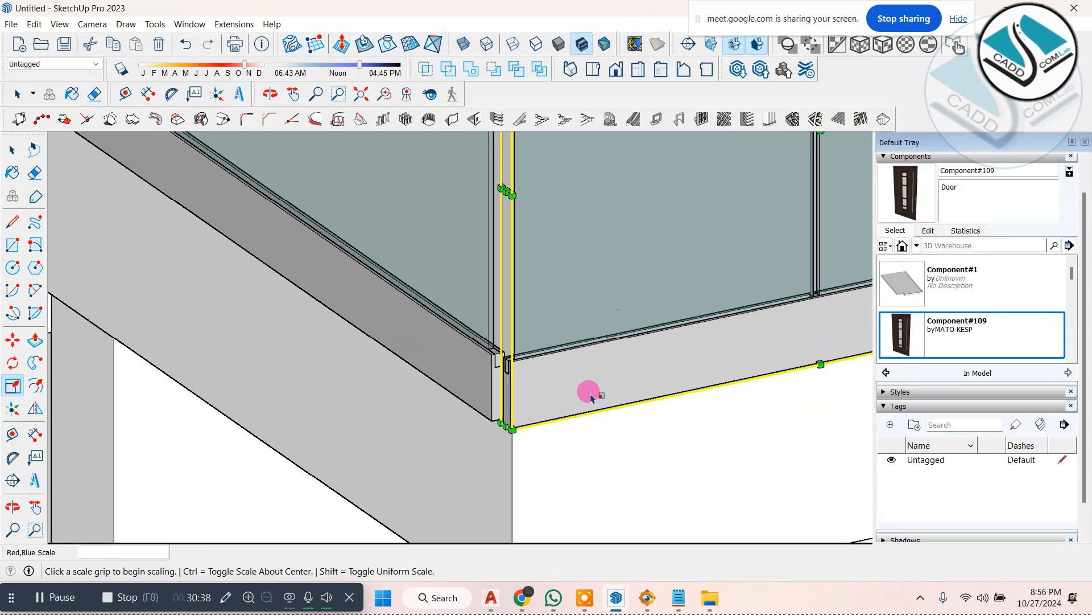
# Step: Copy the fitted side railing across to the parapet at the opposite end of the balcony
pyautogui.moveTo(552, 374); pyautogui.dragTo(618, 376, button='middle')
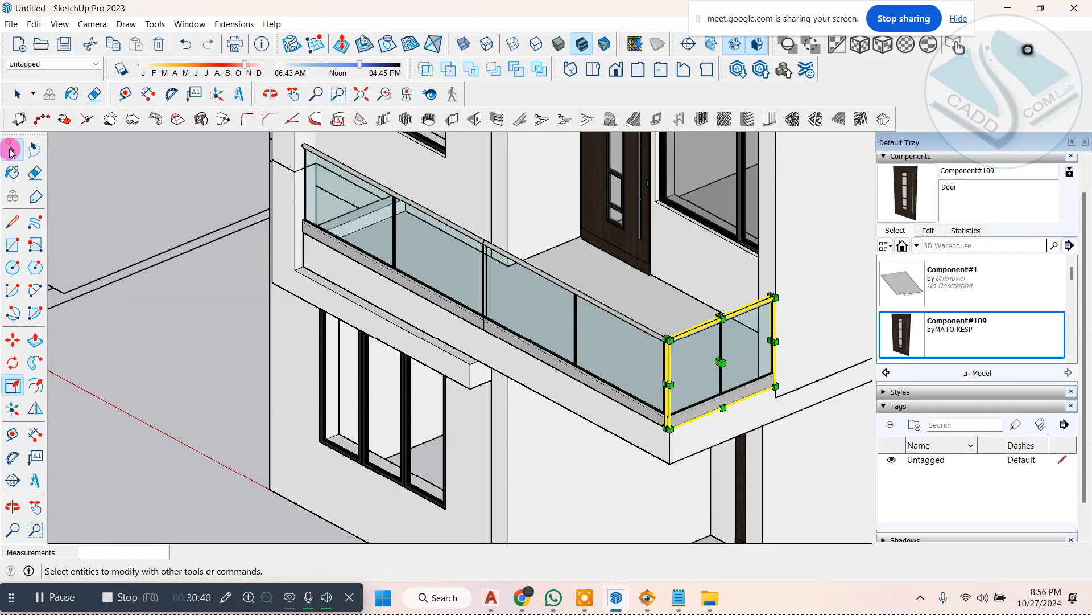
pyautogui.click(12, 340)
pyautogui.scroll(3, 763, 390)
pyautogui.click(763, 403)
pyautogui.press('ctrl')
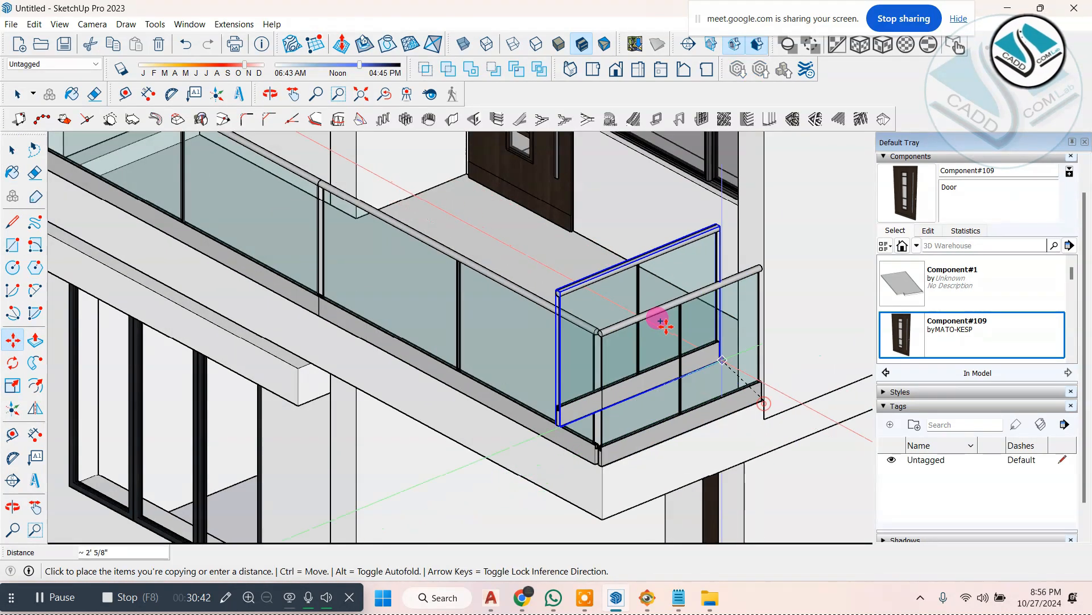
pyautogui.scroll(-4, 686, 335)
pyautogui.moveTo(637, 353); pyautogui.dragTo(799, 382, button='middle')
pyautogui.scroll(5, 418, 276)
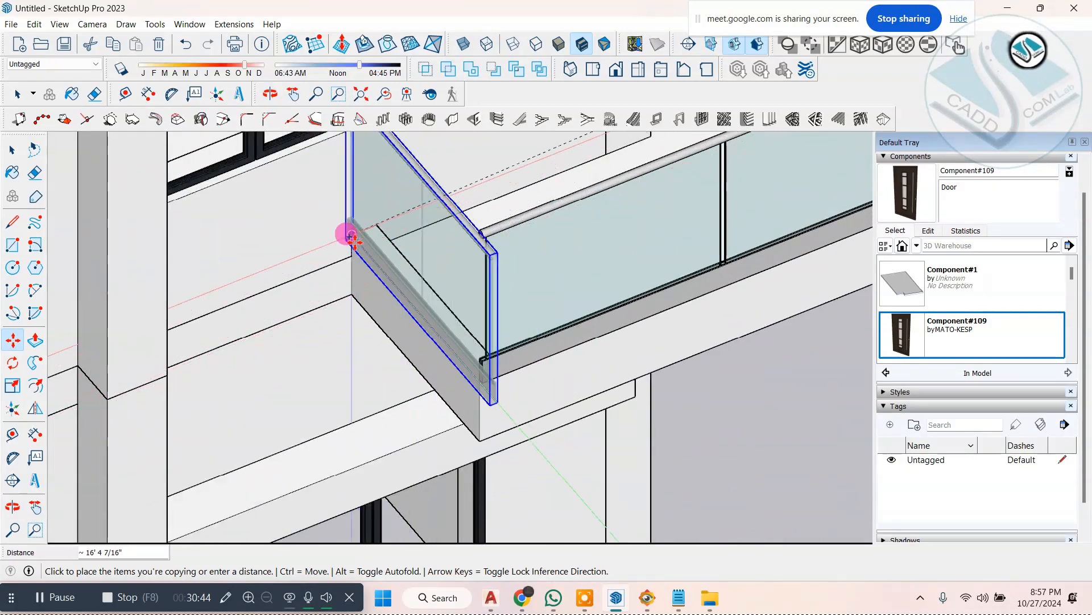
pyautogui.click(349, 232)
# Step: Move the copied side railing outward so its lower rear corner sits on the parapet's outer corner at the wall
pyautogui.scroll(2, 341, 256)
pyautogui.moveTo(341, 261); pyautogui.dragTo(497, 182, button='middle')
pyautogui.scroll(3, 481, 194)
pyautogui.click(426, 267)
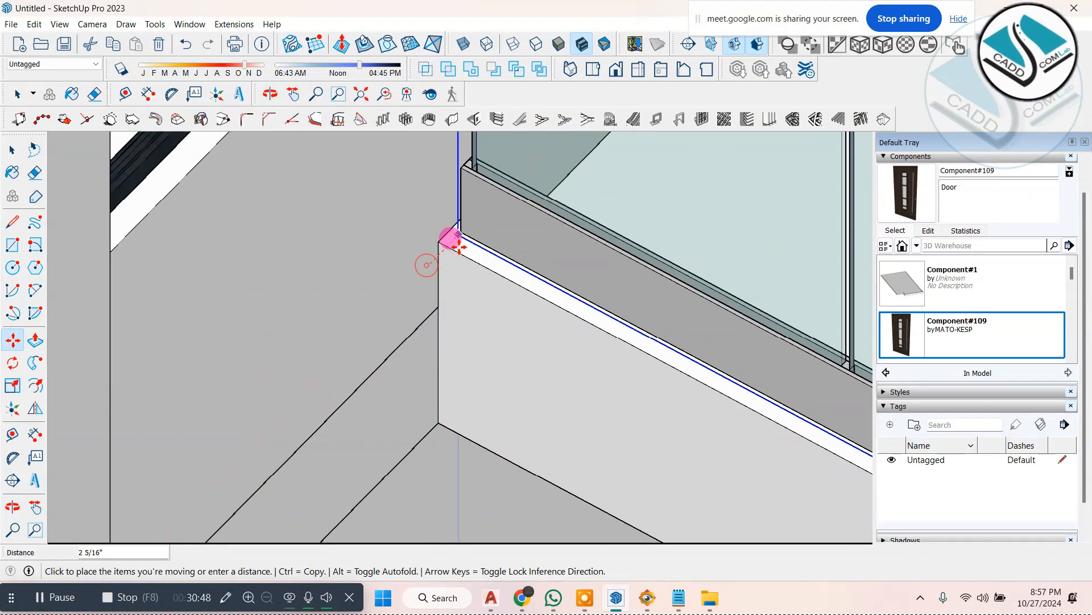
pyautogui.click(437, 243)
pyautogui.scroll(-2, 376, 232)
pyautogui.scroll(-2, 376, 233)
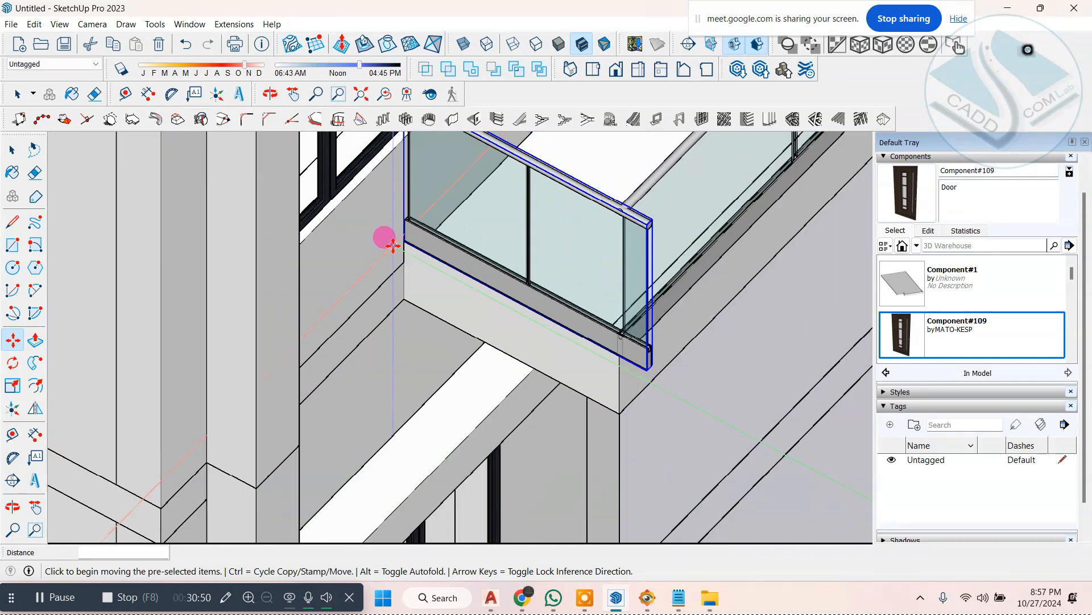
# Step: Scale the second side railing lengthwise to about 0.86 so it ends at the front railing, and deselect it
pyautogui.scroll(3, 626, 215)
pyautogui.press('s')
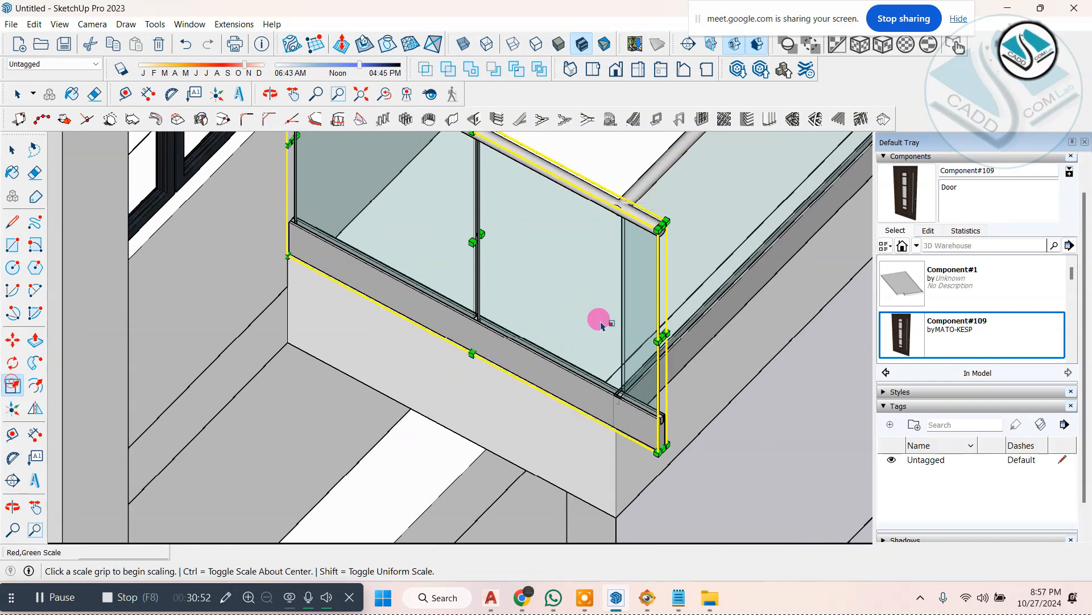
pyautogui.click(660, 337)
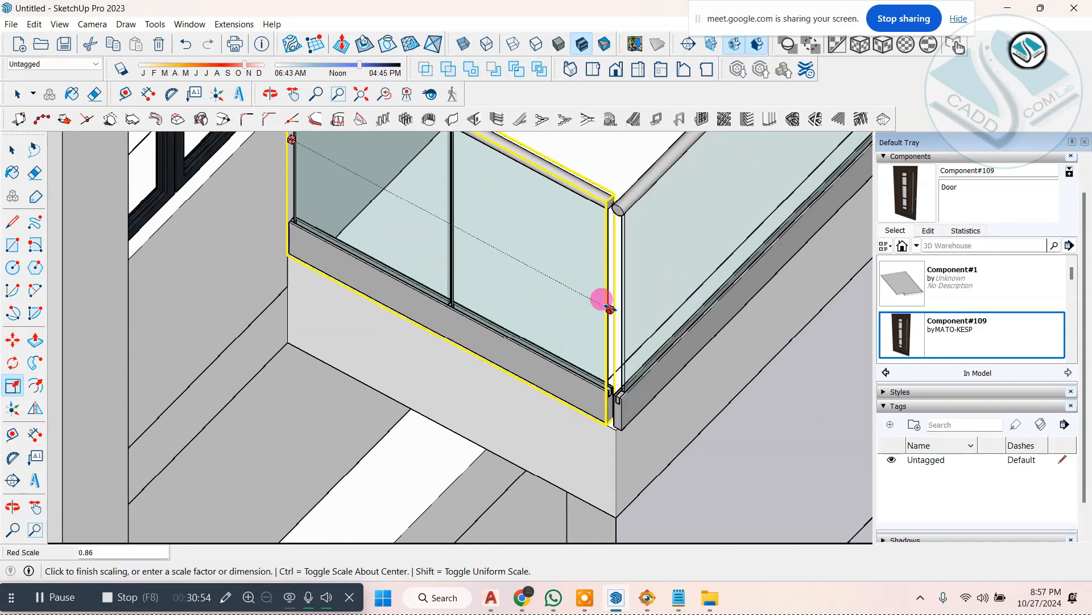
pyautogui.press('space')
pyautogui.scroll(-5, 173, 191)
pyautogui.click(656, 376)
pyautogui.scroll(-4, 668, 401)
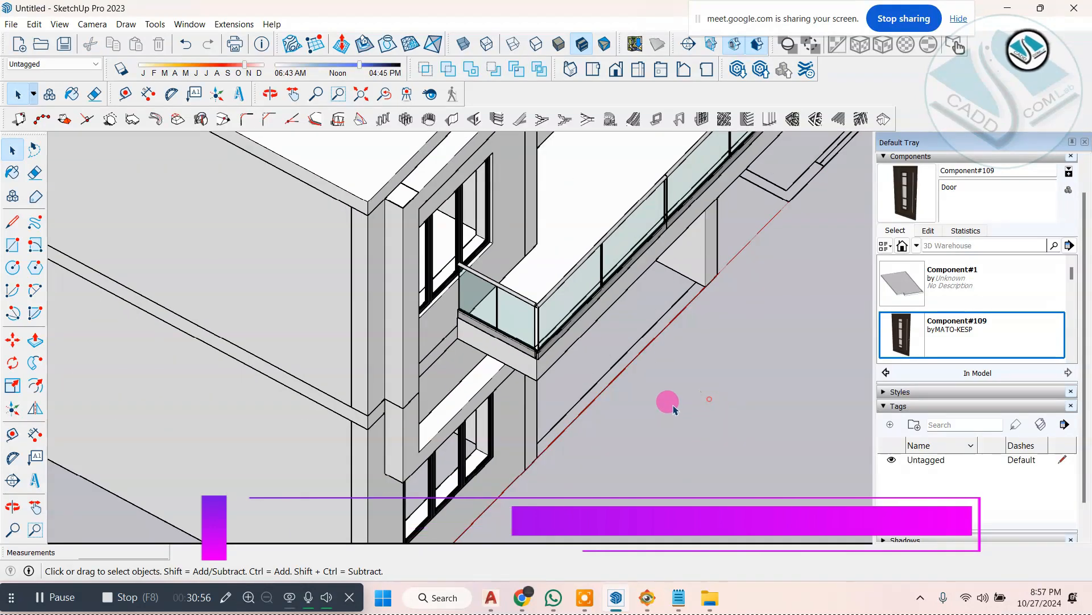
# Step: View the finished railing from several sides of the house and compare it with the balcony in ELEVATION 1.jpg
pyautogui.moveTo(668, 402); pyautogui.dragTo(438, 159, button='middle')
pyautogui.scroll(-5, 463, 371)
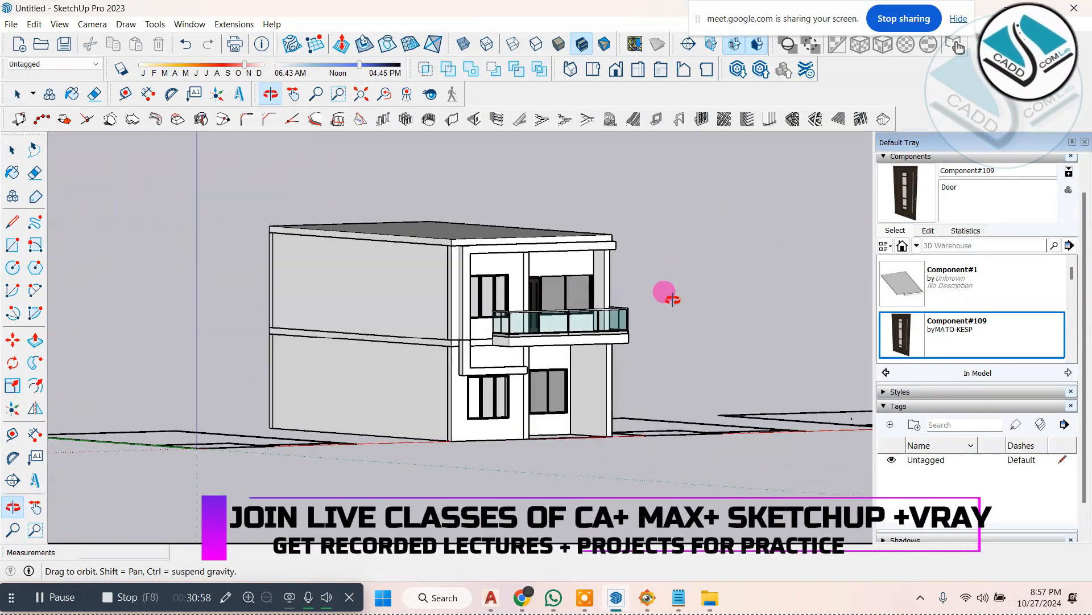
pyautogui.scroll(8, 519, 353)
pyautogui.scroll(-5, 519, 353)
pyautogui.moveTo(573, 305); pyautogui.dragTo(317, 273, button='middle')
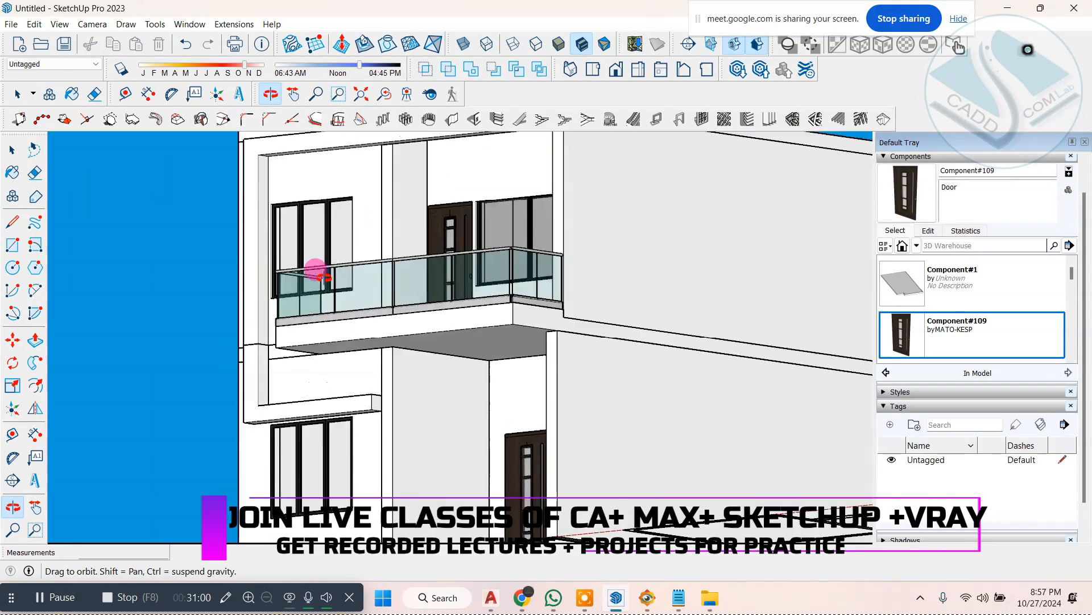
pyautogui.scroll(3, 481, 405)
pyautogui.scroll(-6, 481, 405)
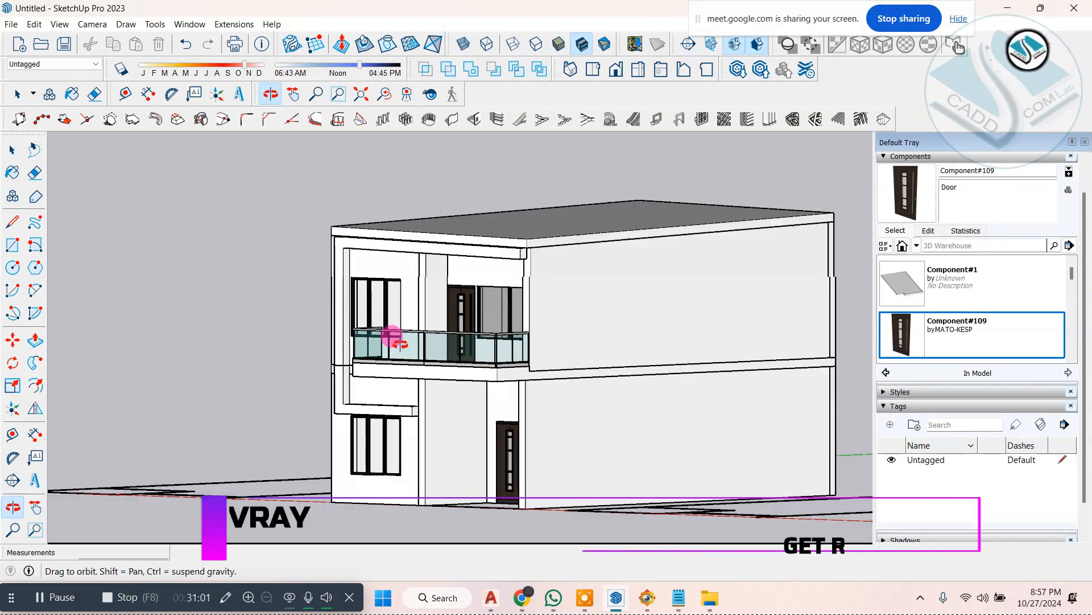
pyautogui.click(647, 598)
pyautogui.moveTo(556, 280); pyautogui.dragTo(525, 389)
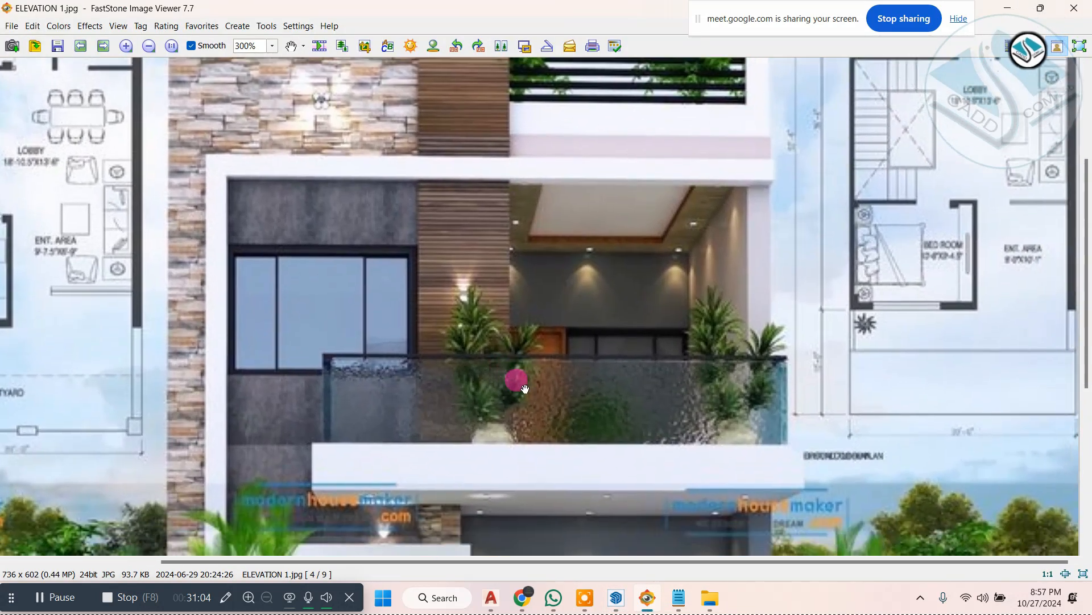
# Step: Examine the stone wall, white parapet and terrace above the first-floor frame in ELEVATION 1.jpg, then place the image beside the model
pyautogui.moveTo(445, 240); pyautogui.dragTo(444, 287)
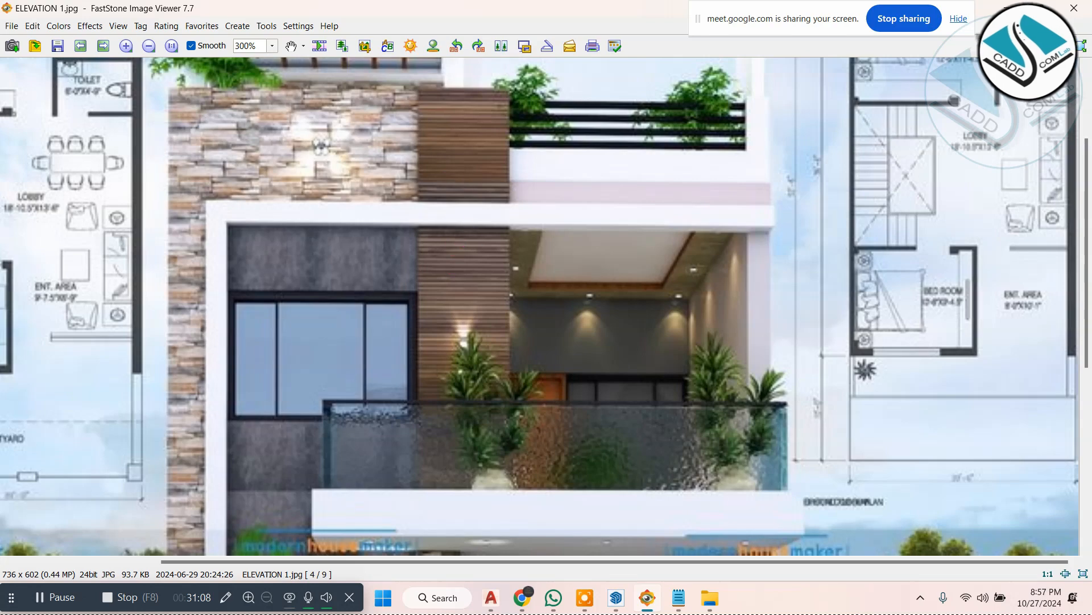
pyautogui.click(1011, 8)
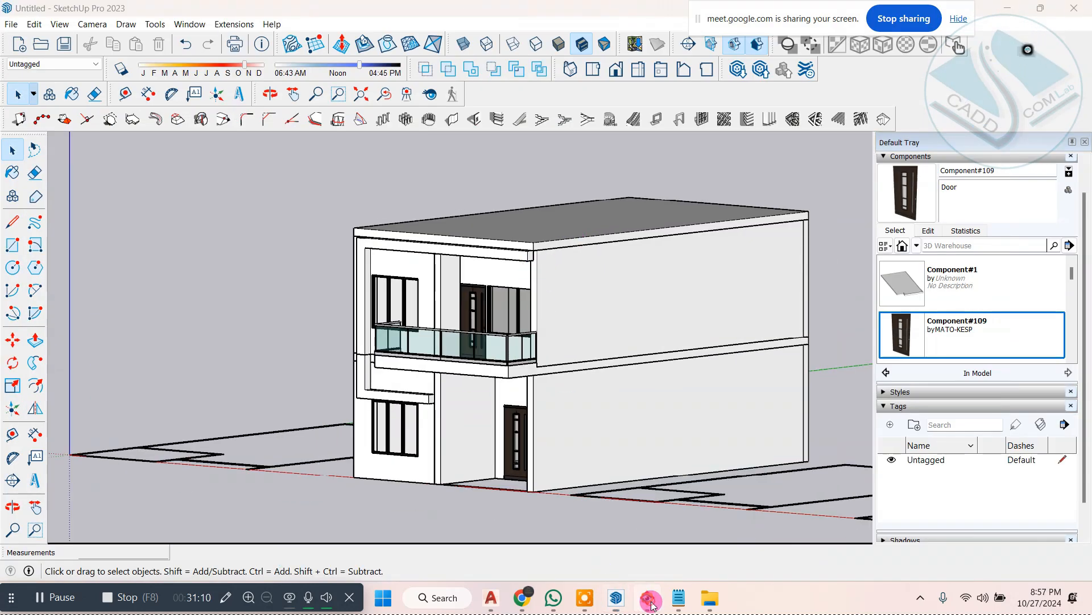
pyautogui.click(652, 605)
pyautogui.moveTo(530, 226); pyautogui.dragTo(528, 278)
pyautogui.moveTo(600, 187); pyautogui.dragTo(602, 265)
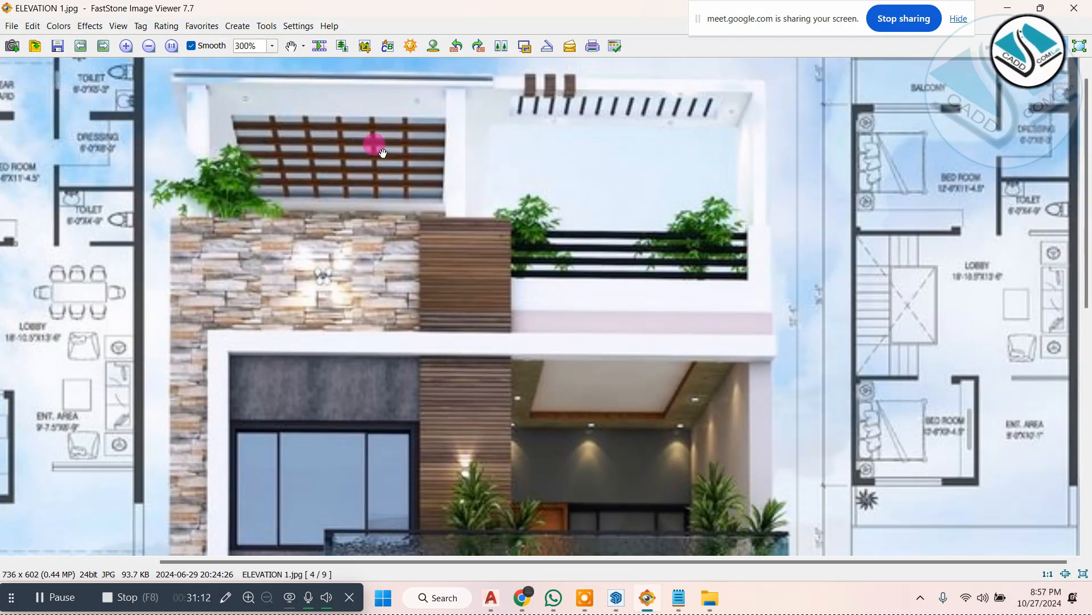
pyautogui.click(487, 164)
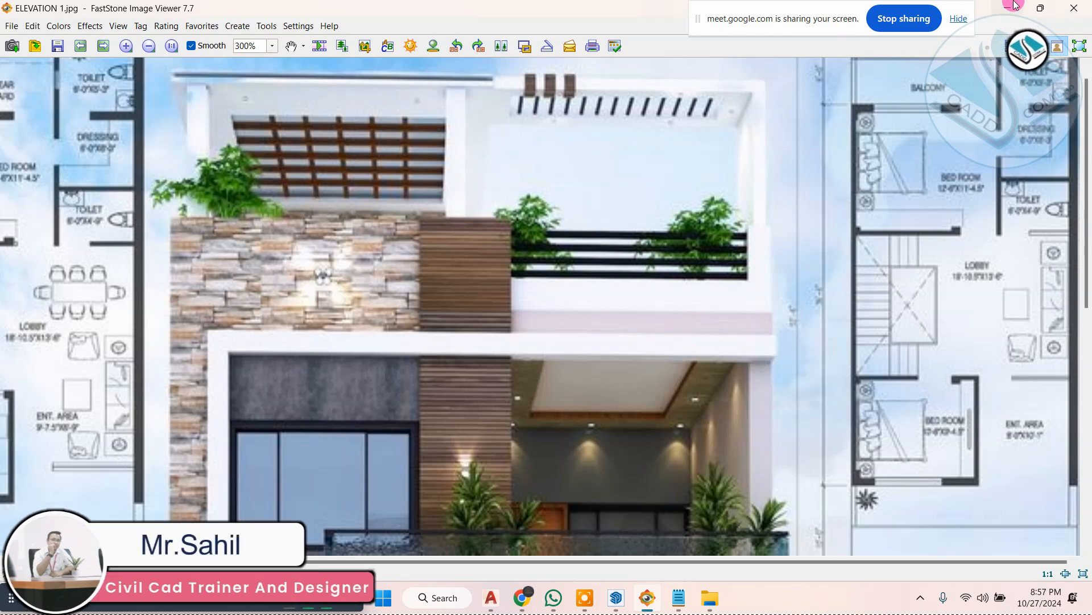
pyautogui.click(1041, 8)
pyautogui.moveTo(544, 135); pyautogui.dragTo(913, 89)
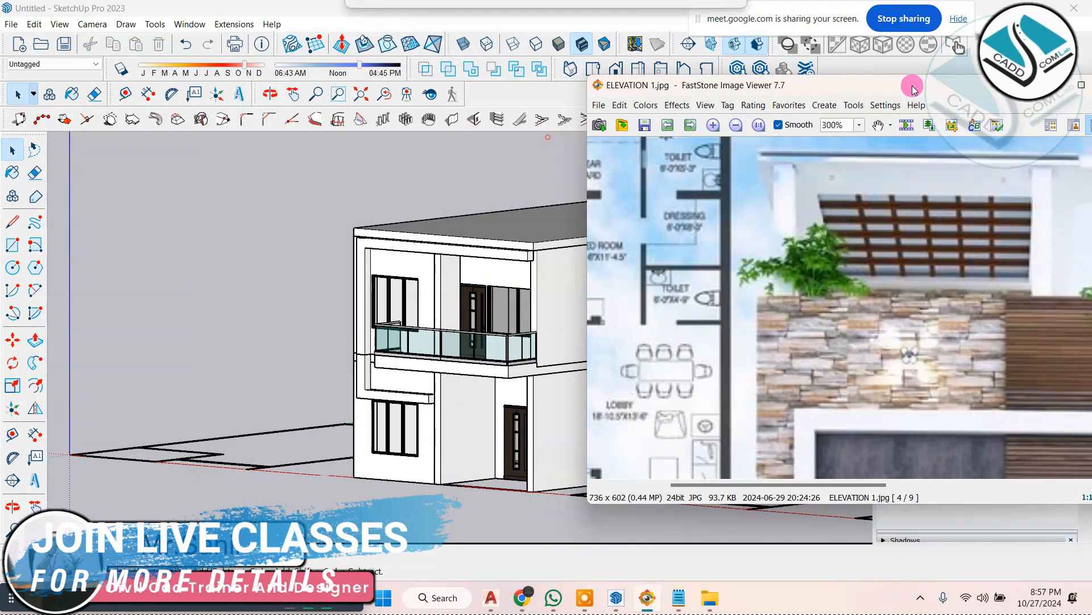
# Step: Open the roof slab group for editing at its front corner above the window
pyautogui.scroll(3, 378, 237)
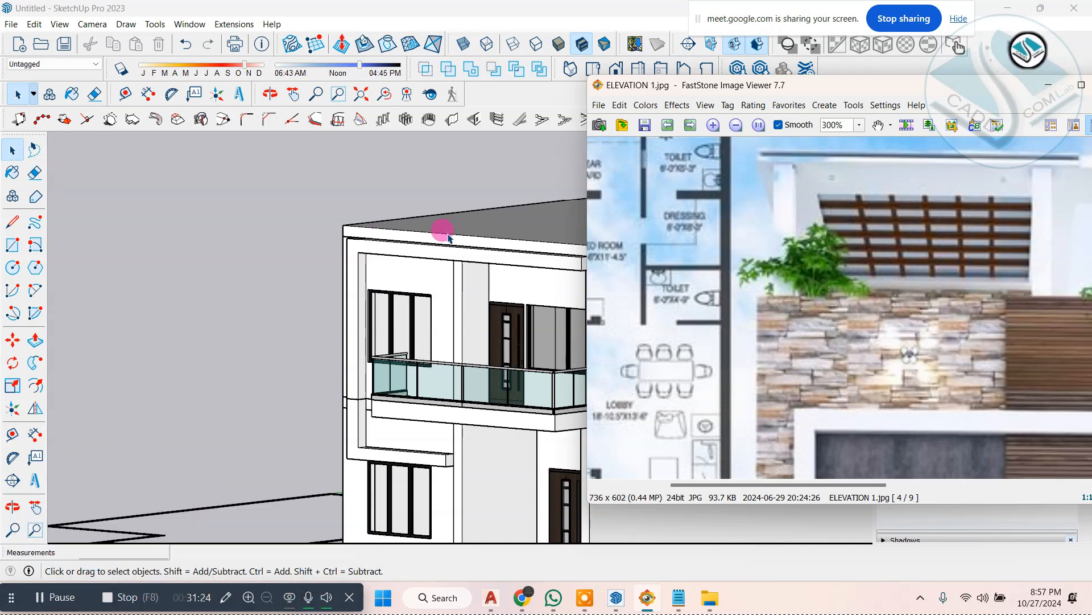
pyautogui.moveTo(829, 321); pyautogui.dragTo(803, 277)
pyautogui.click(261, 196)
pyautogui.moveTo(447, 242); pyautogui.dragTo(456, 293, button='middle')
pyautogui.scroll(4, 435, 287)
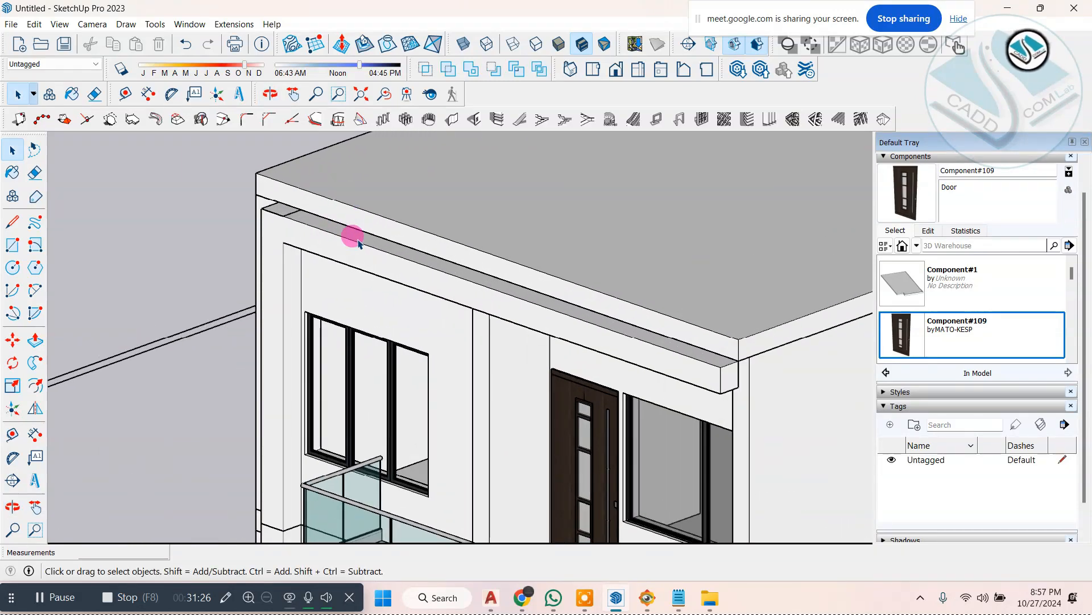
pyautogui.moveTo(310, 159); pyautogui.dragTo(301, 198, button='middle')
pyautogui.scroll(4, 297, 193)
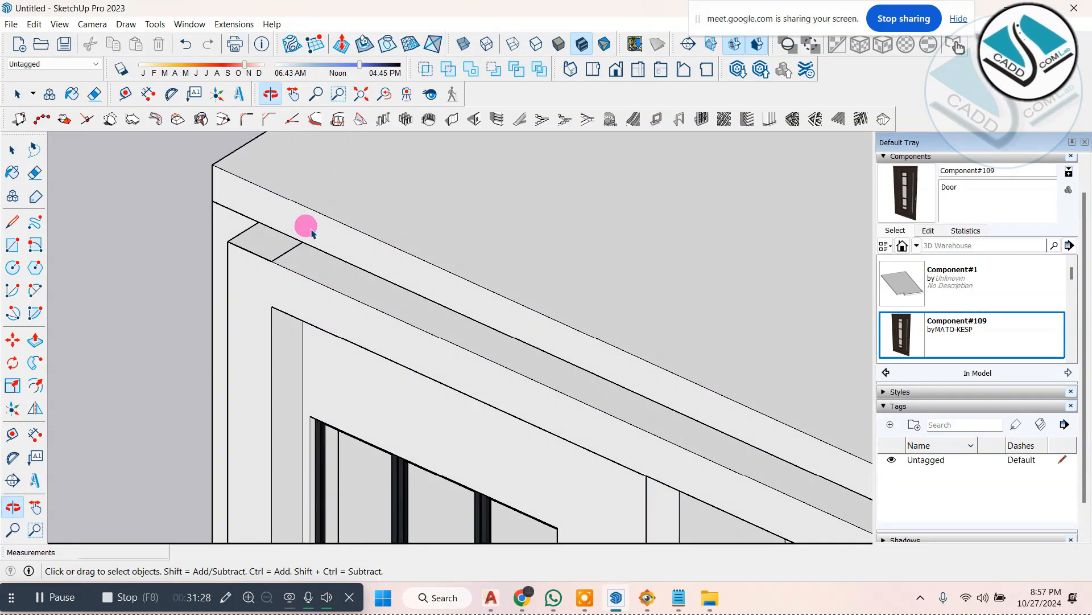
pyautogui.scroll(2, 302, 182)
pyautogui.doubleClick(301, 218)
pyautogui.scroll(-2, 249, 336)
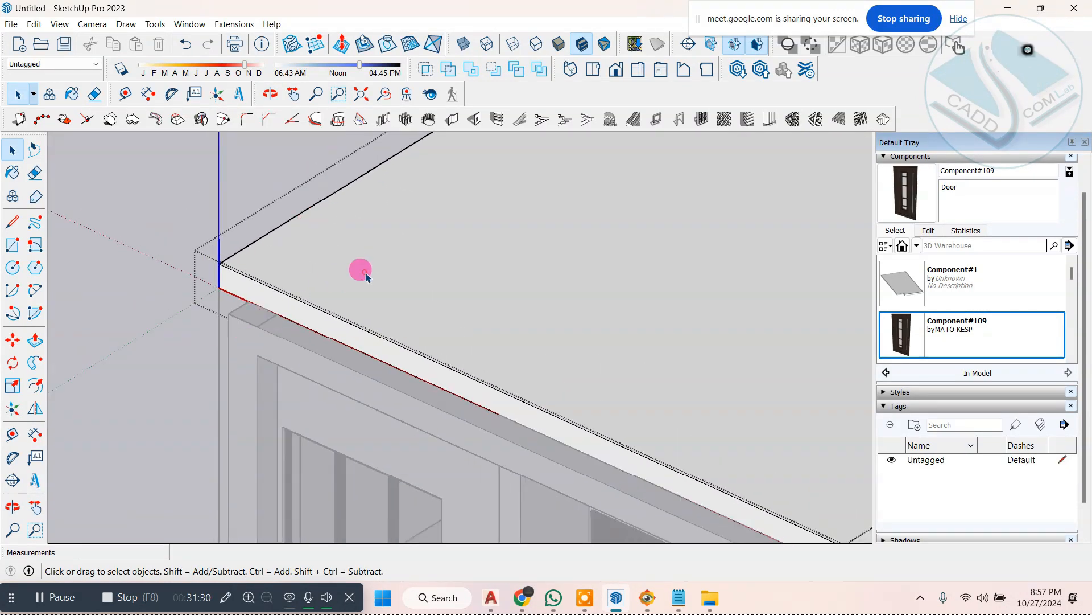
# Step: Offset the front edge of the roof slab's top face inward by 5" with the 1001bit Offset edge tool
pyautogui.click(366, 274)
pyautogui.scroll(2, 364, 275)
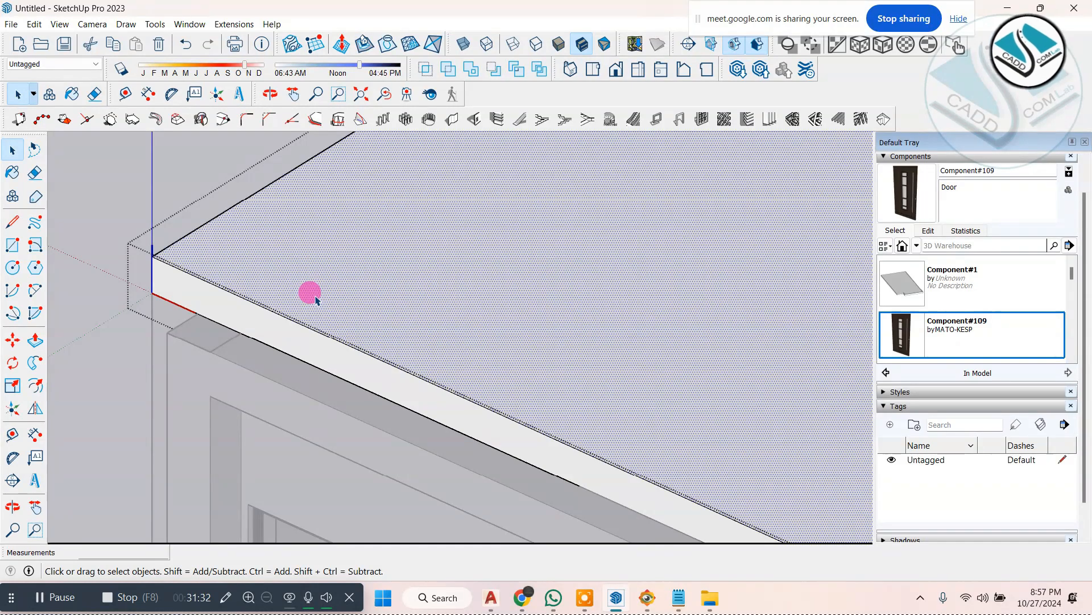
pyautogui.scroll(-3, 302, 296)
pyautogui.moveTo(285, 314); pyautogui.dragTo(244, 299, button='middle')
pyautogui.scroll(2, 375, 250)
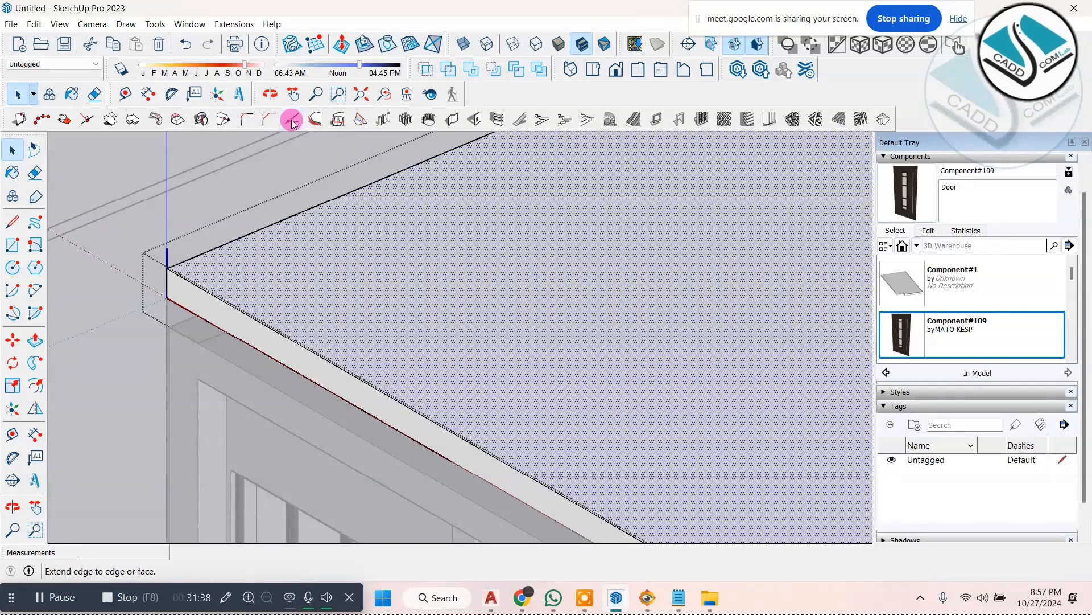
pyautogui.click(319, 120)
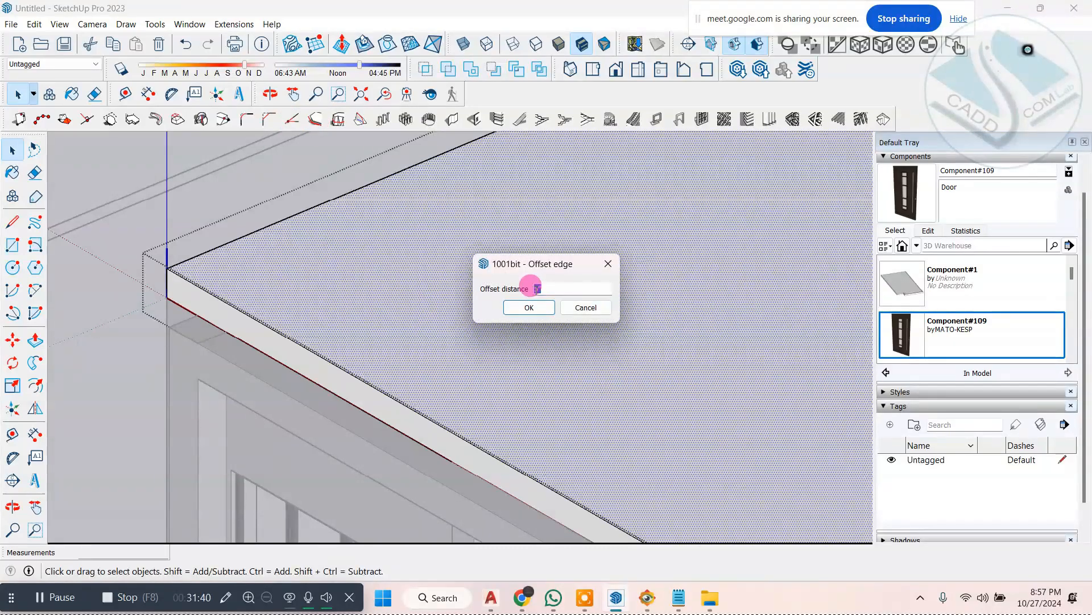
pyautogui.click(529, 308)
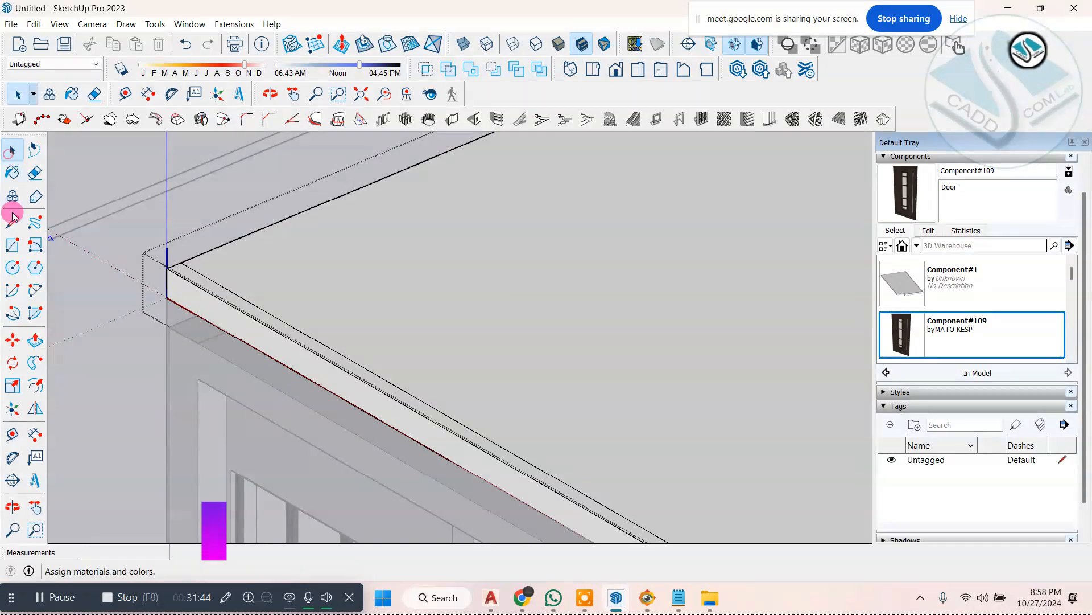
# Step: Push/Pull the narrow strip along the roof slab's front edge up 3' to form the parapet
pyautogui.click(35, 340)
pyautogui.click(206, 280)
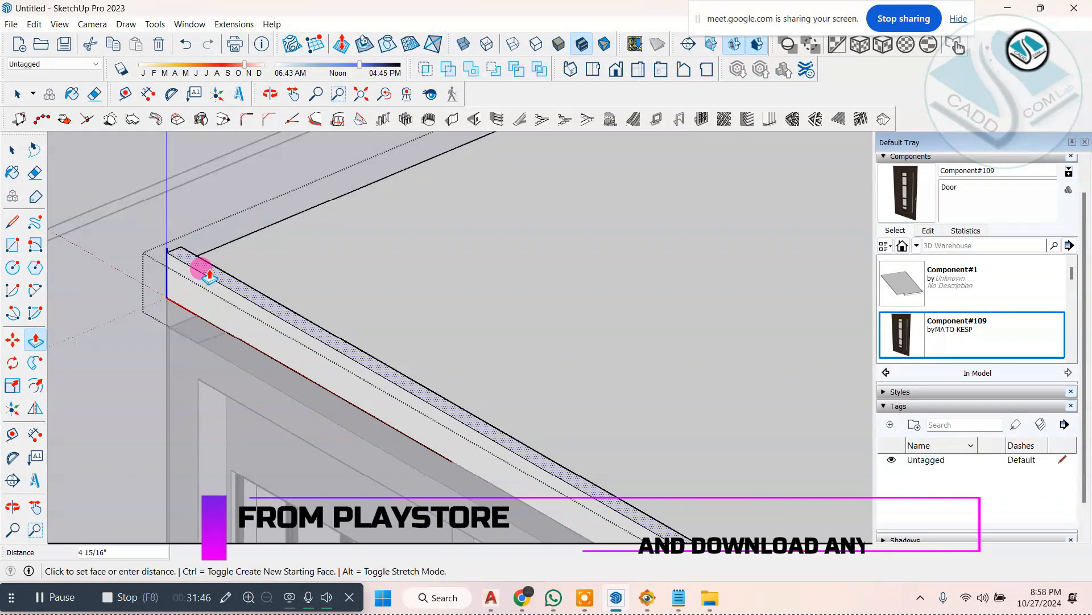
pyautogui.write("3'")
pyautogui.press('Return')
# Step: Compare the raised roof parapet with the stone wall, timber cladding and terrace railing in ELEVATION 1.jpg
pyautogui.scroll(-3, 300, 304)
pyautogui.moveTo(300, 304); pyautogui.dragTo(739, 251, button='middle')
pyautogui.scroll(3, 722, 468)
pyautogui.click(647, 598)
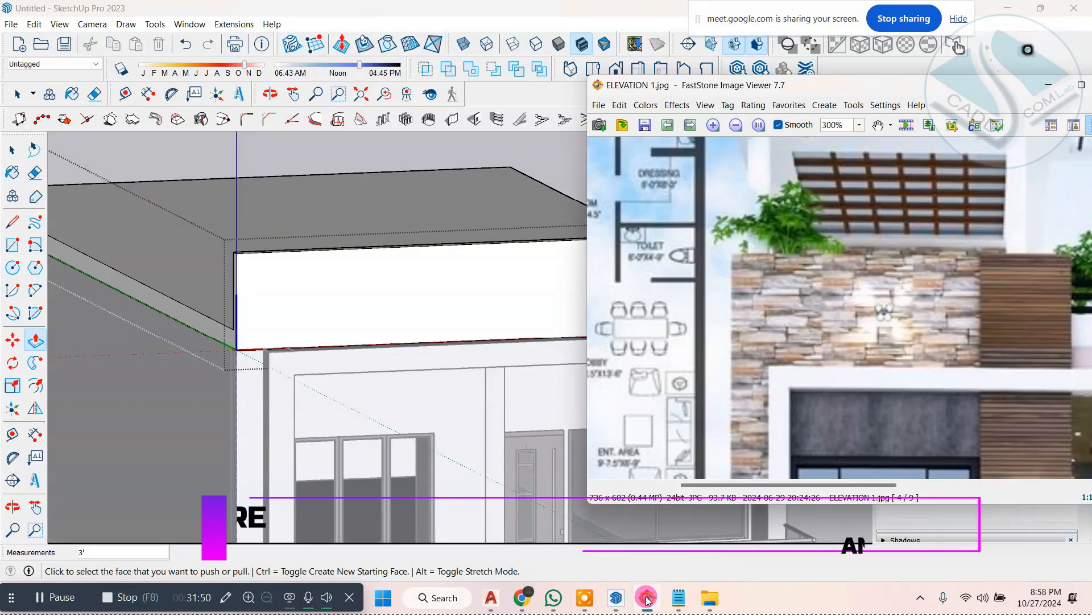
pyautogui.moveTo(916, 334); pyautogui.dragTo(779, 313)
pyautogui.doubleClick(860, 90)
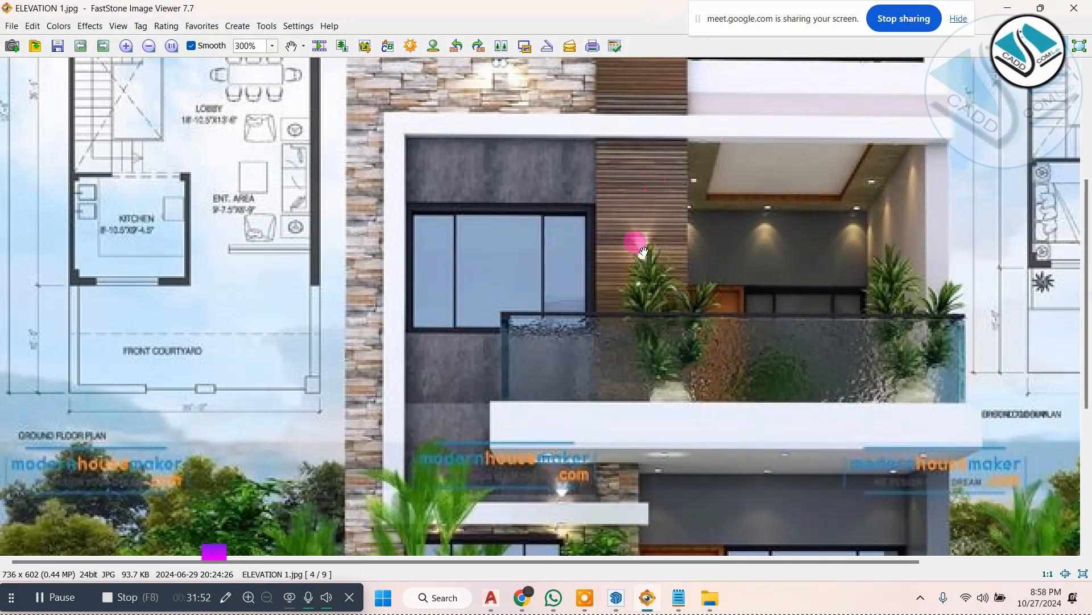
pyautogui.moveTo(643, 252); pyautogui.dragTo(575, 352)
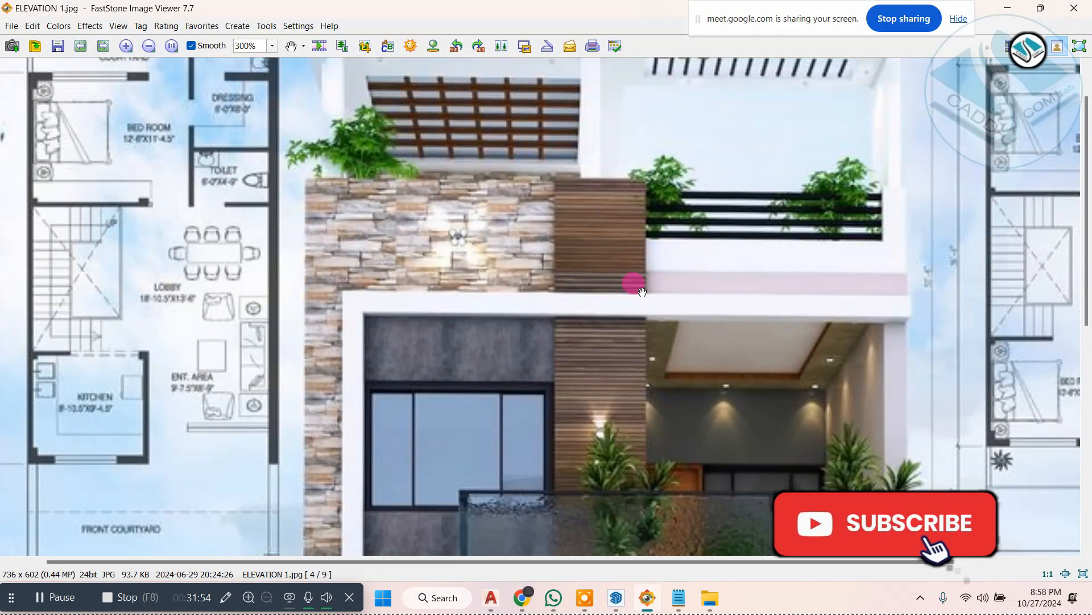
pyautogui.click(1002, 5)
# Step: Draw a vertical line up the parapet's front face in line with the wall edge beside the balcony door, continuing across its top
pyautogui.moveTo(505, 326); pyautogui.dragTo(331, 292, button='middle')
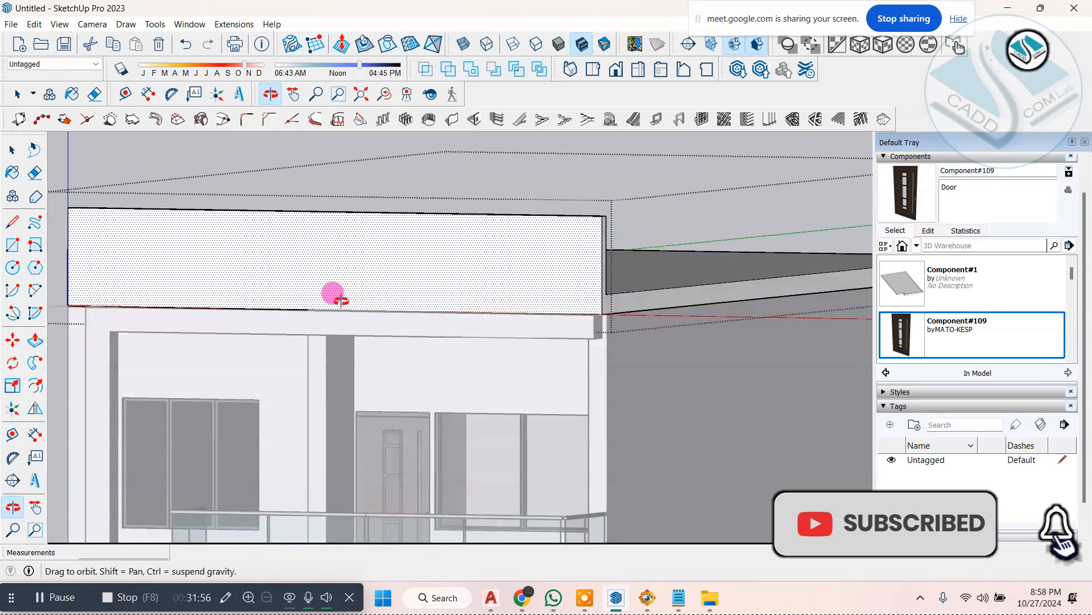
pyautogui.scroll(4, 314, 319)
pyautogui.moveTo(281, 358); pyautogui.dragTo(244, 374, button='middle')
pyautogui.click(12, 343)
pyautogui.click(12, 221)
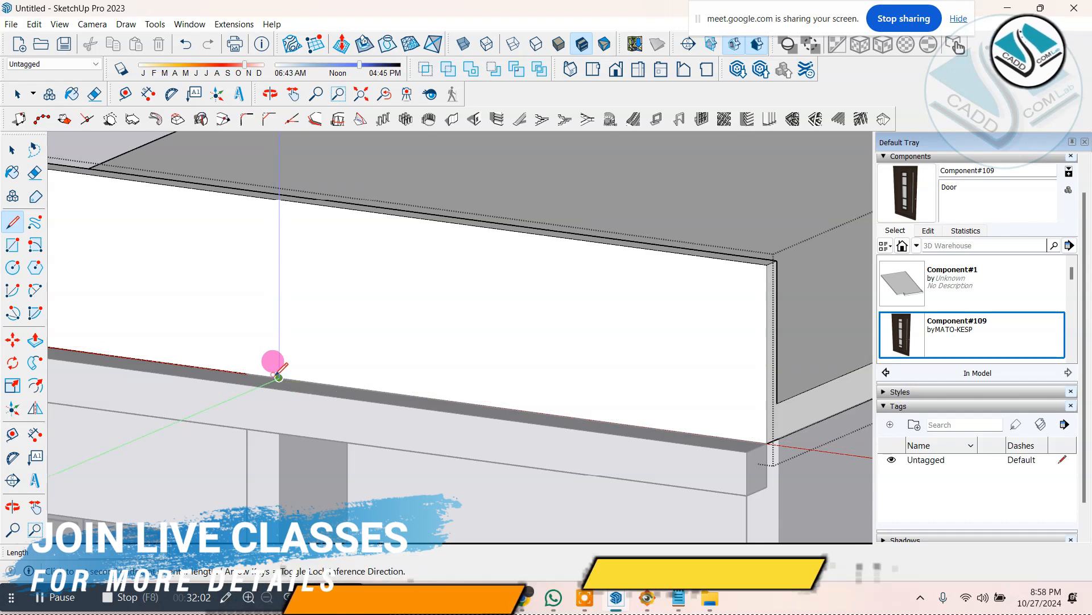
pyautogui.click(273, 360)
pyautogui.moveTo(281, 188); pyautogui.dragTo(267, 308, button='middle')
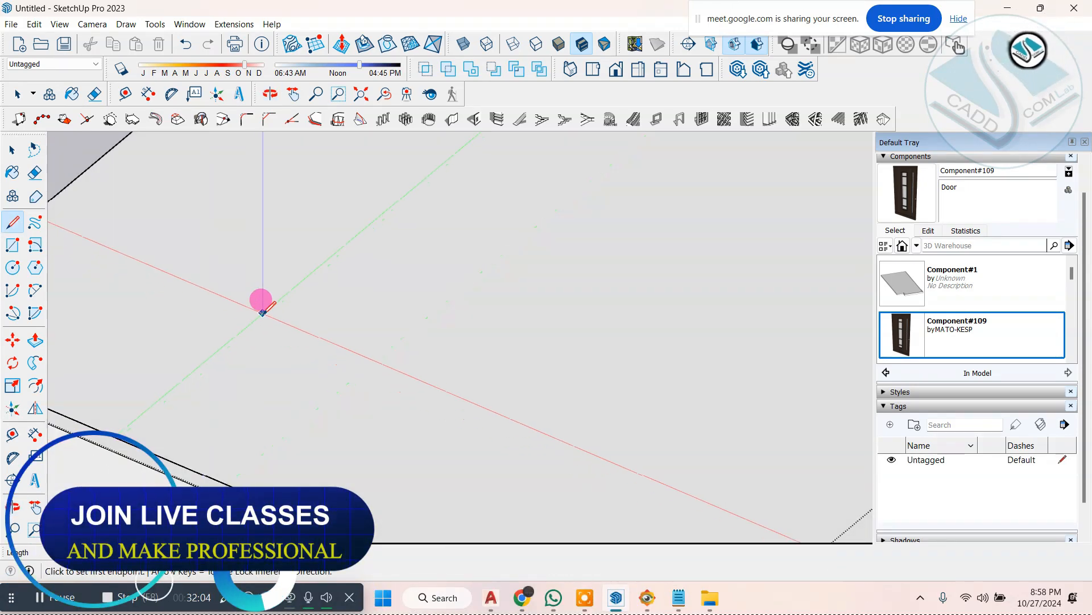
pyautogui.scroll(4, 215, 458)
pyautogui.click(213, 449)
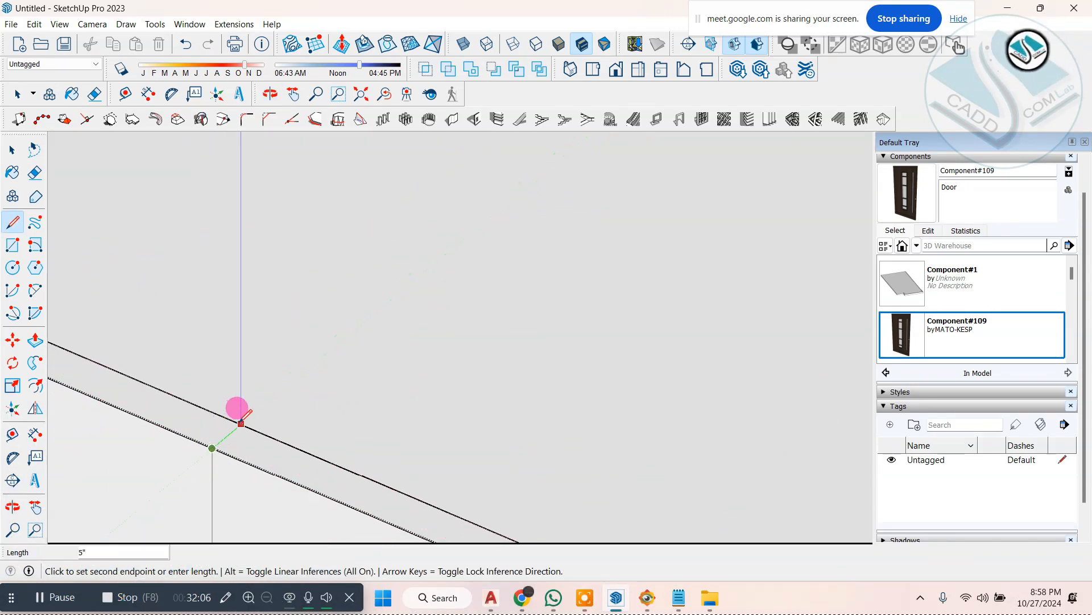
pyautogui.scroll(-3, 341, 265)
# Step: Draw a vertical line on the roof slab's end face from the parapet's inner foot down to the slab's bottom edge
pyautogui.click(26, 153)
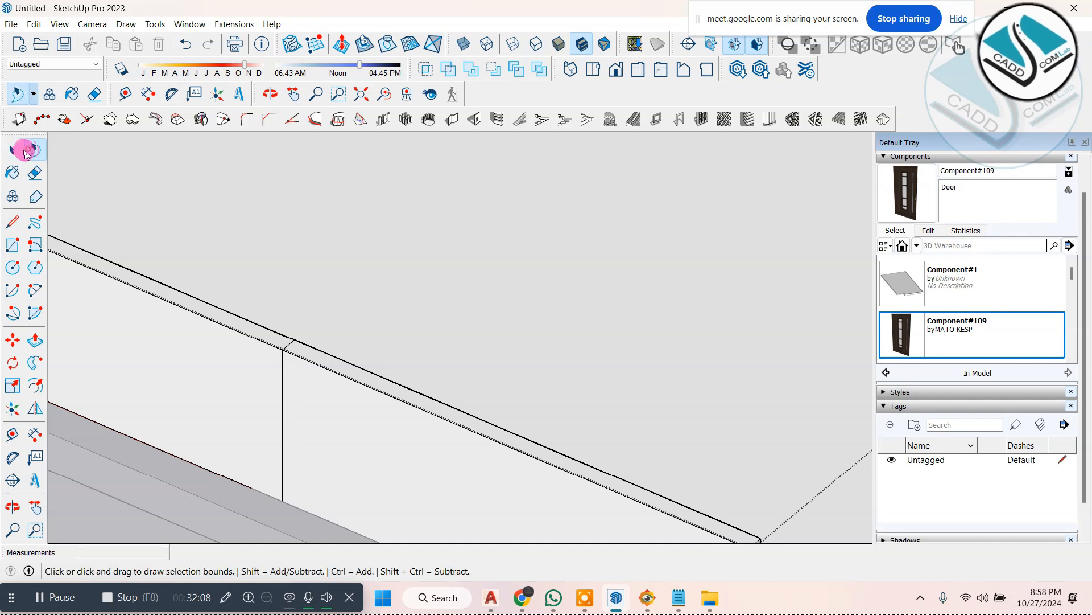
pyautogui.scroll(-3, 230, 197)
pyautogui.scroll(1, 468, 417)
pyautogui.scroll(-2, 541, 443)
pyautogui.scroll(4, 624, 514)
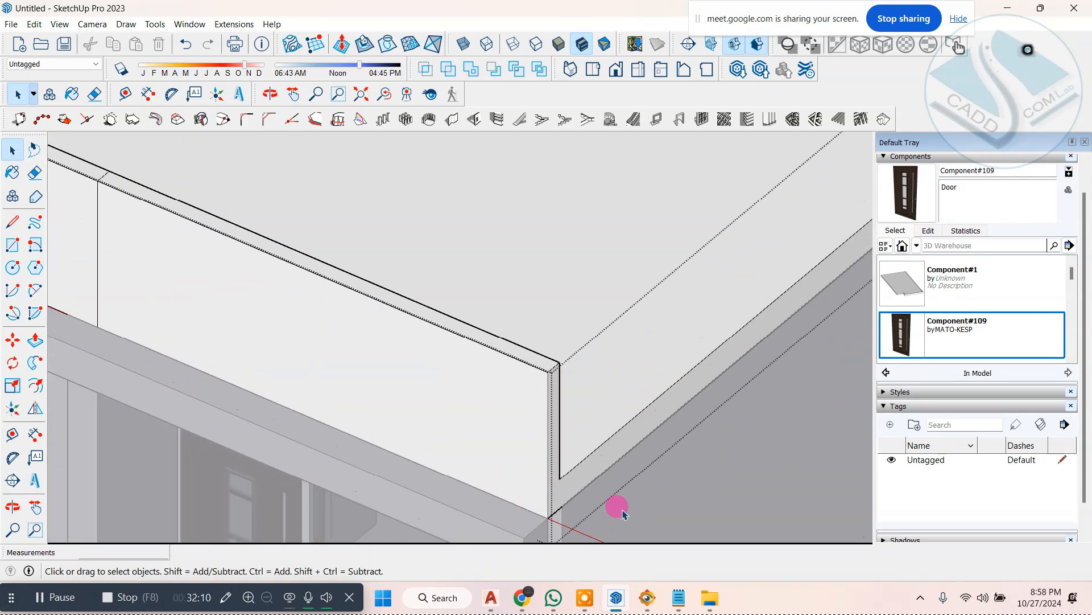
pyautogui.scroll(-2, 572, 487)
pyautogui.moveTo(566, 492); pyautogui.dragTo(425, 420, button='middle')
pyautogui.scroll(2, 428, 421)
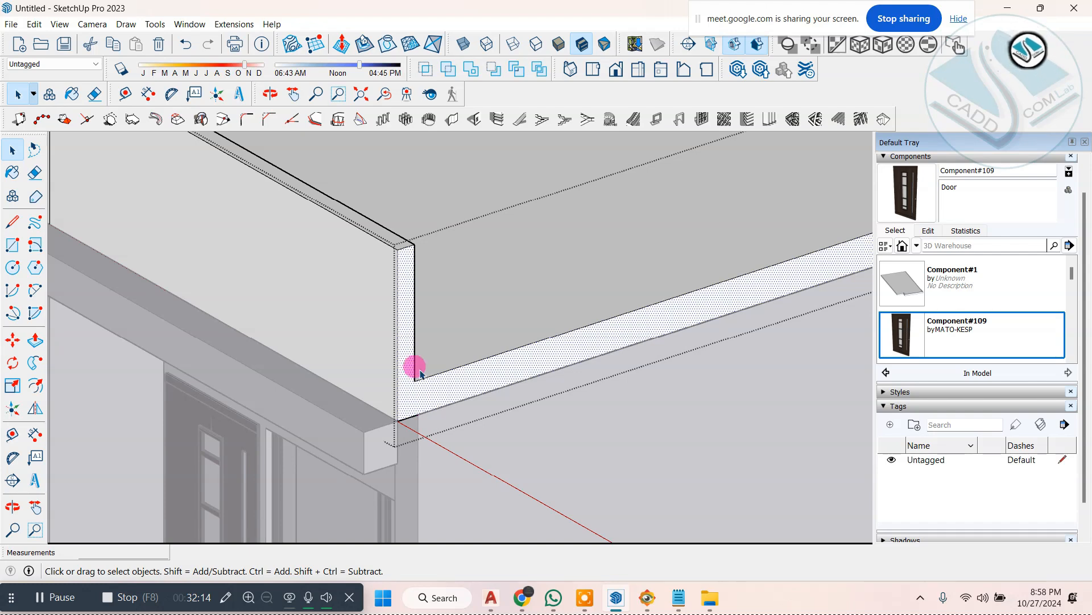
pyautogui.scroll(2, 462, 388)
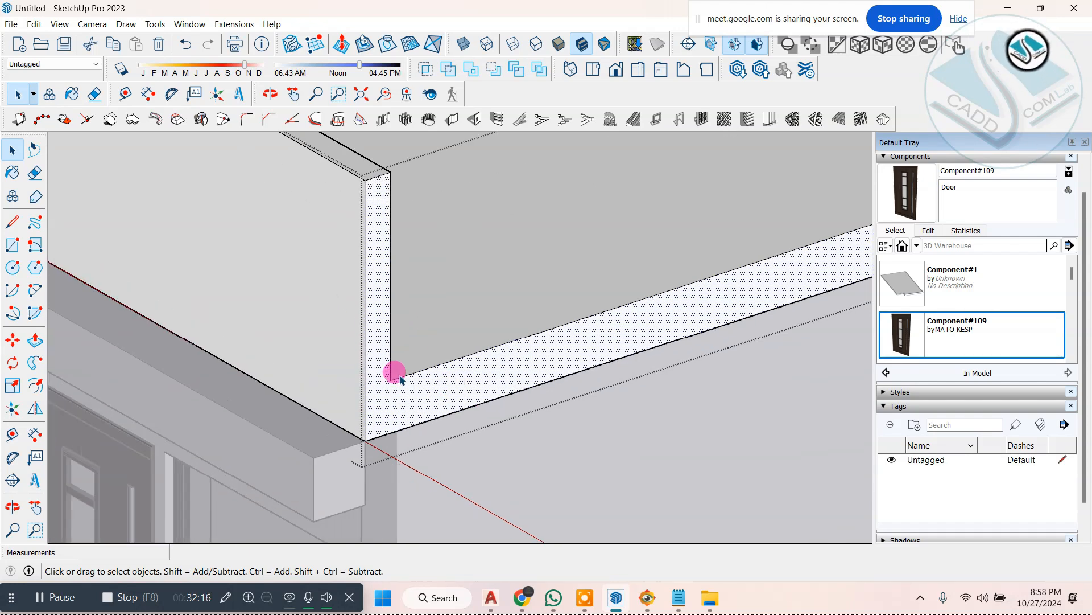
pyautogui.scroll(2, 397, 391)
pyautogui.scroll(-3, 398, 377)
pyautogui.scroll(2, 397, 380)
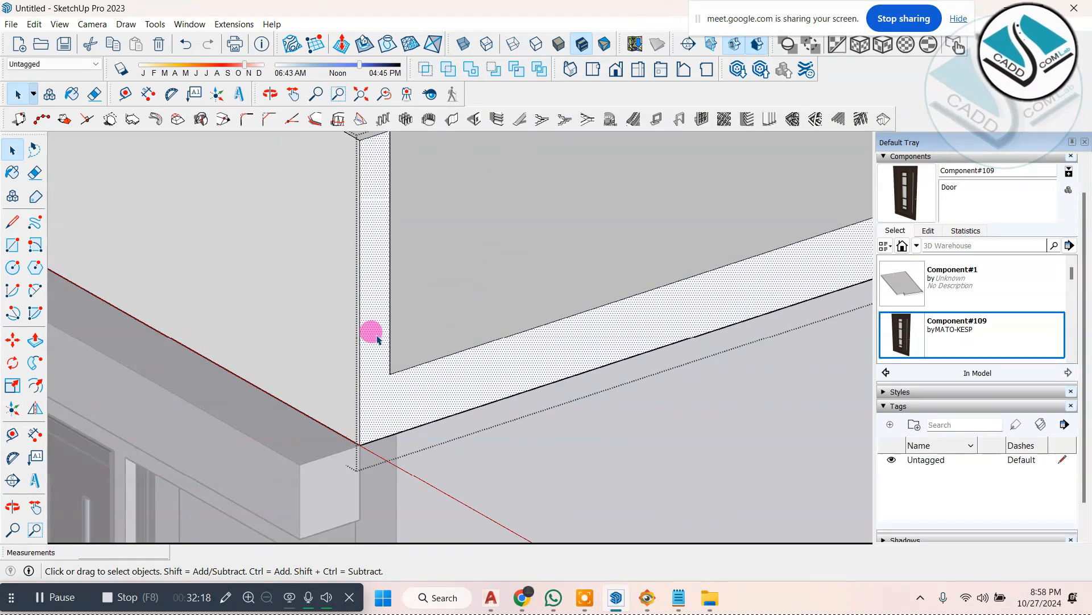
pyautogui.click(14, 228)
pyautogui.scroll(1, 424, 379)
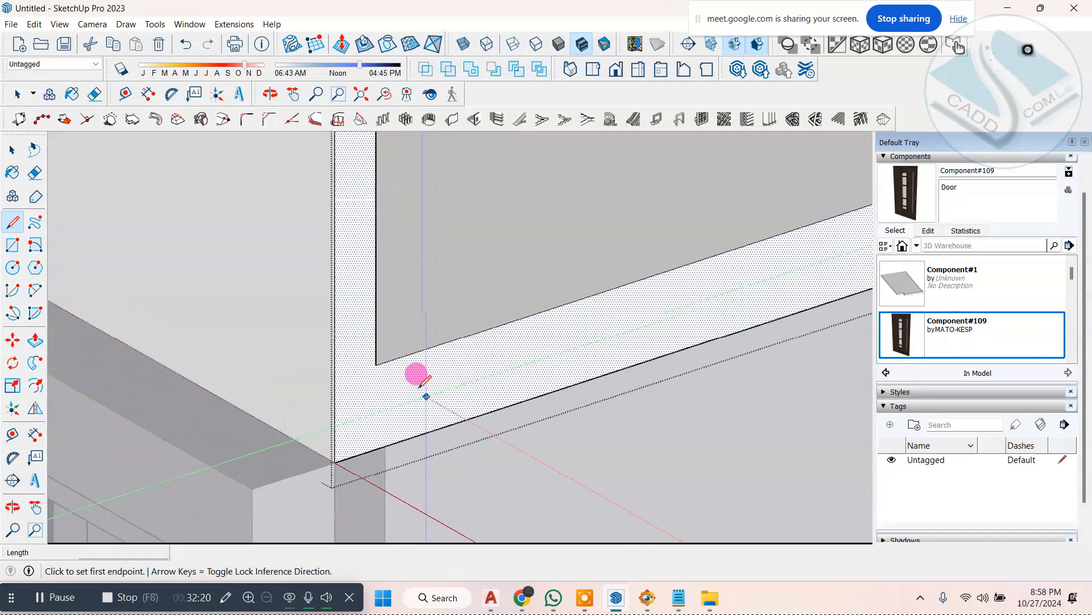
pyautogui.click(377, 448)
pyautogui.scroll(-4, 464, 466)
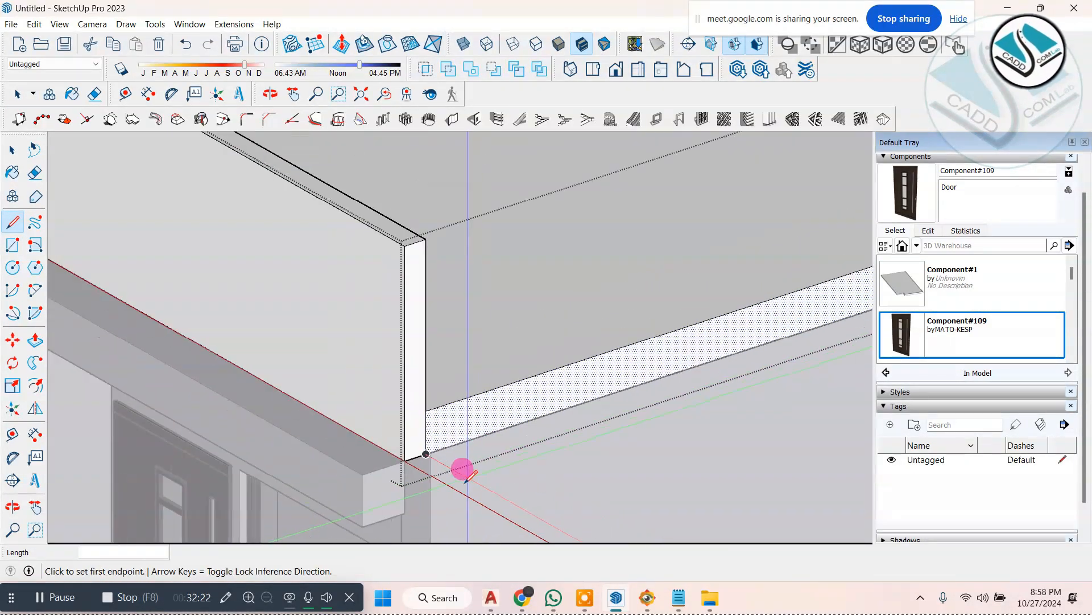
# Step: Push the parapet's end face back about 11' 4" to the dividing line, removing the parapet above the balcony door
pyautogui.click(32, 340)
pyautogui.scroll(2, 464, 455)
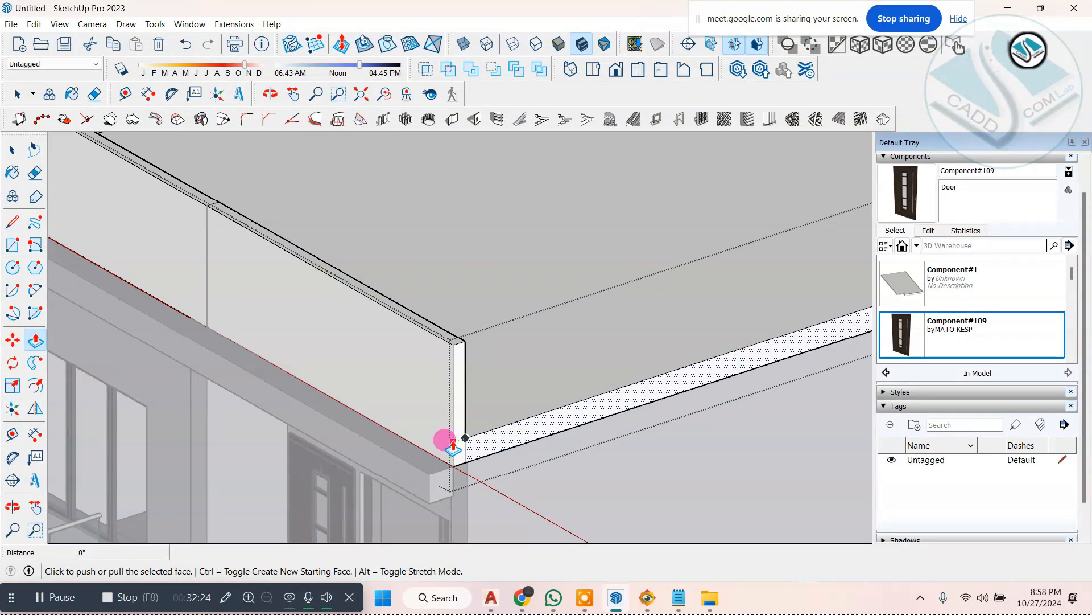
pyautogui.click(453, 414)
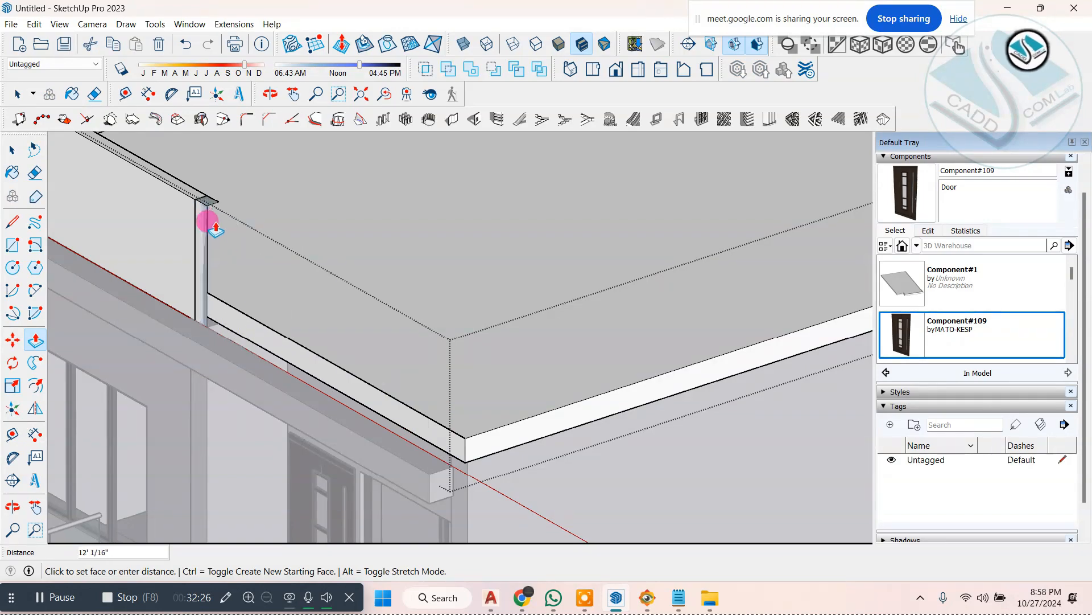
pyautogui.click(214, 209)
pyautogui.scroll(-1, 334, 340)
pyautogui.moveTo(334, 340); pyautogui.dragTo(403, 376, button='middle')
pyautogui.scroll(-2, 431, 410)
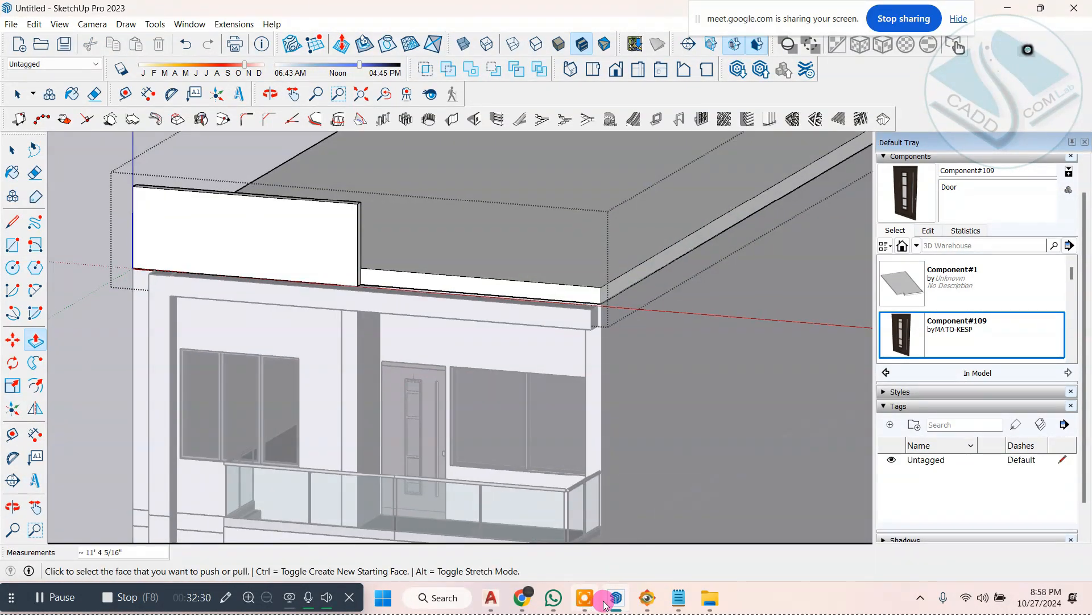
# Step: Compare the shortened parapet and the open slab edge above the balcony with the terrace front in ELEVATION 1.jpg
pyautogui.click(649, 598)
pyautogui.moveTo(550, 264); pyautogui.dragTo(543, 314)
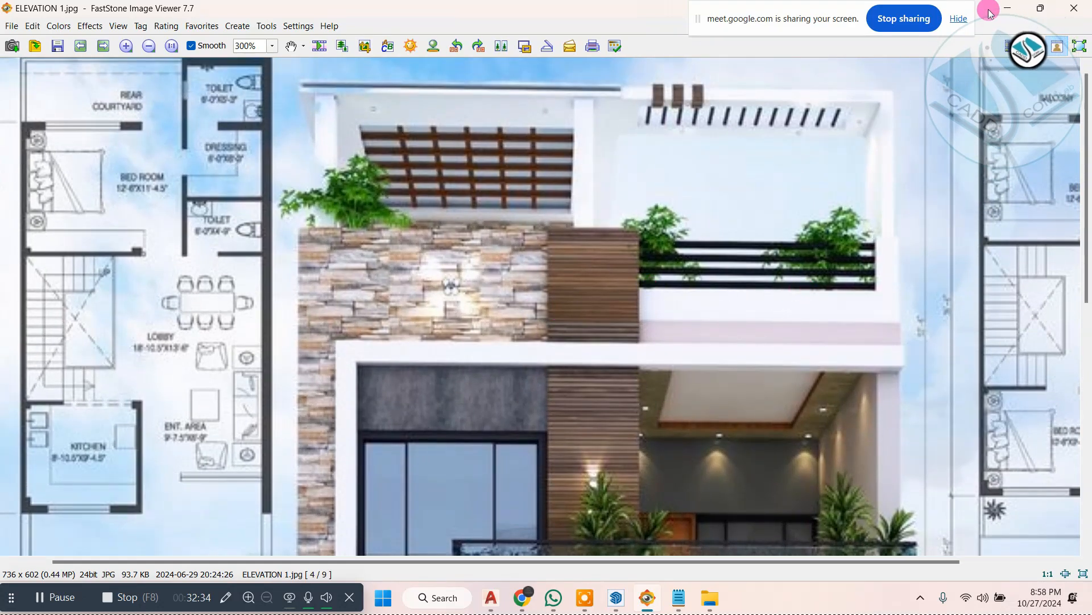
pyautogui.click(1007, 8)
pyautogui.moveTo(585, 334)
pyautogui.mouseDown(button='middle')
pyautogui.moveTo(478, 420)
pyautogui.moveTo(431, 435)
pyautogui.moveTo(615, 427)
pyautogui.moveTo(683, 363)
pyautogui.mouseUp(button='middle')
pyautogui.scroll(4, 464, 359)
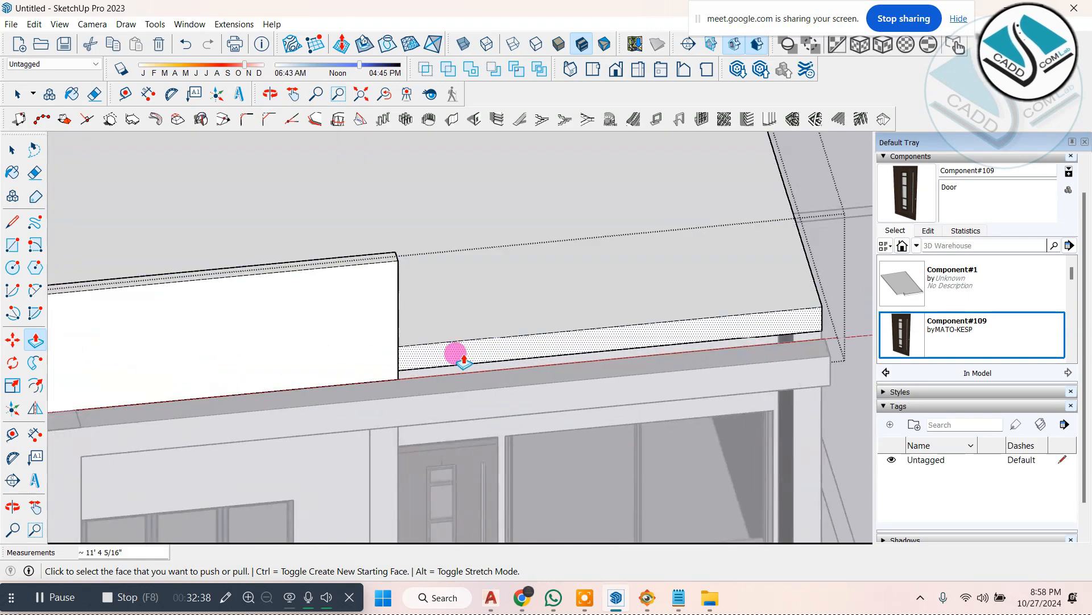
pyautogui.moveTo(515, 418)
pyautogui.mouseDown(button='middle')
pyautogui.moveTo(268, 409)
pyautogui.moveTo(541, 359)
pyautogui.mouseUp(button='middle')
pyautogui.click(655, 604)
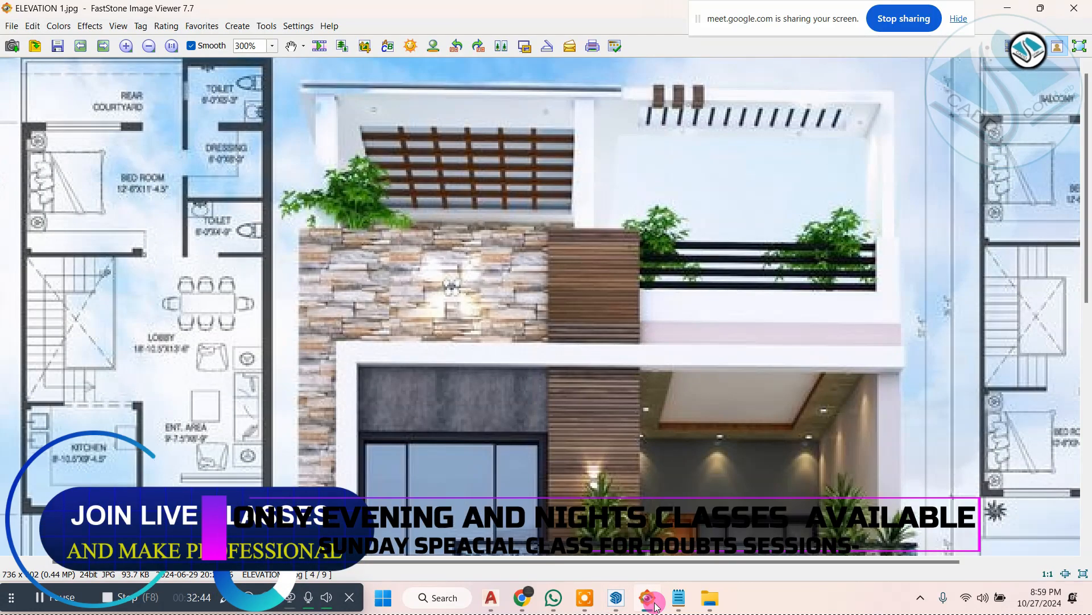
pyautogui.click(655, 604)
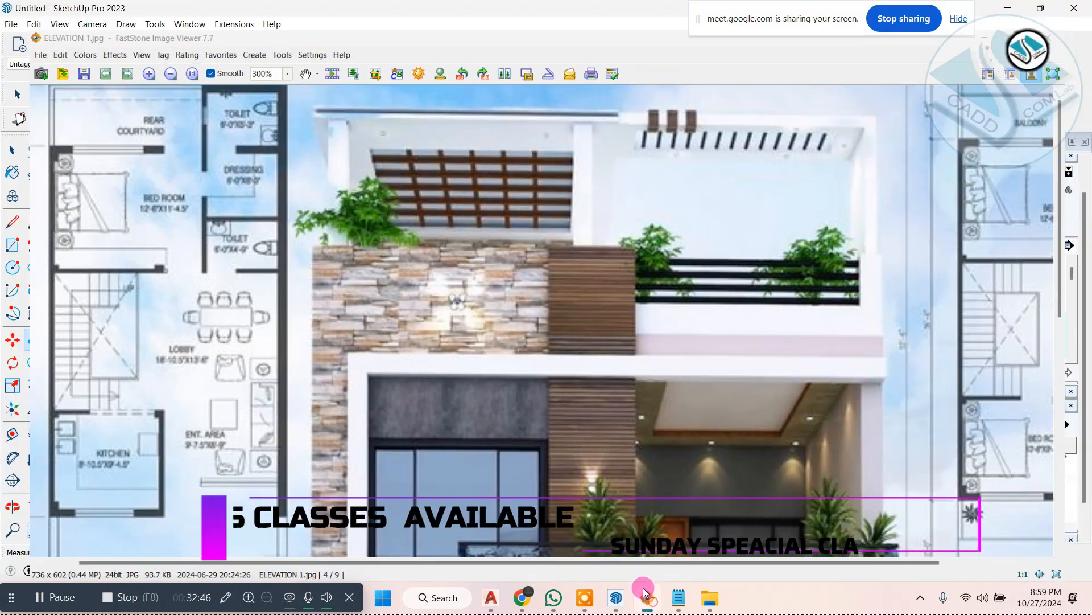
# Step: Compare the model's front wall beside the balcony door with the wood-clad vertical strip in ELEVATION 1.jpg
pyautogui.moveTo(395, 324)
pyautogui.mouseDown(button='middle')
pyautogui.moveTo(292, 291)
pyautogui.moveTo(342, 265)
pyautogui.moveTo(427, 268)
pyautogui.mouseUp(button='middle')
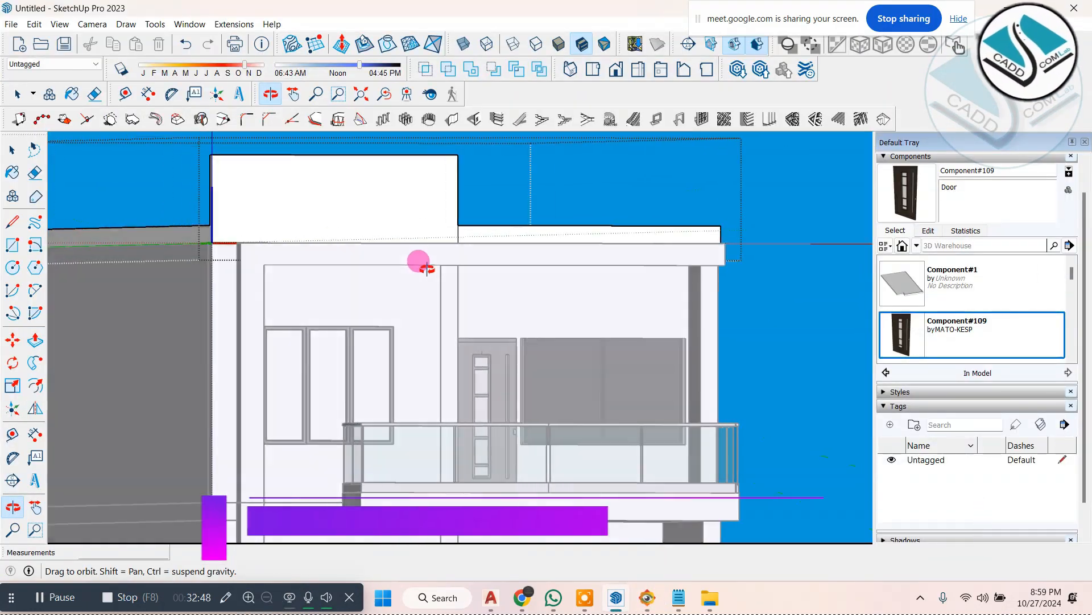
pyautogui.moveTo(592, 154); pyautogui.dragTo(560, 278, button='middle')
pyautogui.scroll(3, 501, 299)
pyautogui.moveTo(438, 268); pyautogui.dragTo(475, 410, button='middle')
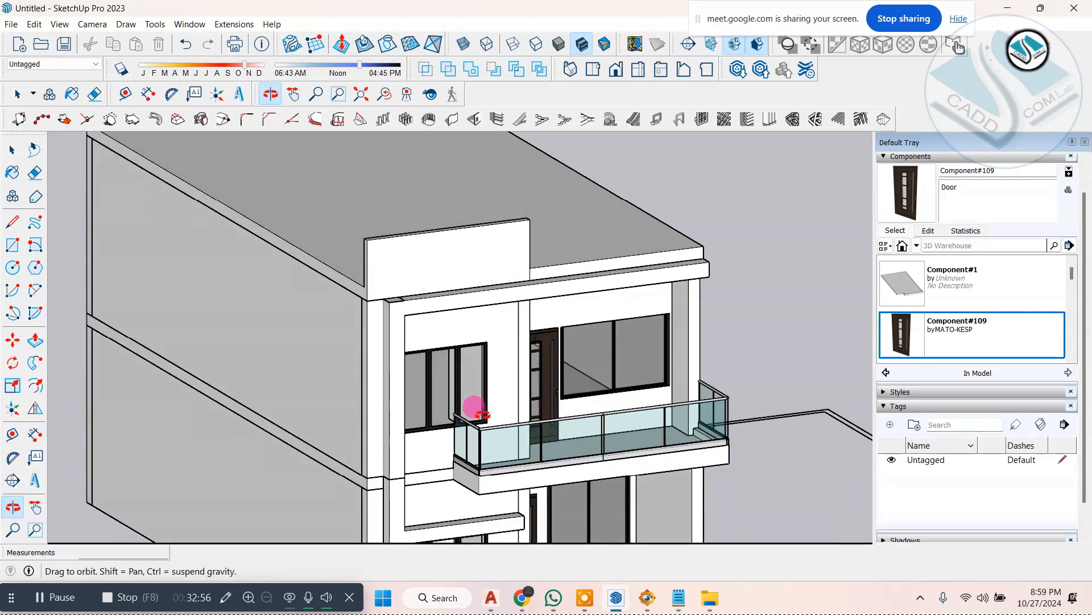
pyautogui.click(650, 598)
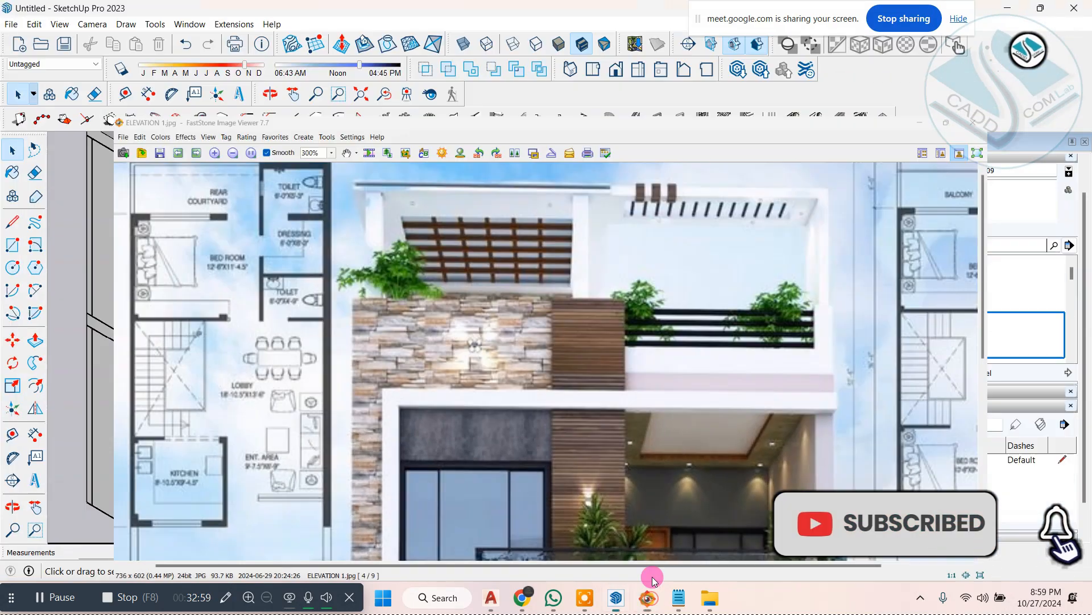
pyautogui.scroll(-3, 510, 303)
pyautogui.moveTo(523, 353); pyautogui.dragTo(507, 329, button='middle')
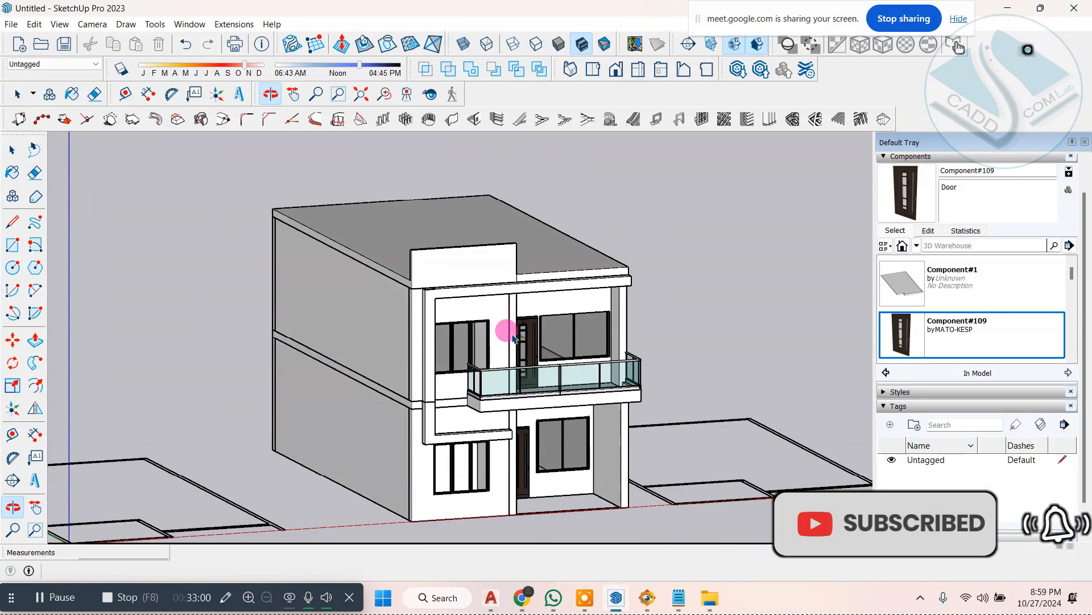
pyautogui.scroll(2, 514, 356)
pyautogui.scroll(-2, 465, 298)
pyautogui.scroll(-2, 465, 304)
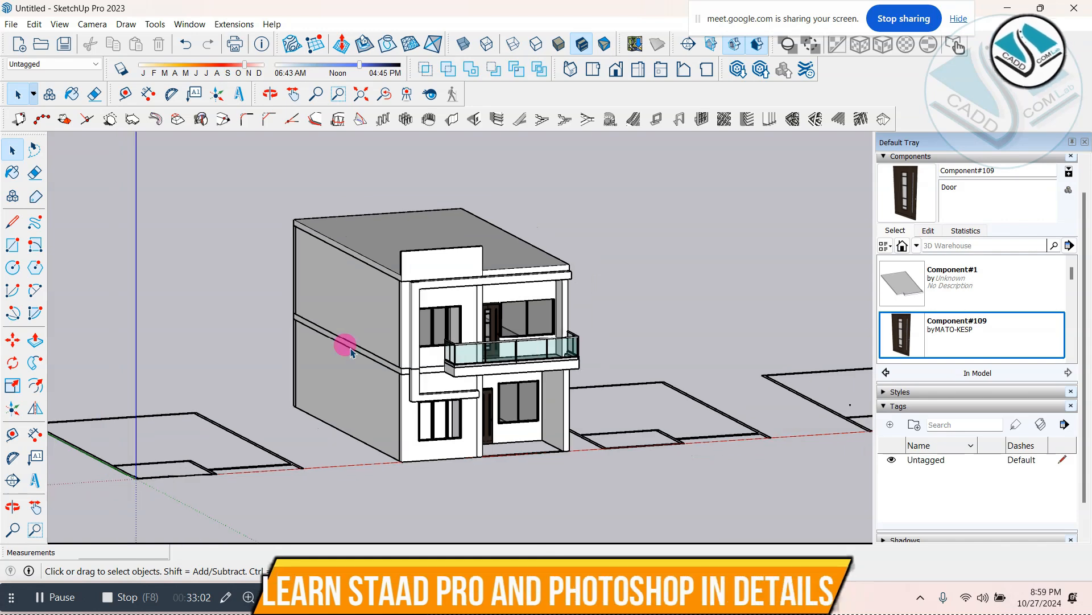
# Step: Draw a rectangle about 4' 10" by 15' 6" on the ground beside the house and extrude it 2"
pyautogui.scroll(1, 171, 330)
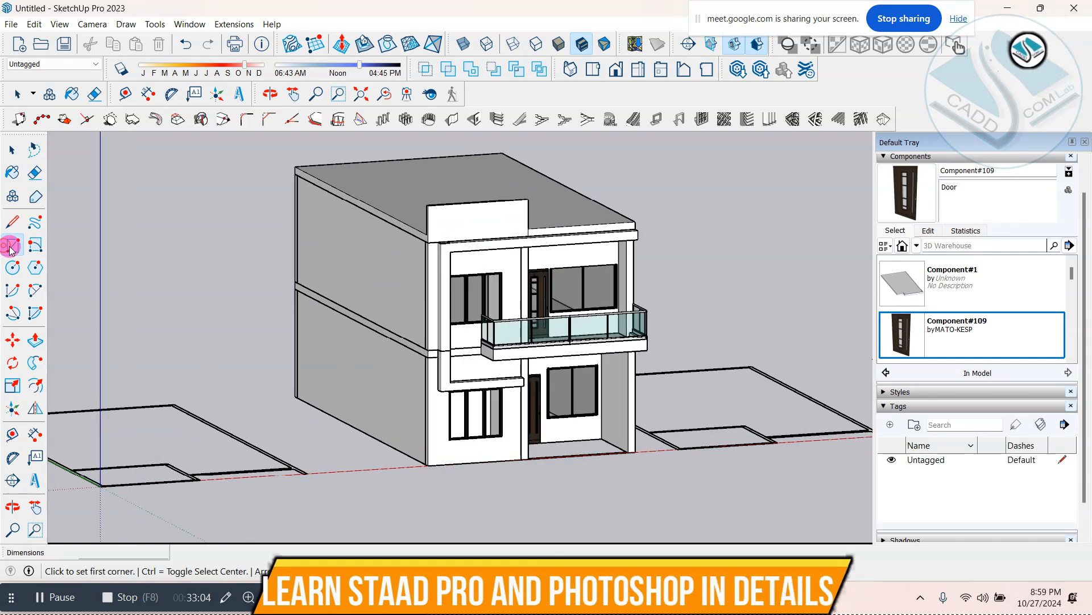
pyautogui.scroll(4, 284, 393)
pyautogui.click(275, 377)
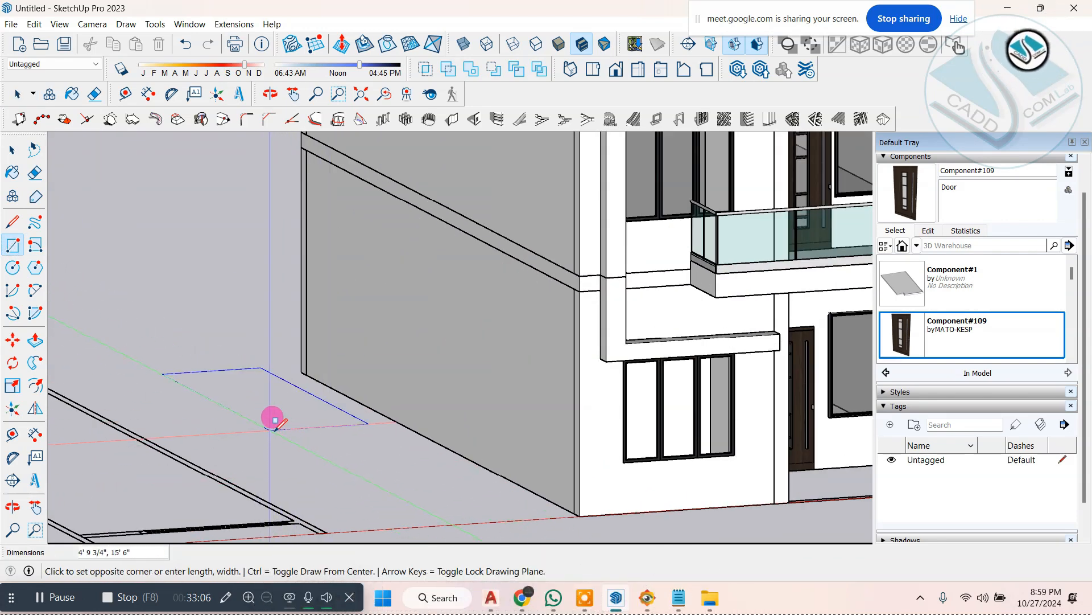
pyautogui.click(300, 424)
pyautogui.scroll(4, 307, 418)
pyautogui.click(12, 341)
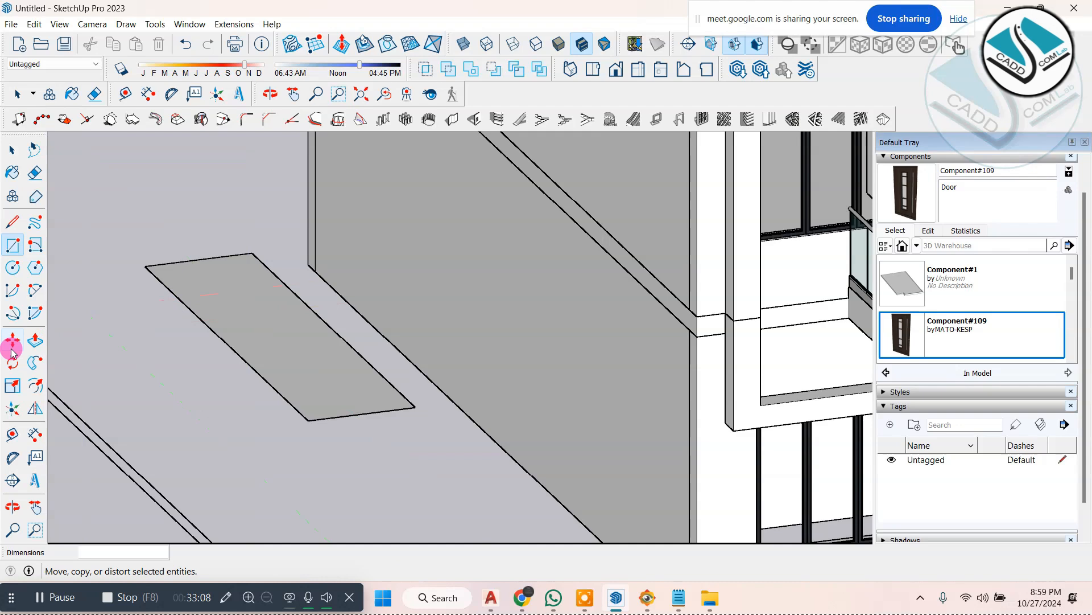
pyautogui.click(239, 336)
pyautogui.write('2')
pyautogui.press('Return')
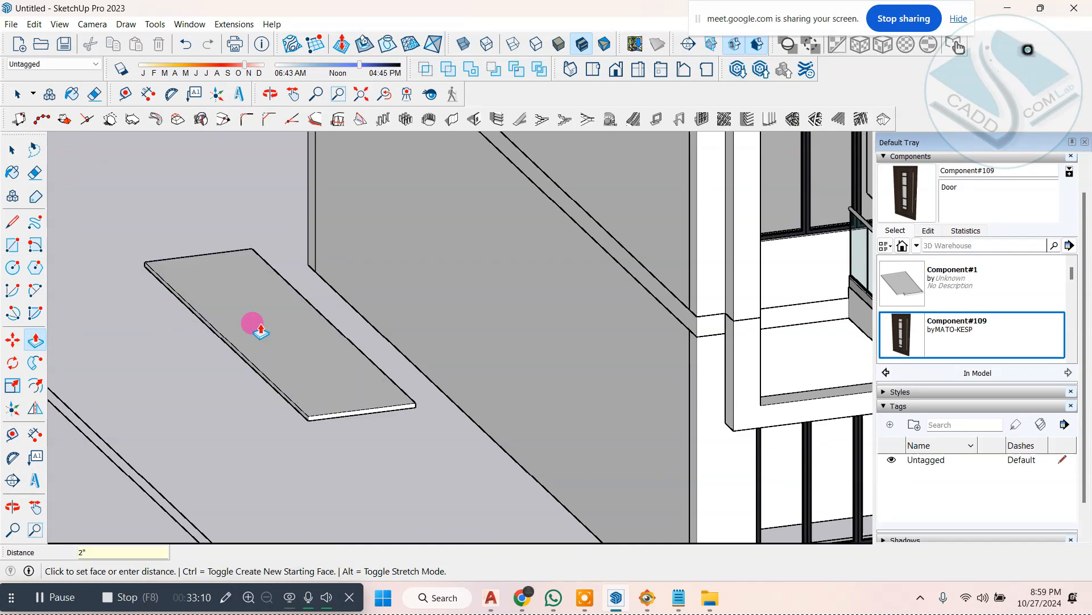
# Step: Select the whole thin panel beside the house and make it a component
pyautogui.moveTo(311, 269); pyautogui.dragTo(428, 252, button='middle')
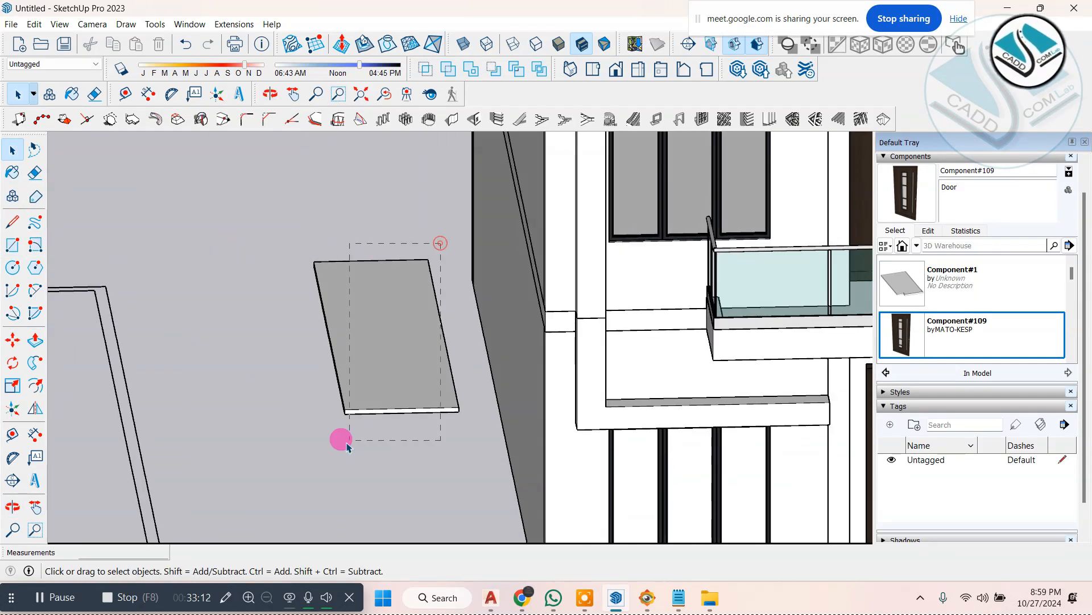
pyautogui.moveTo(347, 444); pyautogui.dragTo(420, 432)
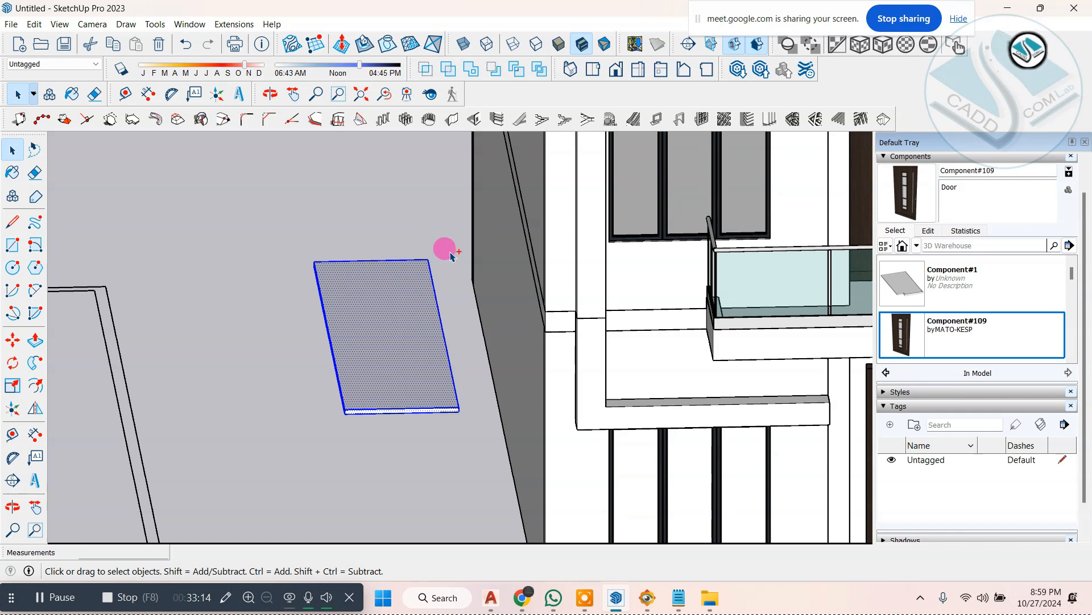
pyautogui.rightClick(385, 297)
pyautogui.click(424, 391)
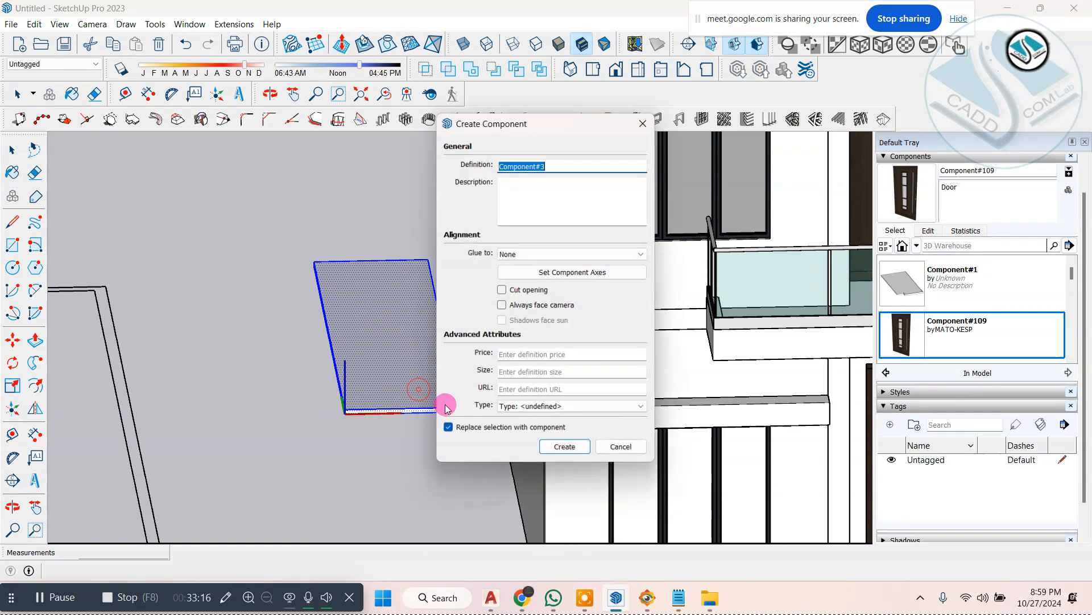
pyautogui.click(551, 446)
# Step: Rotate the panel component about the red axis so it stands upright, parallel to the house front
pyautogui.moveTo(551, 446); pyautogui.dragTo(333, 367, button='middle')
pyautogui.scroll(-2, 333, 367)
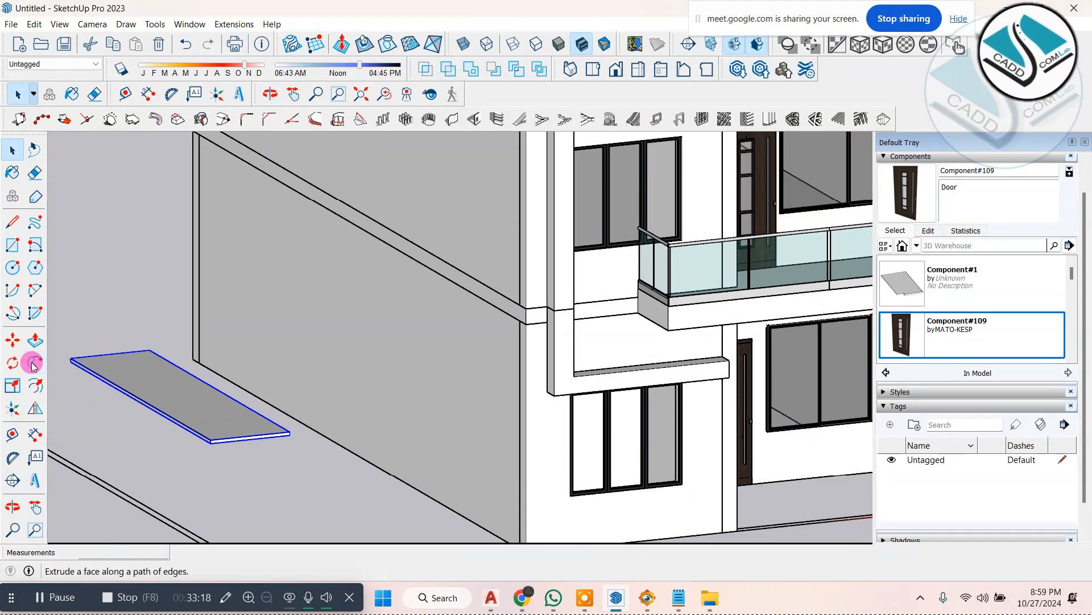
pyautogui.click(341, 374)
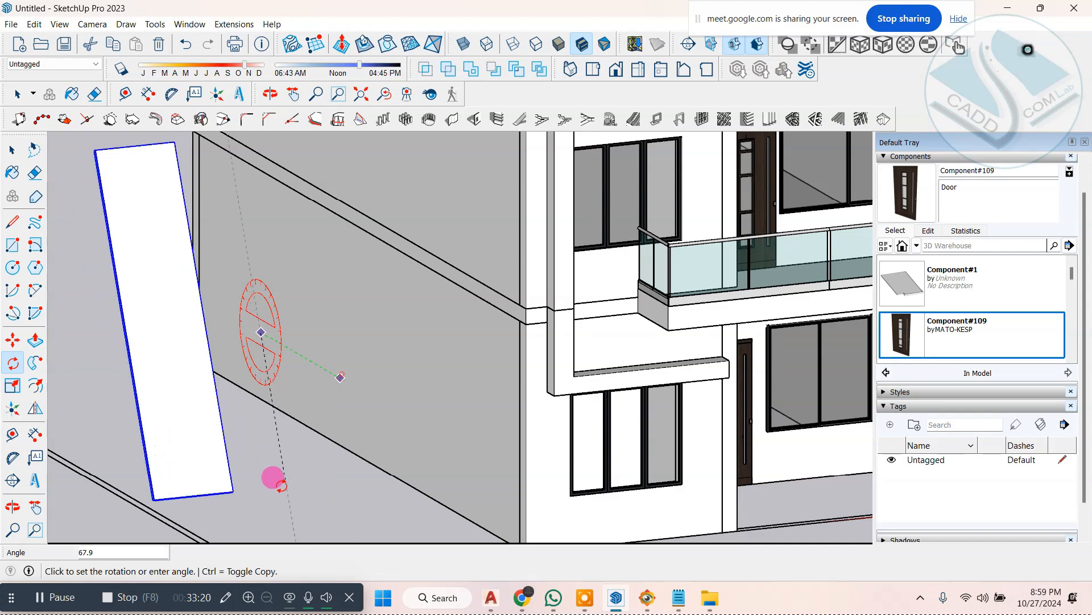
pyautogui.click(253, 459)
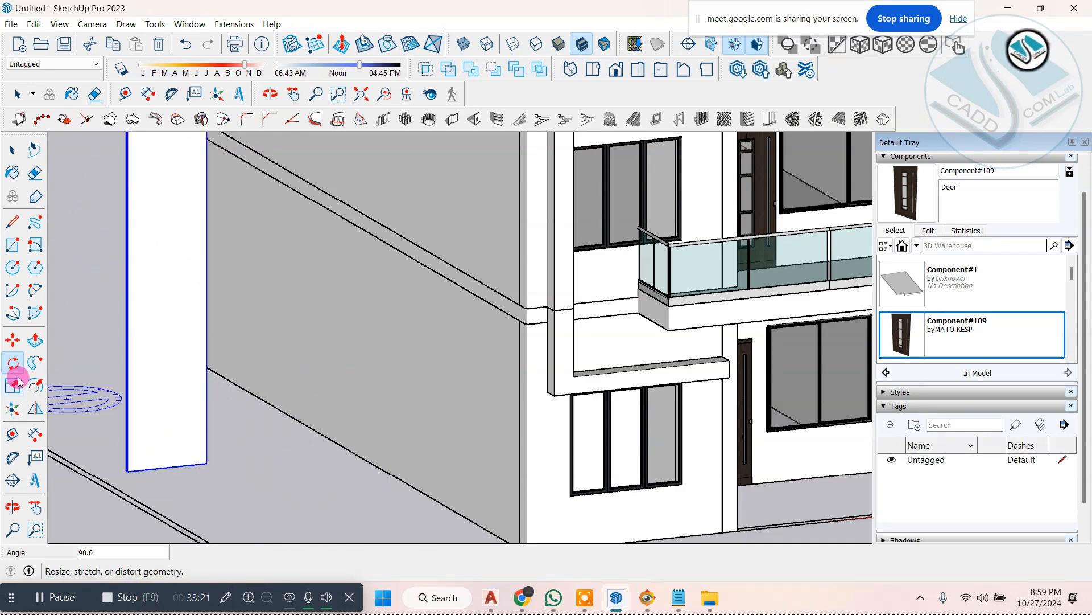
# Step: Move the upright panel by its bottom corner onto the balcony floor, against the front wall beside the door
pyautogui.click(214, 467)
pyautogui.scroll(-3, 214, 464)
pyautogui.moveTo(549, 386); pyautogui.dragTo(446, 470, button='middle')
pyautogui.scroll(8, 453, 345)
pyautogui.scroll(2, 446, 470)
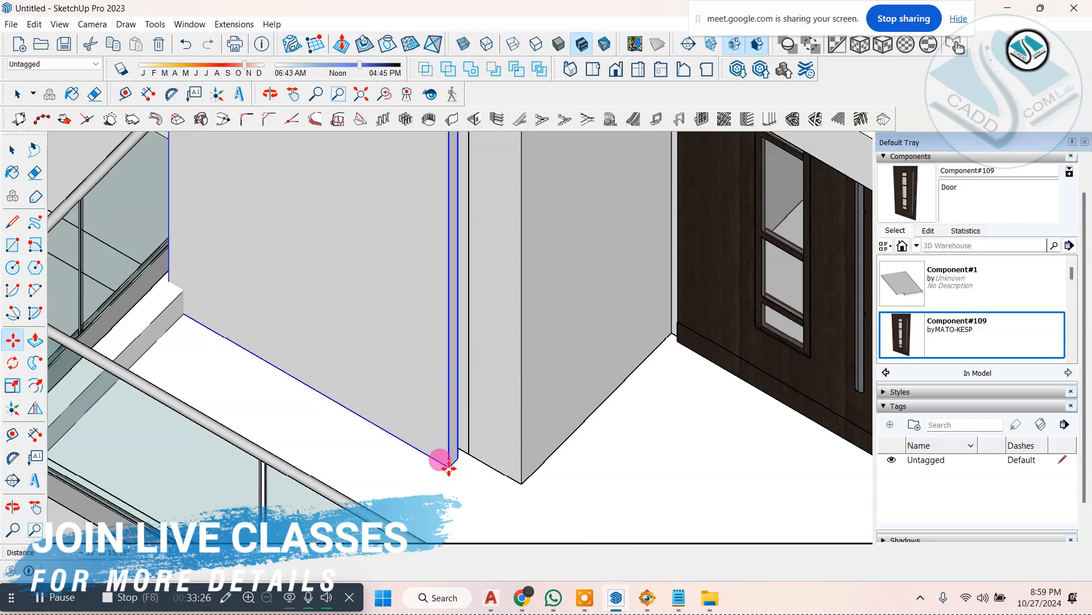
pyautogui.scroll(2, 449, 467)
pyautogui.click(476, 454)
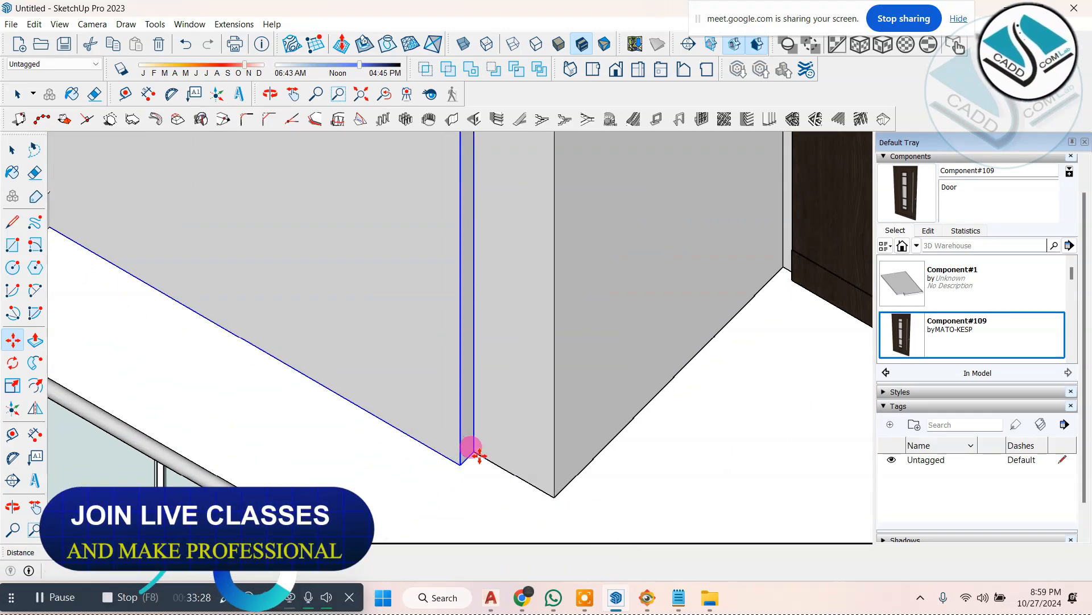
# Step: Move the panel along the front wall so its back bottom corner meets the wall corner beside the balcony door
pyautogui.scroll(-5, 480, 482)
pyautogui.moveTo(467, 474); pyautogui.dragTo(501, 327, button='middle')
pyautogui.scroll(-4, 577, 386)
pyautogui.scroll(4, 620, 188)
pyautogui.scroll(-1, 620, 189)
pyautogui.scroll(3, 339, 506)
pyautogui.scroll(2, 432, 296)
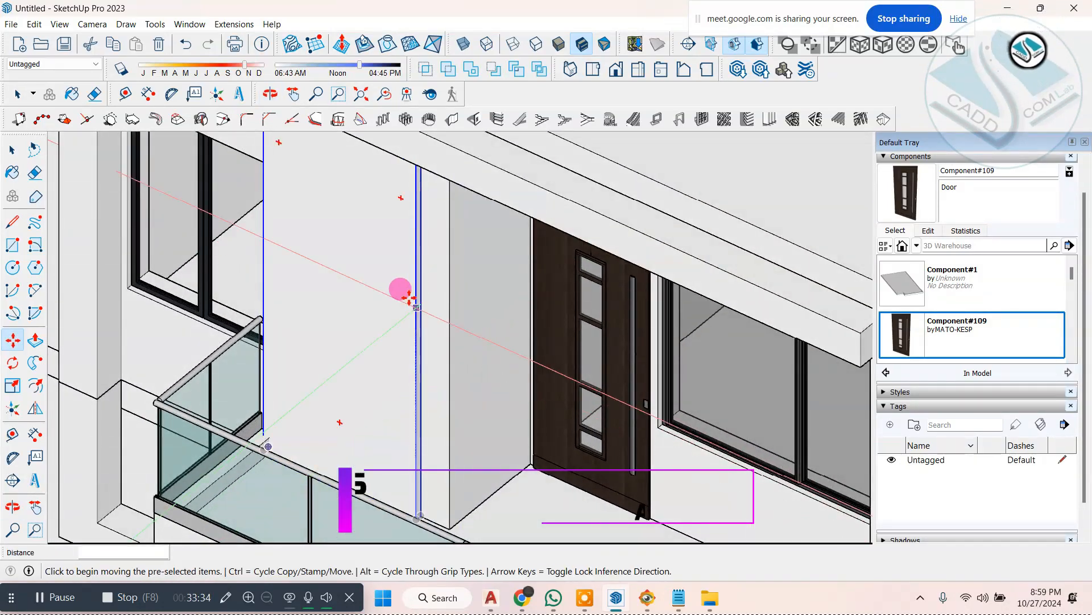
pyautogui.scroll(4, 419, 421)
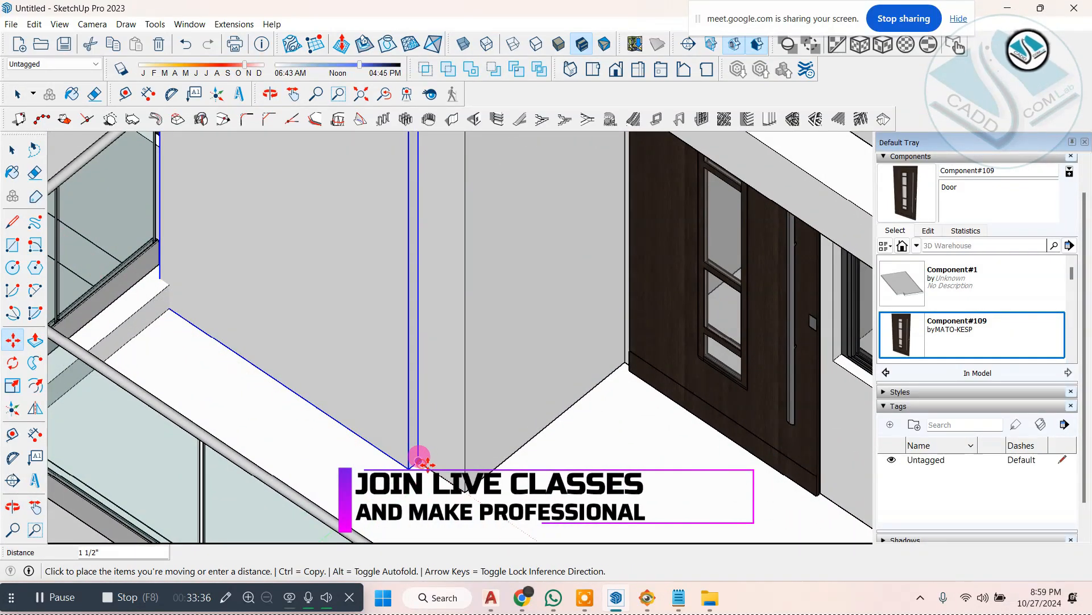
pyautogui.click(462, 486)
# Step: Check the strip's width in ELEVATION 1.jpg and scale the panel's width to about 0.69, ending it beside the window
pyautogui.scroll(-5, 419, 427)
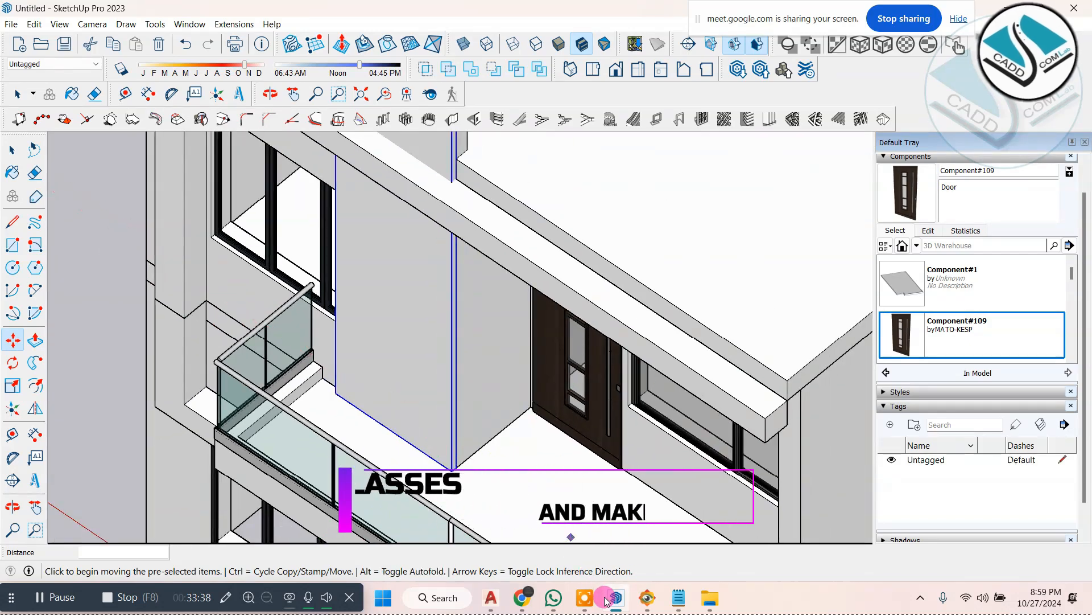
pyautogui.click(649, 602)
pyautogui.click(650, 602)
pyautogui.scroll(5, 450, 440)
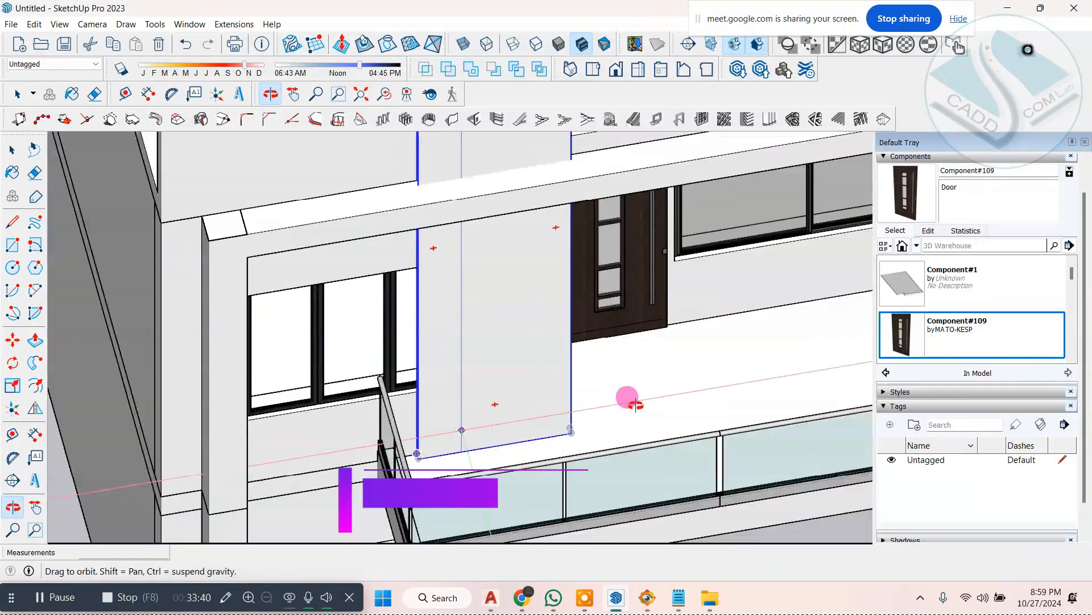
pyautogui.scroll(2, 403, 471)
pyautogui.moveTo(489, 431); pyautogui.dragTo(2, 373, button='middle')
pyautogui.press('m')
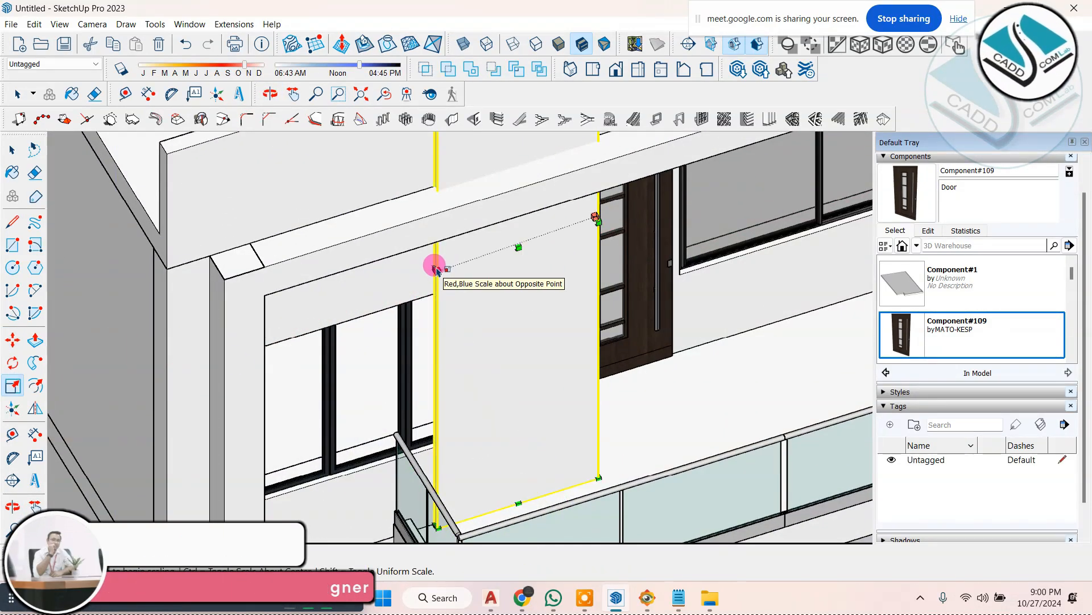
pyautogui.scroll(2, 437, 270)
pyautogui.click(435, 272)
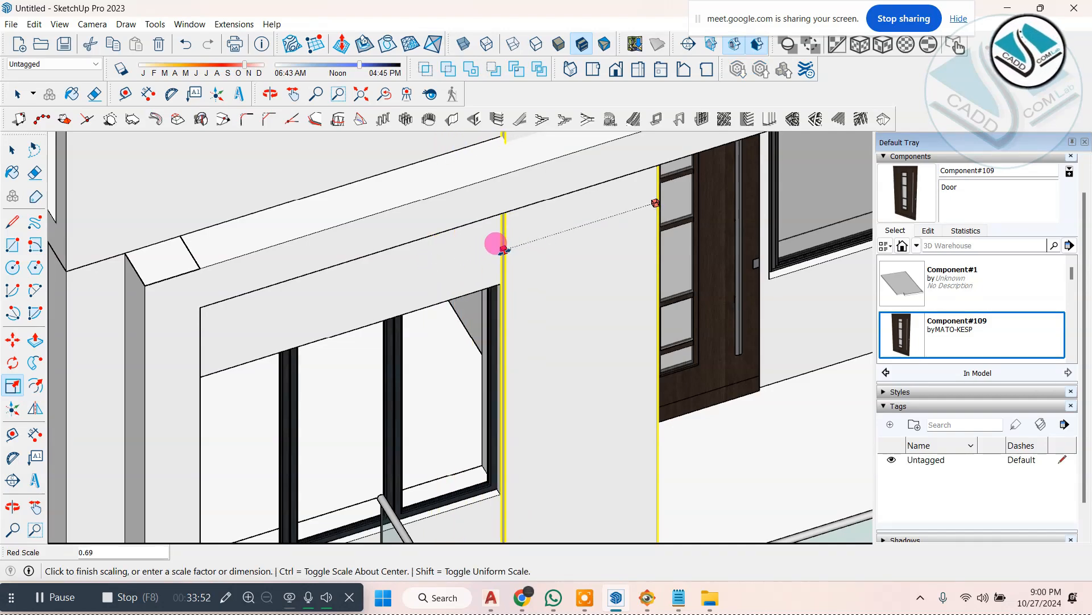
pyautogui.click(504, 248)
# Step: Scale the panel's height down until its top is level with the top of the terrace parapet, then deselect it
pyautogui.scroll(-3, 483, 421)
pyautogui.moveTo(483, 422); pyautogui.dragTo(600, 579, button='middle')
pyautogui.click(647, 599)
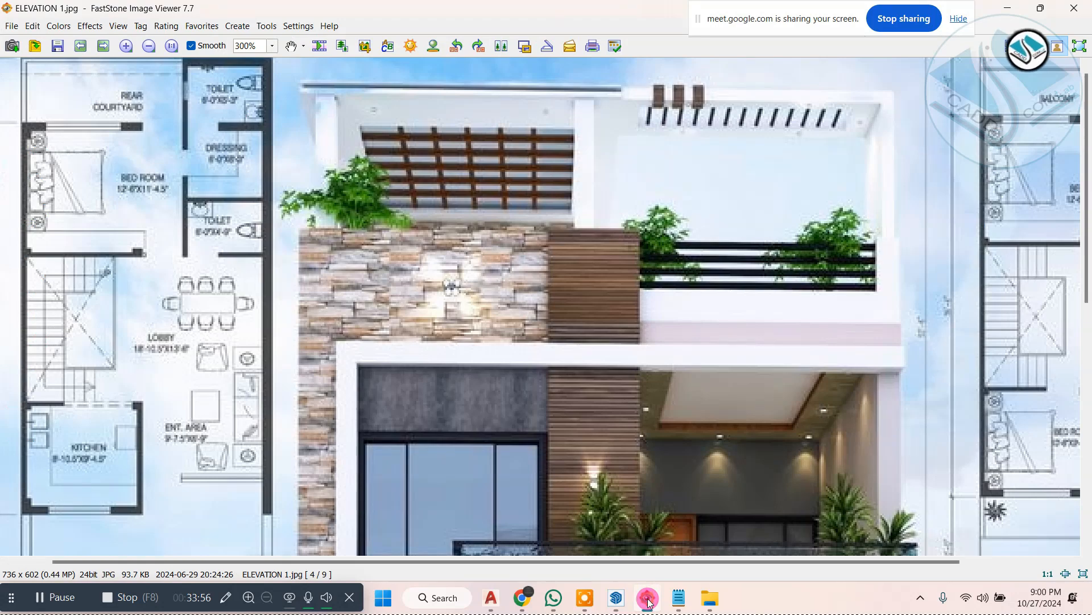
pyautogui.click(648, 599)
pyautogui.scroll(5, 575, 177)
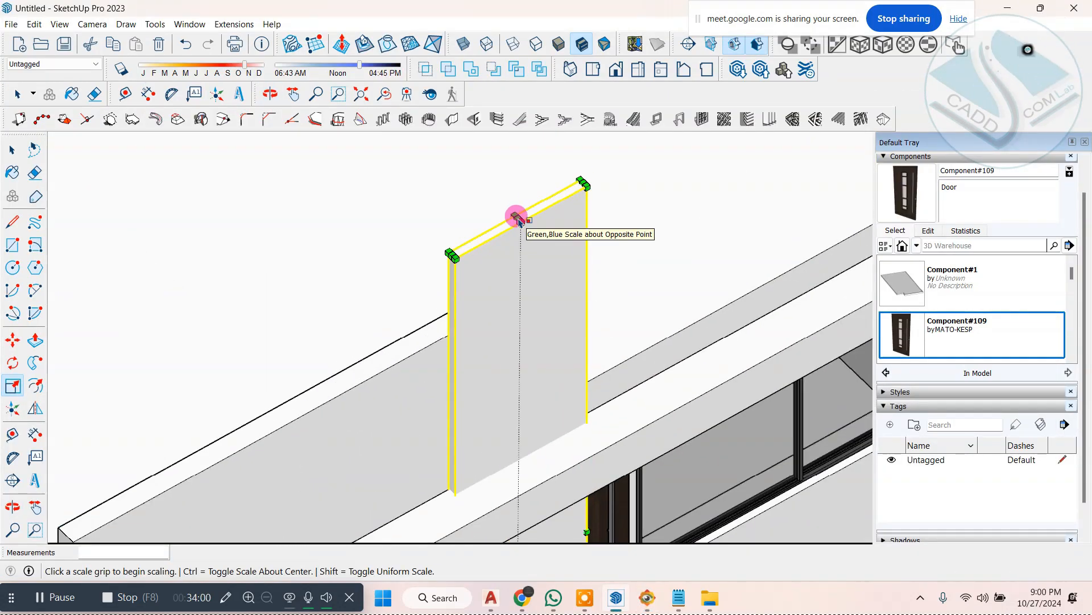
pyautogui.moveTo(518, 217); pyautogui.dragTo(495, 284)
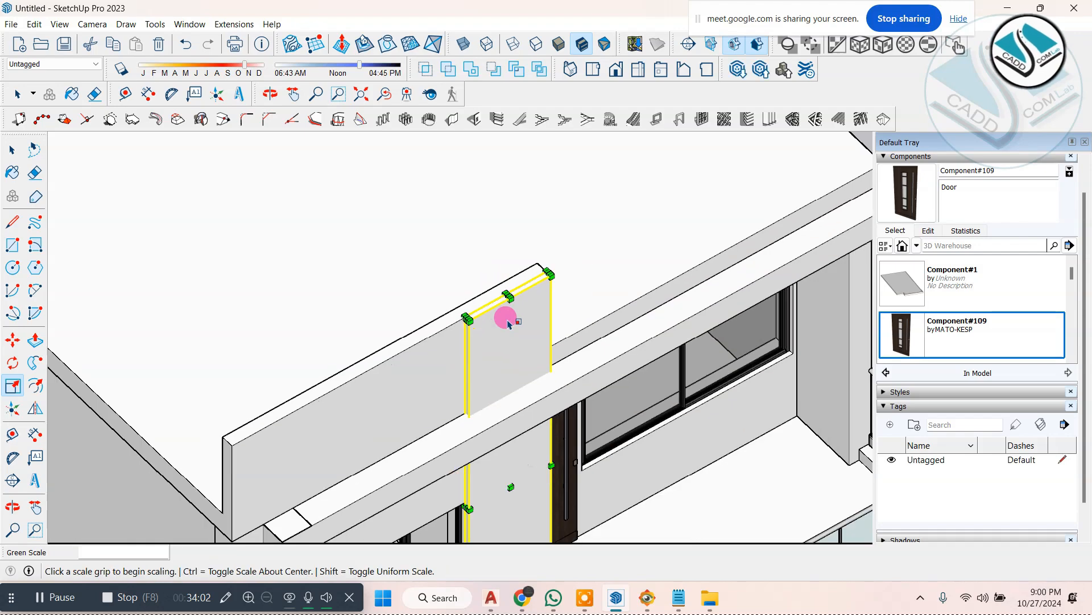
pyautogui.scroll(-5, 505, 313)
pyautogui.click(19, 152)
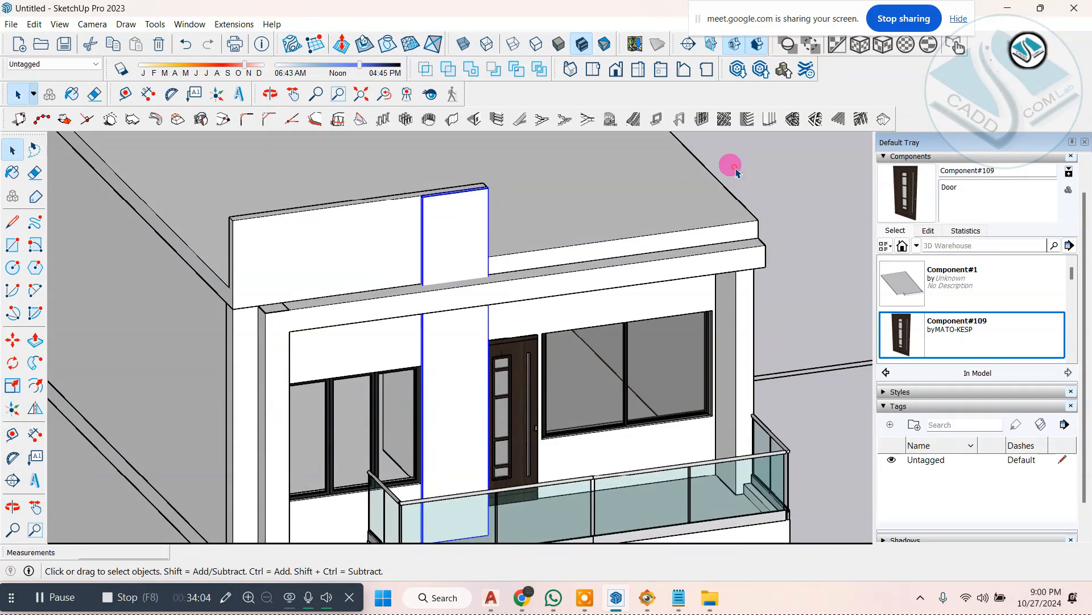
pyautogui.click(736, 168)
# Step: Open the roof slab and parapet group and draw a line about 11' 4" long continuing the parapet's inner edge to the slab's side
pyautogui.scroll(-3, 566, 350)
pyautogui.moveTo(565, 357)
pyautogui.mouseDown(button='middle')
pyautogui.moveTo(301, 271)
pyautogui.moveTo(475, 254)
pyautogui.moveTo(569, 265)
pyautogui.moveTo(550, 285)
pyautogui.mouseUp(button='middle')
pyautogui.click(652, 599)
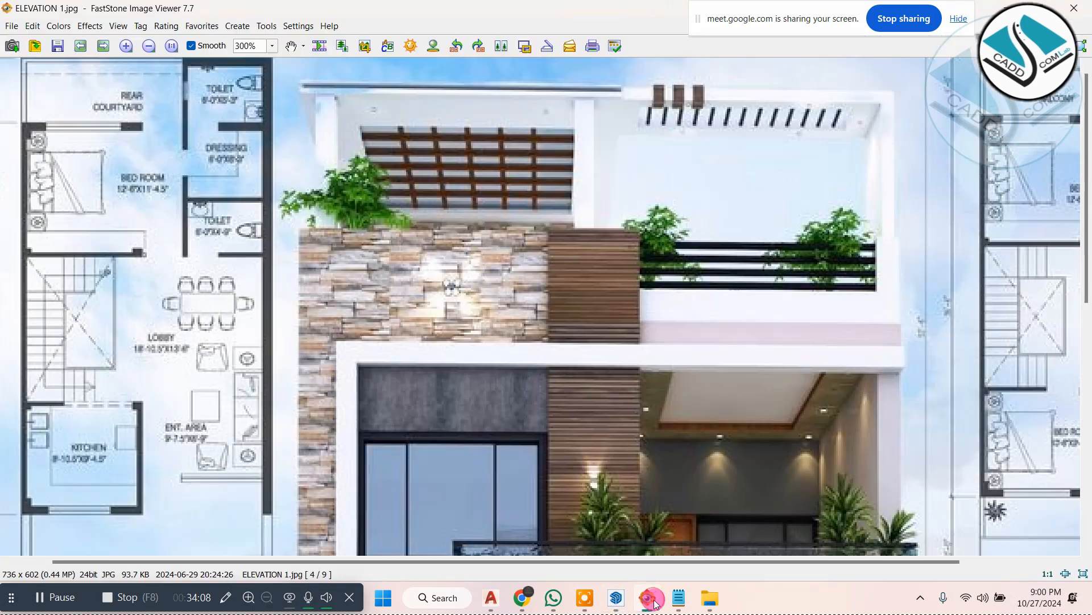
pyautogui.click(653, 600)
pyautogui.scroll(2, 696, 210)
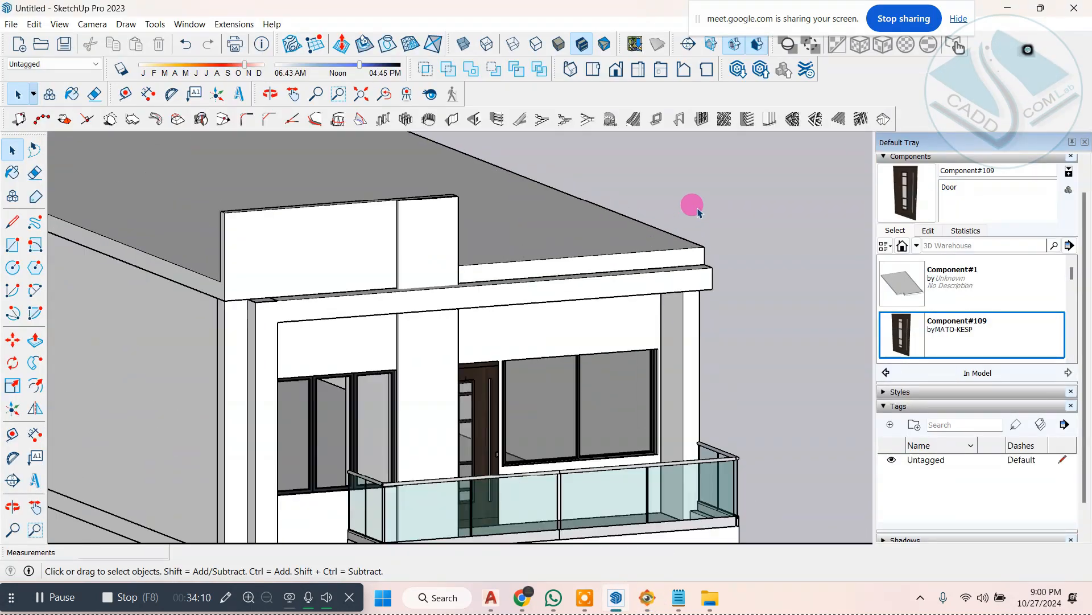
pyautogui.moveTo(654, 274)
pyautogui.mouseDown(button='middle')
pyautogui.moveTo(588, 308)
pyautogui.moveTo(616, 277)
pyautogui.moveTo(518, 333)
pyautogui.moveTo(705, 312)
pyautogui.moveTo(396, 337)
pyautogui.moveTo(478, 344)
pyautogui.moveTo(170, 296)
pyautogui.moveTo(220, 309)
pyautogui.moveTo(200, 330)
pyautogui.mouseUp(button='middle')
pyautogui.scroll(1, 616, 278)
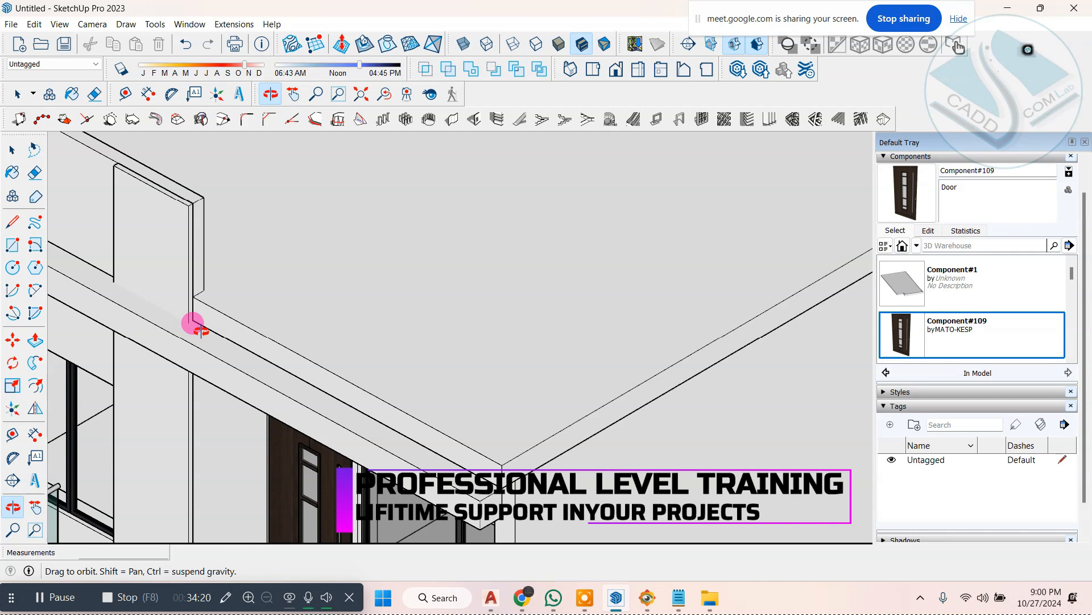
pyautogui.press('space')
pyautogui.click(345, 321)
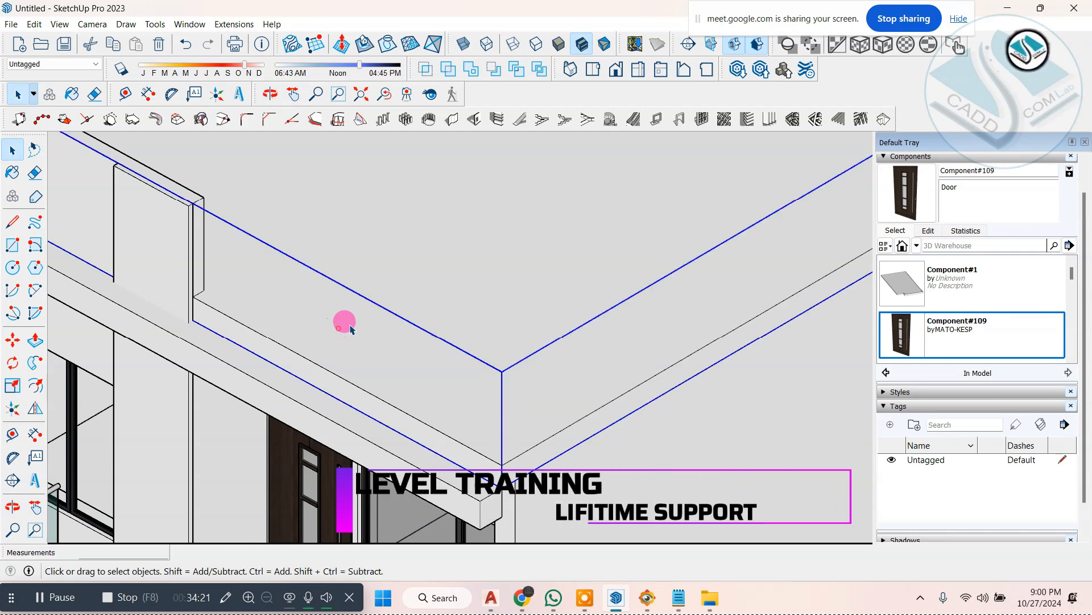
pyautogui.doubleClick(488, 278)
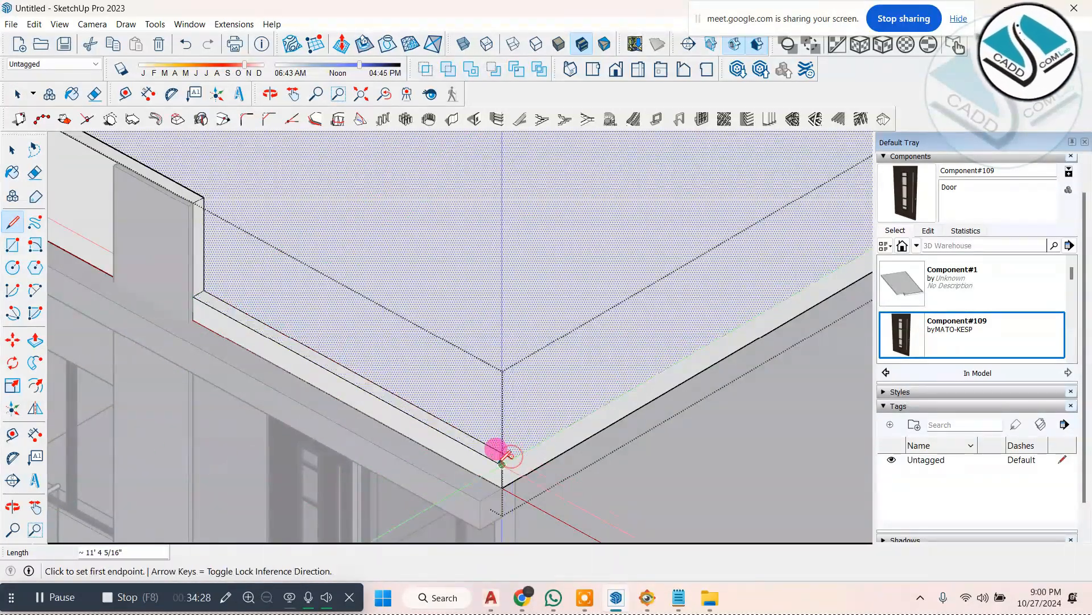
# Step: Close the corner square on the parapet with a short line and pull it up level with the top of the taller front parapet
pyautogui.scroll(3, 502, 457)
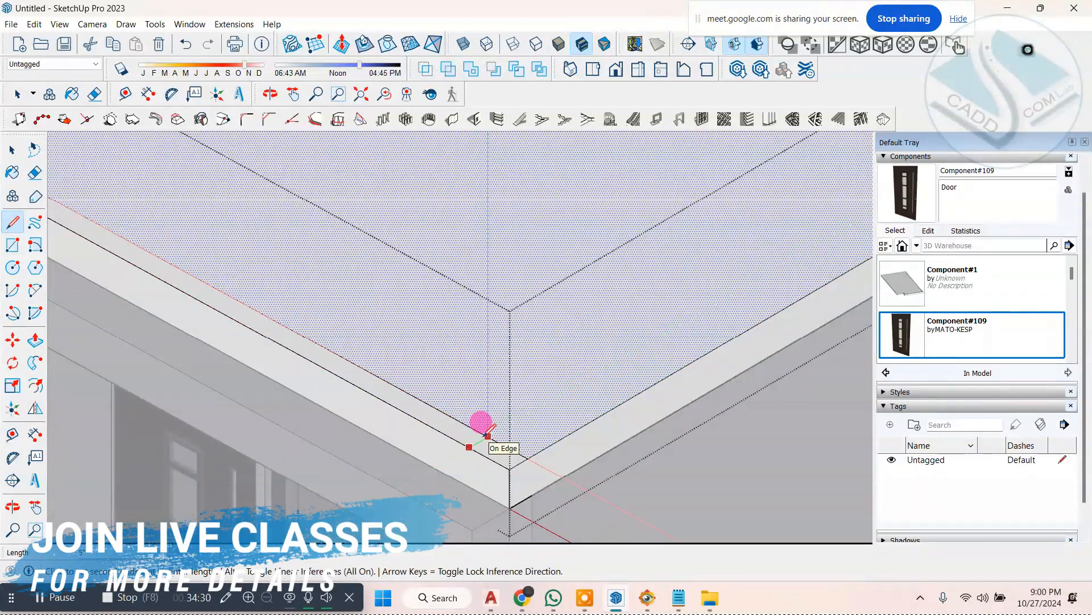
pyautogui.click(488, 435)
pyautogui.click(37, 341)
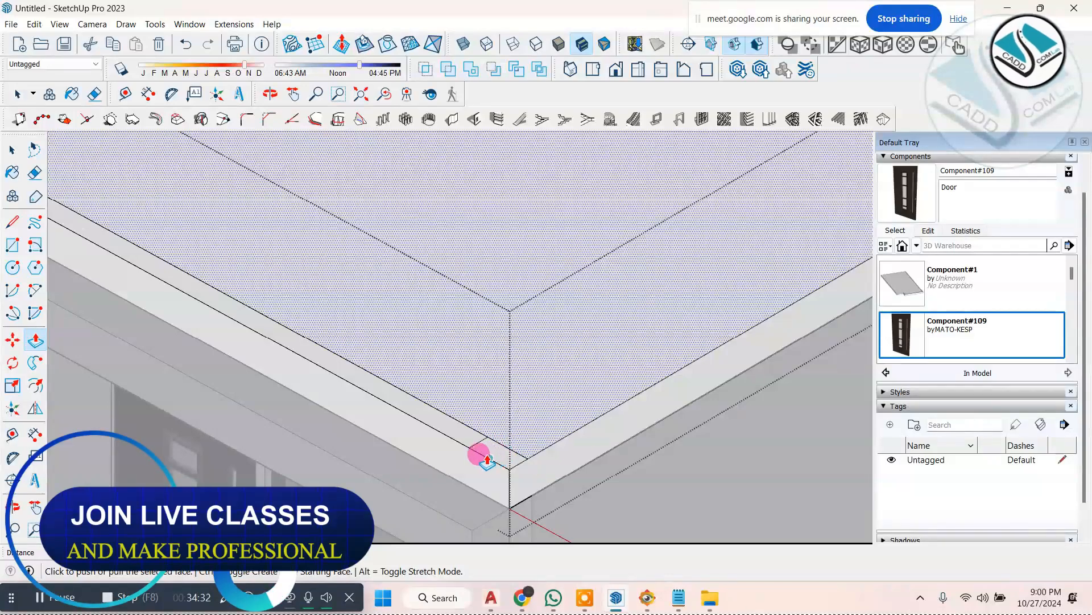
pyautogui.press('Escape')
pyautogui.scroll(-3, 481, 450)
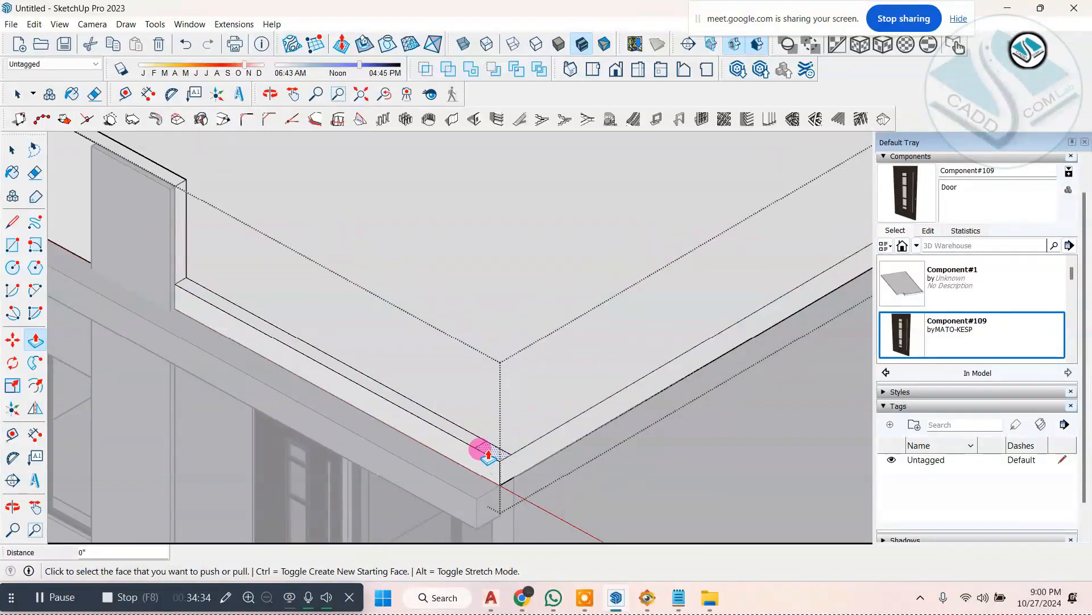
pyautogui.click(173, 192)
pyautogui.scroll(-2, 285, 279)
pyautogui.moveTo(415, 422); pyautogui.dragTo(632, 392, button='middle')
pyautogui.scroll(-2, 514, 383)
pyautogui.scroll(2, 751, 257)
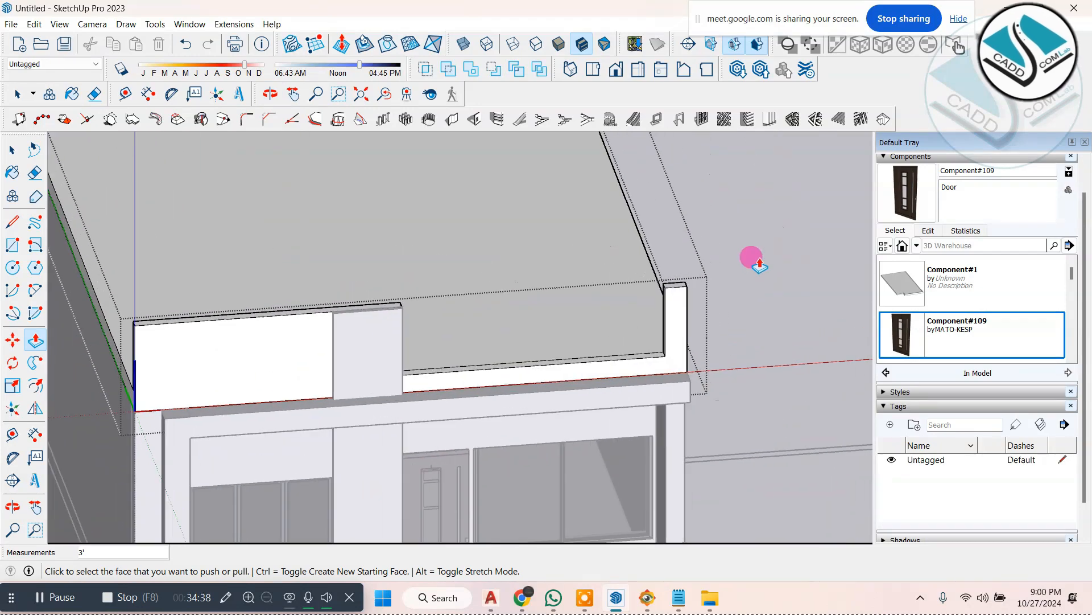
pyautogui.scroll(-1, 752, 257)
# Step: Check the terrace rails in ELEVATION 1.jpg and draw a small upright rectangle near the top of the corner post's inner face
pyautogui.click(655, 595)
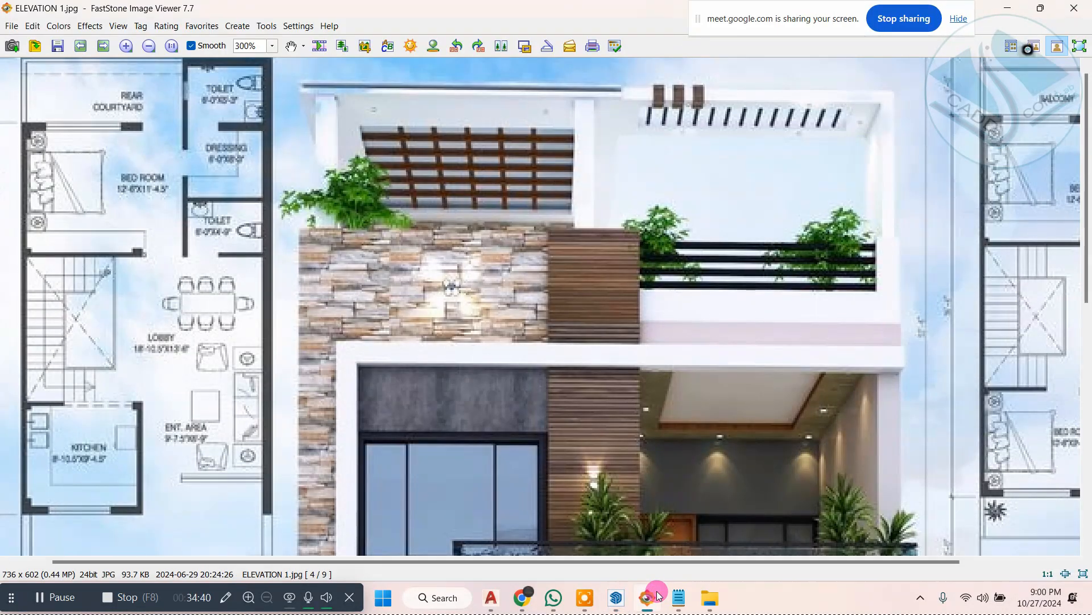
pyautogui.click(654, 595)
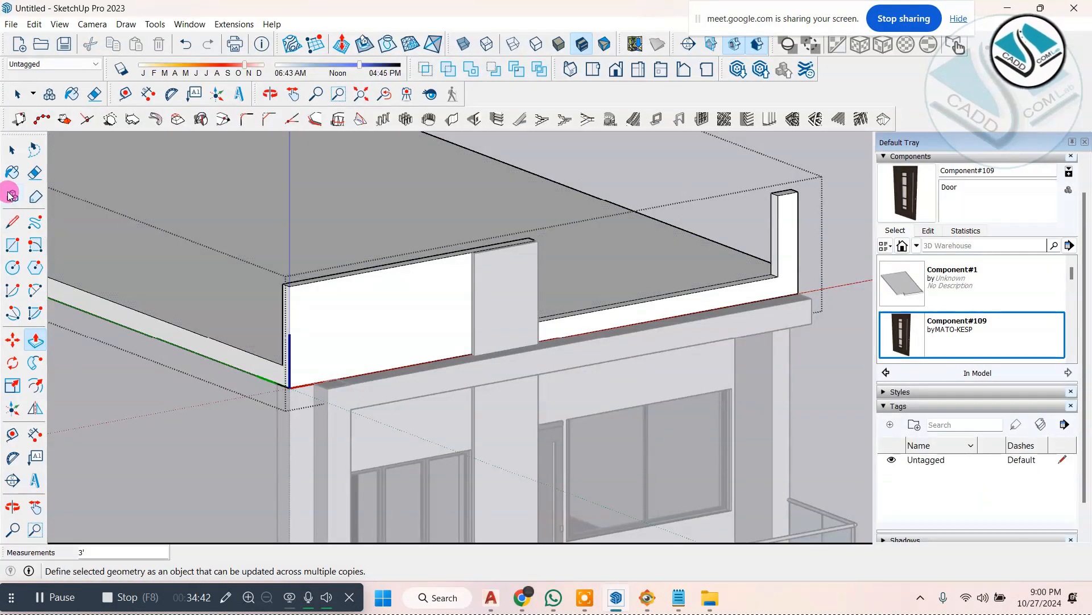
pyautogui.scroll(-1, 370, 319)
pyautogui.scroll(5, 626, 245)
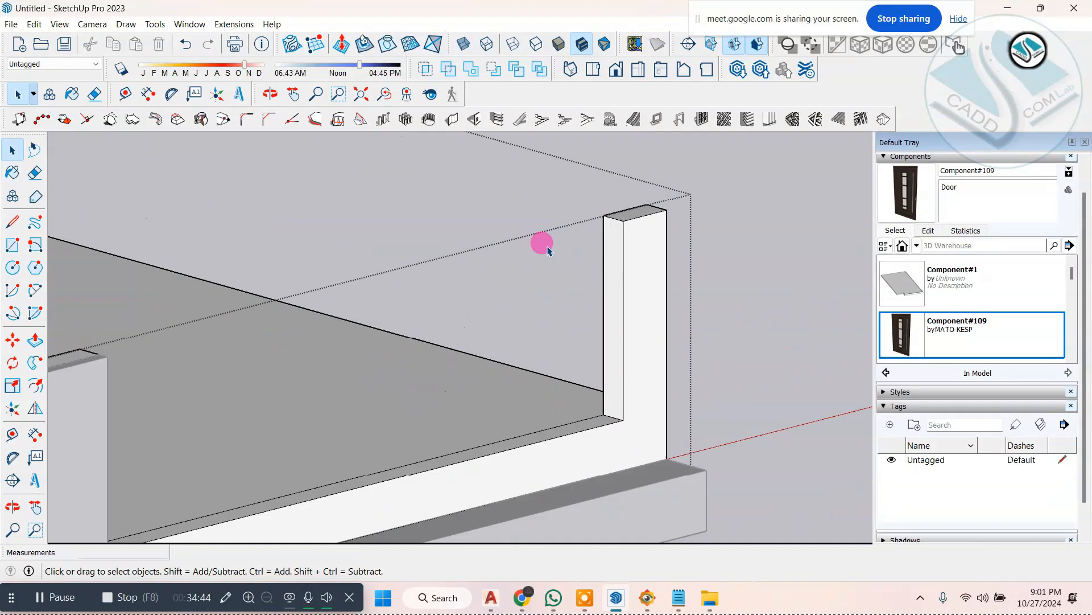
pyautogui.scroll(1, 600, 244)
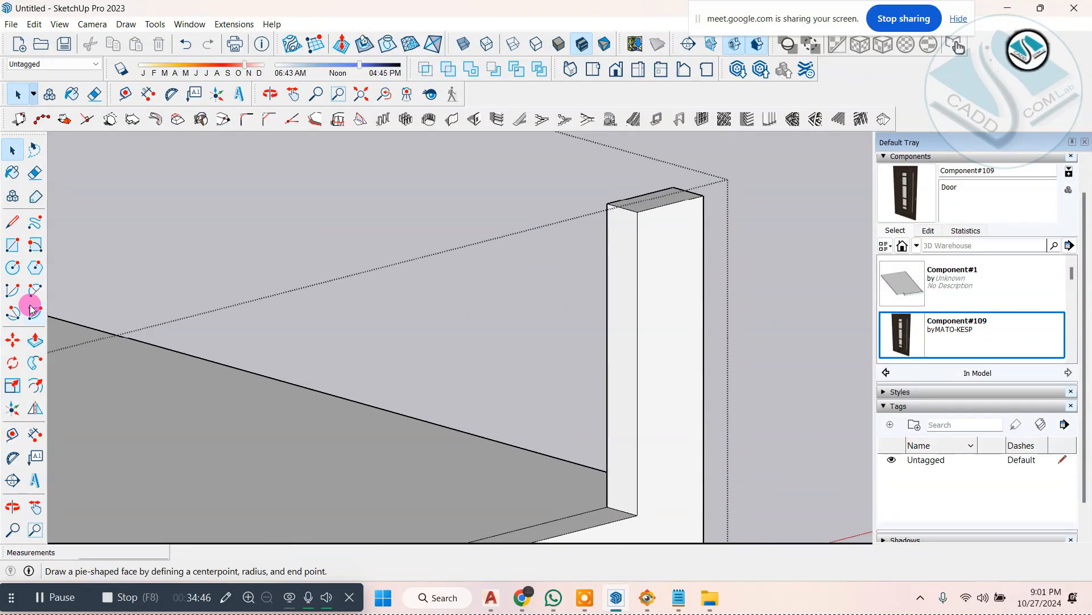
pyautogui.scroll(1, 611, 223)
pyautogui.click(618, 226)
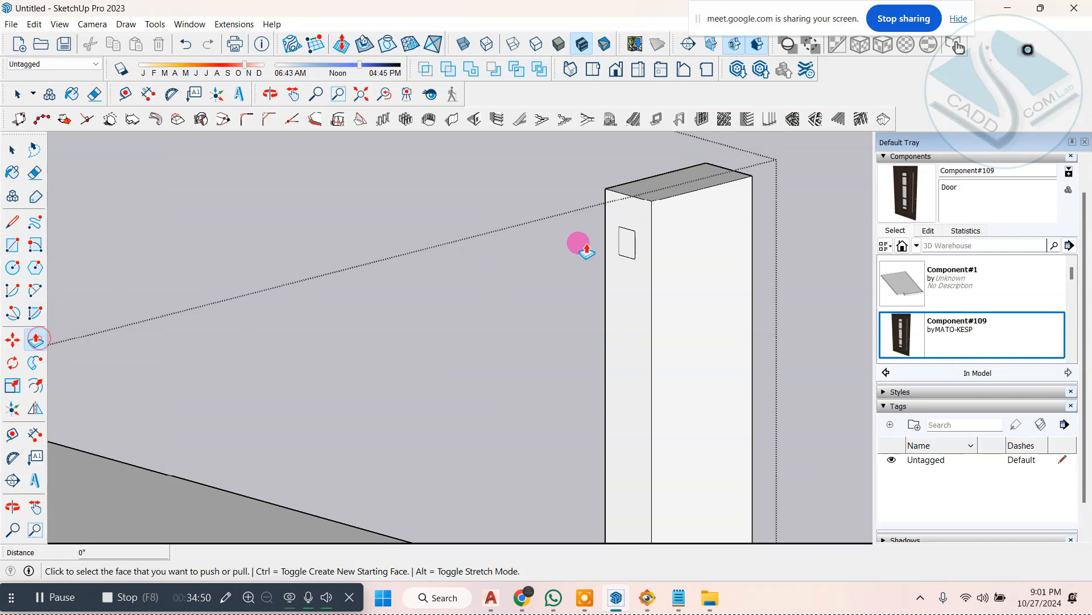
# Step: Pull the small rectangle out from the corner post across the terrace opening to the end of the taller parapet, forming a rail
pyautogui.moveTo(621, 245); pyautogui.dragTo(284, 343)
pyautogui.scroll(-4, 567, 293)
pyautogui.moveTo(564, 297); pyautogui.dragTo(458, 359, button='middle')
pyautogui.scroll(3, 481, 320)
pyautogui.moveTo(482, 317); pyautogui.dragTo(573, 286, button='middle')
pyautogui.scroll(-2, 752, 226)
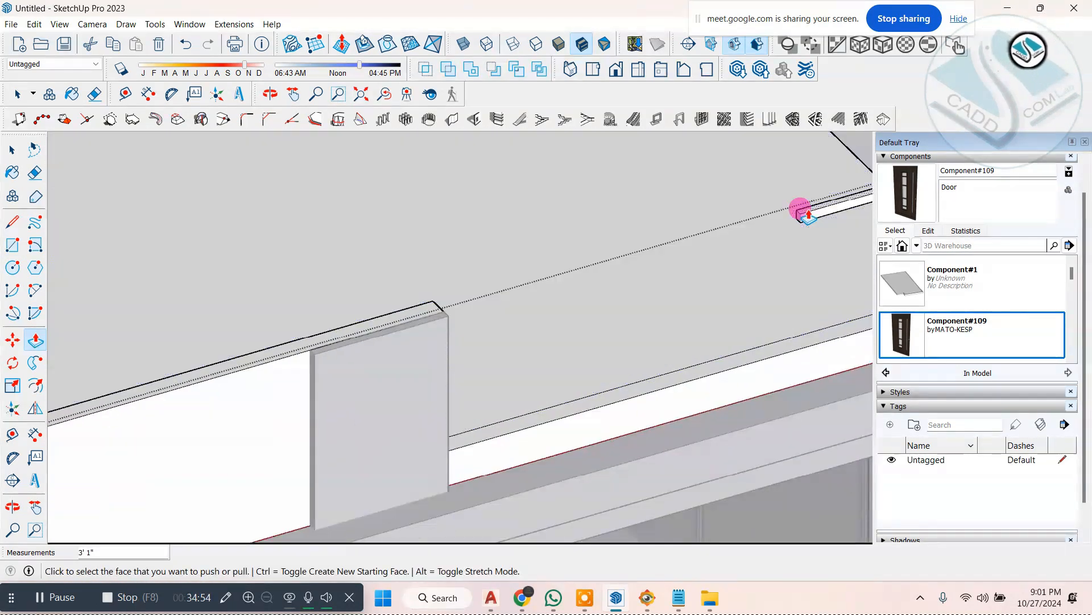
pyautogui.scroll(2, 798, 213)
pyautogui.hotkey('ctrl', 'z')
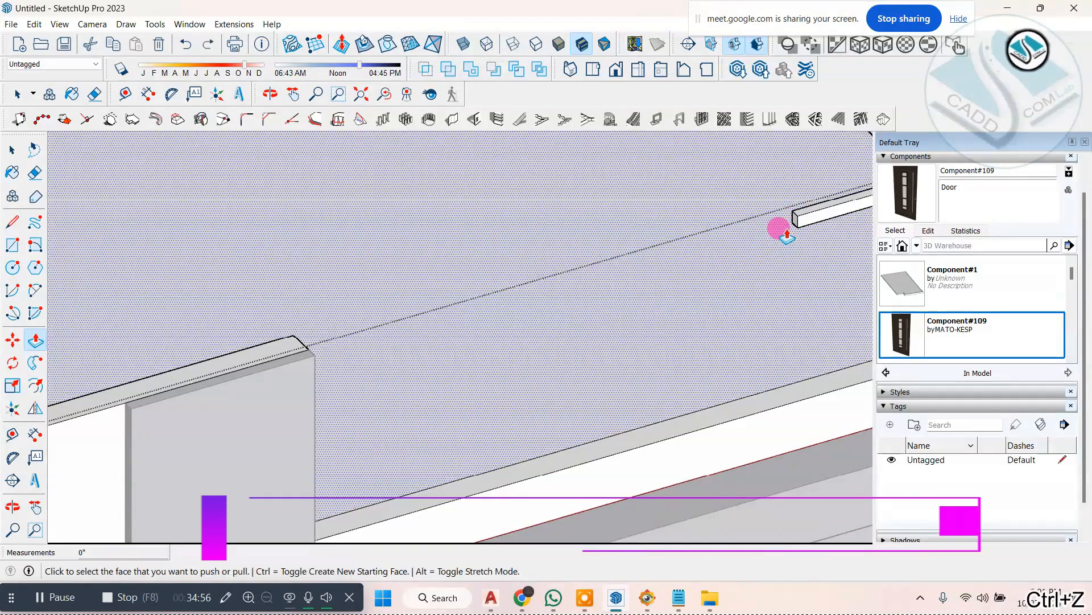
pyautogui.click(792, 225)
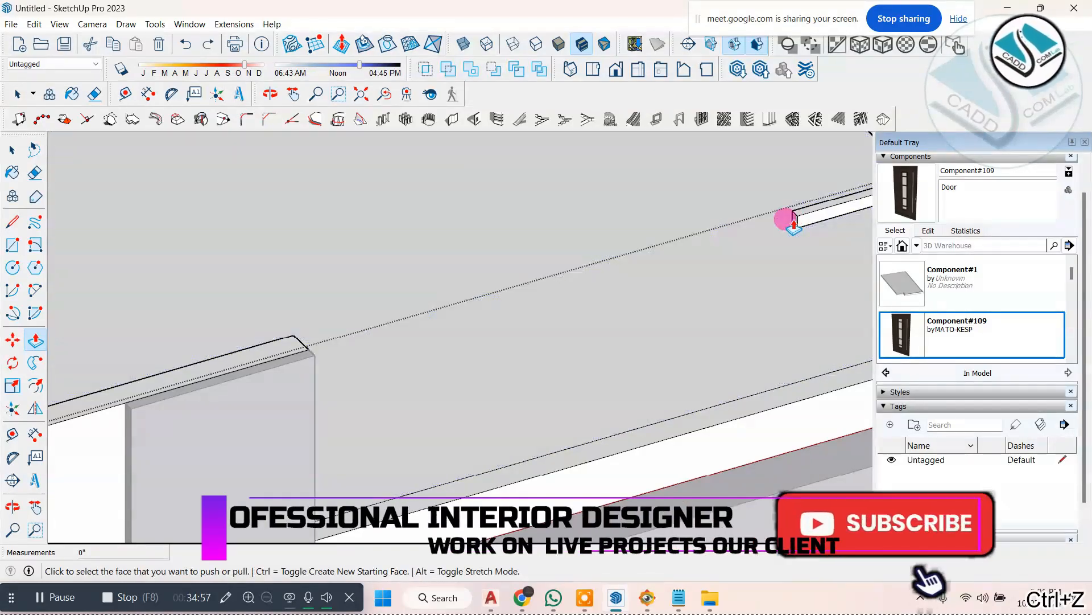
pyautogui.click(296, 346)
pyautogui.scroll(-4, 285, 340)
pyautogui.moveTo(495, 330); pyautogui.dragTo(576, 281, button='middle')
# Step: Select the whole rail and copy it straight down about 9 1/16" along the corner post
pyautogui.click(12, 149)
pyautogui.scroll(4, 612, 222)
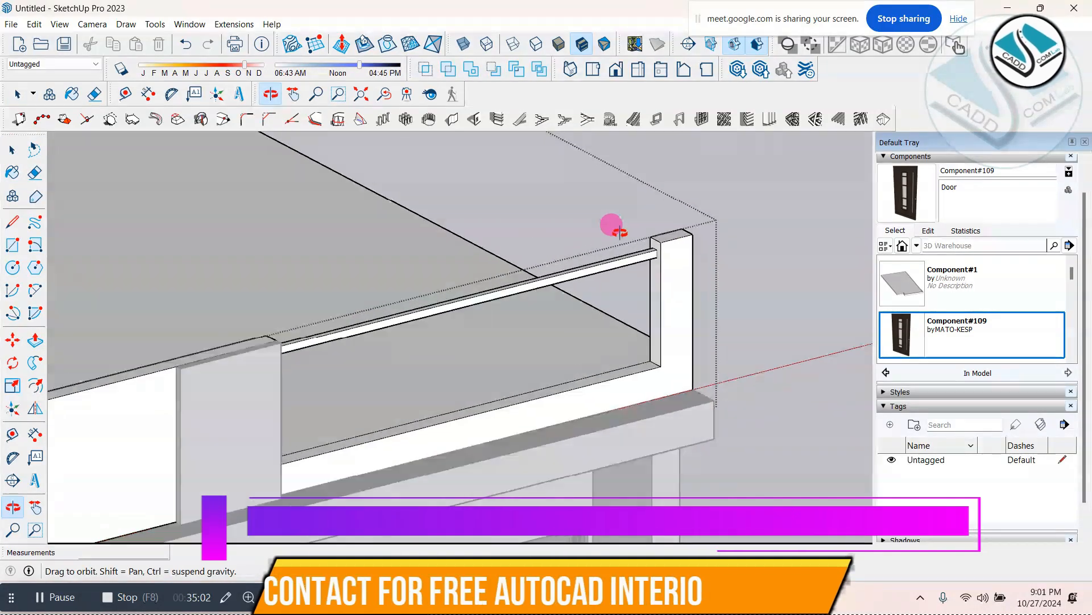
pyautogui.click(599, 282)
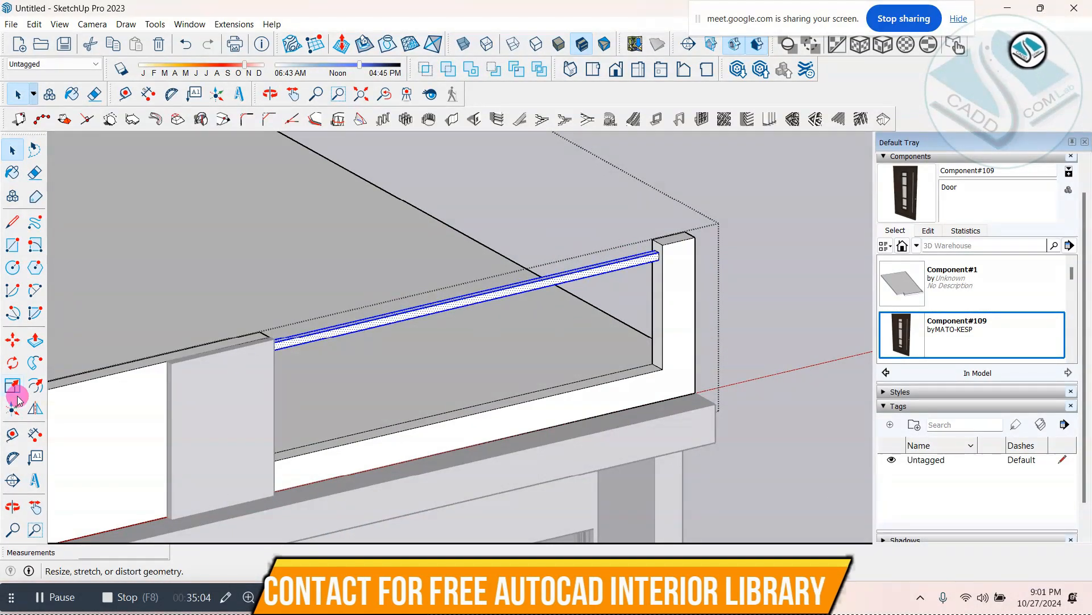
pyautogui.click(12, 340)
pyautogui.scroll(3, 605, 297)
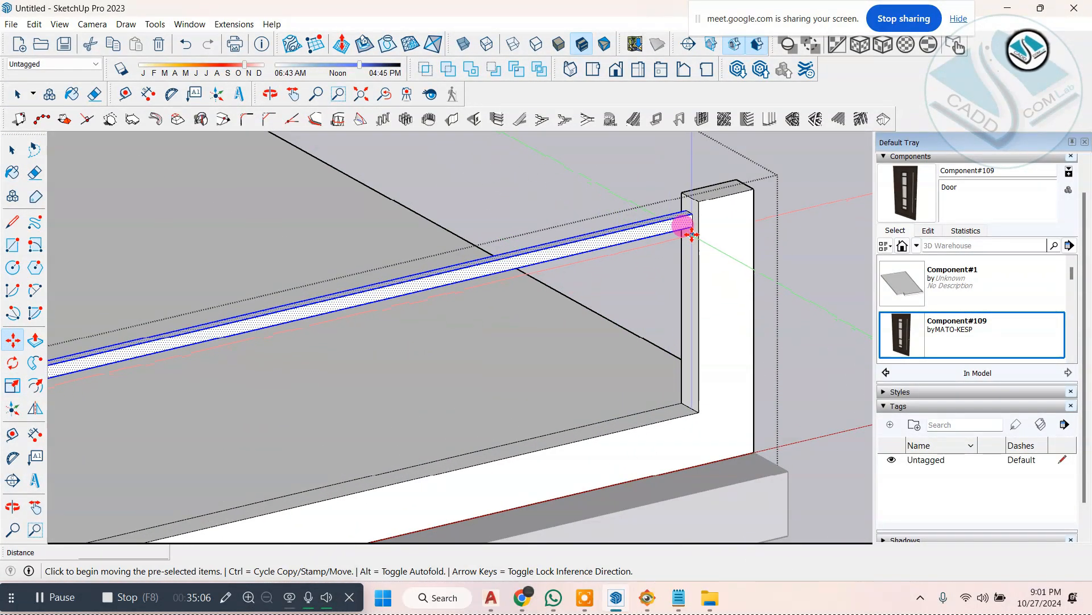
pyautogui.click(692, 230)
pyautogui.press('ctrl')
pyautogui.click(688, 280)
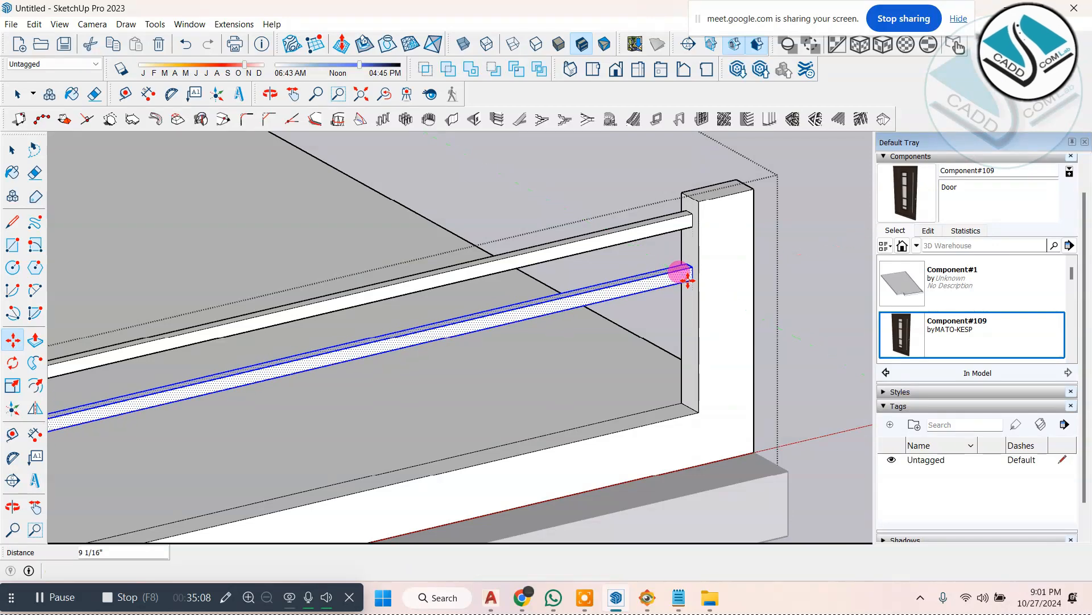
# Step: Copy the rail straight down two more times at similar spacing, placing the last copy about 8 11/16" below the previous one
pyautogui.click(689, 280)
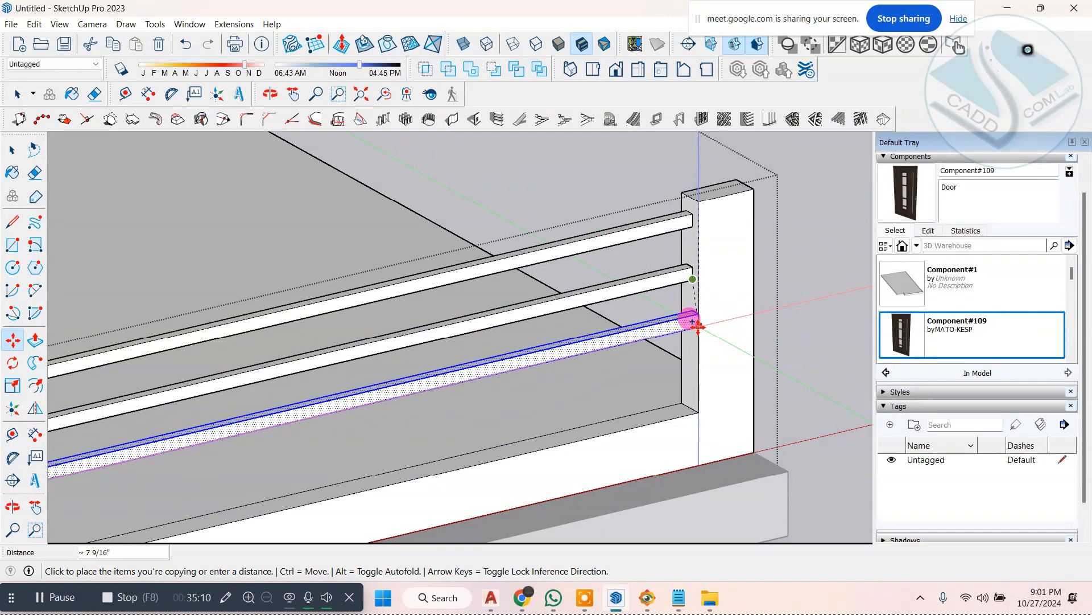
pyautogui.click(692, 332)
pyautogui.click(690, 333)
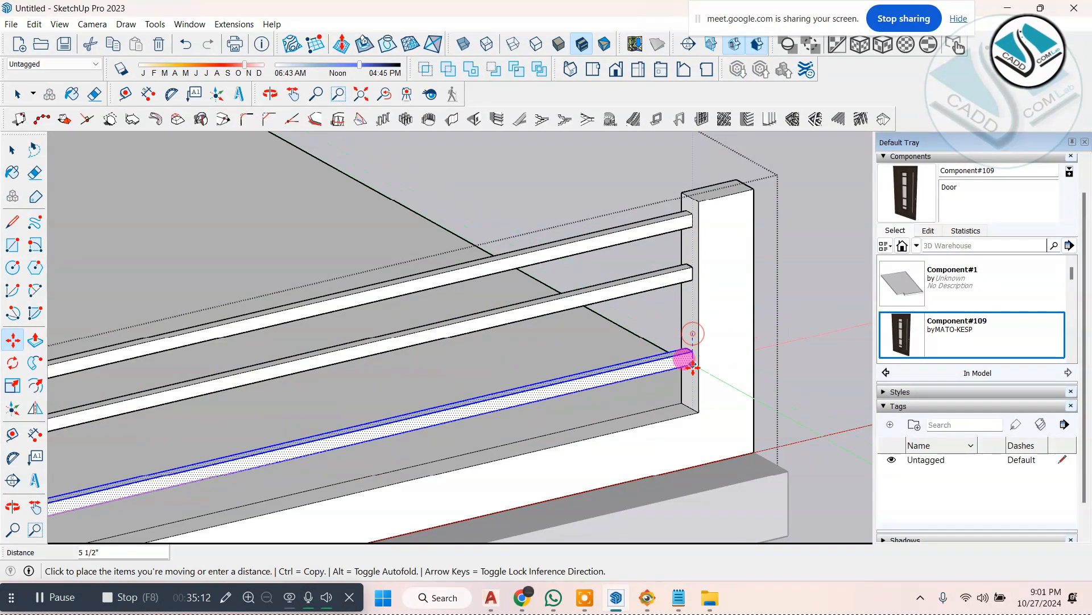
pyautogui.press('ctrl')
pyautogui.click(690, 381)
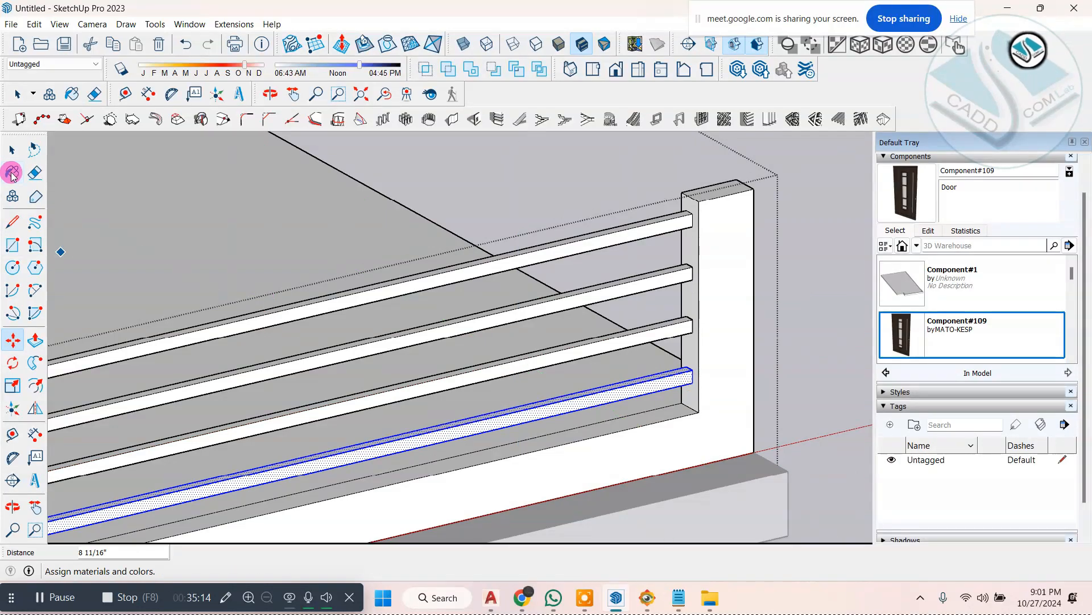
# Step: Leave the roof slab and parapet group and examine the whole house and its terrace railing from the front and side
pyautogui.scroll(-6, 581, 348)
pyautogui.moveTo(631, 349); pyautogui.dragTo(598, 263, button='middle')
pyautogui.scroll(-4, 605, 359)
pyautogui.moveTo(605, 359); pyautogui.dragTo(353, 378, button='middle')
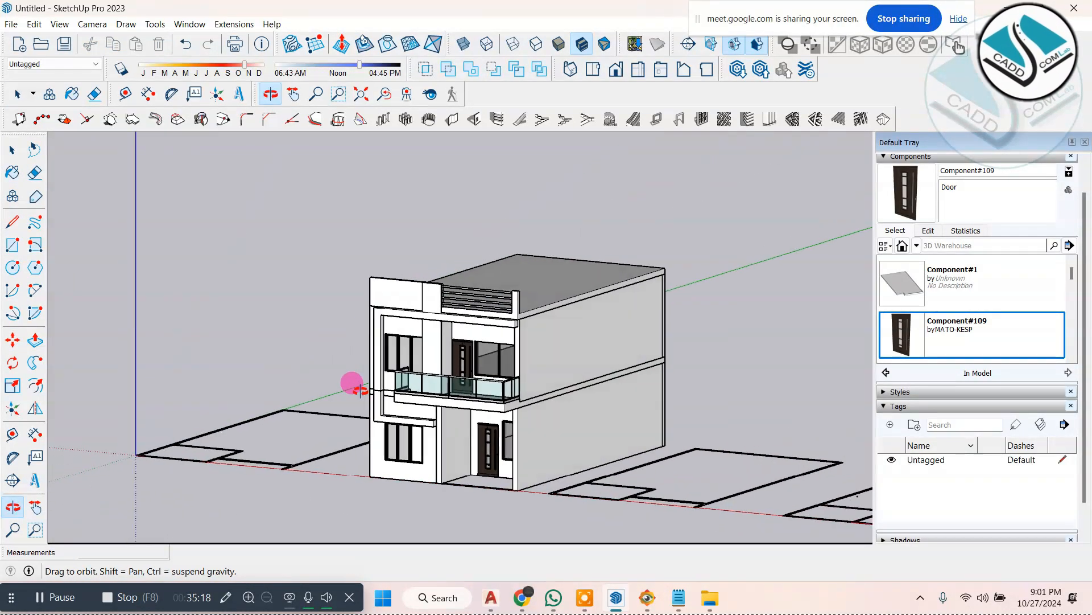
pyautogui.scroll(6, 420, 371)
pyautogui.moveTo(420, 372); pyautogui.dragTo(590, 408, button='middle')
pyautogui.scroll(-5, 519, 378)
pyautogui.scroll(5, 515, 409)
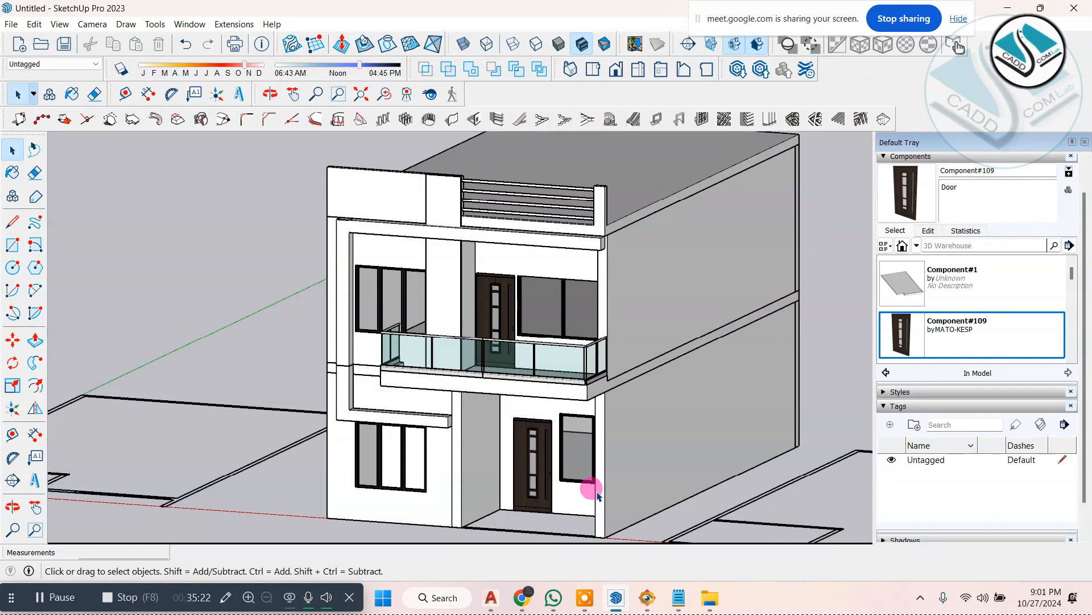
# Step: Check the frame and pergola above the terrace in ELEVATION 1.jpg, then return to SketchUp and view the house front
pyautogui.click(657, 597)
pyautogui.moveTo(632, 370); pyautogui.dragTo(628, 378)
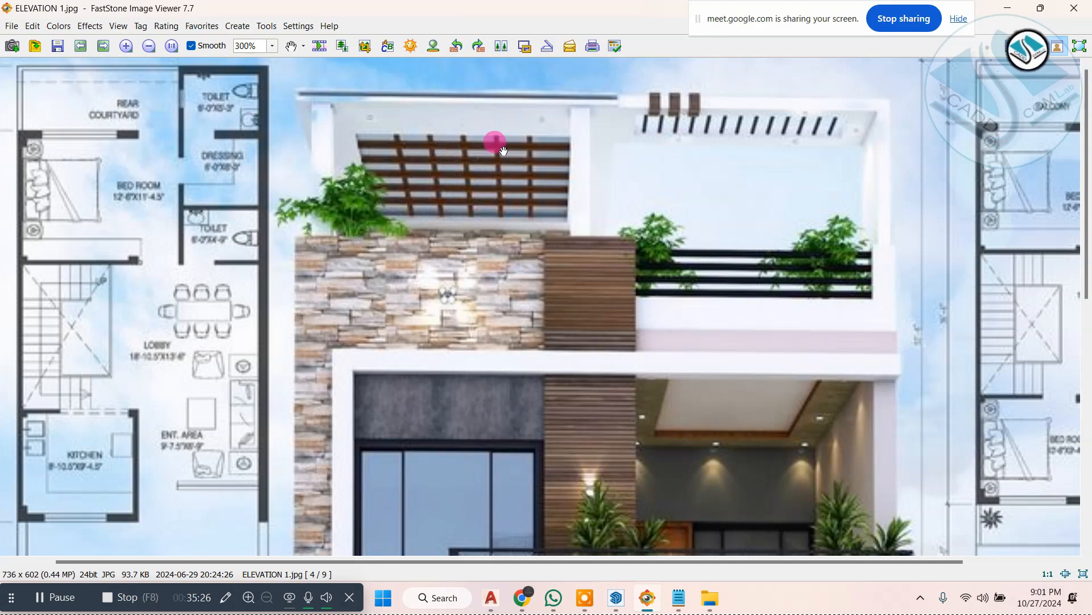
pyautogui.click(1006, 10)
pyautogui.moveTo(586, 288)
pyautogui.mouseDown(button='middle')
pyautogui.moveTo(660, 373)
pyautogui.moveTo(705, 390)
pyautogui.mouseUp(button='middle')
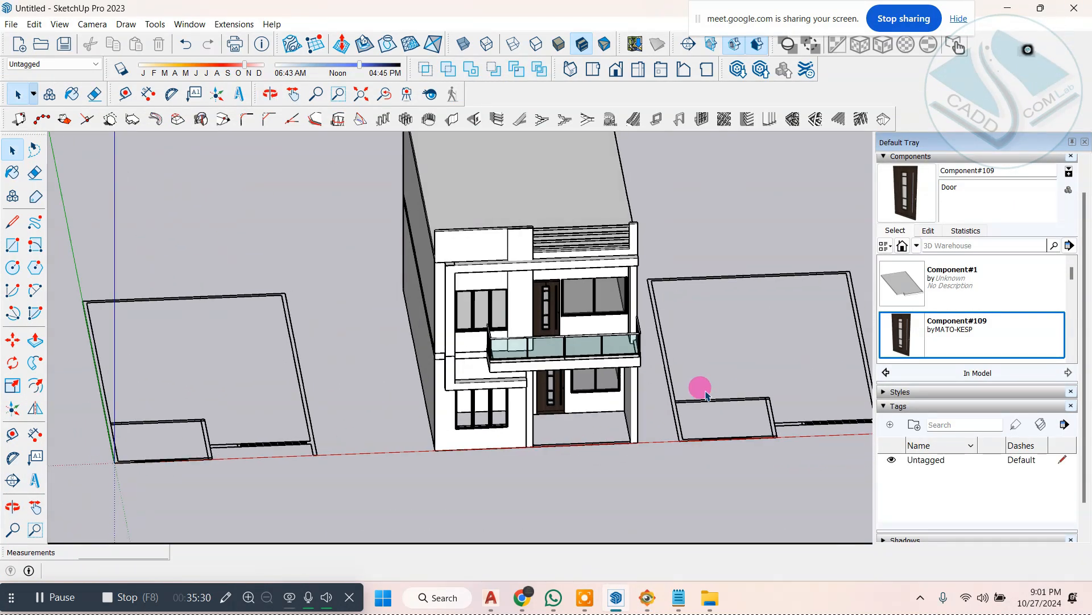
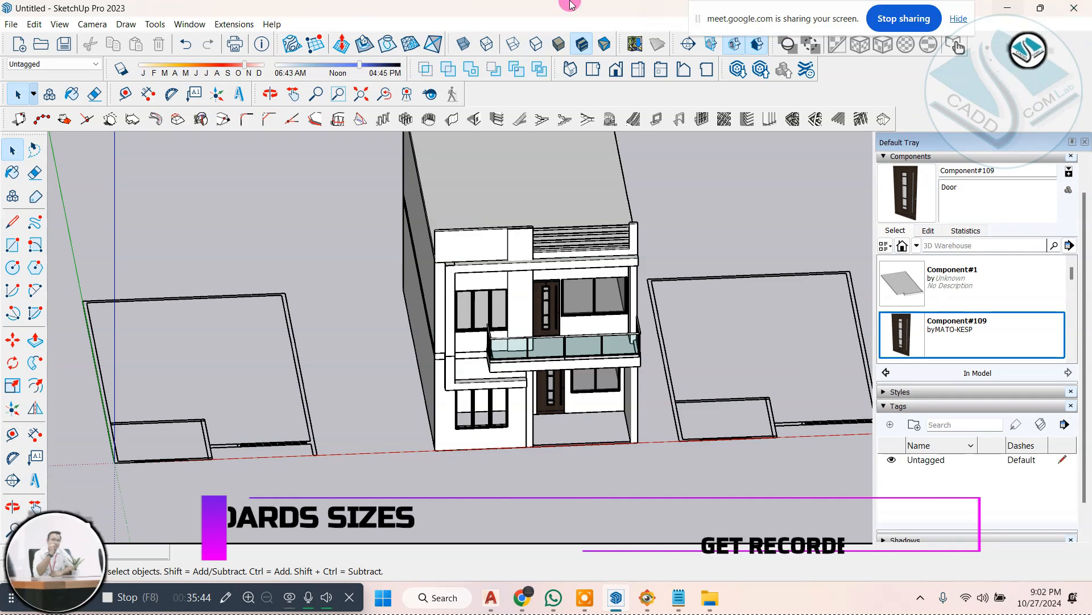
# Step: Draw a rectangle over the front room outline in the floor plan beside the house, from its inner rear corner to the opposite front corner
pyautogui.scroll(-2, 495, 212)
pyautogui.scroll(4, 507, 349)
pyautogui.moveTo(507, 349); pyautogui.dragTo(628, 298, button='middle')
pyautogui.scroll(4, 677, 315)
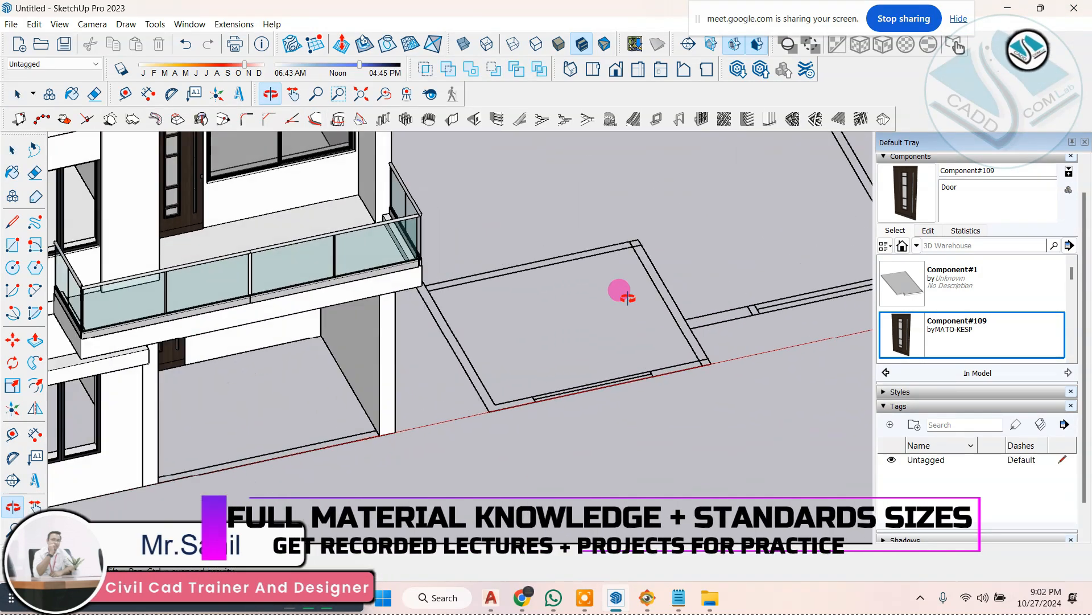
pyautogui.press('space')
pyautogui.scroll(-3, 722, 312)
pyautogui.scroll(5, 515, 285)
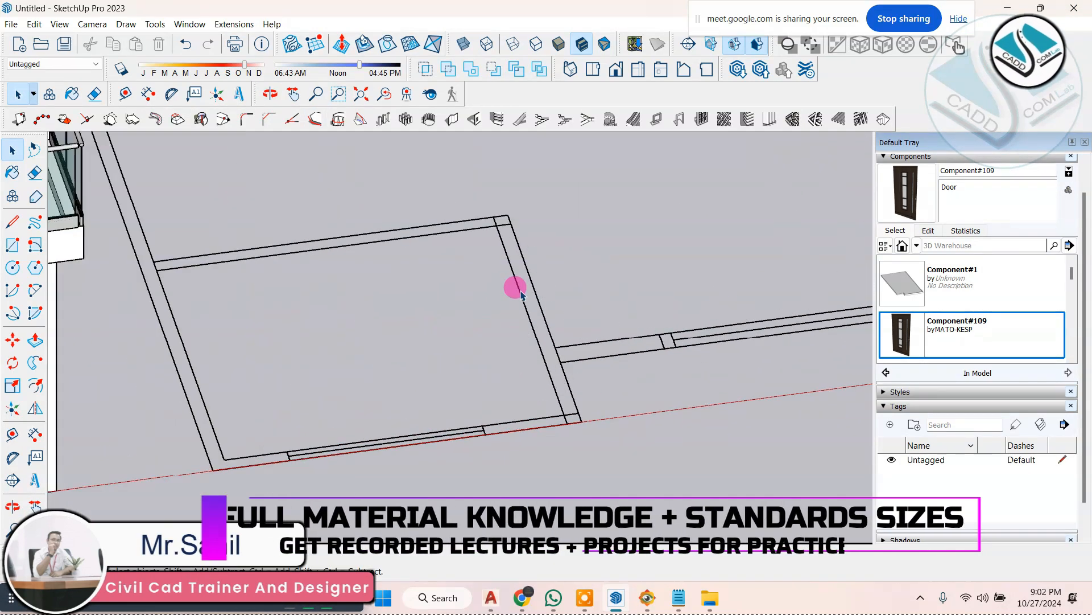
pyautogui.click(13, 246)
pyautogui.click(423, 231)
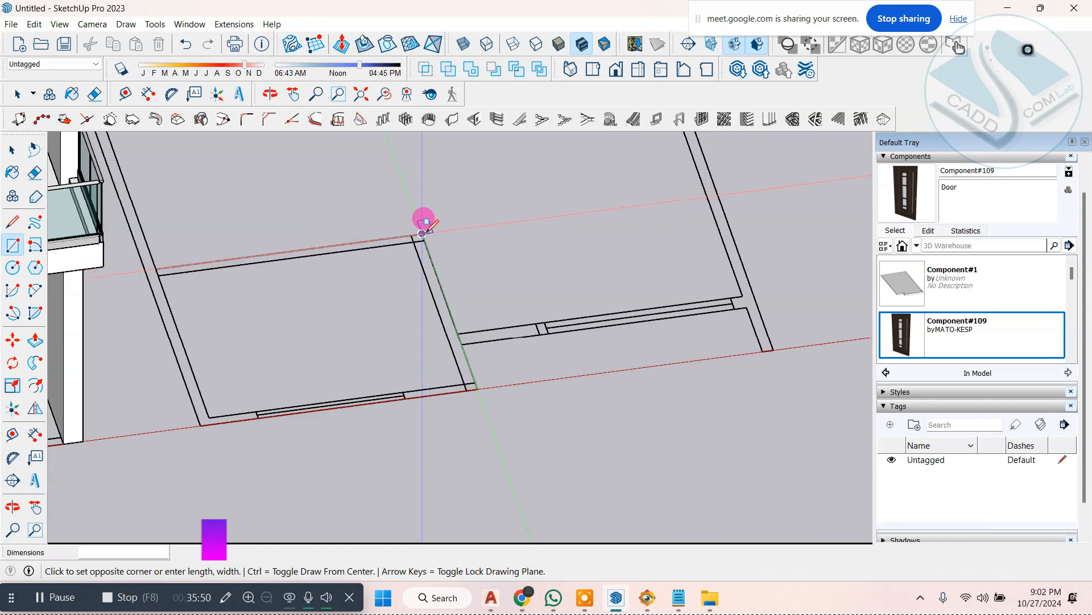
pyautogui.click(204, 414)
# Step: Extrude the room rectangle 8' upward into a solid block
pyautogui.click(36, 340)
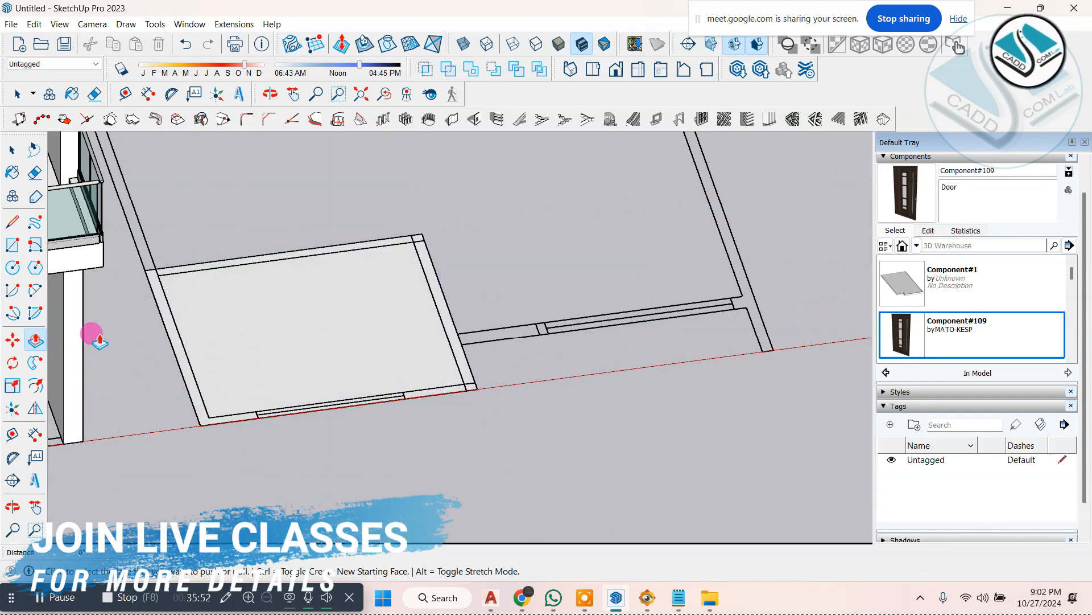
pyautogui.click(239, 323)
pyautogui.write("'")
pyautogui.press('Return')
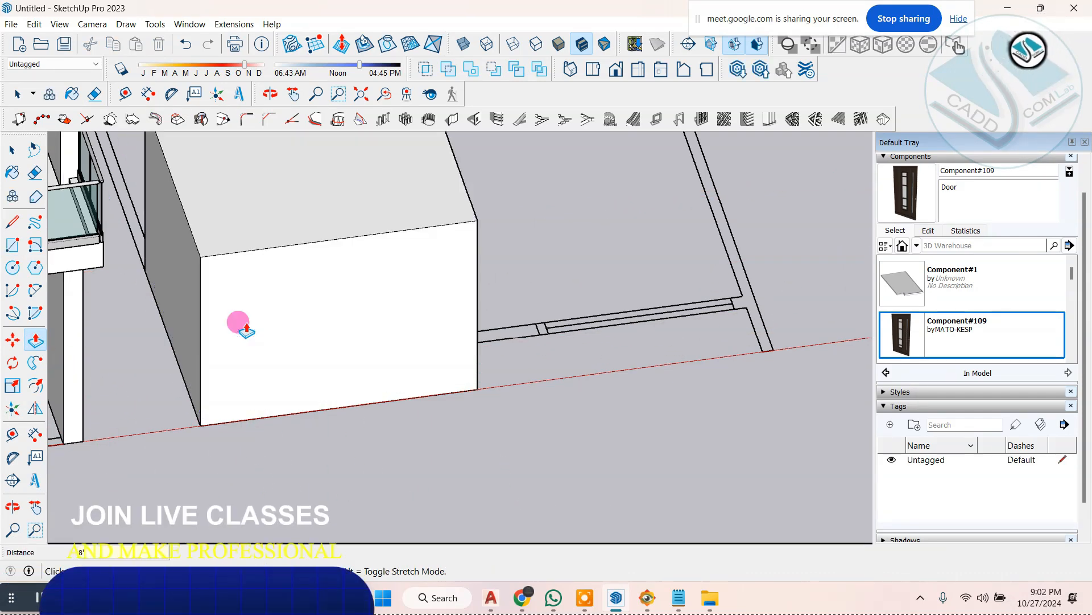
# Step: View the new block from its corner and compare it with the top-floor frame in ELEVATION 1.jpg, returning to SketchUp
pyautogui.scroll(-3, 240, 342)
pyautogui.moveTo(242, 355); pyautogui.dragTo(287, 299, button='middle')
pyautogui.scroll(3, 311, 223)
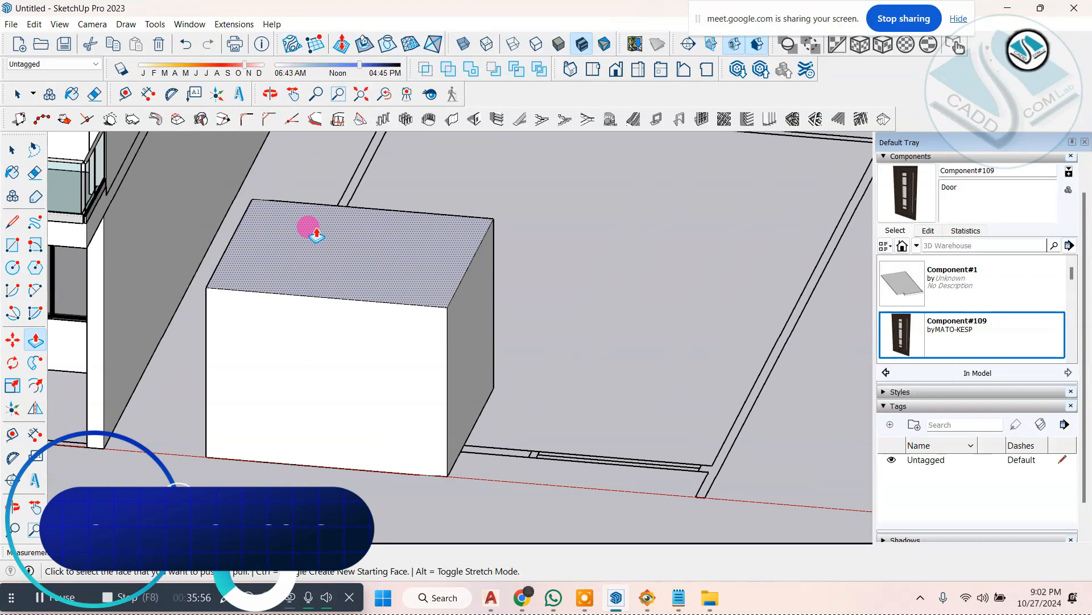
pyautogui.moveTo(340, 257); pyautogui.dragTo(242, 236, button='middle')
pyautogui.scroll(3, 507, 258)
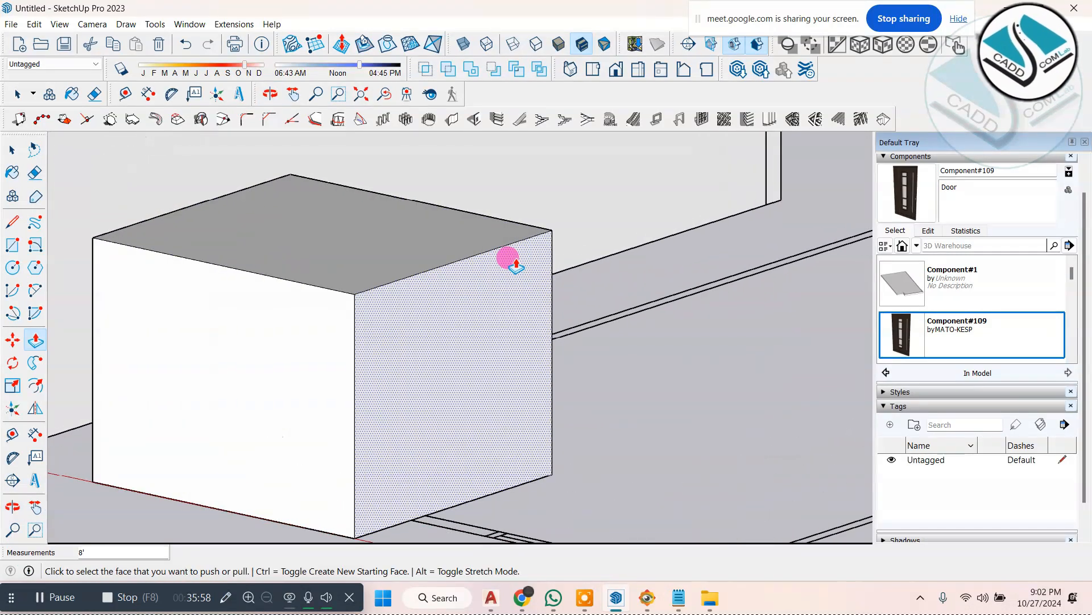
pyautogui.click(644, 596)
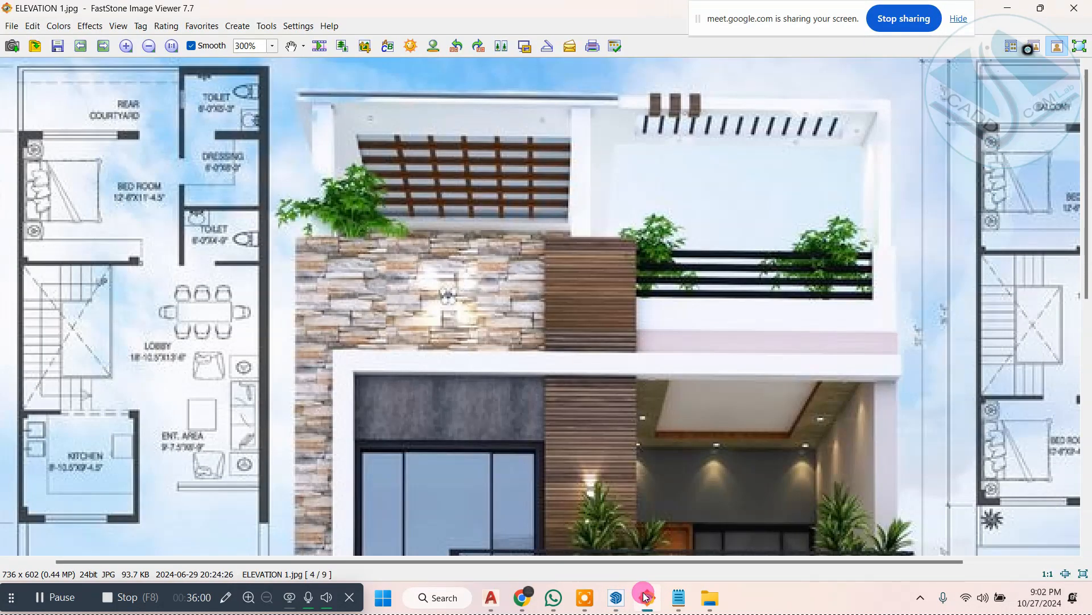
pyautogui.click(644, 596)
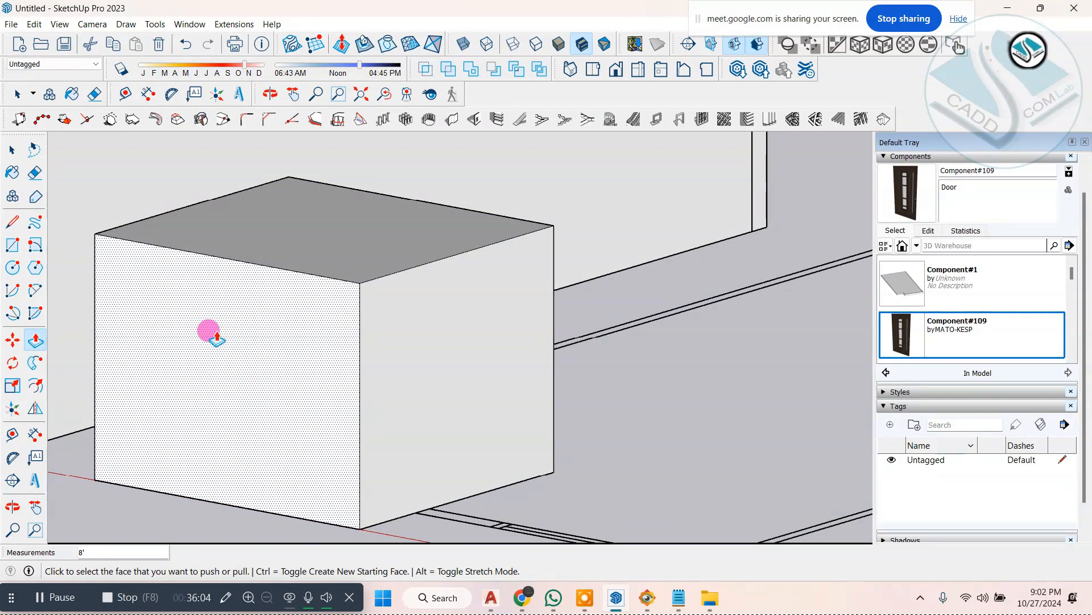
# Step: Offset the top edges of the block's front and side faces downward by 5" to mark the roof slab thickness
pyautogui.click(313, 120)
pyautogui.press('Return')
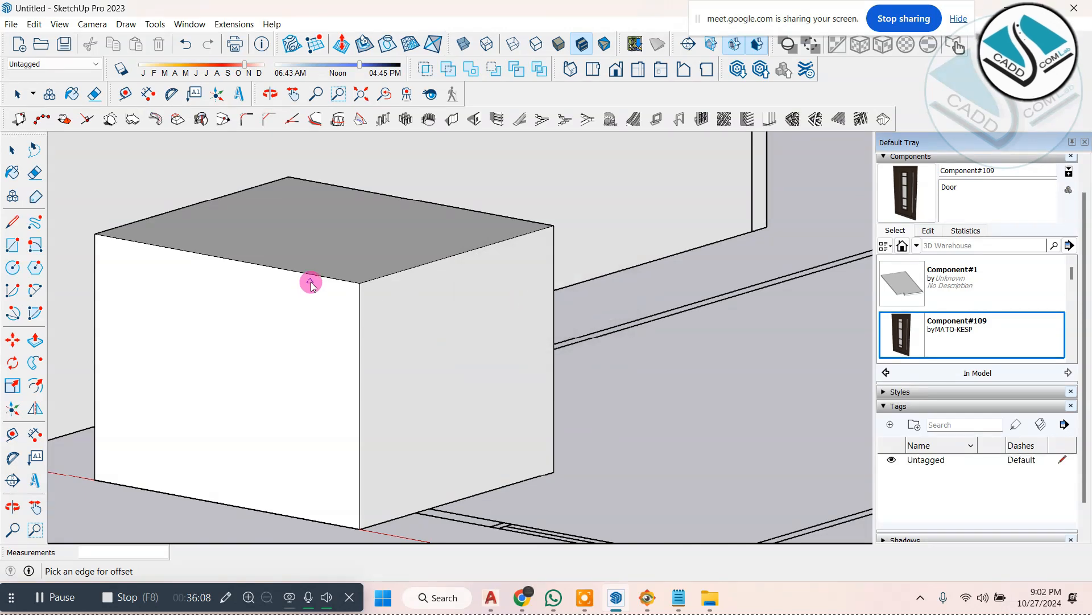
pyautogui.click(310, 278)
pyautogui.click(293, 363)
pyautogui.click(437, 267)
pyautogui.click(447, 341)
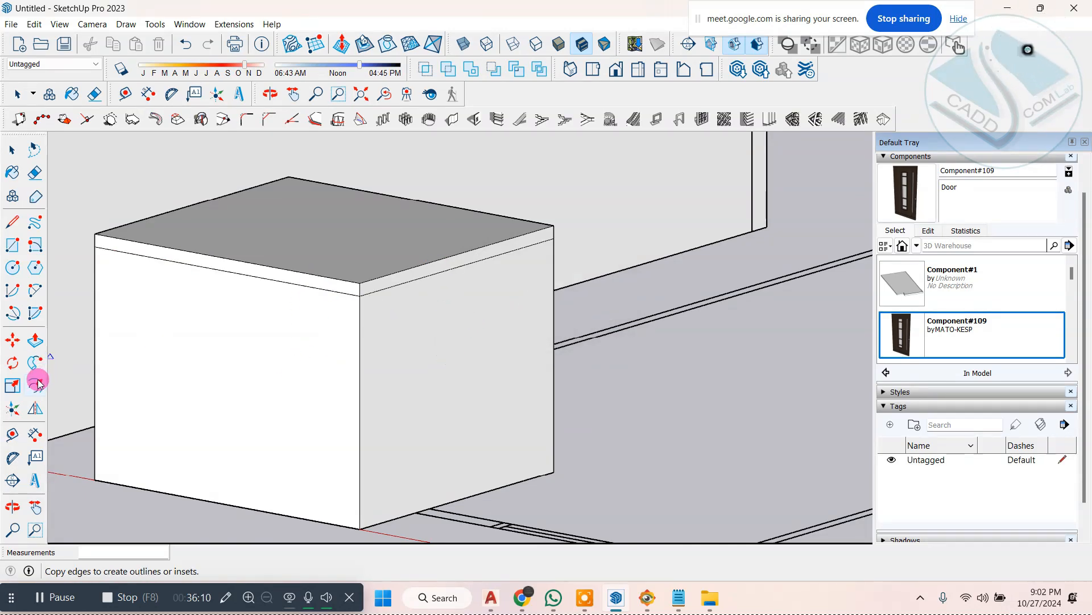
# Step: Pull the slab strip outward about 2' 11 7/16" beyond the block's side wall, and pull its front strip outward as well
pyautogui.click(373, 286)
pyautogui.click(446, 311)
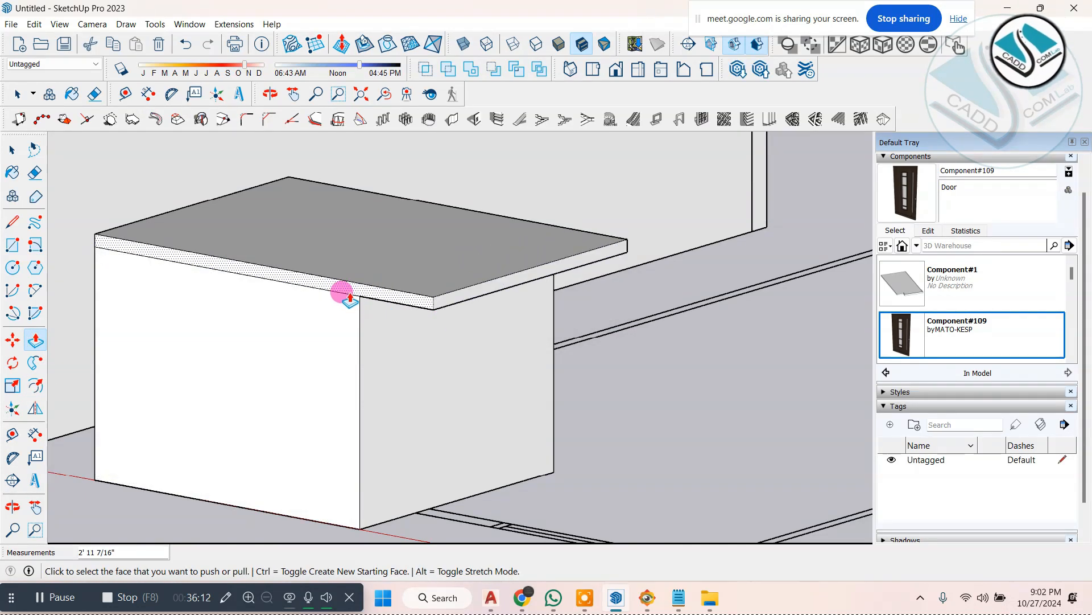
pyautogui.click(347, 290)
pyautogui.click(314, 310)
# Step: Select the whole block with its overhanging slab and make it a group
pyautogui.scroll(-2, 314, 310)
pyautogui.click(14, 153)
pyautogui.scroll(-2, 415, 297)
pyautogui.moveTo(415, 307); pyautogui.dragTo(572, 310, button='middle')
pyautogui.moveTo(535, 471); pyautogui.dragTo(572, 427)
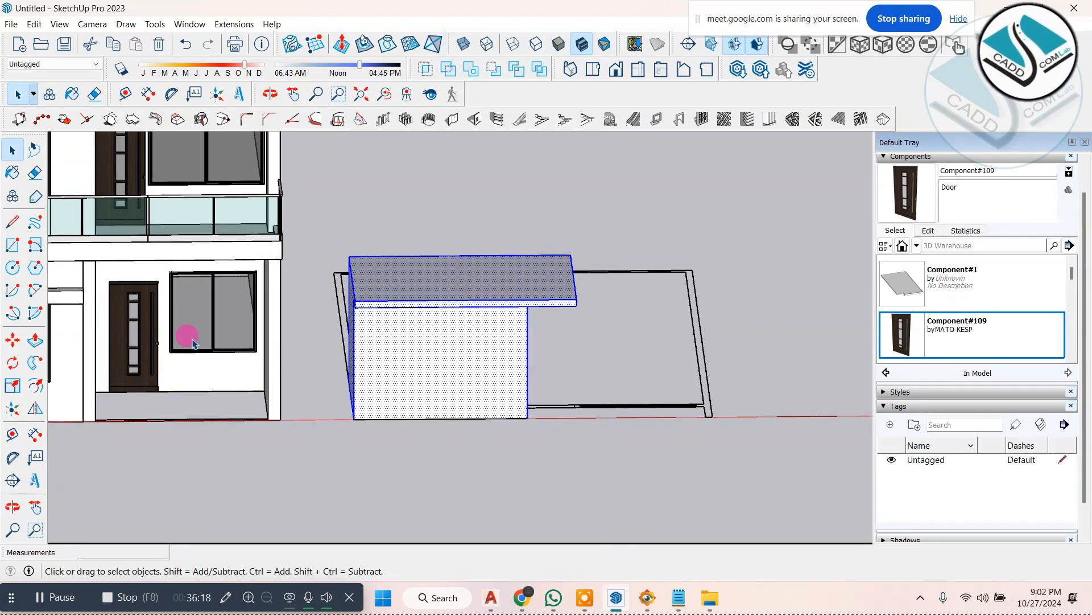
pyautogui.rightClick(398, 329)
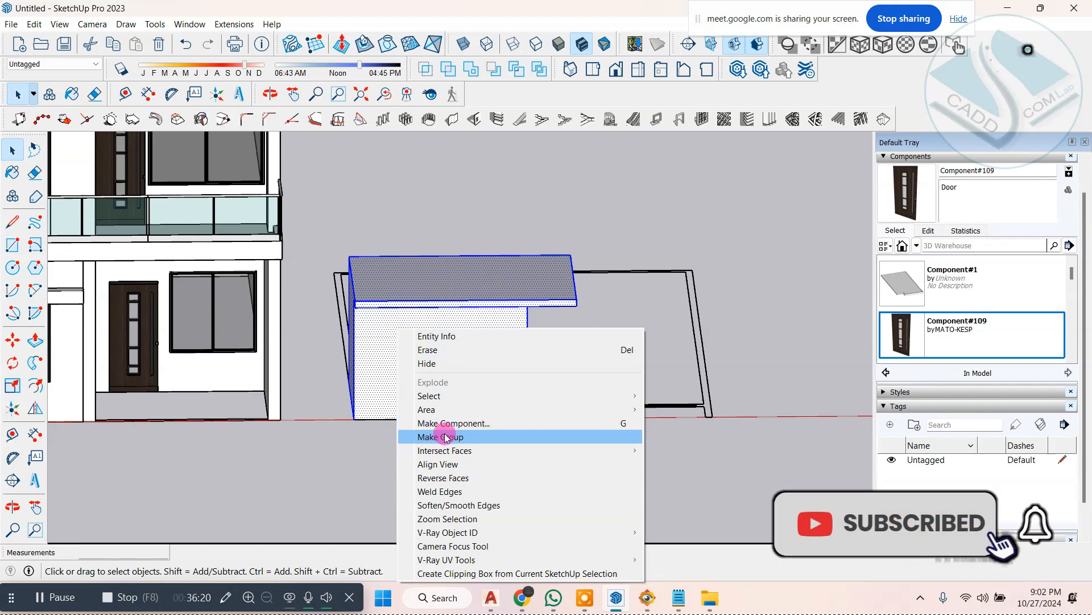
pyautogui.click(447, 437)
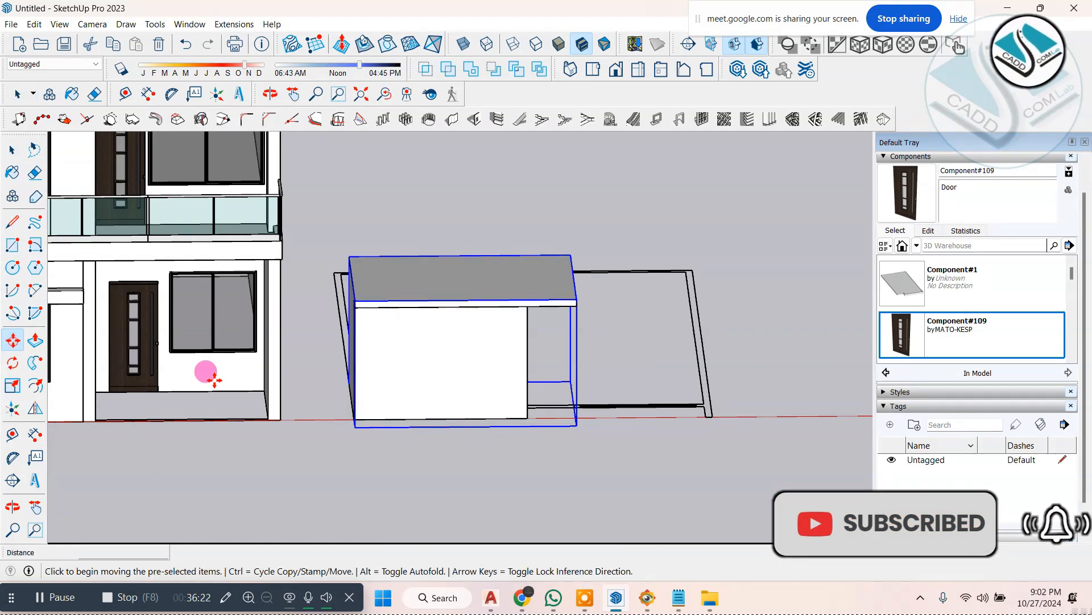
# Step: Move the block group by its lower corner onto the rear part of the main roof, aligned with the side edge
pyautogui.click(354, 420)
pyautogui.scroll(-3, 509, 422)
pyautogui.moveTo(385, 298); pyautogui.dragTo(475, 320, button='middle')
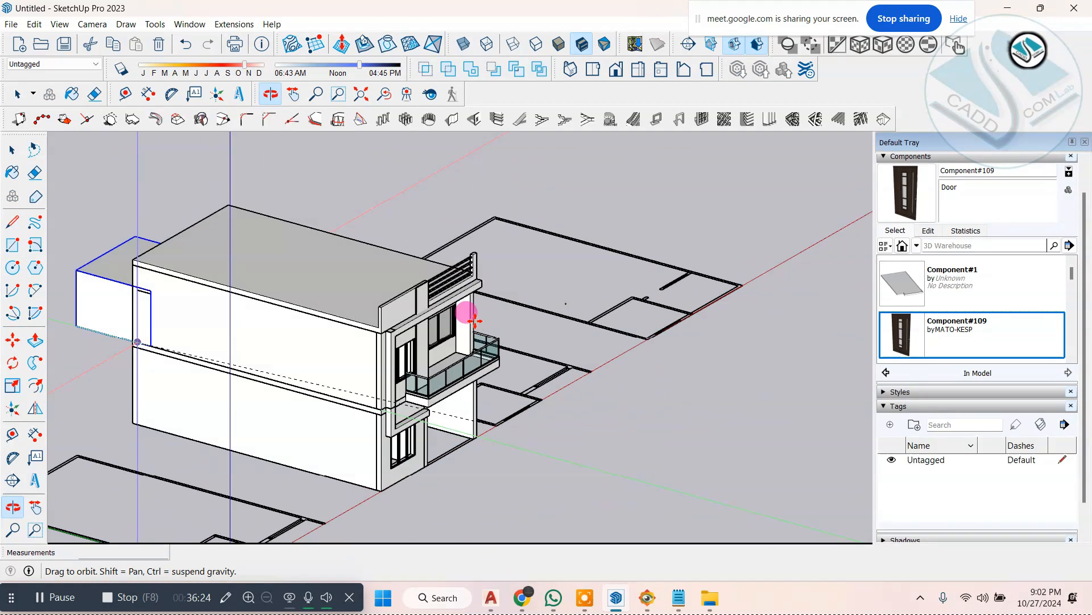
pyautogui.scroll(3, 418, 317)
pyautogui.scroll(-4, 280, 292)
pyautogui.moveTo(280, 292); pyautogui.dragTo(421, 317, button='middle')
pyautogui.scroll(5, 344, 361)
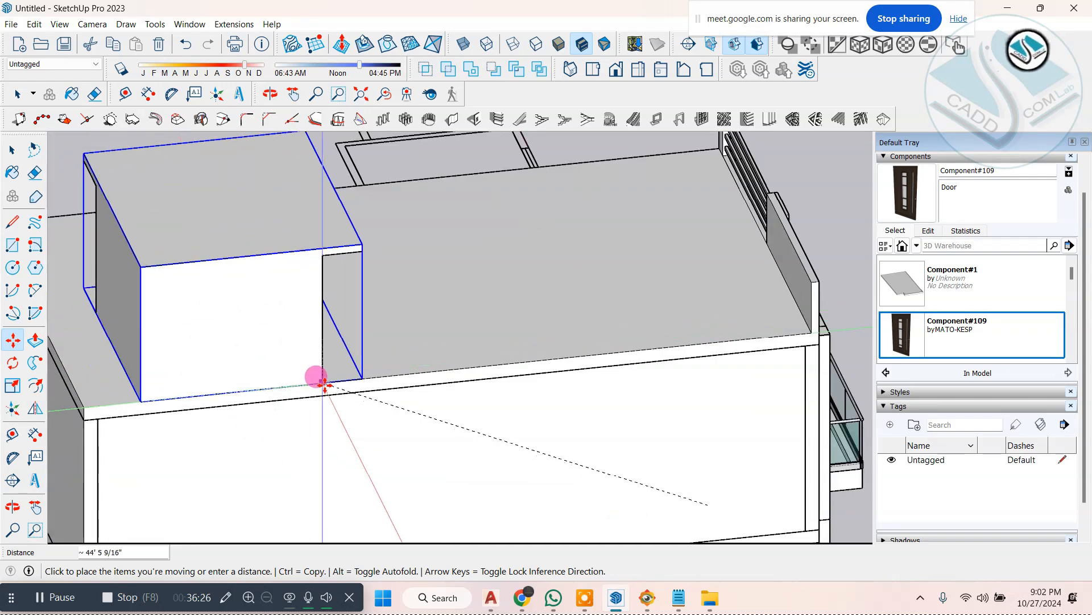
pyautogui.click(325, 385)
# Step: Slide the block group about 15' 10 7/16" toward the house front along the roof's side edge
pyautogui.scroll(-1, 261, 386)
pyautogui.click(164, 399)
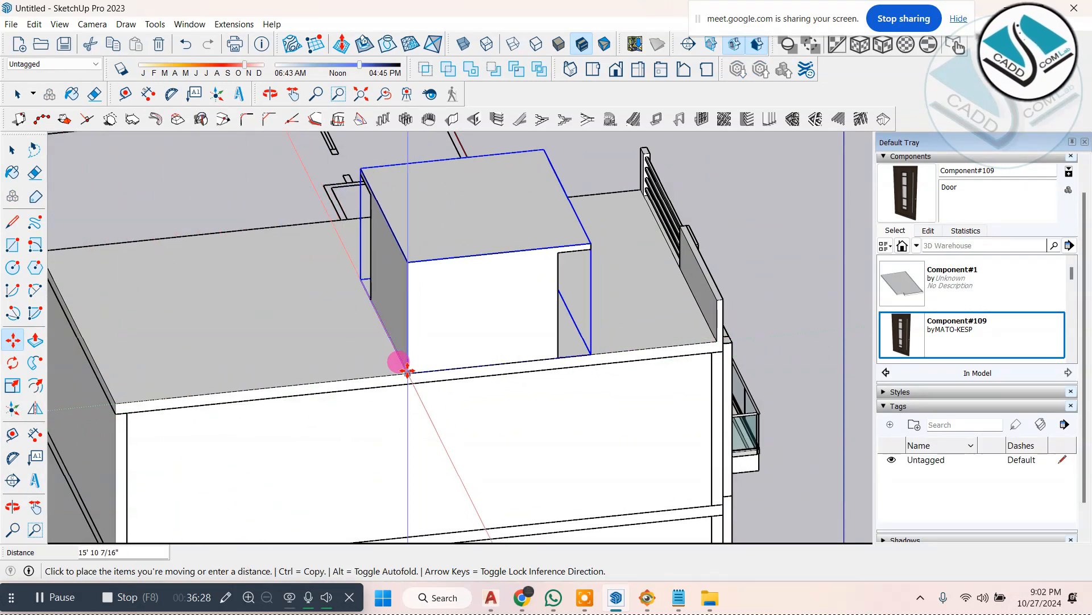
pyautogui.click(408, 371)
# Step: Deselect the roof block, view the house from the front corner and compare its canopy with ELEVATION 1.jpg, returning to SketchUp
pyautogui.scroll(-3, 408, 371)
pyautogui.moveTo(708, 385); pyautogui.dragTo(396, 331, button='middle')
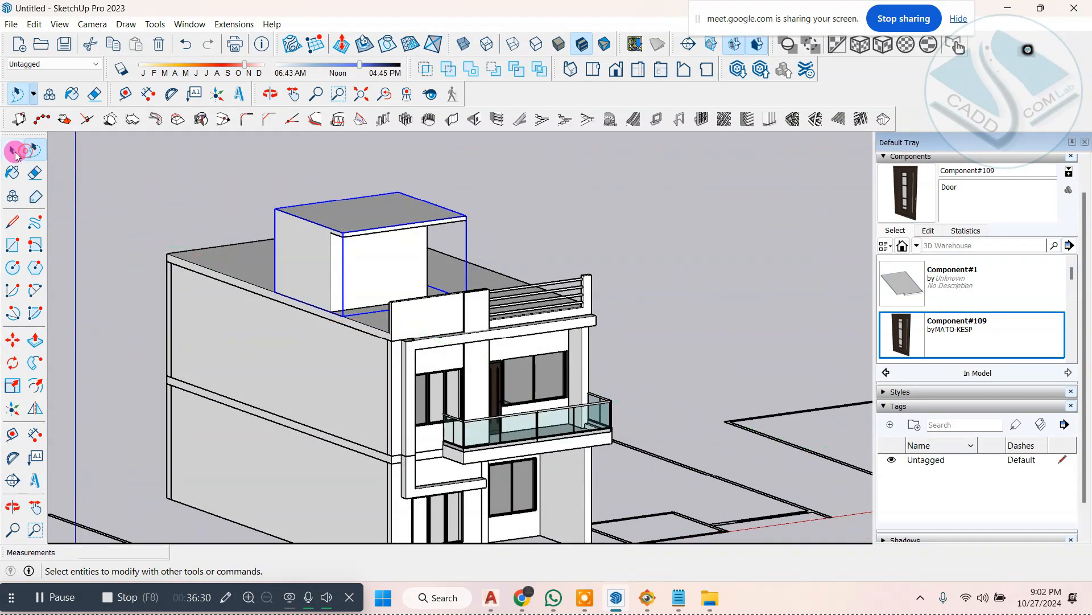
pyautogui.click(559, 248)
pyautogui.moveTo(574, 359)
pyautogui.mouseDown(button='middle')
pyautogui.moveTo(351, 306)
pyautogui.moveTo(373, 237)
pyautogui.moveTo(391, 300)
pyautogui.moveTo(392, 255)
pyautogui.moveTo(441, 415)
pyautogui.moveTo(463, 317)
pyautogui.moveTo(362, 304)
pyautogui.moveTo(187, 390)
pyautogui.moveTo(624, 371)
pyautogui.moveTo(658, 403)
pyautogui.moveTo(573, 386)
pyautogui.mouseUp(button='middle')
pyautogui.scroll(3, 535, 389)
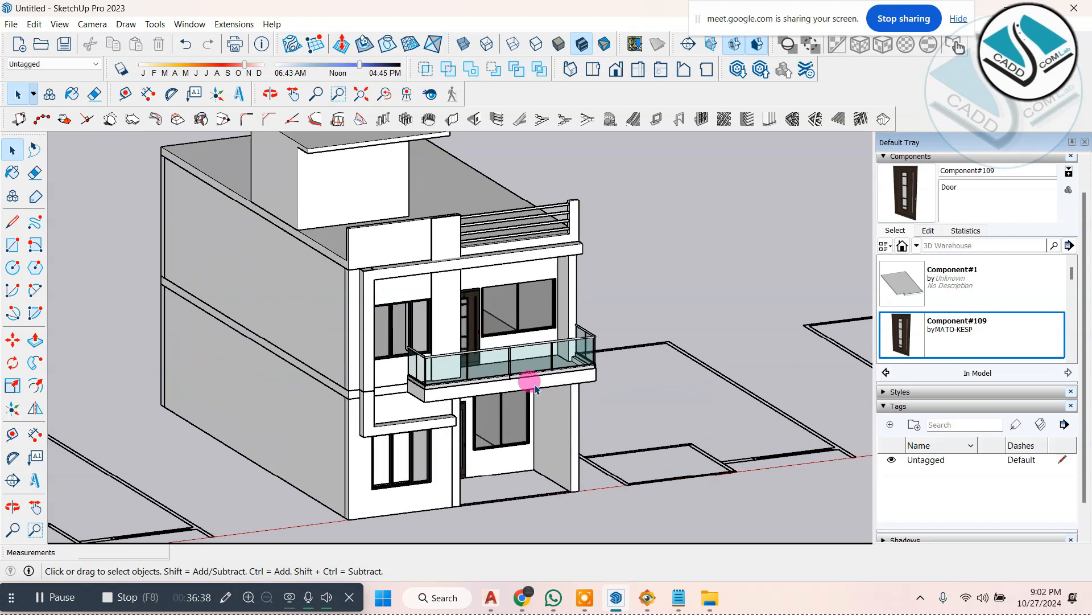
pyautogui.click(648, 597)
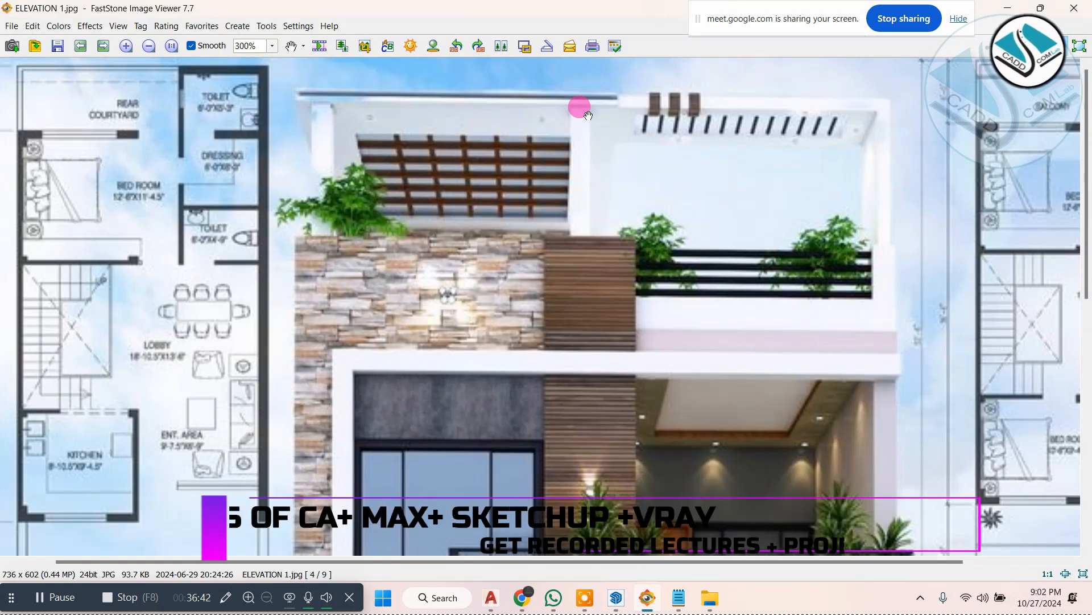
pyautogui.click(1016, 5)
# Step: Open the roof block group for editing and split its slab's side edge face with a short vertical line near the middle
pyautogui.moveTo(409, 279); pyautogui.dragTo(299, 346, button='middle')
pyautogui.scroll(2, 365, 239)
pyautogui.moveTo(399, 200); pyautogui.dragTo(387, 213, button='middle')
pyautogui.scroll(3, 393, 205)
pyautogui.scroll(-5, 397, 360)
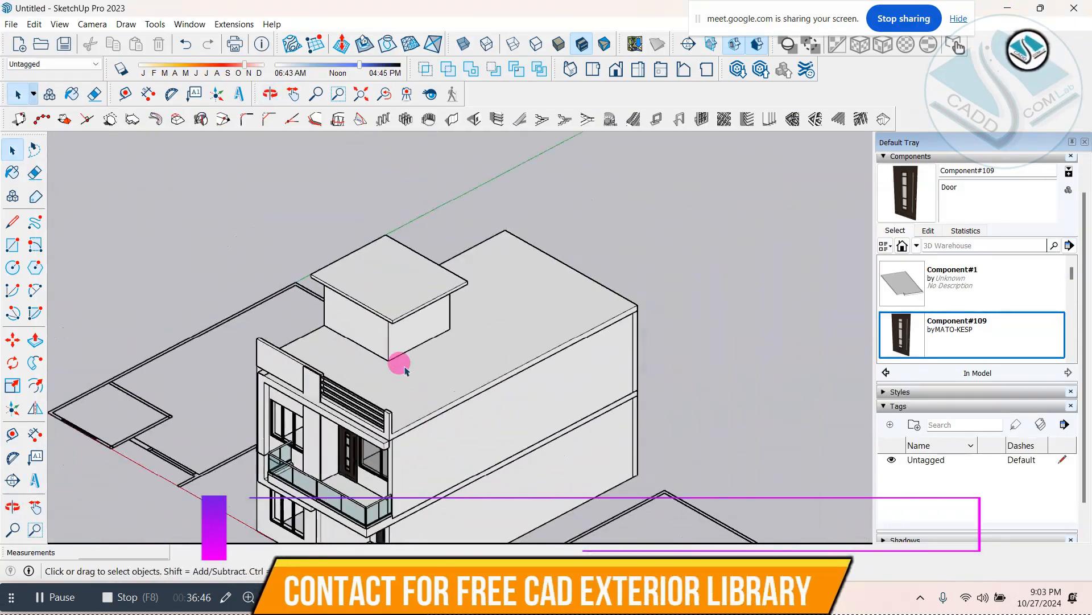
pyautogui.moveTo(397, 361); pyautogui.dragTo(405, 212, button='middle')
pyautogui.scroll(5, 385, 275)
pyautogui.click(390, 278)
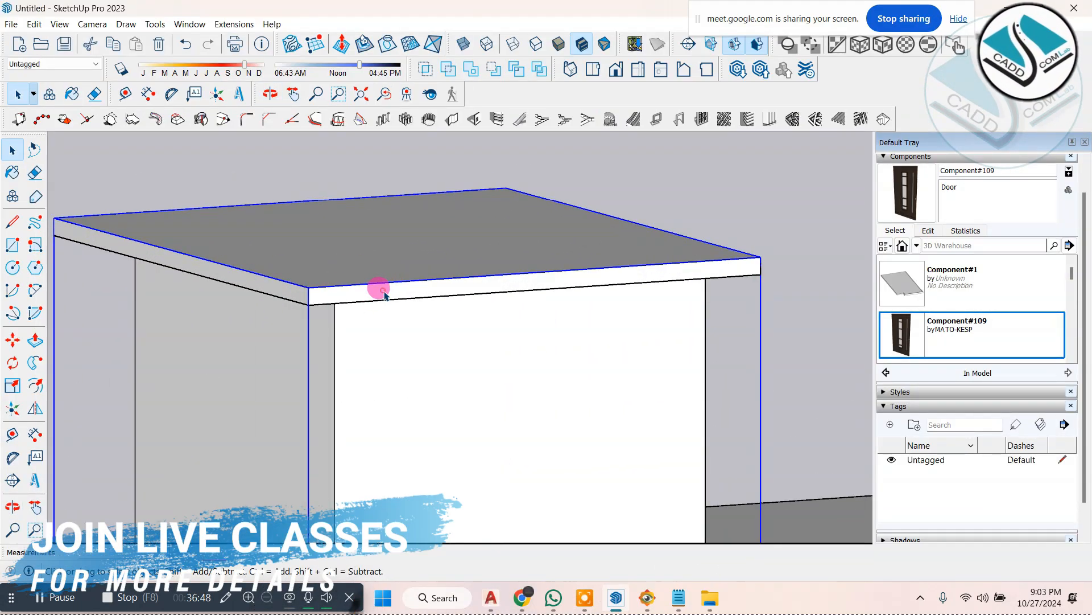
pyautogui.doubleClick(377, 294)
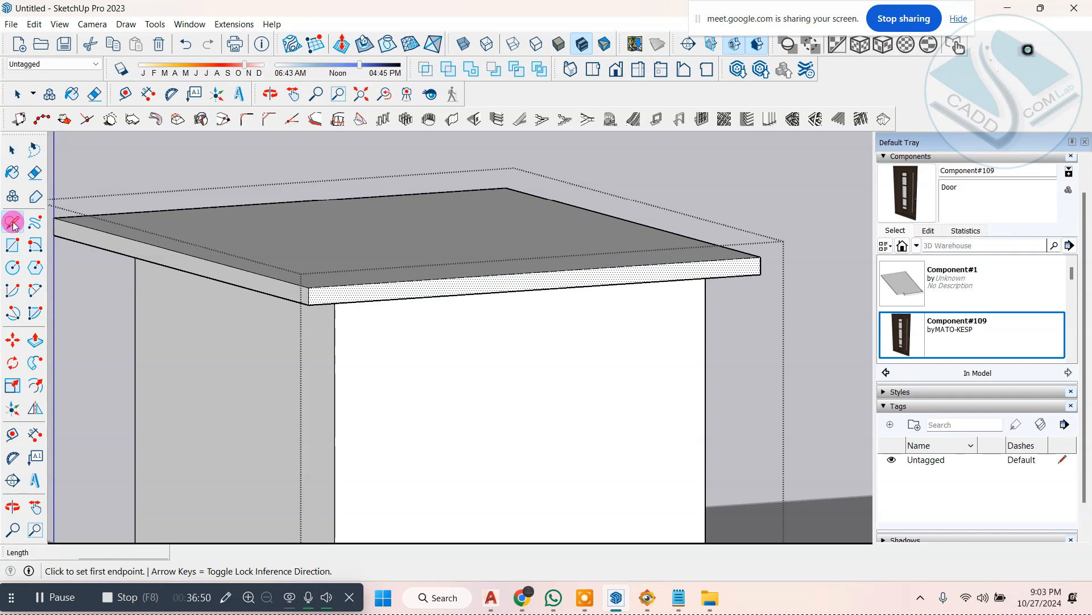
pyautogui.click(535, 287)
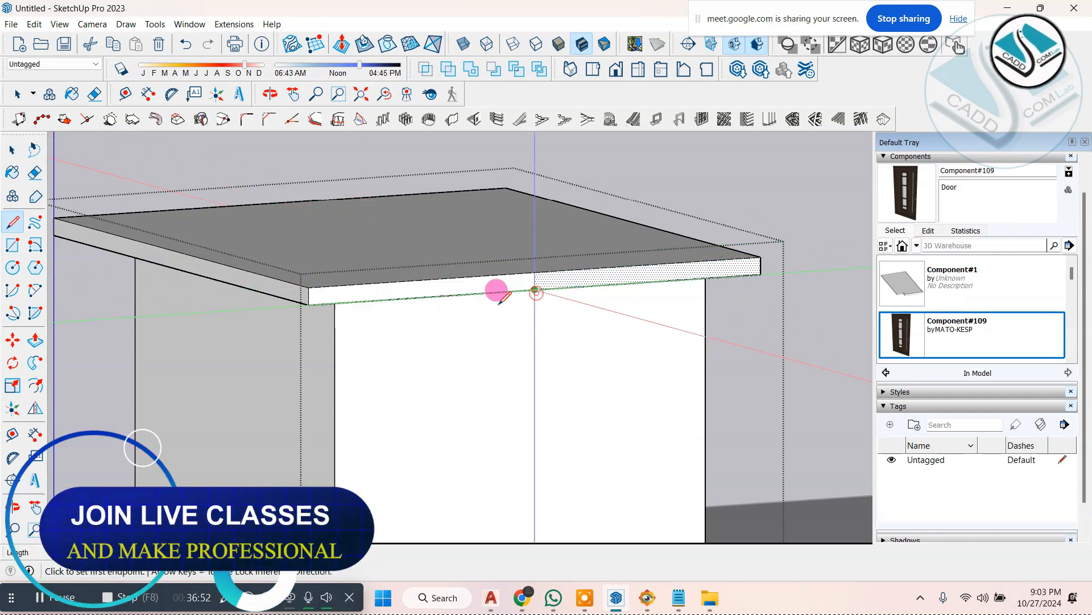
# Step: Push the front half of the slab's side overhang inward by 2' 11 7/16" and pull it back out by the same distance
pyautogui.click(35, 340)
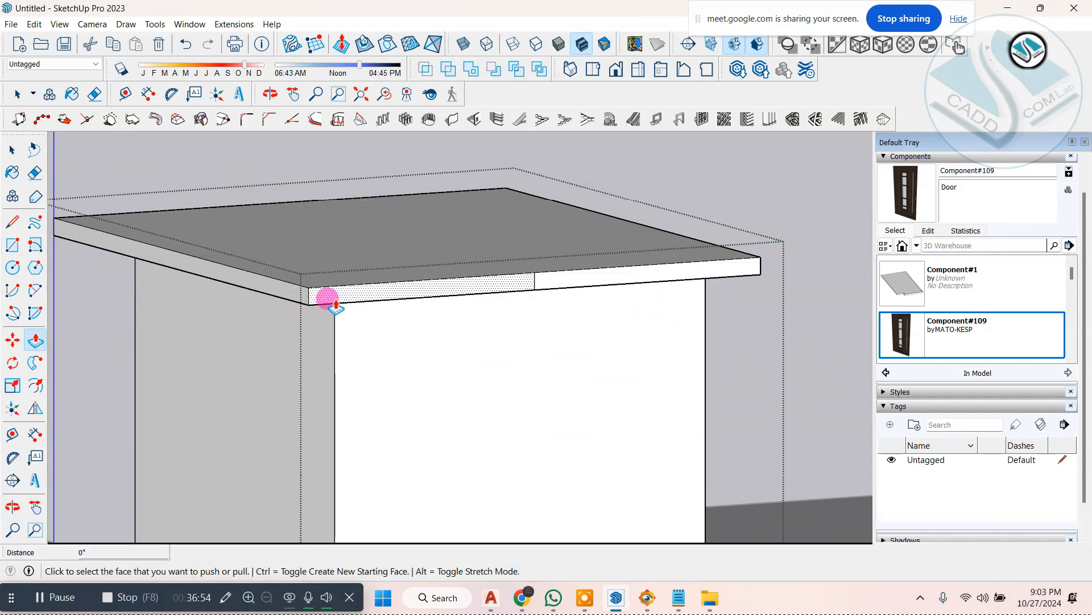
pyautogui.moveTo(328, 297); pyautogui.dragTo(471, 384)
pyautogui.click(648, 449)
pyautogui.scroll(-2, 362, 265)
pyautogui.moveTo(361, 264); pyautogui.dragTo(430, 305, button='middle')
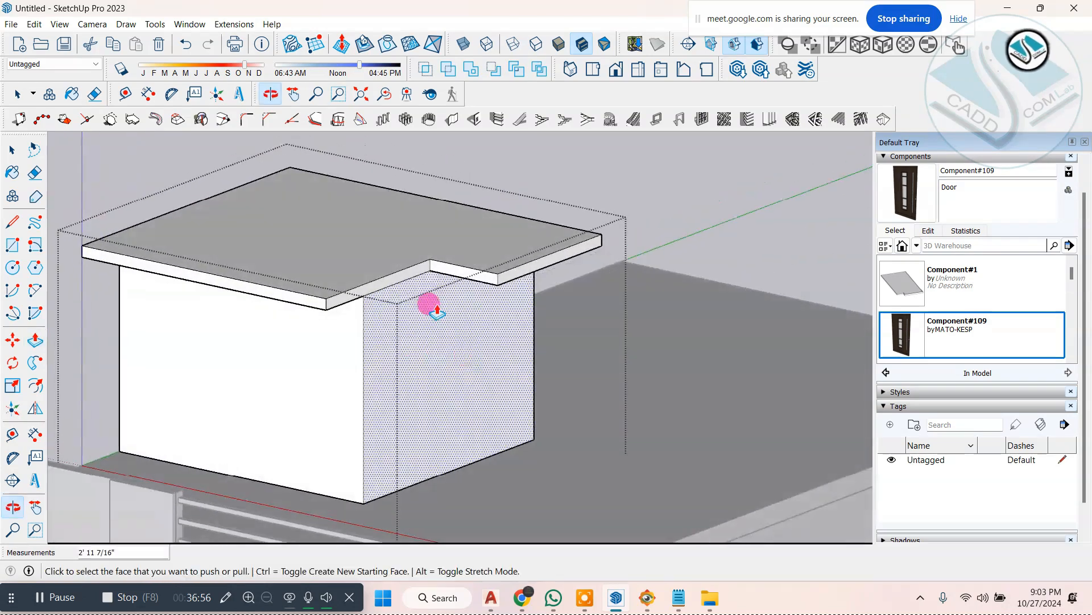
pyautogui.scroll(-1, 376, 282)
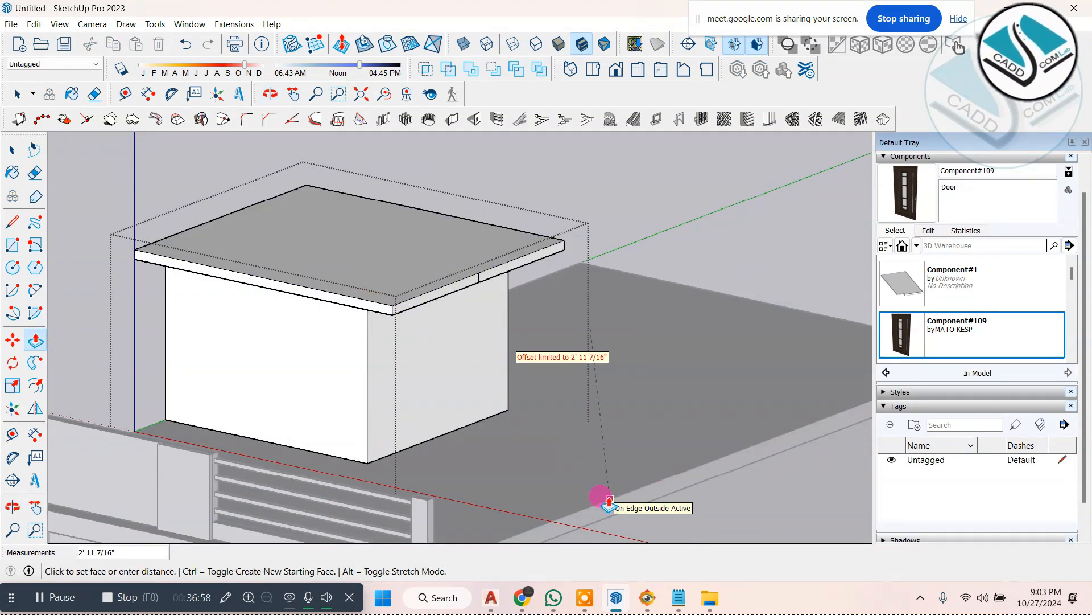
pyautogui.click(609, 499)
# Step: Pull the front half of the slab's side edge outward to the main roof's side edge
pyautogui.scroll(-1, 479, 367)
pyautogui.moveTo(478, 368); pyautogui.dragTo(478, 386, button='middle')
pyautogui.scroll(1, 478, 386)
pyautogui.click(455, 356)
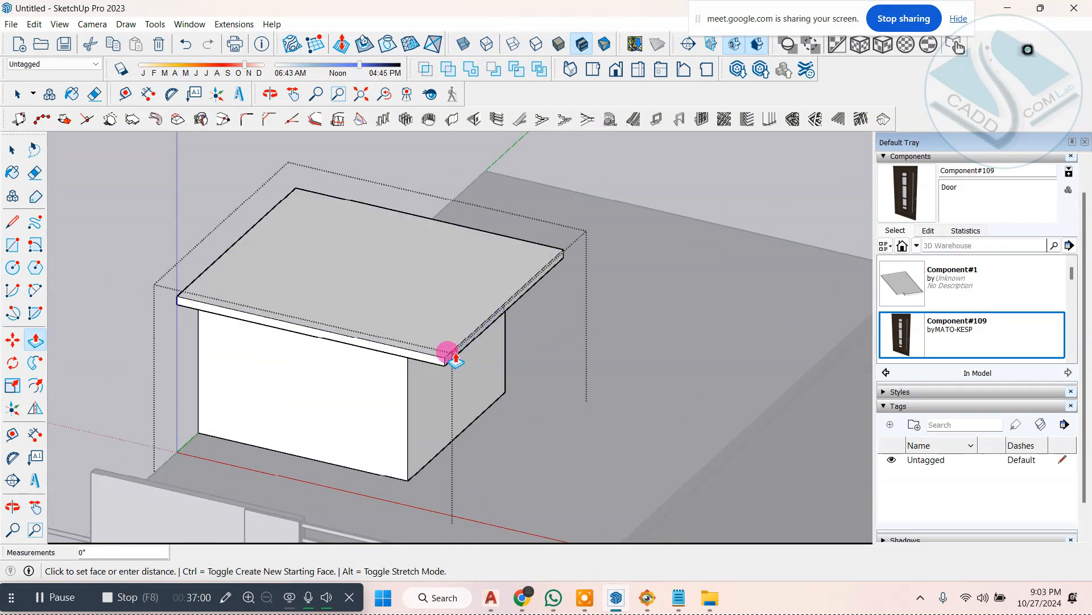
pyautogui.click(687, 484)
# Step: Narrow the projecting front arm of the slab by pushing its rear face in about 2' 6 3/4"
pyautogui.scroll(-1, 643, 377)
pyautogui.moveTo(642, 378); pyautogui.dragTo(205, 389, button='middle')
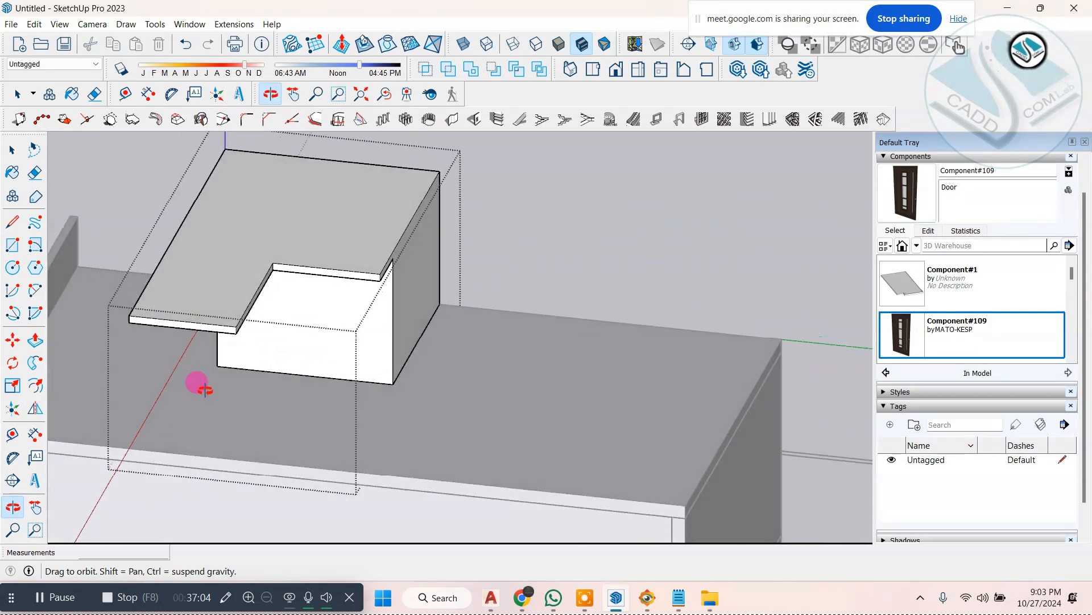
pyautogui.scroll(2, 217, 277)
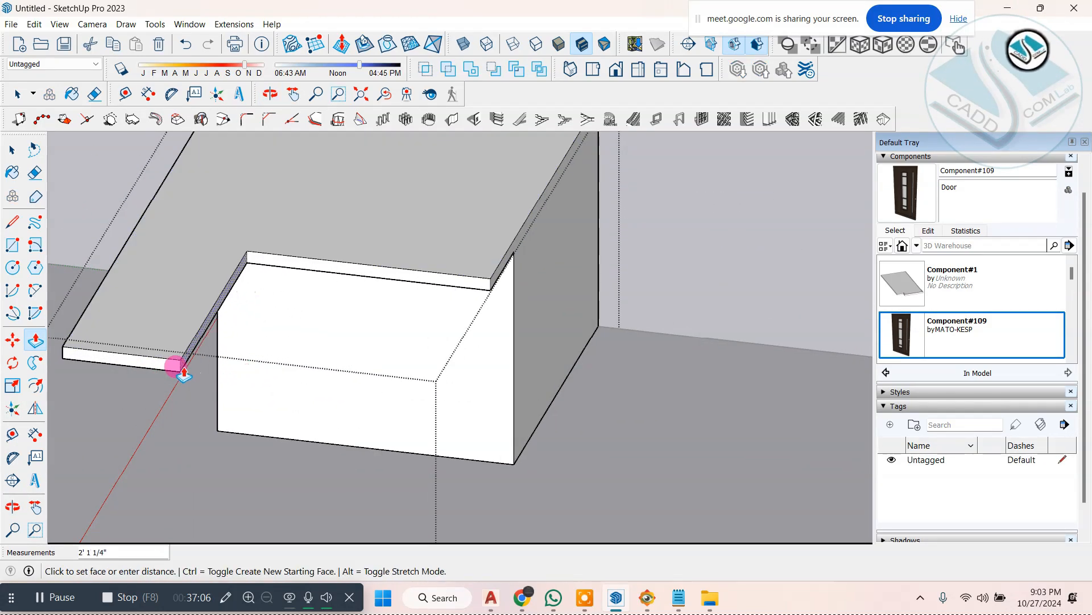
pyautogui.click(161, 366)
pyautogui.scroll(-3, 550, 305)
# Step: Offset the end edge on the underside of the projecting slab arm inward by 5"
pyautogui.moveTo(226, 361); pyautogui.dragTo(569, 219, button='middle')
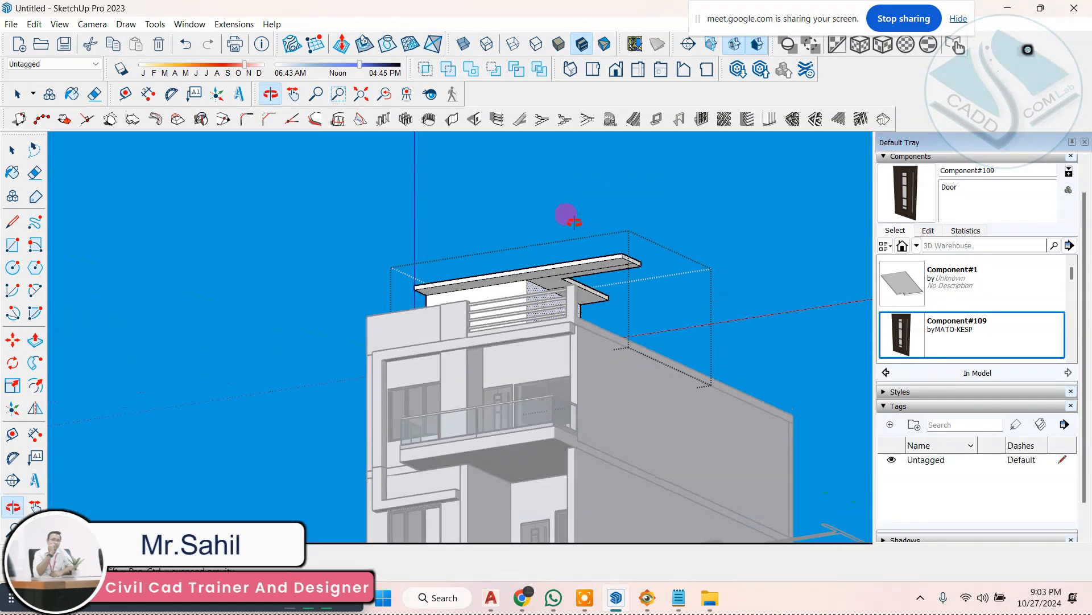
pyautogui.press('p')
pyautogui.scroll(6, 563, 239)
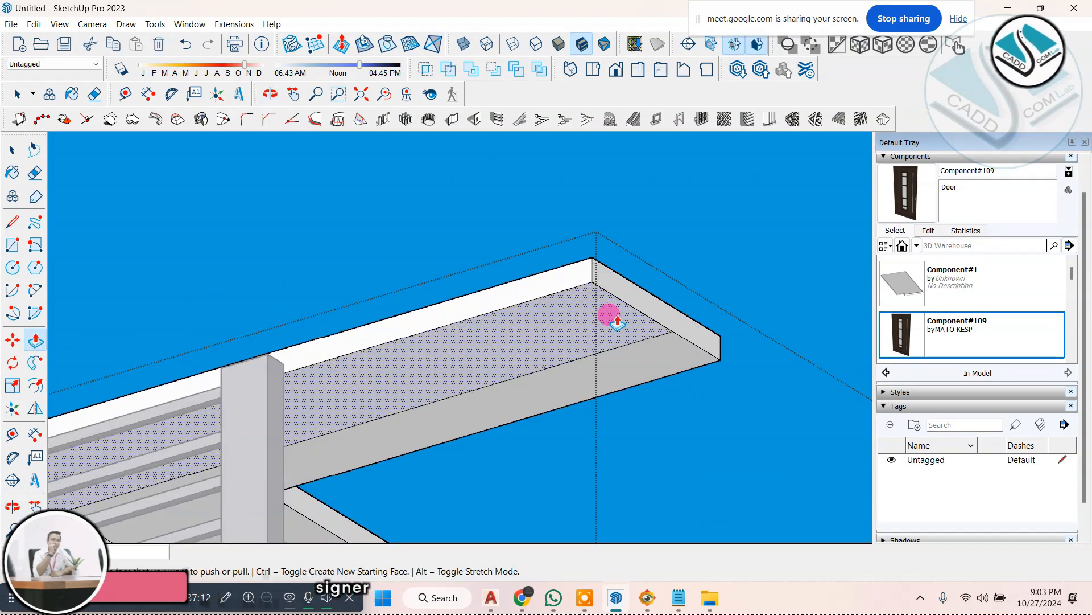
pyautogui.click(316, 120)
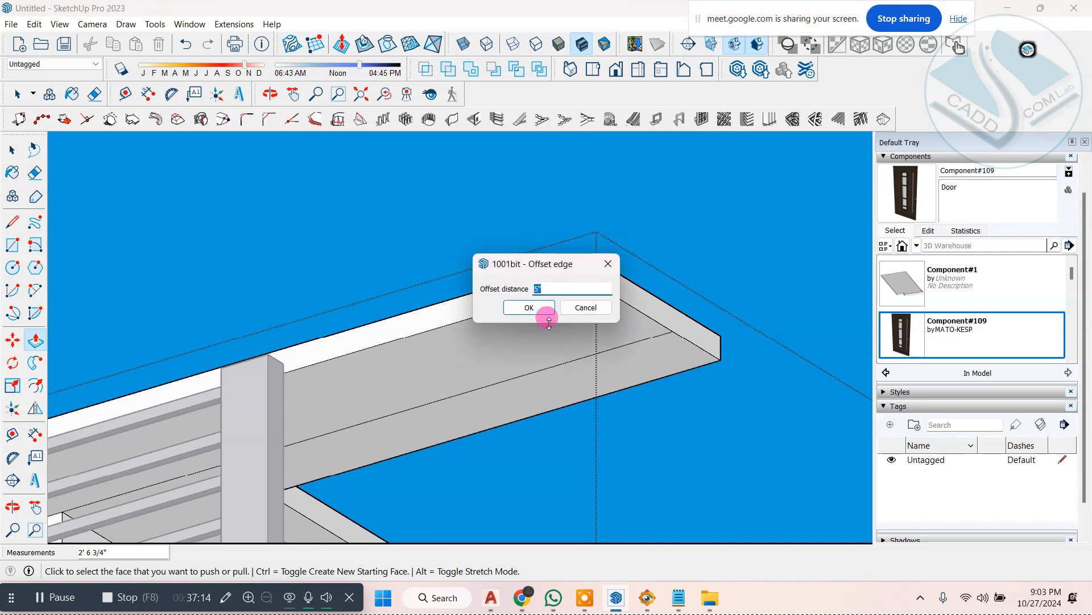
pyautogui.click(530, 310)
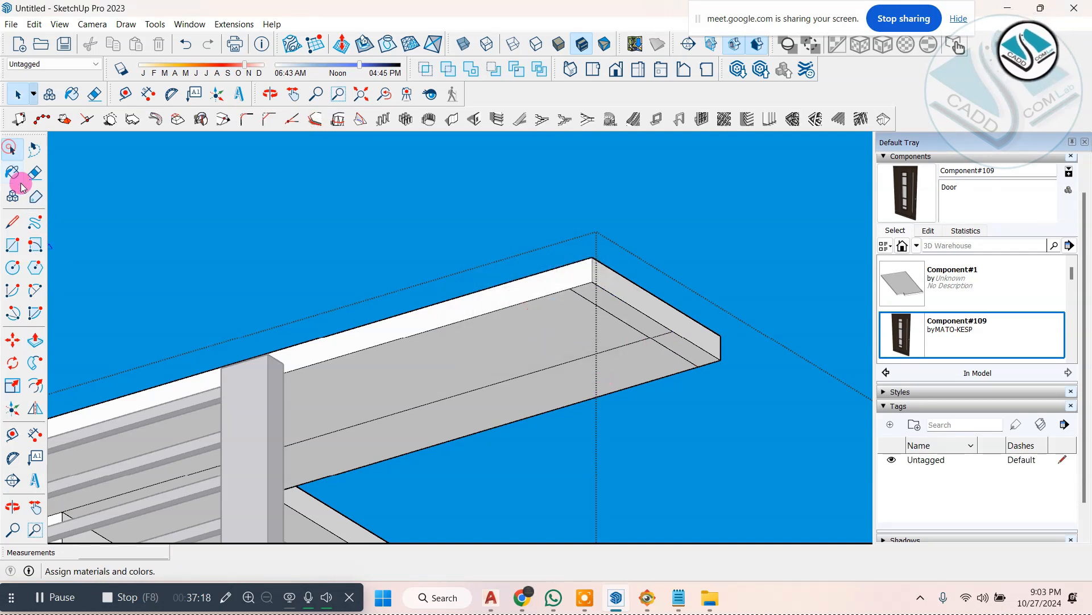
# Step: Erase the line segment that crosses the narrow end strip on the underside of the slab arm
pyautogui.scroll(4, 678, 347)
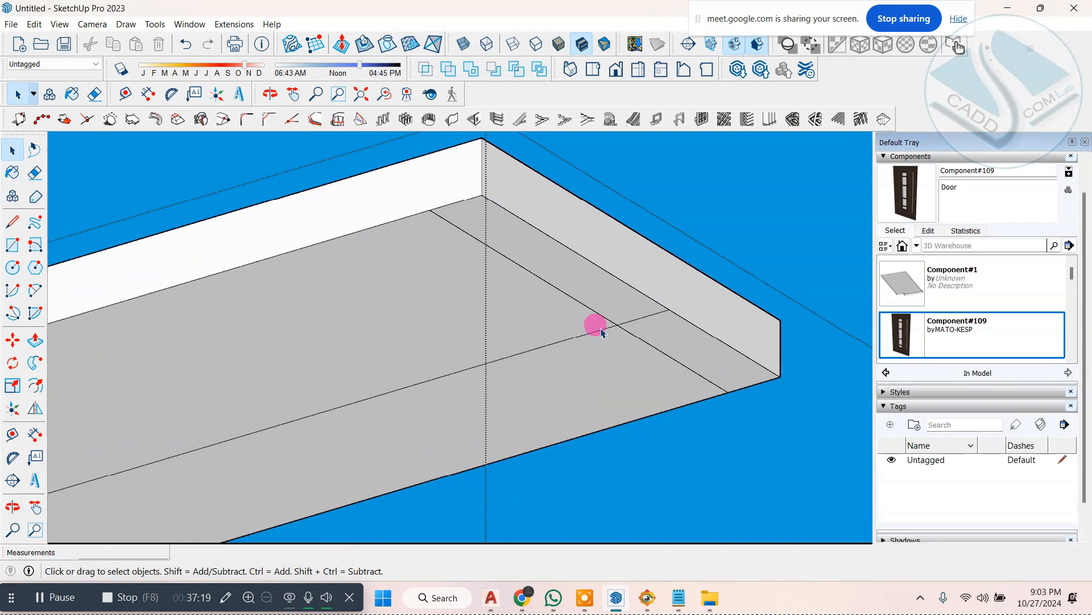
pyautogui.click(638, 323)
pyautogui.scroll(-2, 565, 313)
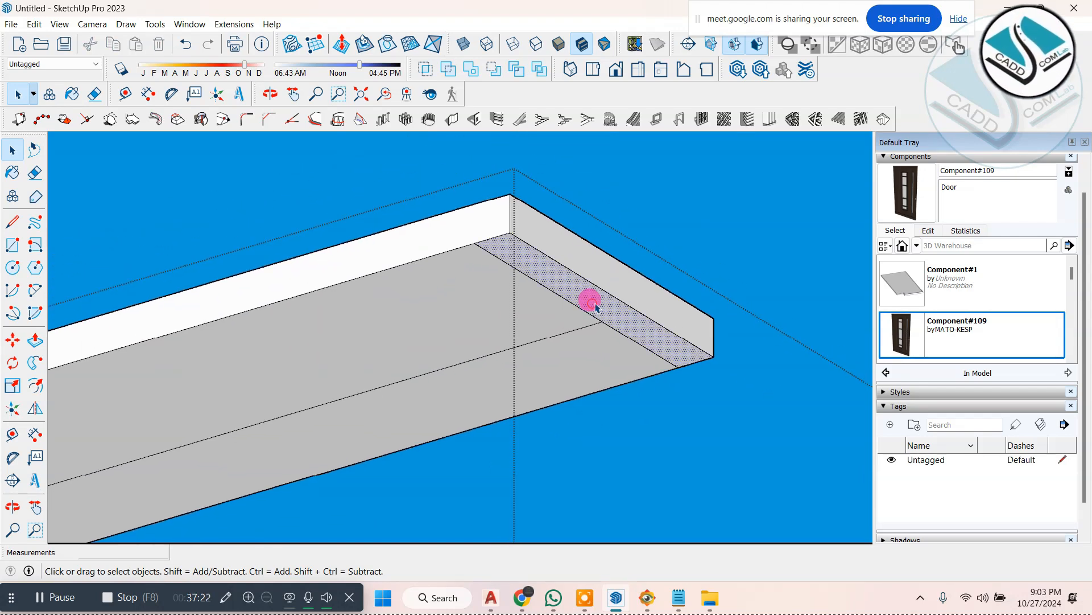
# Step: Pull the slab arm's end strip down 4' 3/4" to the roof edge as a vertical leg, and close the group
pyautogui.scroll(-3, 573, 221)
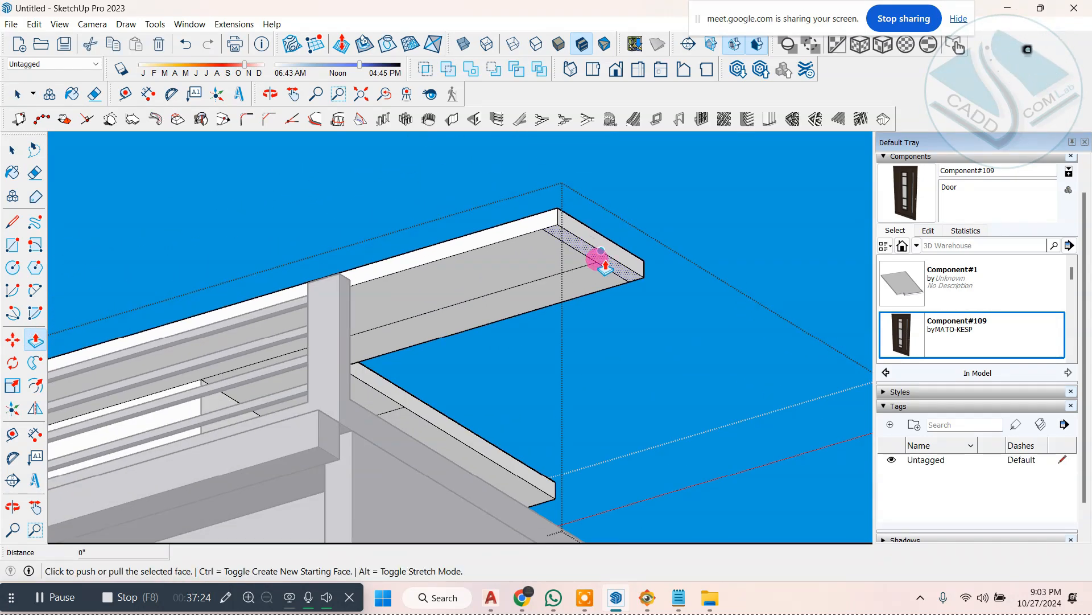
pyautogui.click(602, 262)
pyautogui.moveTo(558, 288)
pyautogui.mouseDown(button='middle')
pyautogui.moveTo(559, 370)
pyautogui.moveTo(415, 381)
pyautogui.moveTo(587, 271)
pyautogui.mouseUp(button='middle')
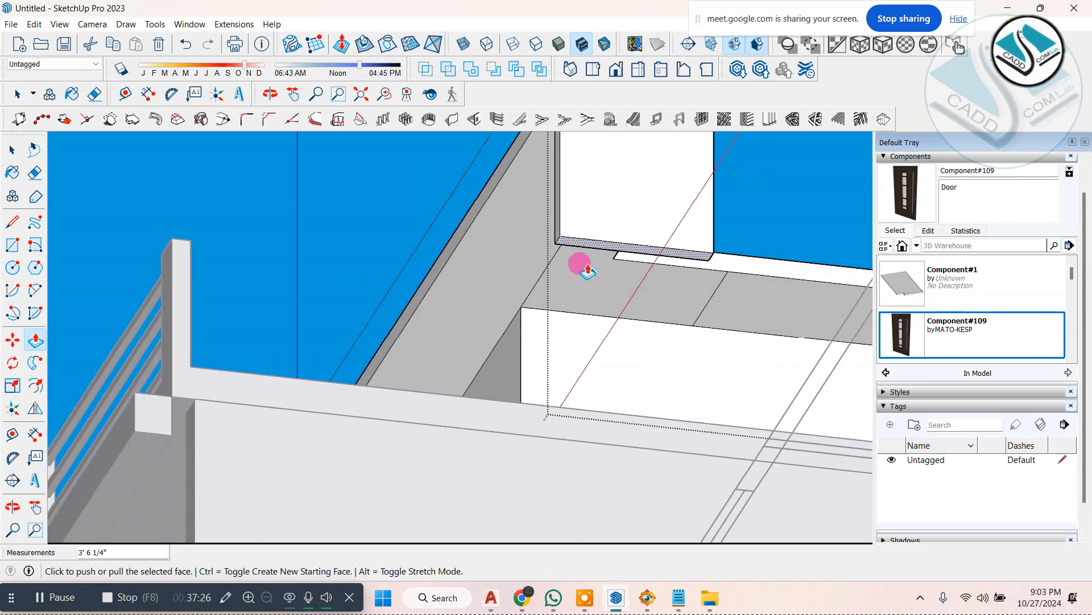
pyautogui.click(573, 245)
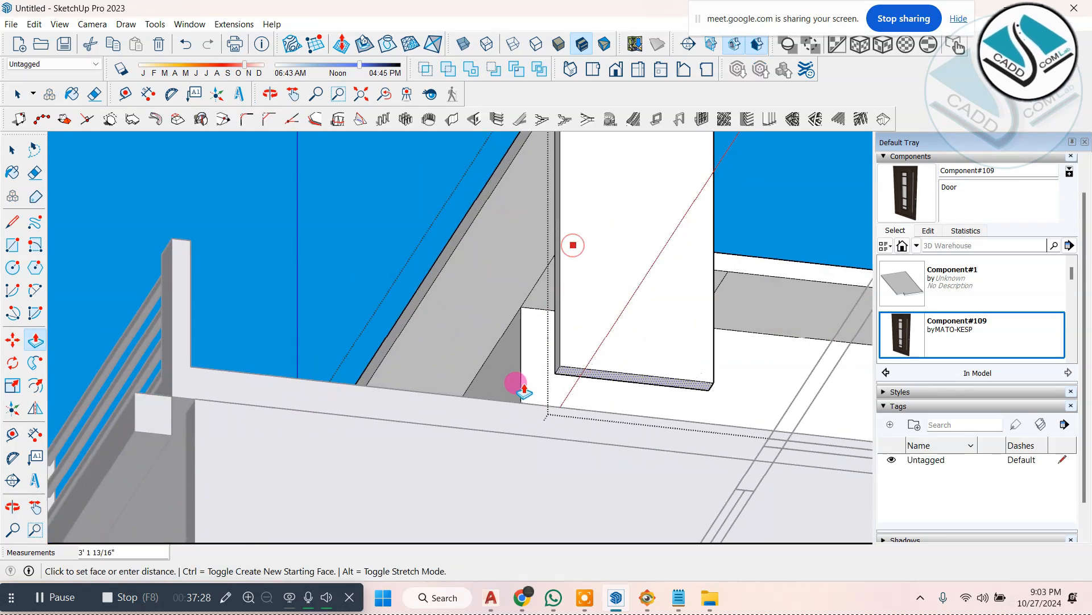
pyautogui.click(547, 407)
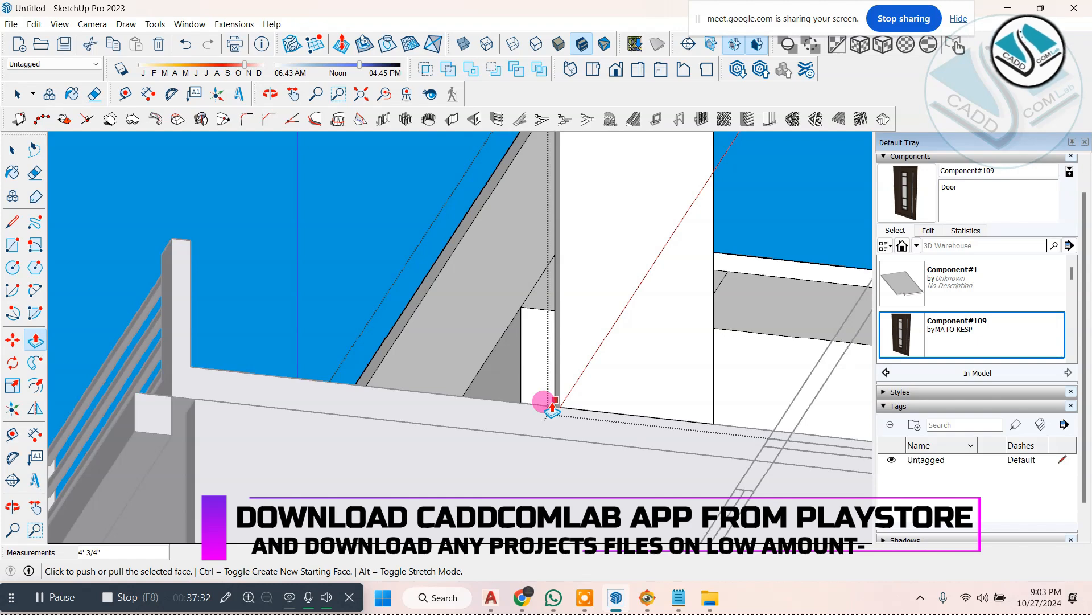
pyautogui.scroll(-5, 558, 387)
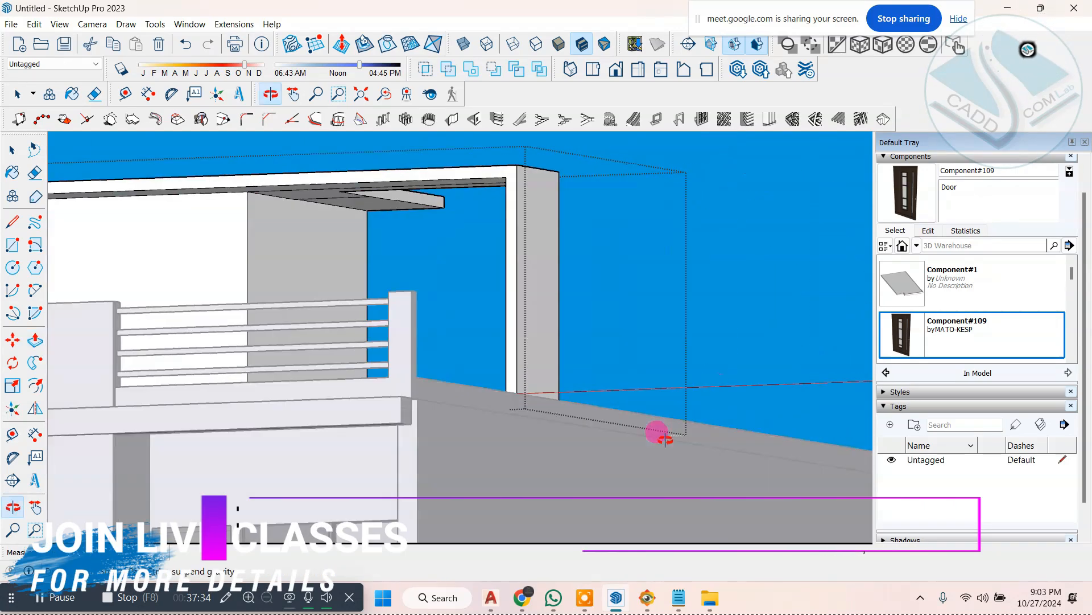
pyautogui.click(11, 149)
pyautogui.click(721, 271)
pyautogui.scroll(-4, 579, 320)
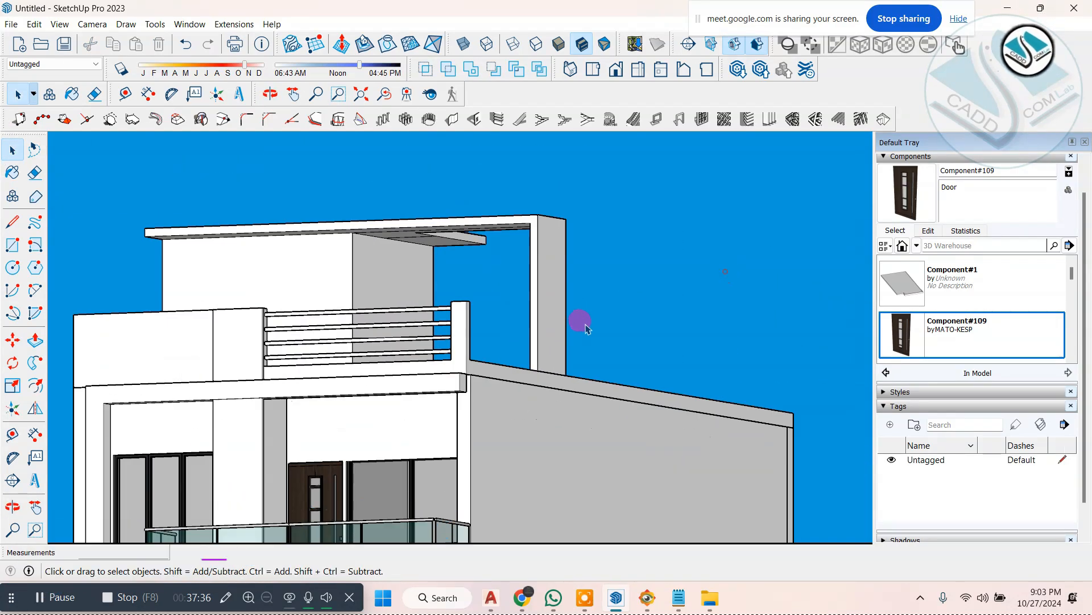
# Step: Open the canopy group and draw two long, narrow parallel rectangles on the top face of the projecting slab arm
pyautogui.moveTo(578, 321); pyautogui.dragTo(482, 427, button='middle')
pyautogui.moveTo(488, 433); pyautogui.dragTo(476, 493)
pyautogui.press('space')
pyautogui.scroll(6, 566, 204)
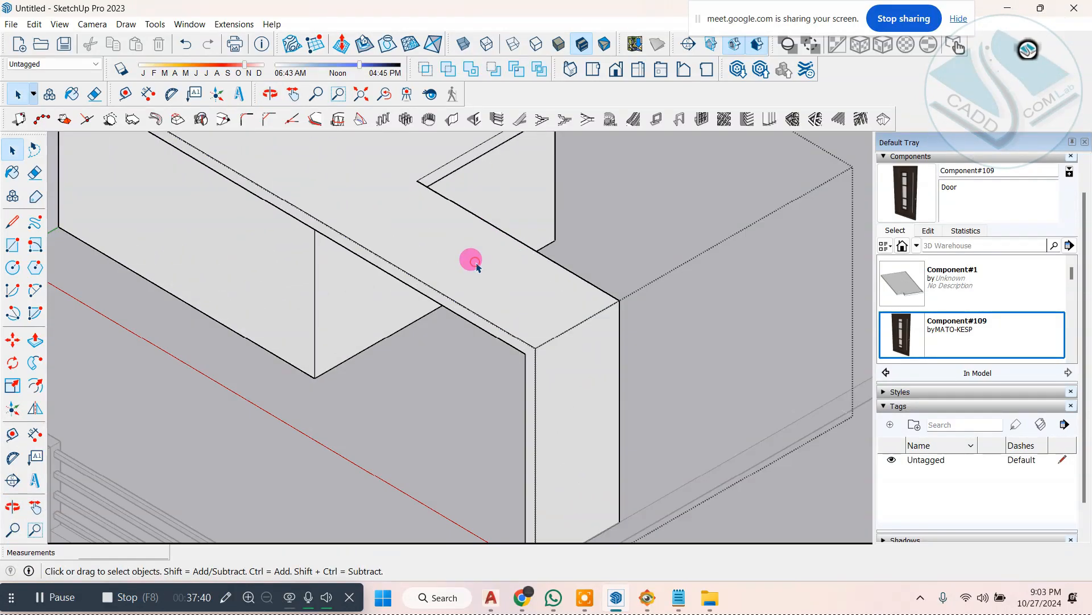
pyautogui.click(473, 265)
pyautogui.scroll(2, 456, 251)
pyautogui.click(436, 240)
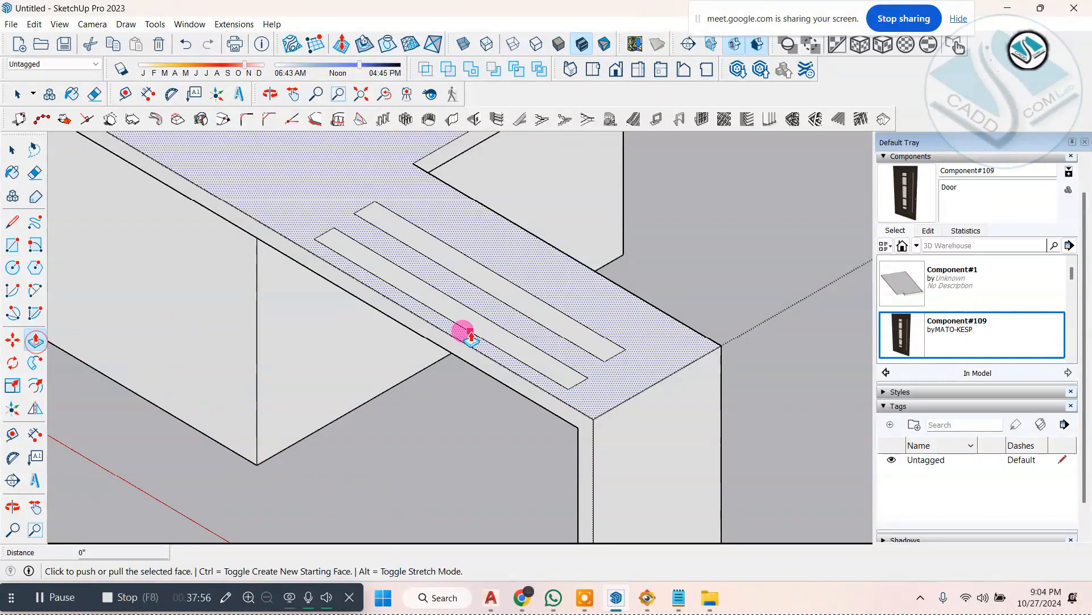
# Step: Push both narrow rectangles 5" down through the slab arm to cut open slots
pyautogui.click(559, 397)
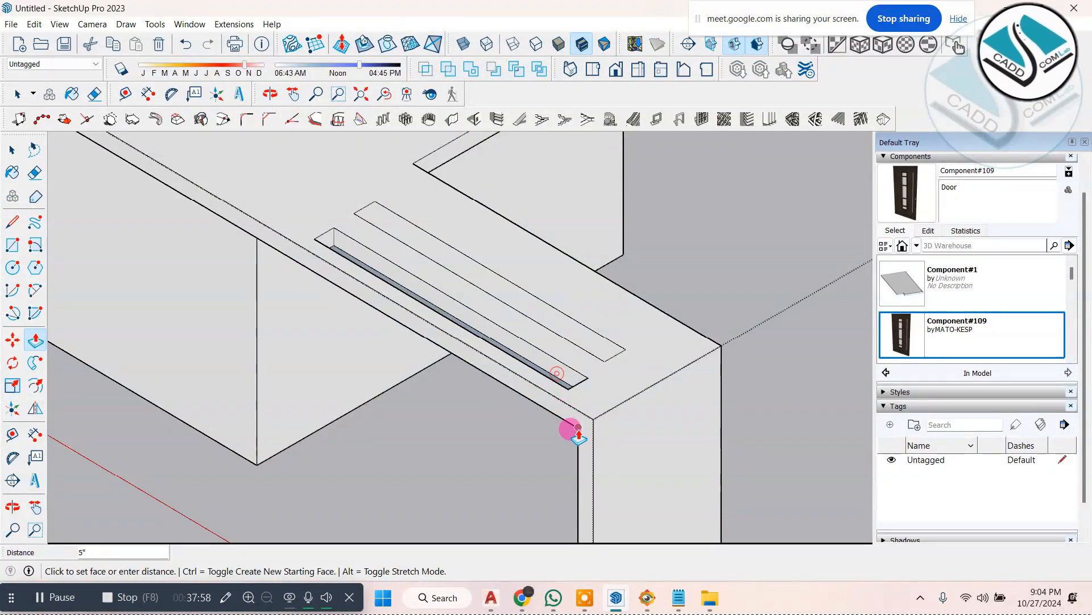
pyautogui.click(559, 427)
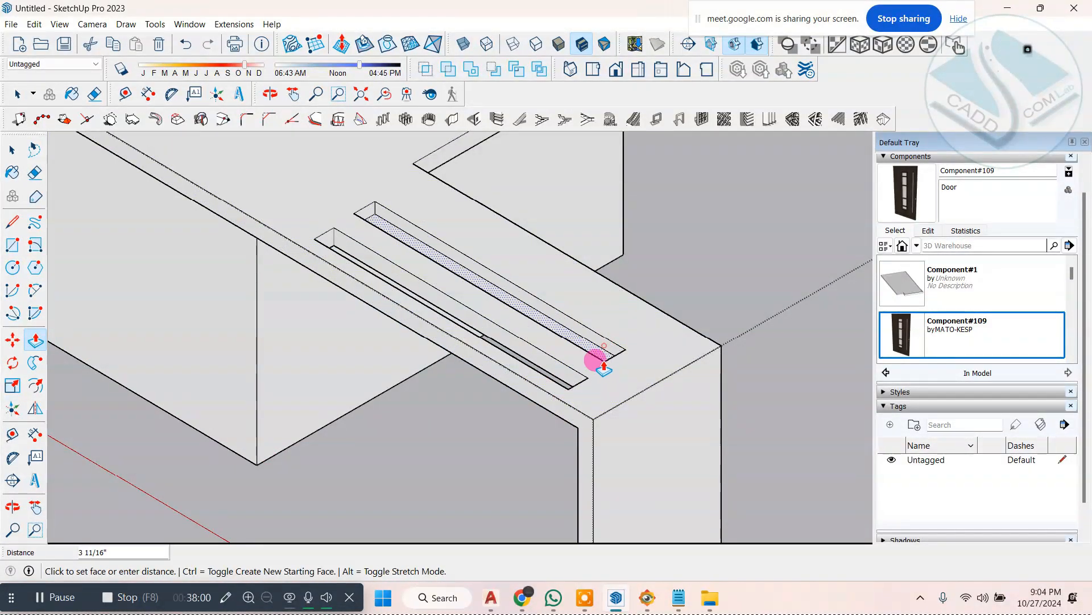
pyautogui.click(568, 422)
pyautogui.moveTo(569, 379); pyautogui.dragTo(485, 378, button='middle')
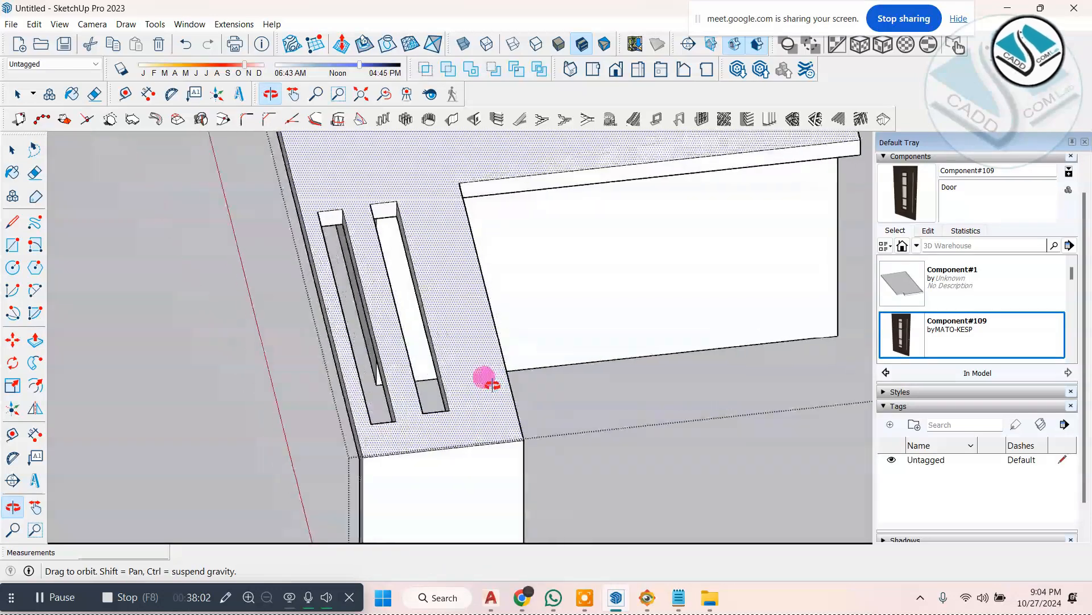
pyautogui.scroll(-5, 561, 395)
pyautogui.moveTo(561, 395); pyautogui.dragTo(540, 299, button='middle')
# Step: Switch to FastStone Image Viewer and examine the balcony, boundary wall and gate area in ELEVATION 1.jpg
pyautogui.click(653, 601)
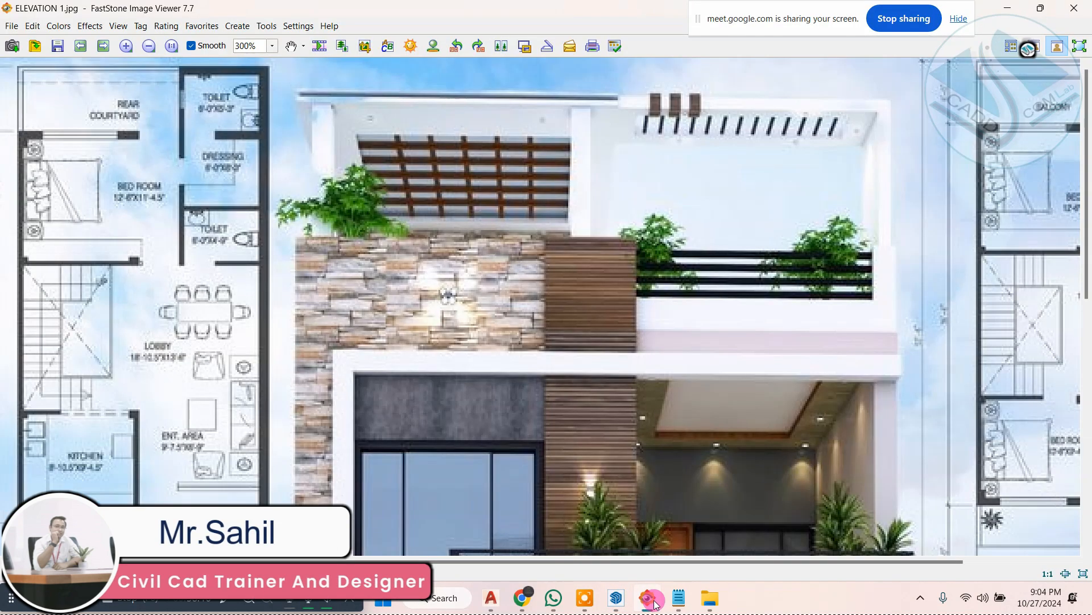
pyautogui.moveTo(612, 488); pyautogui.dragTo(481, 210)
pyautogui.moveTo(488, 470); pyautogui.dragTo(483, 255)
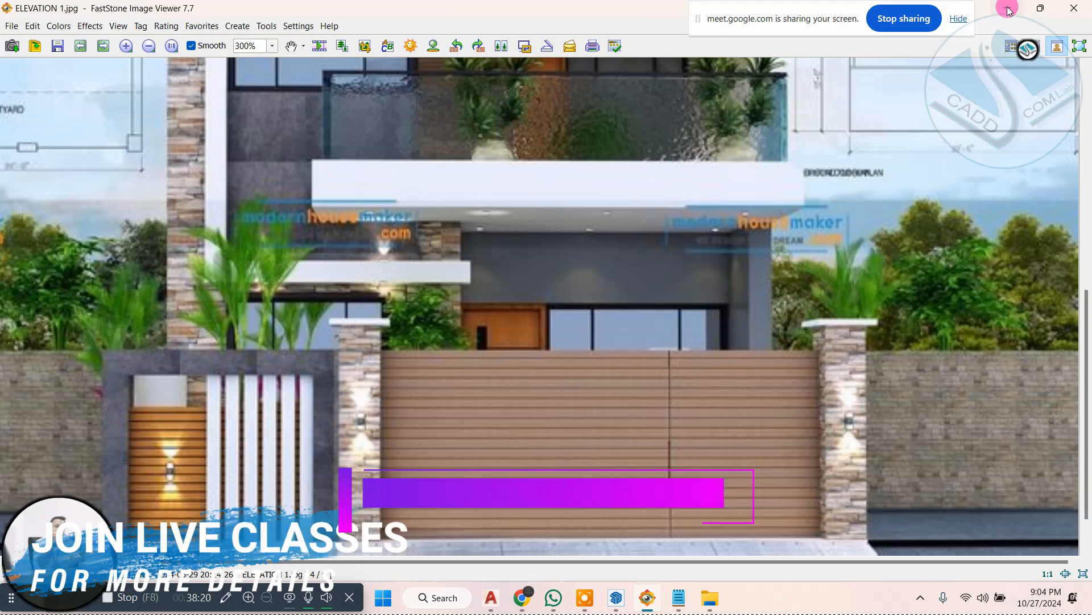
pyautogui.hotkey('alt', 'Tab')
# Step: Draw a ground rectangle about 5" wide and 12' 10" long, running forward from the house's front corner beside the ground-floor window
pyautogui.moveTo(551, 371)
pyautogui.mouseDown(button='middle')
pyautogui.moveTo(500, 273)
pyautogui.moveTo(493, 412)
pyautogui.moveTo(459, 428)
pyautogui.moveTo(450, 389)
pyautogui.moveTo(485, 420)
pyautogui.mouseUp(button='middle')
pyautogui.scroll(5, 493, 412)
pyautogui.scroll(-2, 477, 406)
pyautogui.scroll(-2, 450, 387)
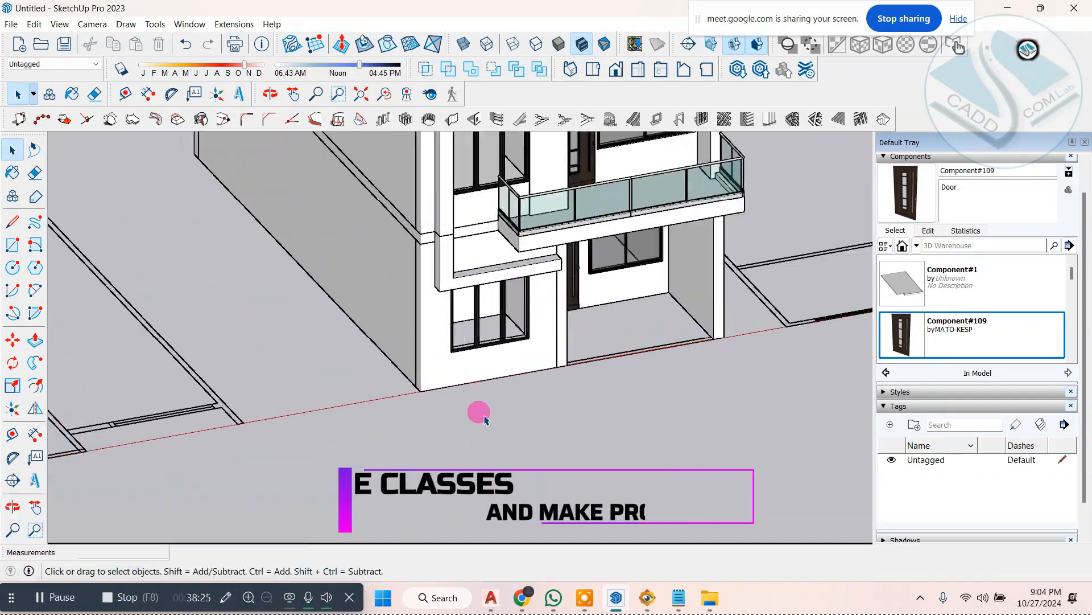
pyautogui.click(13, 245)
pyautogui.scroll(2, 417, 378)
pyautogui.scroll(-2, 397, 380)
pyautogui.scroll(2, 485, 478)
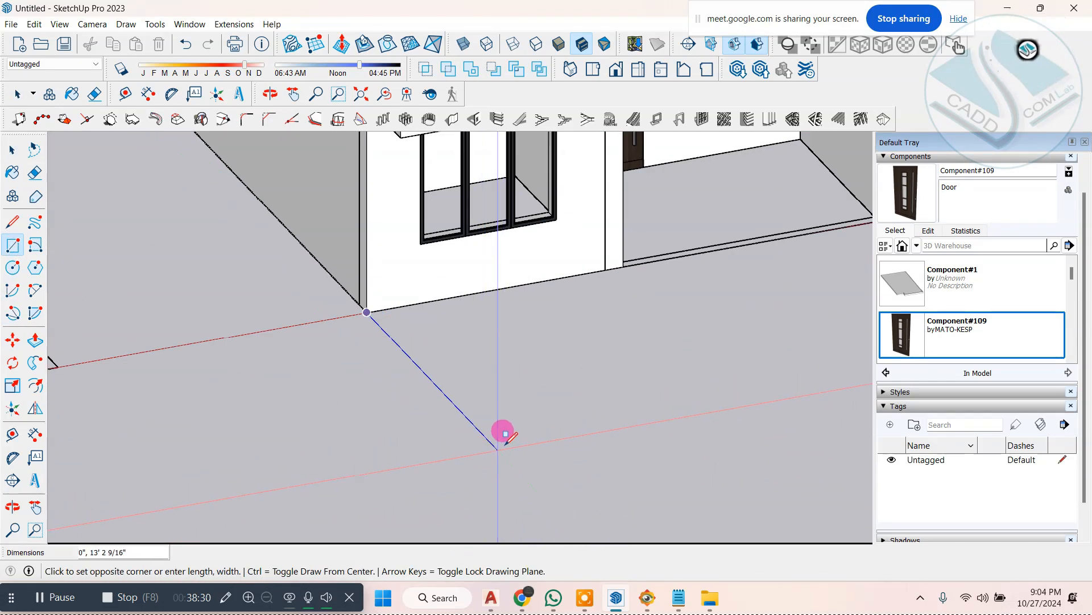
pyautogui.scroll(2, 505, 434)
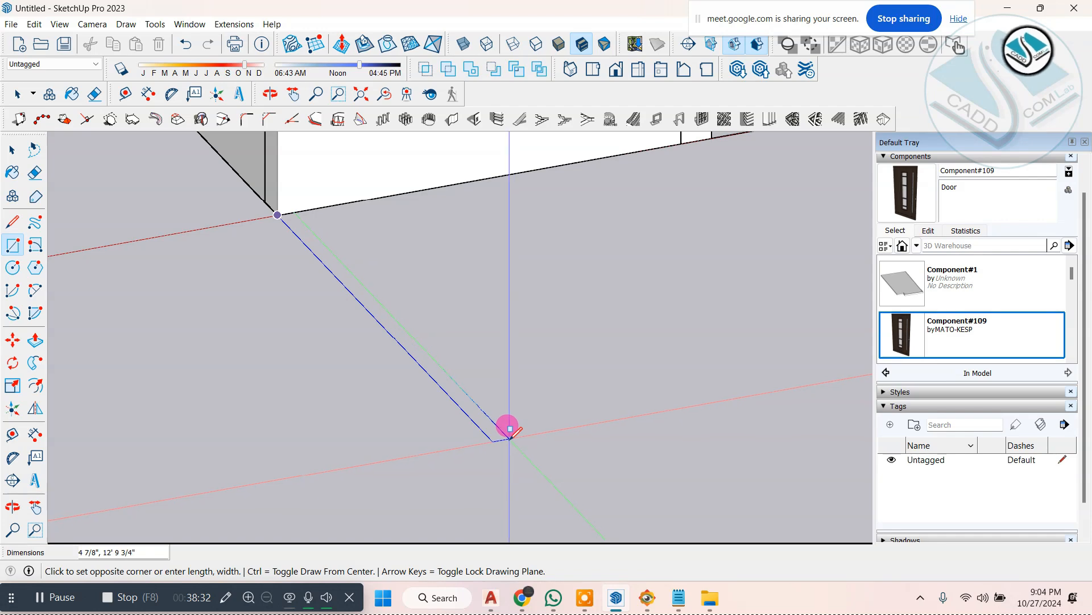
# Step: Pull the ground strip up into a side boundary wall about 4' 8" high
pyautogui.click(29, 340)
pyautogui.scroll(-1, 488, 452)
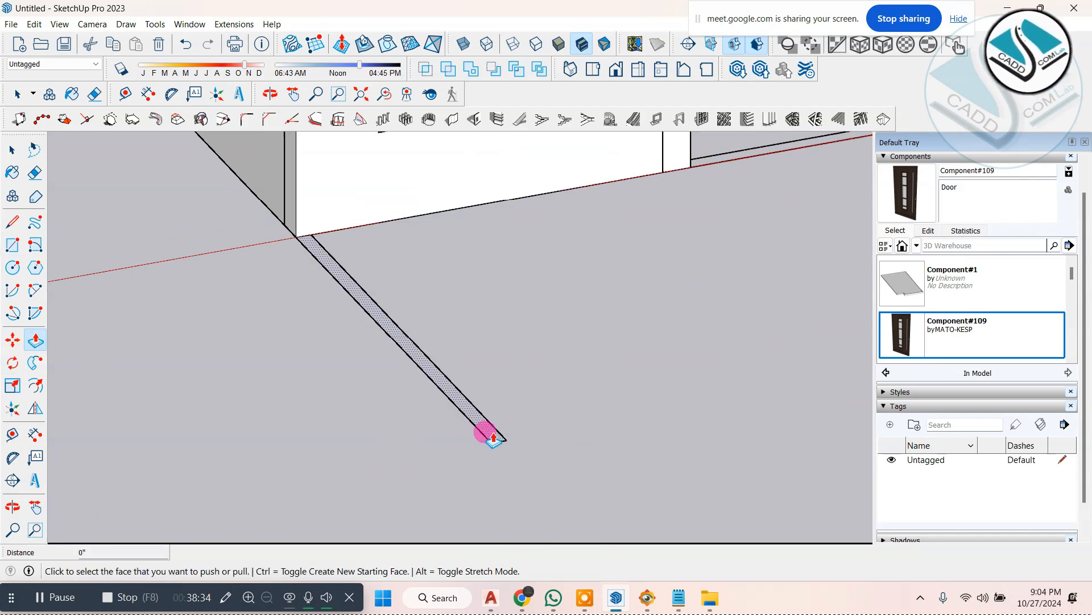
pyautogui.moveTo(493, 438); pyautogui.dragTo(397, 334)
pyautogui.scroll(-2, 434, 443)
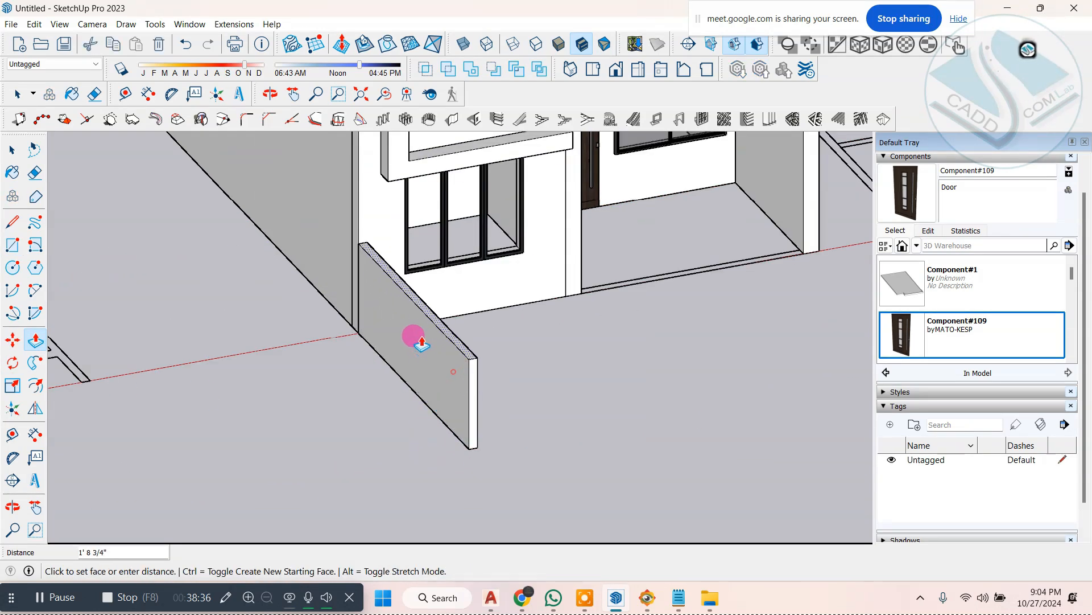
pyautogui.click(420, 336)
pyautogui.scroll(-2, 467, 396)
pyautogui.moveTo(539, 437); pyautogui.dragTo(159, 383, button='middle')
pyautogui.scroll(3, 283, 361)
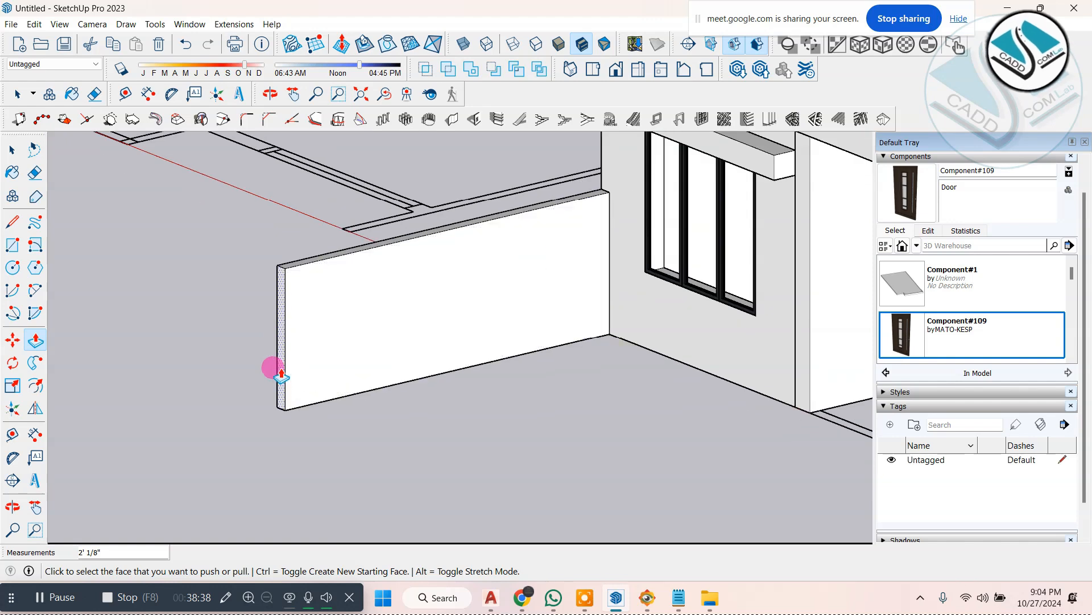
# Step: Shorten the side boundary wall by pushing its front end face 3' 8 1/4" toward the house
pyautogui.click(281, 370)
pyautogui.click(373, 339)
pyautogui.scroll(-2, 372, 339)
pyautogui.moveTo(425, 363); pyautogui.dragTo(431, 409, button='middle')
pyautogui.scroll(2, 457, 367)
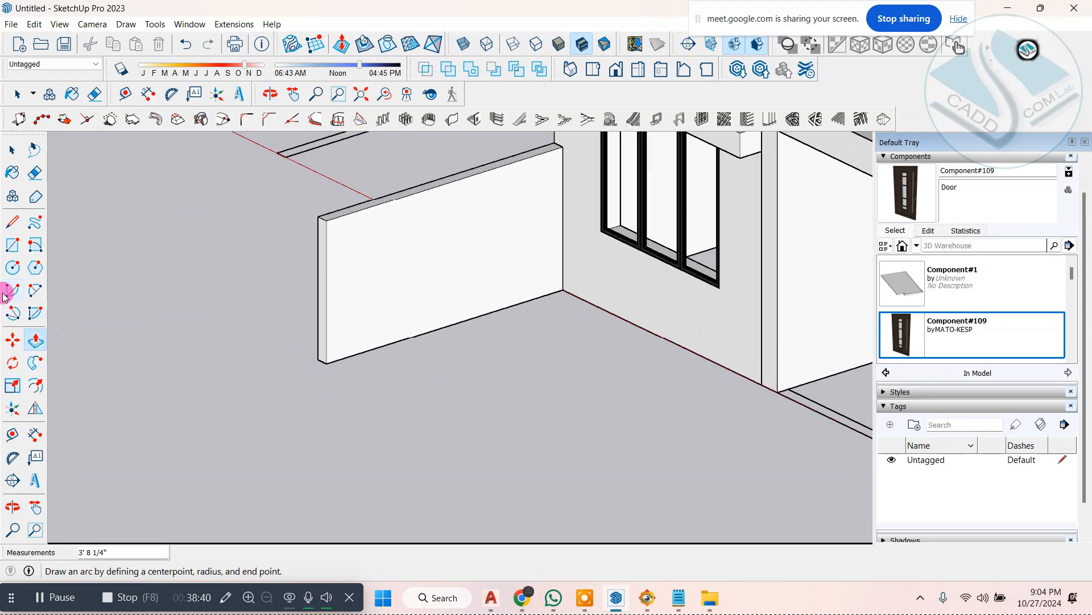
# Step: Split off a narrow vertical strip at the front end of the side wall's inner face and pull it out 4' 10 5/16" as a front wall
pyautogui.click(17, 230)
pyautogui.scroll(2, 364, 211)
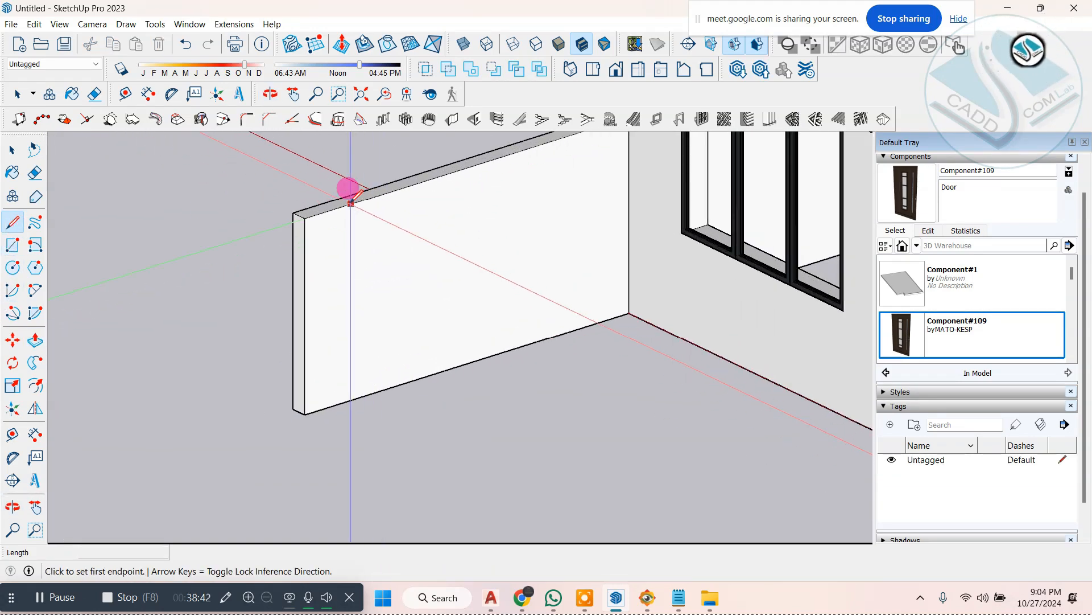
pyautogui.click(320, 213)
pyautogui.click(319, 408)
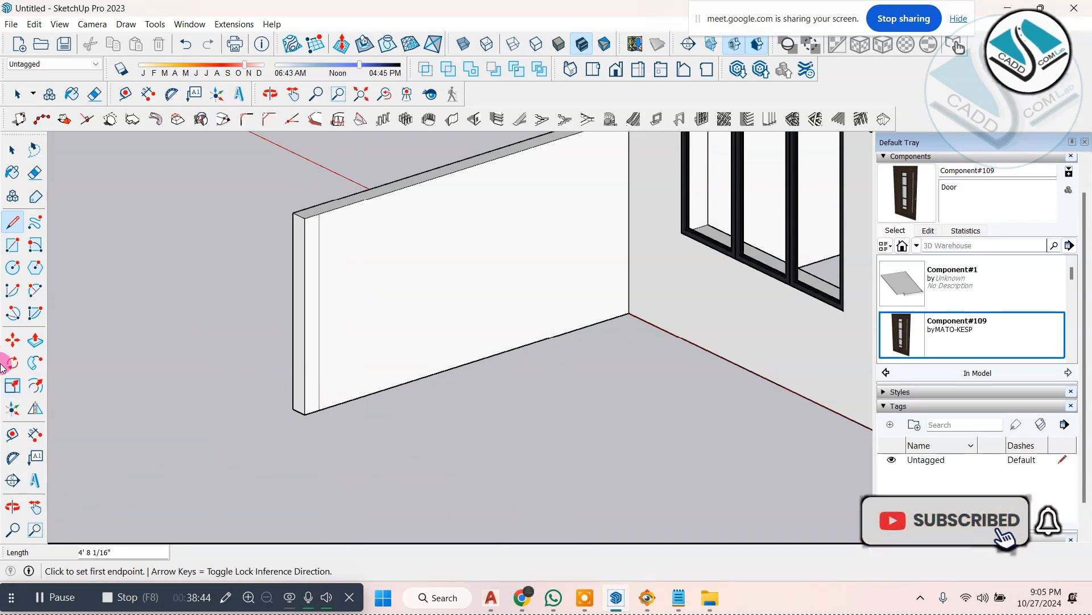
pyautogui.click(31, 340)
pyautogui.moveTo(305, 301); pyautogui.dragTo(335, 371)
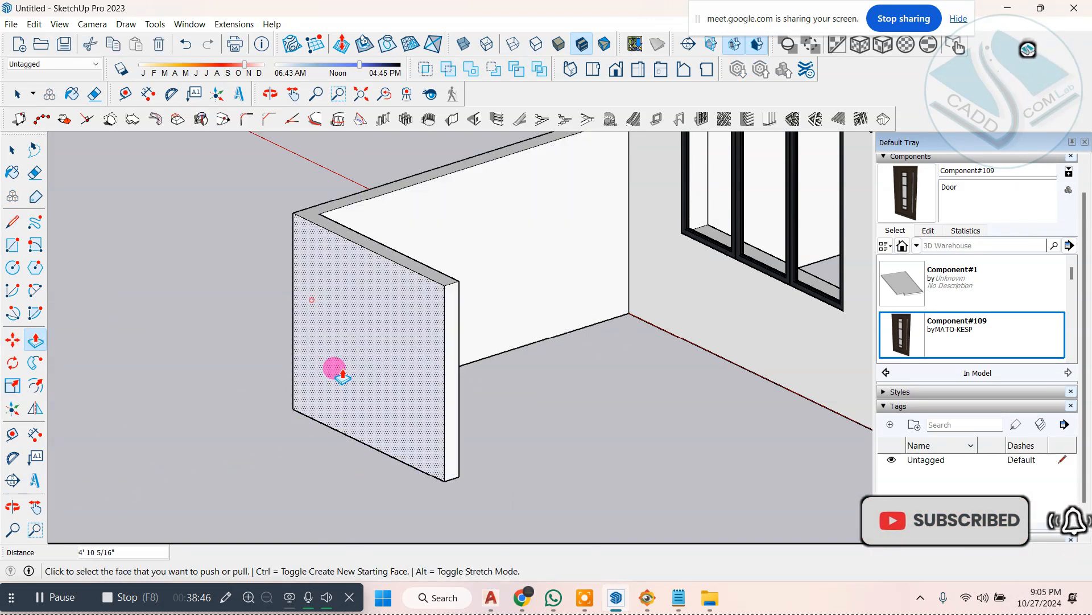
pyautogui.scroll(-2, 429, 393)
# Step: Extend the end of the front boundary wall about 5' 4 1/2" to line up with the middle pillar
pyautogui.click(392, 393)
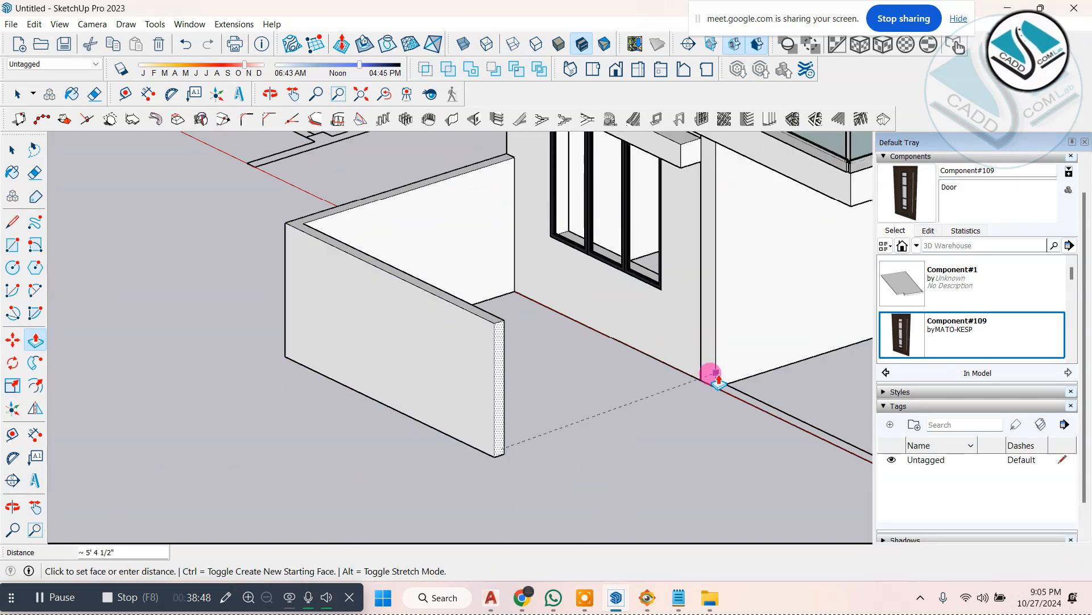
pyautogui.moveTo(492, 357); pyautogui.dragTo(755, 370, button='middle')
pyautogui.scroll(3, 683, 371)
pyautogui.moveTo(639, 371); pyautogui.dragTo(484, 387, button='middle')
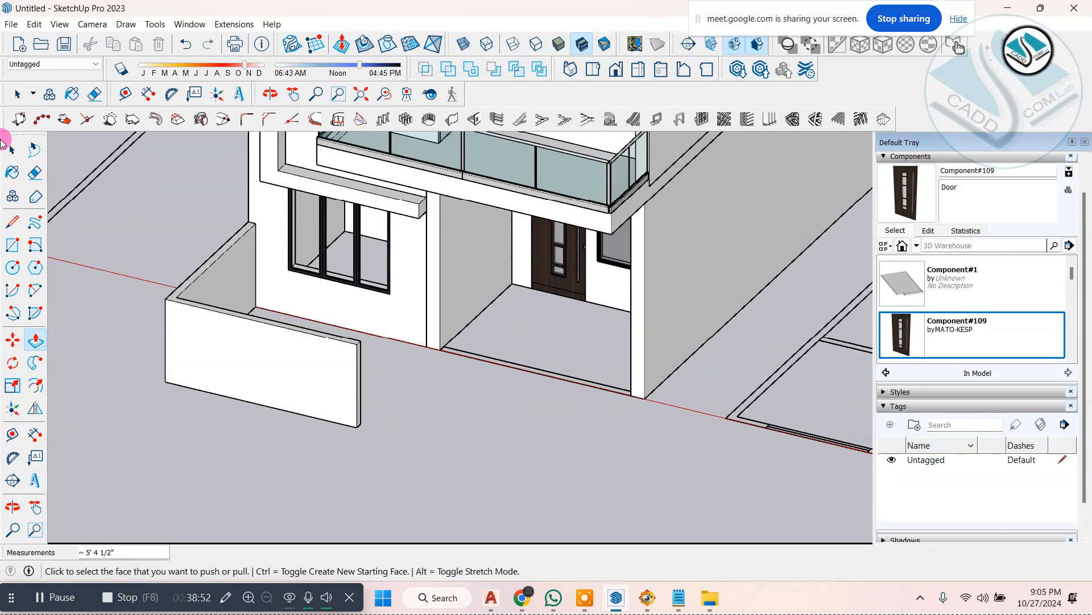
# Step: Pull the front wall's outer face out 2 1/16" and extend its end about 11' 4 5/16" to the house's far side
pyautogui.moveTo(388, 310); pyautogui.dragTo(295, 337, button='middle')
pyautogui.press('space')
pyautogui.scroll(2, 347, 413)
pyautogui.click(263, 332)
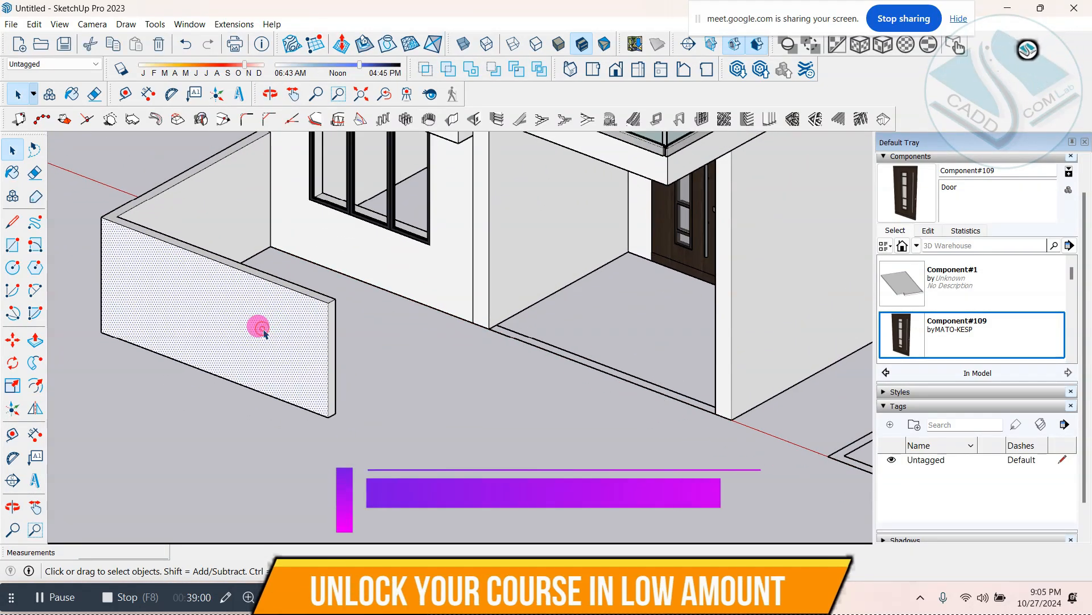
pyautogui.click(34, 340)
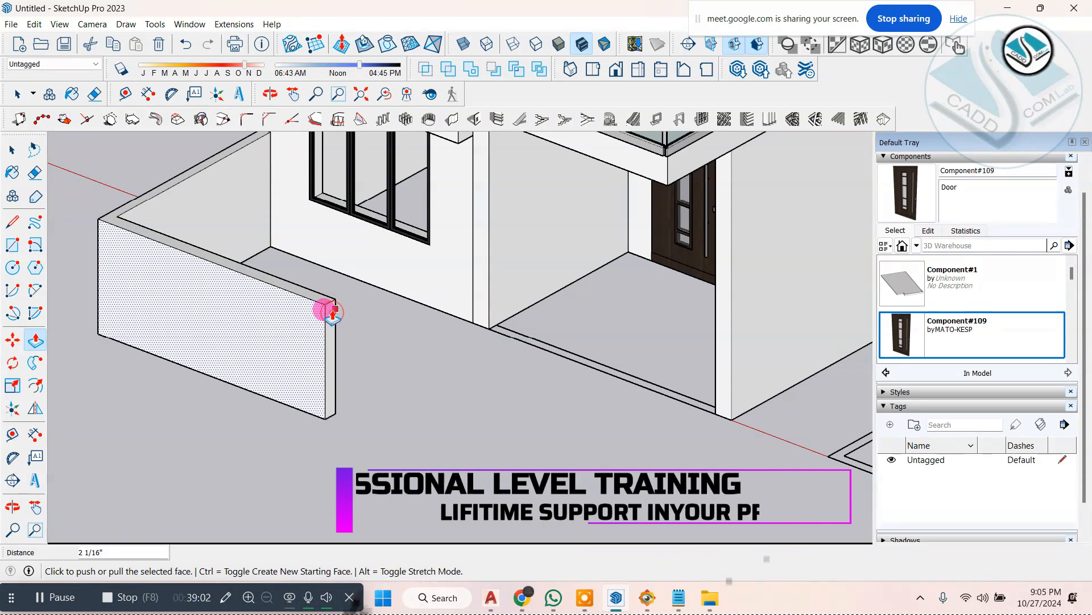
pyautogui.click(326, 312)
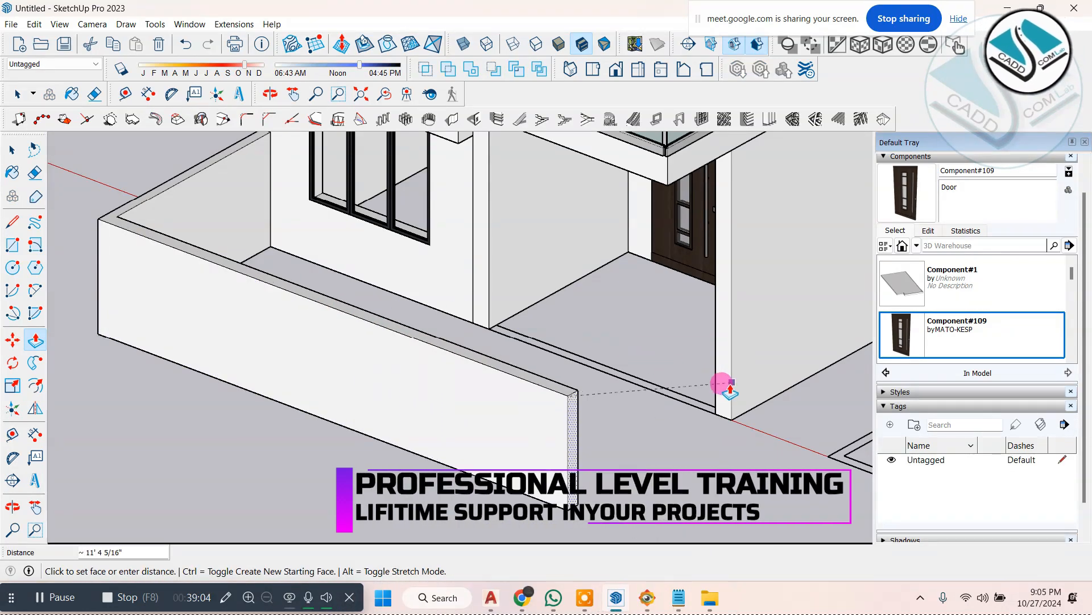
pyautogui.click(722, 391)
# Step: Split off a narrow vertical strip at the far end of the front wall's inner face and pull it 4' 11 5/16" toward the house
pyautogui.moveTo(718, 384); pyautogui.dragTo(251, 409, button='middle')
pyautogui.scroll(3, 249, 405)
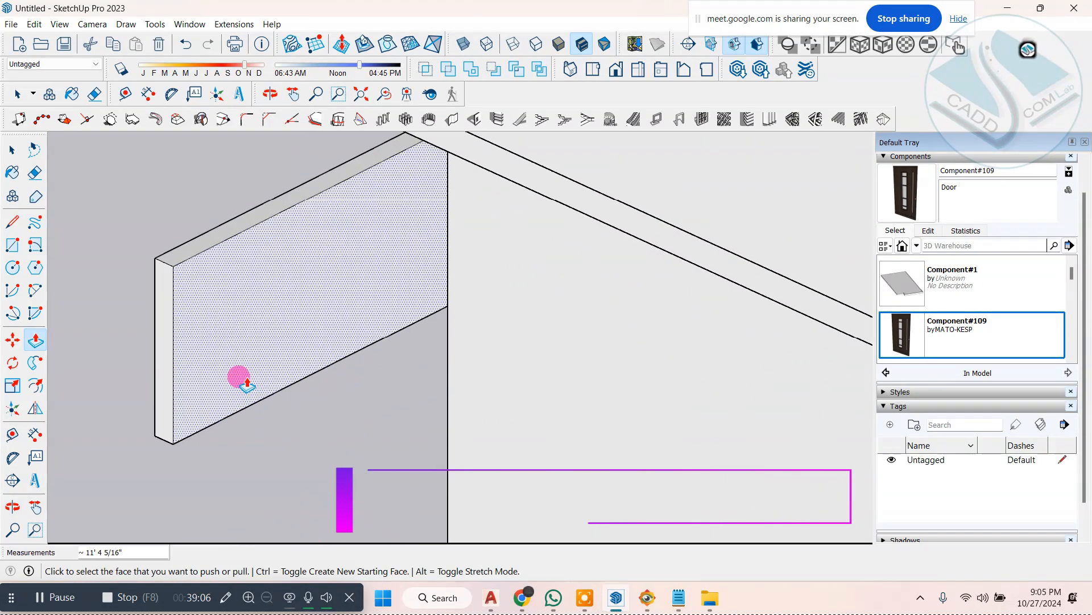
pyautogui.click(12, 221)
pyautogui.scroll(1, 162, 268)
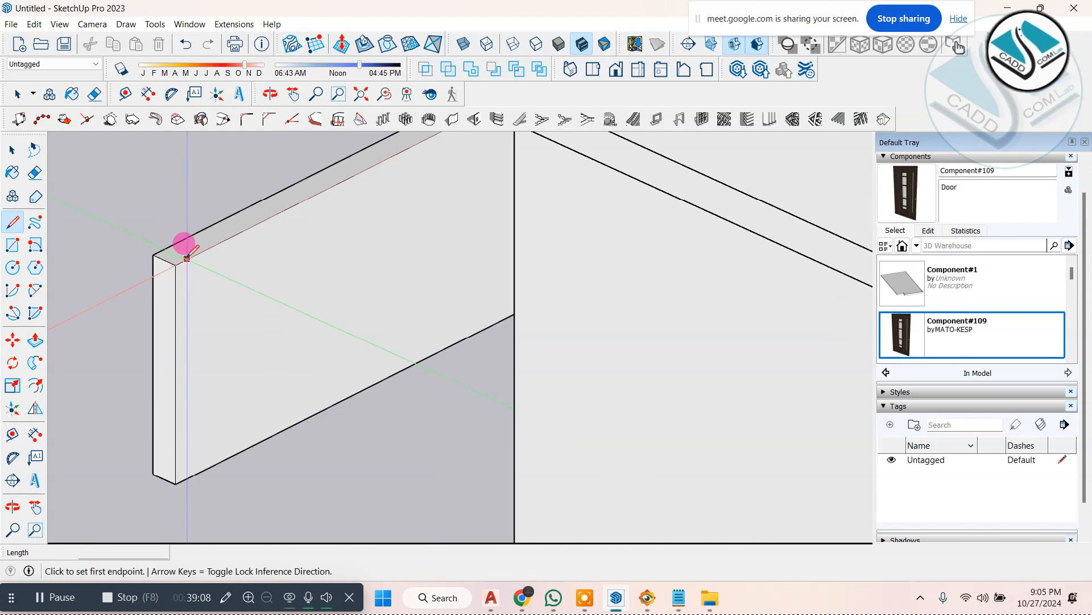
pyautogui.click(38, 340)
pyautogui.moveTo(178, 391); pyautogui.dragTo(384, 568, button='middle')
pyautogui.moveTo(350, 410); pyautogui.dragTo(339, 426, button='middle')
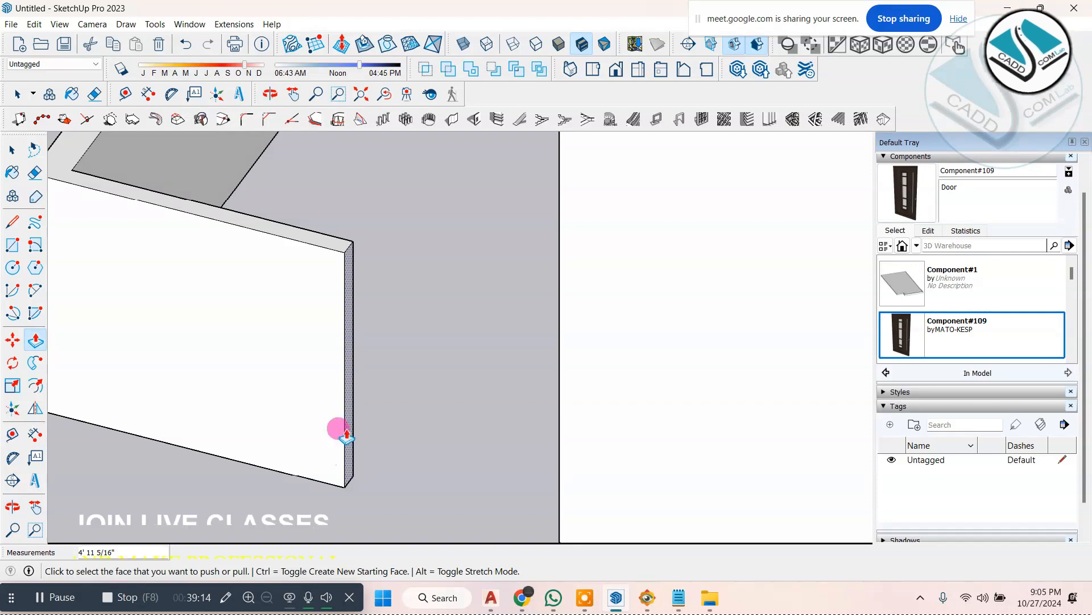
# Step: Extend the second side wall's end face back to the house's front corner to close the boundary wall
pyautogui.click(349, 434)
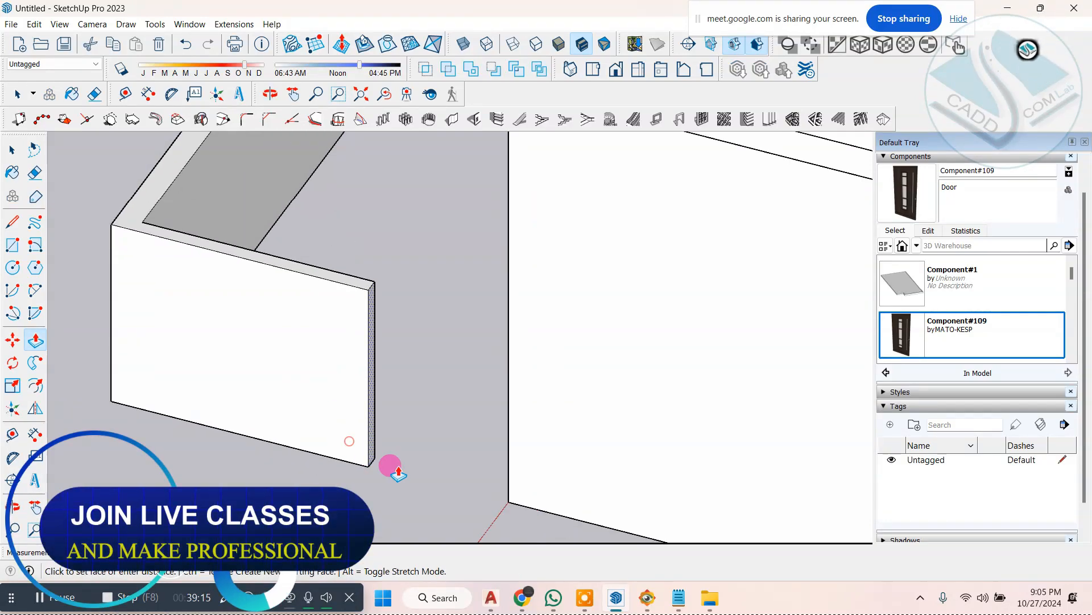
pyautogui.click(506, 501)
pyautogui.scroll(-5, 534, 430)
pyautogui.moveTo(538, 430); pyautogui.dragTo(814, 387, button='middle')
pyautogui.moveTo(442, 373)
pyautogui.mouseDown(button='middle')
pyautogui.moveTo(455, 370)
pyautogui.moveTo(447, 361)
pyautogui.mouseUp(button='middle')
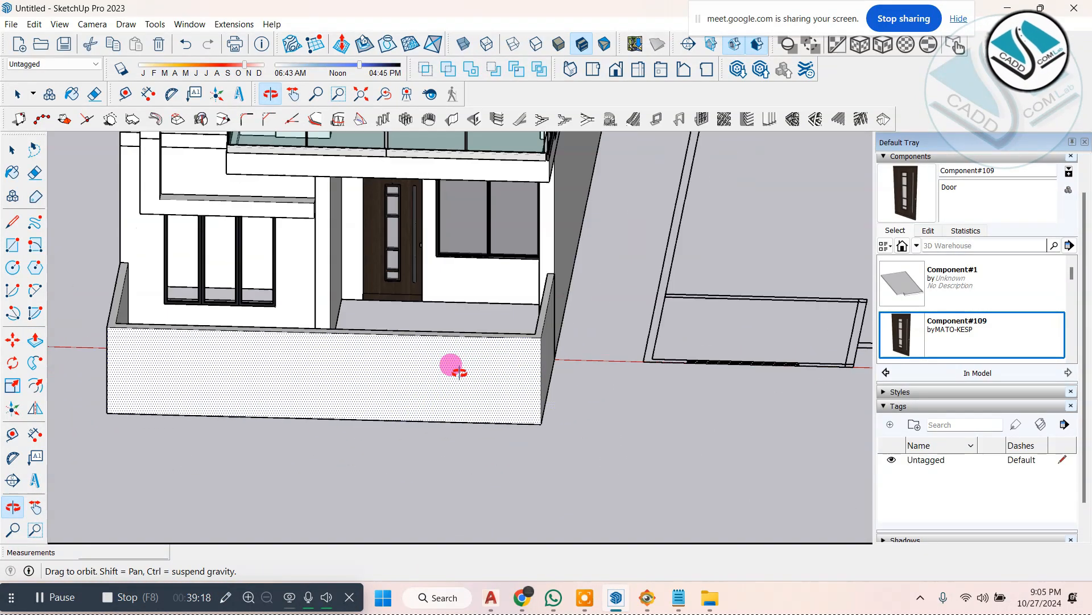
# Step: Draw a vertical line about 4' 8 1/16" on the front wall's outer face at the middle pillar and continue it across the wall's top
pyautogui.scroll(3, 276, 325)
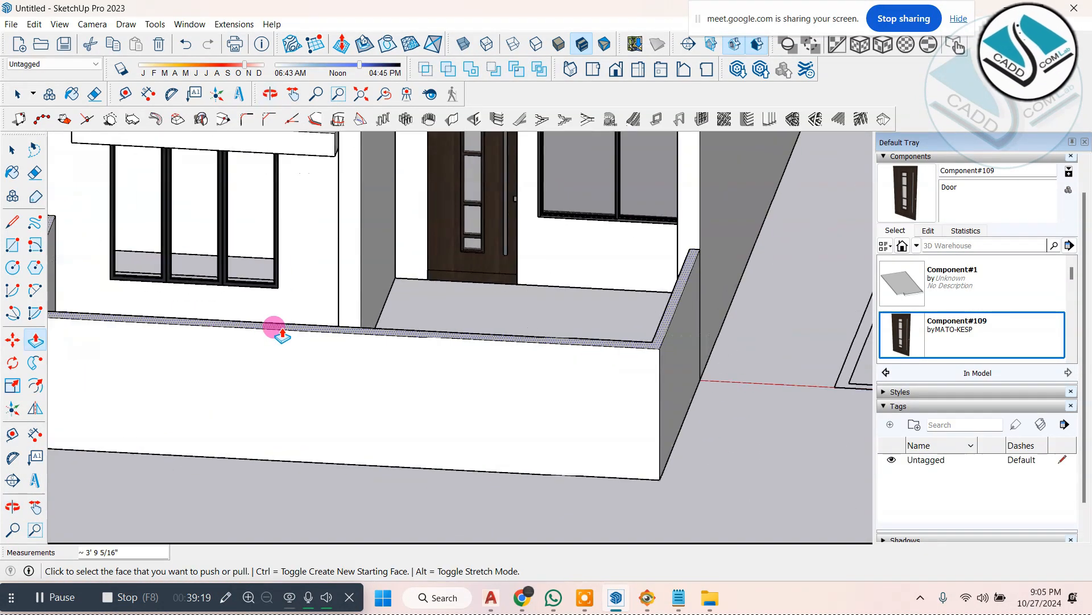
pyautogui.click(15, 224)
pyautogui.click(367, 334)
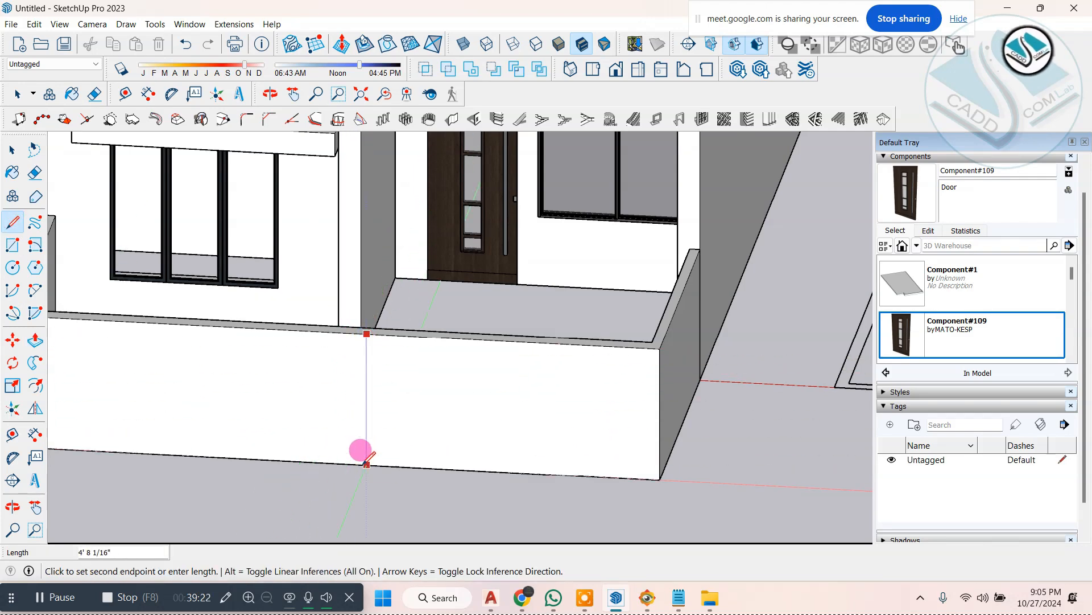
pyautogui.moveTo(397, 335); pyautogui.dragTo(346, 405, button='middle')
pyautogui.scroll(4, 341, 399)
pyautogui.click(339, 392)
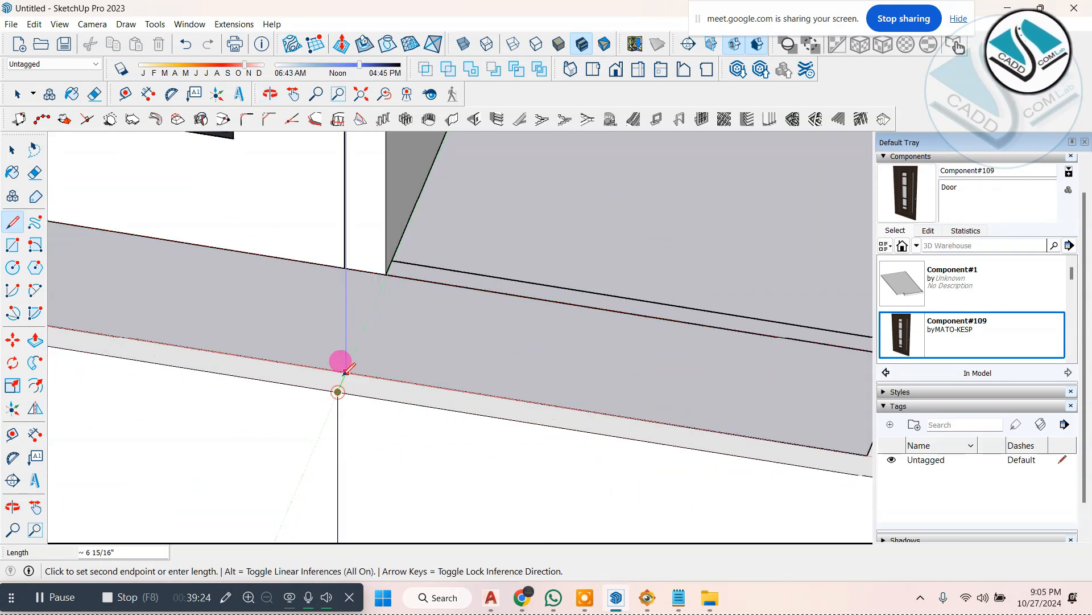
pyautogui.click(345, 374)
# Step: Draw an edge across the front wall's top where it meets the side wall on the door side
pyautogui.scroll(-4, 394, 345)
pyautogui.moveTo(397, 344); pyautogui.dragTo(414, 375, button='middle')
pyautogui.scroll(4, 620, 393)
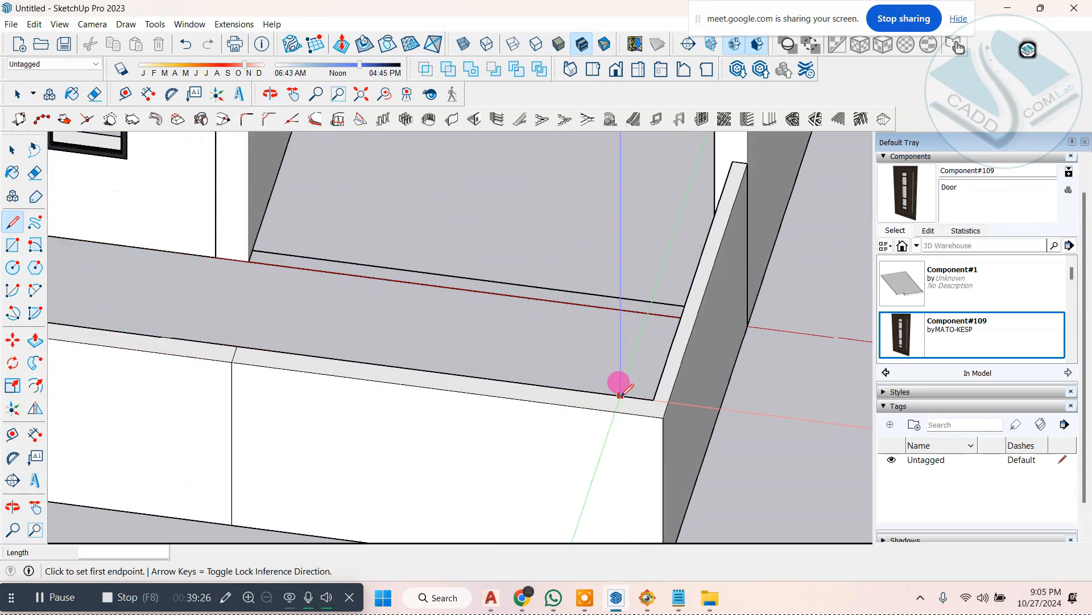
pyautogui.click(661, 401)
pyautogui.click(654, 420)
pyautogui.scroll(-3, 565, 410)
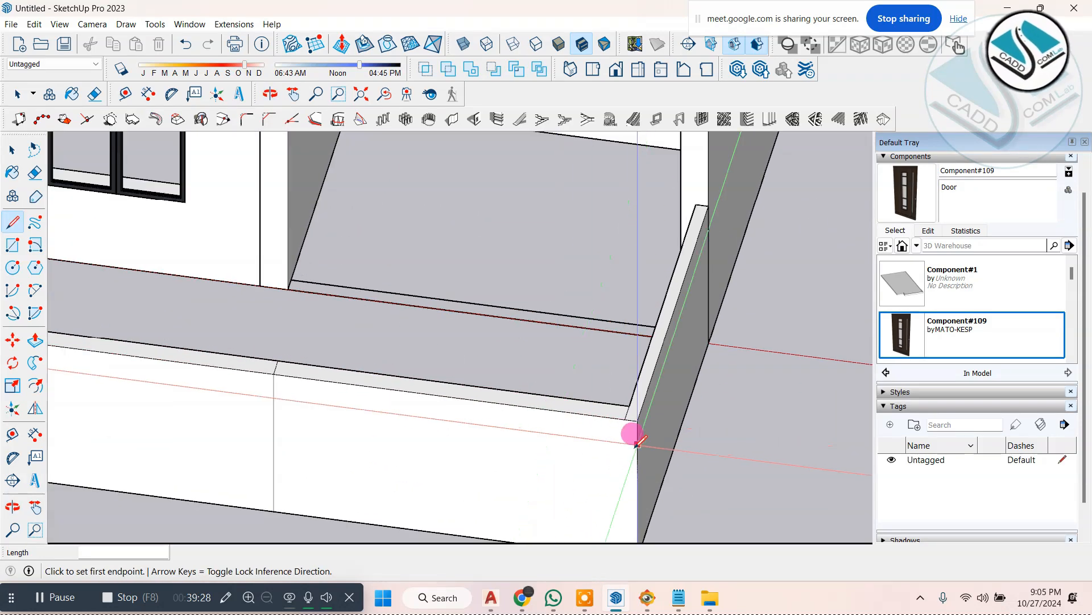
pyautogui.moveTo(630, 444)
pyautogui.mouseDown(button='middle')
pyautogui.moveTo(609, 425)
pyautogui.moveTo(557, 425)
pyautogui.mouseUp(button='middle')
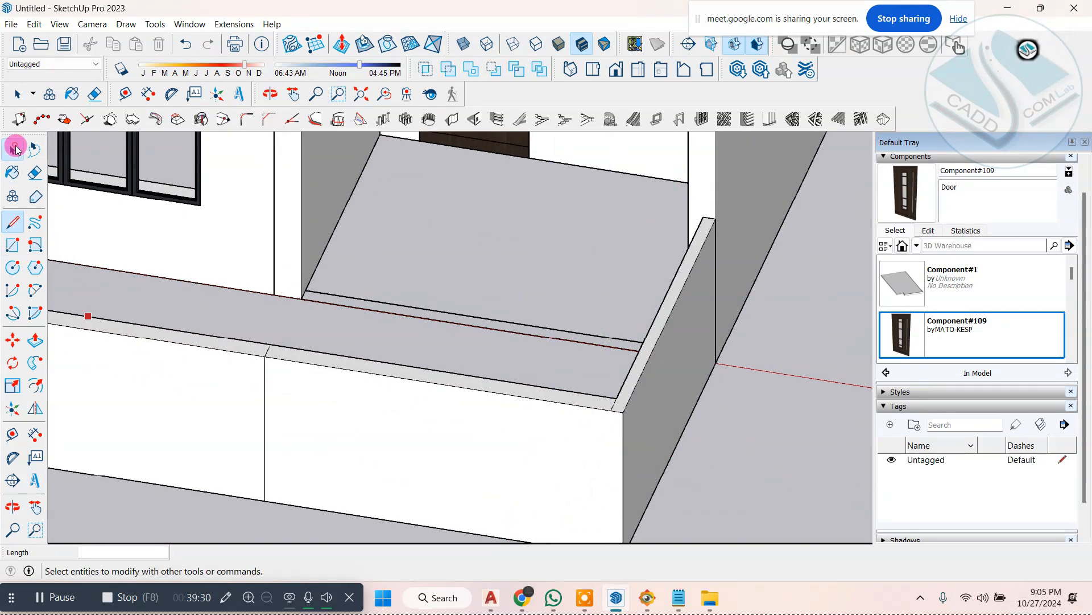
# Step: Push the front wall section before the entrance back 6 15/16" through the wall's thickness
pyautogui.click(14, 149)
pyautogui.click(27, 344)
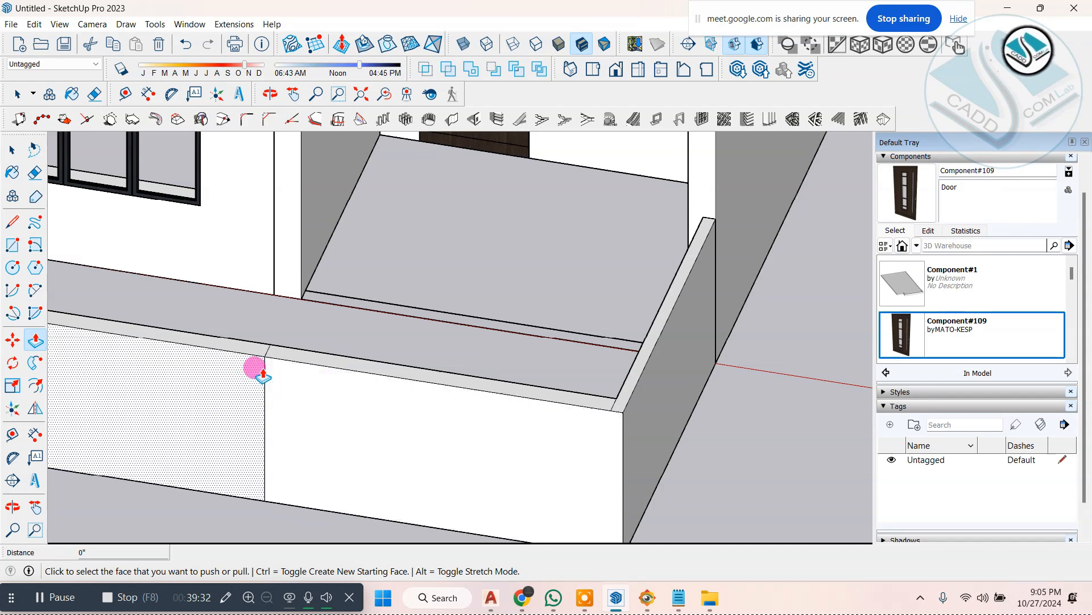
pyautogui.click(255, 367)
pyautogui.click(254, 343)
pyautogui.hotkey('ctrl', 'z')
pyautogui.click(271, 368)
pyautogui.click(257, 347)
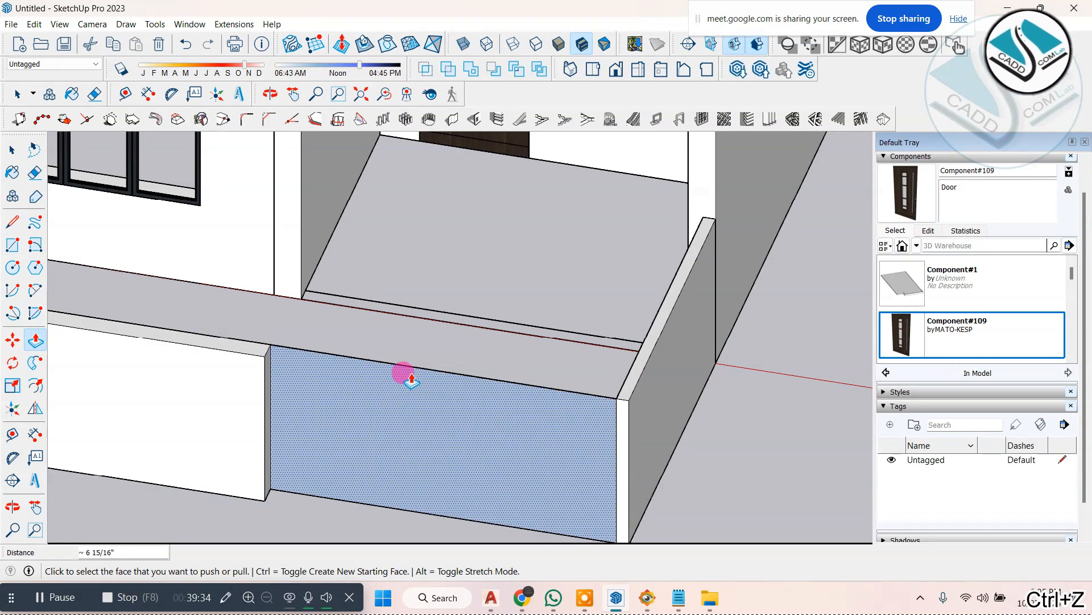
# Step: Delete the leftover thin face of the pushed section to open the gate gap in the front wall
pyautogui.scroll(-2, 402, 376)
pyautogui.click(12, 149)
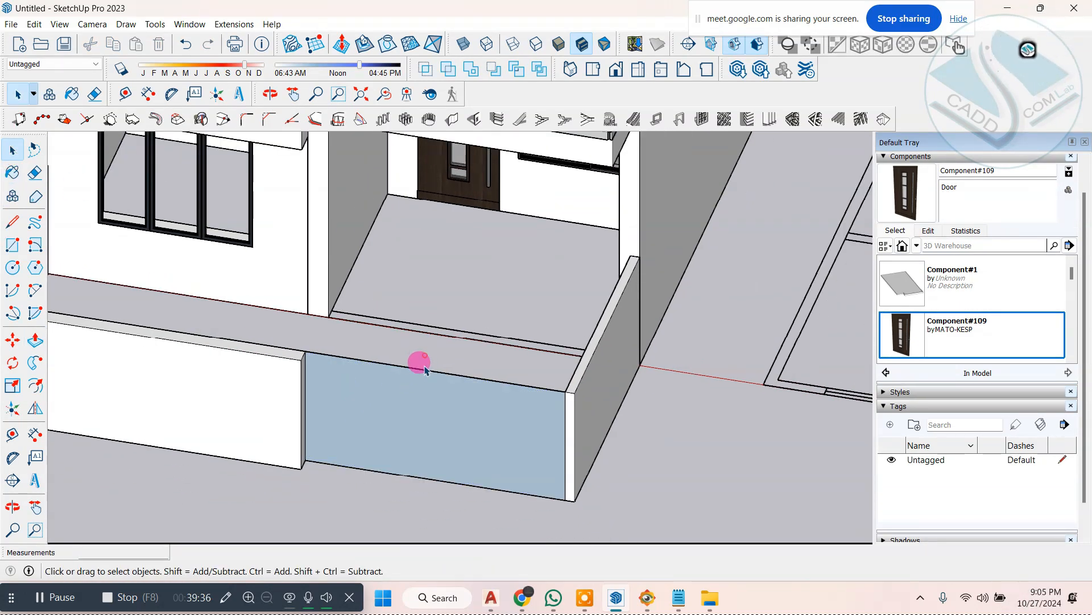
pyautogui.press('Delete')
pyautogui.scroll(-3, 432, 420)
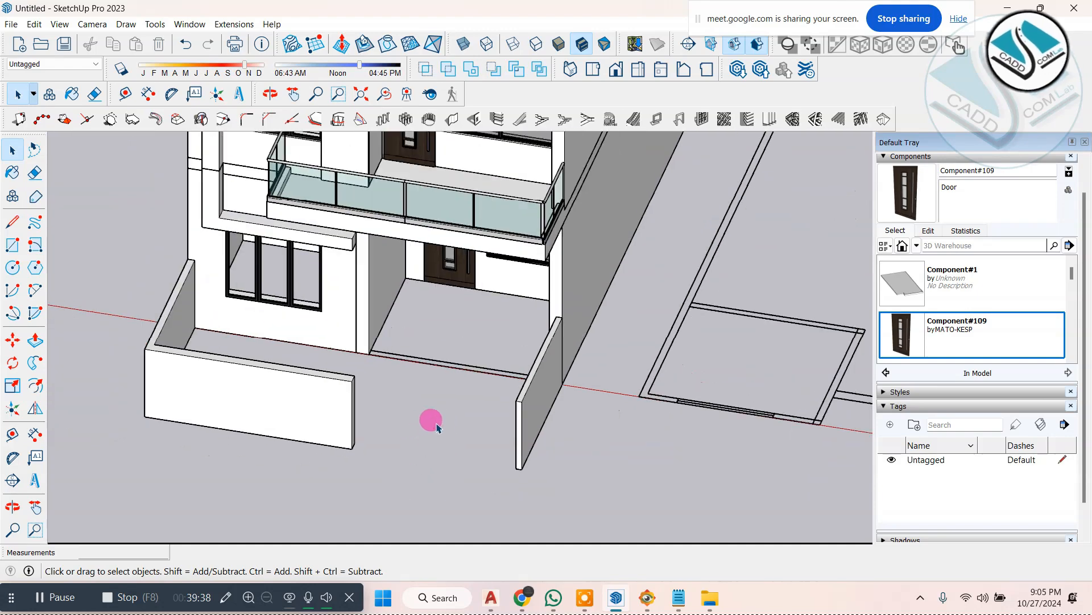
# Step: Examine the front boundary wall and compare it with the gate and feature panel in ELEVATION 1.jpg in FastStone Image Viewer
pyautogui.moveTo(431, 419); pyautogui.dragTo(511, 457, button='middle')
pyautogui.scroll(-3, 511, 456)
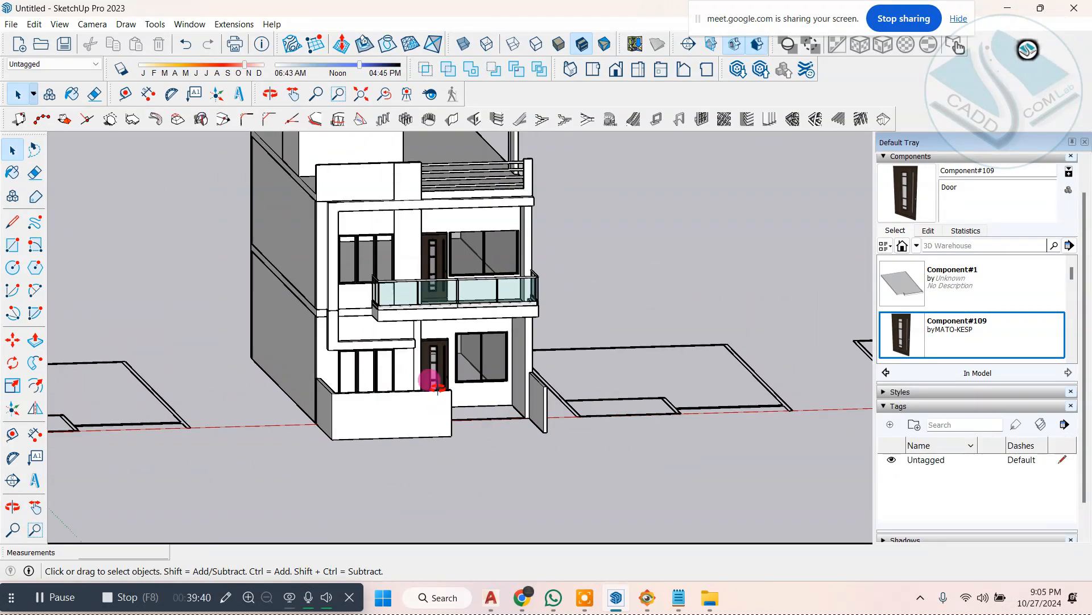
pyautogui.moveTo(429, 374); pyautogui.dragTo(483, 391, button='middle')
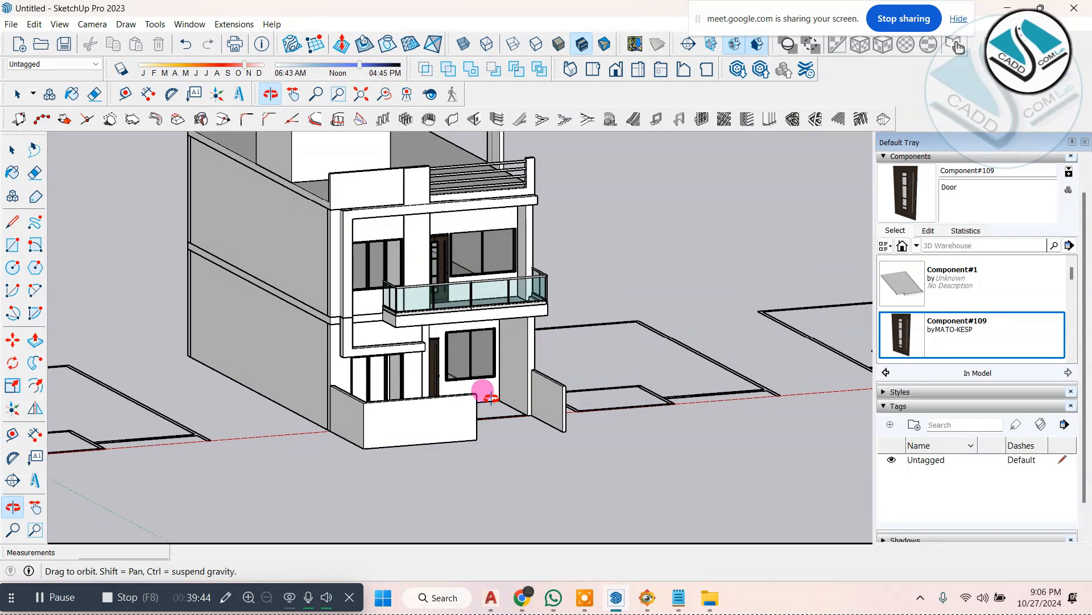
pyautogui.scroll(3, 392, 413)
pyautogui.scroll(1, 398, 420)
pyautogui.scroll(-1, 395, 398)
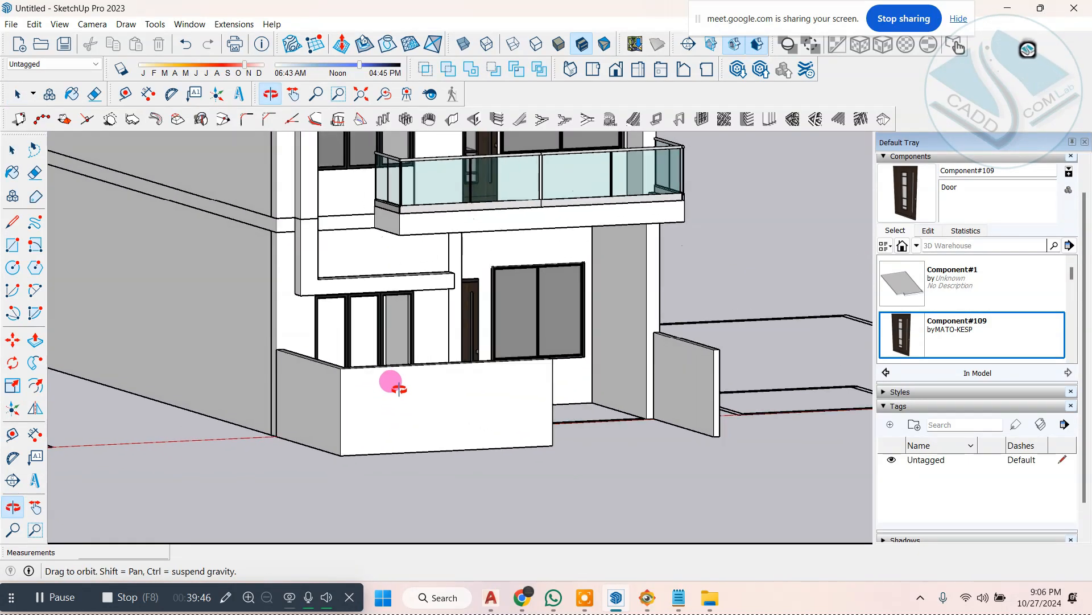
pyautogui.click(652, 597)
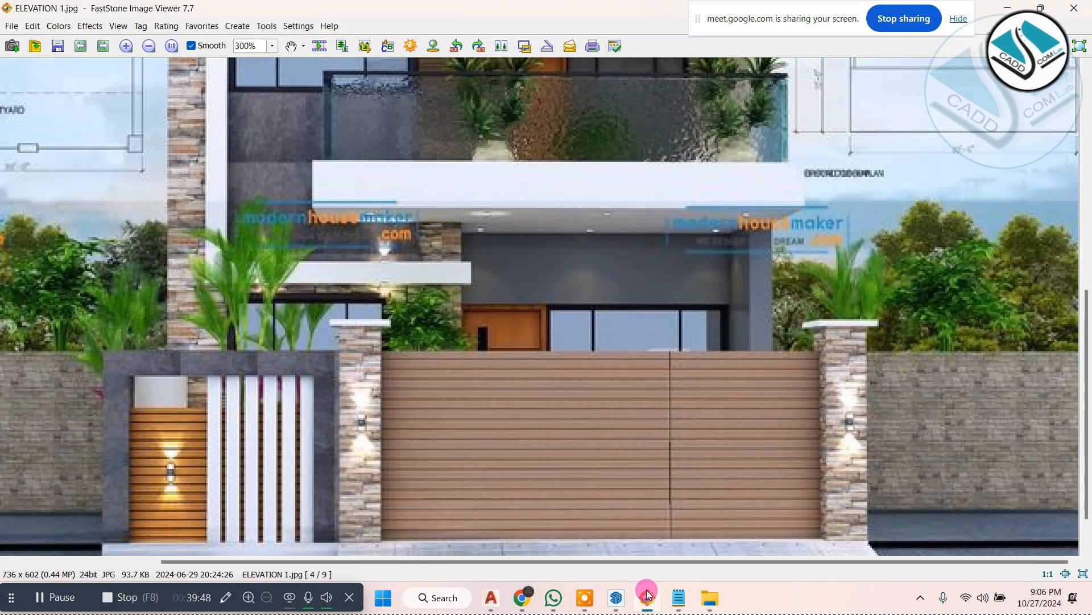
pyautogui.moveTo(477, 460); pyautogui.dragTo(666, 435)
pyautogui.click(679, 598)
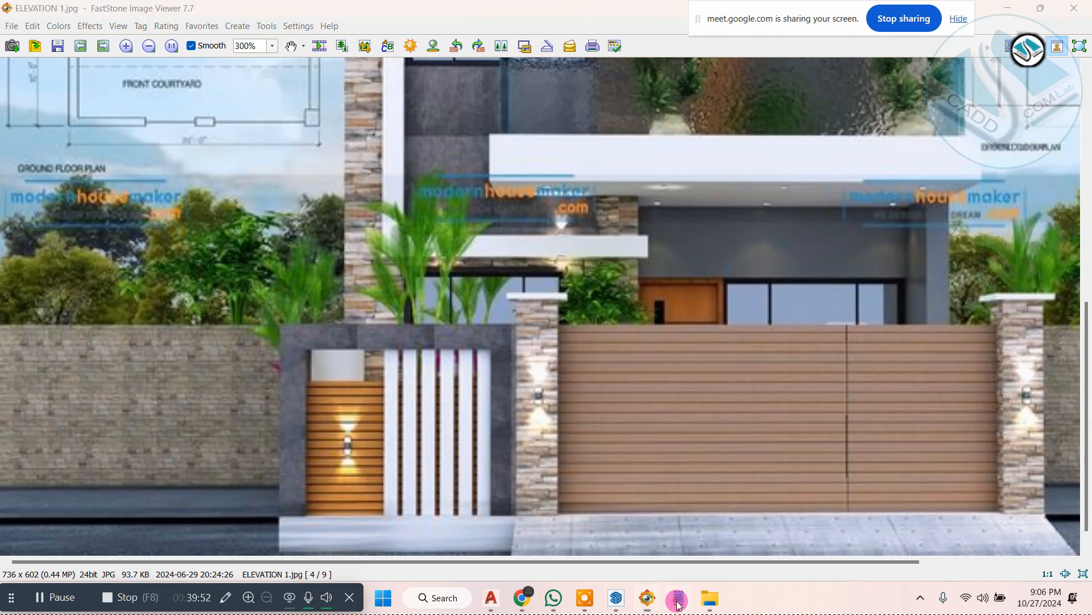
pyautogui.click(678, 601)
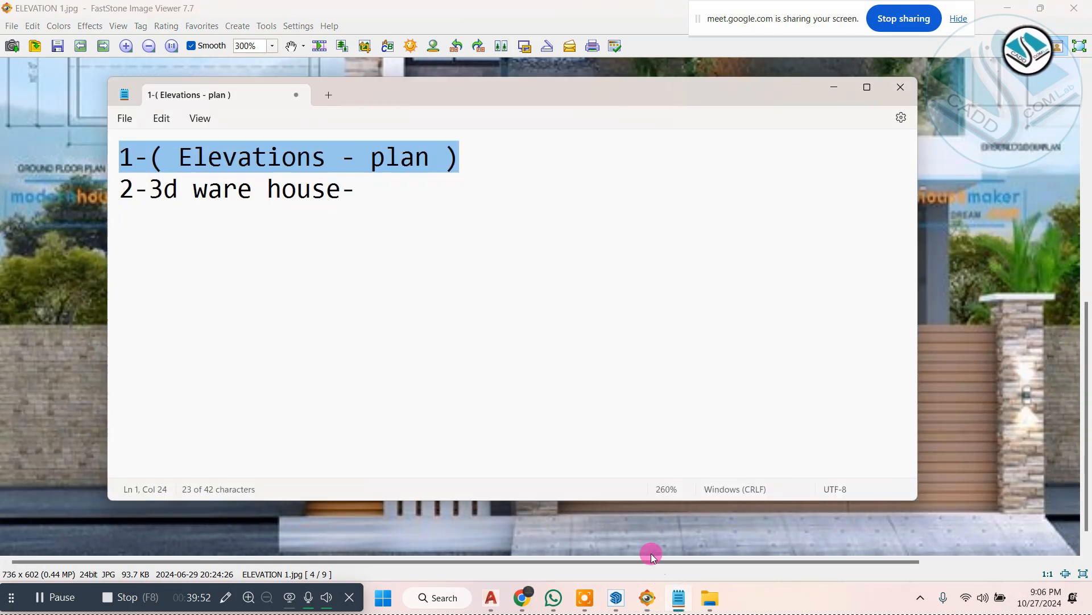
pyautogui.click(674, 599)
pyautogui.click(625, 599)
# Step: Draw two full-height vertical lines on the front wall's outer face, one toward each end, to bound a feature panel
pyautogui.press('space')
pyautogui.scroll(3, 444, 422)
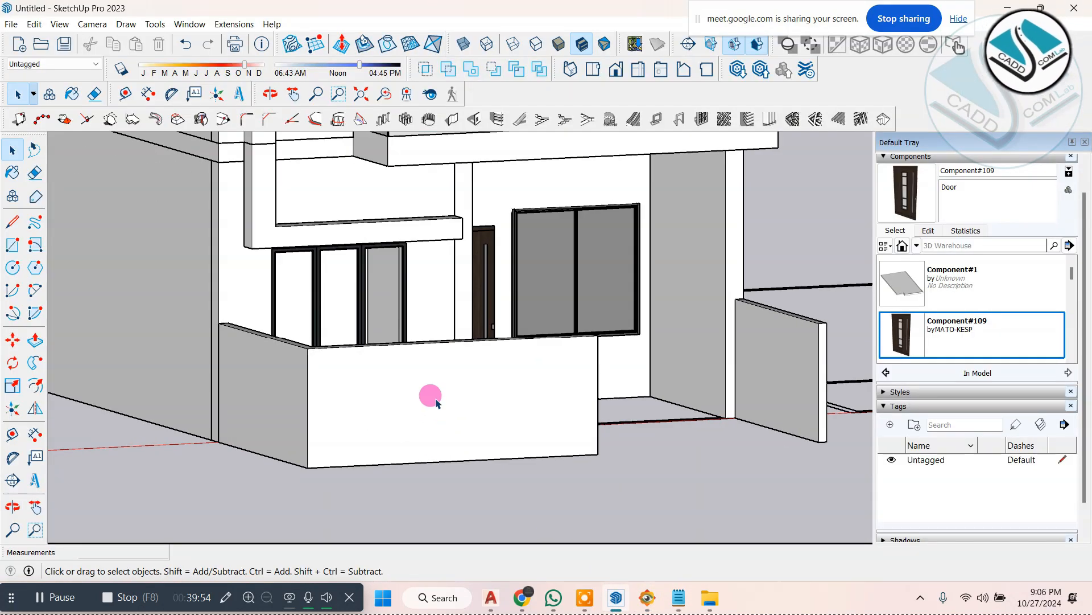
pyautogui.click(437, 397)
pyautogui.click(16, 227)
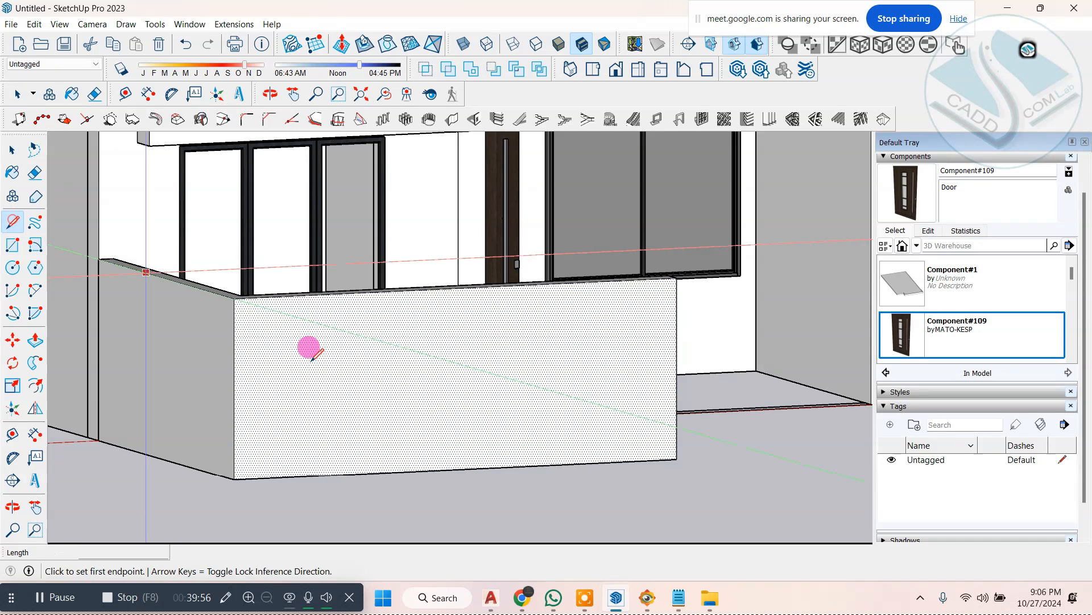
pyautogui.click(333, 473)
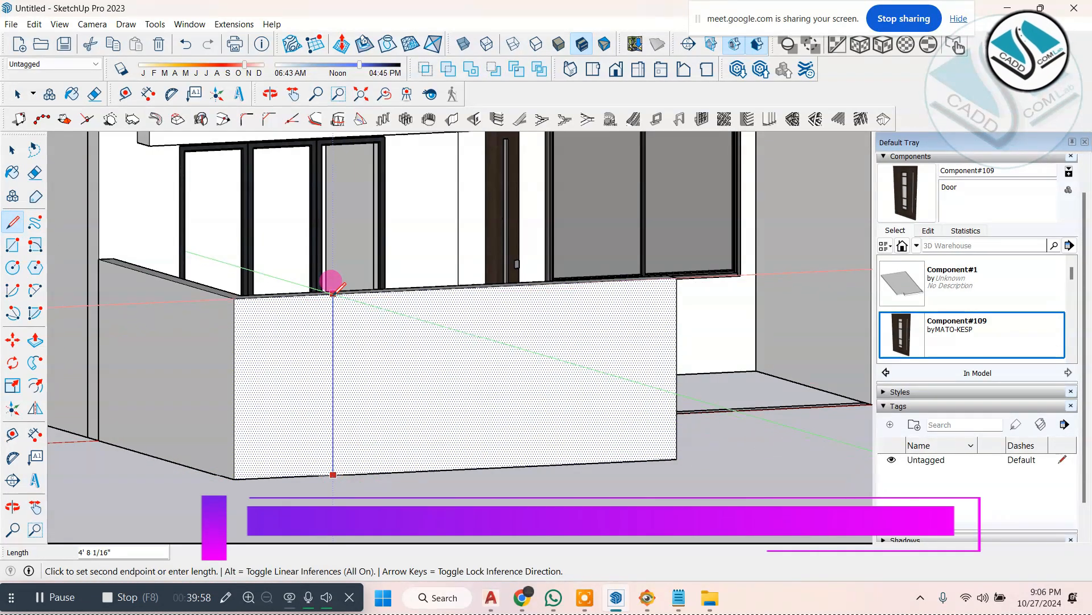
pyautogui.click(333, 293)
pyautogui.click(527, 284)
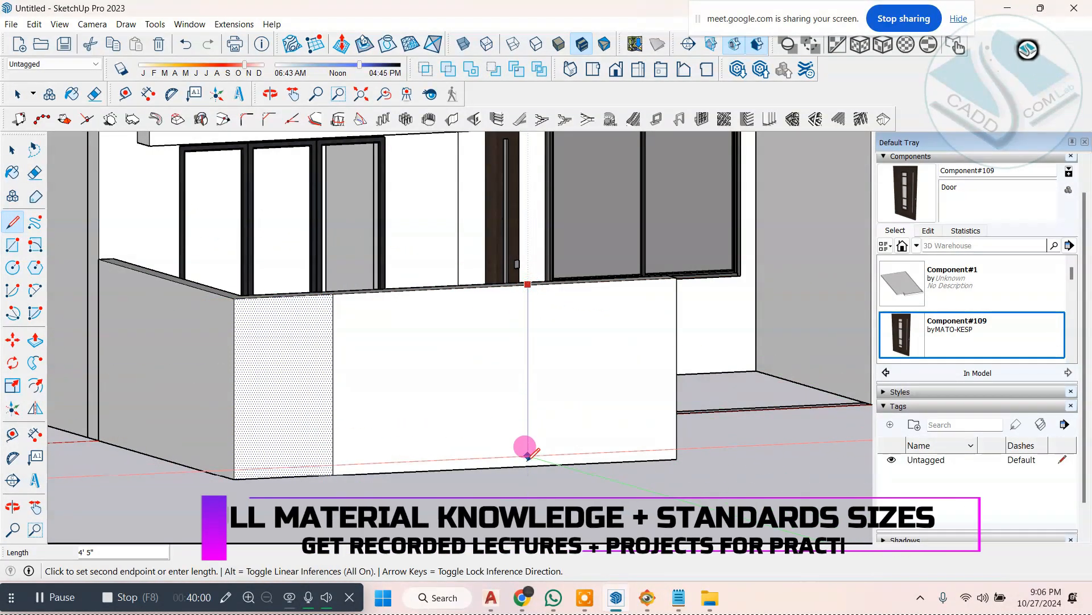
pyautogui.click(527, 465)
# Step: Draw a horizontal line about 5' 4 3/8" long just below the wall top and two inner vertical lines down to the ground
pyautogui.click(333, 312)
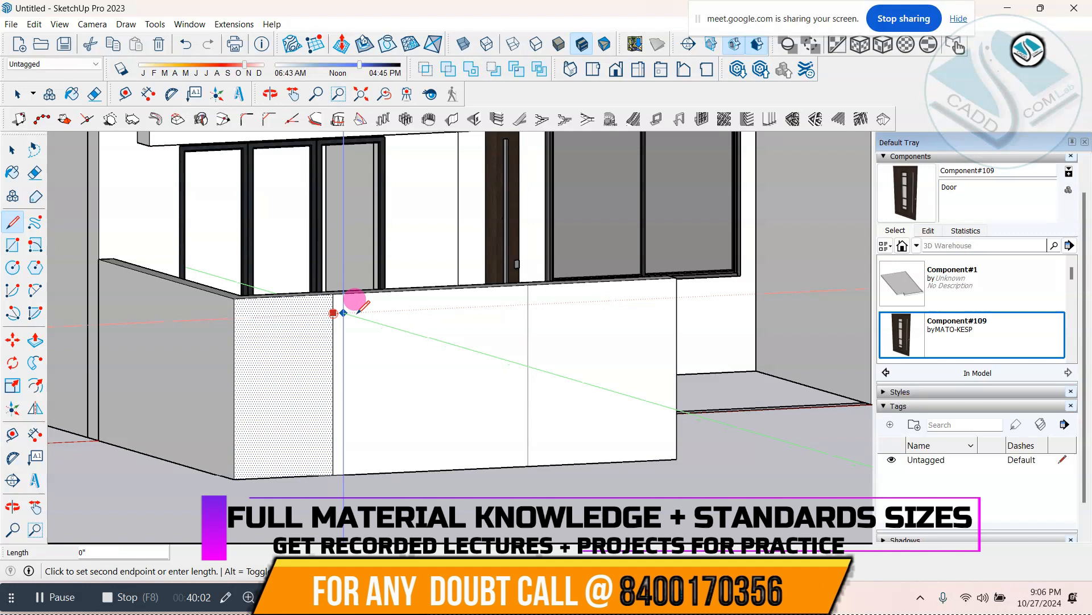
pyautogui.click(528, 304)
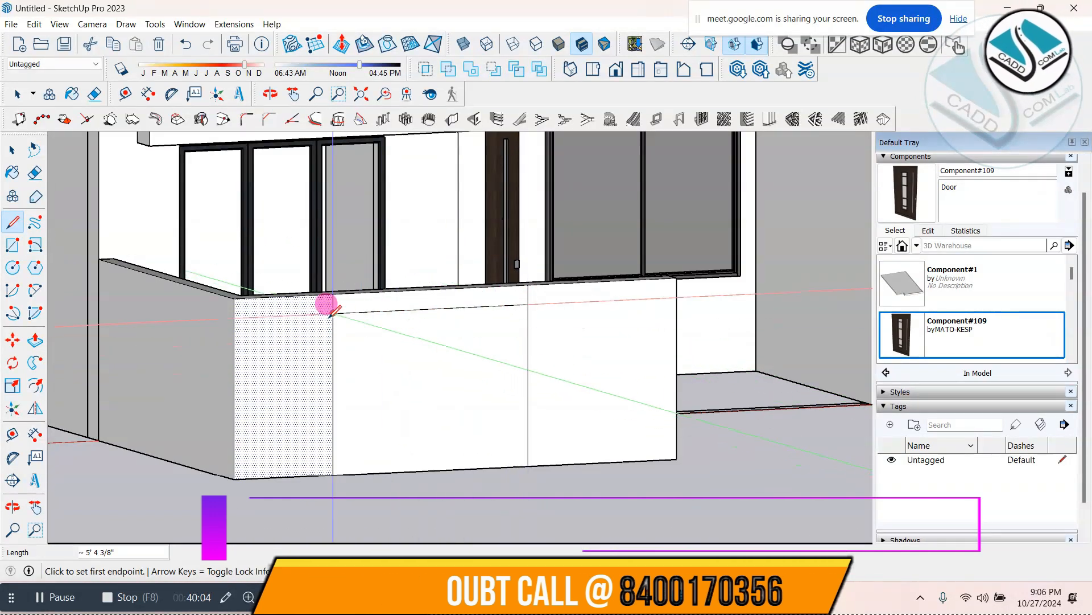
pyautogui.click(354, 312)
pyautogui.click(354, 474)
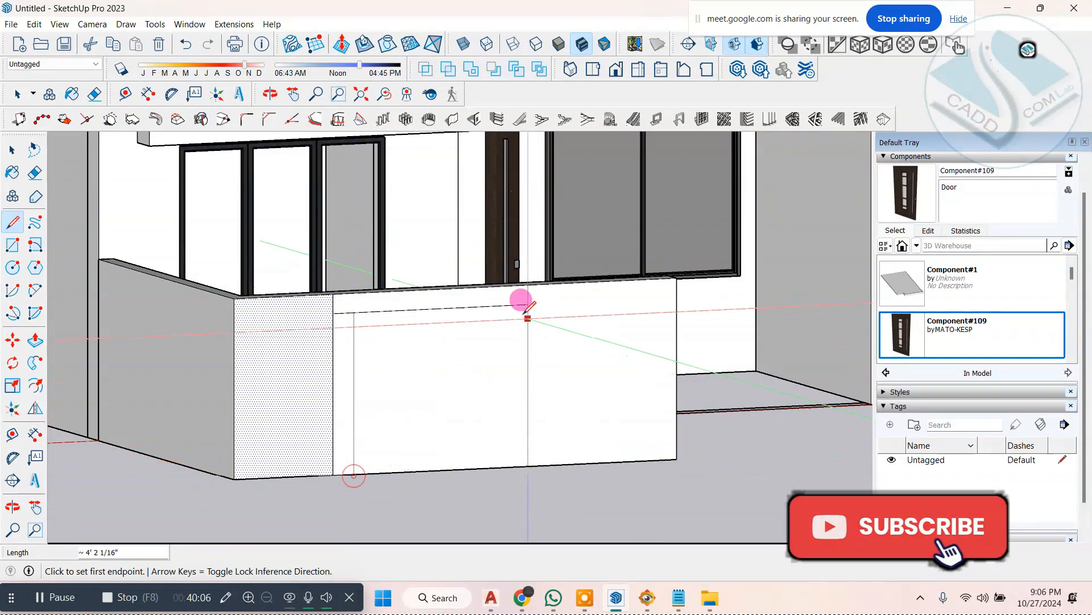
pyautogui.click(509, 304)
pyautogui.click(509, 466)
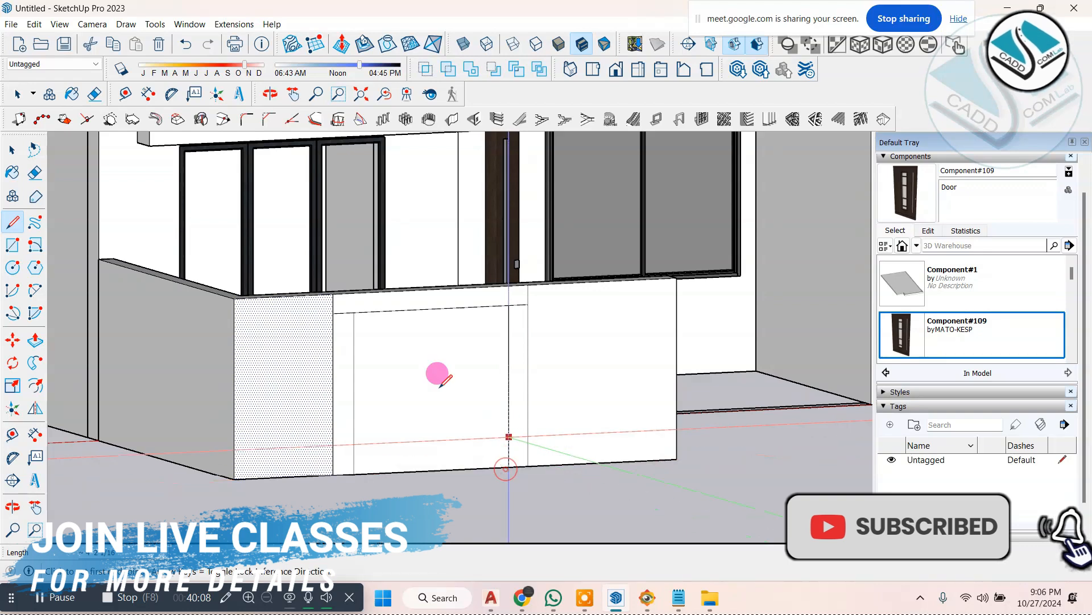
# Step: Delete the short ends of the horizontal line beyond the inner verticals so the outline forms one continuous frame
pyautogui.scroll(2, 427, 318)
pyautogui.click(12, 150)
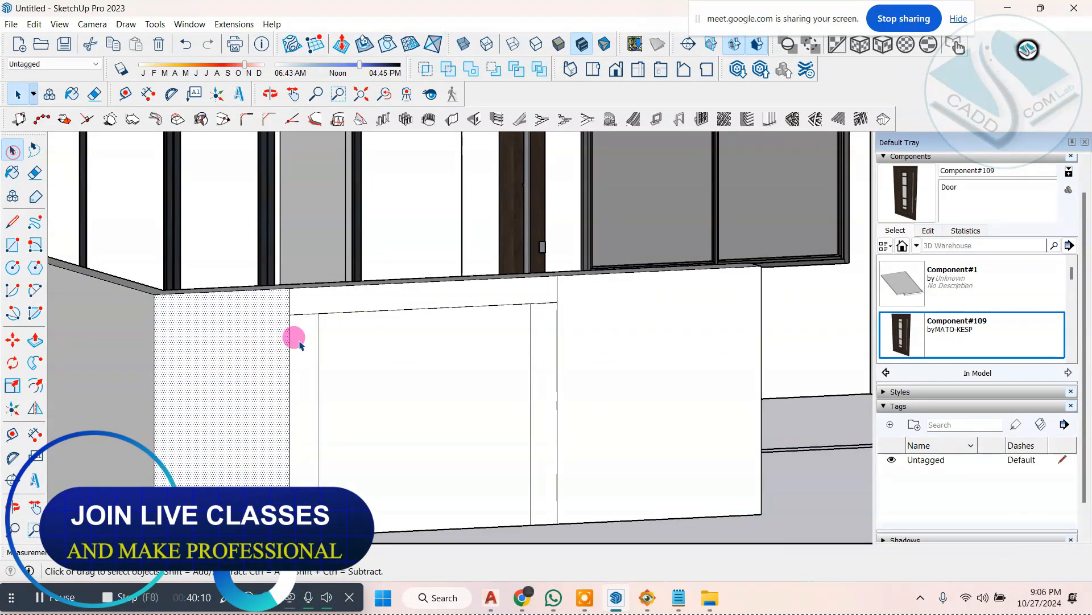
pyautogui.scroll(1, 292, 335)
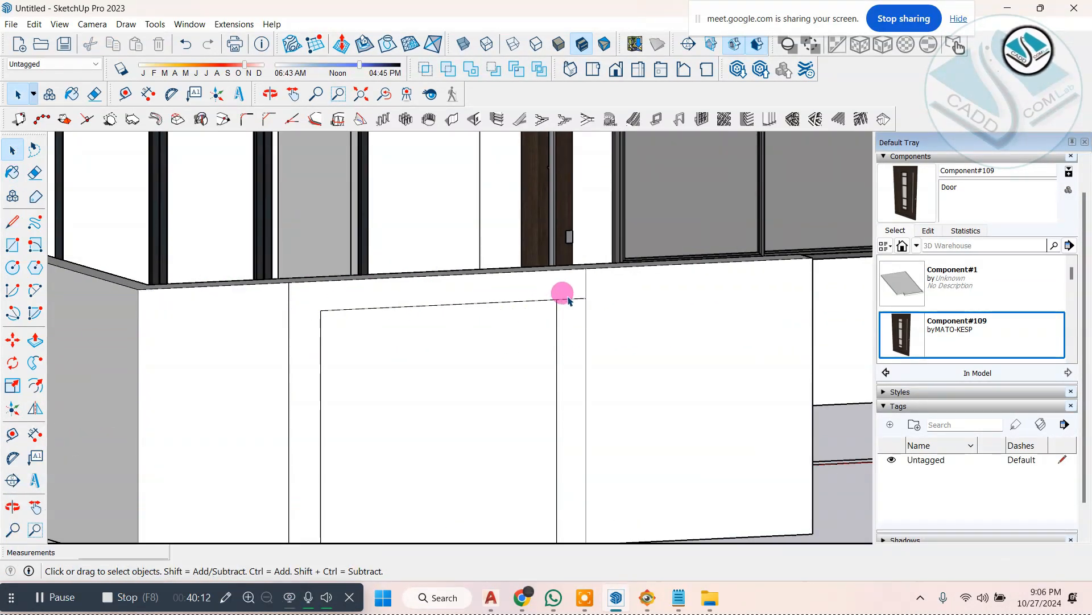
pyautogui.press('Delete')
# Step: Pull the frame face out 11 1/2" from the front wall and push it back in by 5 7/8"
pyautogui.scroll(-2, 467, 272)
pyautogui.moveTo(442, 323); pyautogui.dragTo(487, 408, button='middle')
pyautogui.scroll(2, 487, 409)
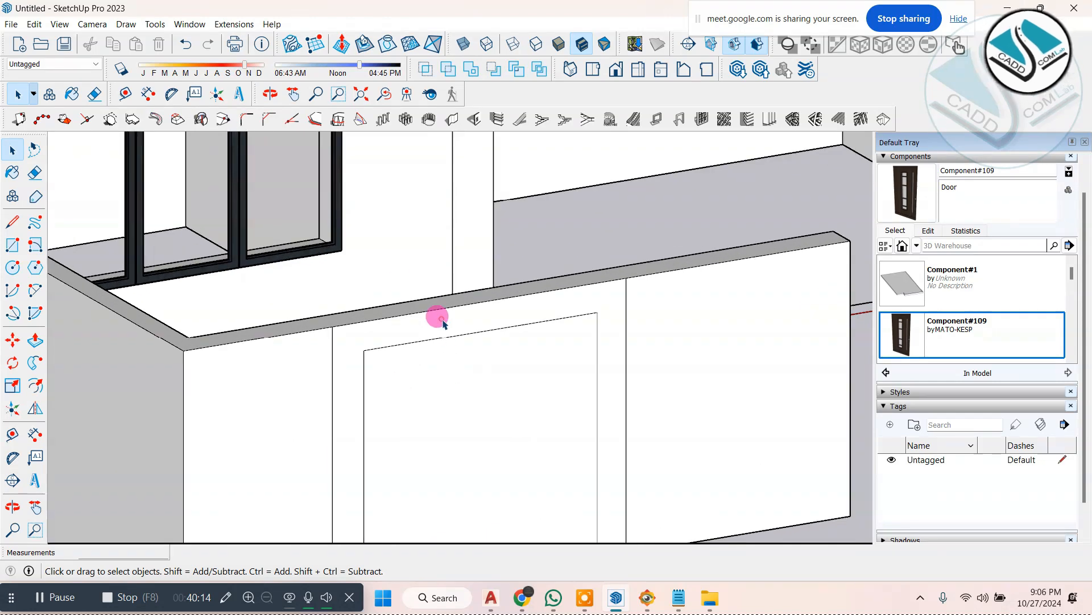
pyautogui.click(443, 321)
pyautogui.scroll(-2, 411, 278)
pyautogui.click(36, 340)
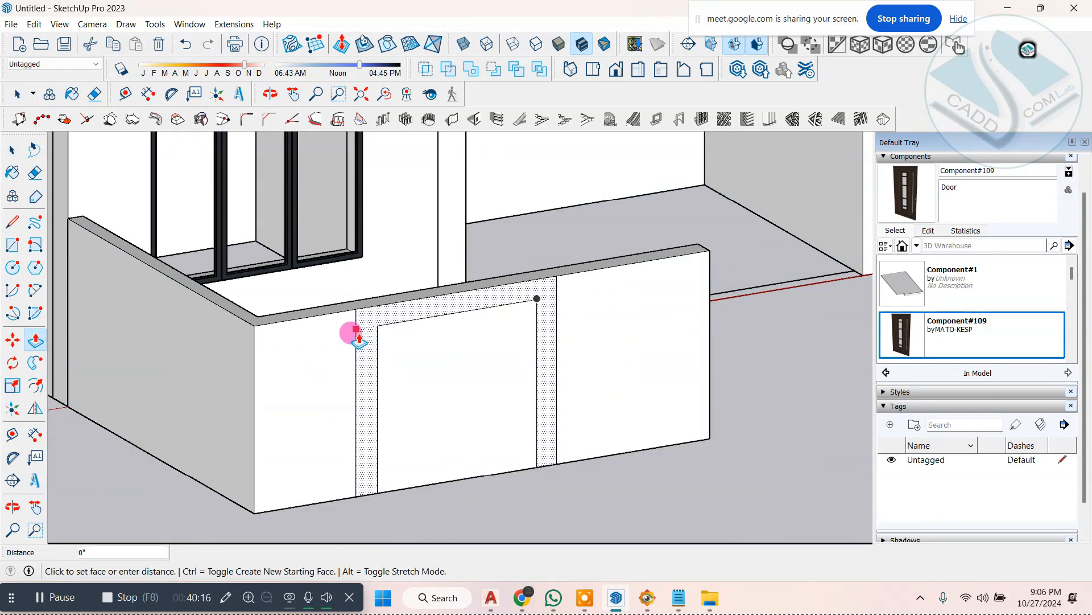
pyautogui.click(353, 364)
pyautogui.scroll(-1, 386, 394)
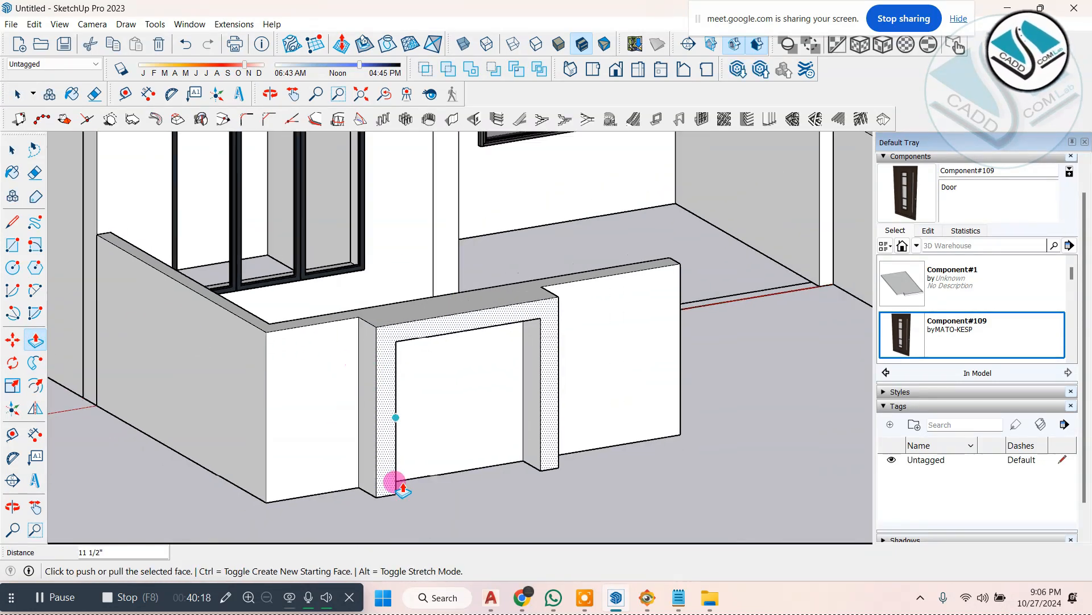
pyautogui.scroll(3, 389, 504)
pyautogui.click(367, 456)
pyautogui.click(353, 455)
pyautogui.scroll(-2, 353, 458)
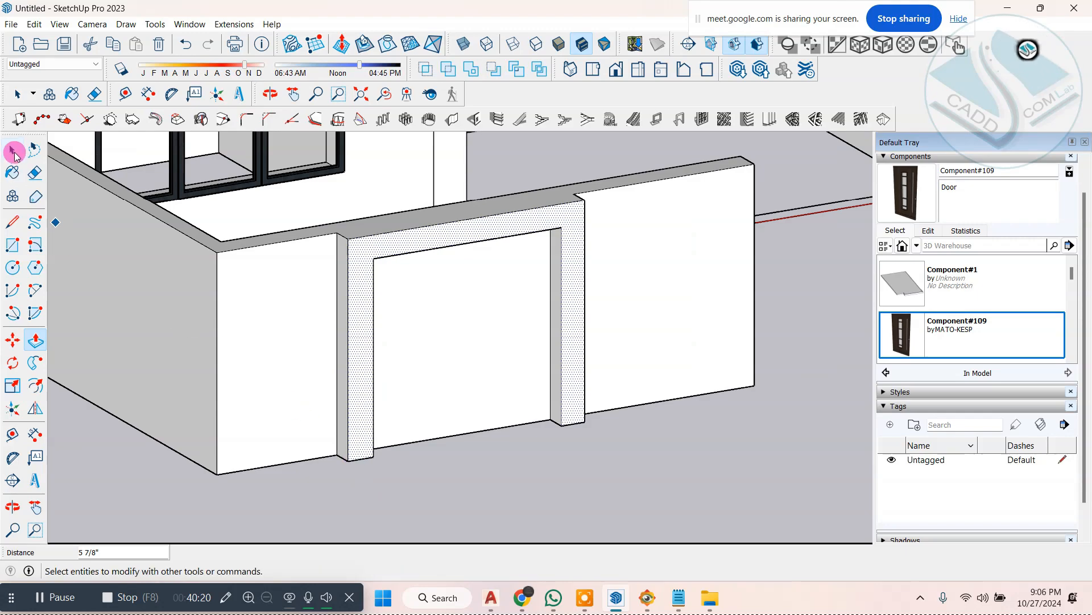
# Step: Check the slatted feature panel in ELEVATION 1.jpg in FastStone Image Viewer and review the wall frame and house in SketchUp from several angles
pyautogui.click(14, 154)
pyautogui.click(653, 600)
pyautogui.click(655, 605)
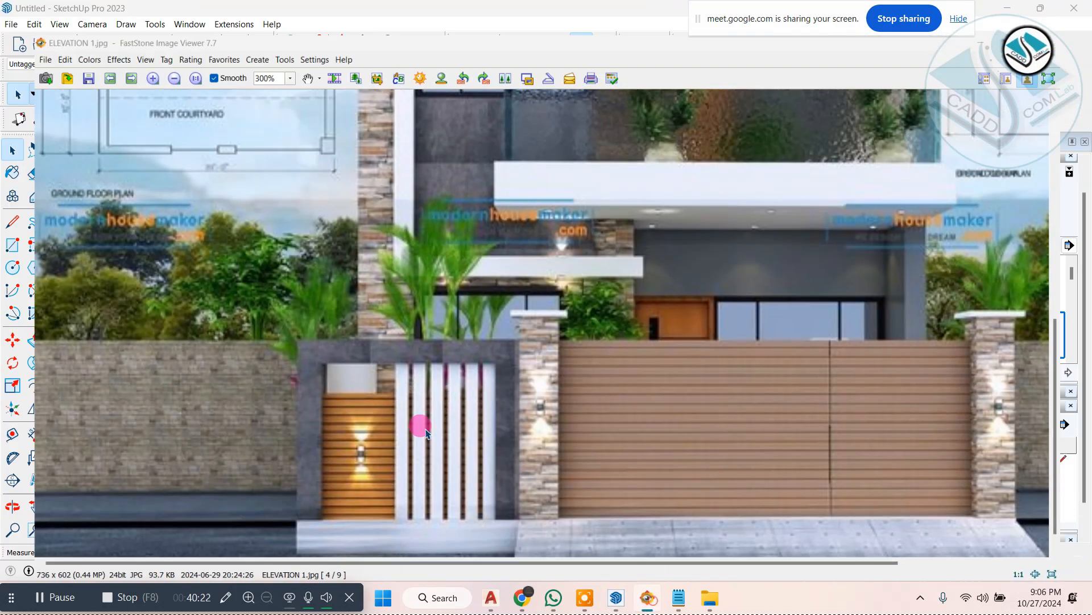
pyautogui.moveTo(420, 426)
pyautogui.mouseDown(button='middle')
pyautogui.moveTo(467, 408)
pyautogui.moveTo(466, 449)
pyautogui.mouseUp(button='middle')
pyautogui.moveTo(535, 417)
pyautogui.mouseDown(button='middle')
pyautogui.moveTo(369, 315)
pyautogui.moveTo(479, 453)
pyautogui.mouseUp(button='middle')
pyautogui.scroll(-2, 482, 454)
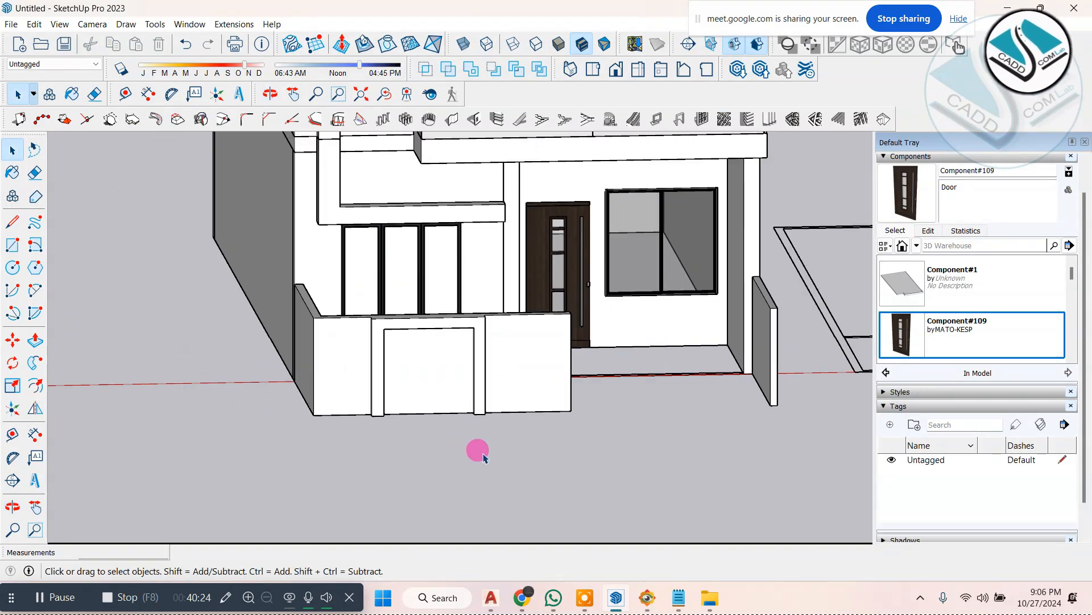
pyautogui.moveTo(427, 380); pyautogui.dragTo(569, 416, button='middle')
pyautogui.scroll(4, 493, 332)
pyautogui.scroll(-6, 449, 410)
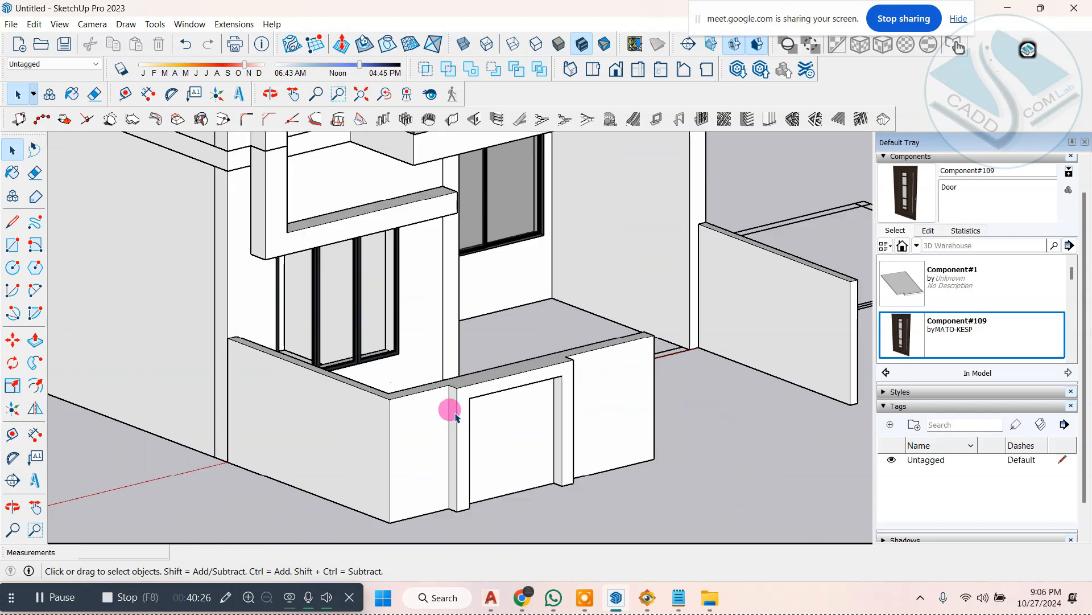
pyautogui.moveTo(446, 414); pyautogui.dragTo(251, 328, button='middle')
pyautogui.scroll(4, 471, 349)
pyautogui.scroll(-2, 432, 292)
pyautogui.scroll(3, 495, 352)
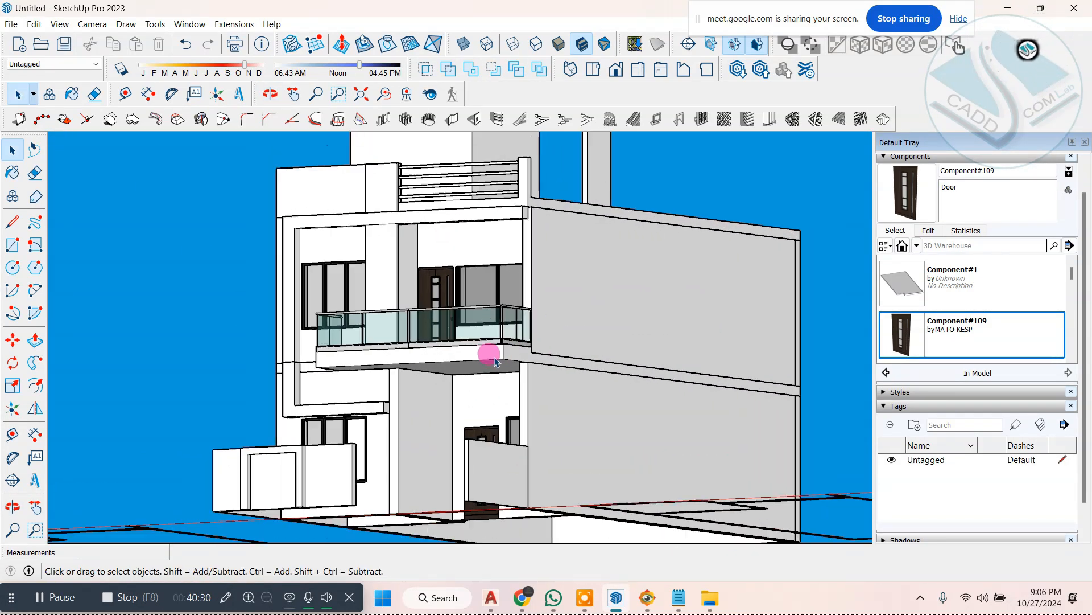
pyautogui.scroll(-1, 419, 356)
pyautogui.moveTo(419, 356); pyautogui.dragTo(472, 353, button='middle')
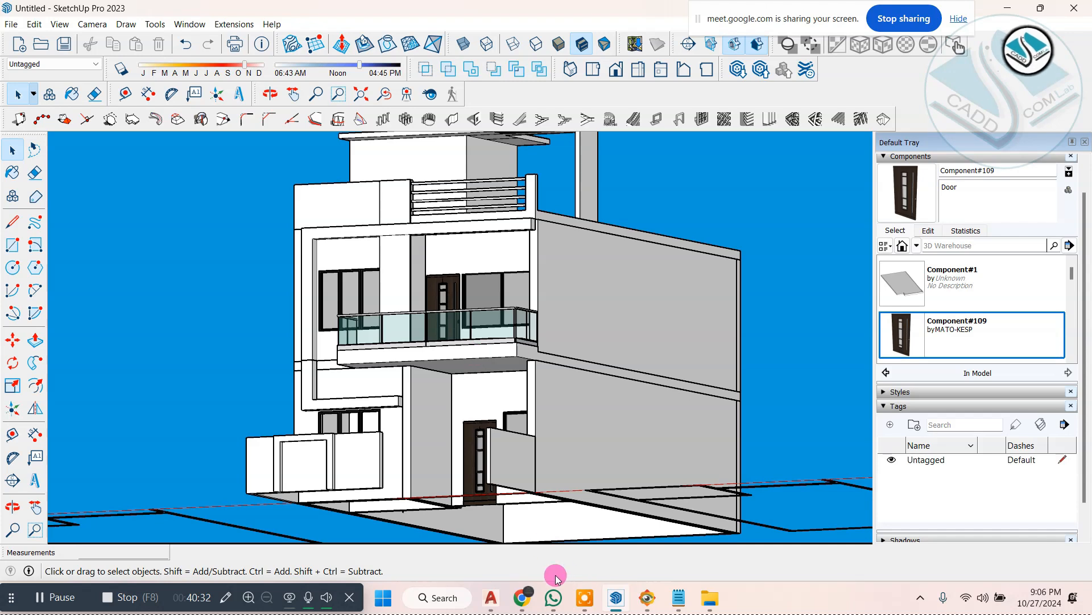
# Step: Add "3-material -" as the third line of the Notepad list and return to SketchUp
pyautogui.click(671, 600)
pyautogui.click(533, 162)
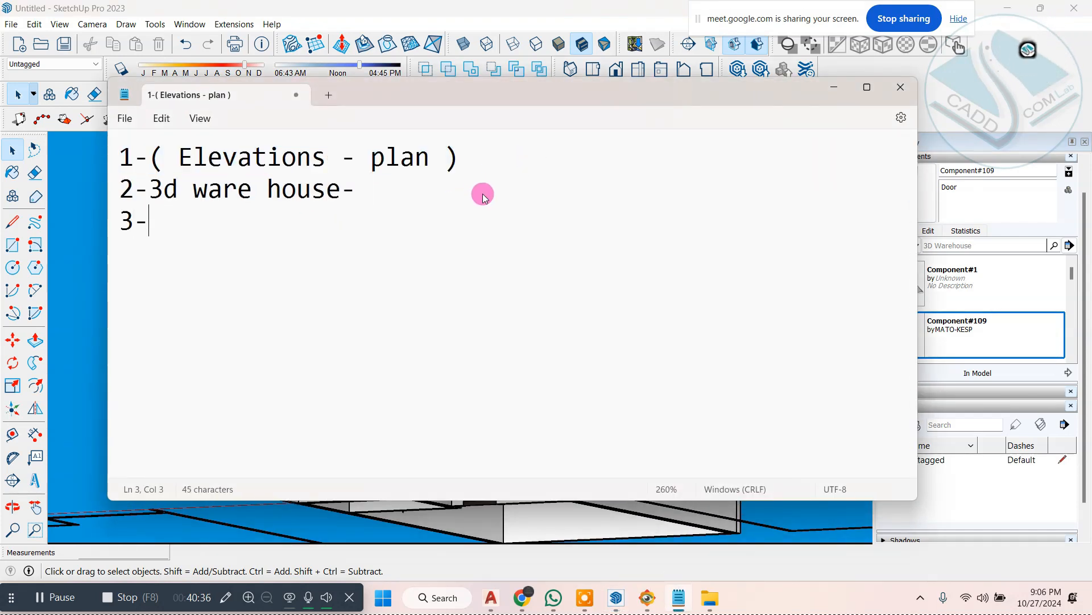
pyautogui.write('3-mar')
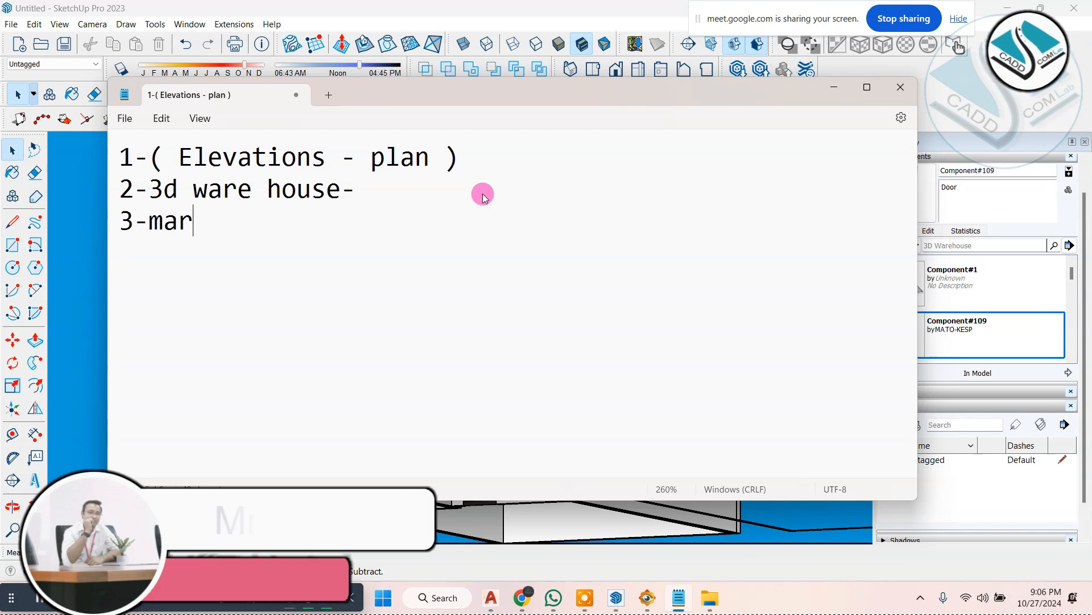
pyautogui.press('BackSpace')
pyautogui.write('terial -')
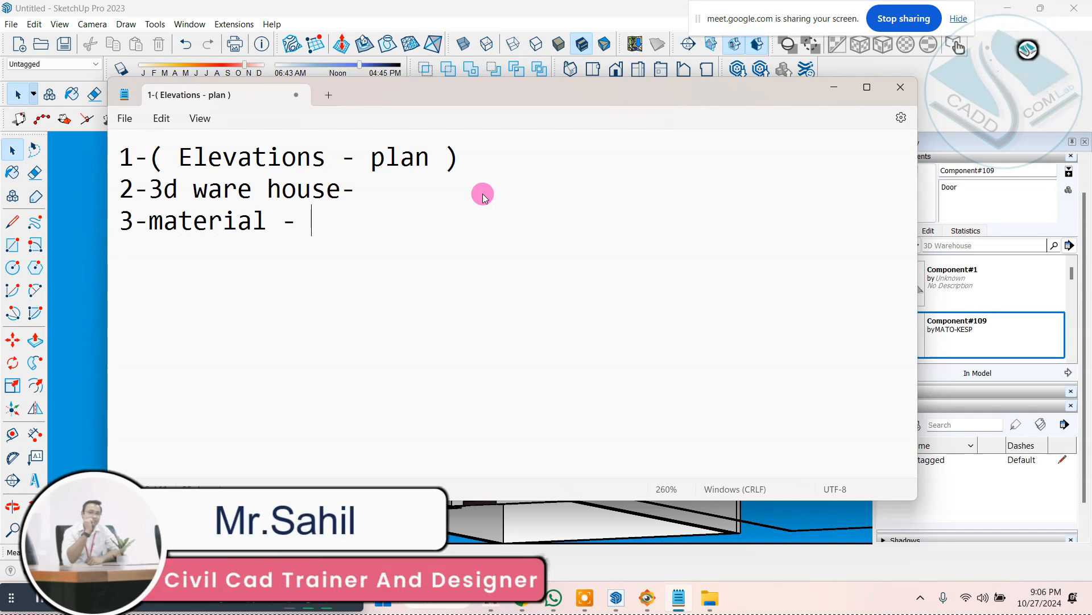
pyautogui.click(379, 10)
pyautogui.moveTo(501, 276); pyautogui.dragTo(499, 306, button='middle')
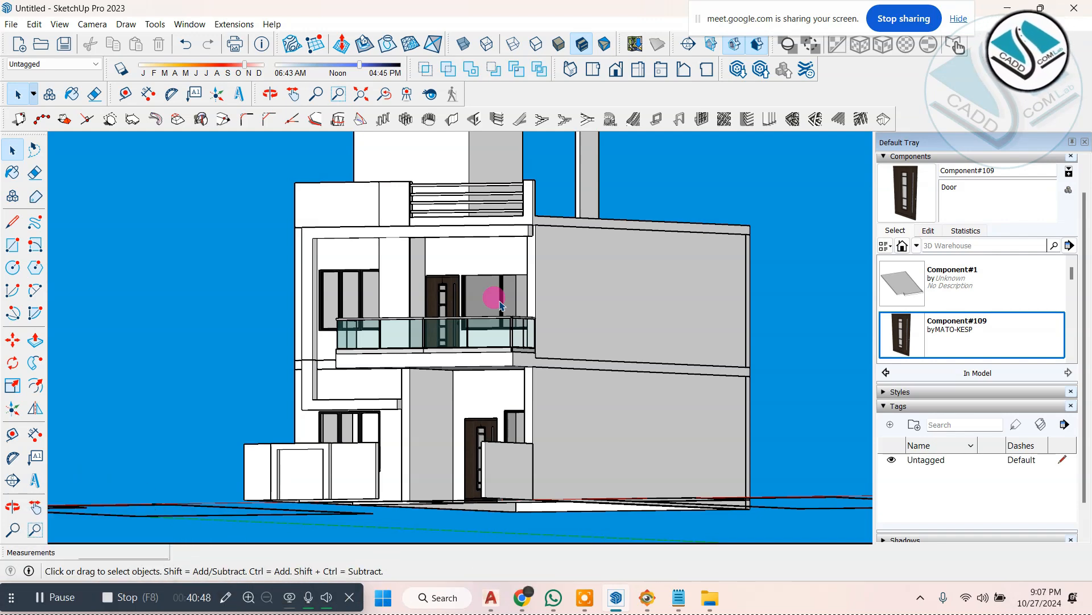
pyautogui.moveTo(352, 341); pyautogui.dragTo(483, 439, button='middle')
pyautogui.press('space')
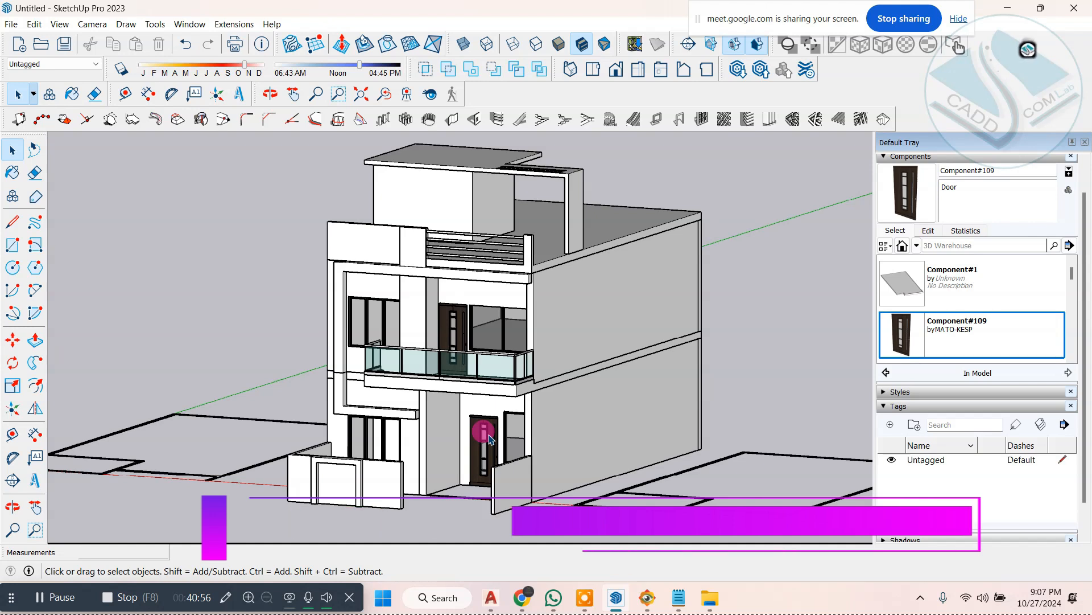